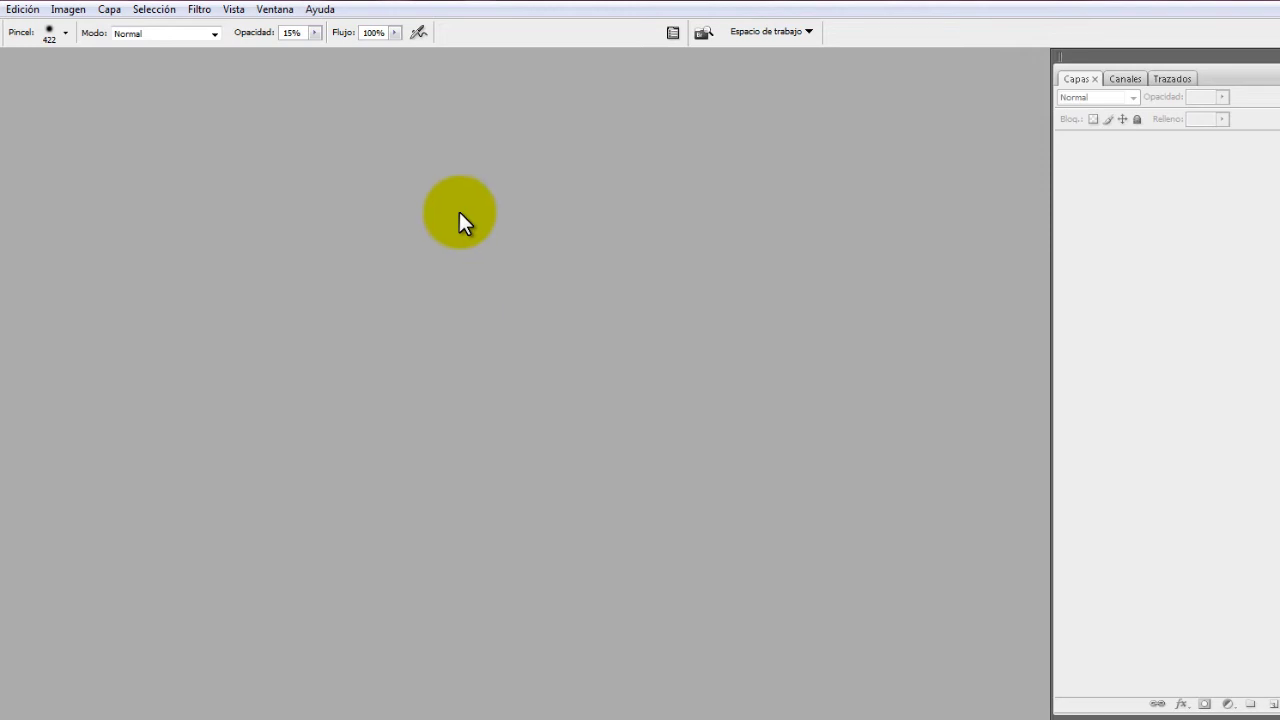
Close the filter list and keep the current colour scheme at the warning
click(203, 10)
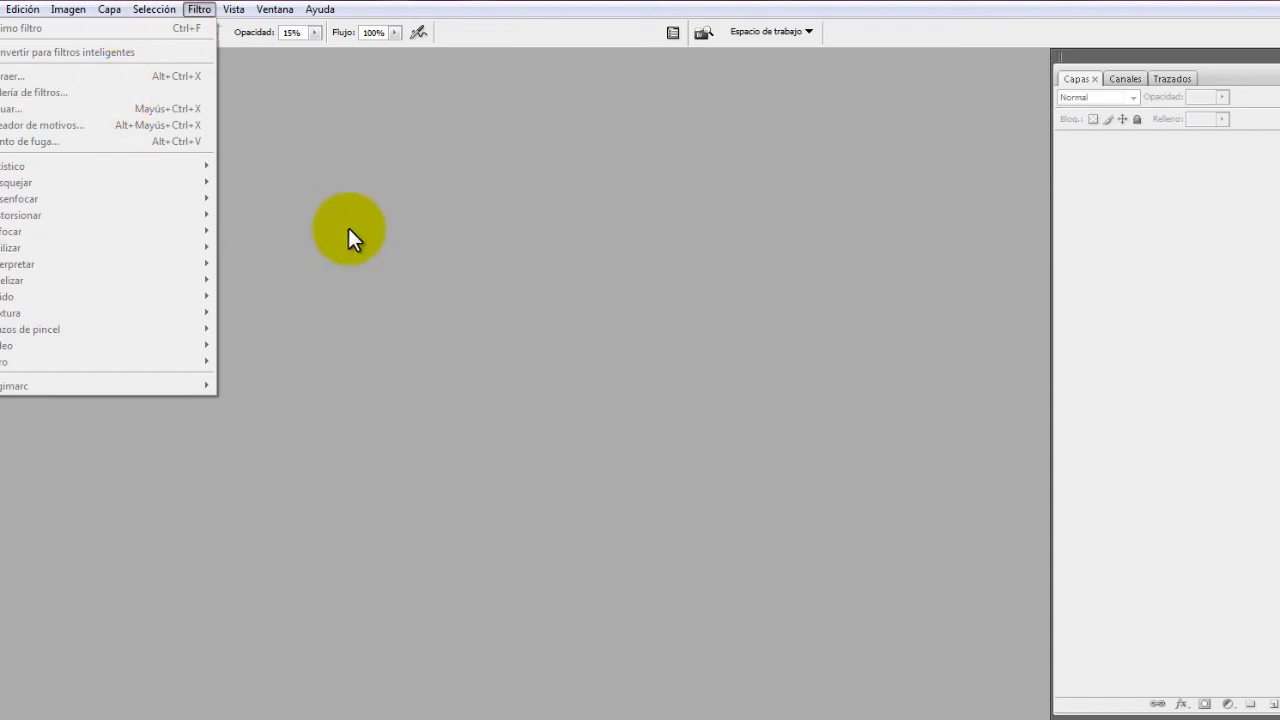
key(Escape)
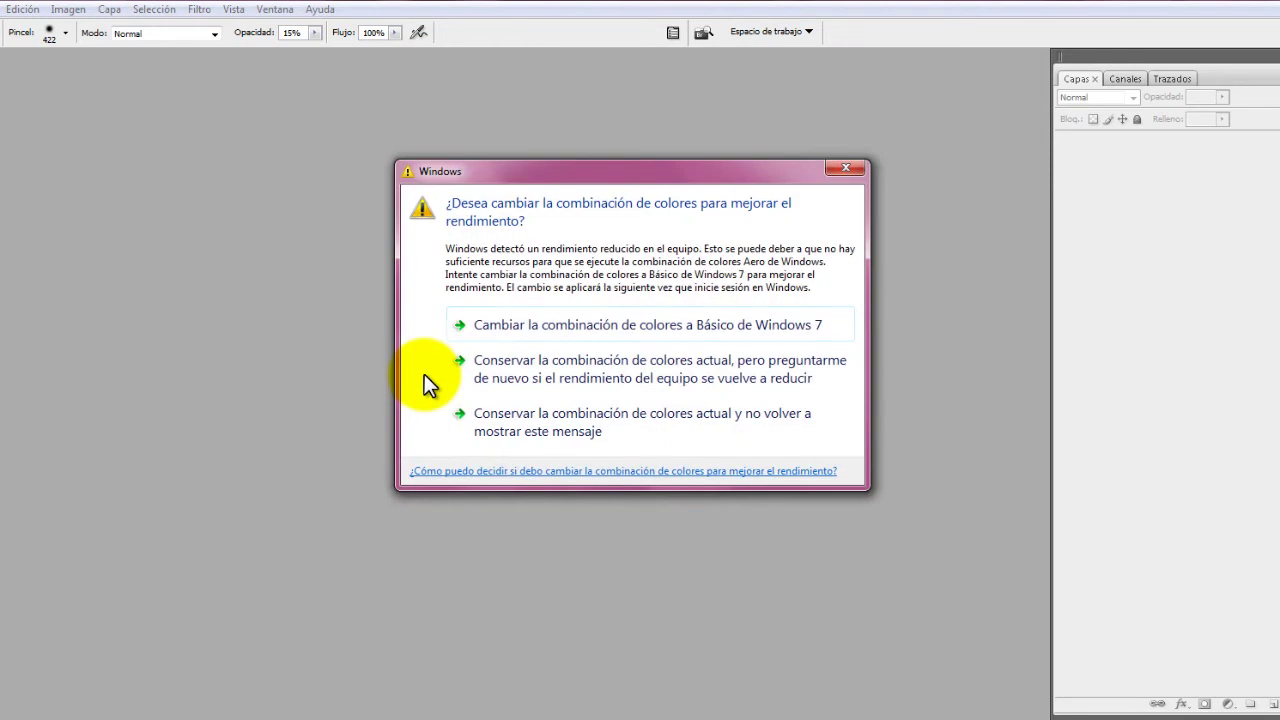
click(572, 420)
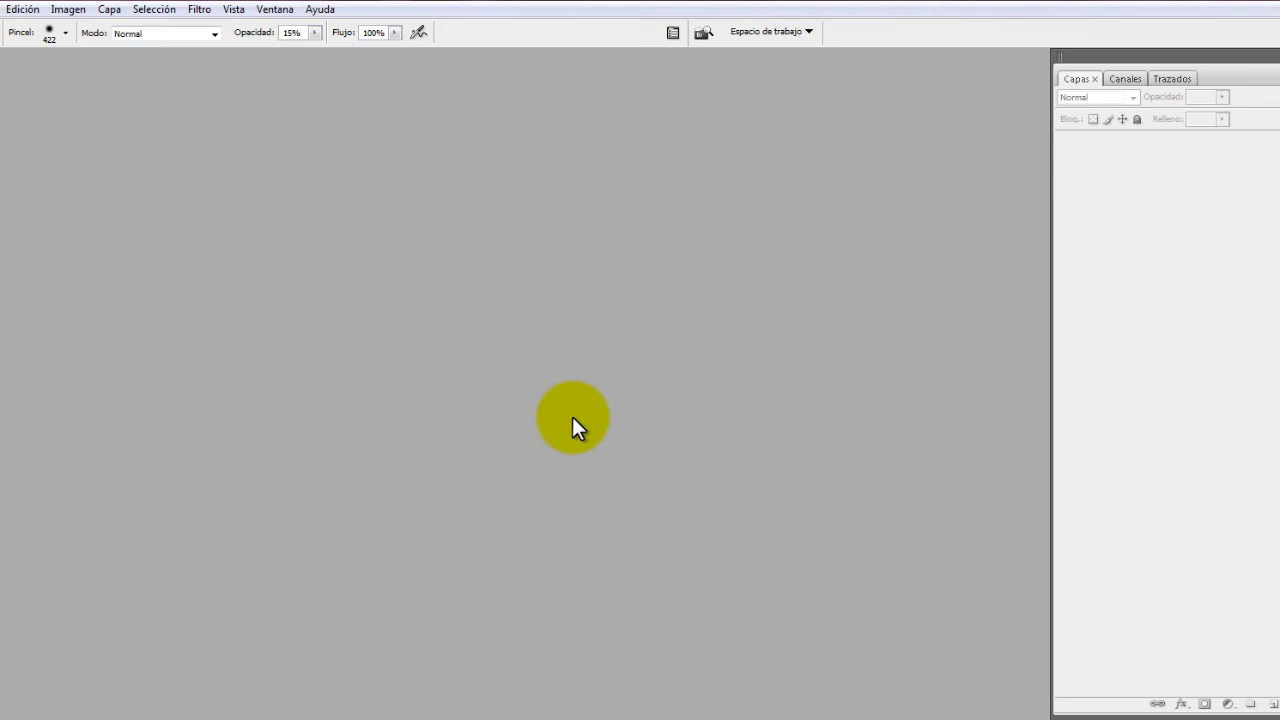
Browse with Archivo > Abrir to the CANON_DC card's DCIM photo folder
click(10, 9)
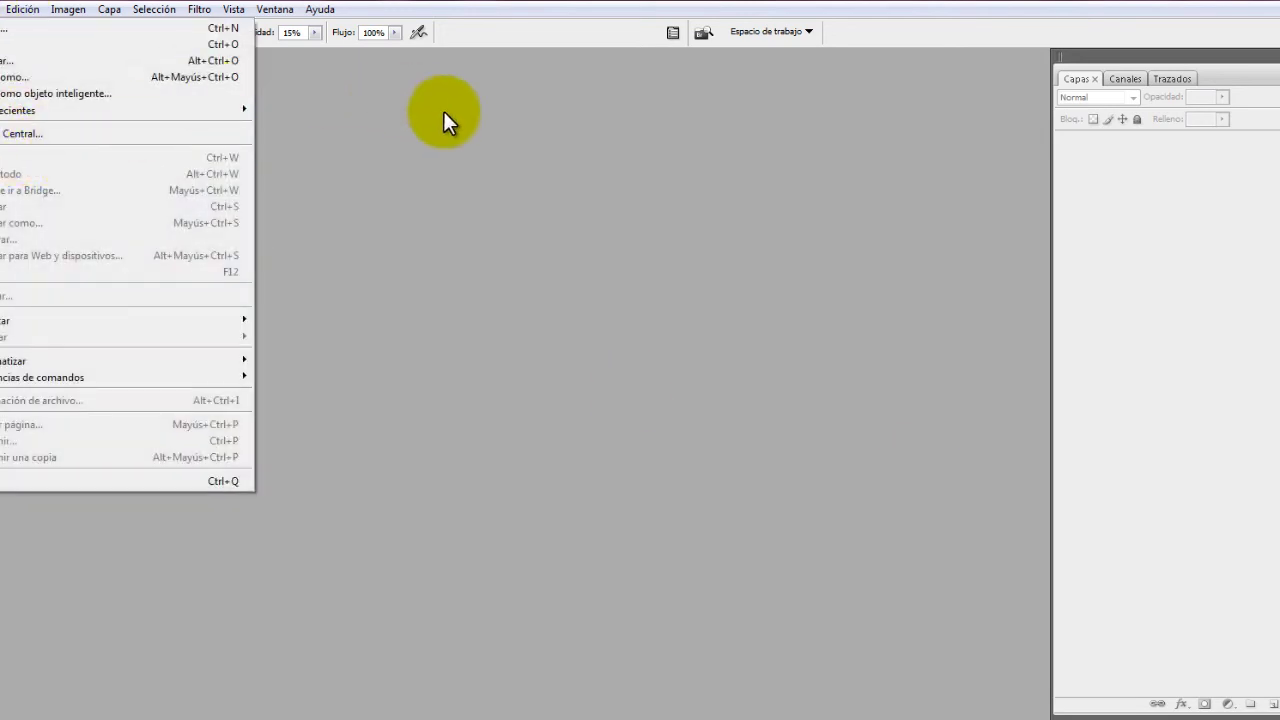
click(58, 43)
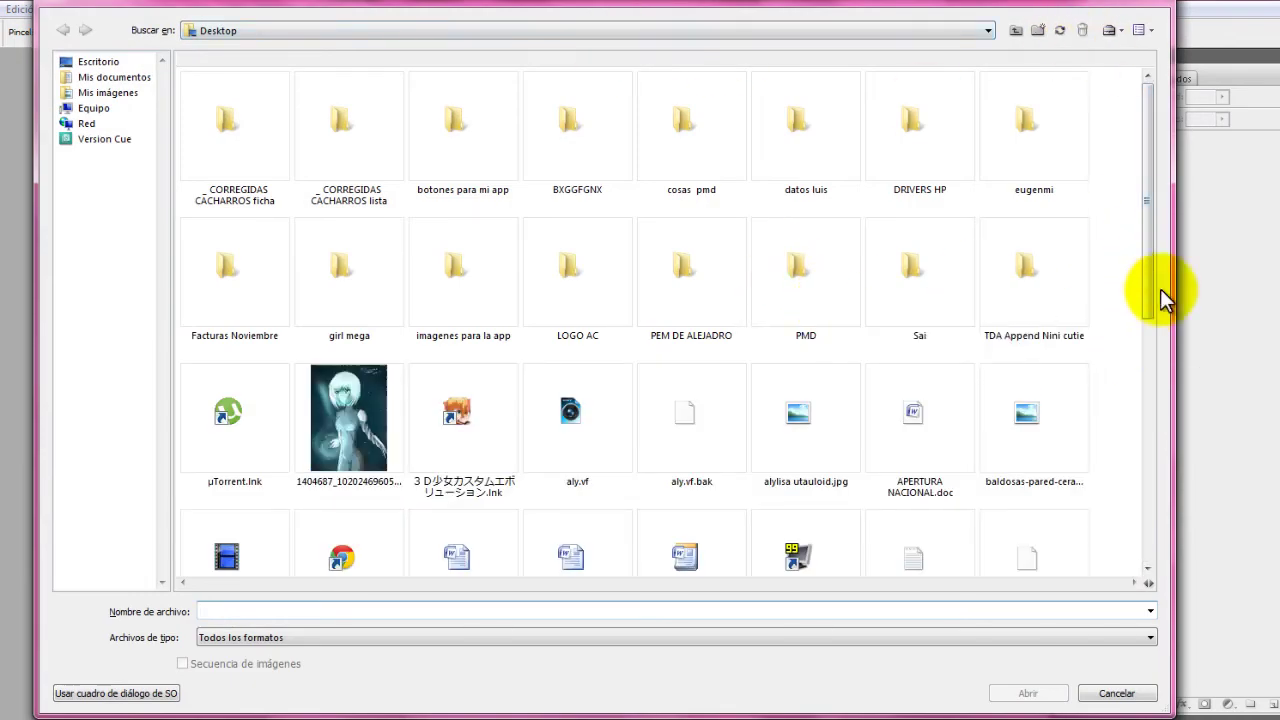
mouse_move(1150, 269)
mouse_down()
mouse_move(1130, 398)
mouse_move(1134, 591)
mouse_move(1177, 177)
mouse_up()
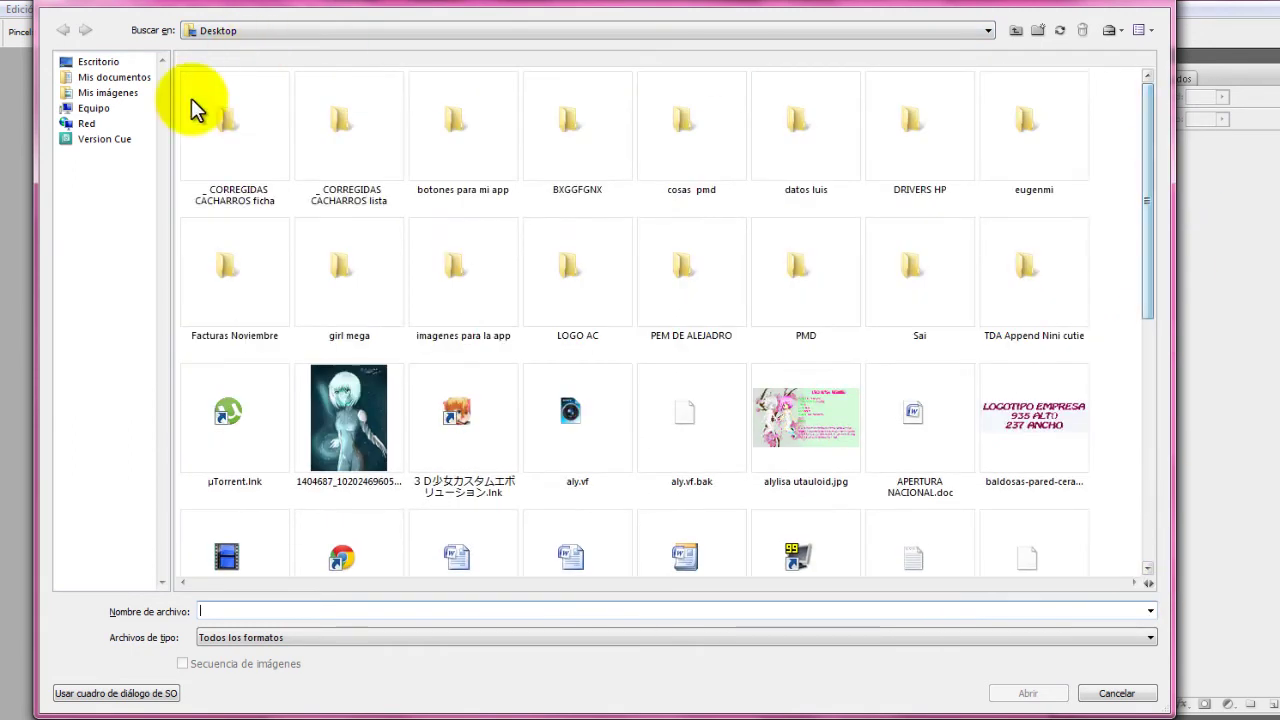
click(92, 107)
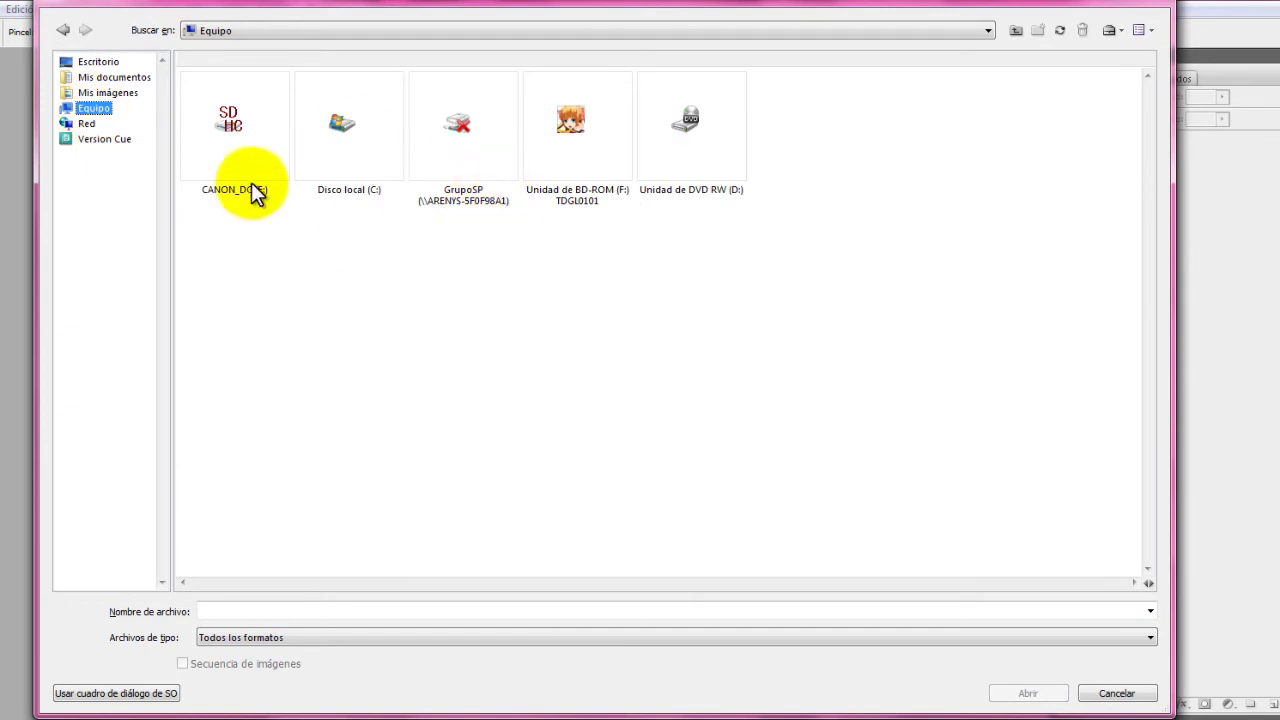
double_click(205, 145)
double_click(236, 121)
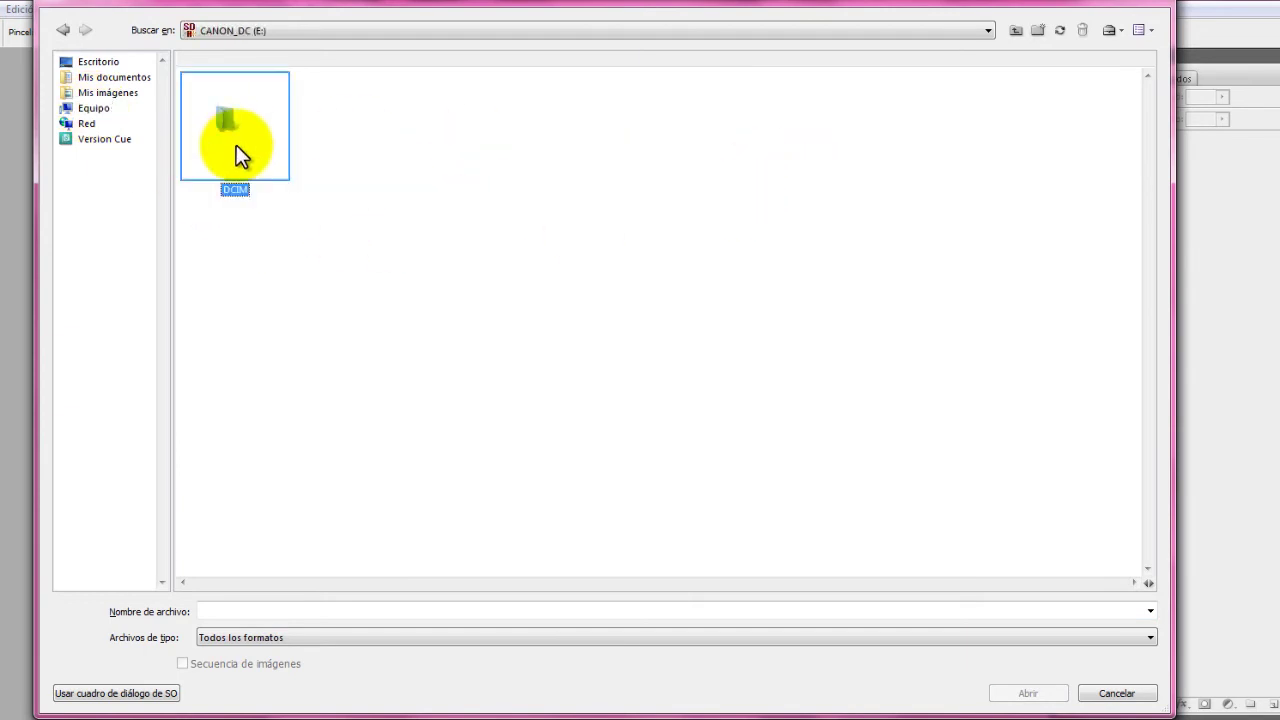
double_click(237, 178)
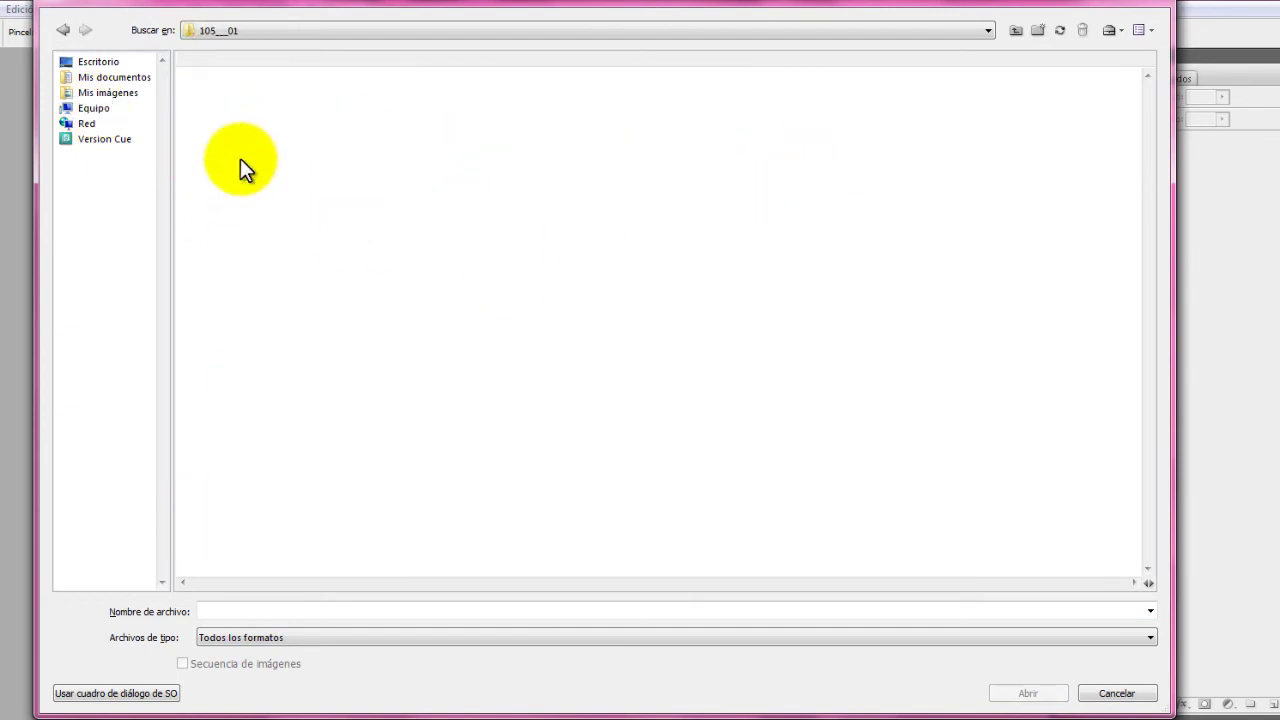
Open the figurine photo IMG_0382.JPG from the camera folder
scroll(756, 372, down, 1)
scroll(756, 372, down, 1)
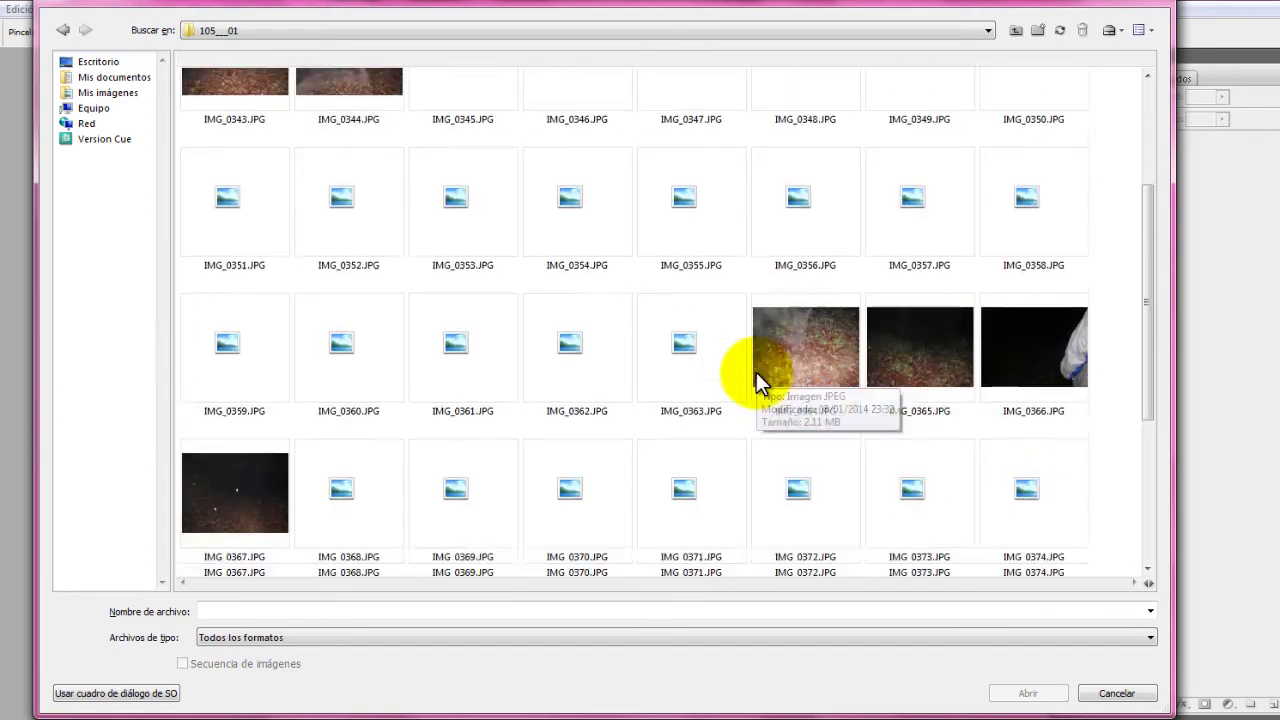
scroll(756, 372, down, 1)
scroll(756, 372, down, 1)
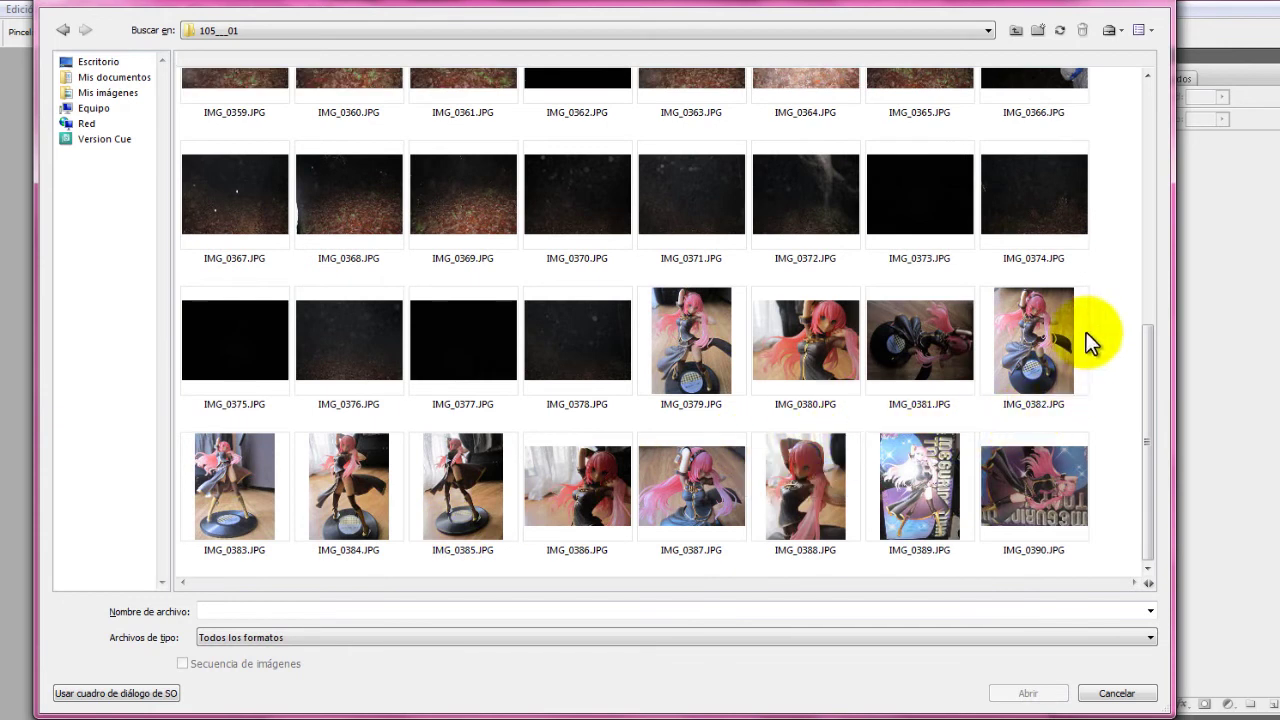
double_click(1032, 357)
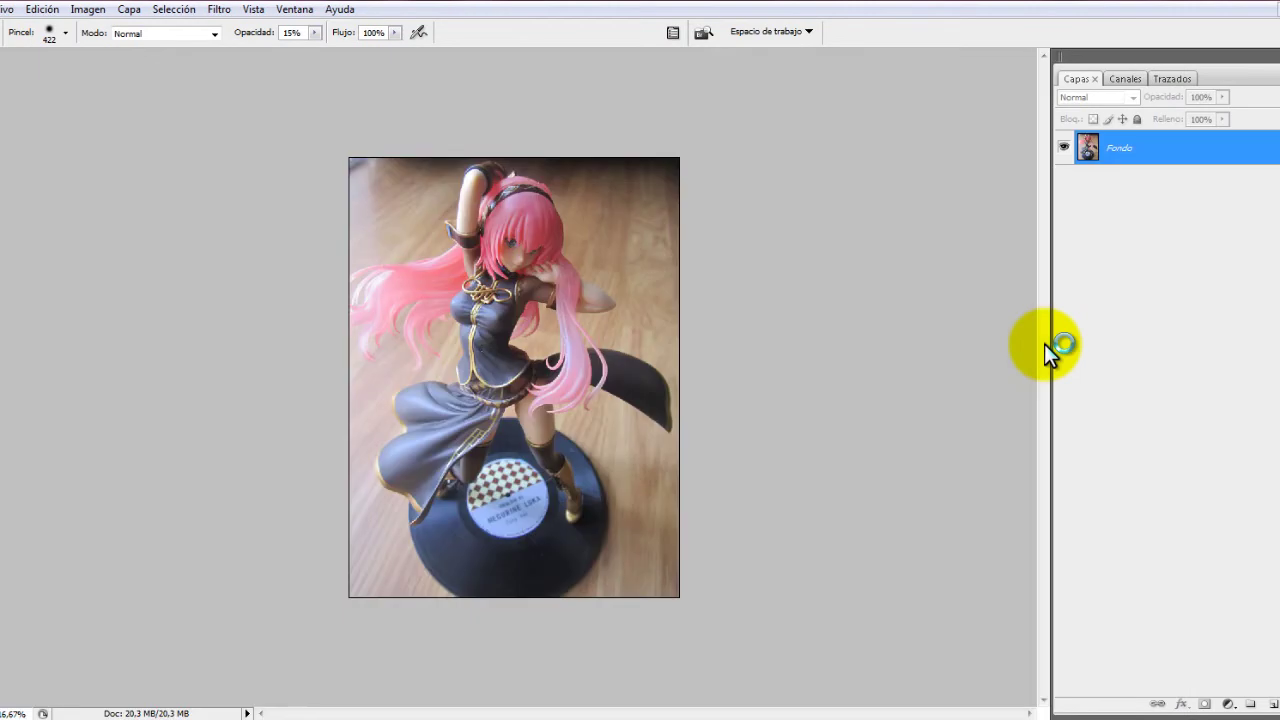
Zoom the canvas in and out until the whole figurine photo fits comfortably
scroll(580, 366, up, 2)
scroll(543, 366, down, 1)
scroll(593, 372, up, 1)
scroll(593, 372, down, 1)
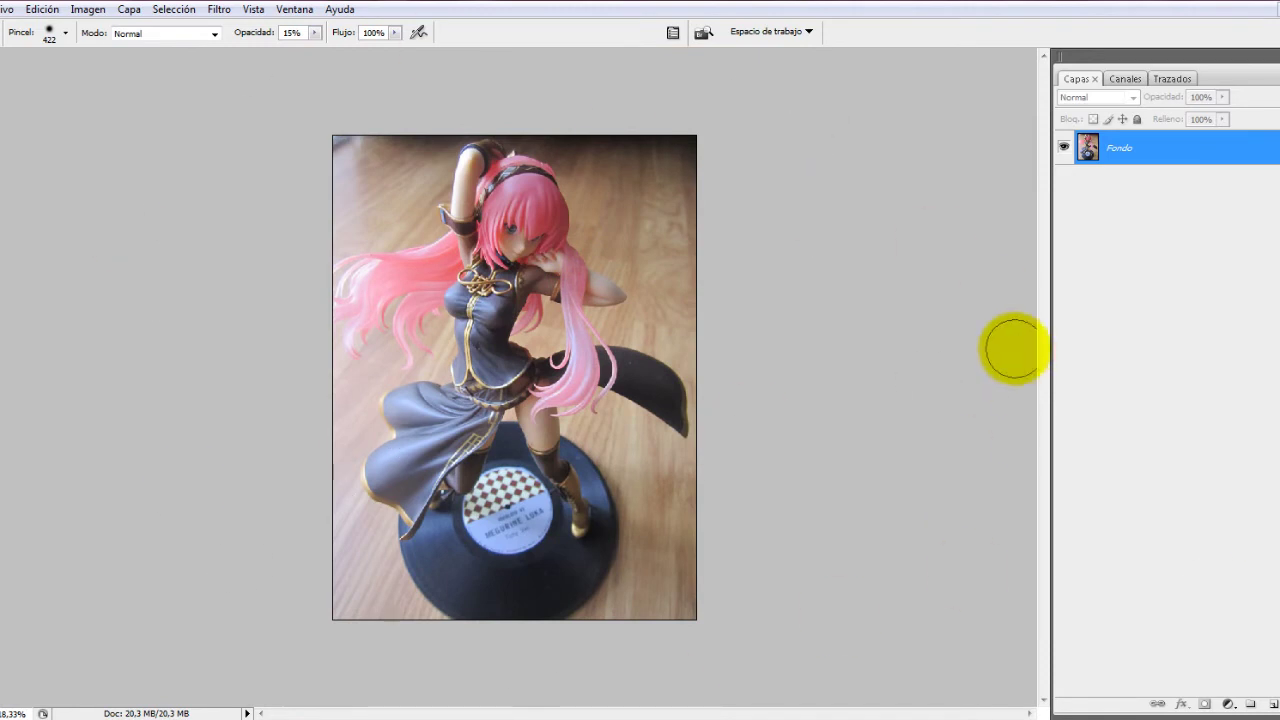
scroll(650, 357, down, 2)
scroll(600, 330, up, 2)
scroll(514, 371, up, 2)
scroll(506, 371, down, 3)
scroll(497, 361, up, 3)
scroll(497, 361, down, 2)
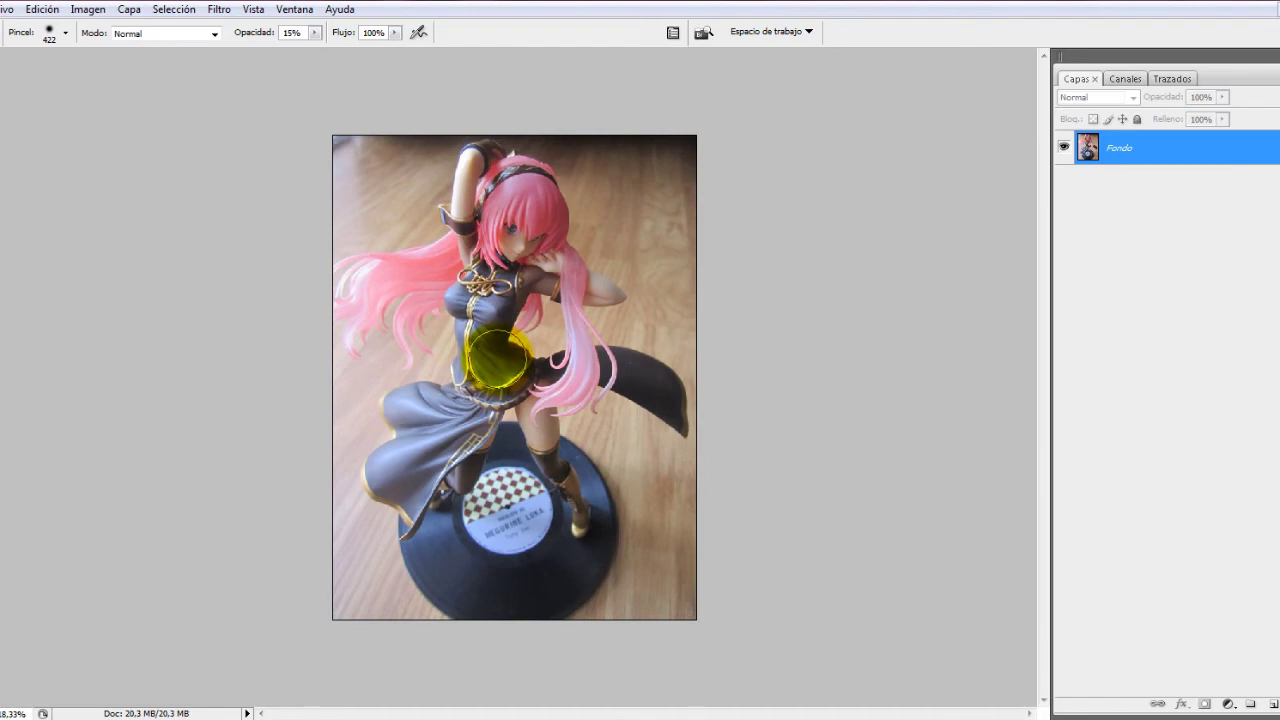
scroll(497, 361, up, 1)
scroll(497, 361, down, 1)
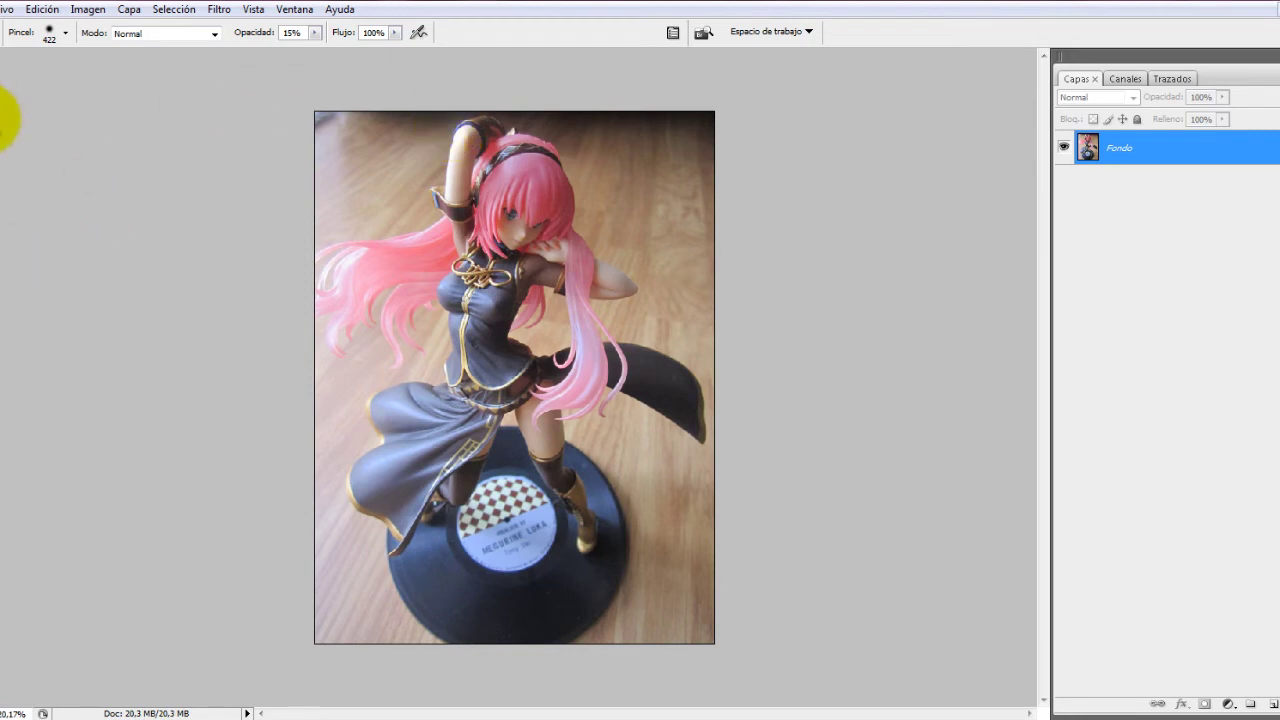
Convert the locked Fondo background into a layer named Capa 0 and fit the photo on screen
key(v)
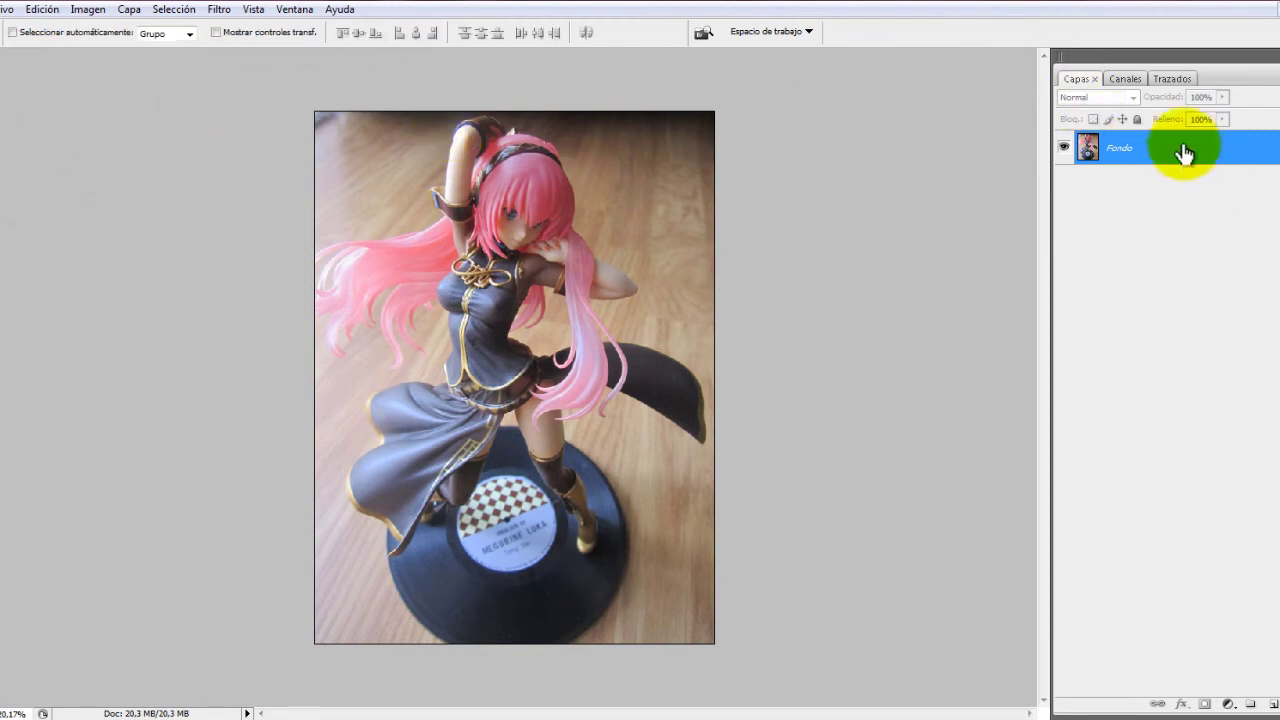
click(1084, 146)
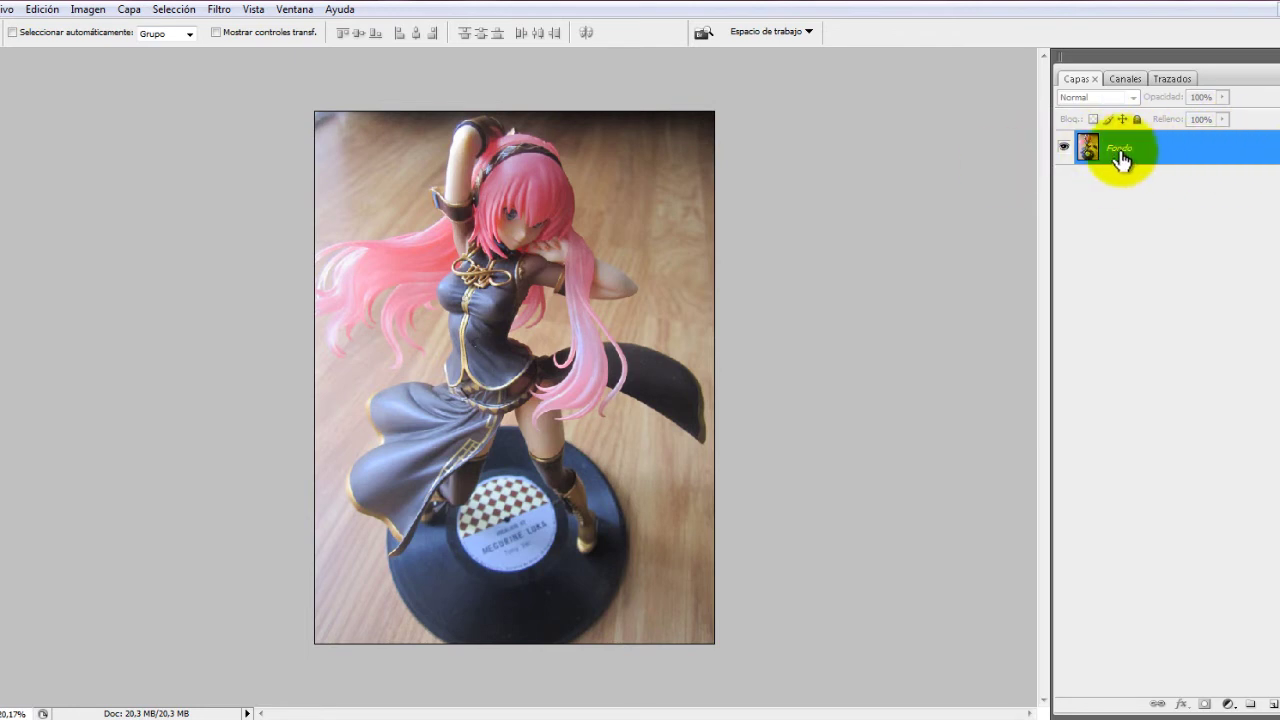
double_click(1122, 150)
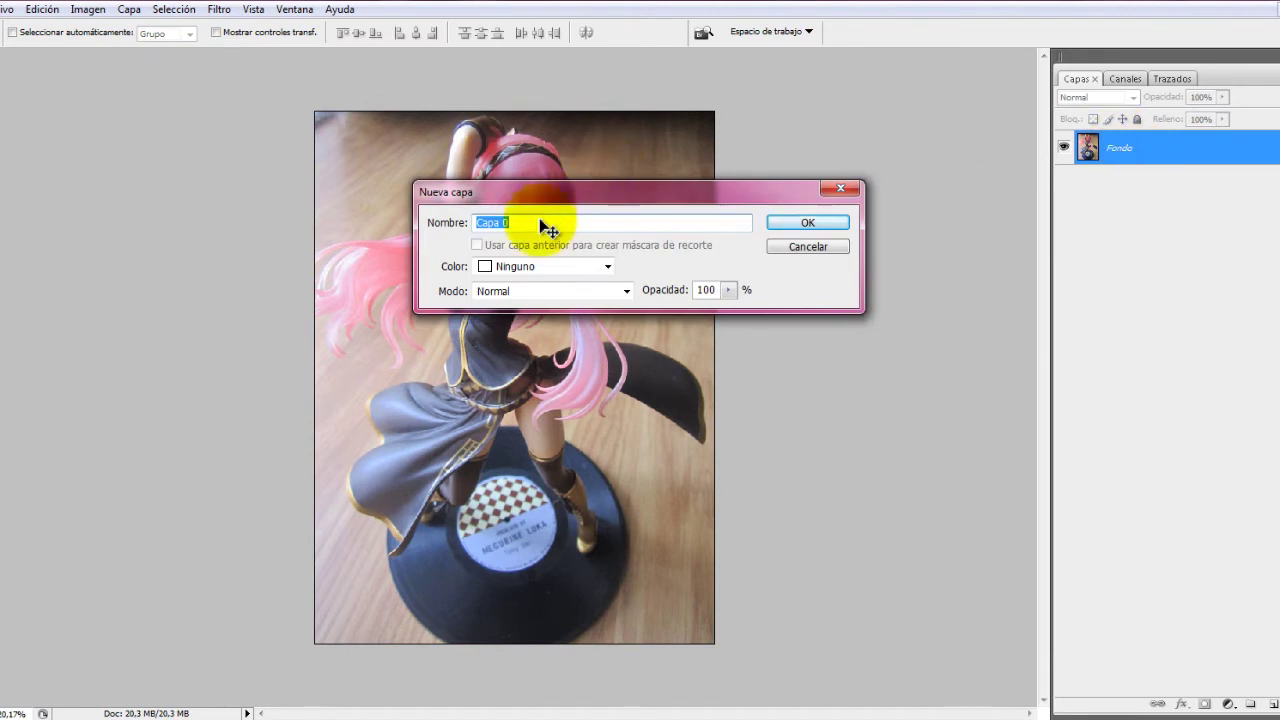
key(Return)
key(ctrl+0)
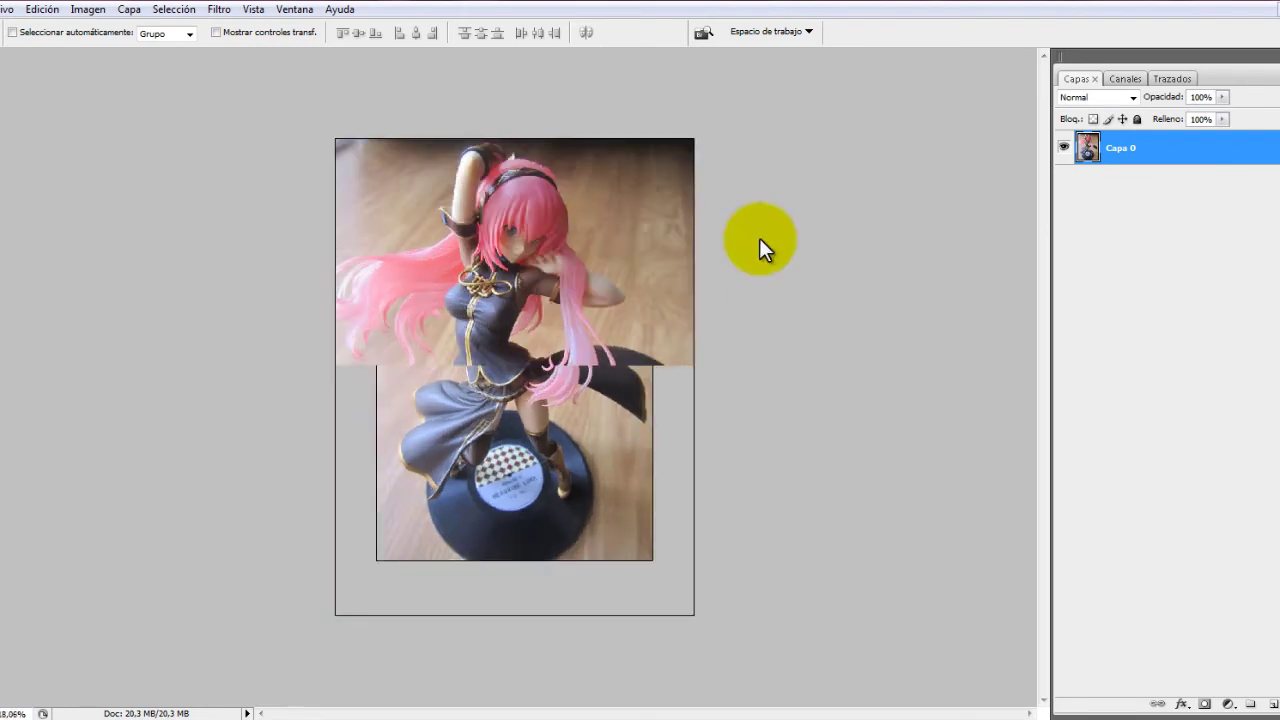
click(1170, 327)
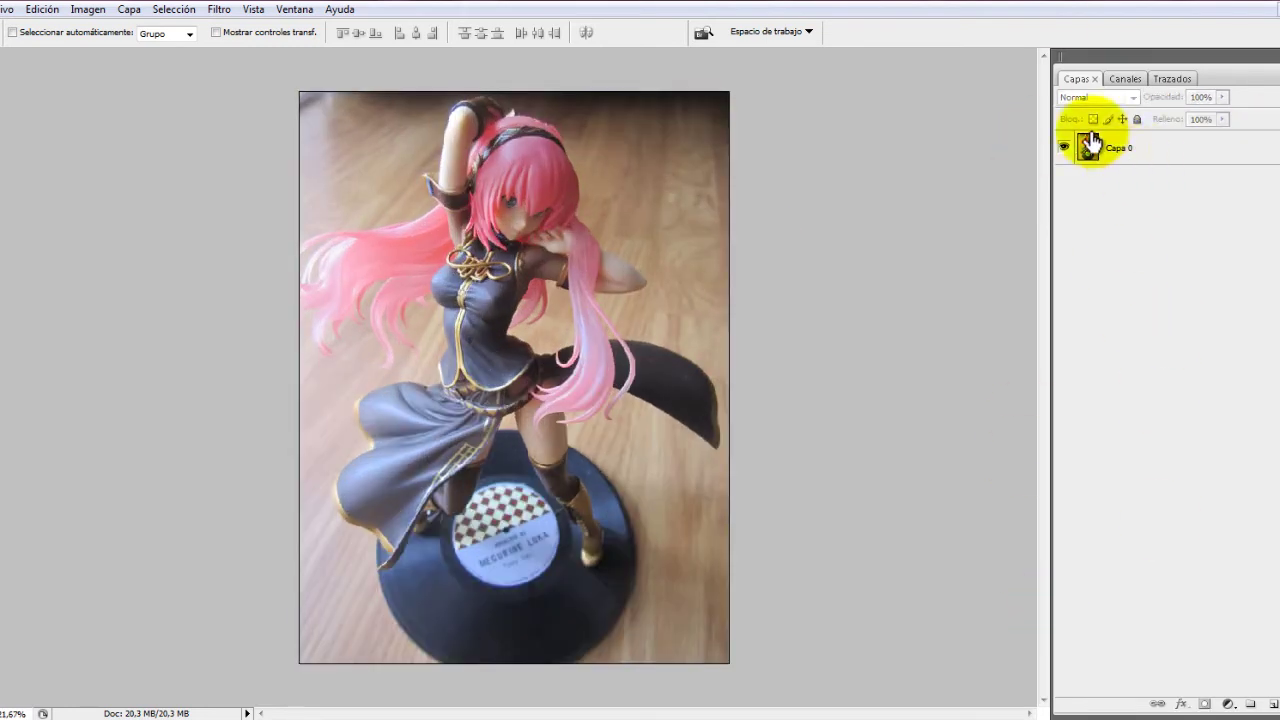
mouse_move(1128, 155)
mouse_down()
mouse_move(1273, 703)
mouse_move(1155, 152)
mouse_up()
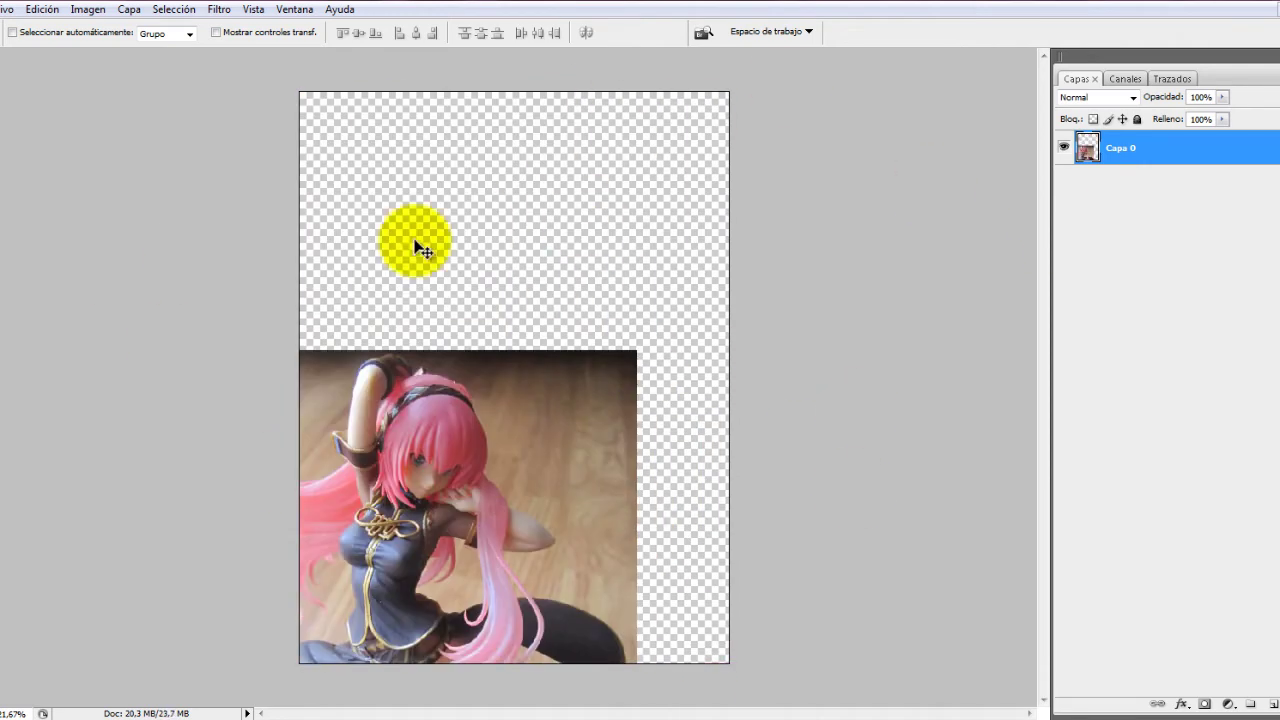
scroll(543, 189, up, 1)
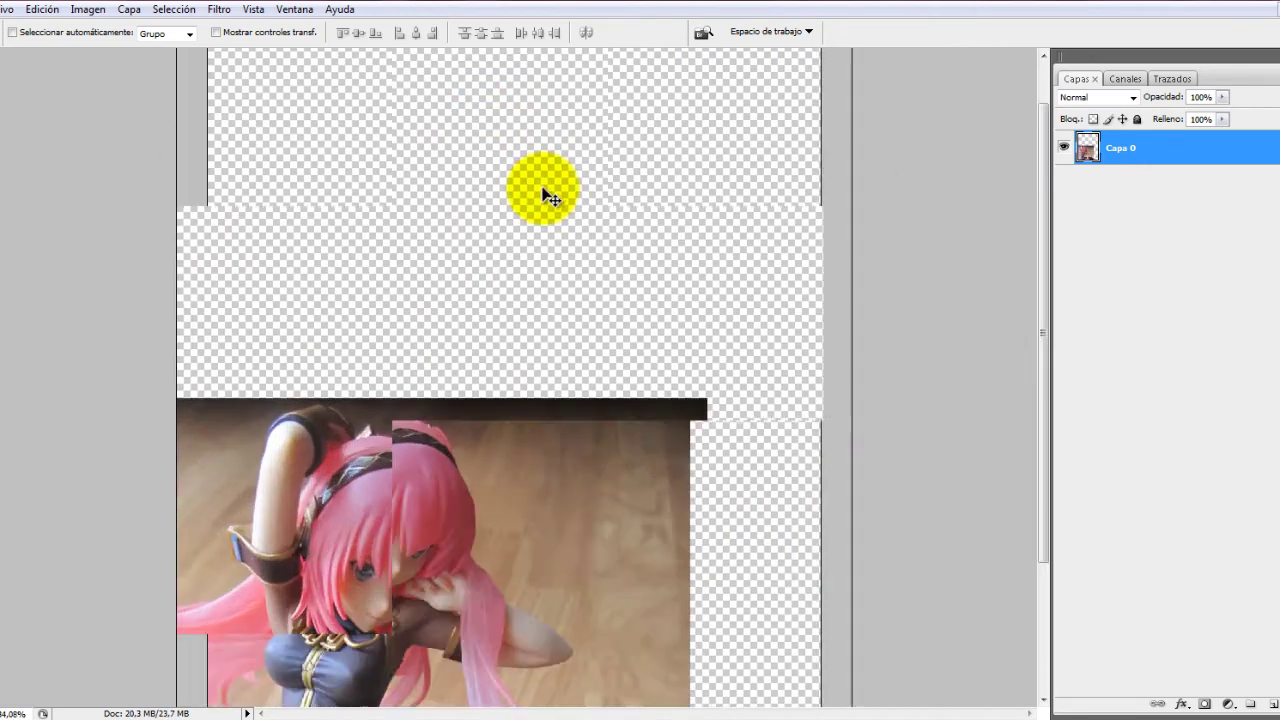
scroll(400, 200, up, 1)
scroll(397, 205, down, 1)
scroll(395, 210, down, 1)
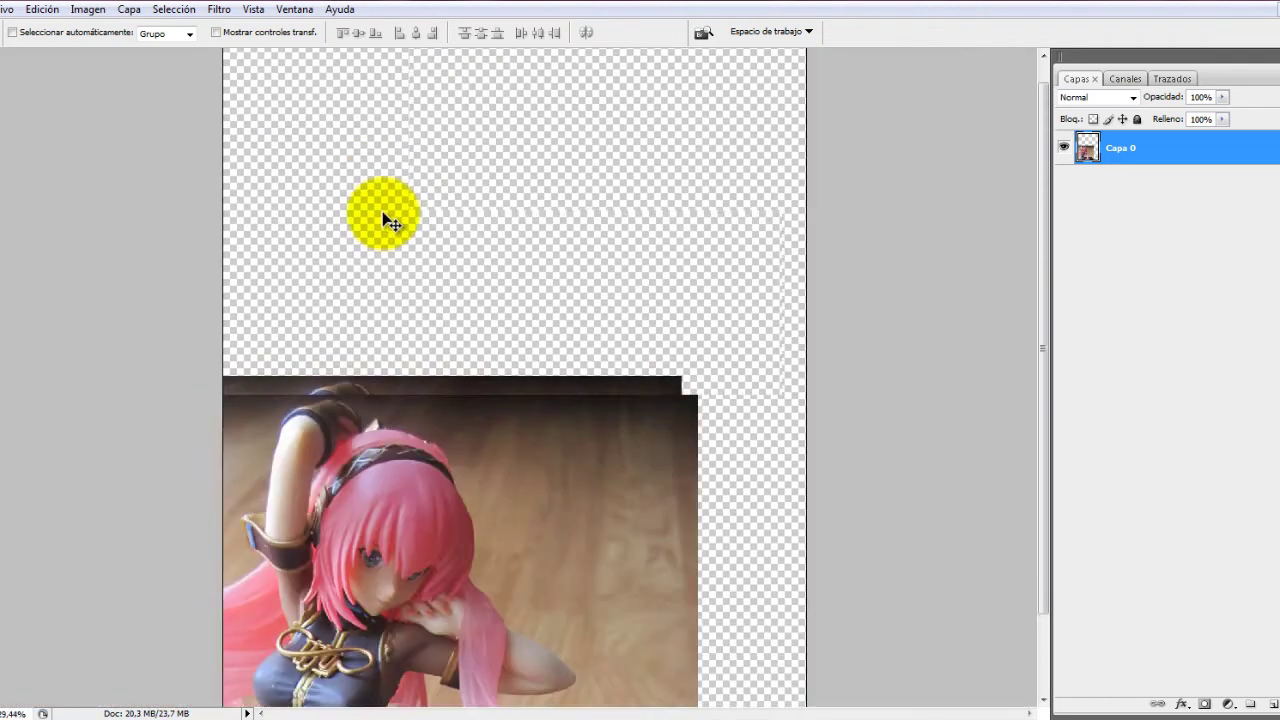
scroll(383, 213, down, 1)
drag(449, 452, 530, 243)
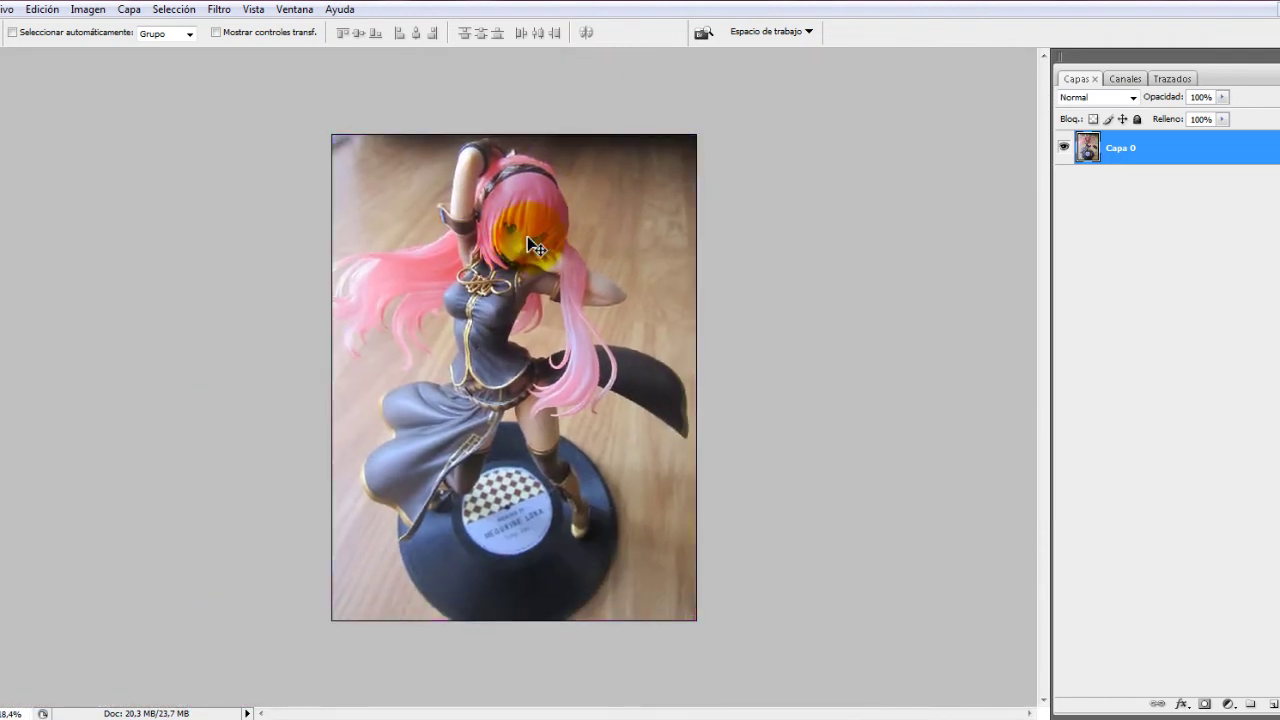
mouse_move(535, 247)
mouse_down()
mouse_move(583, 288)
mouse_move(546, 205)
mouse_up()
drag(513, 243, 503, 251)
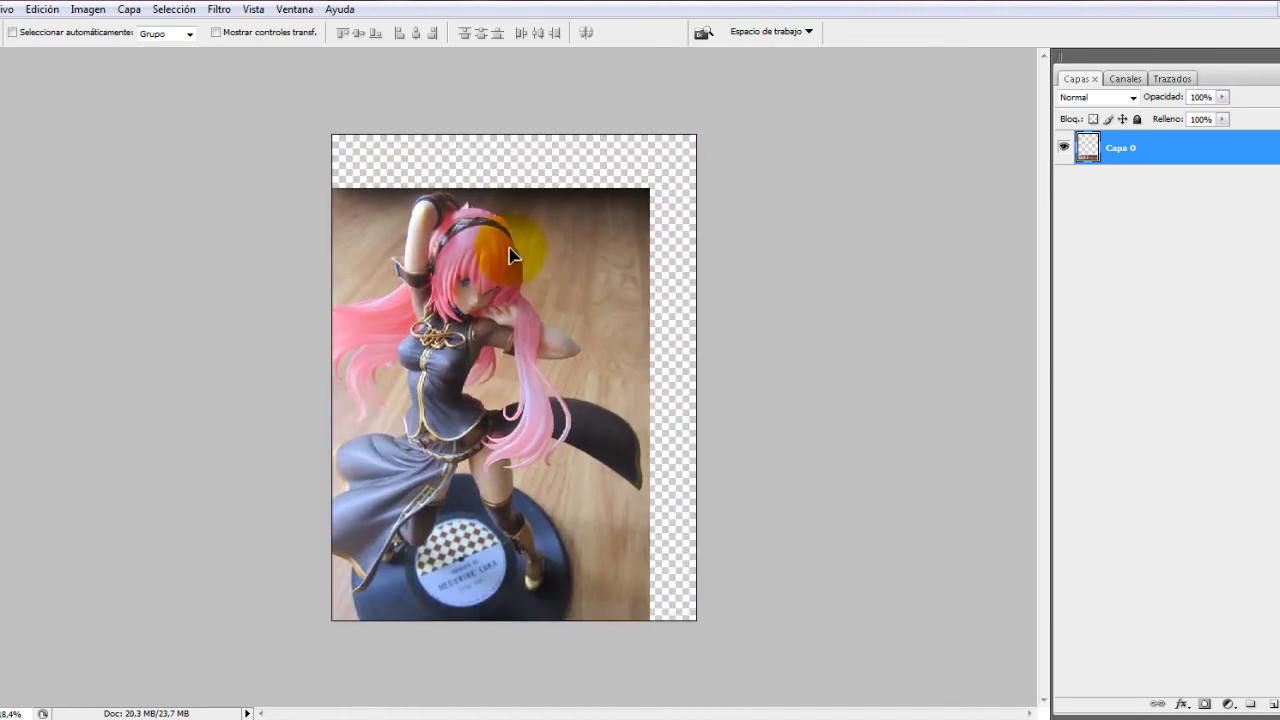
mouse_move(352, 151)
mouse_down()
mouse_move(463, 134)
mouse_move(414, 149)
mouse_up()
drag(457, 203, 485, 112)
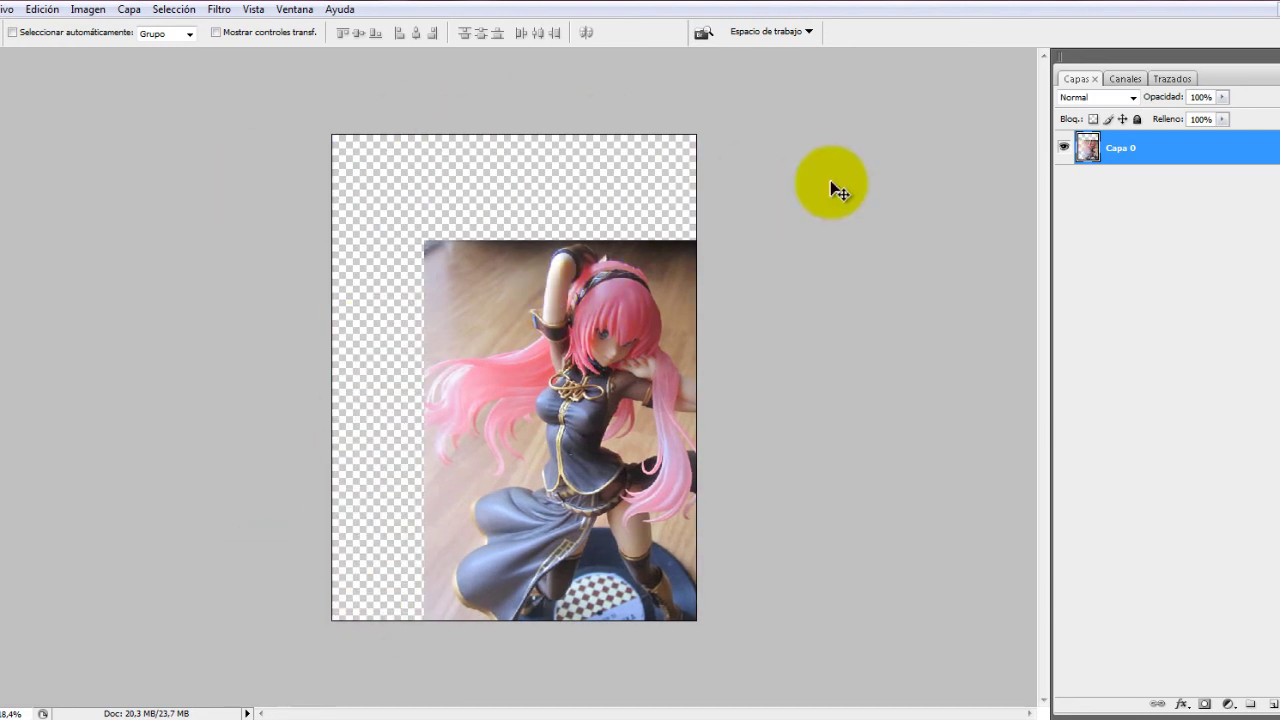
drag(596, 416, 505, 310)
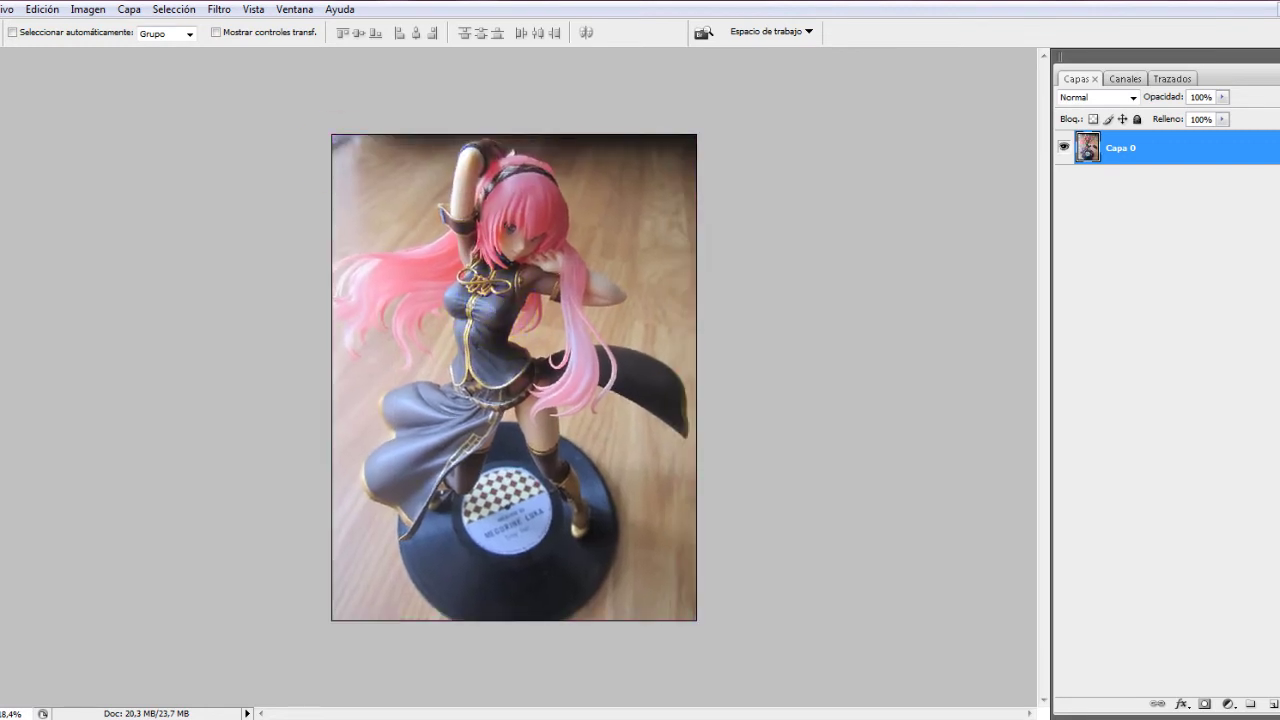
click(3, 126)
drag(333, 120, 845, 716)
drag(529, 214, 595, 517)
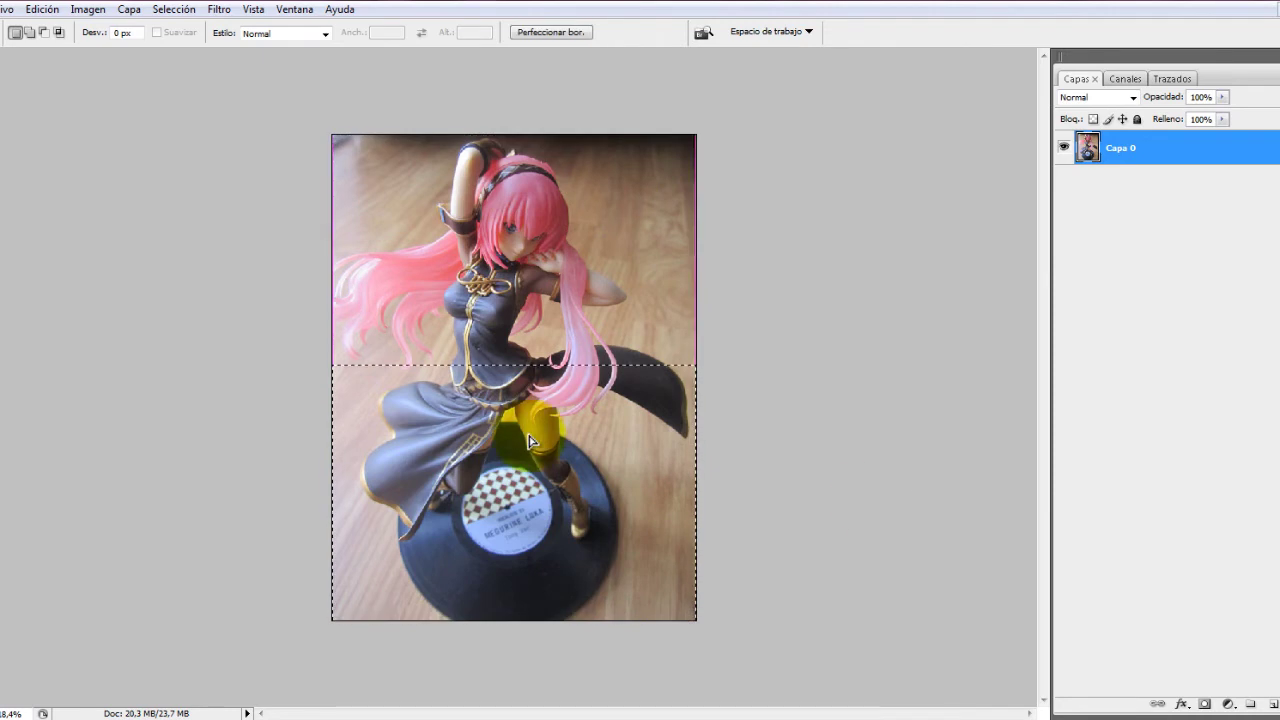
click(509, 286)
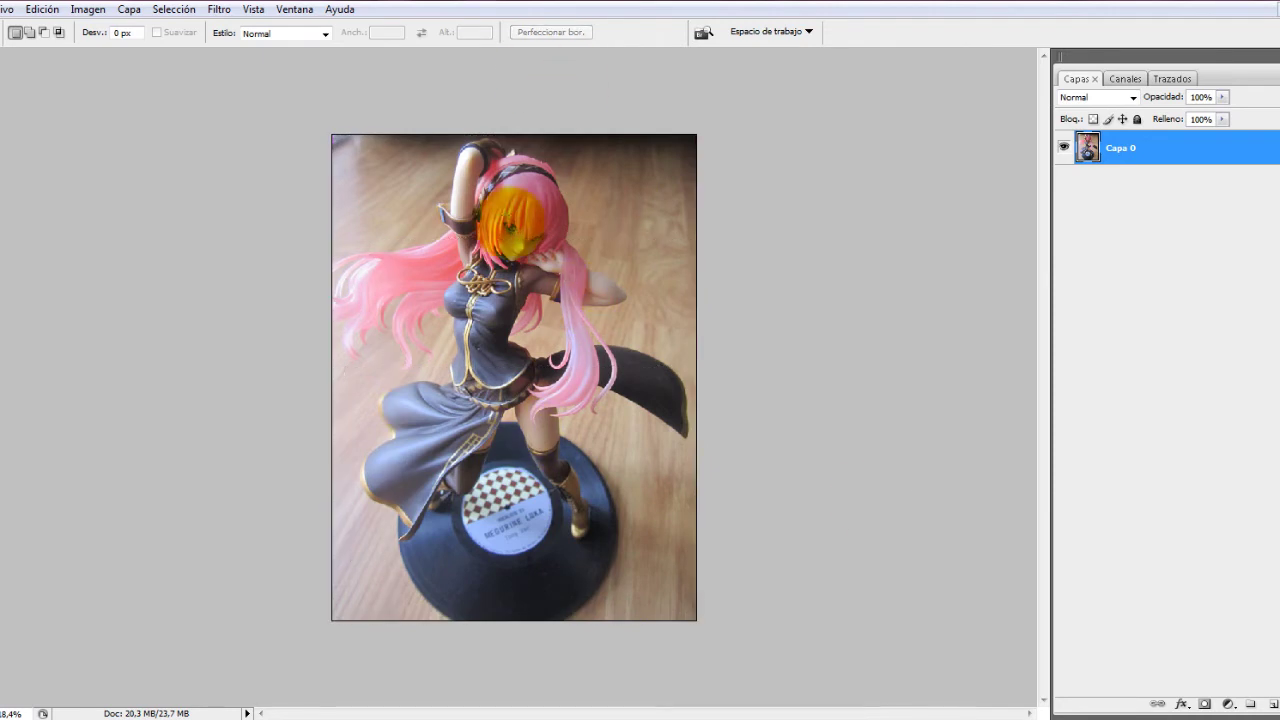
mouse_move(402, 153)
mouse_down()
mouse_move(578, 462)
mouse_move(642, 450)
mouse_up()
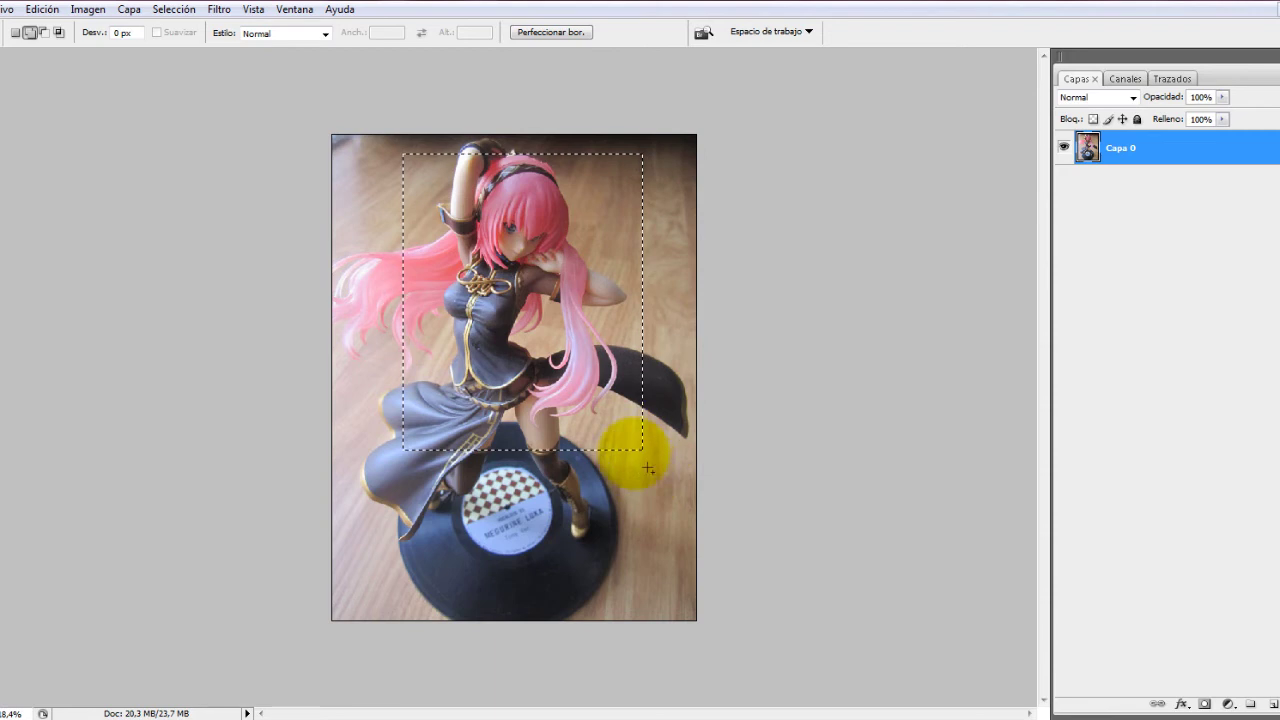
drag(645, 450, 403, 533)
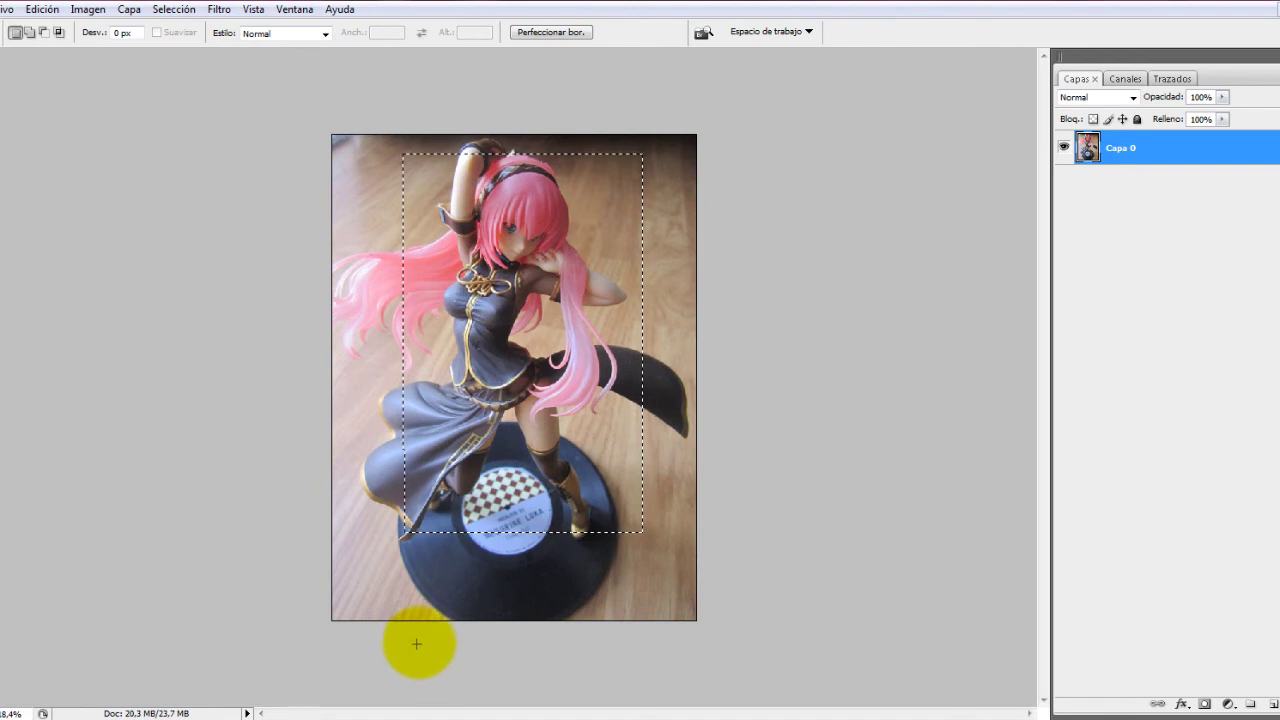
key(shift)
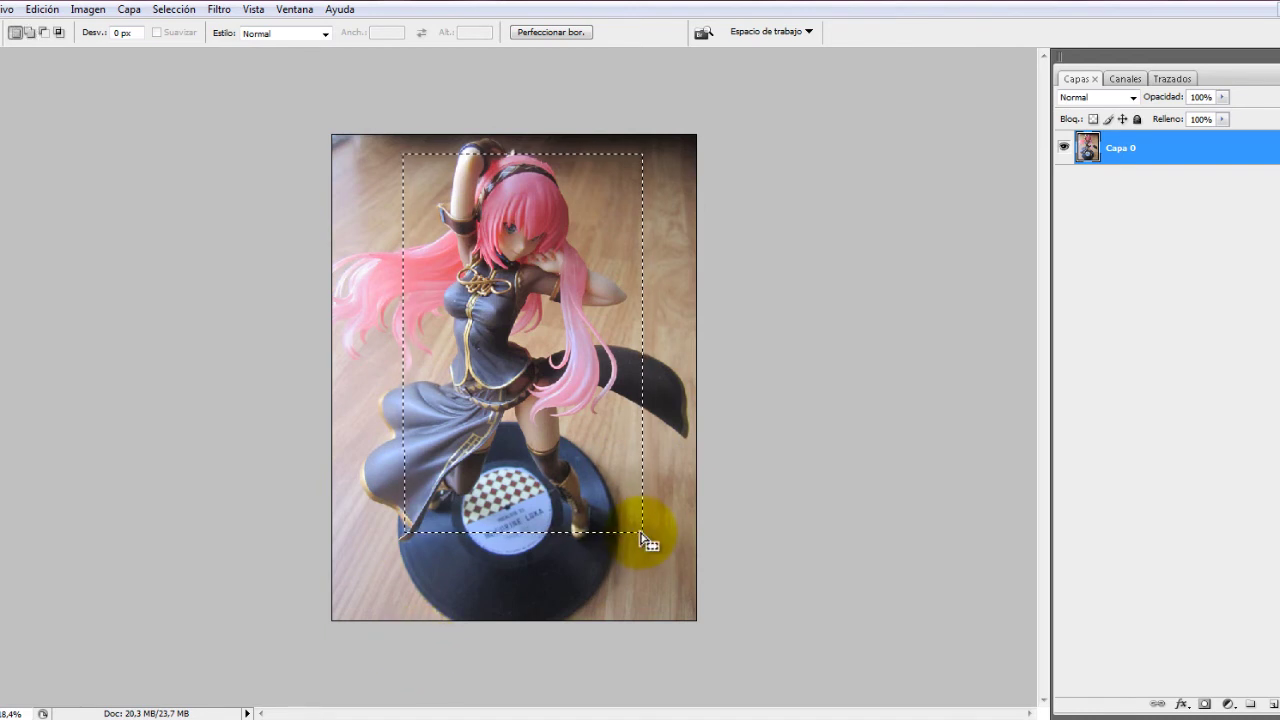
drag(645, 533, 342, 415)
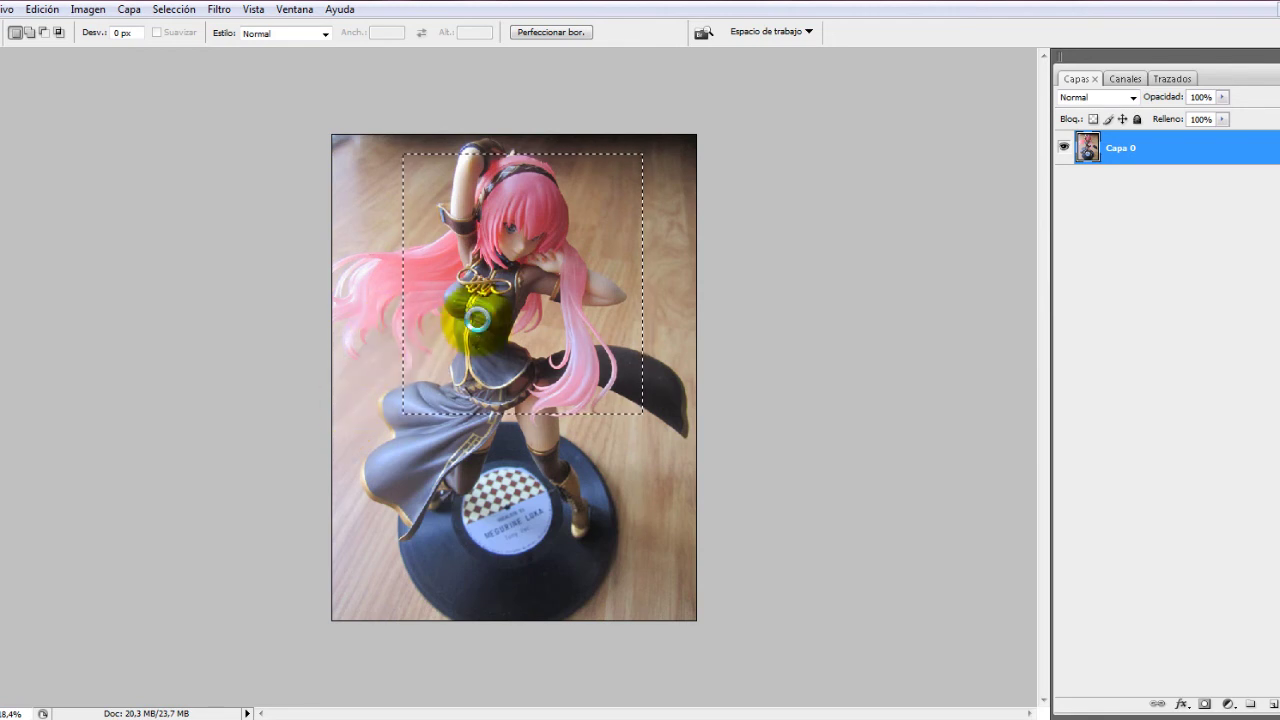
drag(477, 318, 522, 316)
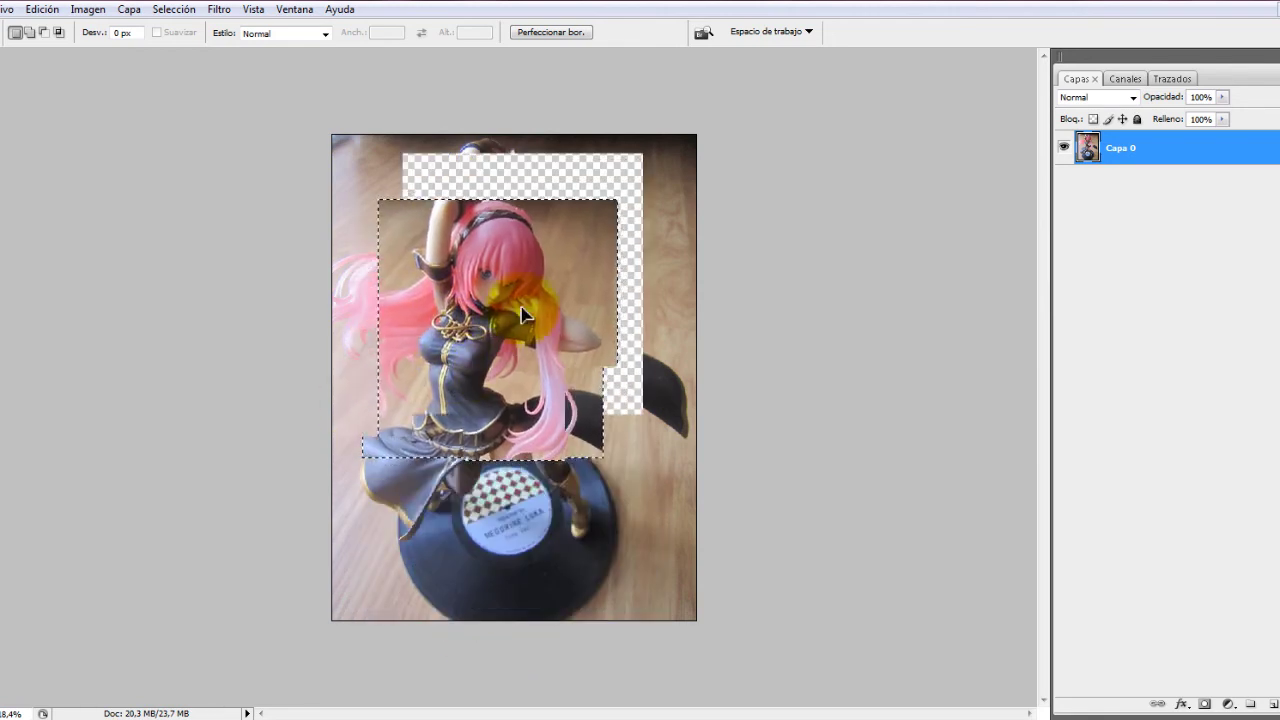
drag(522, 316, 443, 380)
key(ctrl+z)
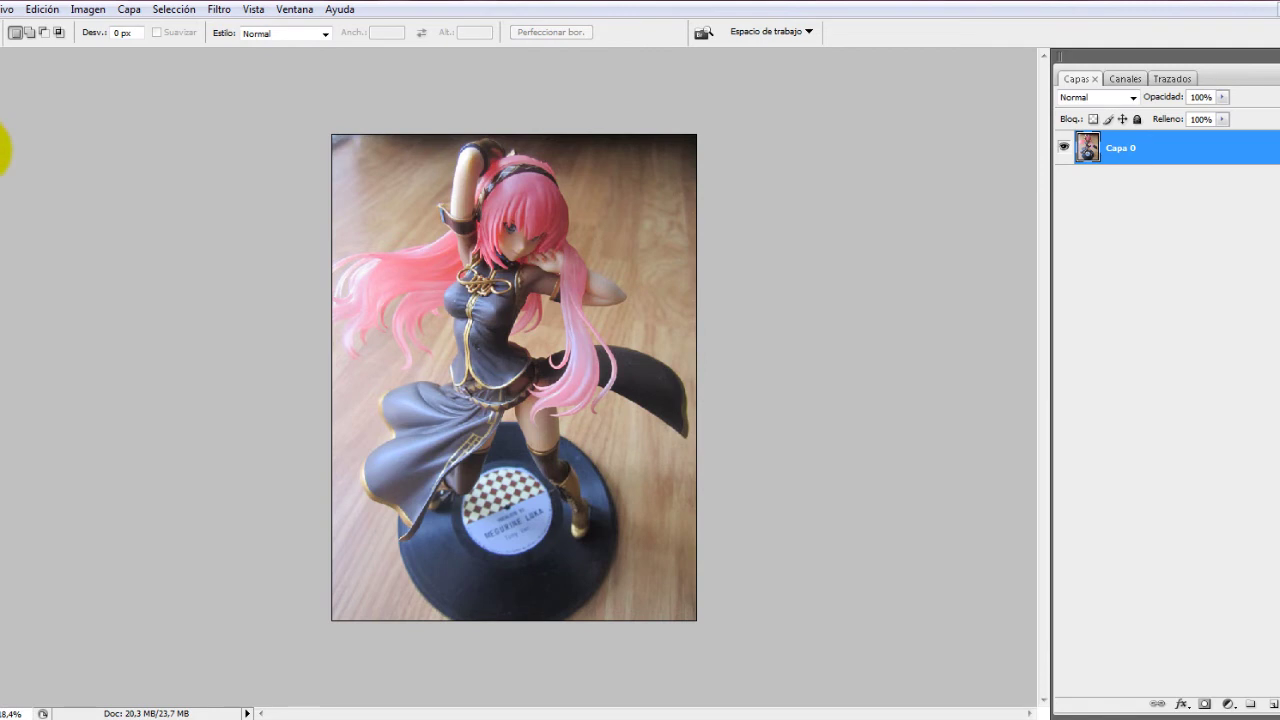
right_click(2, 118)
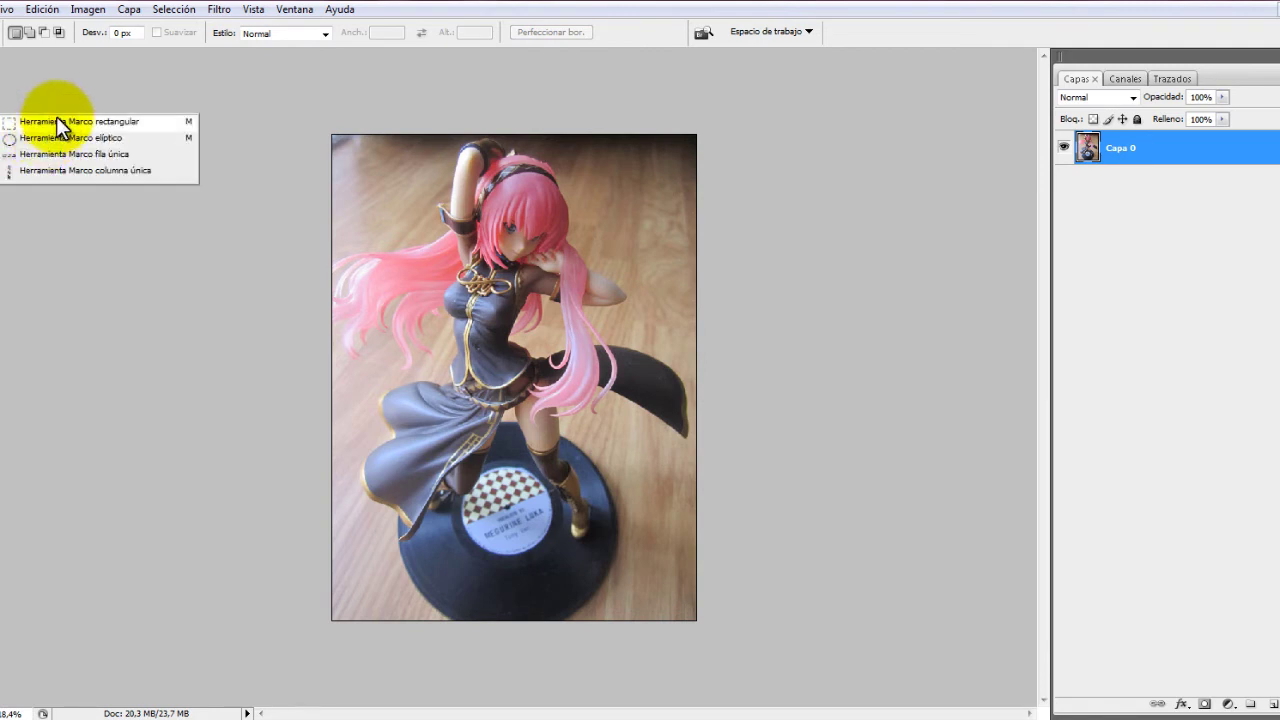
click(57, 132)
drag(398, 197, 660, 543)
click(400, 194)
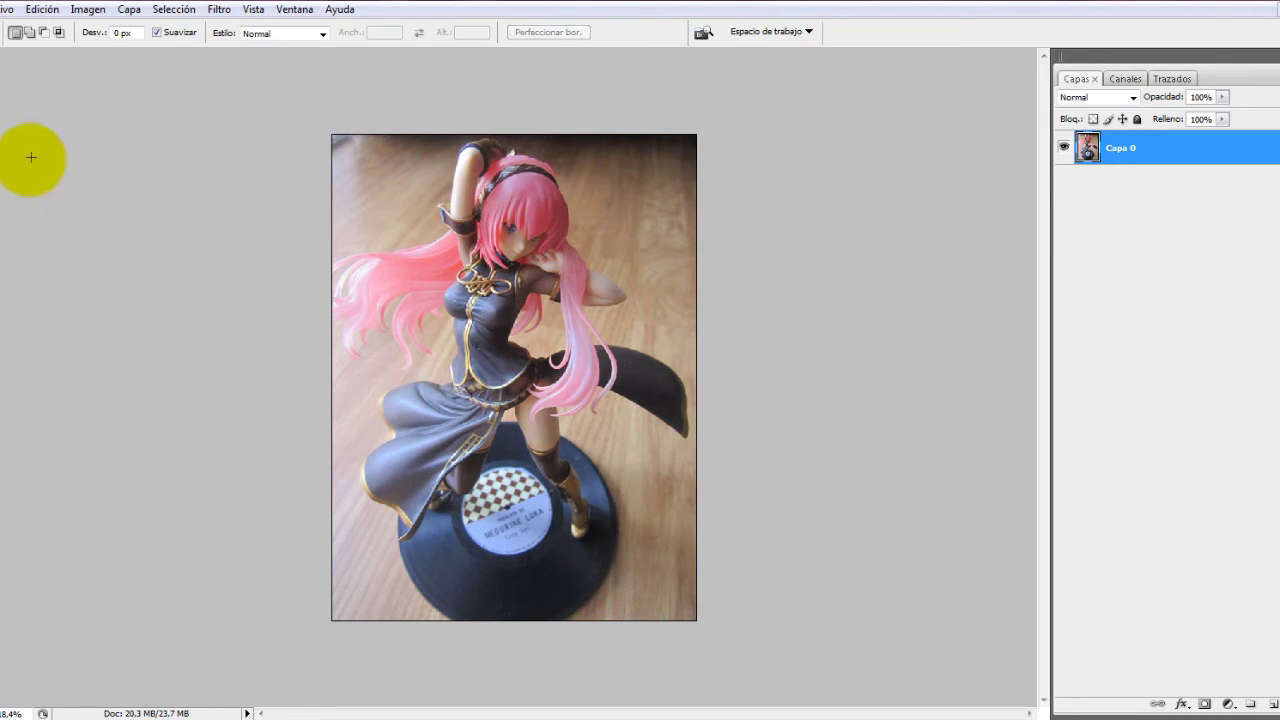
right_click(2, 120)
click(40, 155)
click(560, 370)
mouse_move(745, 515)
mouse_down()
mouse_move(486, 428)
mouse_move(491, 457)
mouse_move(386, 214)
mouse_move(541, 662)
mouse_move(426, 309)
mouse_up()
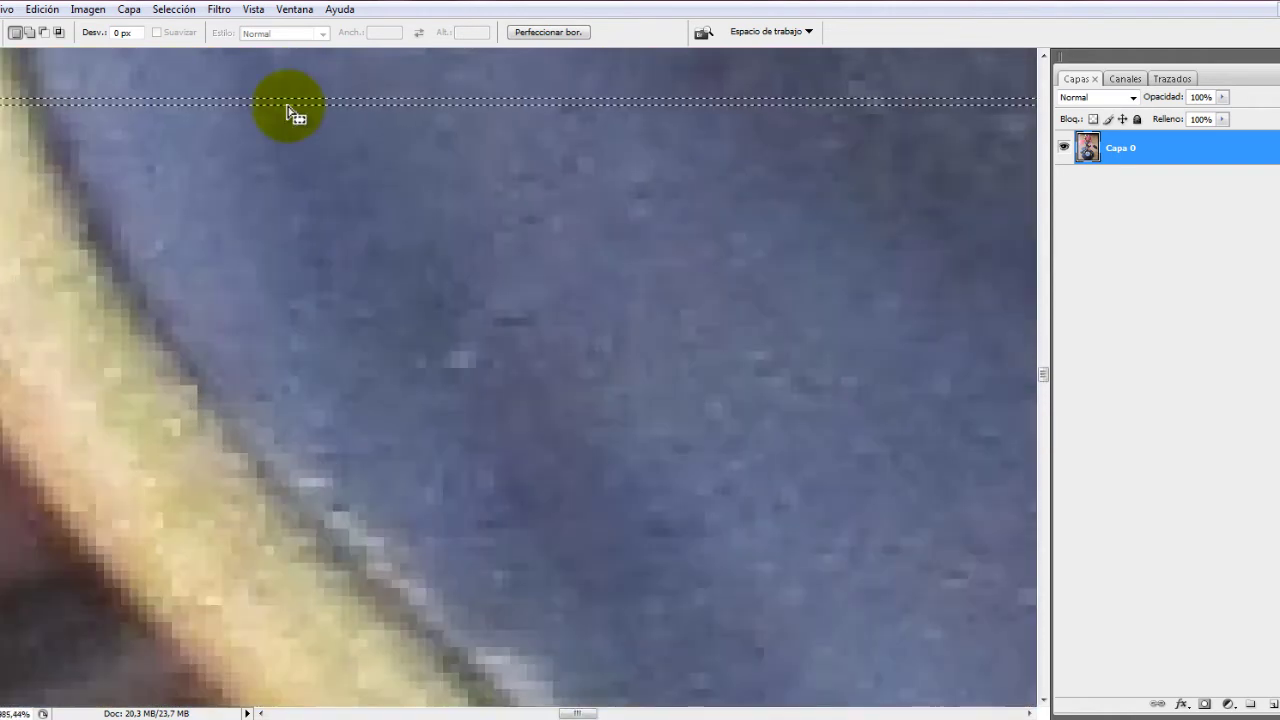
mouse_move(286, 106)
mouse_down()
mouse_move(255, 105)
mouse_move(646, 415)
mouse_up()
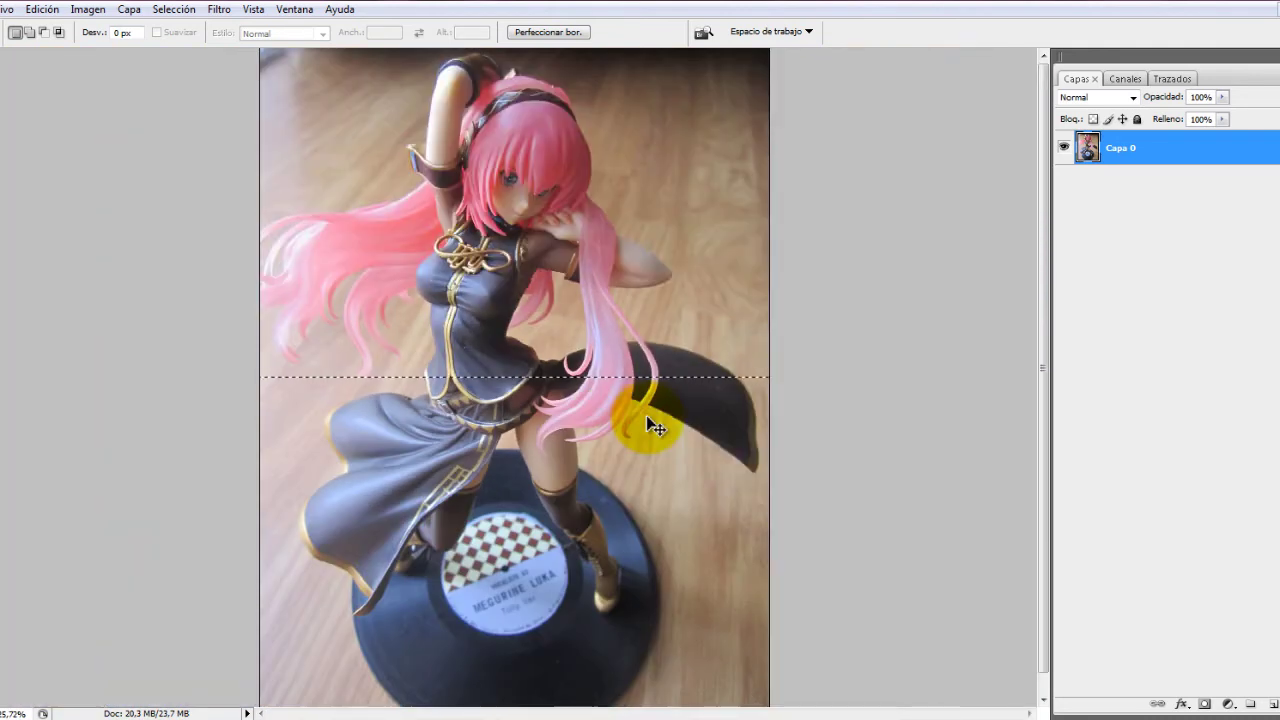
click(143, 201)
drag(8, 110, 23, 177)
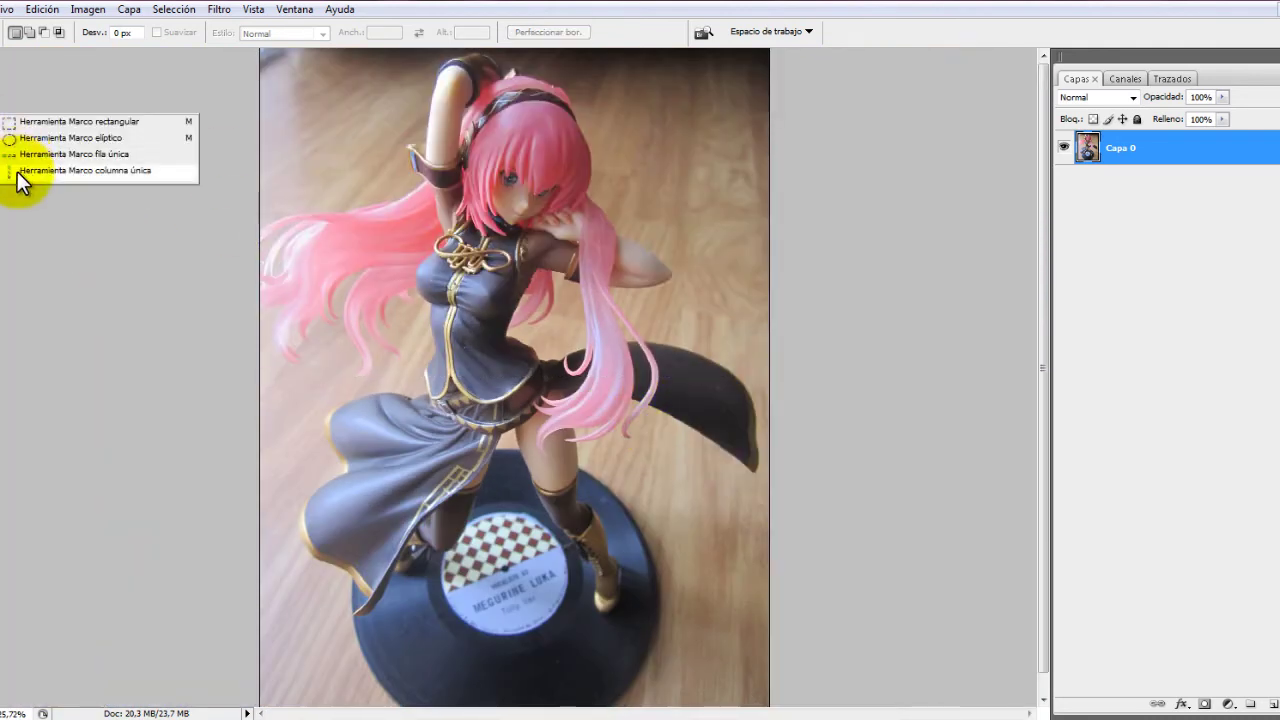
click(344, 190)
drag(483, 357, 476, 500)
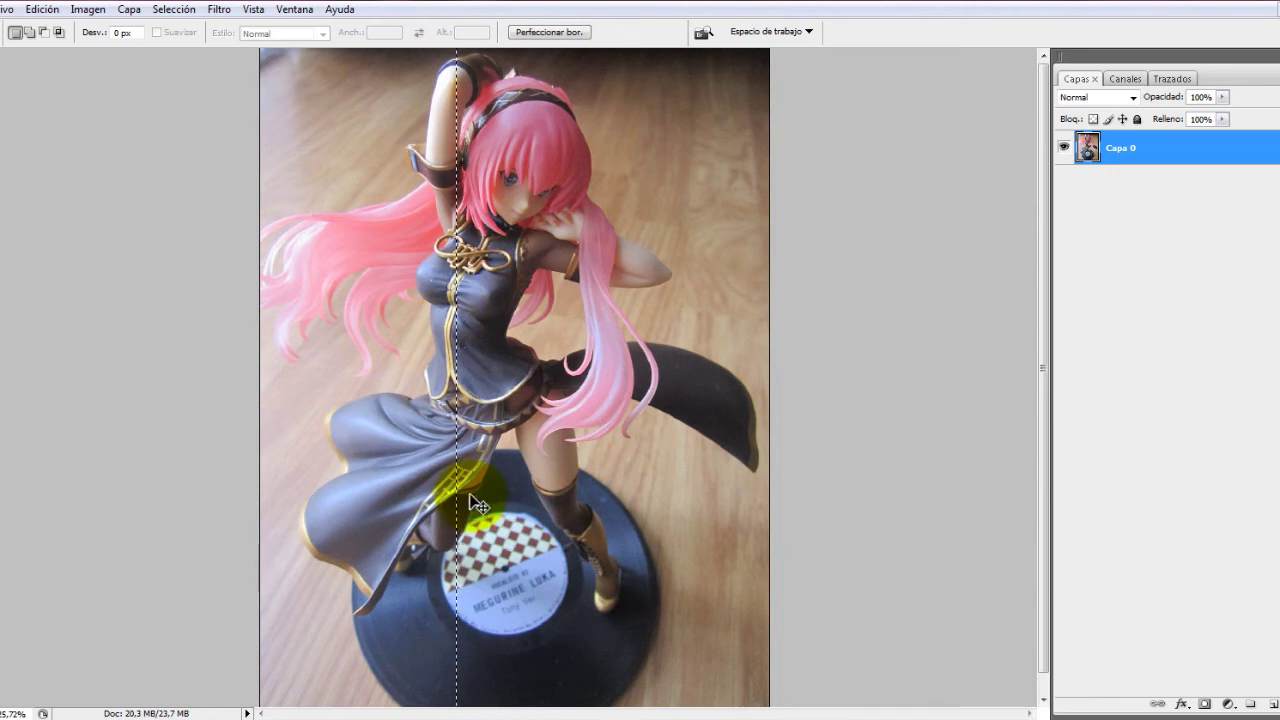
click(51, 332)
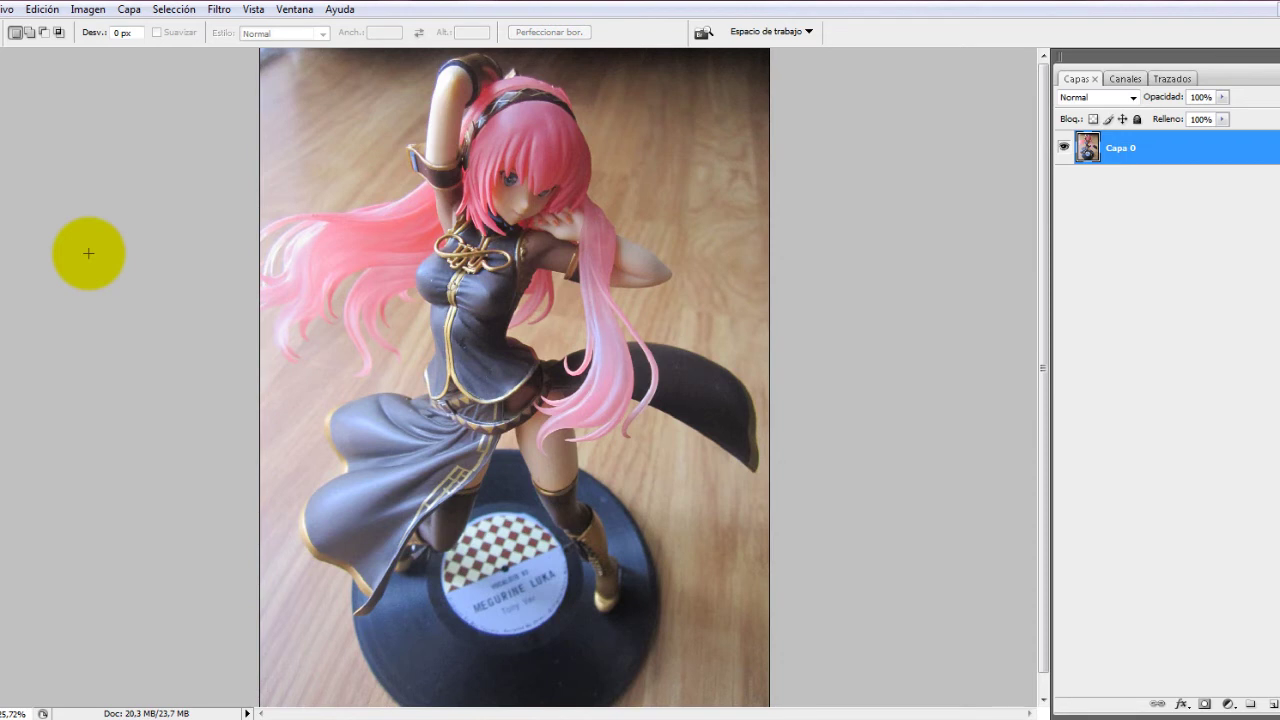
click(8, 124)
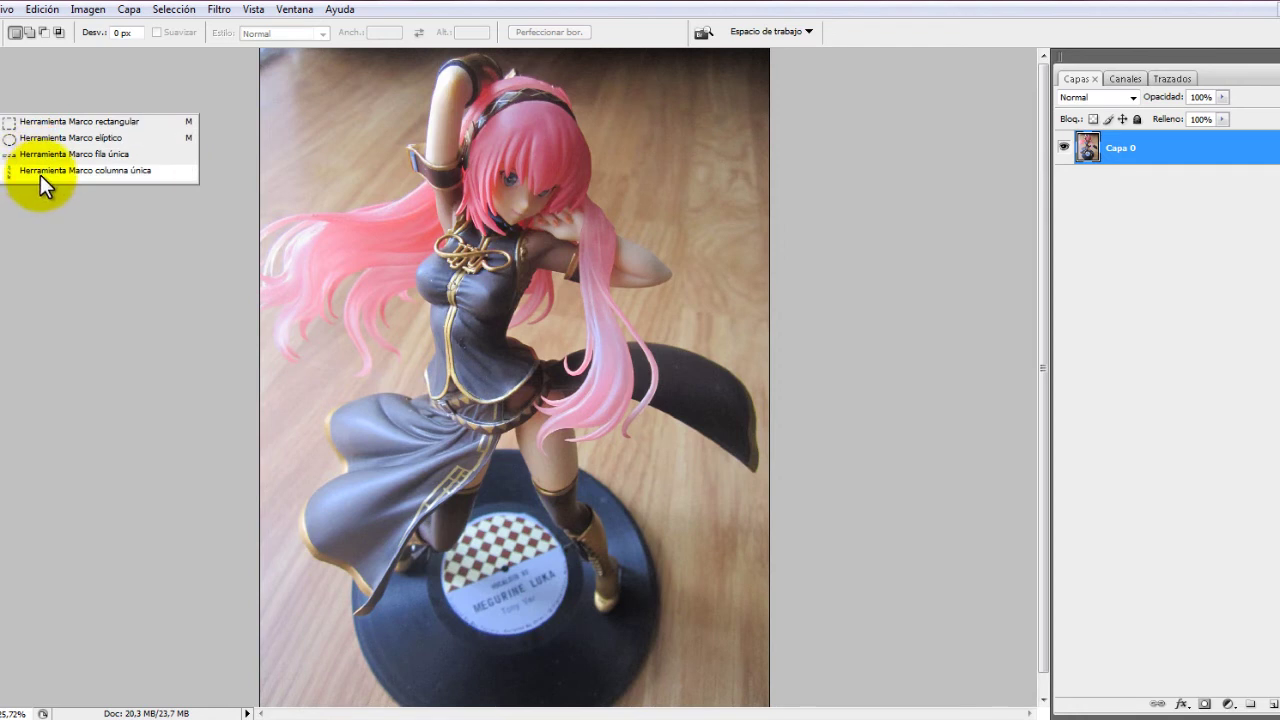
click(41, 137)
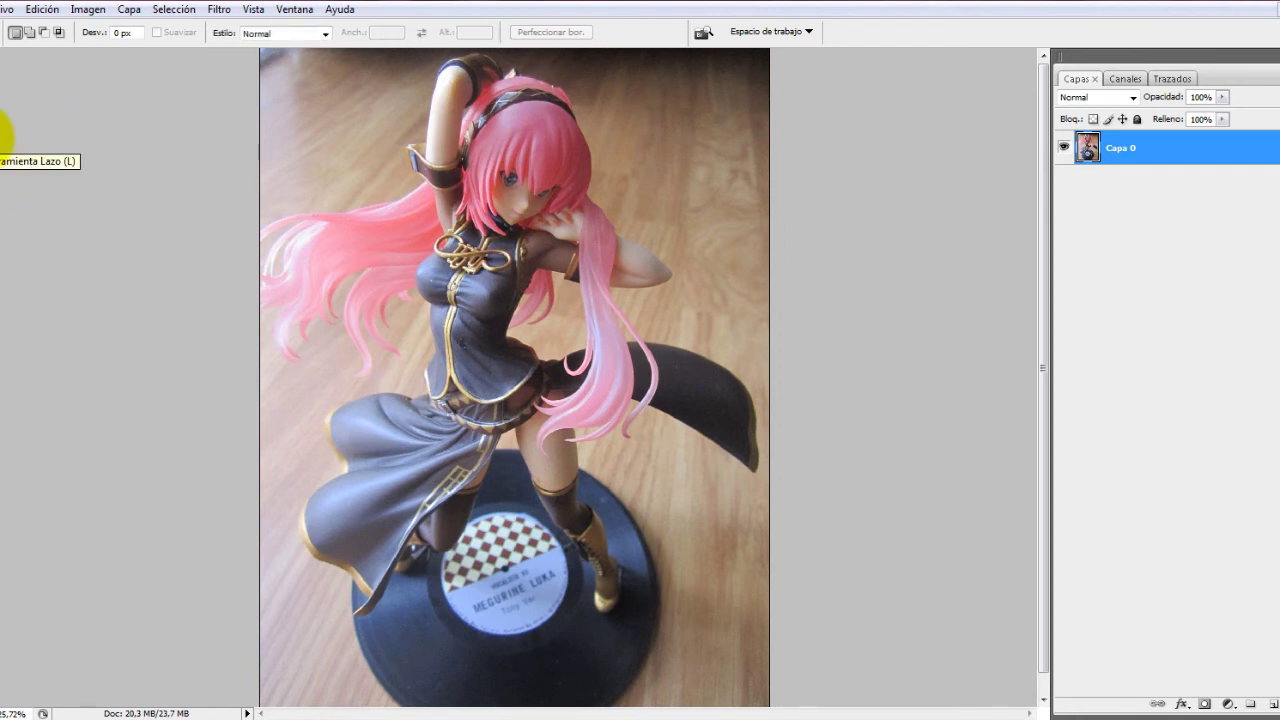
click(6, 138)
drag(455, 95, 540, 258)
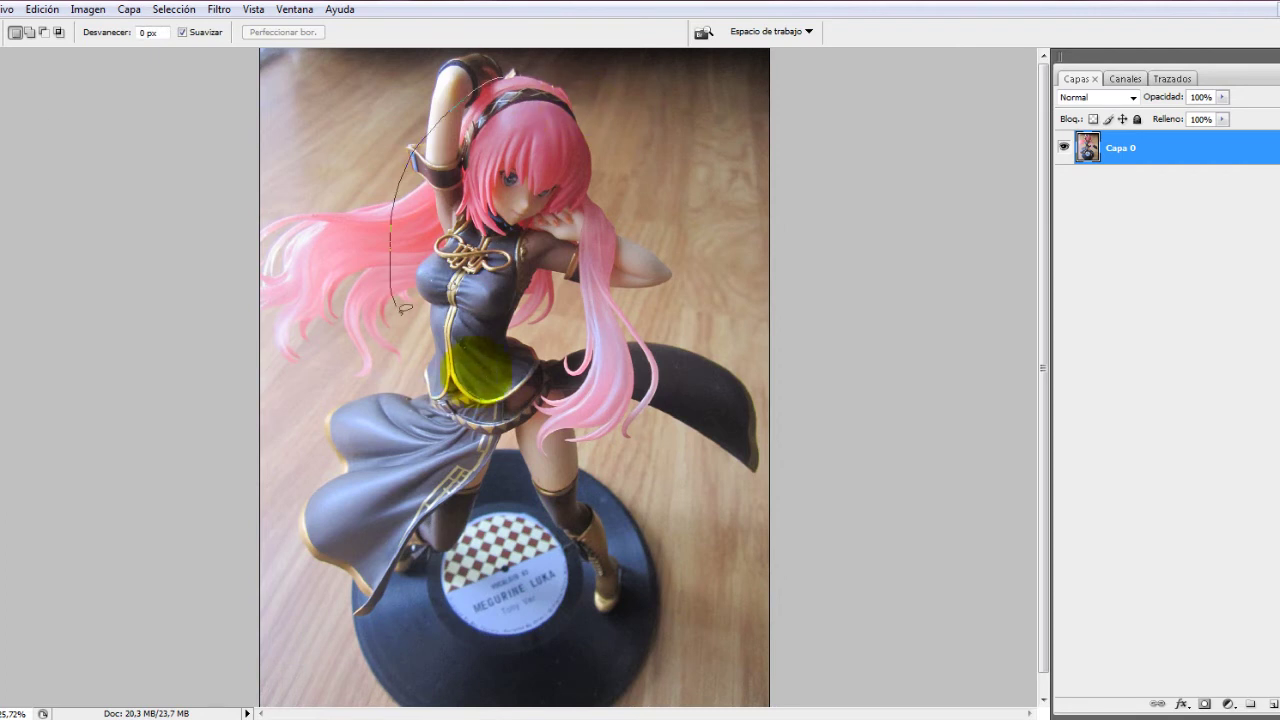
drag(540, 258, 445, 215)
drag(694, 328, 660, 272)
mouse_move(495, 130)
mouse_down()
mouse_move(226, 338)
mouse_move(509, 151)
mouse_up()
click(532, 303)
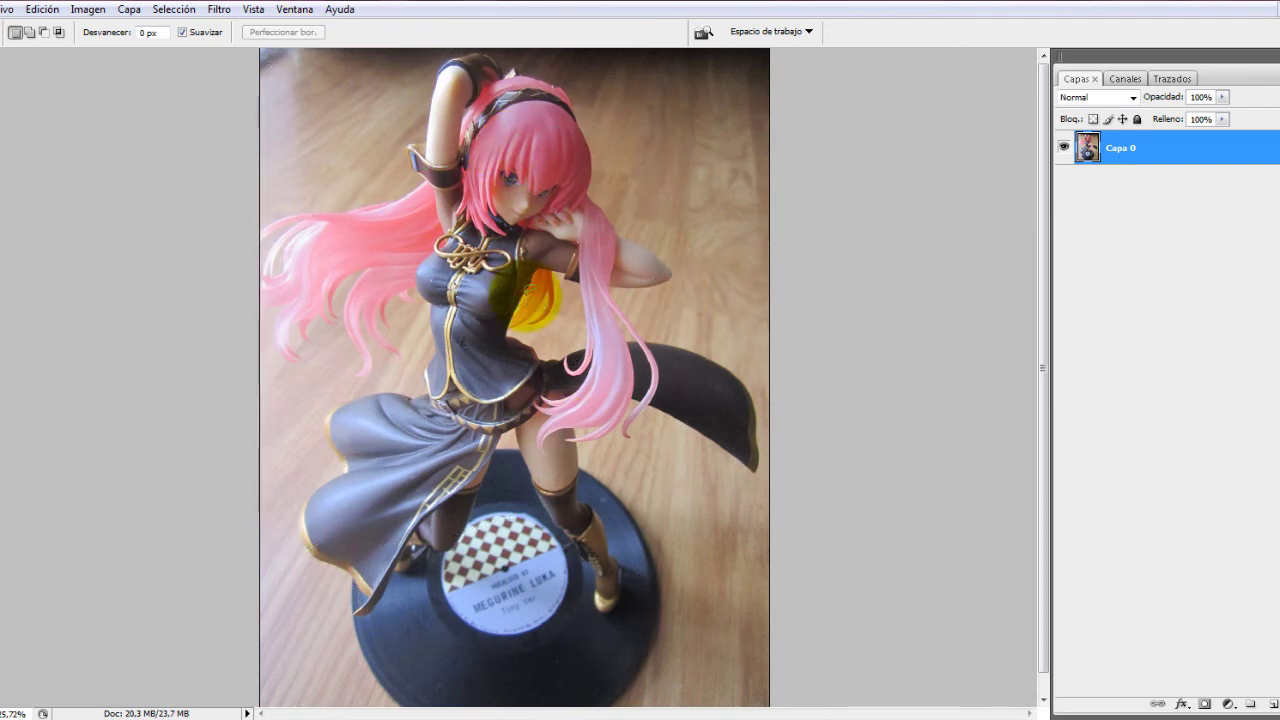
click(3, 143)
click(60, 159)
click(538, 195)
click(568, 434)
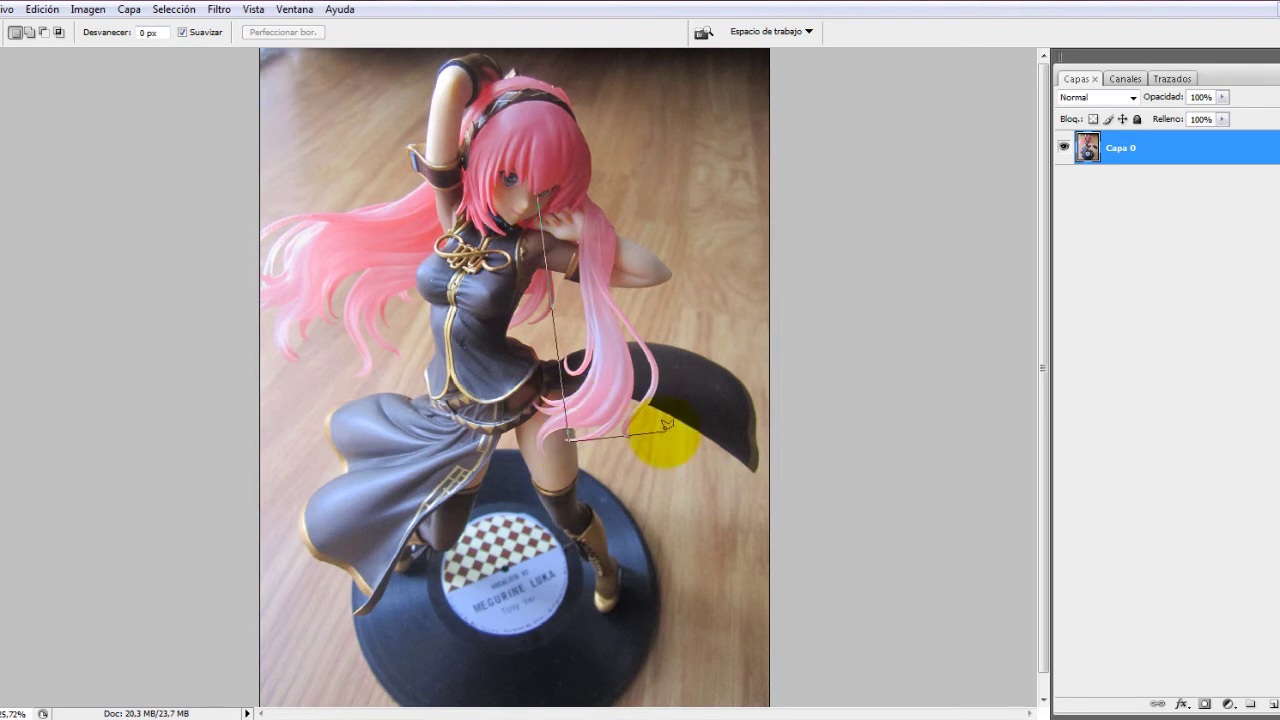
click(690, 425)
click(682, 237)
click(634, 140)
click(540, 192)
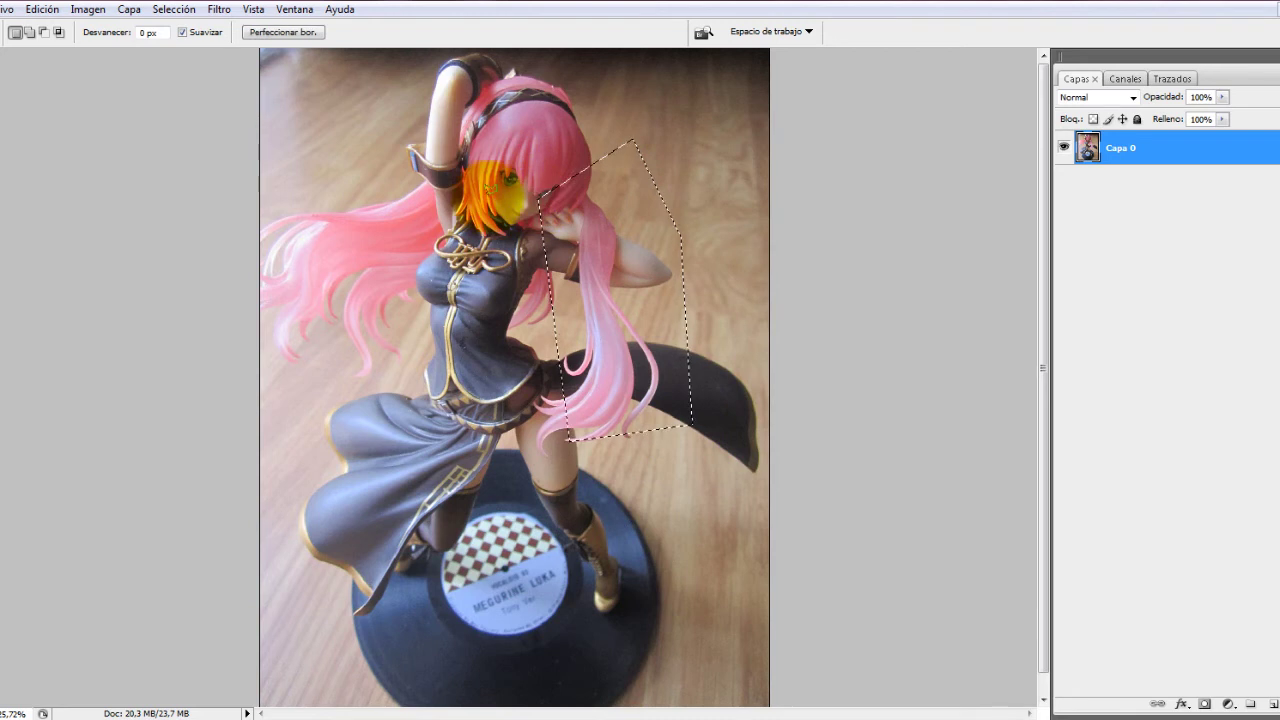
click(470, 450)
click(571, 443)
click(633, 390)
click(632, 285)
click(570, 187)
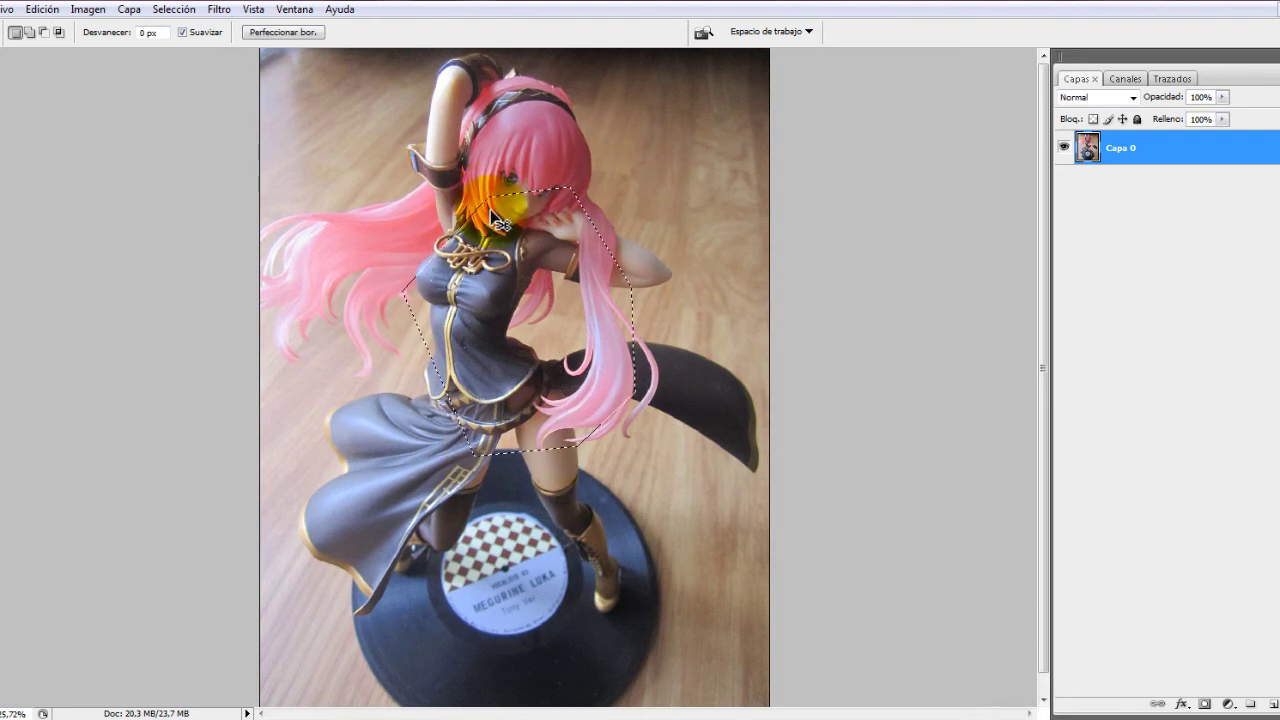
key(Escape)
click(1, 145)
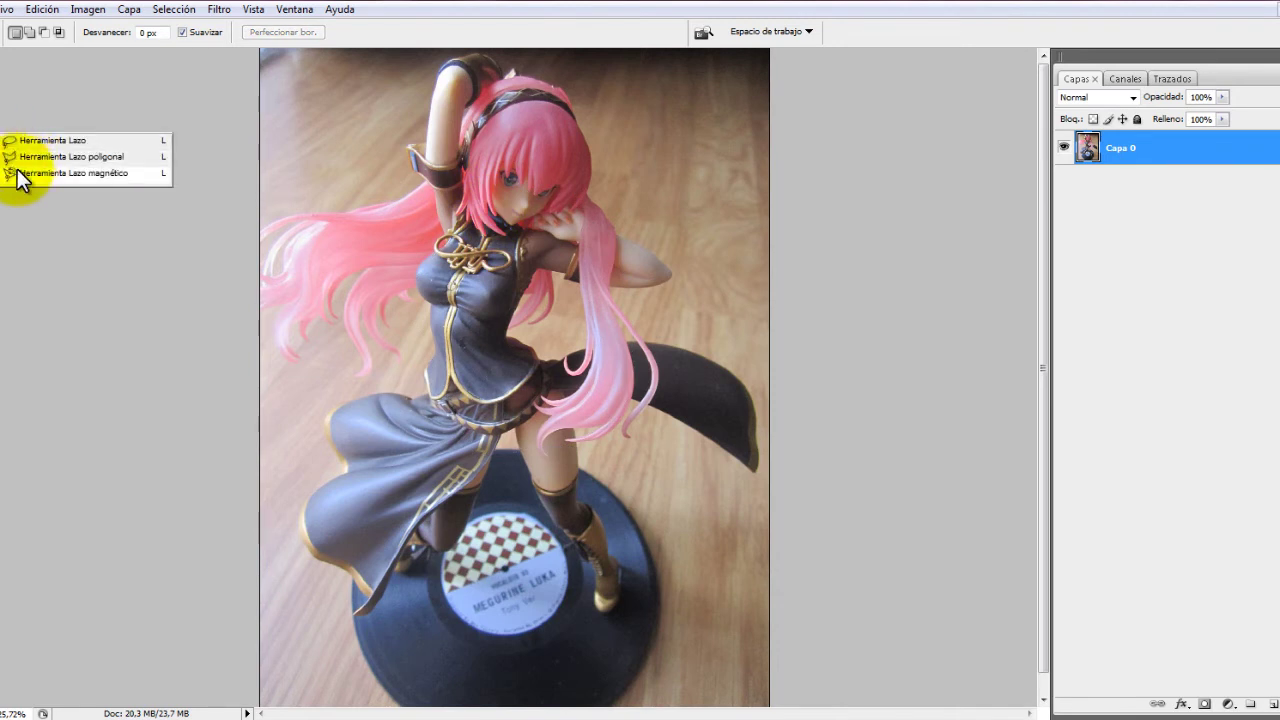
click(18, 175)
click(482, 133)
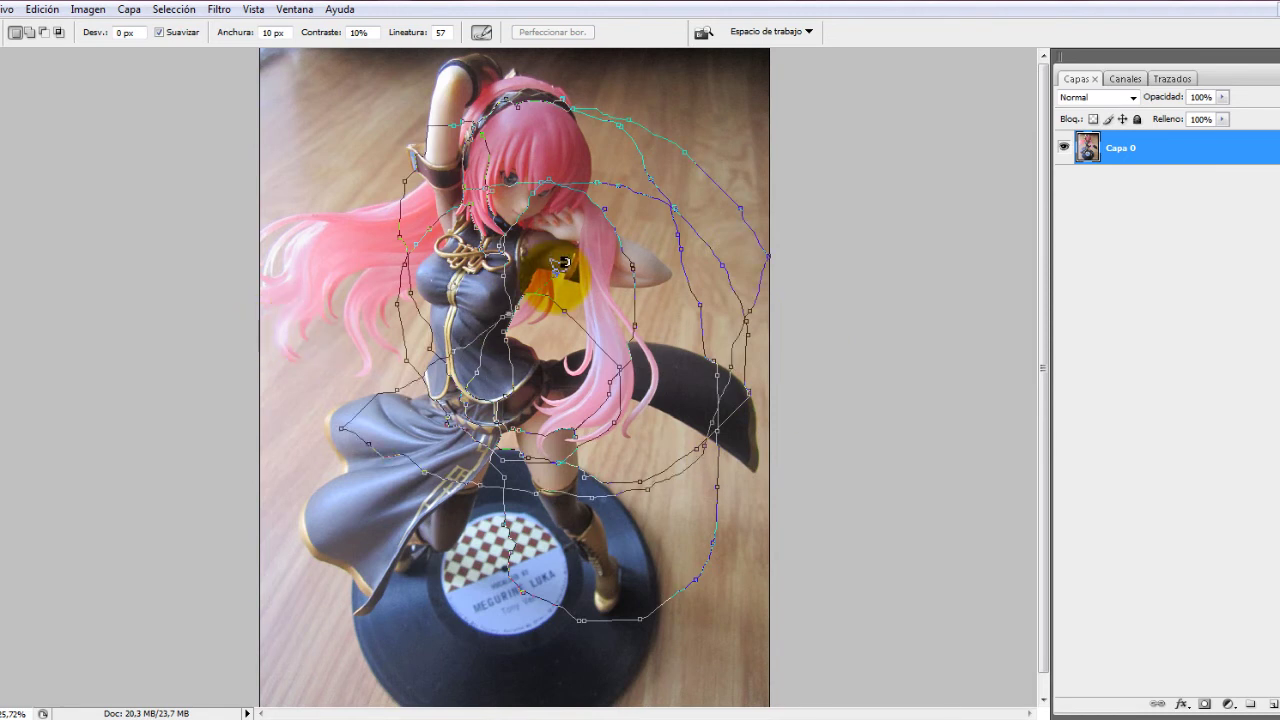
click(334, 283)
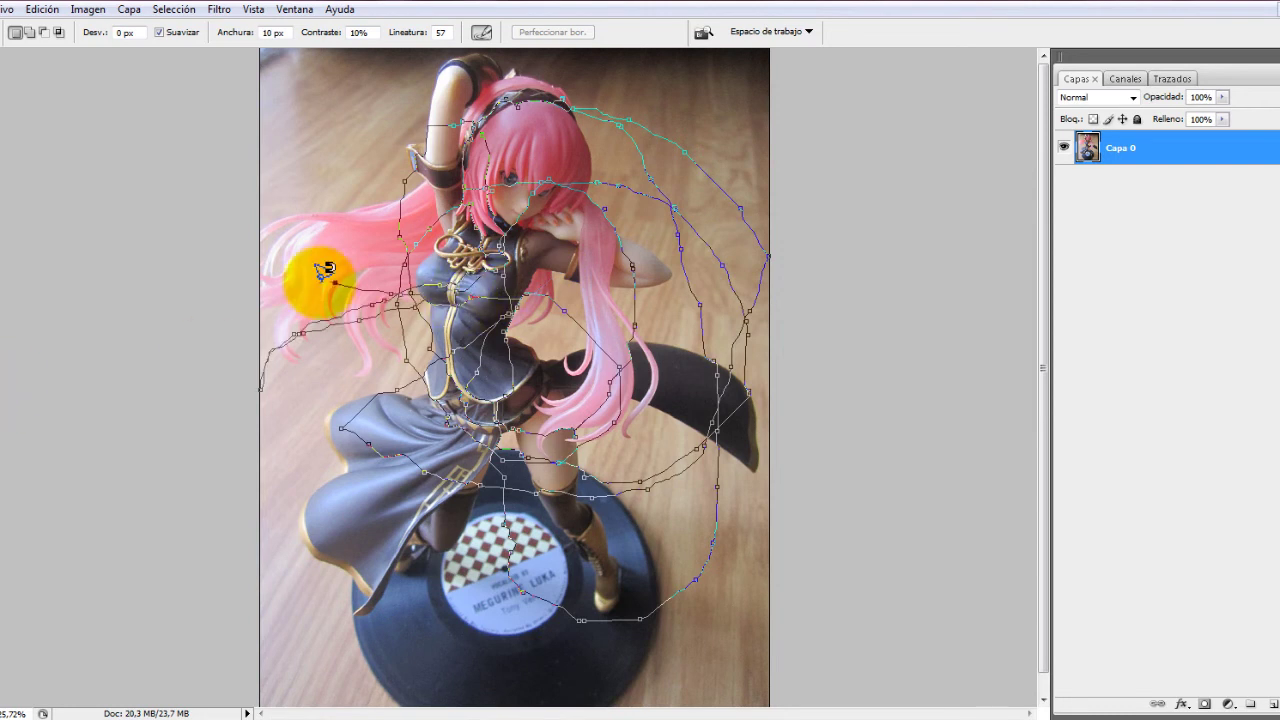
click(381, 143)
click(491, 250)
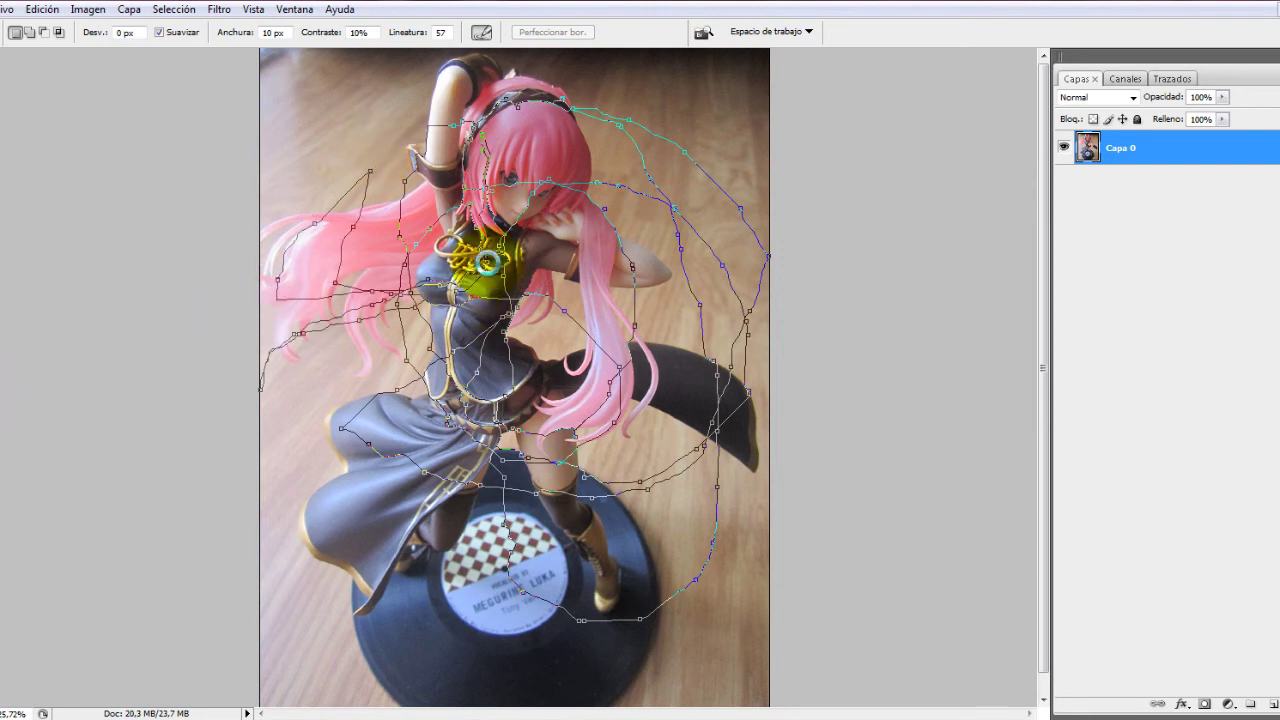
double_click(597, 293)
click(533, 247)
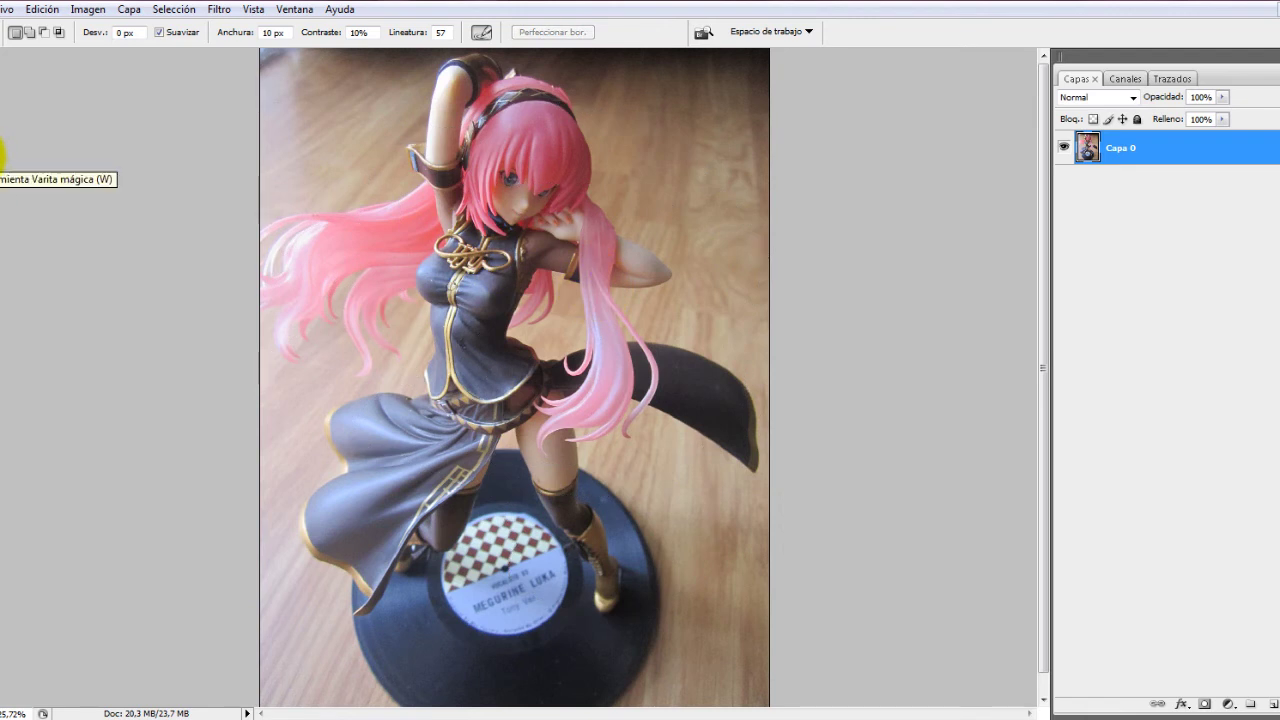
Select the pink hair with several Magic Wand clicks, then deselect
click(2, 156)
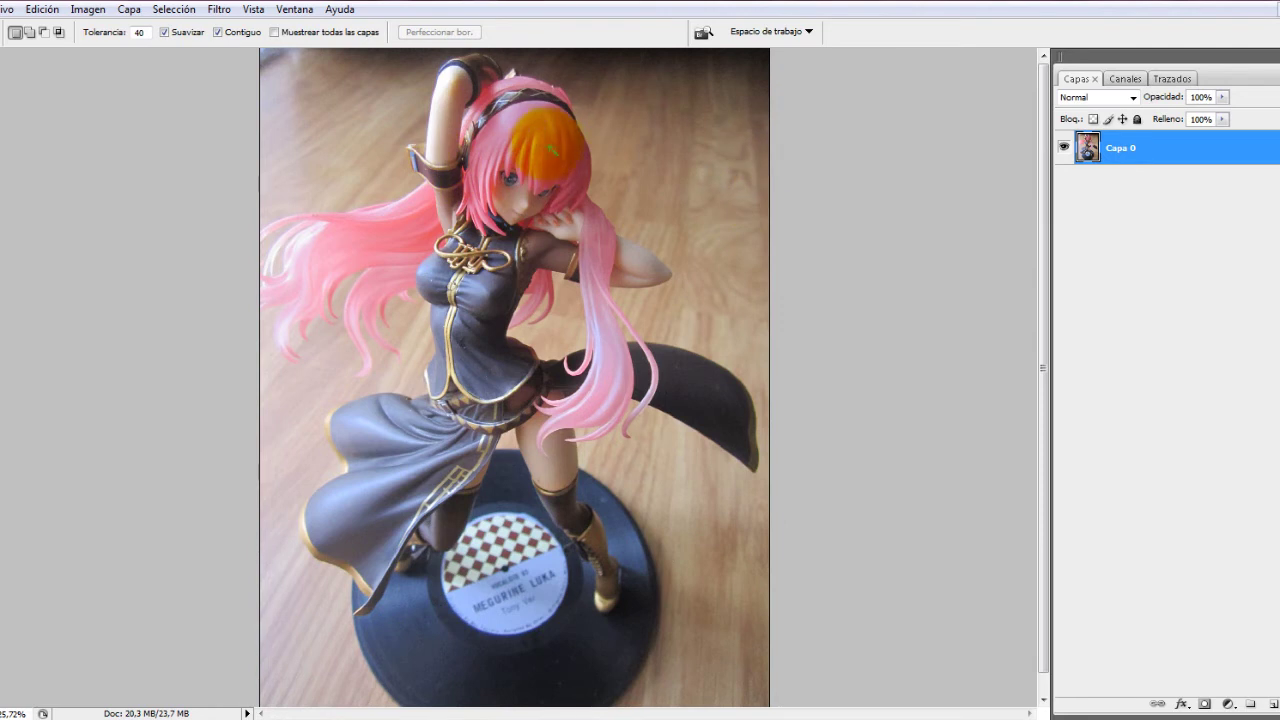
shift+click(537, 117)
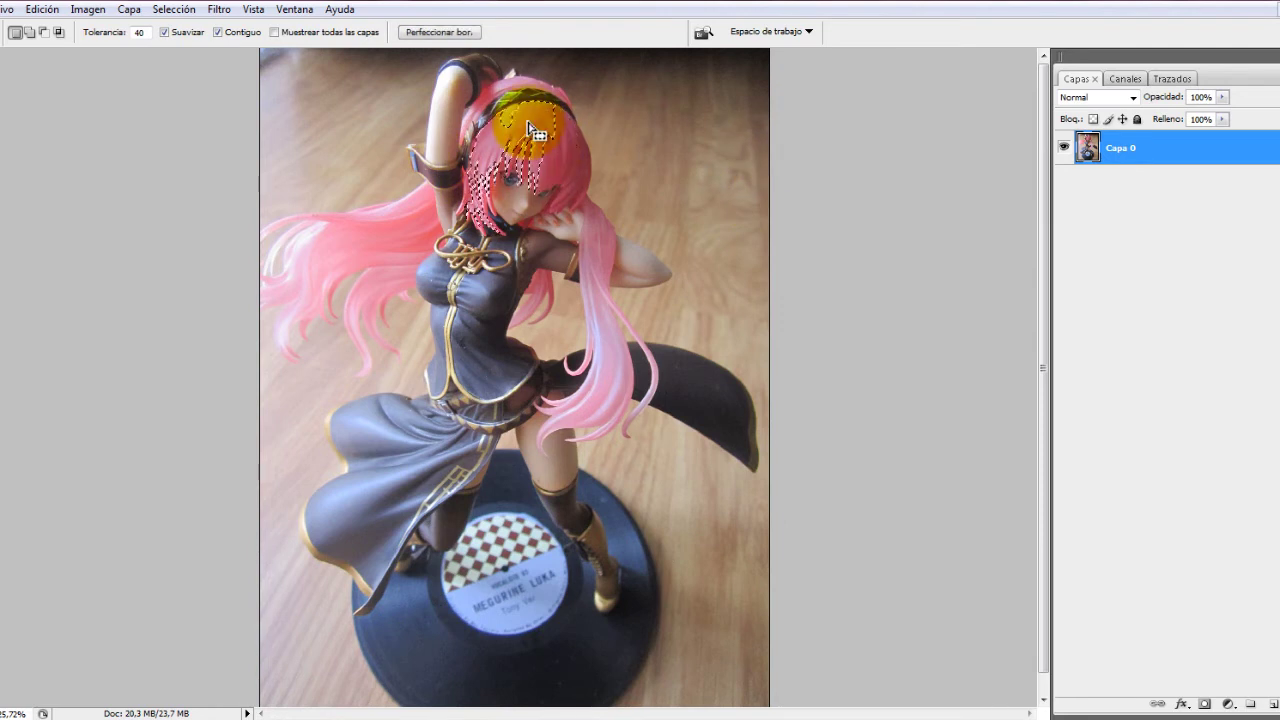
shift+click(567, 152)
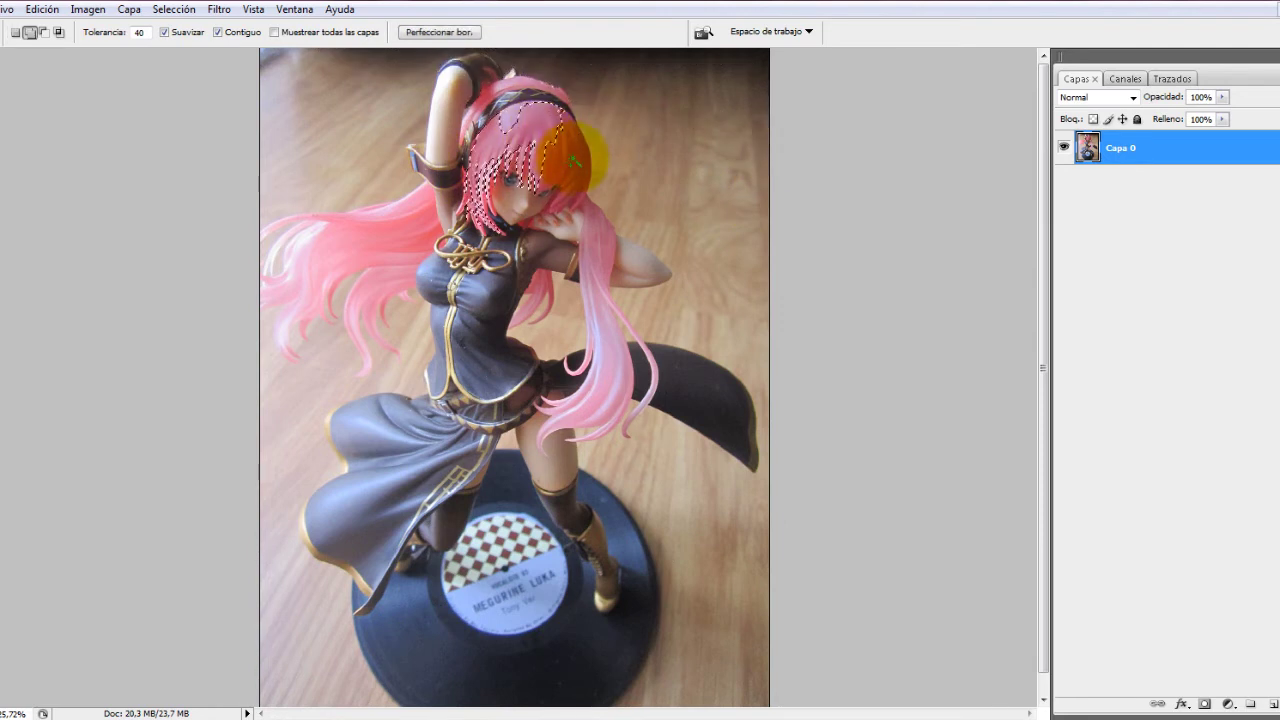
shift+click(515, 165)
key(ctrl+d)
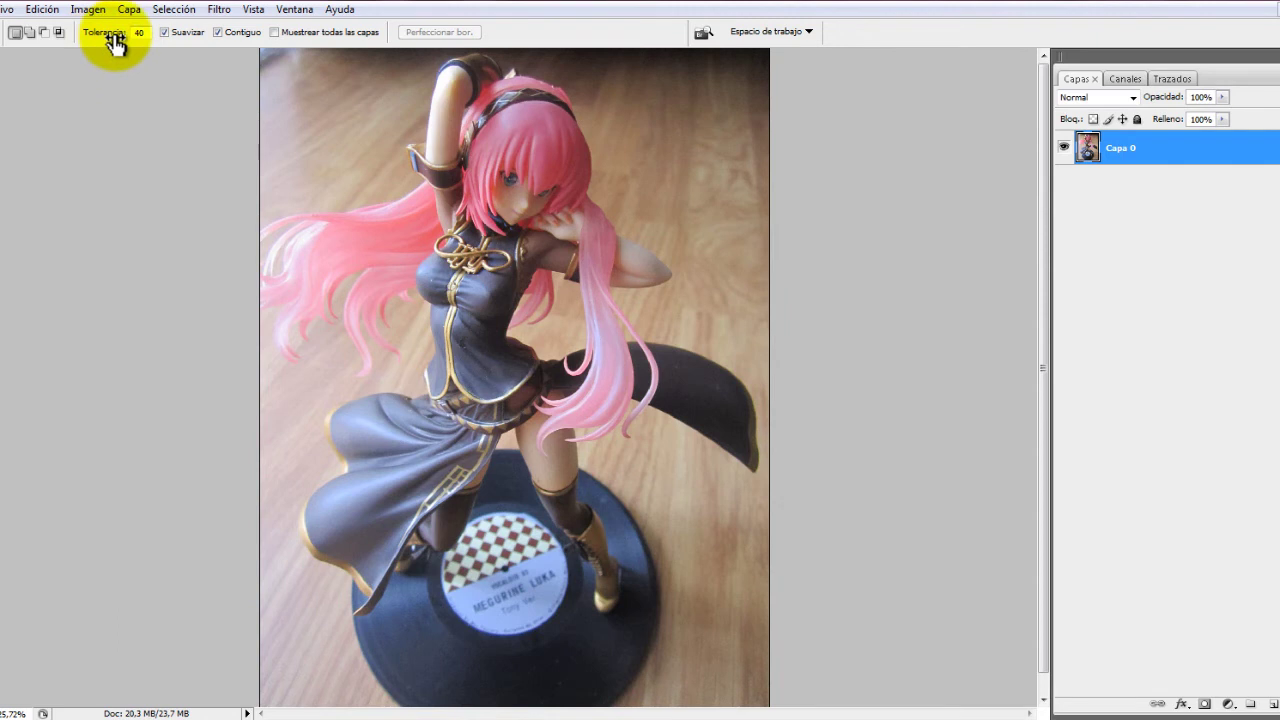
Retest the Magic Wand on the hair at a tolerance of 70, then deselect
drag(116, 44, 74, 40)
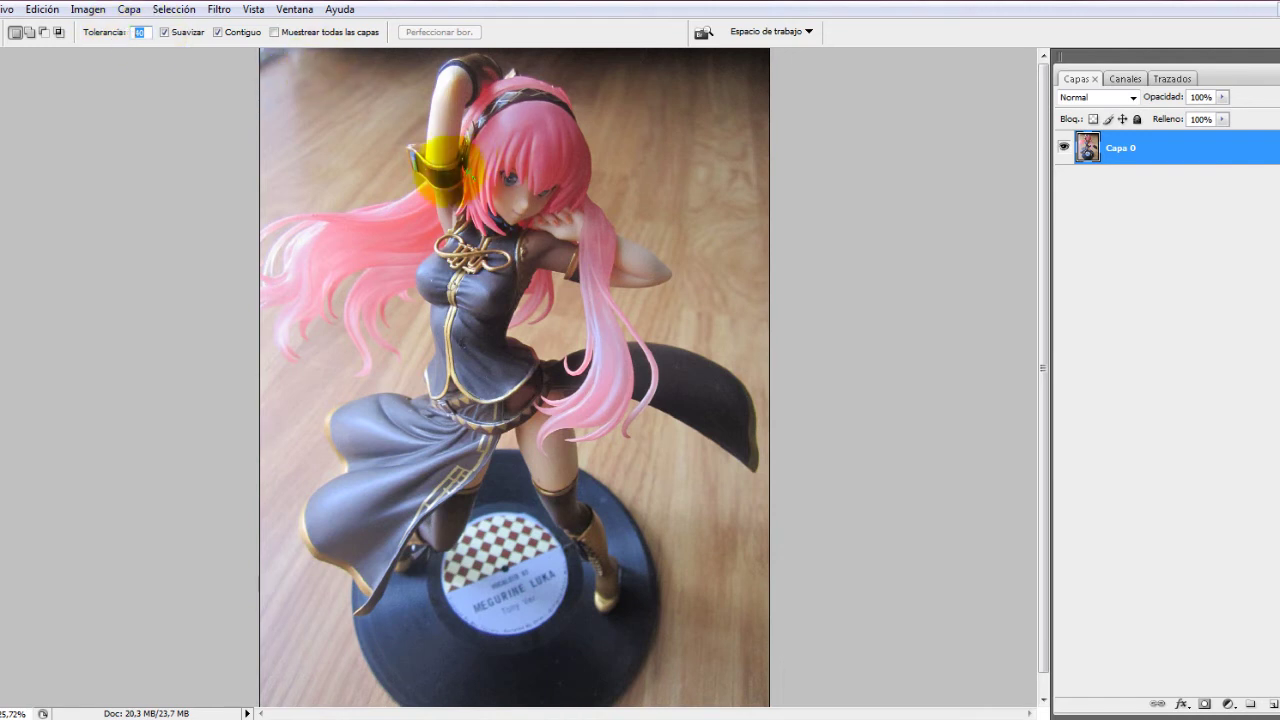
click(543, 150)
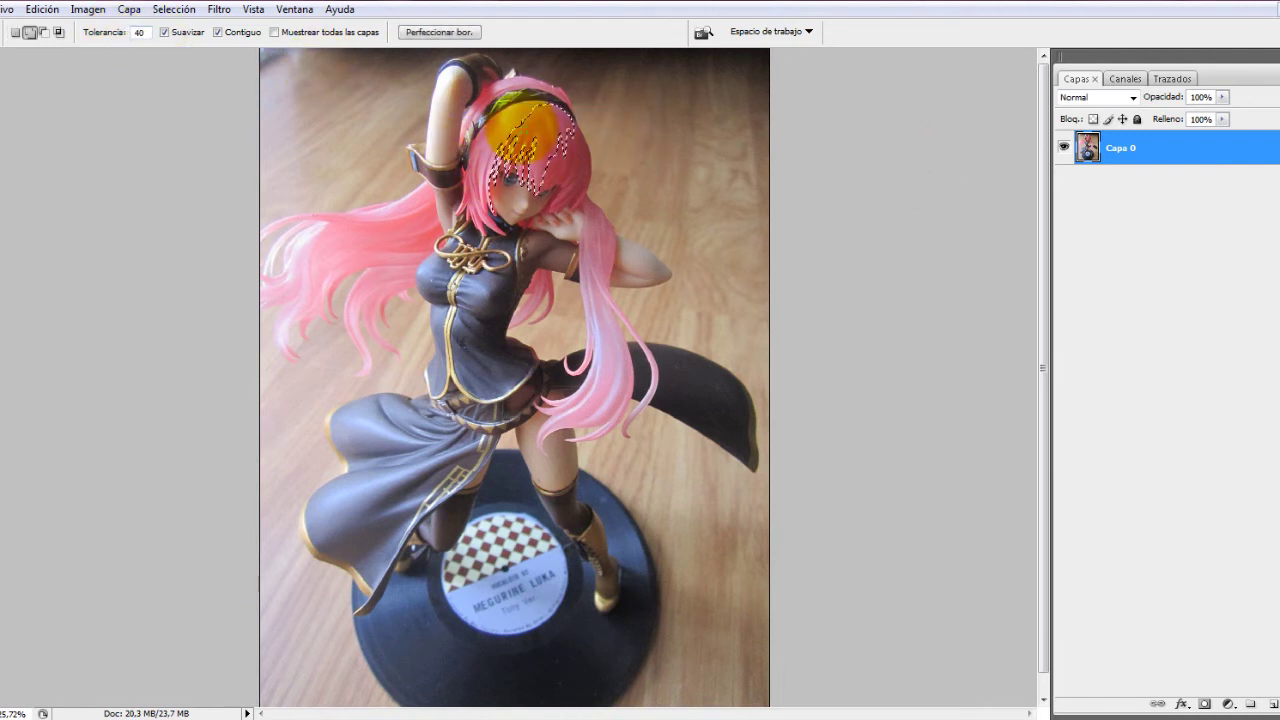
shift+click(390, 222)
shift+click(570, 170)
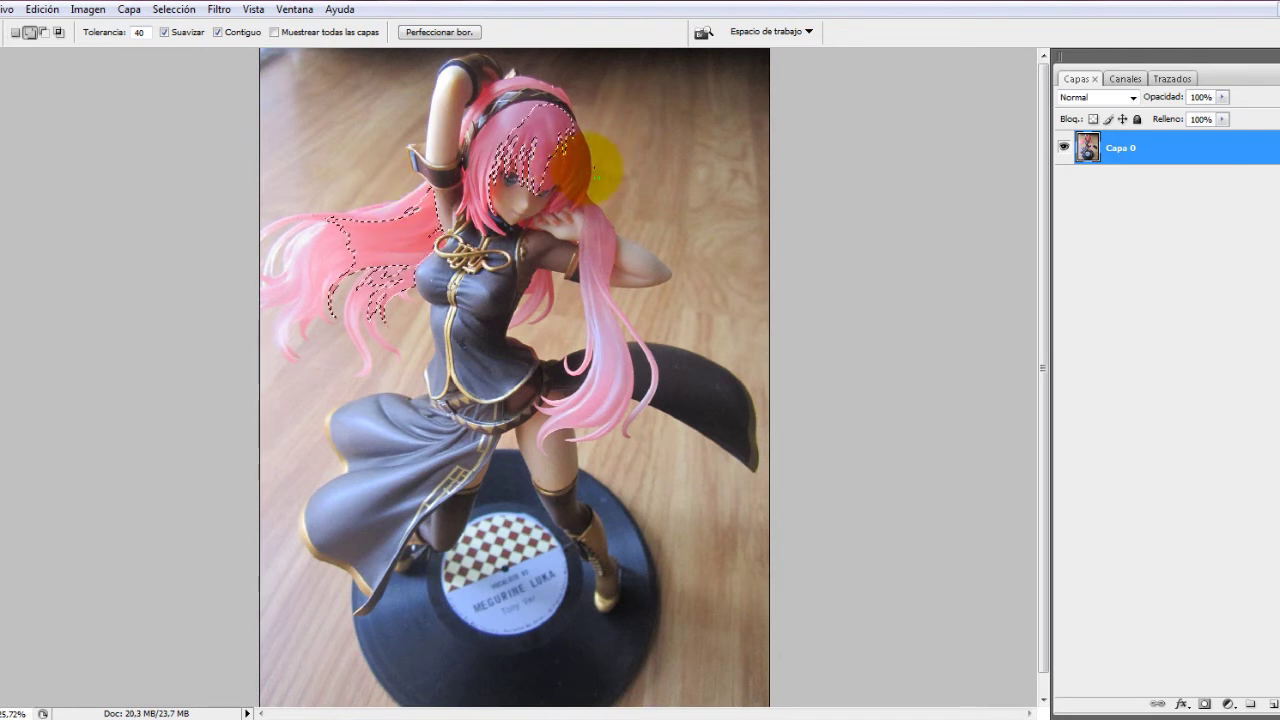
click(122, 58)
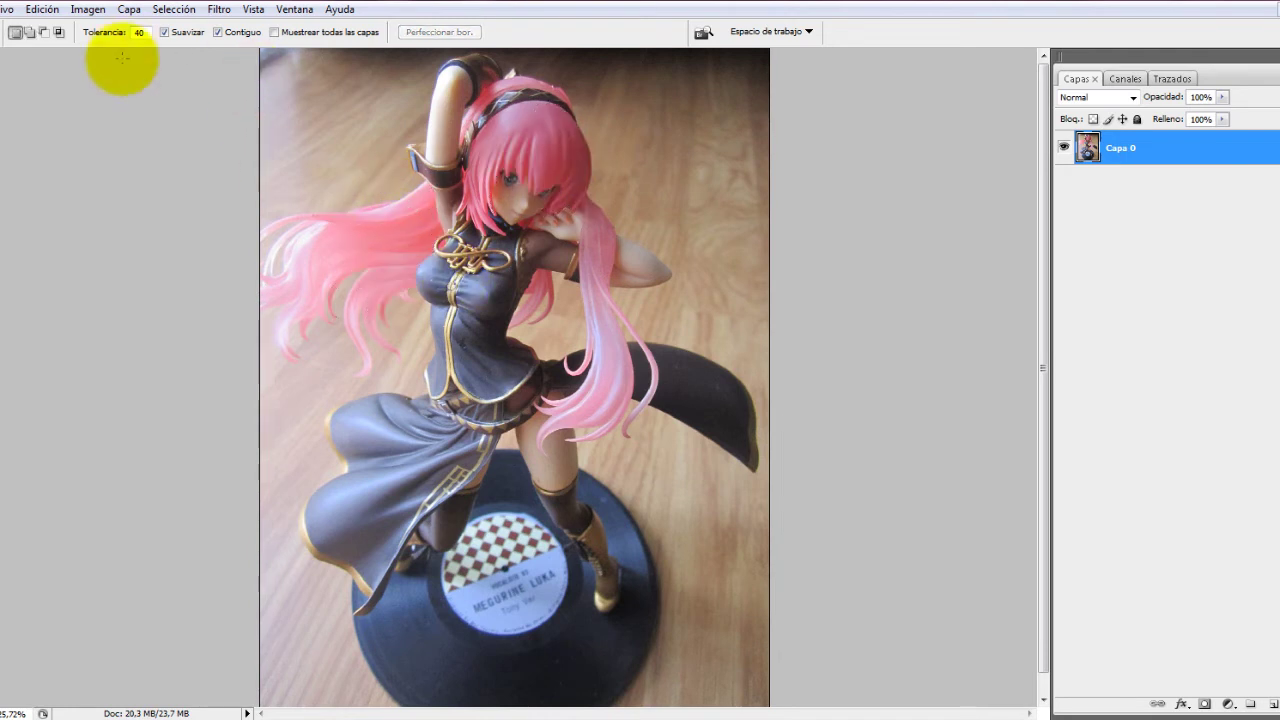
click(140, 32)
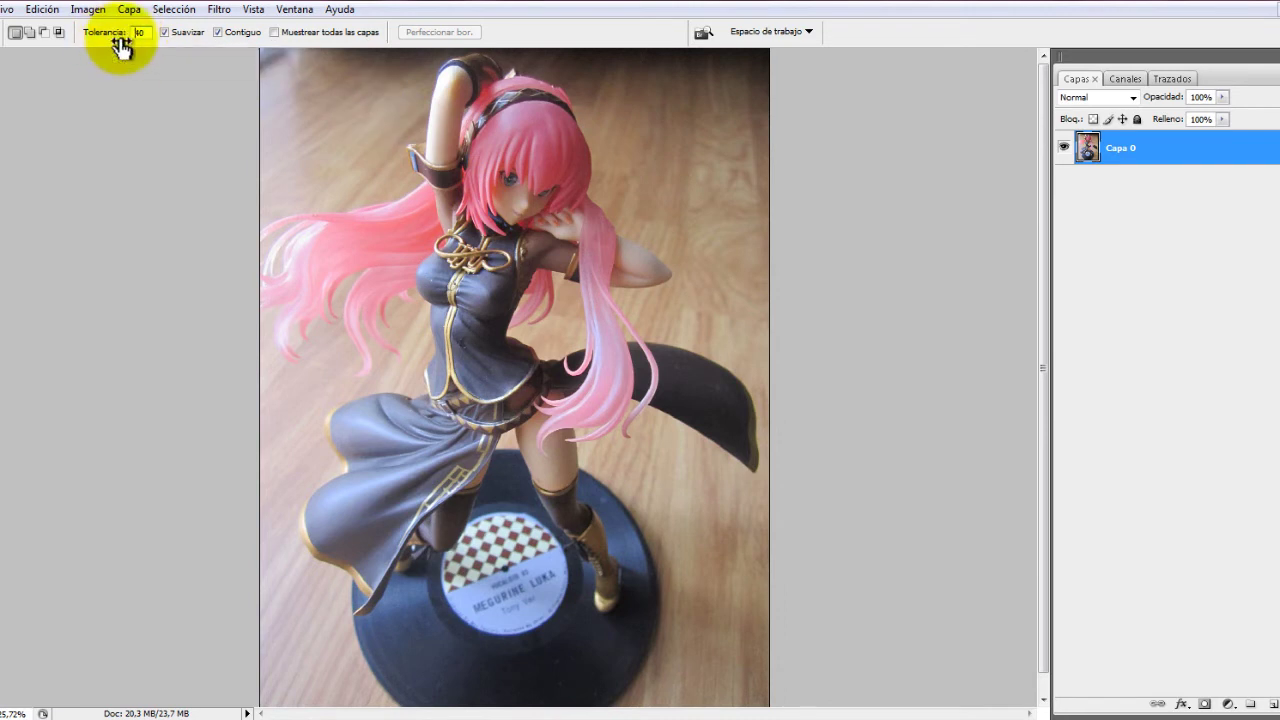
text(70)
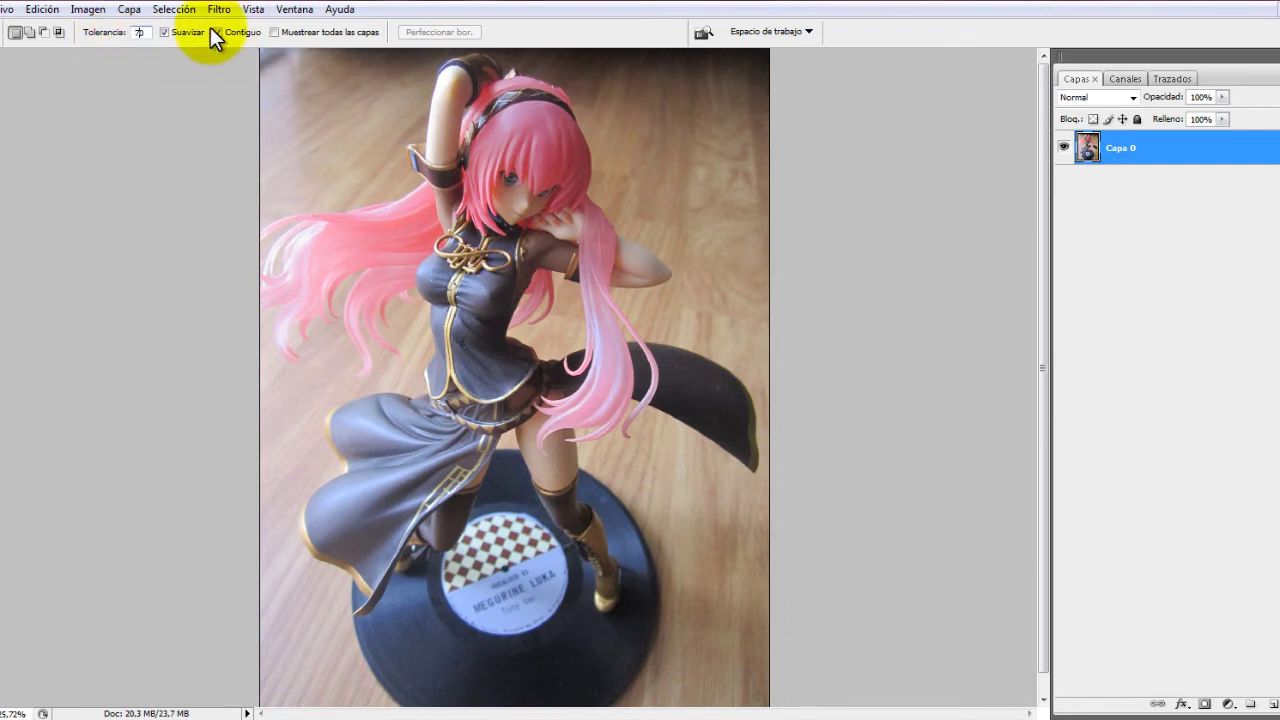
click(523, 133)
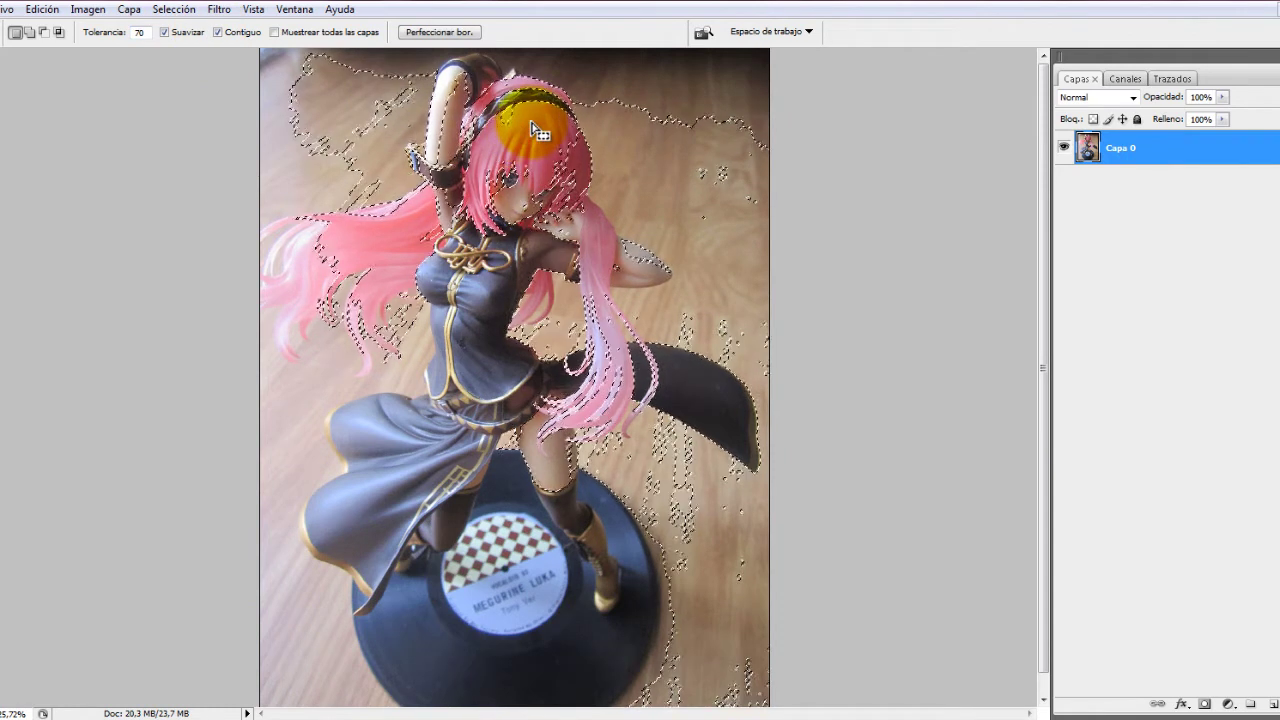
key(ctrl+d)
Try tolerance 255, dismiss the out-of-range error, set tolerance to 50 and deselect
click(100, 34)
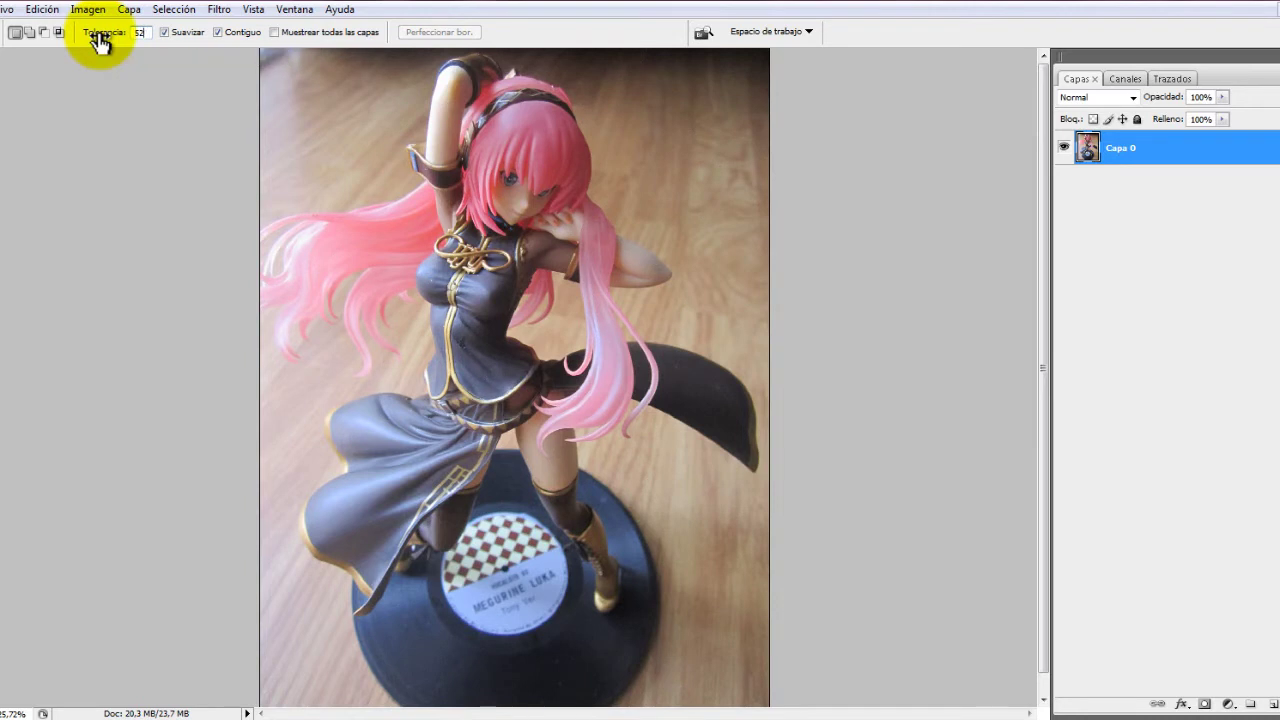
drag(100, 40, 515, 107)
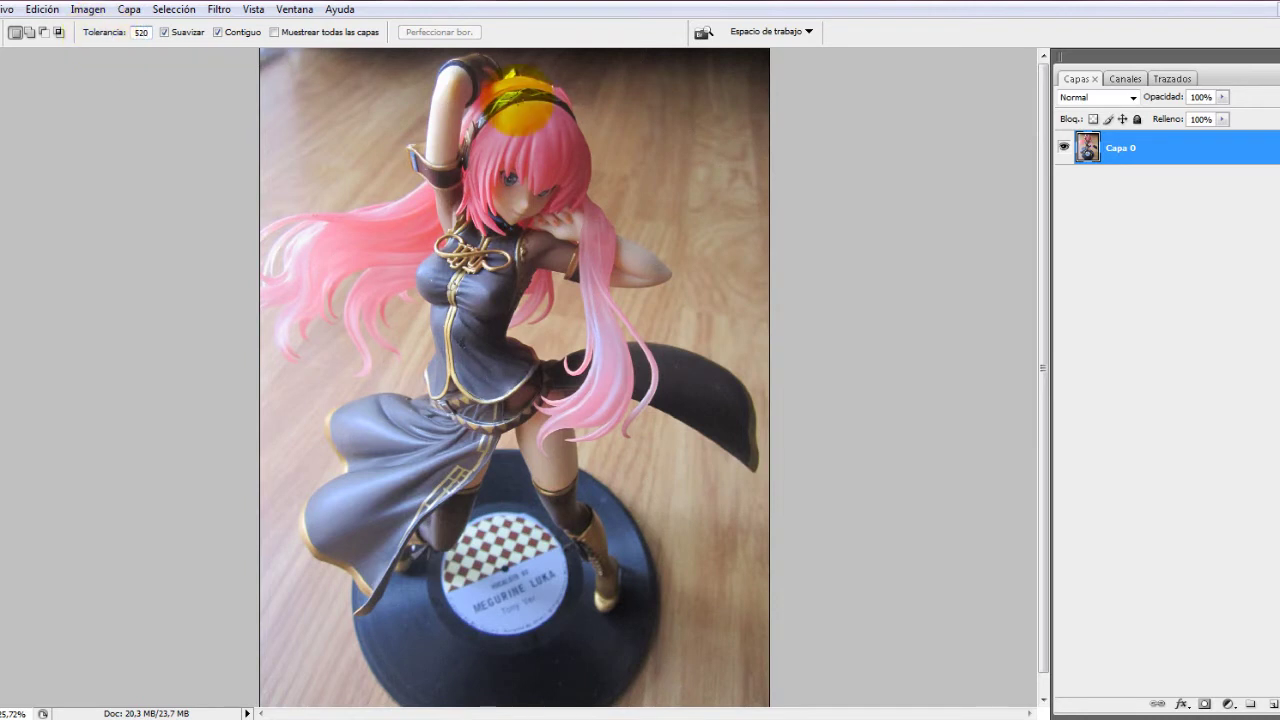
key(Return)
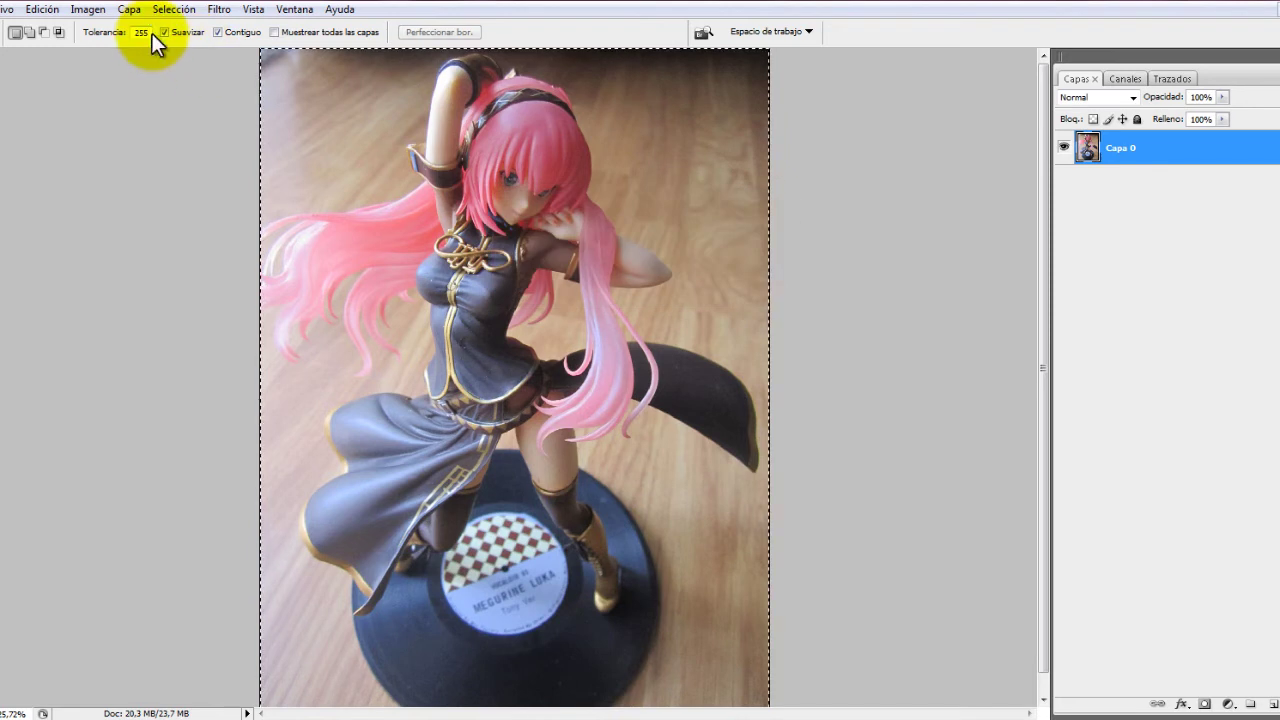
key(ctrl+a)
text(5)
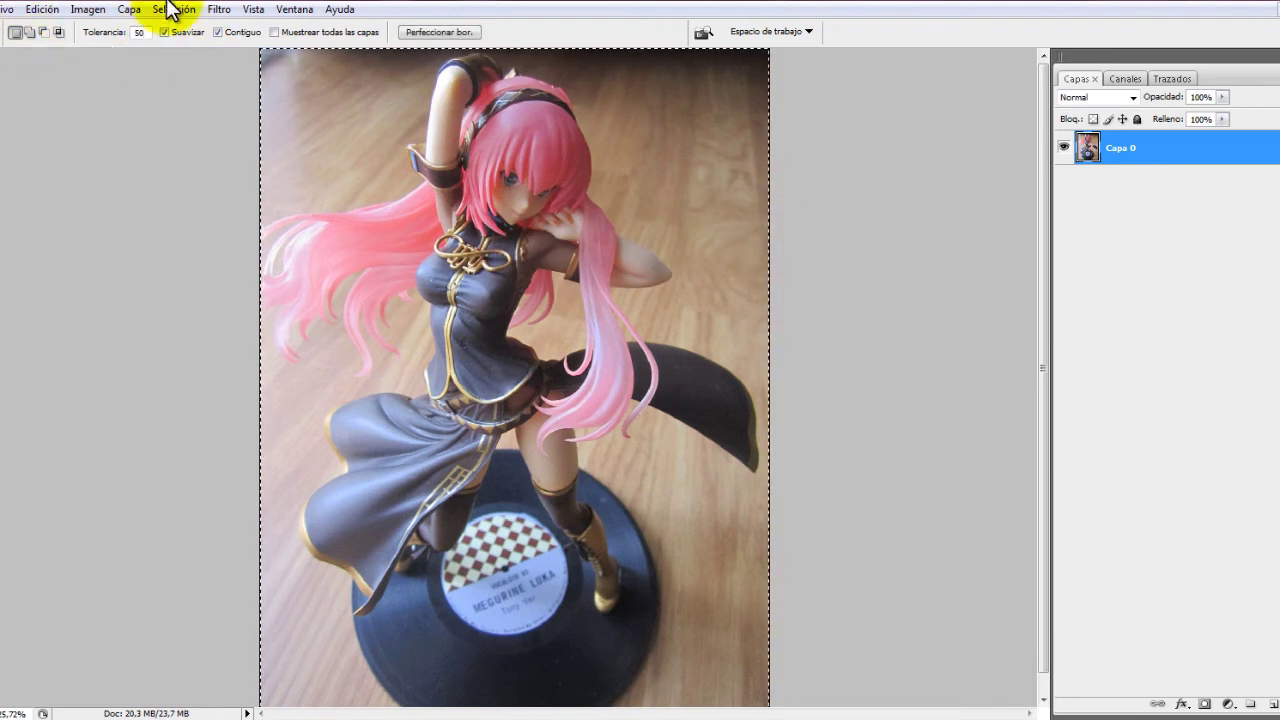
key(ctrl+d)
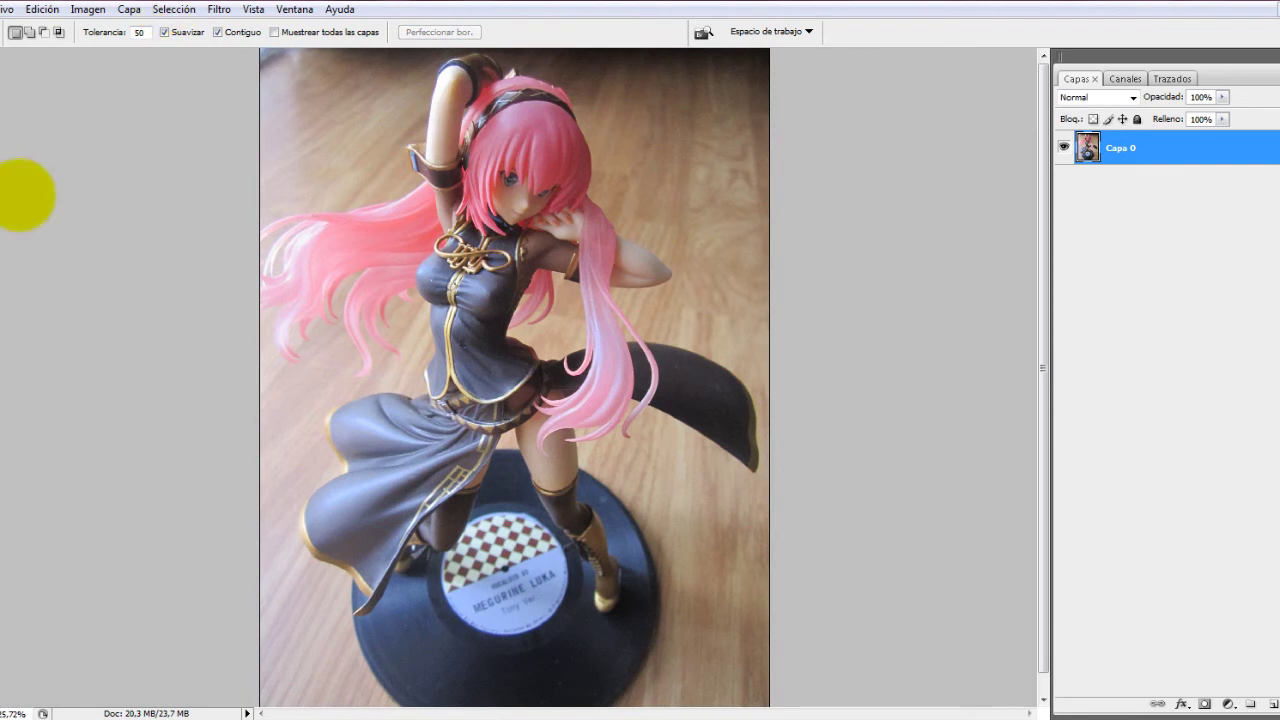
click(6, 165)
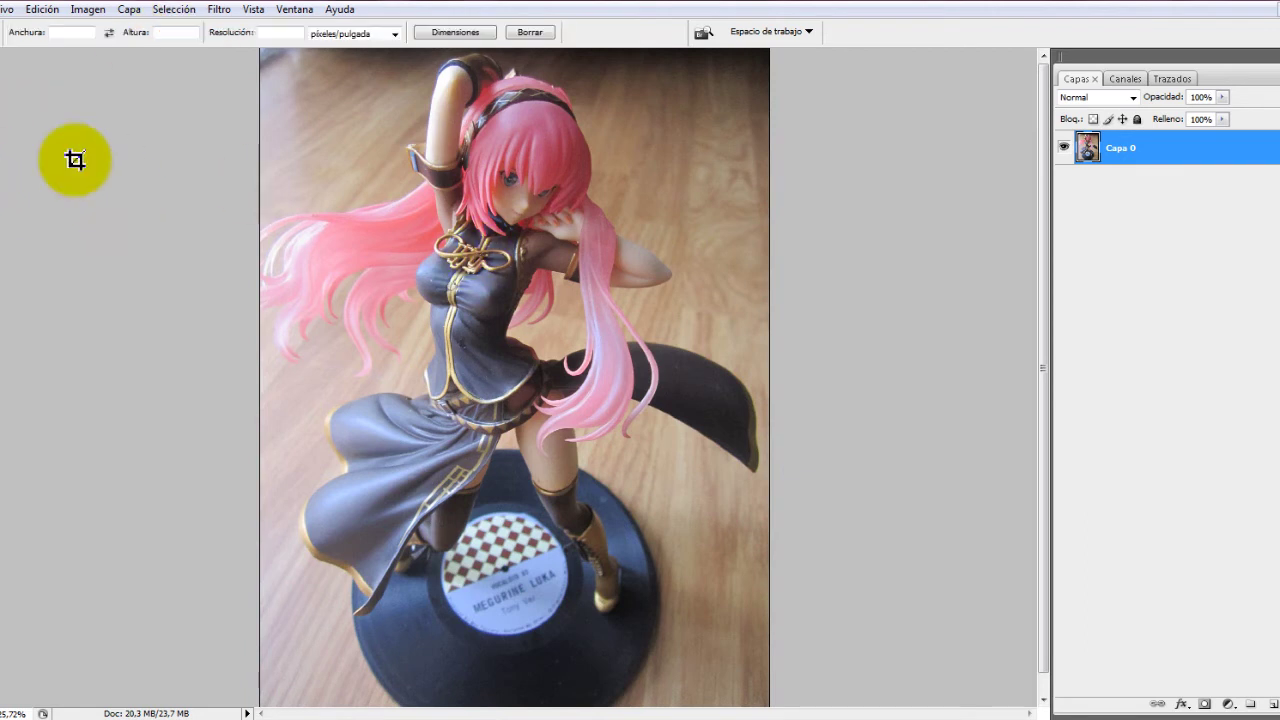
scroll(270, 185, down, 3)
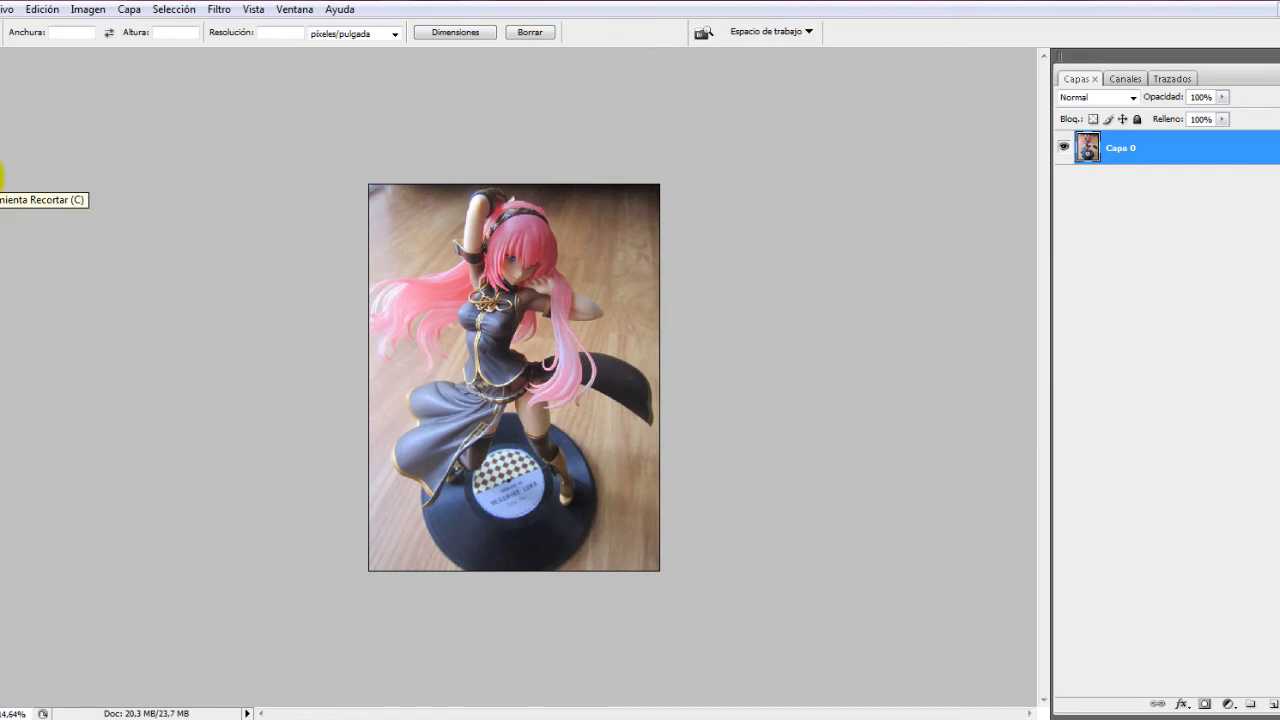
drag(355, 172, 820, 626)
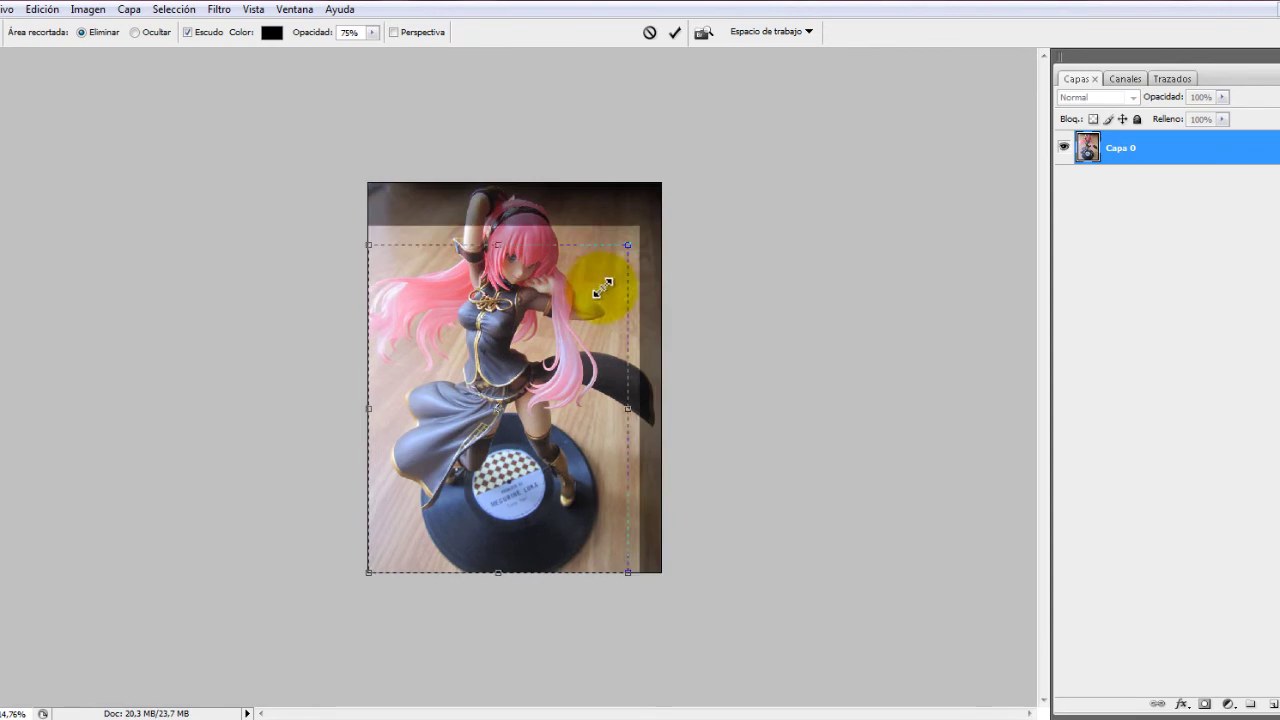
drag(660, 187, 584, 309)
mouse_move(457, 457)
mouse_down()
mouse_move(533, 293)
mouse_move(531, 323)
mouse_up()
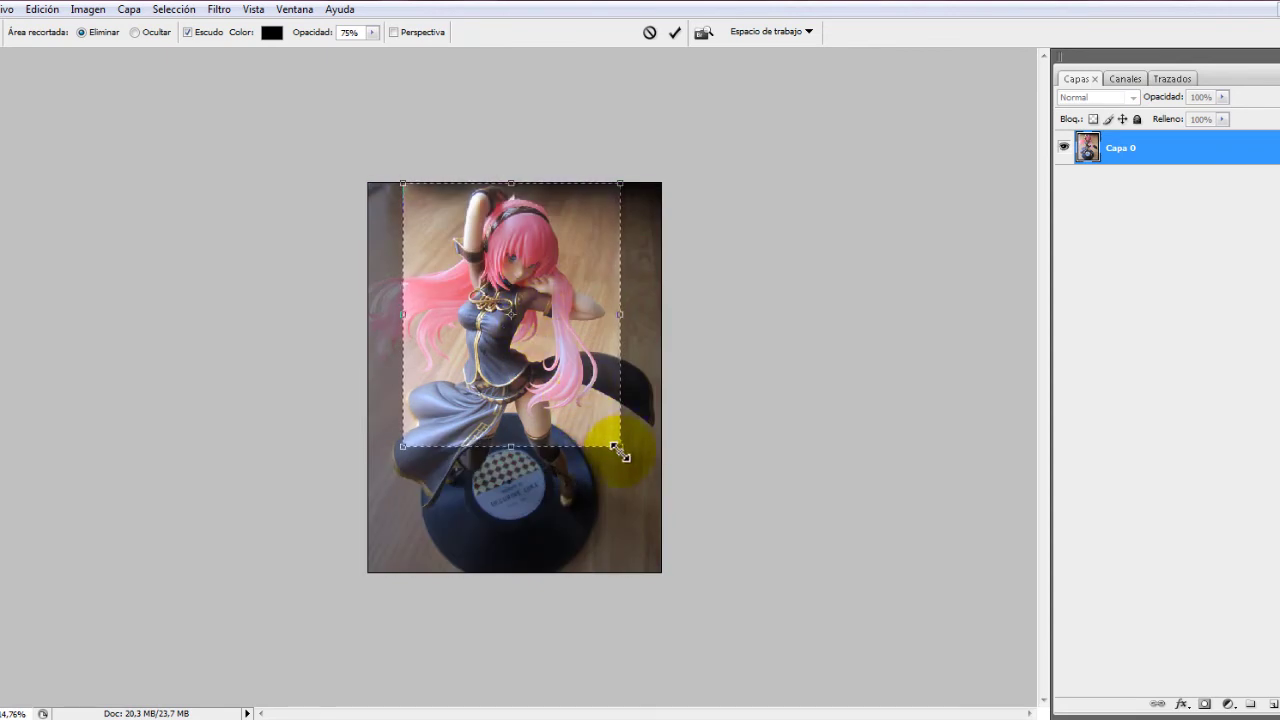
drag(618, 446, 648, 551)
drag(565, 493, 563, 496)
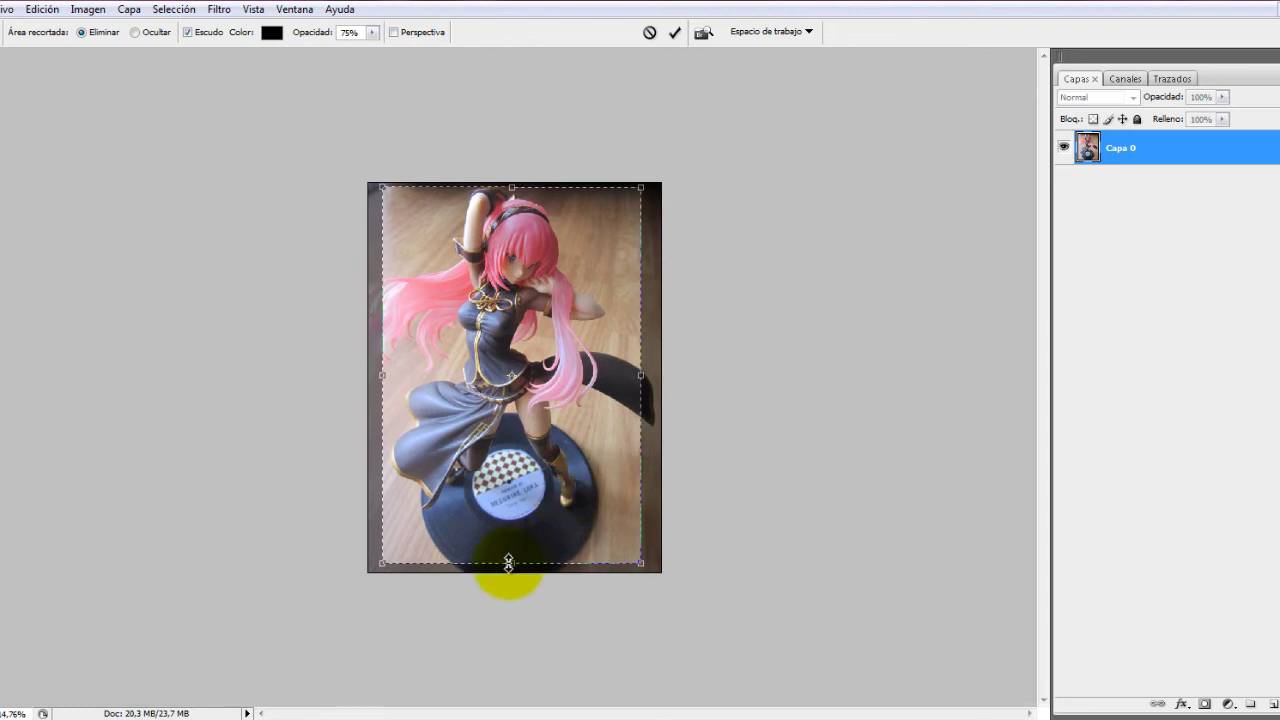
drag(513, 578, 513, 572)
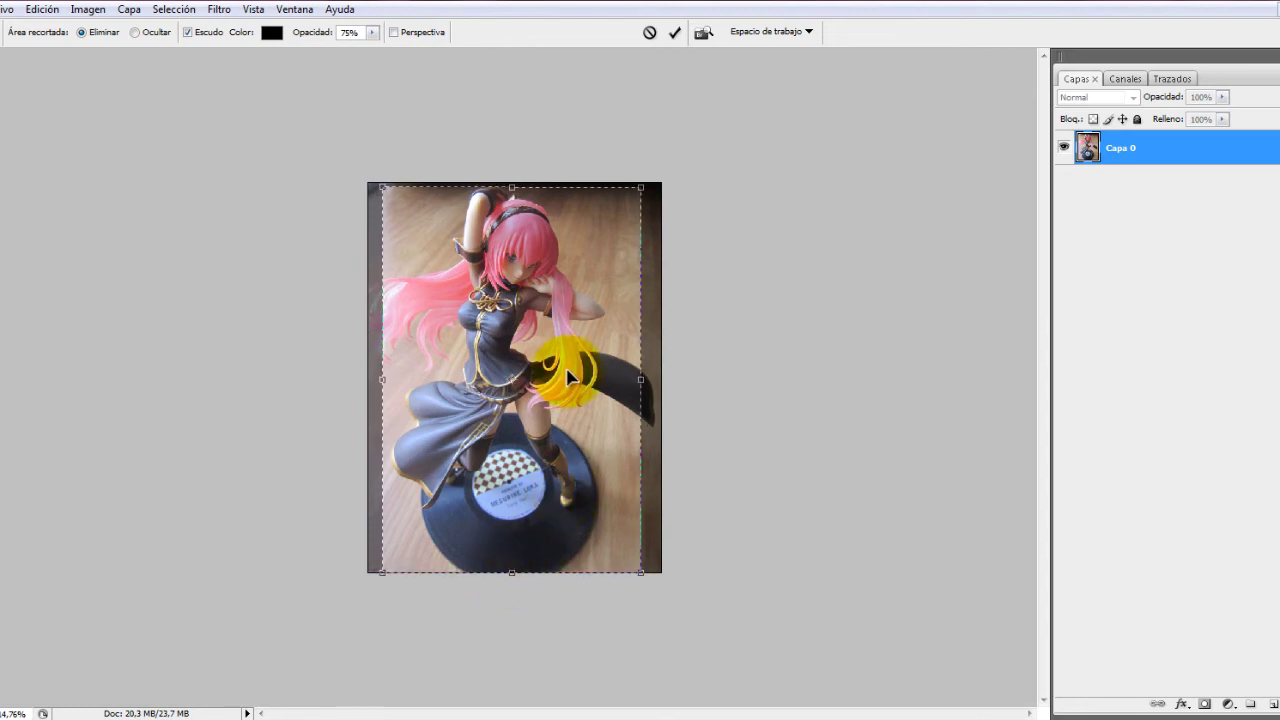
right_click(612, 421)
click(645, 448)
key(ctrl+plus)
scroll(418, 92, down, 2)
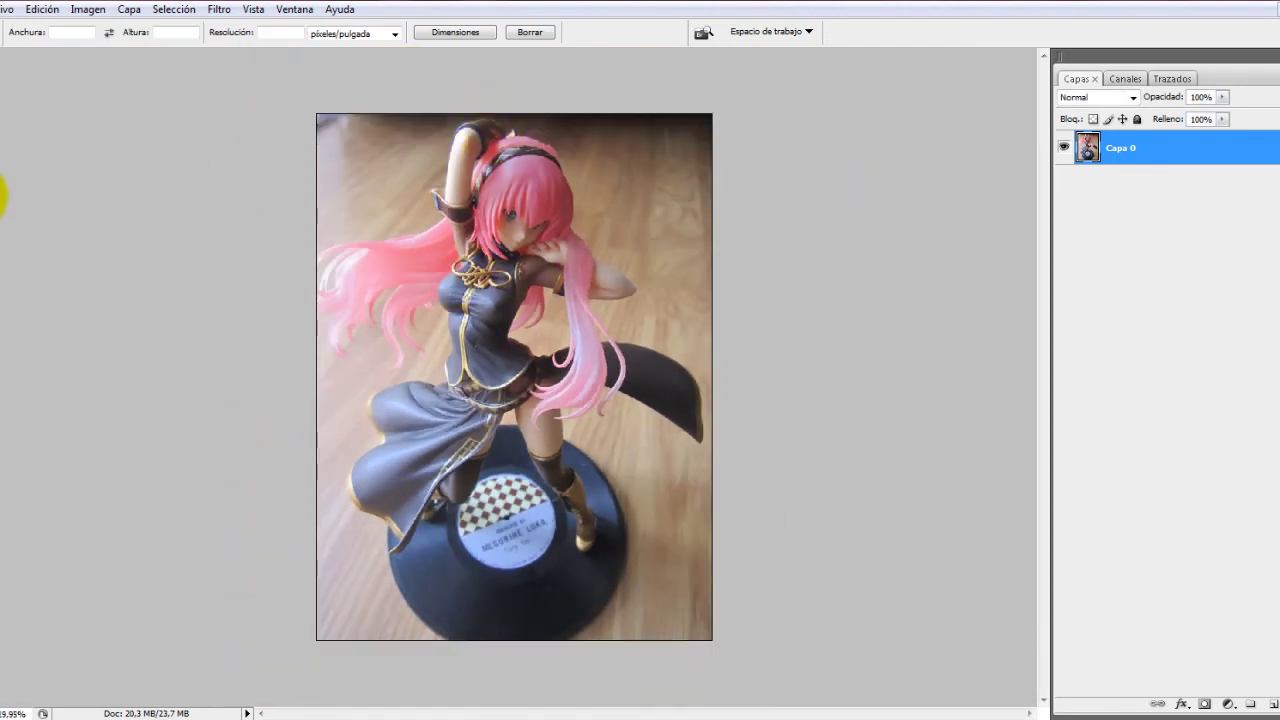
click(3, 192)
Draw slice rectangles over the figurine's body, upper area and legs
drag(427, 197, 604, 490)
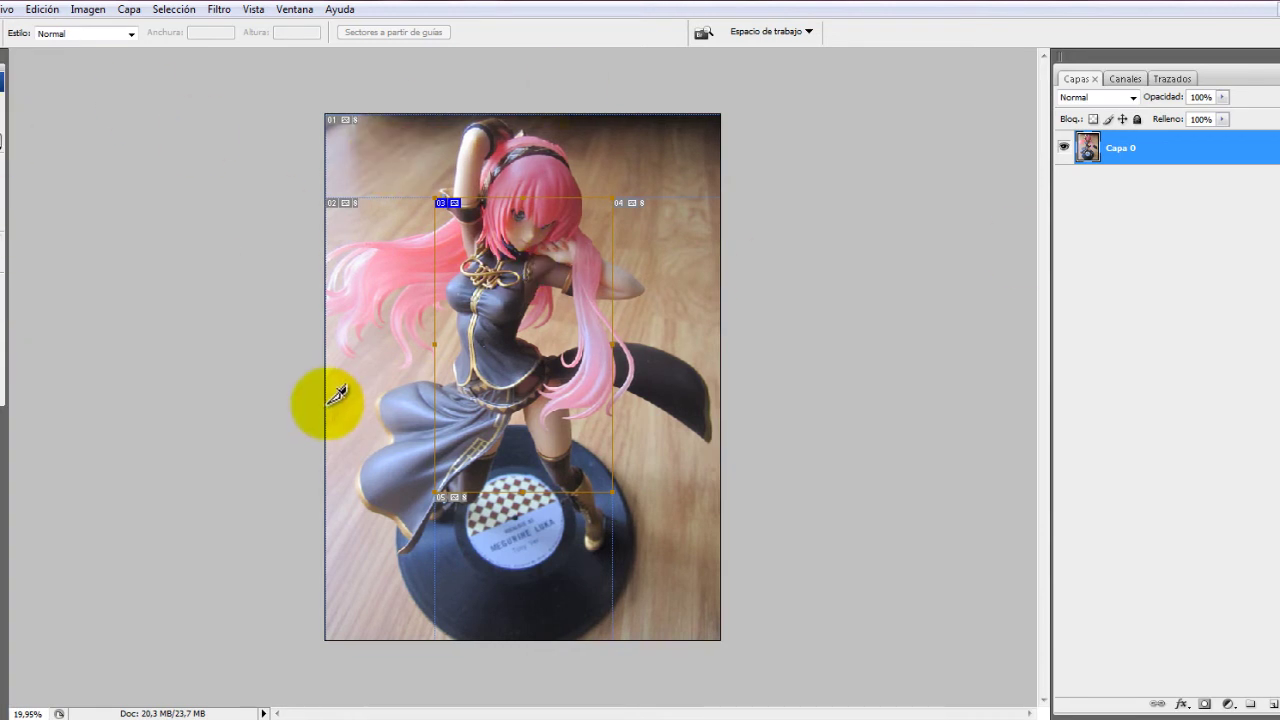
scroll(462, 483, up, 1)
scroll(435, 460, up, 1)
scroll(400, 400, down, 1)
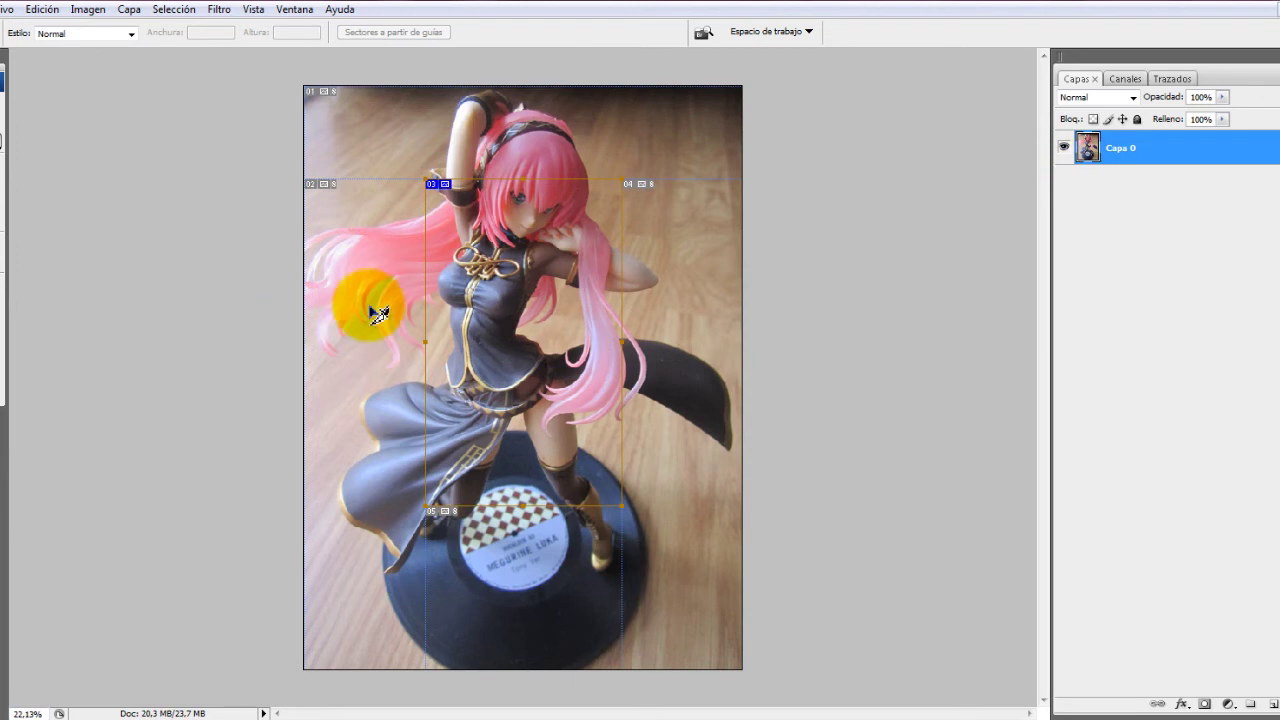
mouse_move(304, 86)
mouse_down()
mouse_move(500, 207)
mouse_move(793, 428)
mouse_up()
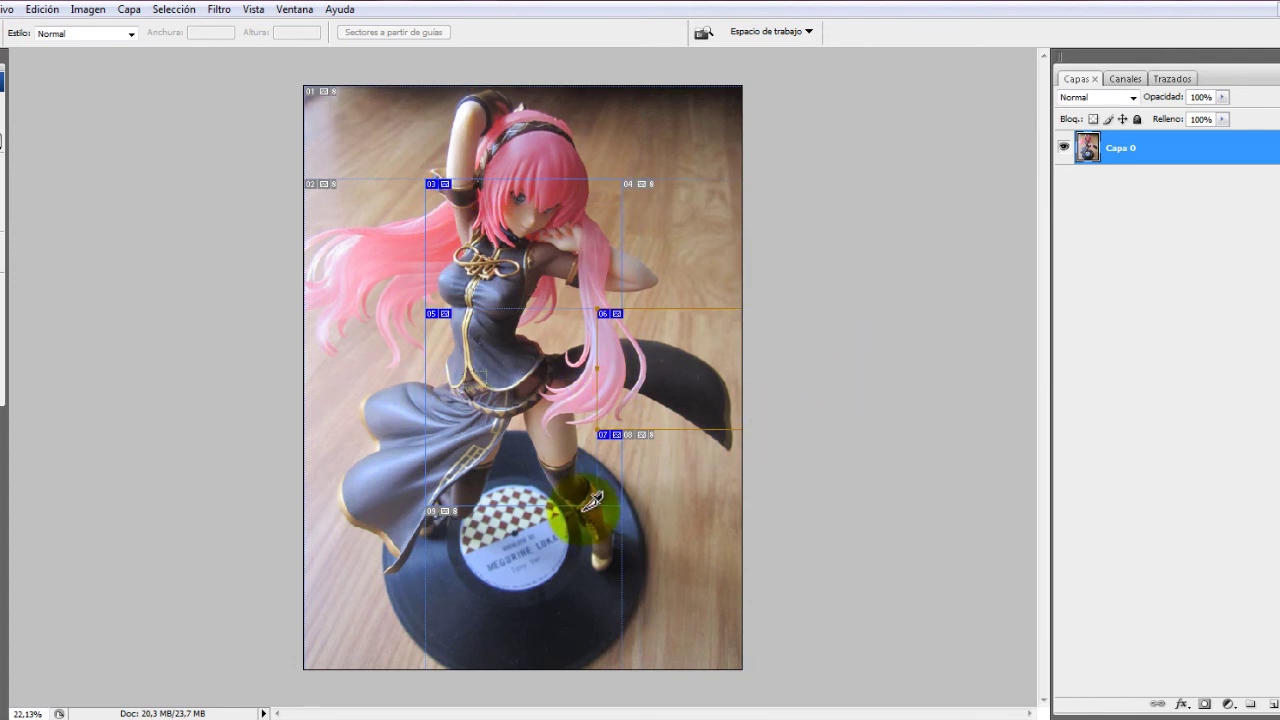
drag(463, 372, 623, 557)
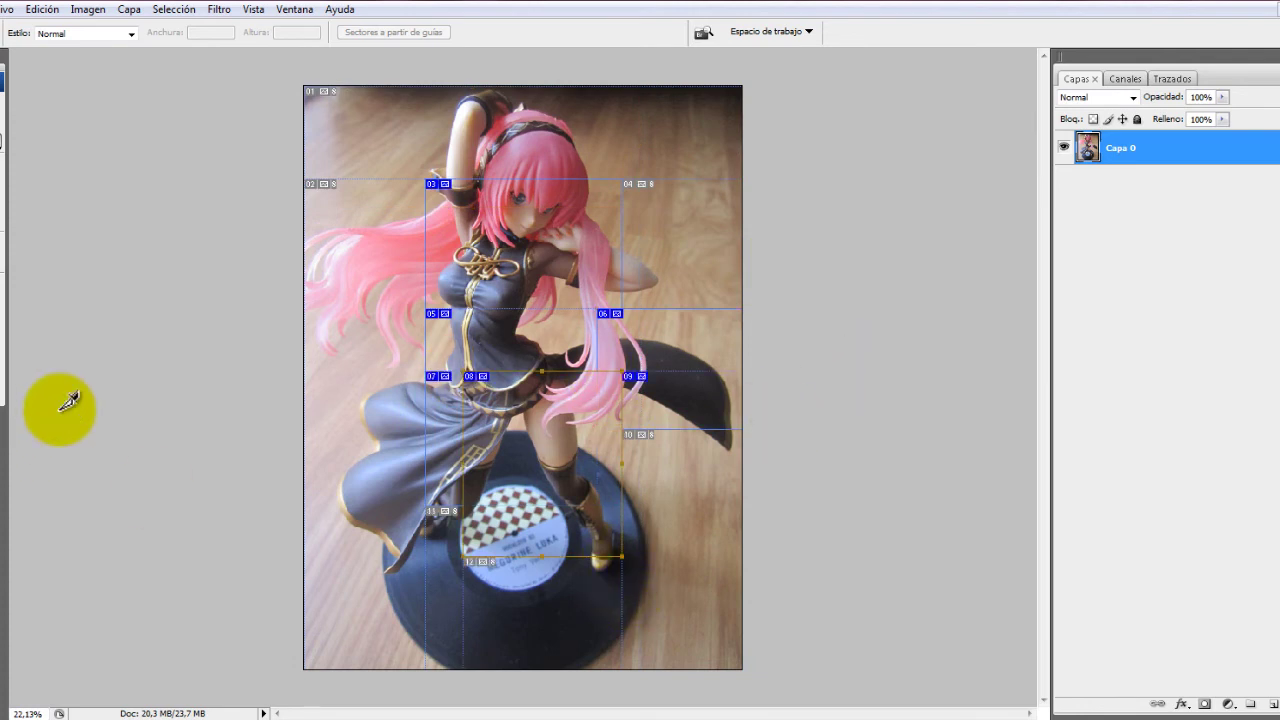
click(4, 140)
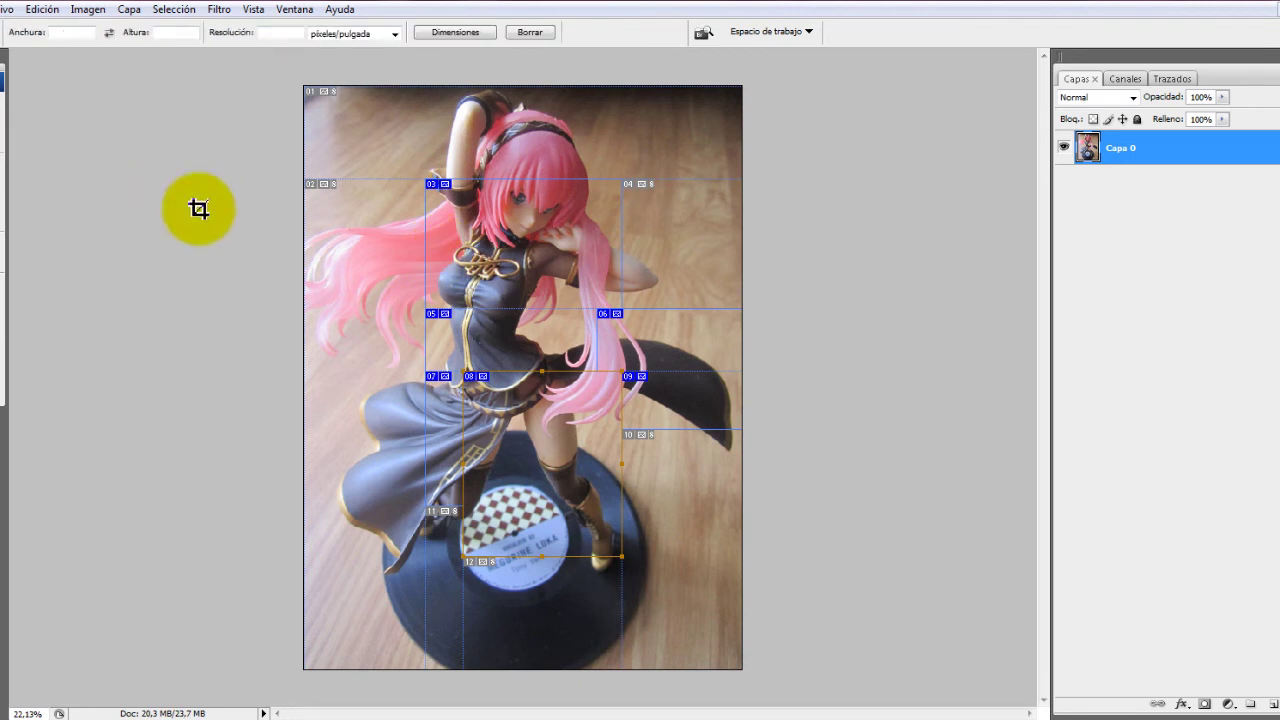
click(4, 142)
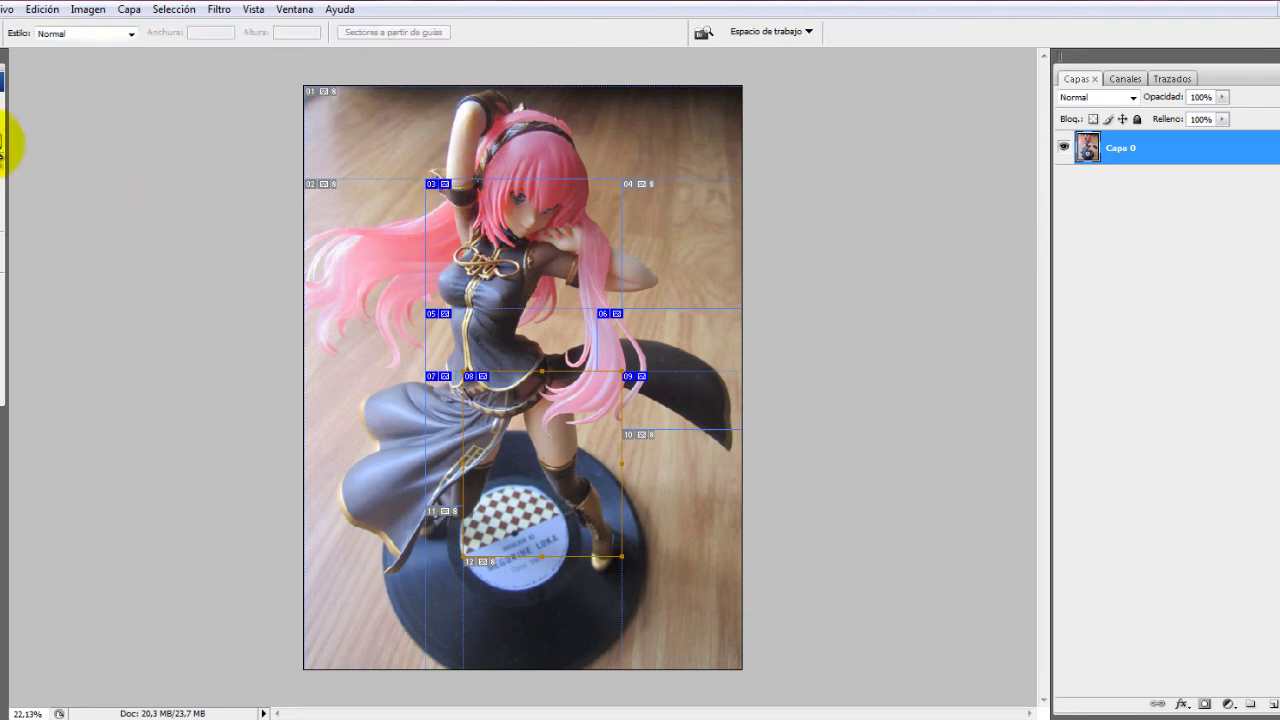
Delete slice 08, then restore accidentally deleted image pixels and drop the selection
key(Delete)
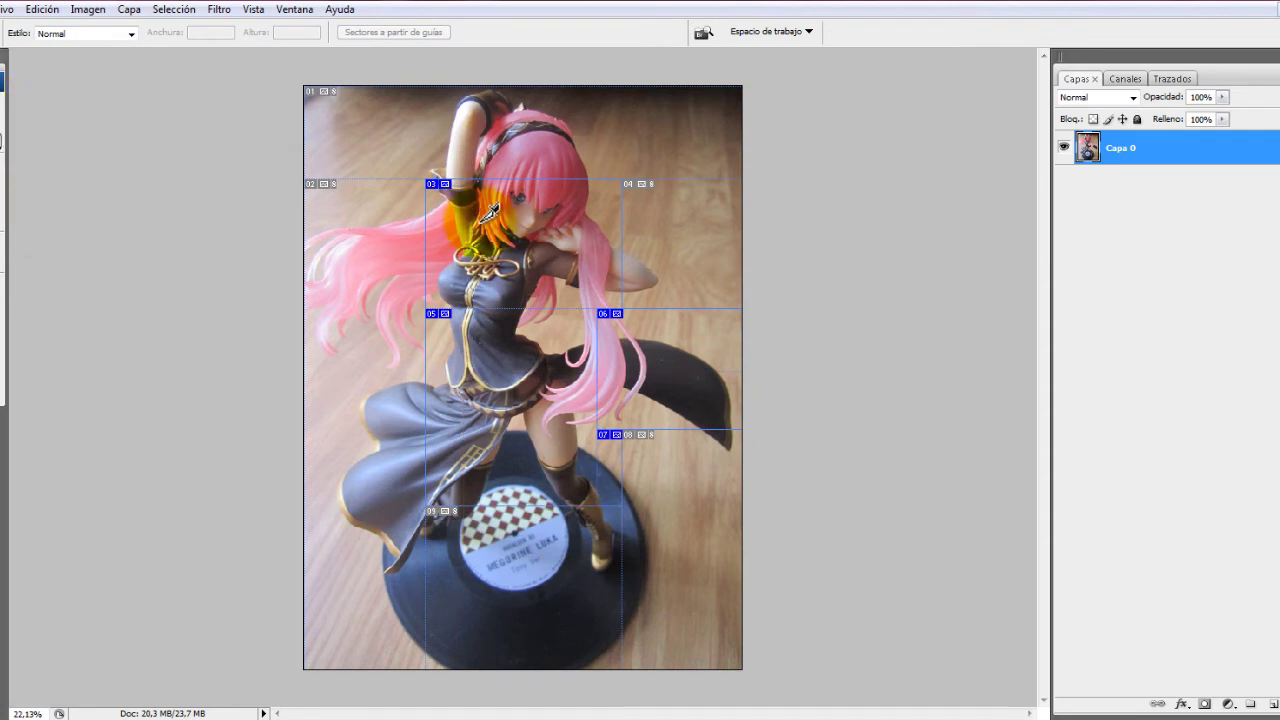
key(m)
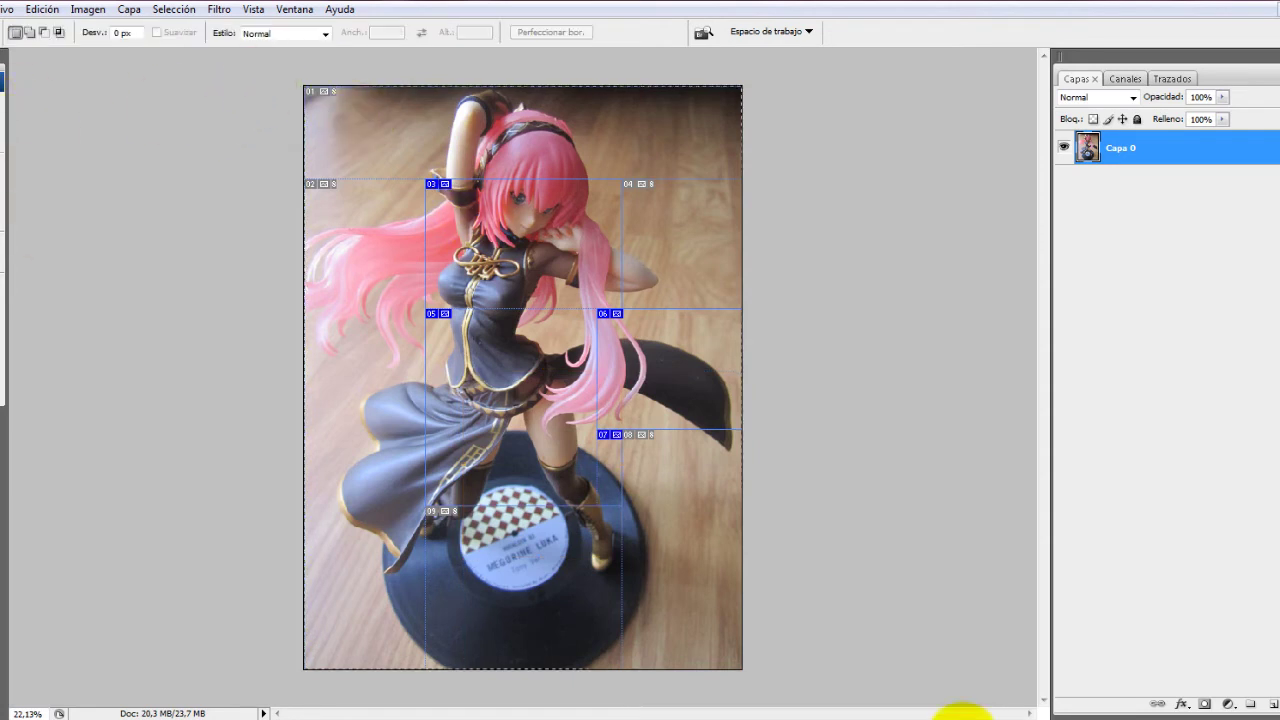
key(ctrl+a)
key(Delete)
key(ctrl+z)
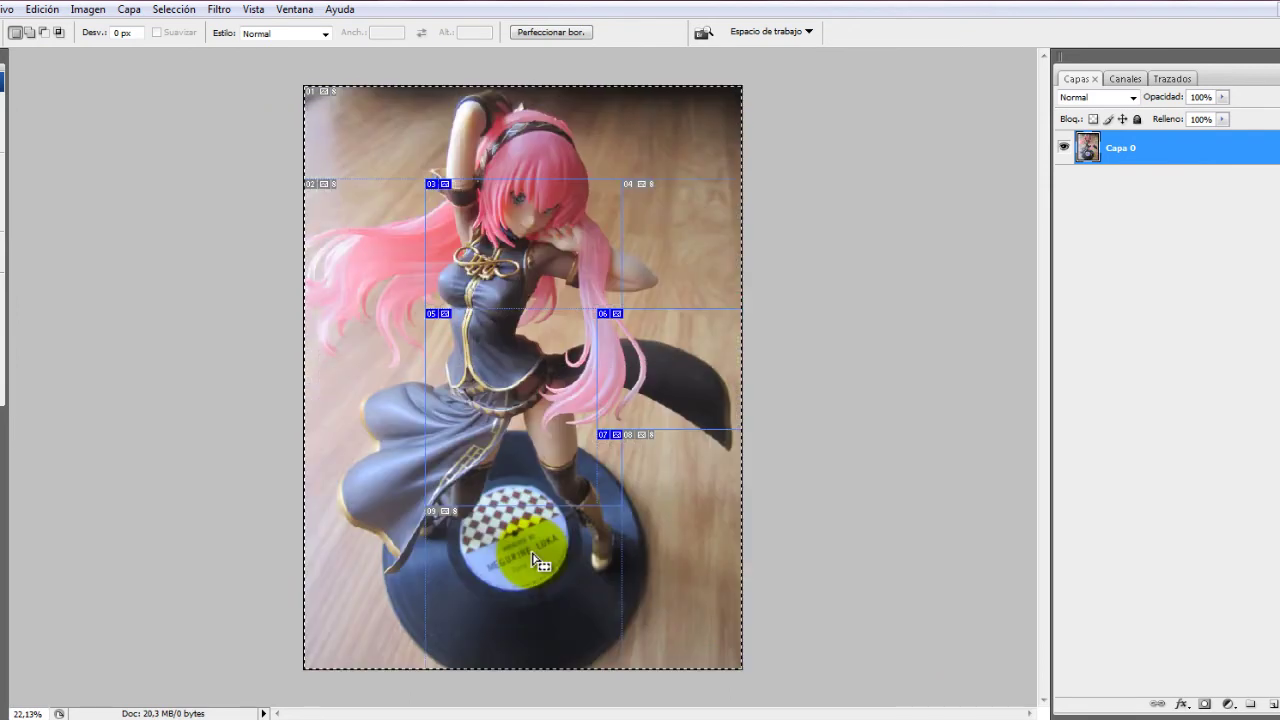
click(610, 420)
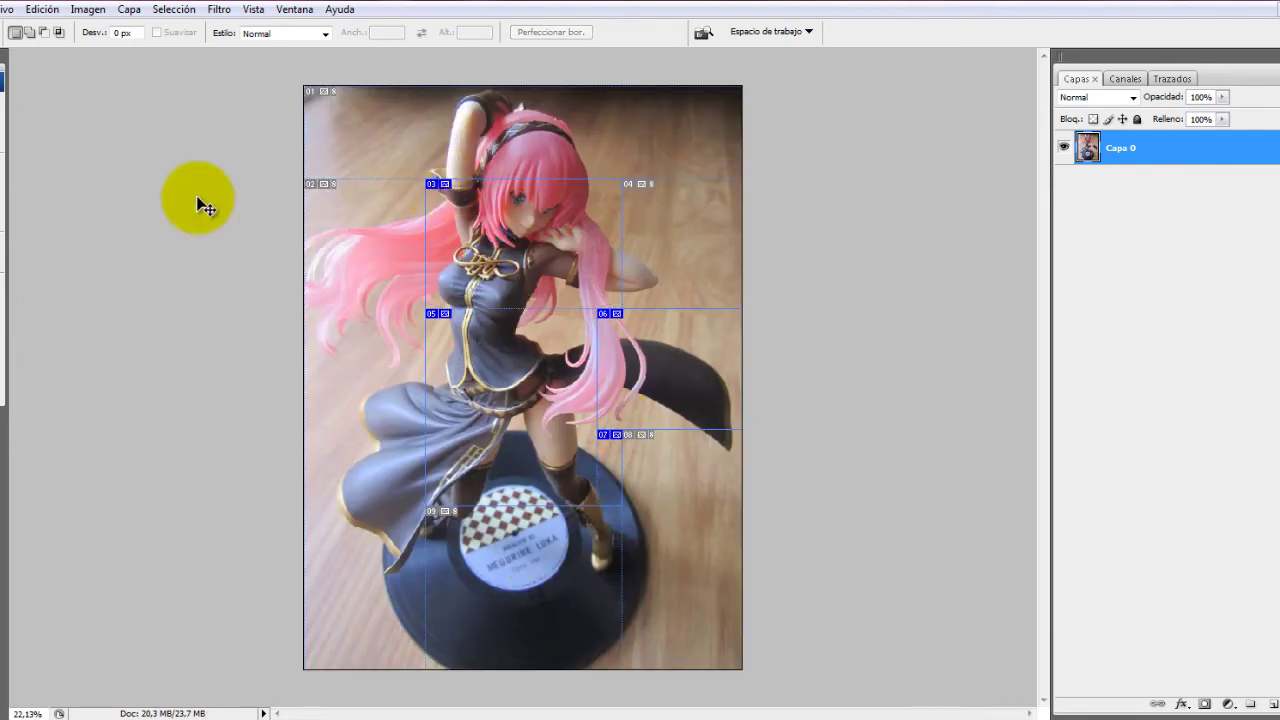
Undo the remaining added slices and inspect slice 01's context options
click(5, 143)
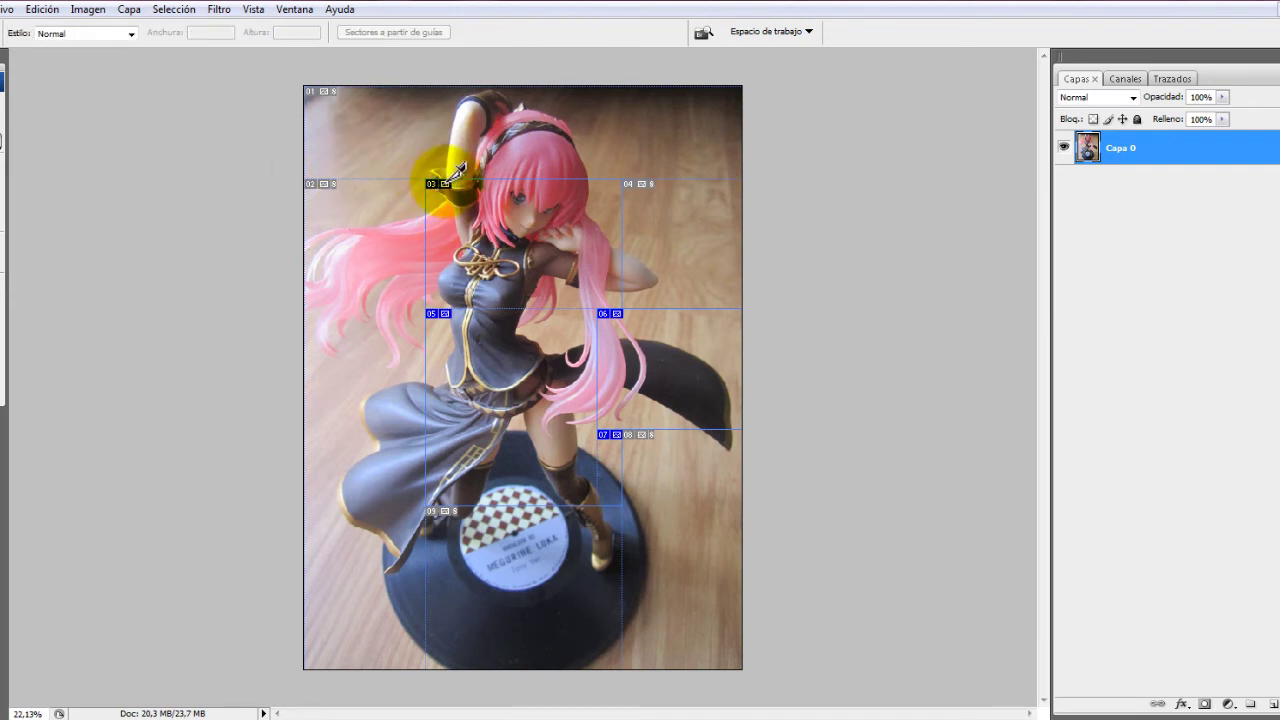
key(ctrl+alt+z)
key(ctrl+alt+z)
key(ctrl+alt+z)
key(ctrl+alt+z)
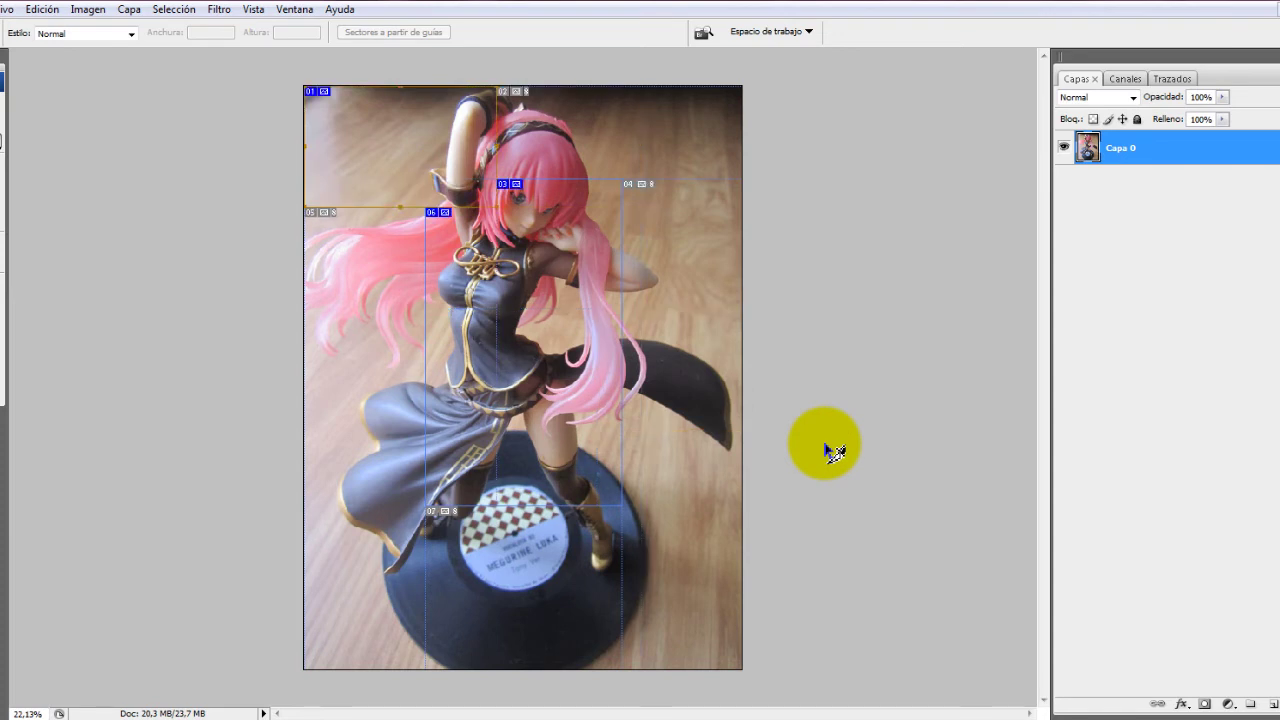
key(ctrl+alt+z)
key(ctrl+alt+z)
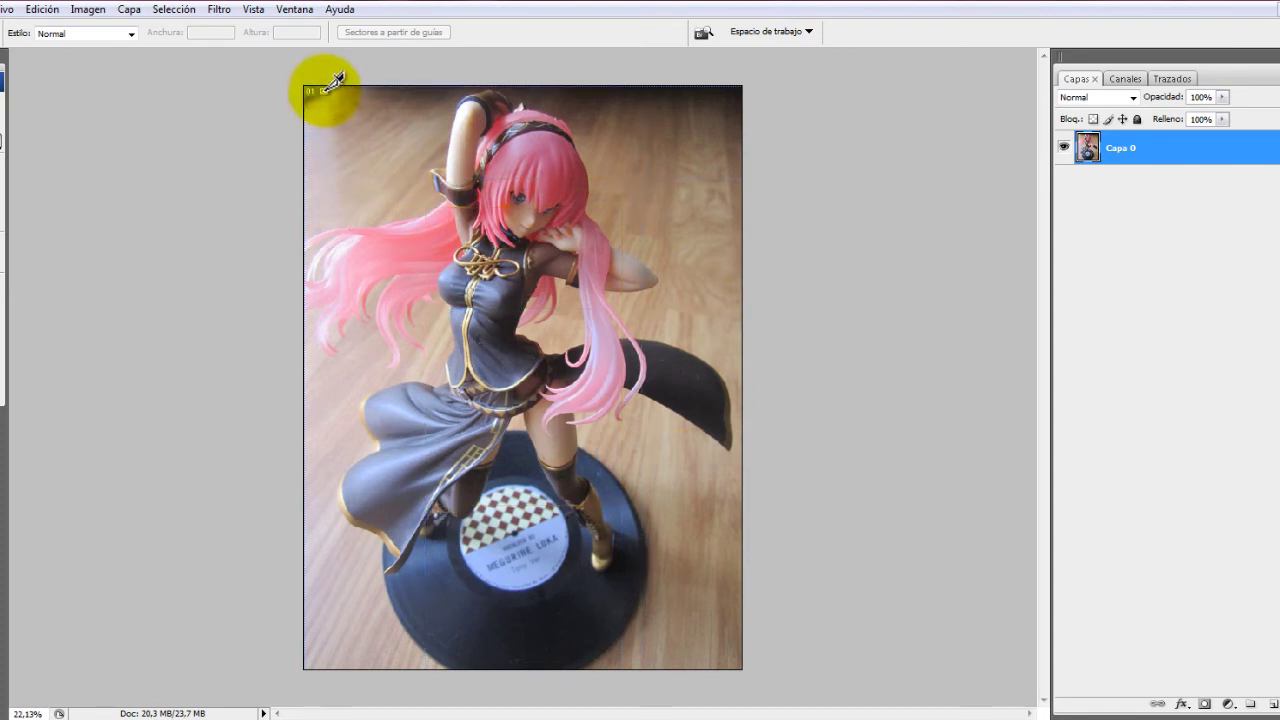
right_click(325, 90)
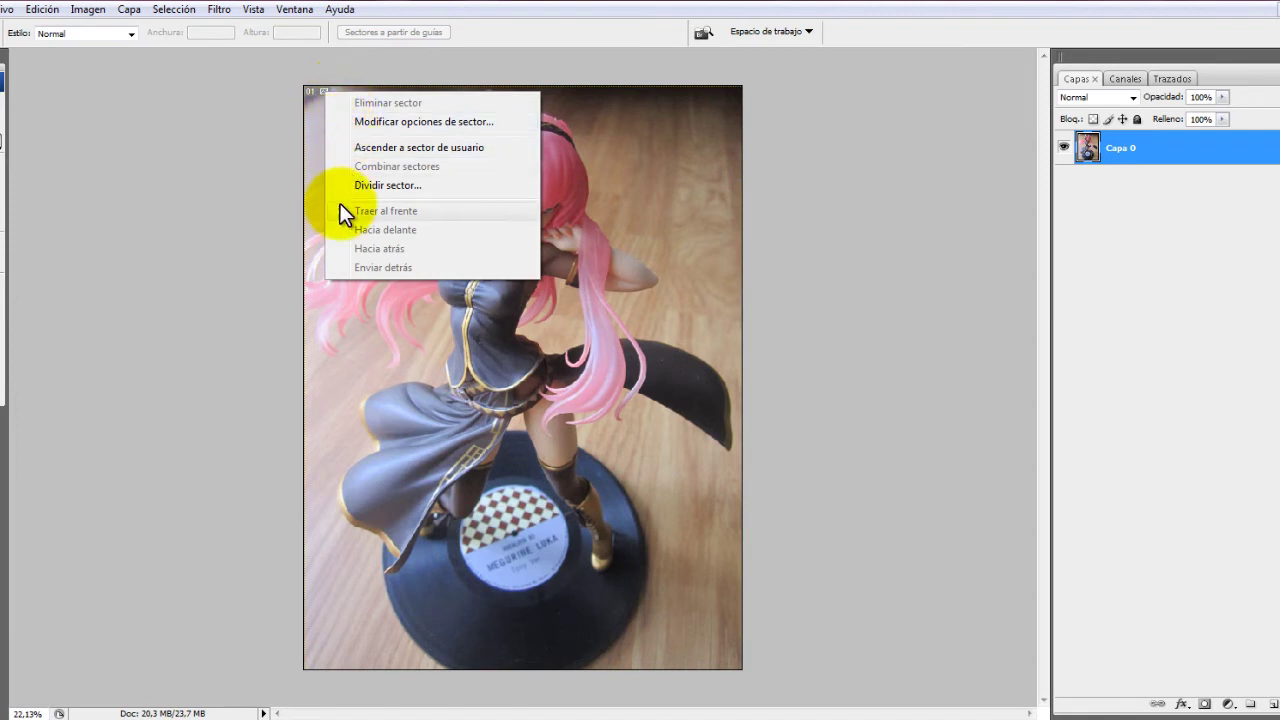
click(30, 236)
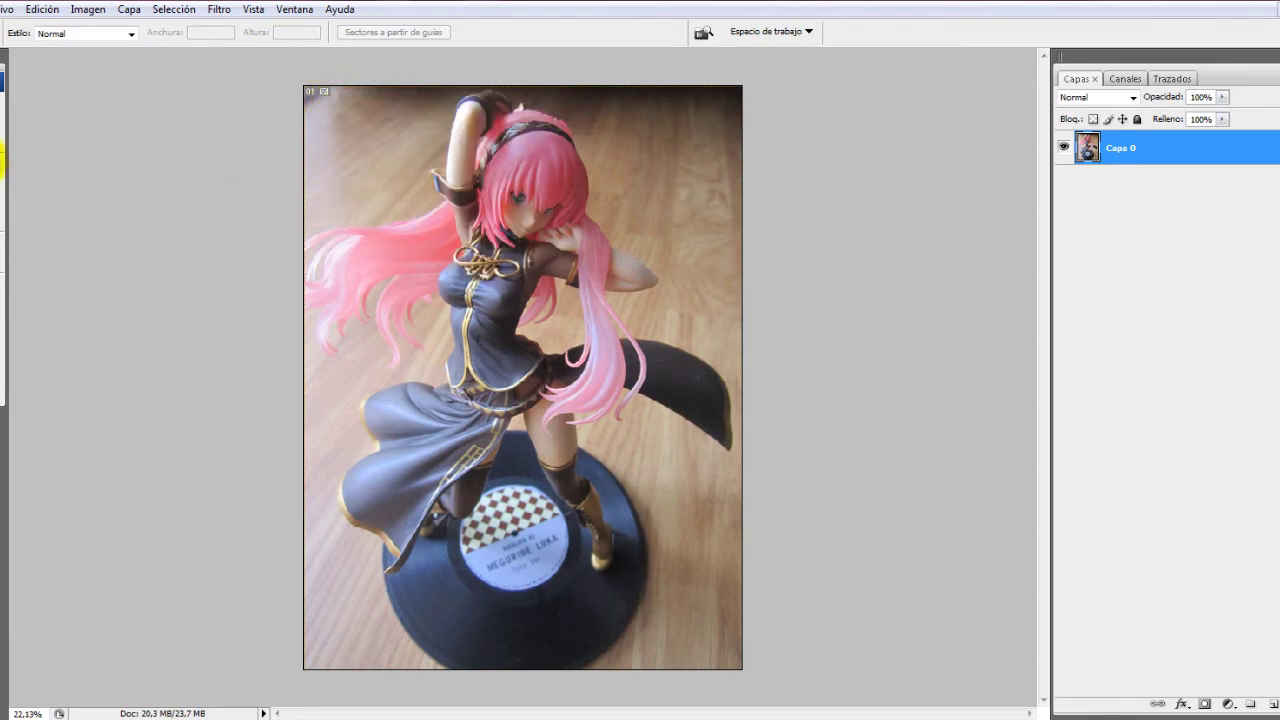
Select the Patch tool, undo an accidental layer shift and clear the selection
key(j)
drag(340, 100, 325, 100)
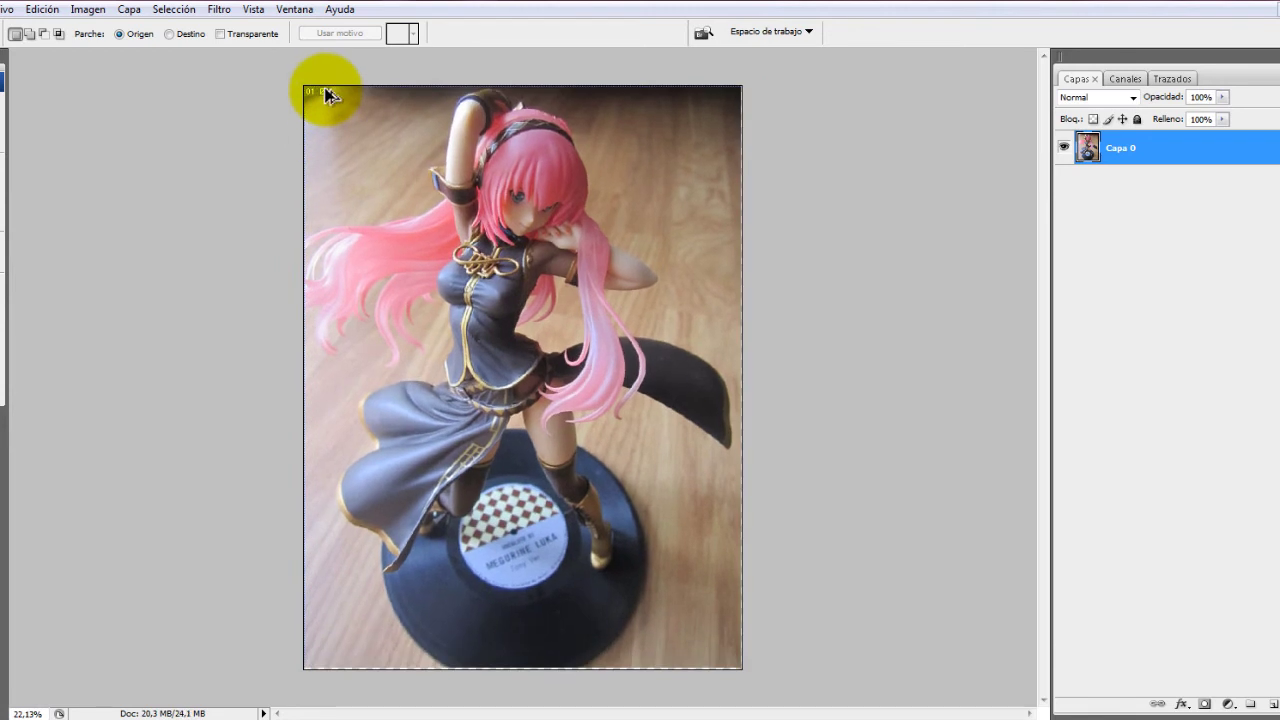
key(ctrl+z)
key(ctrl+d)
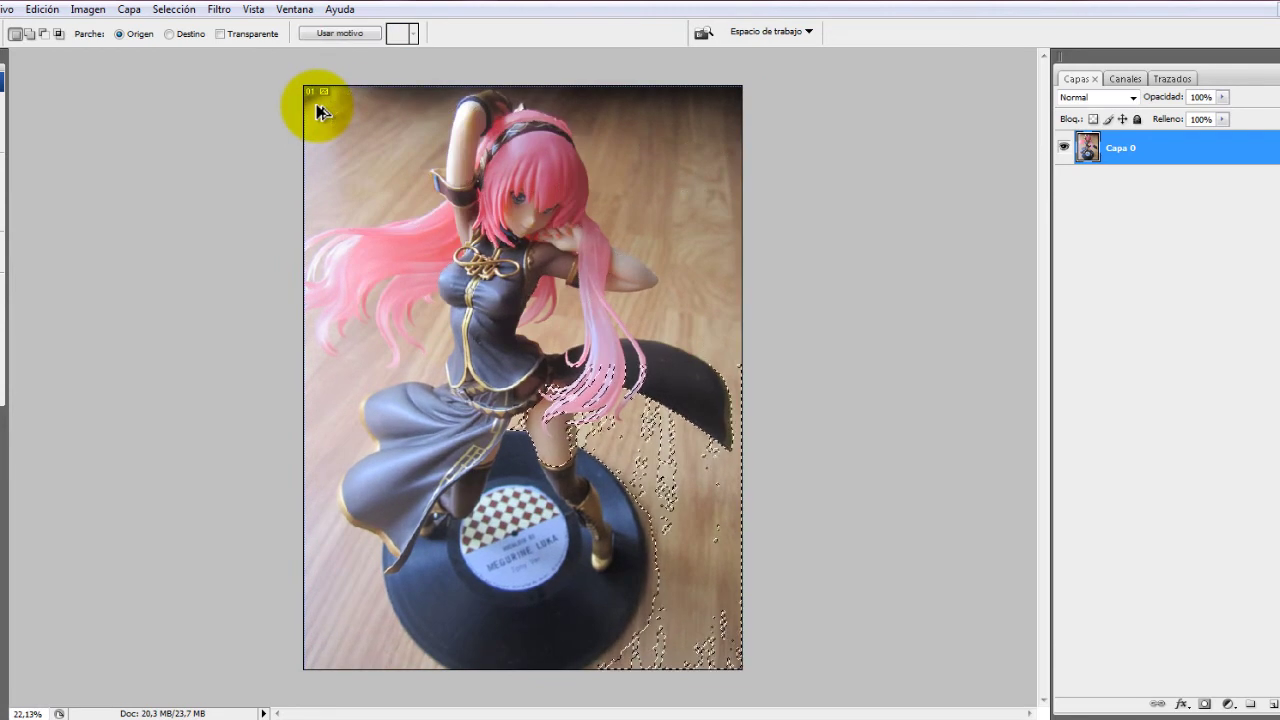
Switch to a screen mode without the menu bar and zoom into the photo
drag(190, 110, 345, 295)
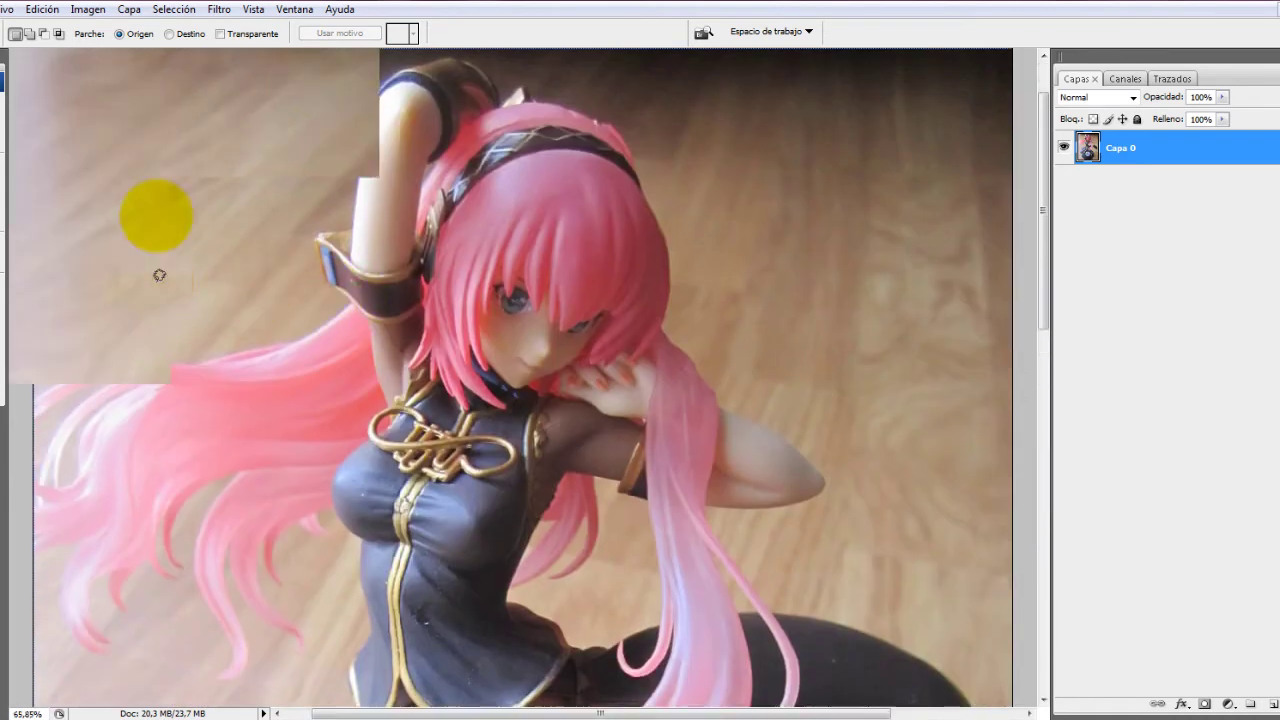
drag(157, 274, 500, 709)
key(f)
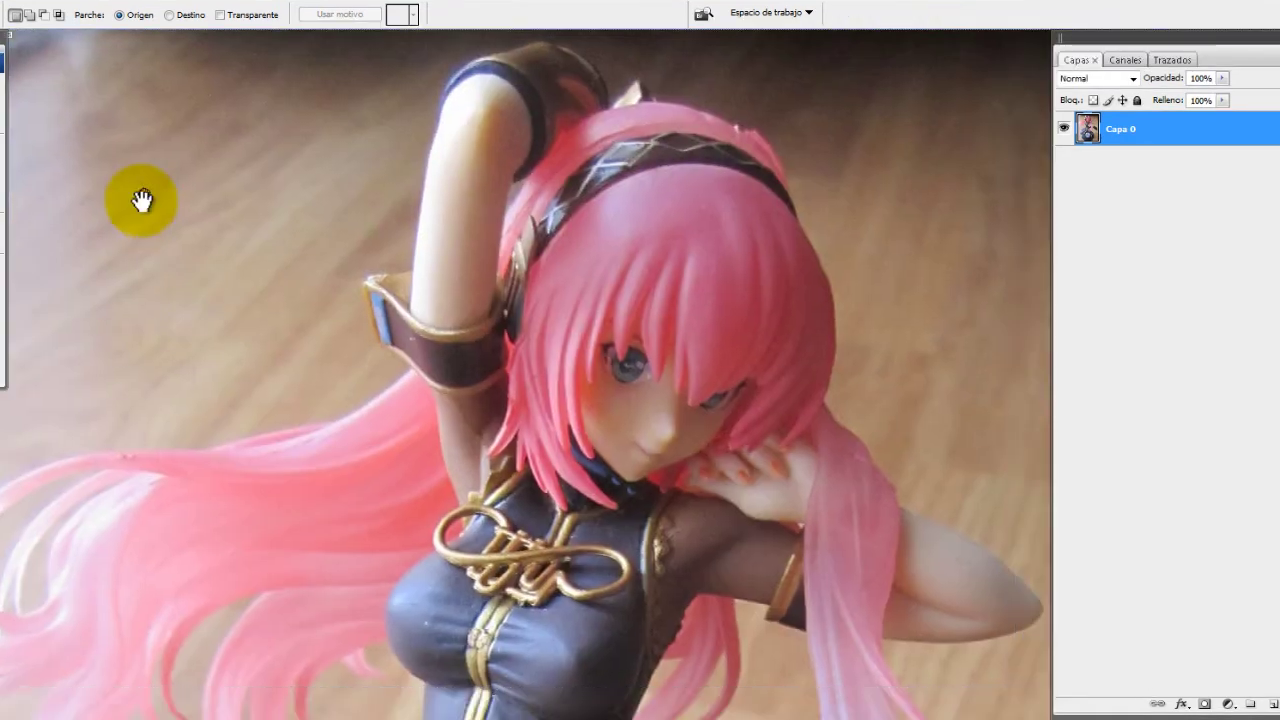
key(ctrl+minus)
key(ctrl+minus)
key(ctrl+minus)
mouse_move(264, 331)
mouse_down()
mouse_move(243, 240)
mouse_move(129, 6)
mouse_up()
mouse_move(297, 147)
mouse_down()
mouse_move(371, 423)
mouse_move(185, 274)
mouse_move(206, 263)
mouse_move(554, 503)
mouse_up()
mouse_move(323, 450)
mouse_down()
mouse_move(171, 260)
mouse_move(437, 252)
mouse_move(448, 320)
mouse_move(443, 270)
mouse_up()
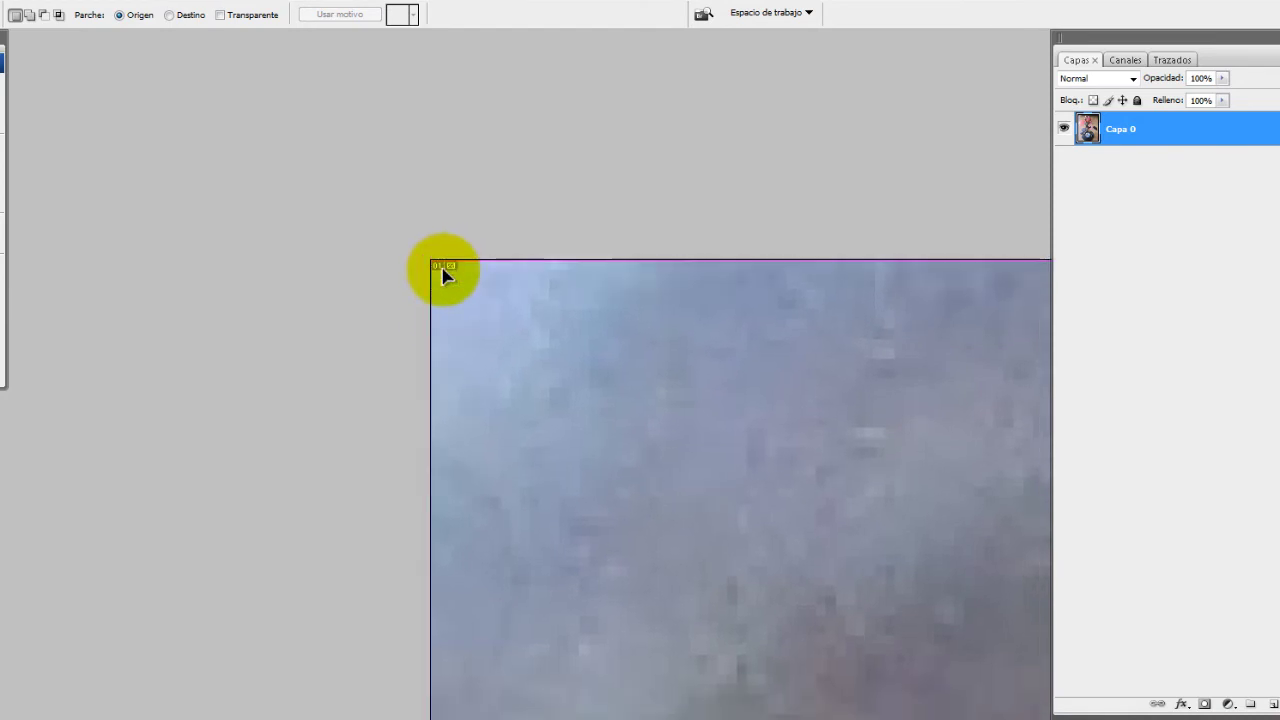
key(shift+Right)
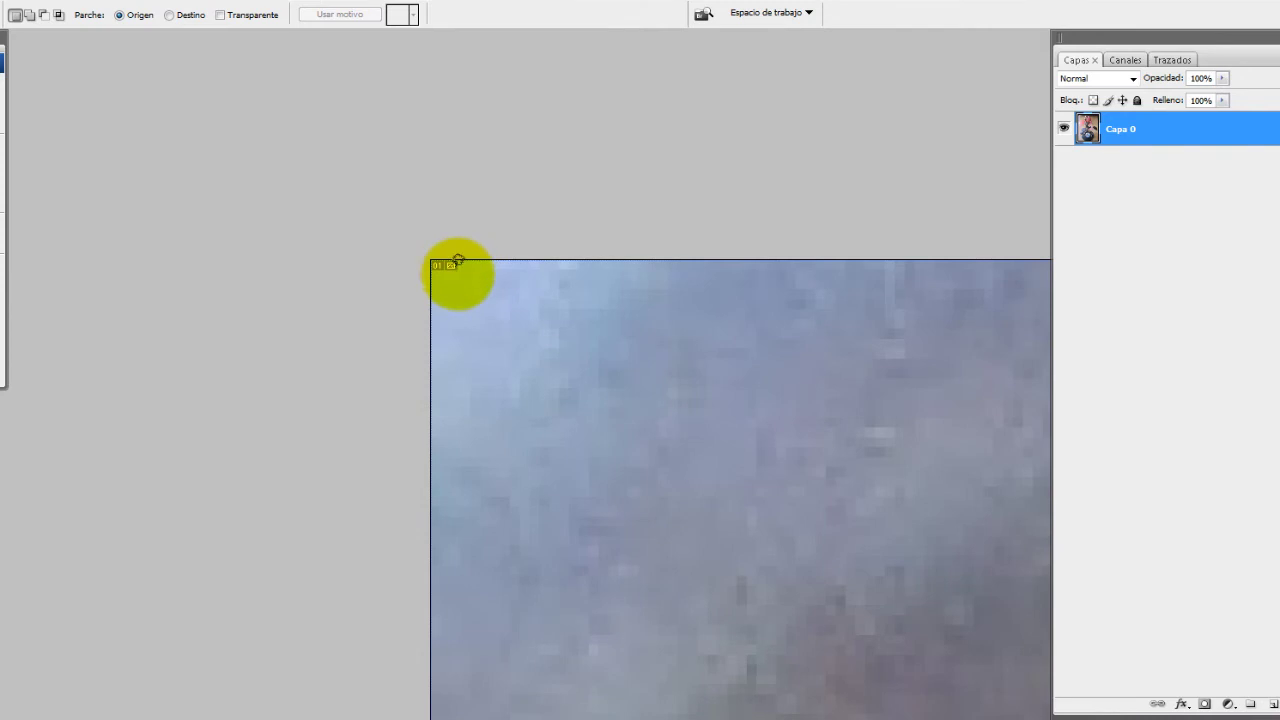
Re-centre the figure and zoom in on its upper body and face
scroll(489, 292, down, 3)
scroll(490, 300, down, 2)
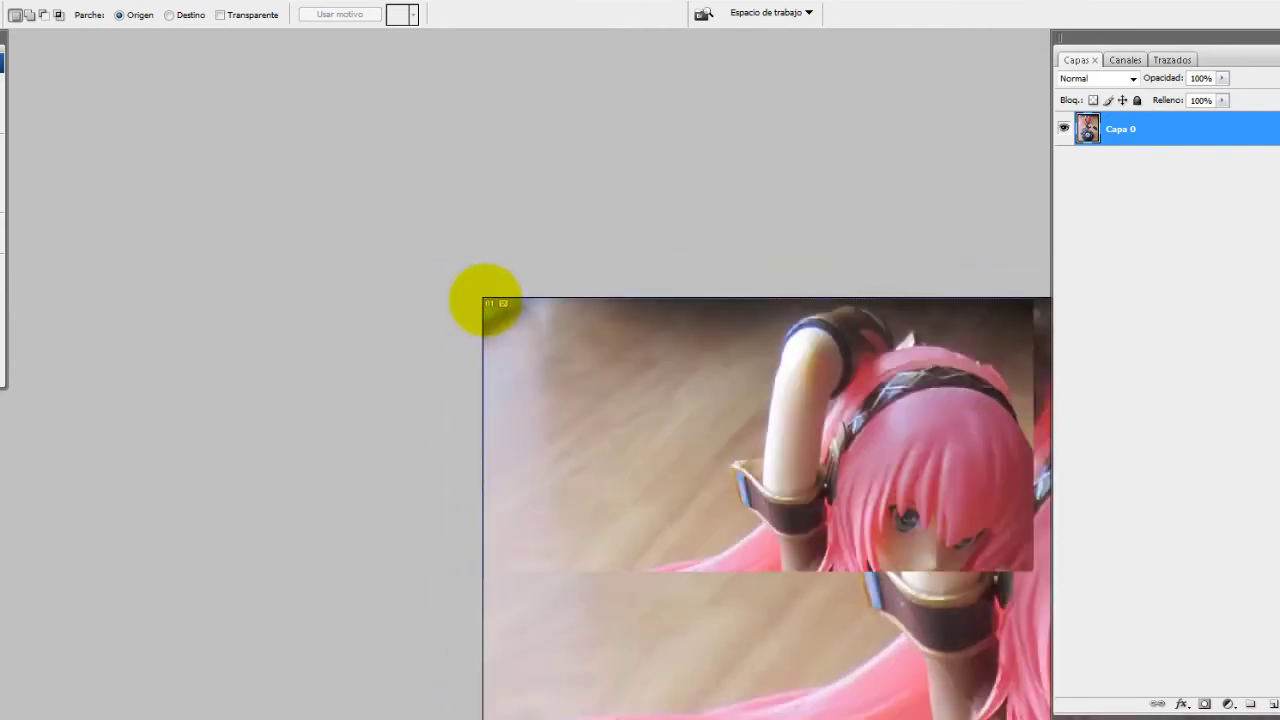
scroll(487, 300, down, 2)
drag(586, 414, 514, 343)
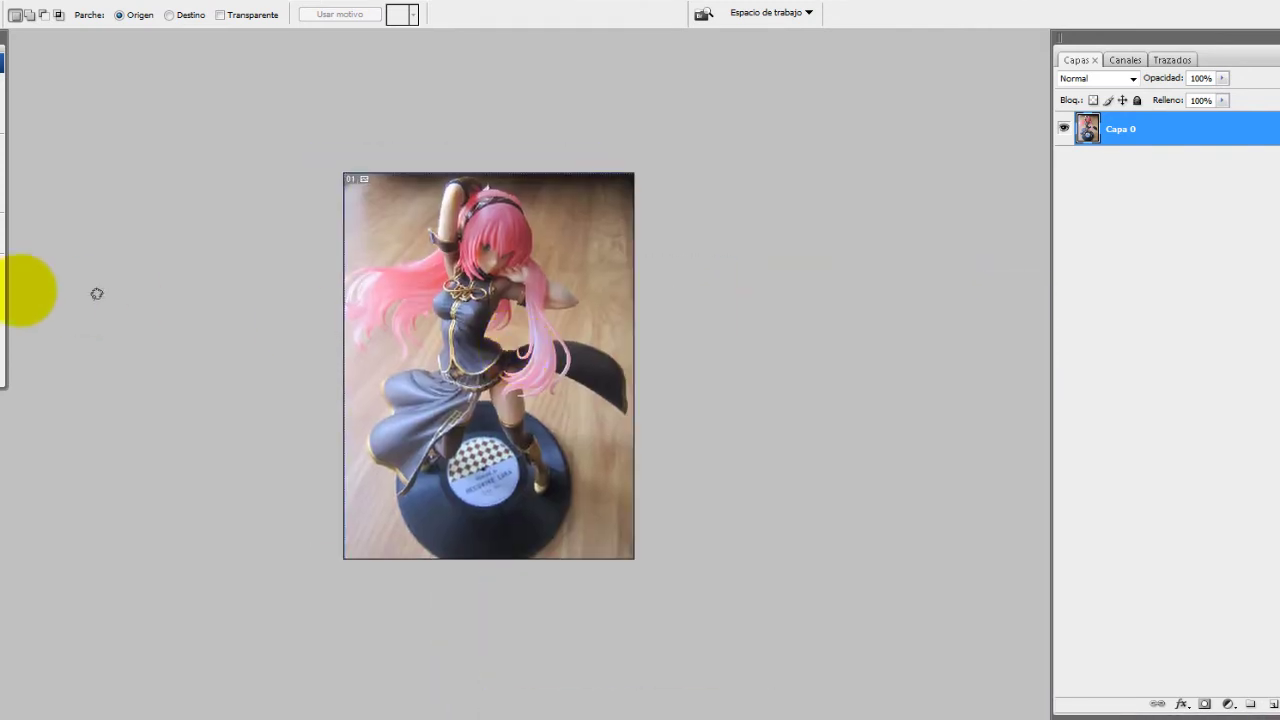
scroll(400, 251, up, 1)
scroll(400, 245, up, 2)
scroll(420, 220, up, 2)
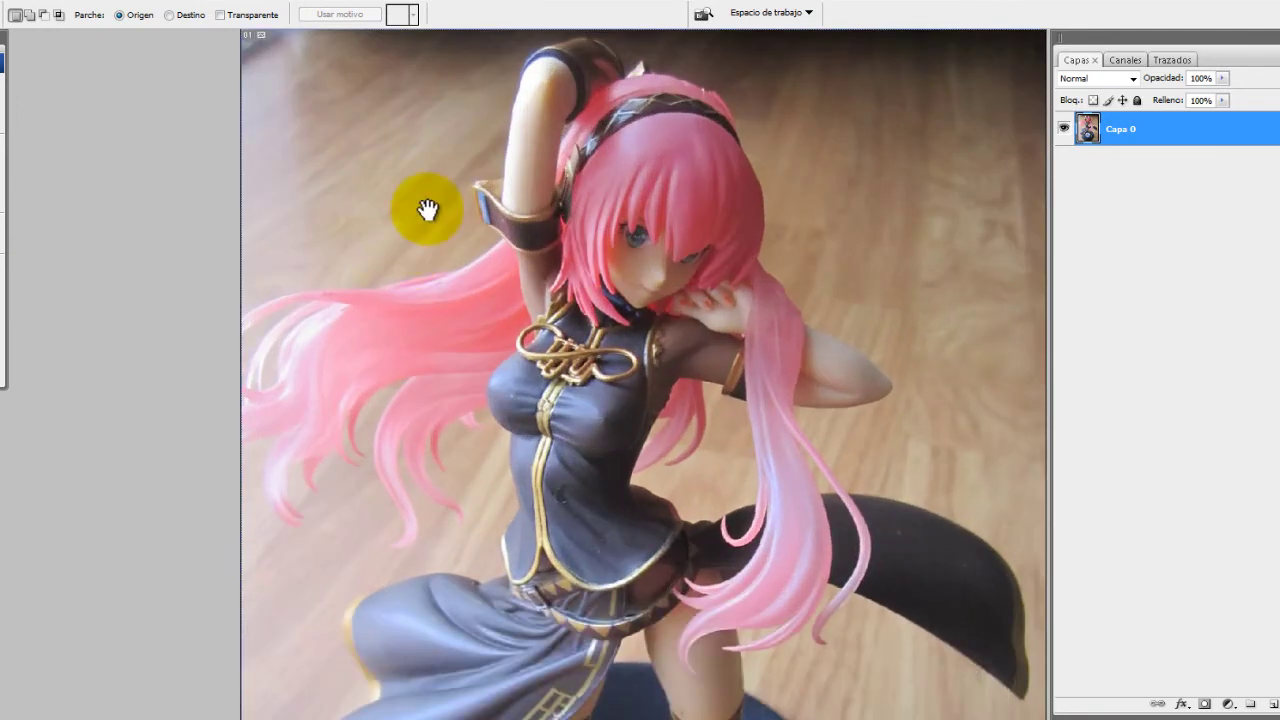
drag(427, 209, 232, 205)
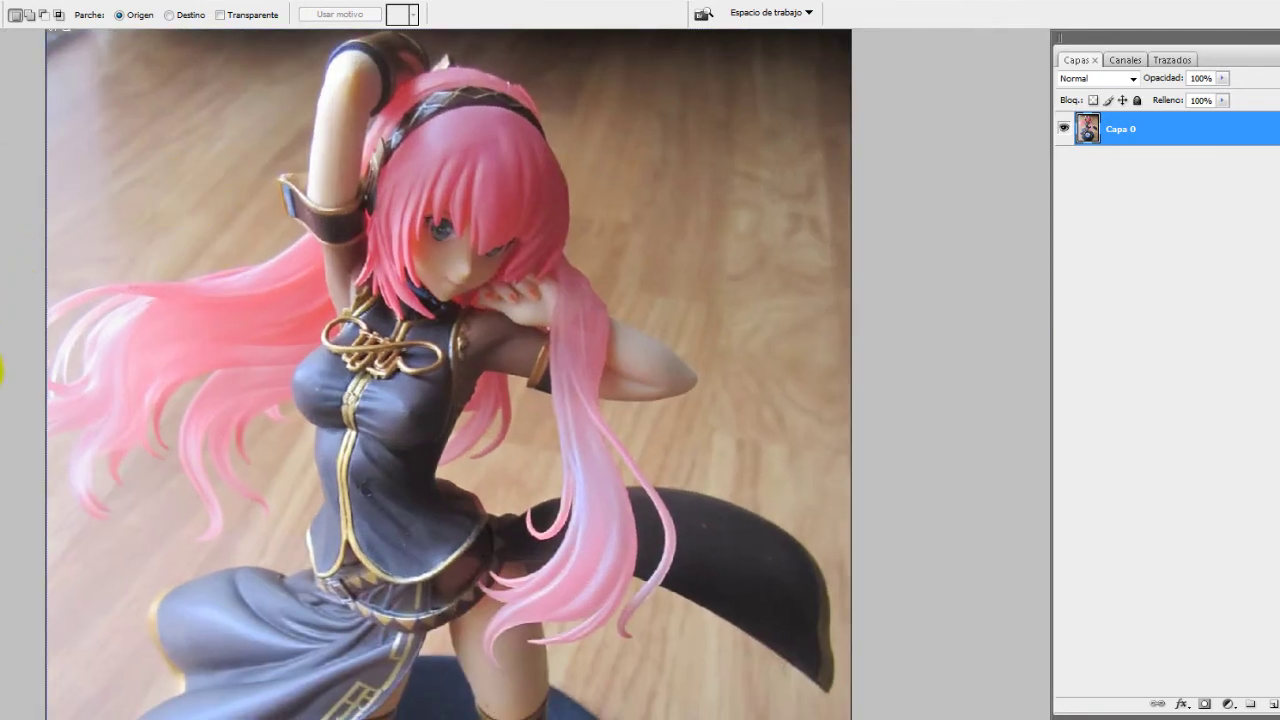
scroll(400, 243, up, 1)
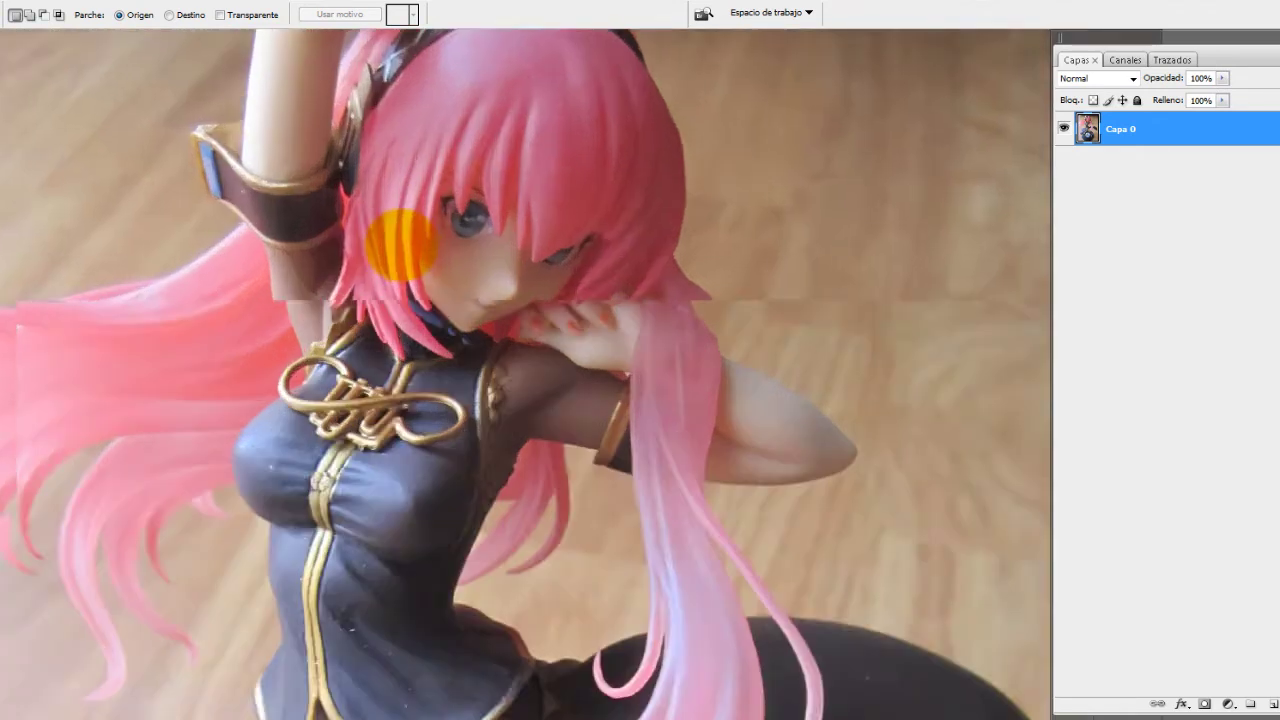
scroll(400, 245, up, 1)
scroll(402, 237, up, 1)
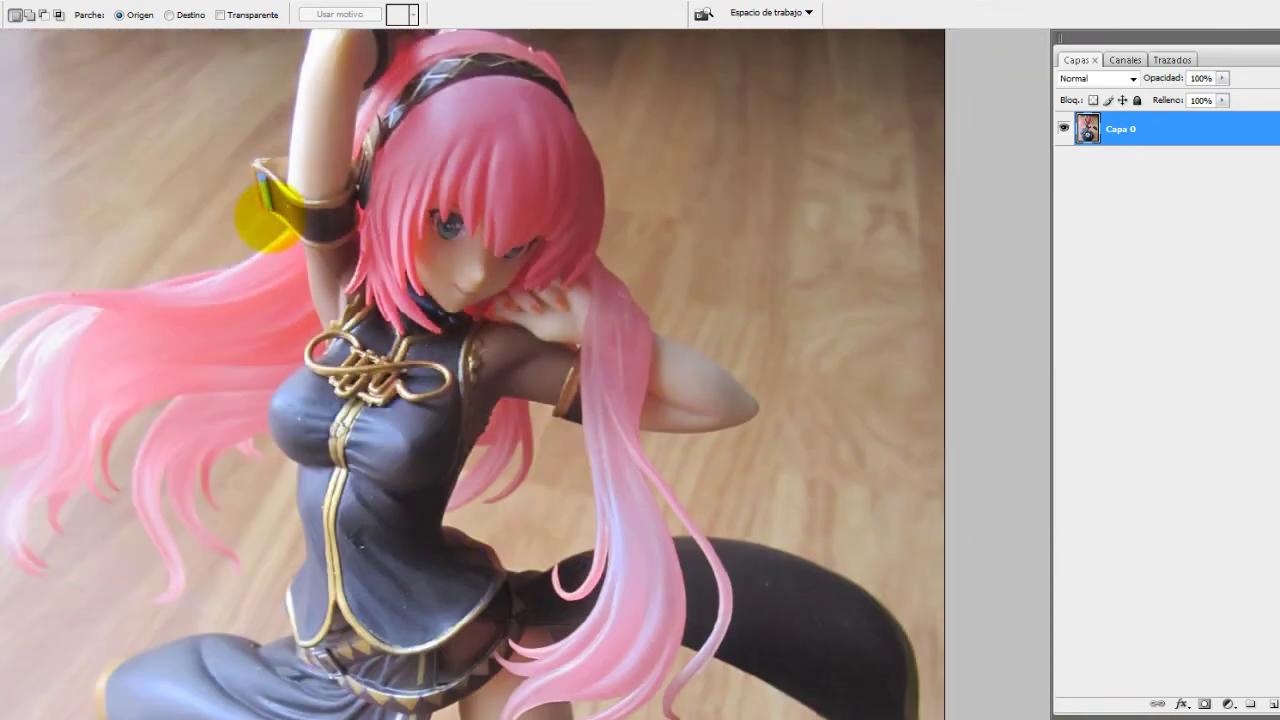
scroll(414, 286, up, 1)
Outline the cheek blemish and patch it with clean skin from the arm
mouse_move(447, 295)
mouse_down()
mouse_move(46, 371)
mouse_move(409, 103)
mouse_move(651, 386)
mouse_move(572, 383)
mouse_move(642, 428)
mouse_up()
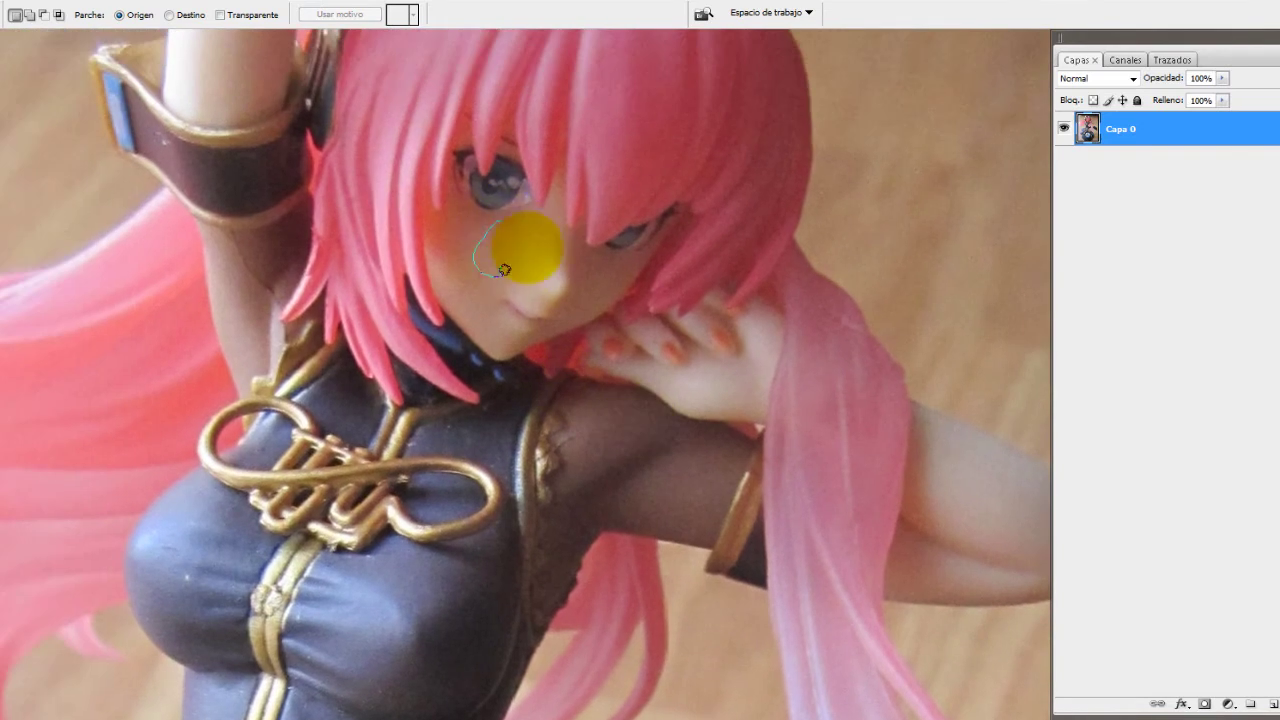
drag(504, 270, 510, 272)
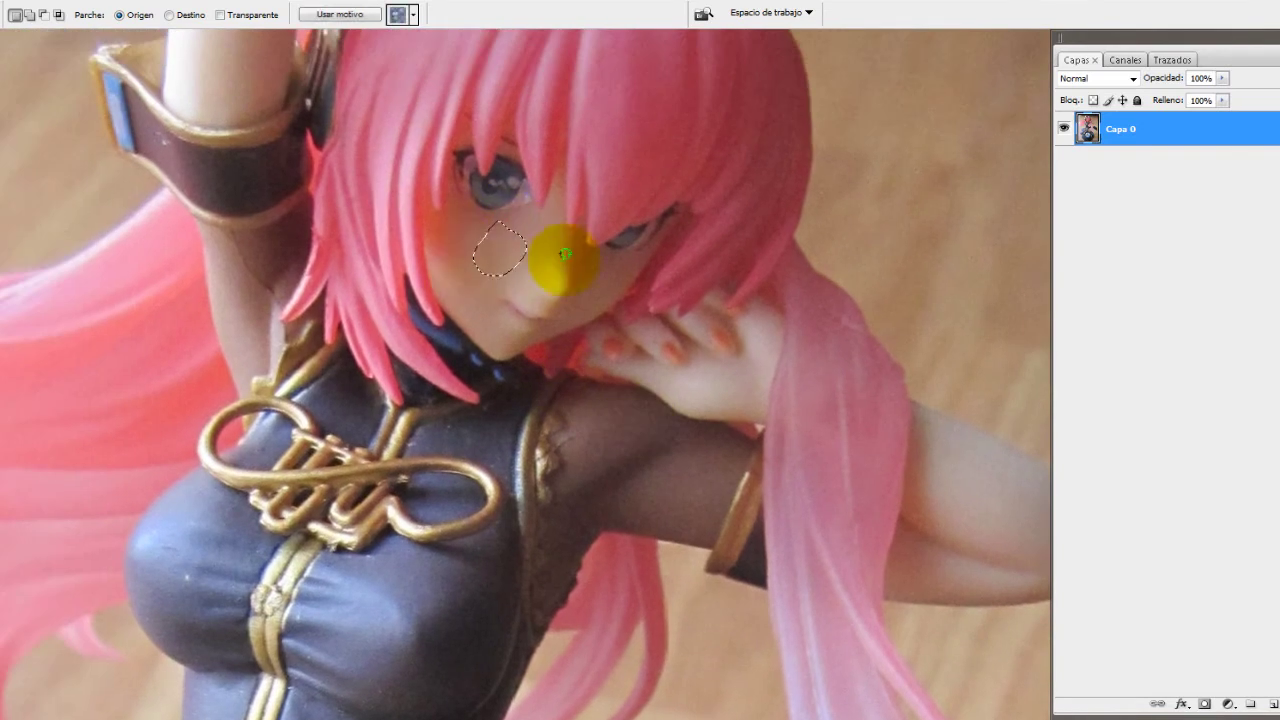
click(520, 260)
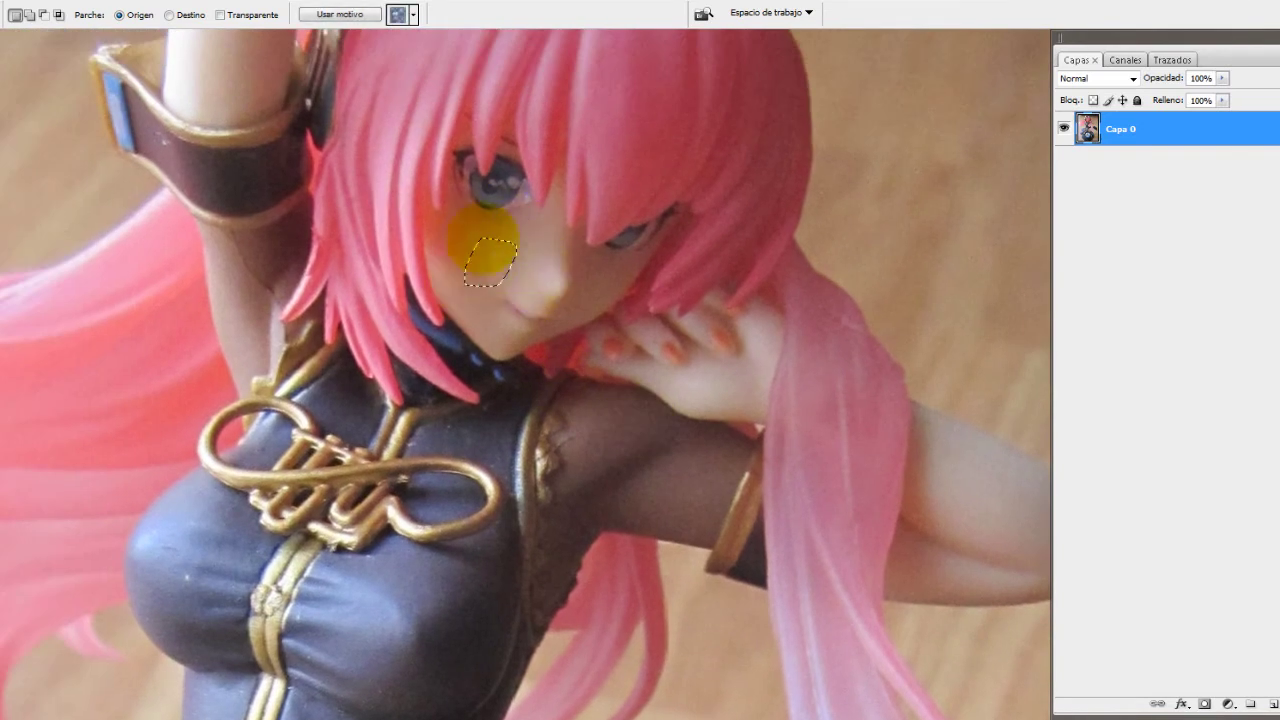
click(555, 228)
drag(532, 262, 510, 253)
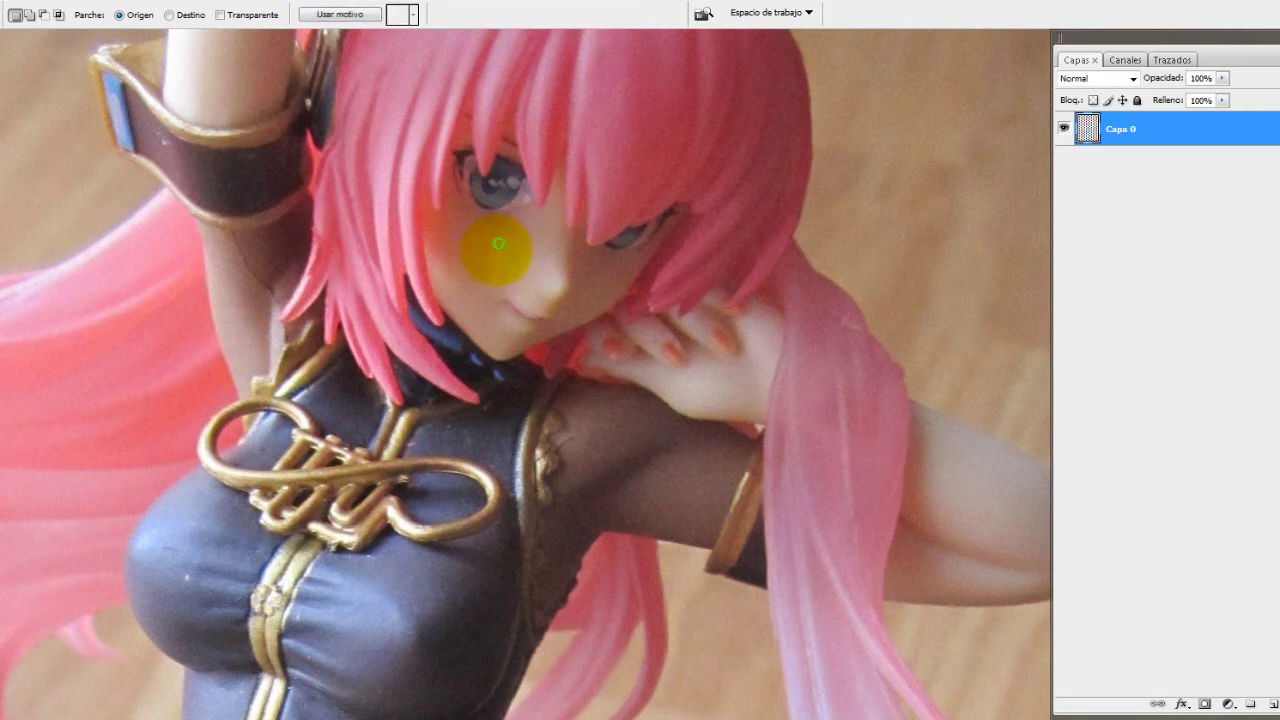
drag(497, 255, 690, 296)
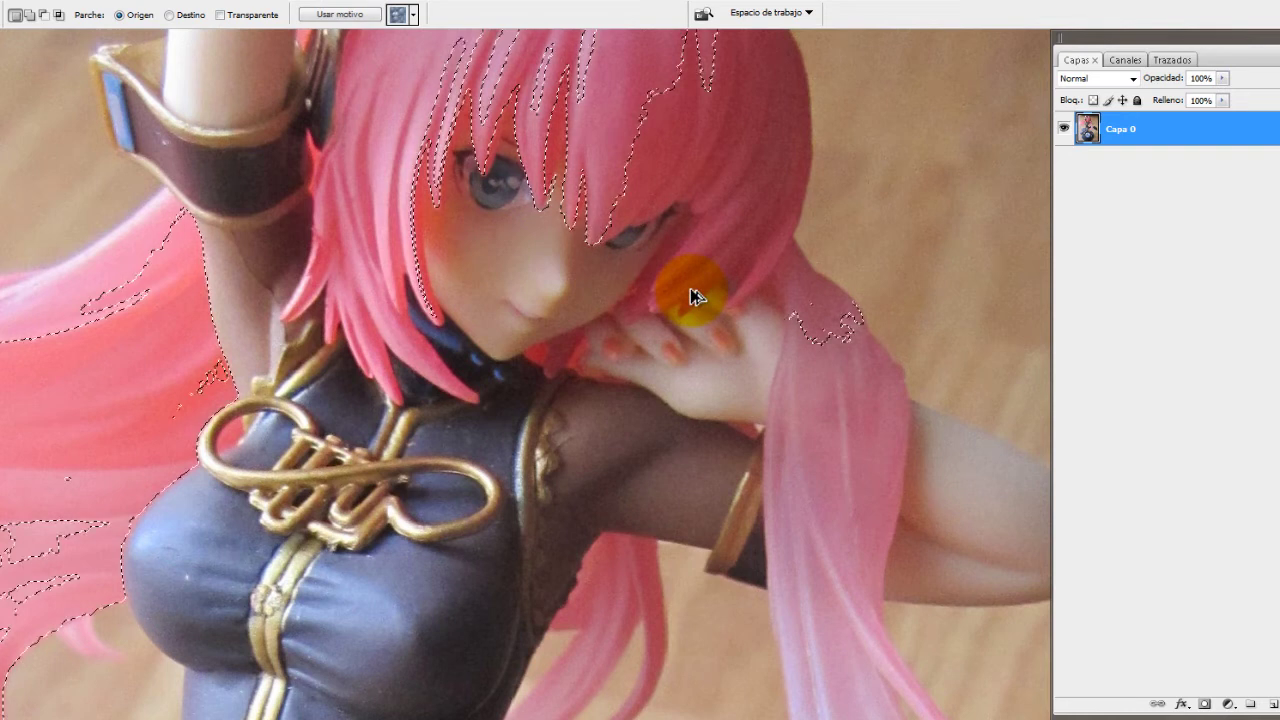
click(1005, 95)
drag(475, 265, 526, 248)
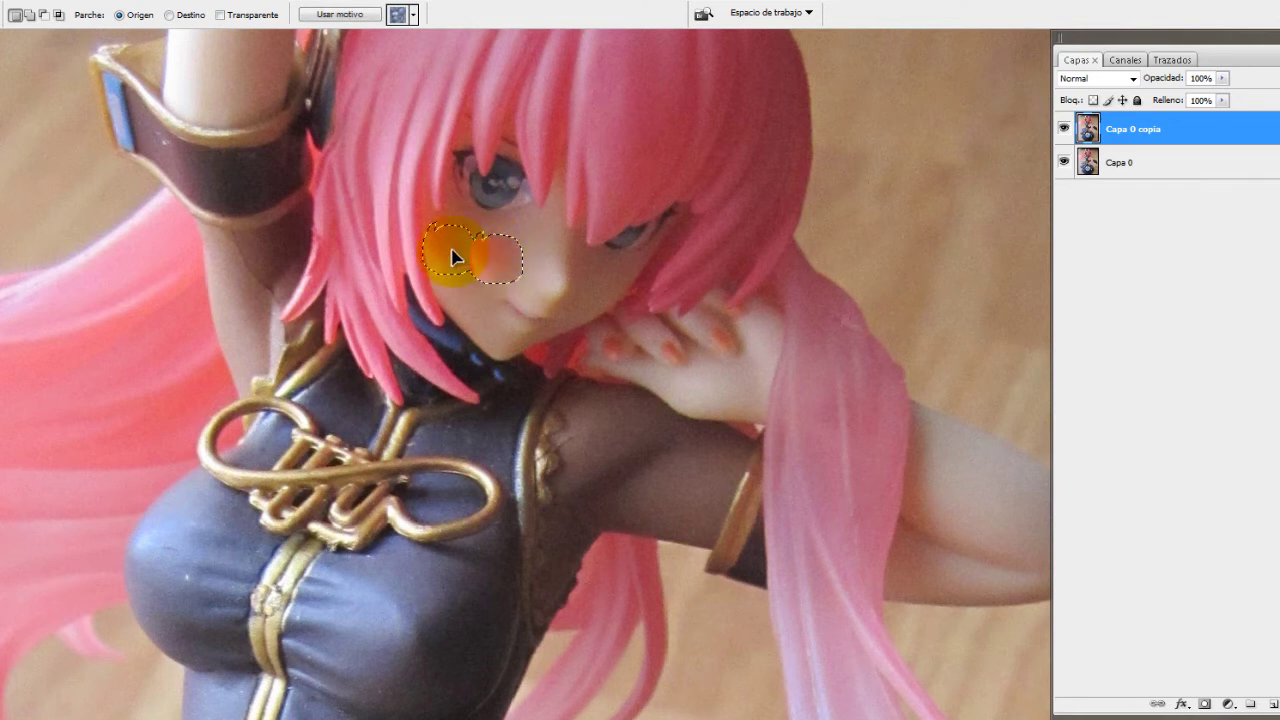
drag(513, 263, 971, 500)
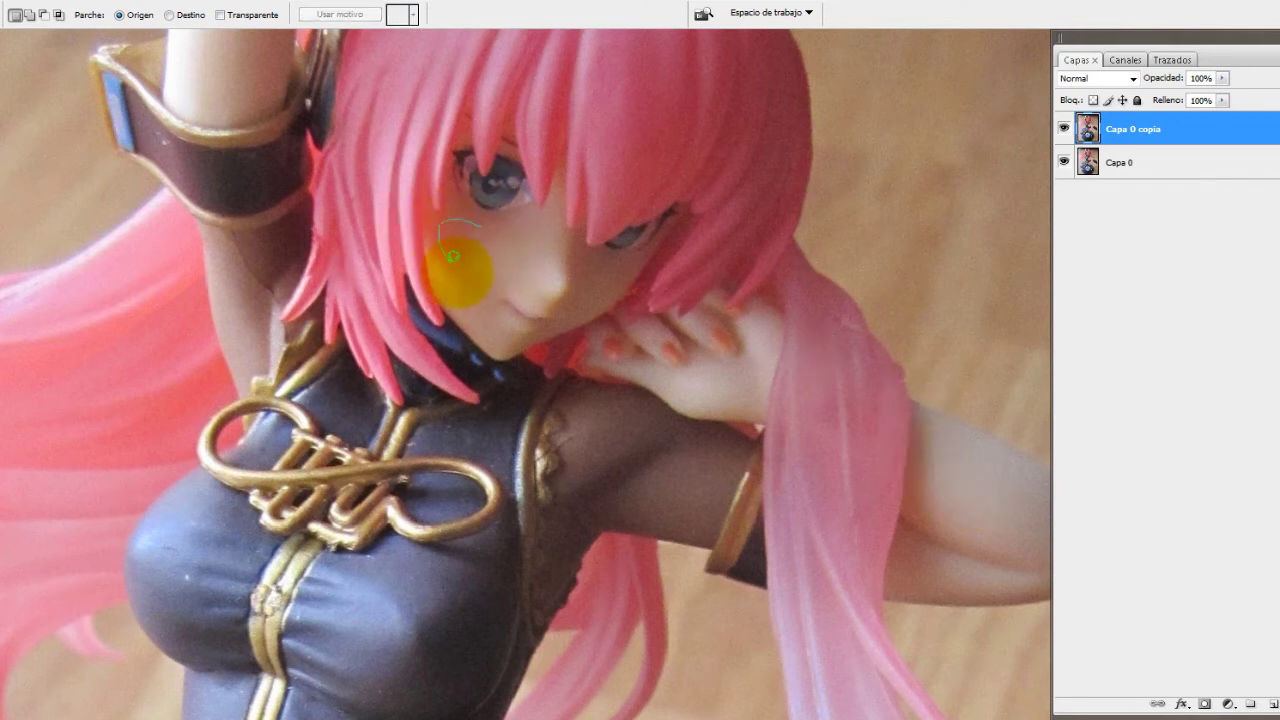
mouse_move(470, 240)
mouse_down()
mouse_move(943, 423)
mouse_move(980, 463)
mouse_up()
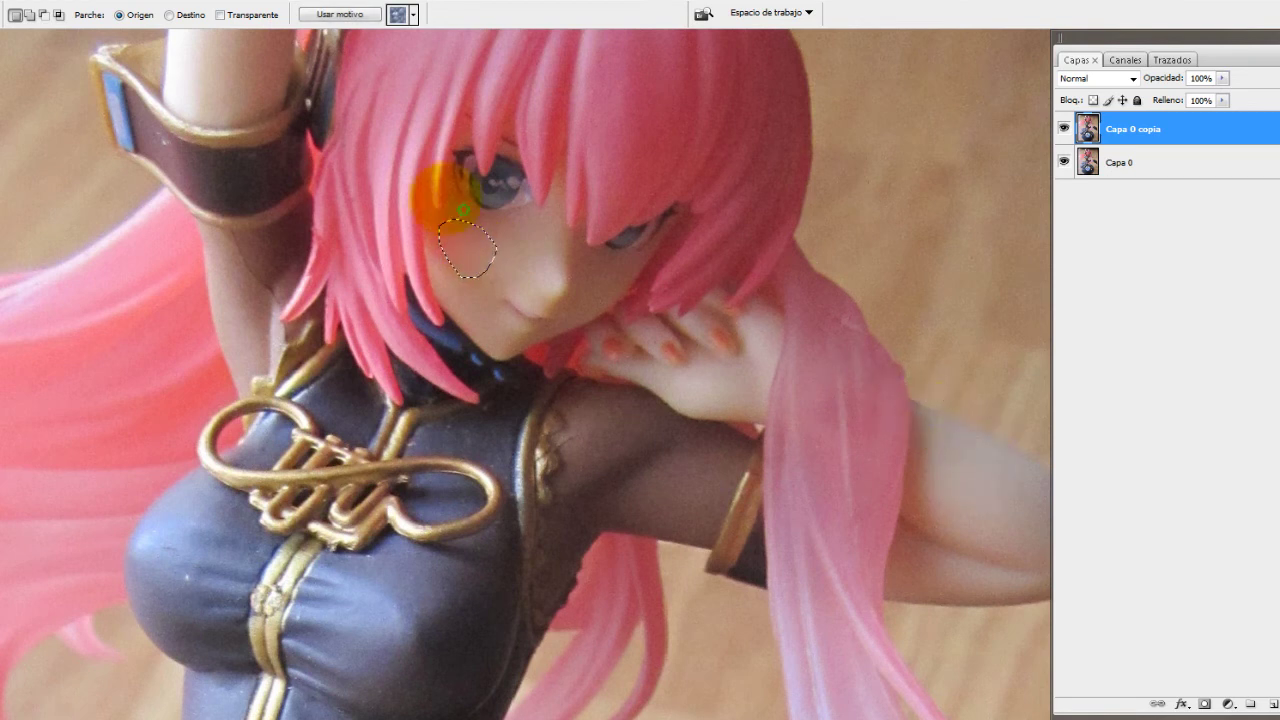
drag(526, 222, 983, 478)
key(ctrl+d)
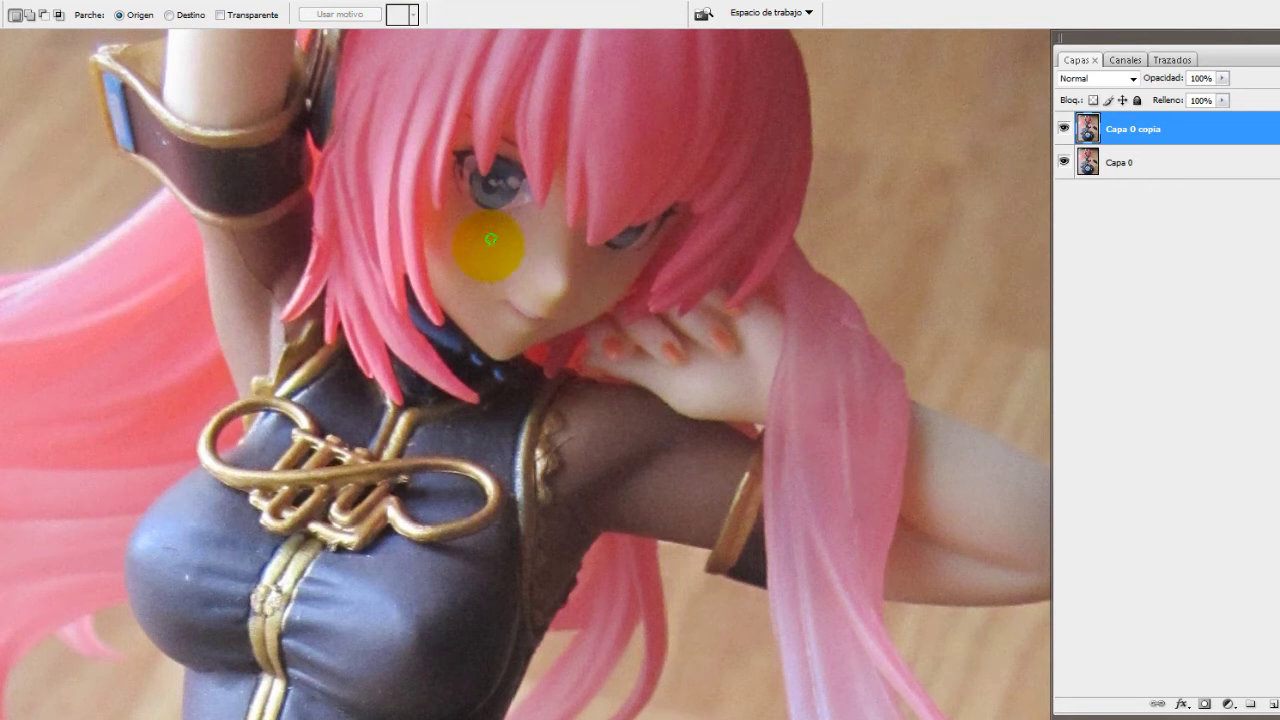
Patch the remaining cheek blemishes with arm skin, deselecting after each
mouse_move(490, 239)
mouse_down()
mouse_move(513, 284)
mouse_move(958, 478)
mouse_move(955, 465)
mouse_up()
key(ctrl+d)
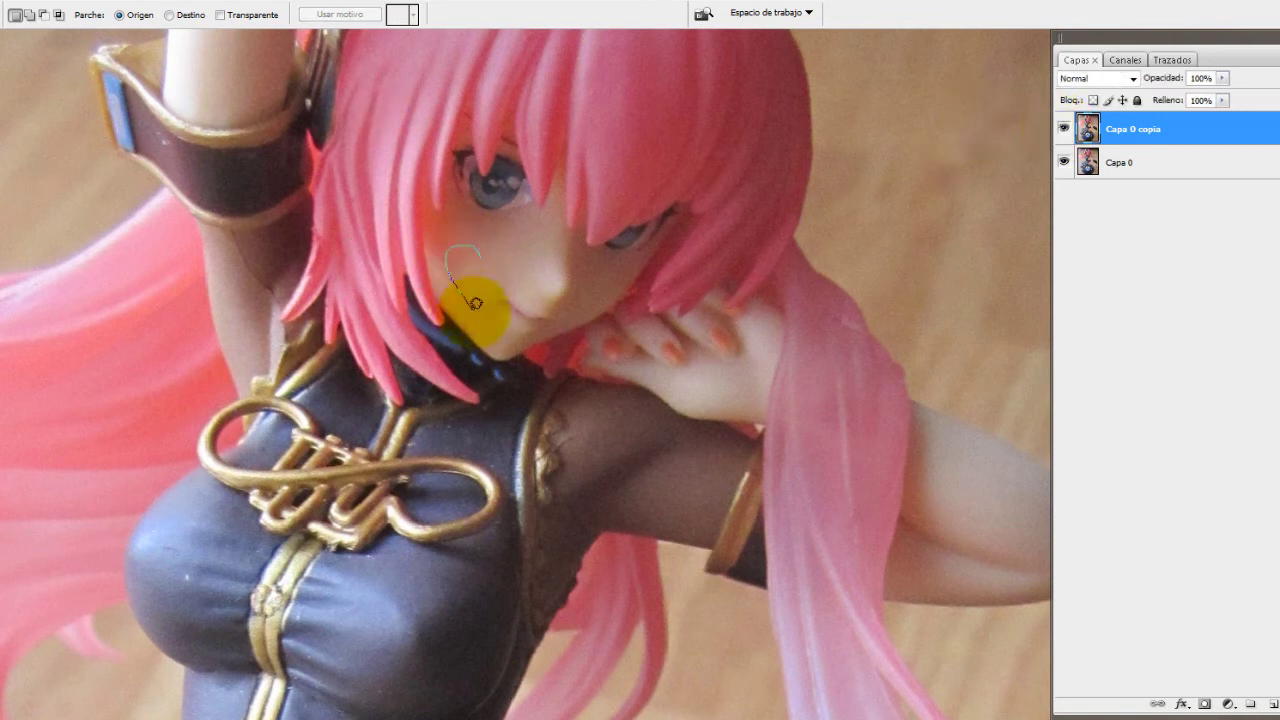
mouse_move(485, 275)
mouse_down()
mouse_move(935, 500)
mouse_move(951, 480)
mouse_up()
key(ctrl+d)
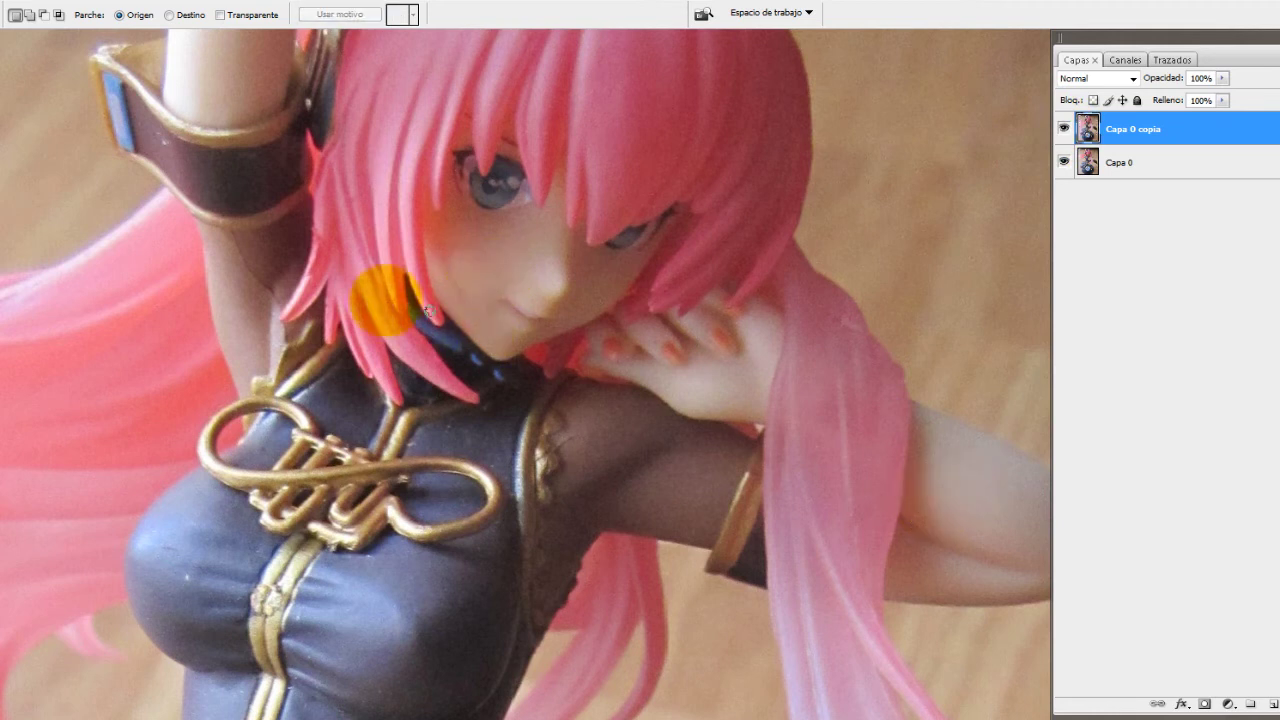
drag(475, 303, 470, 298)
drag(480, 275, 914, 446)
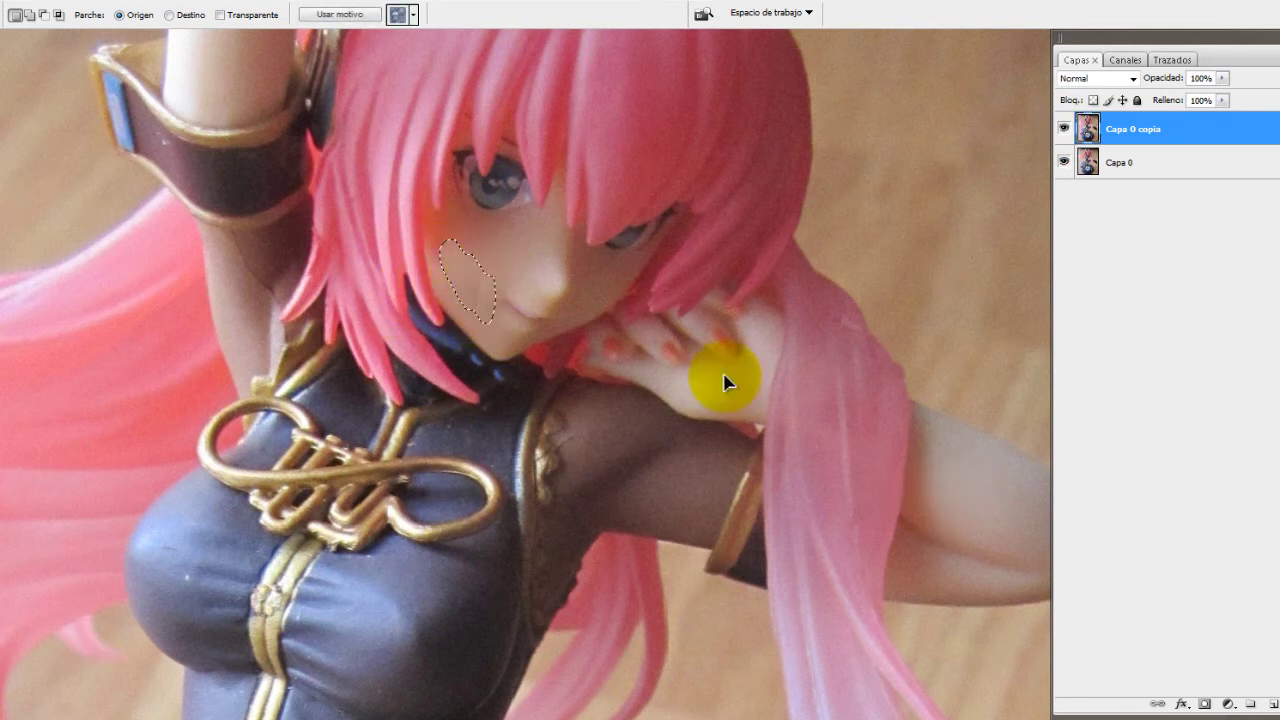
key(ctrl+d)
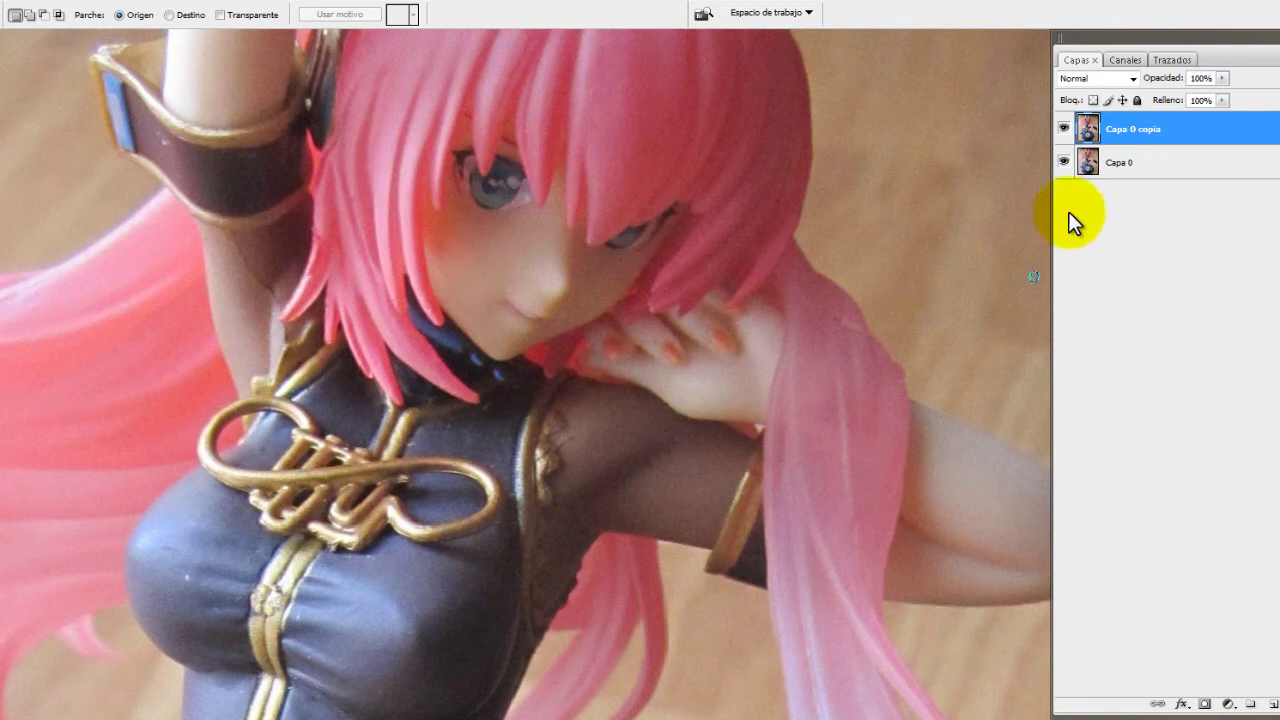
scroll(586, 371, down, 3)
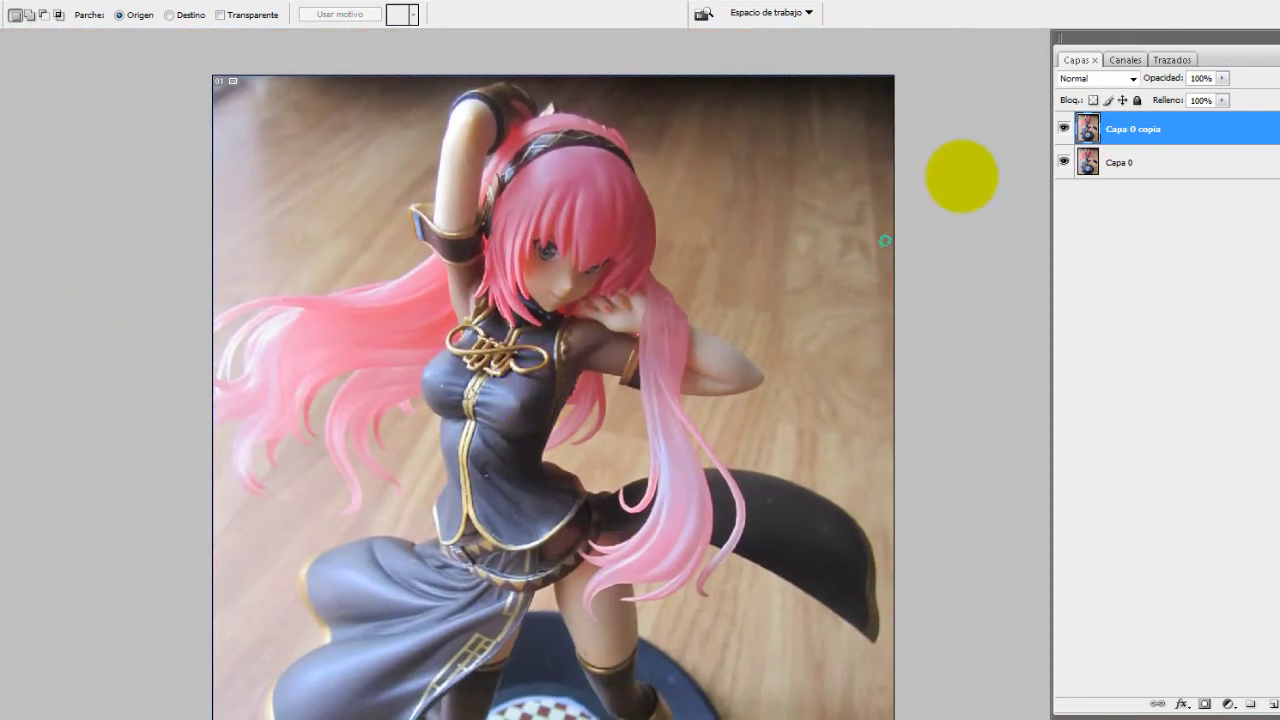
Zoom into the torso and patch a flaw on the chest fabric
click(1064, 129)
scroll(737, 277, up, 2)
scroll(634, 320, up, 1)
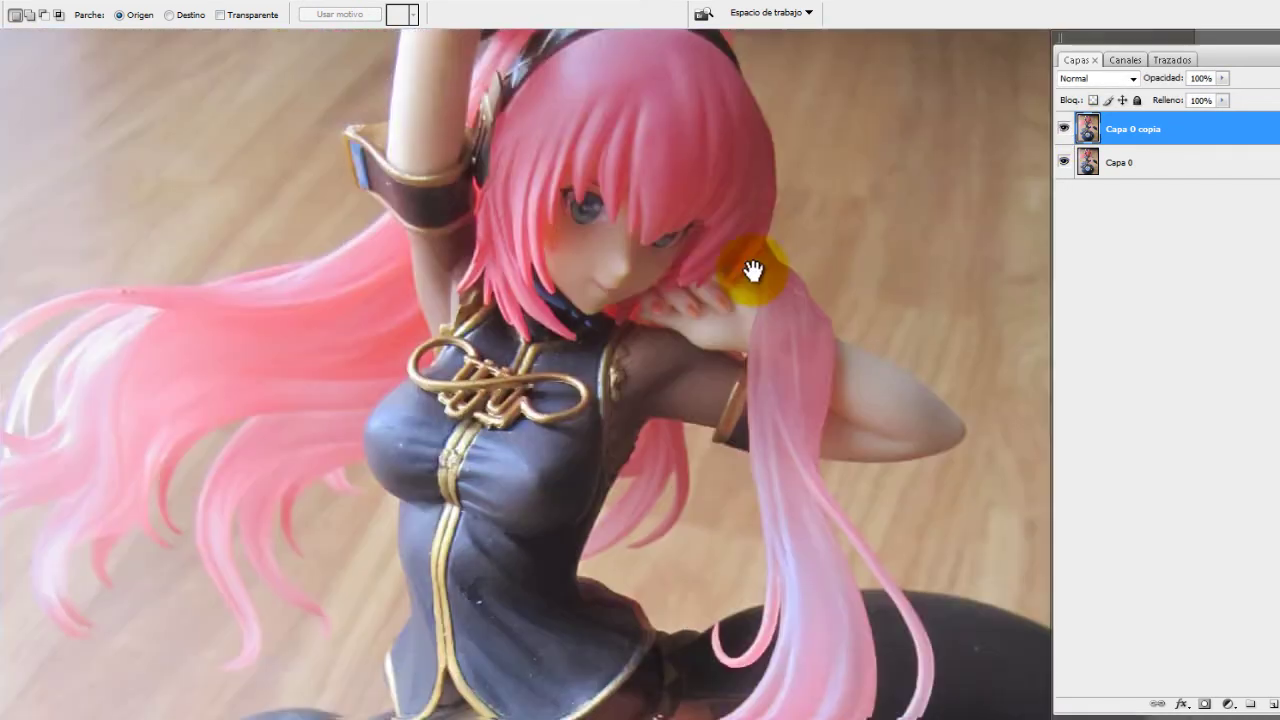
scroll(652, 387, down, 2)
scroll(586, 371, down, 1)
scroll(343, 129, up, 1)
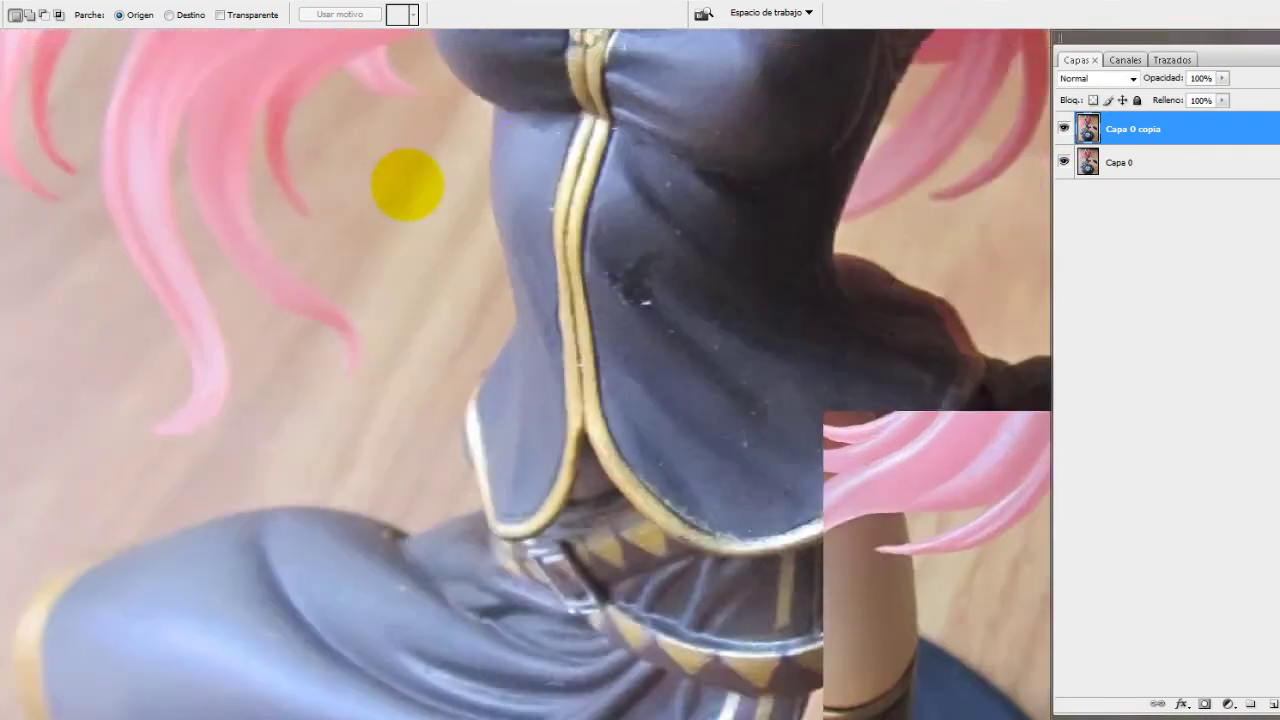
scroll(408, 186, up, 1)
scroll(450, 320, up, 1)
scroll(425, 245, up, 1)
drag(443, 245, 420, 270)
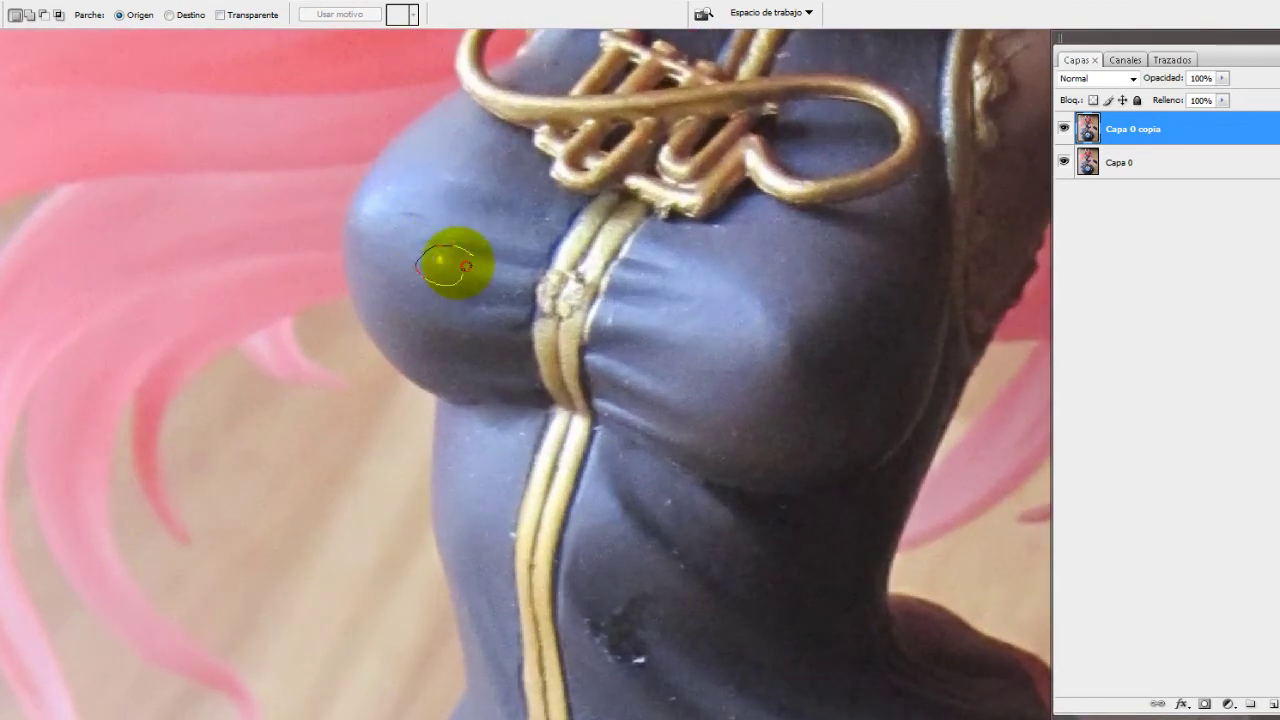
drag(429, 206, 416, 255)
key(ctrl+d)
Patch small spots on the lower jacket edge, dismissing the no-pixels warning
mouse_move(709, 309)
mouse_down()
mouse_move(549, 360)
mouse_move(466, 300)
mouse_up()
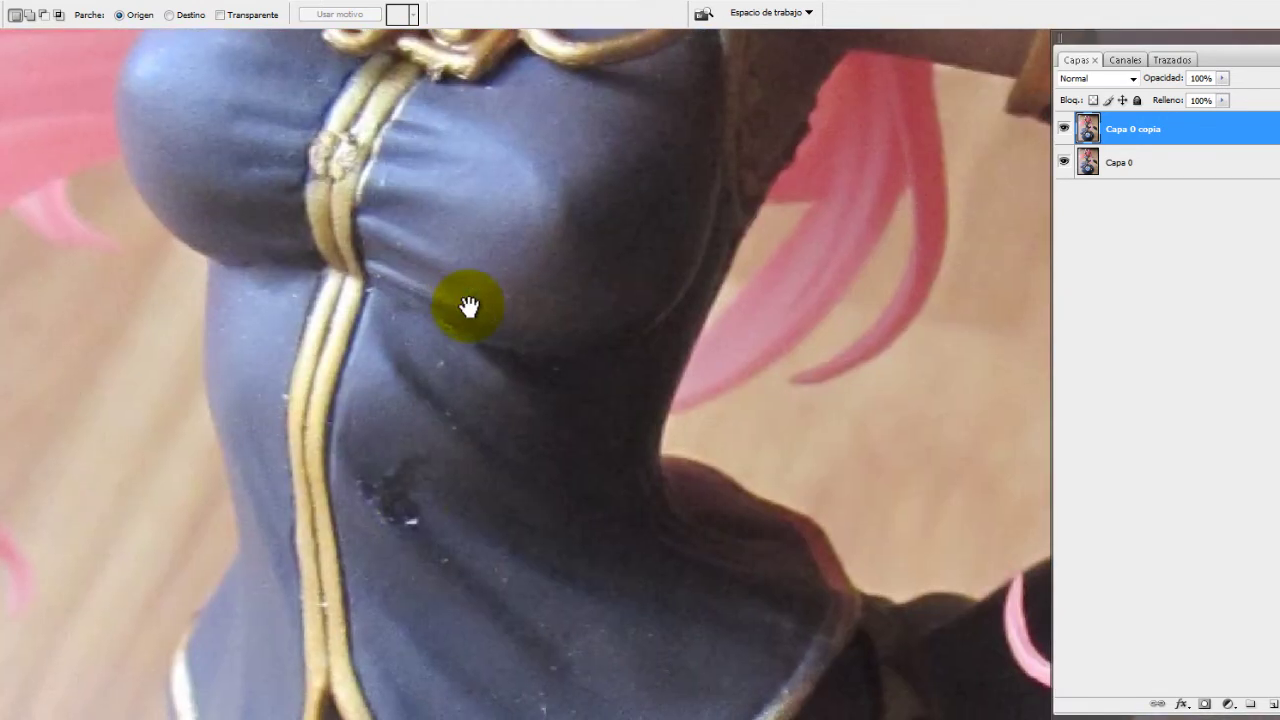
drag(412, 497, 409, 357)
drag(470, 540, 477, 371)
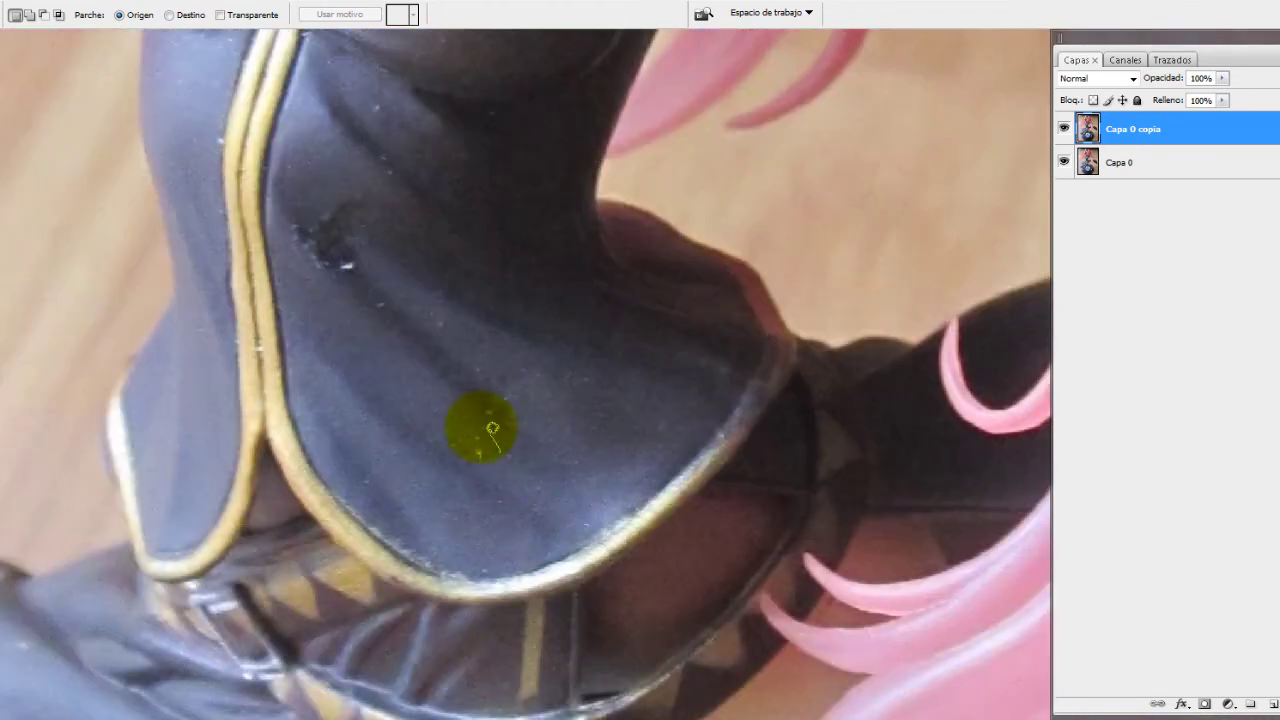
drag(505, 457, 500, 455)
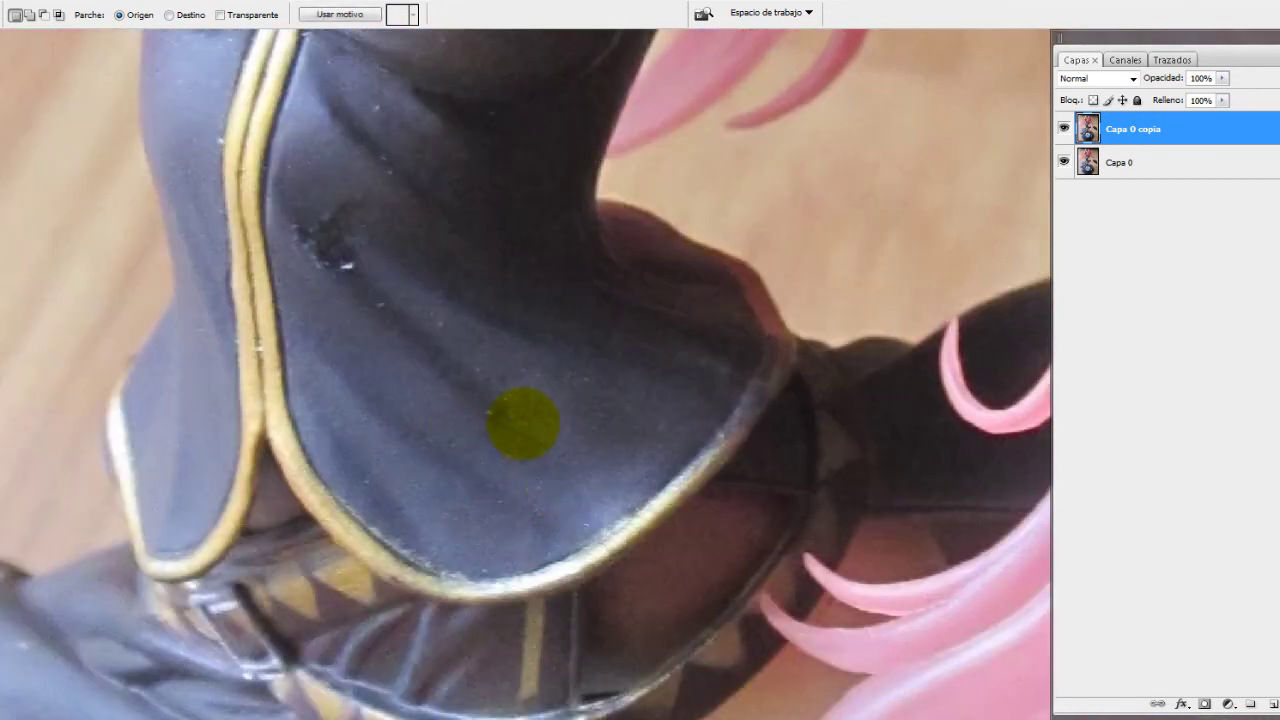
drag(490, 352, 472, 372)
drag(480, 352, 478, 352)
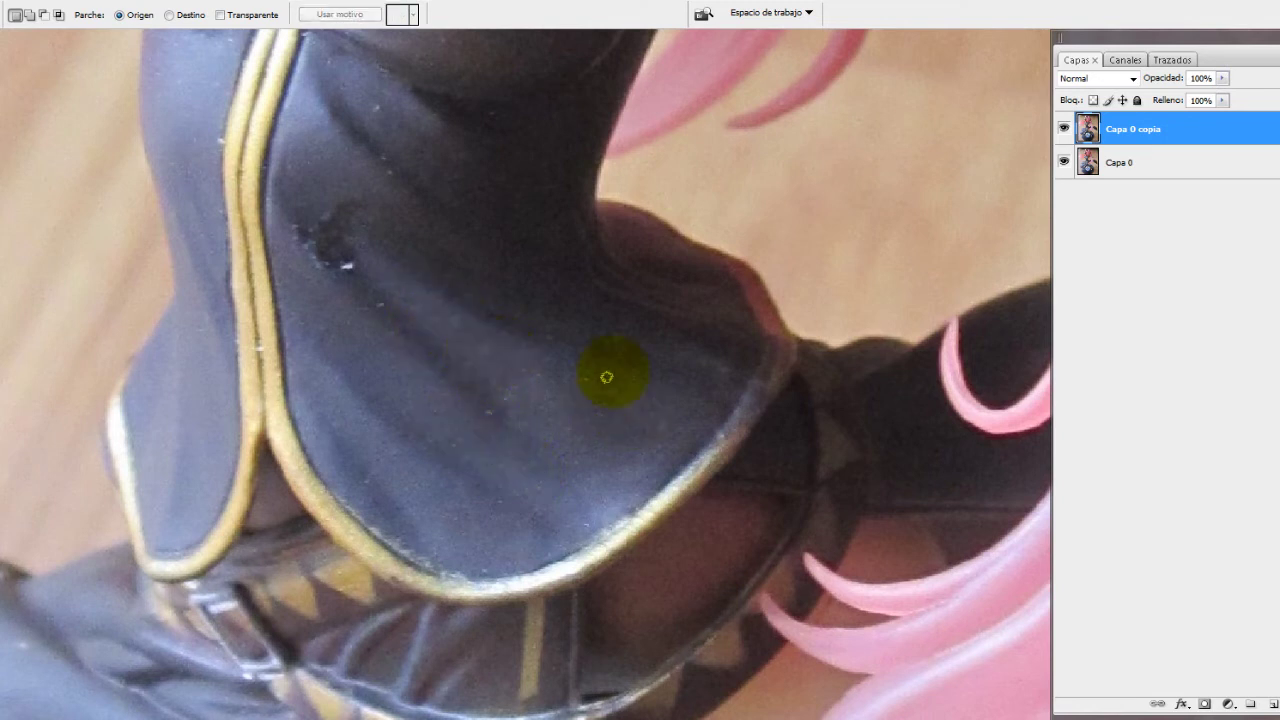
drag(591, 423, 475, 395)
key(Return)
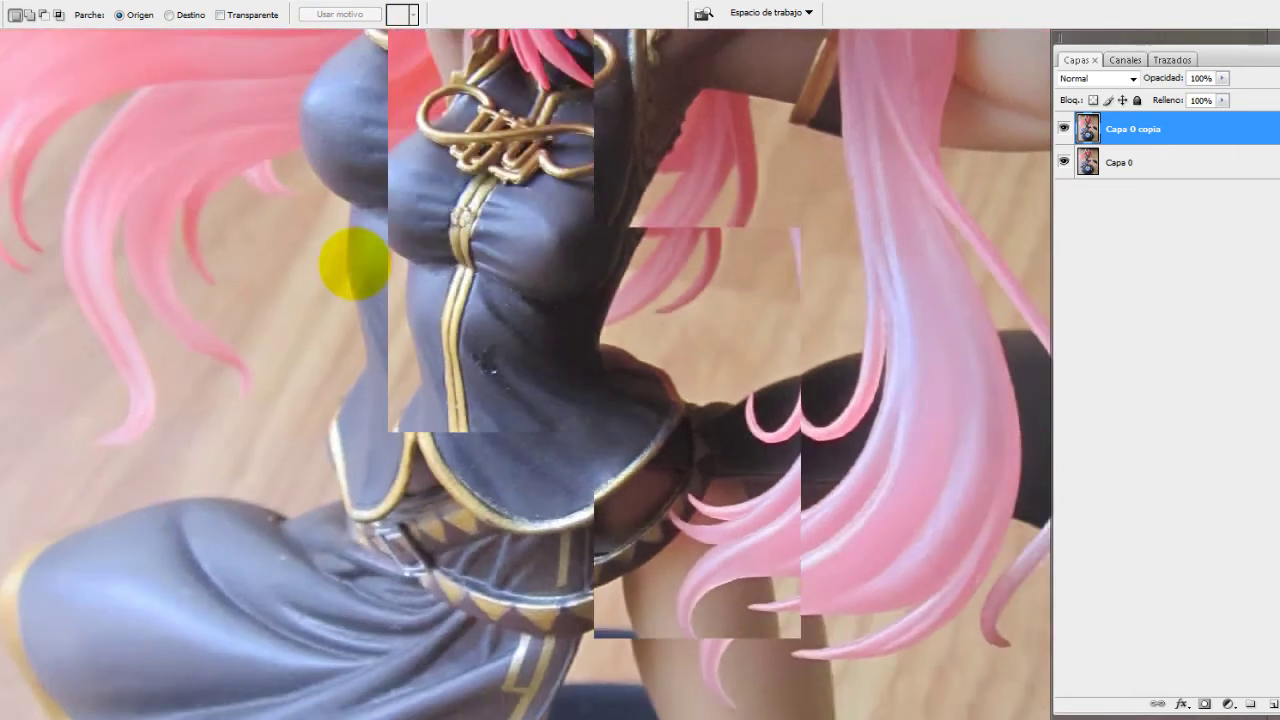
Outline a flaw on the black tail and zoom out to the whole figure
scroll(546, 360, down, 3)
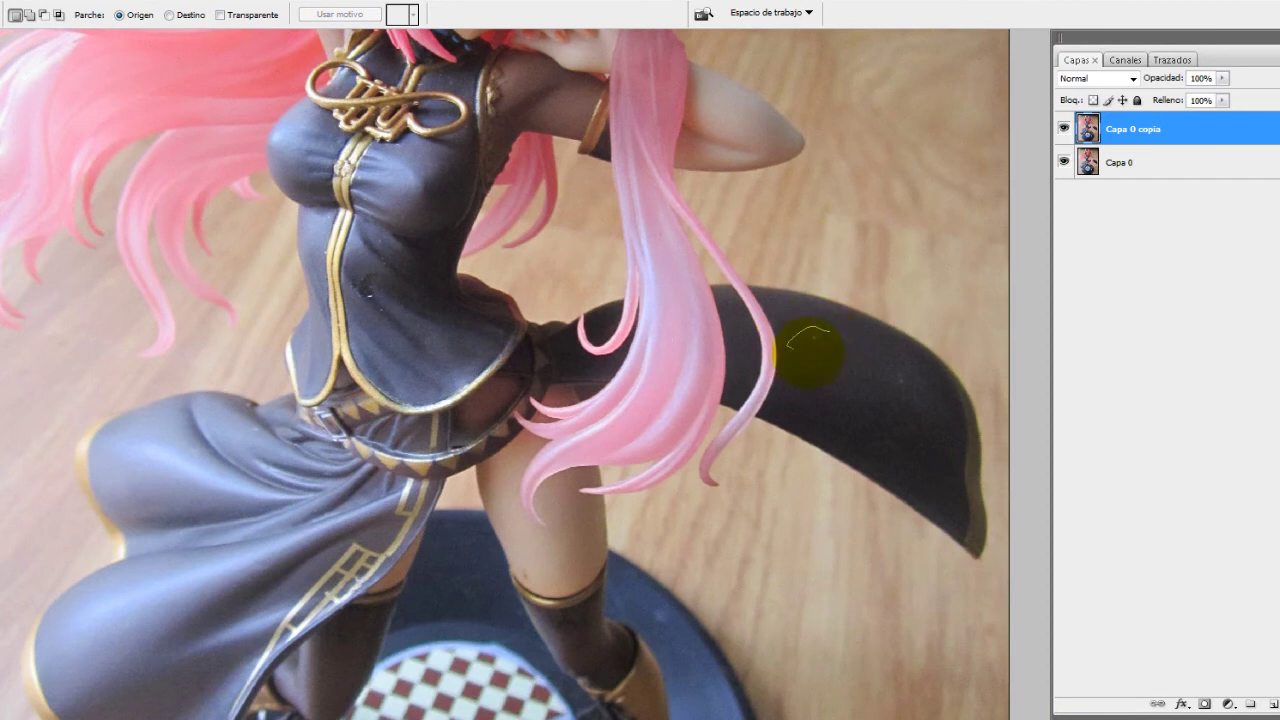
drag(900, 366, 890, 418)
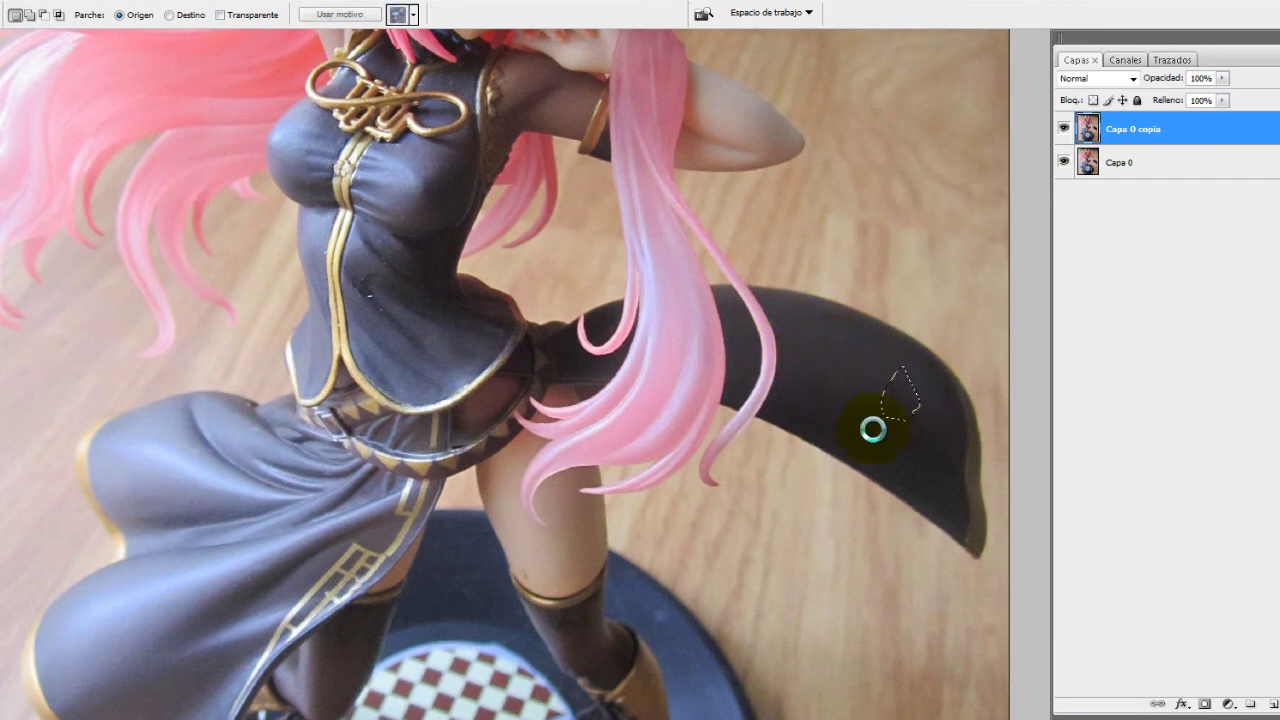
key(ctrl+minus)
key(ctrl+minus)
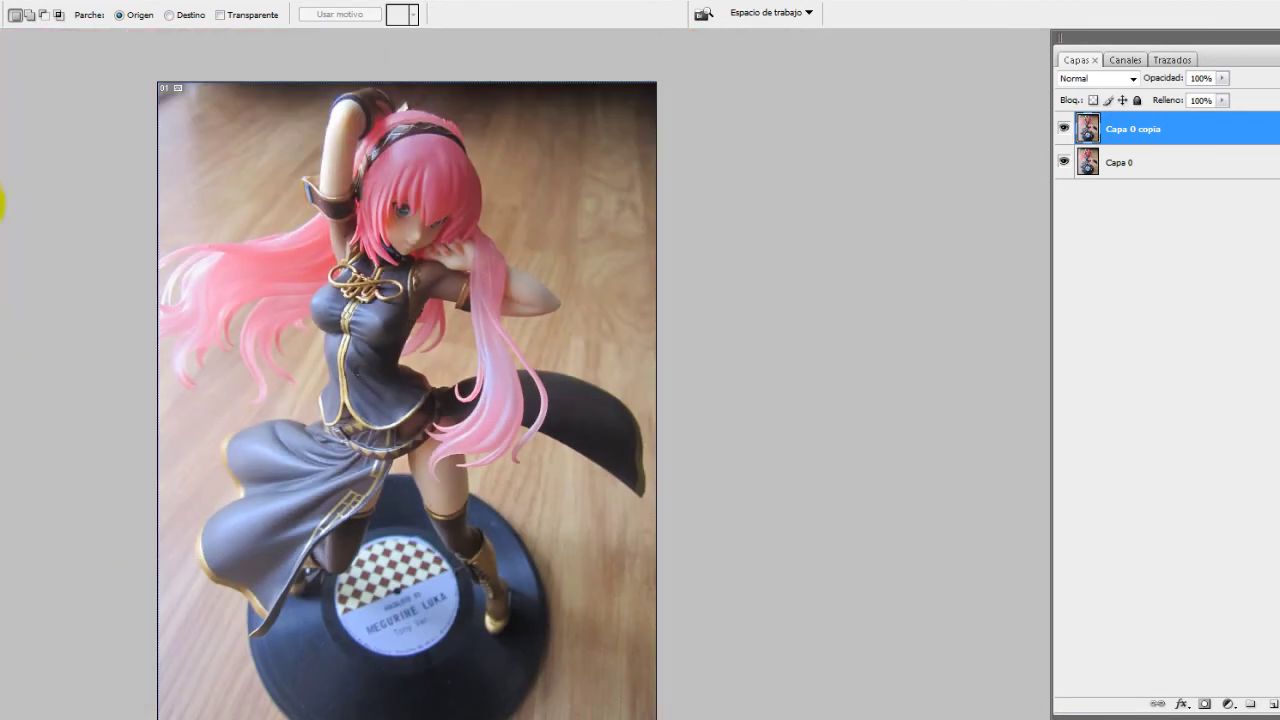
Paint over the chest and hair with a large soft brush to deepen their colour
key(b)
scroll(468, 225, up, 1)
scroll(440, 228, up, 1)
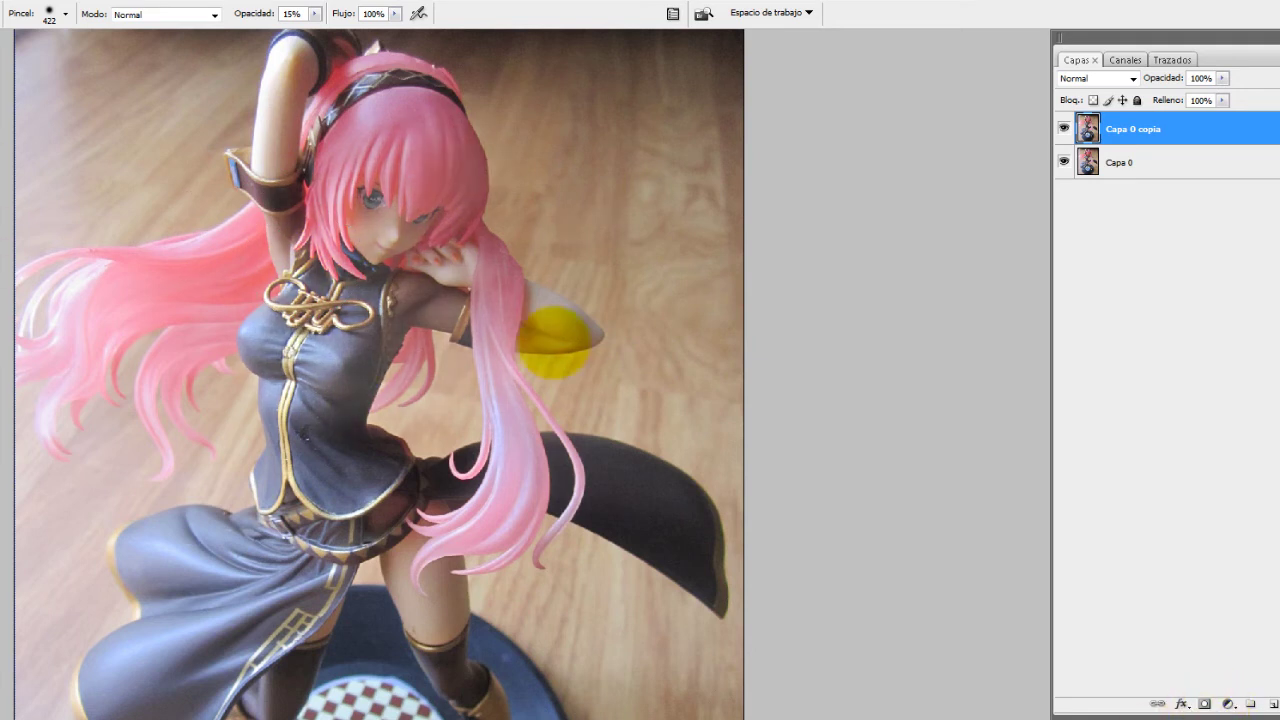
drag(352, 378, 43, 266)
Set the Clone Stamp brush to about 40 px with 28% hardness
key(s)
scroll(514, 286, up, 3)
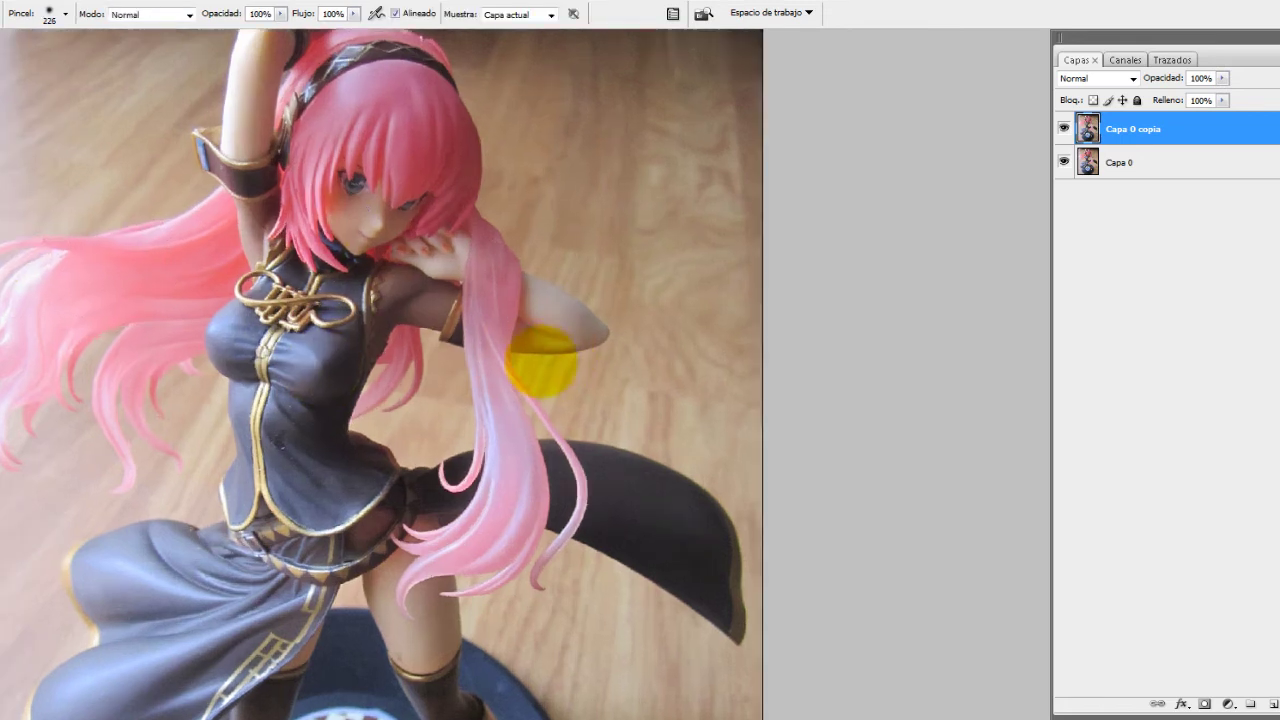
drag(320, 408, 645, 262)
right_click(558, 425)
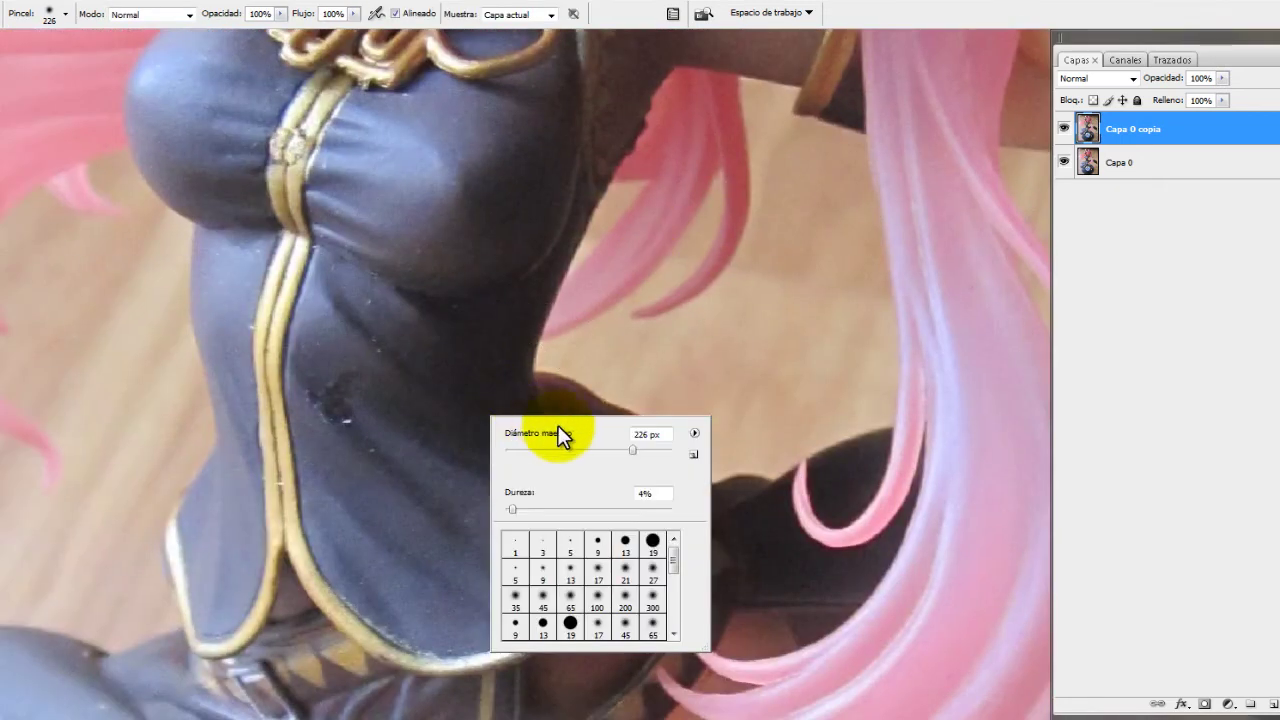
drag(633, 449, 539, 450)
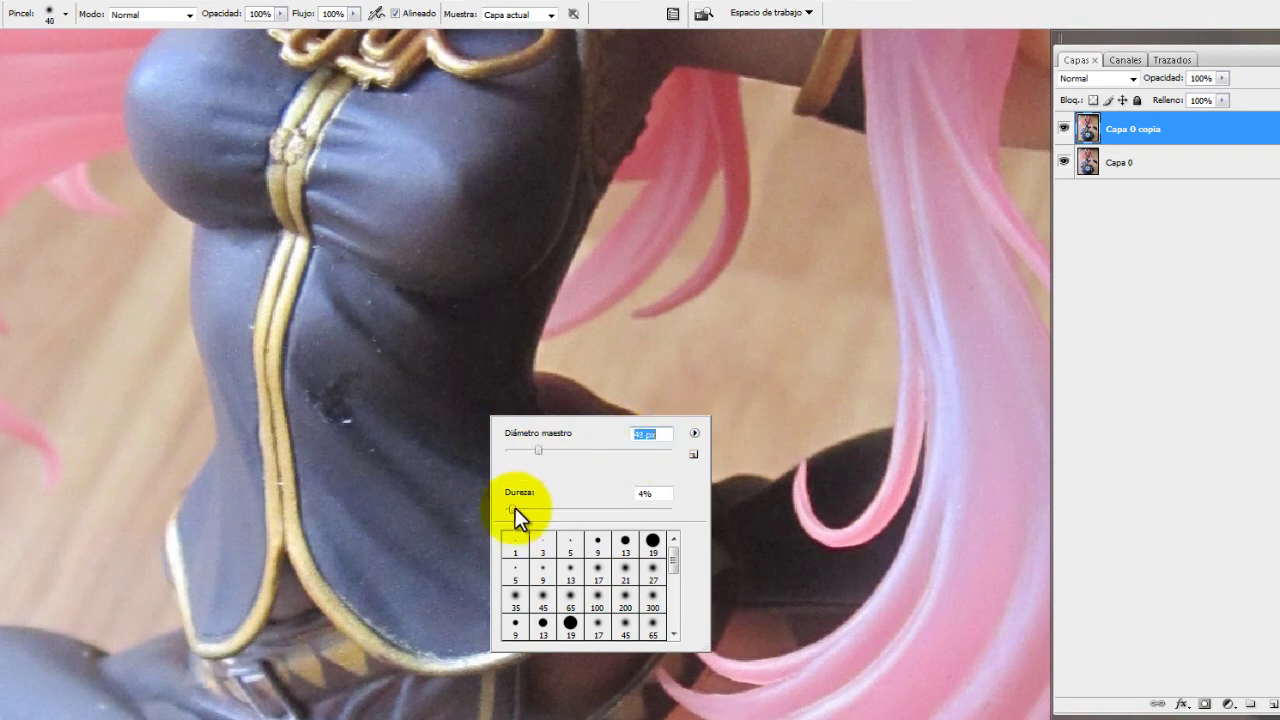
drag(513, 509, 596, 510)
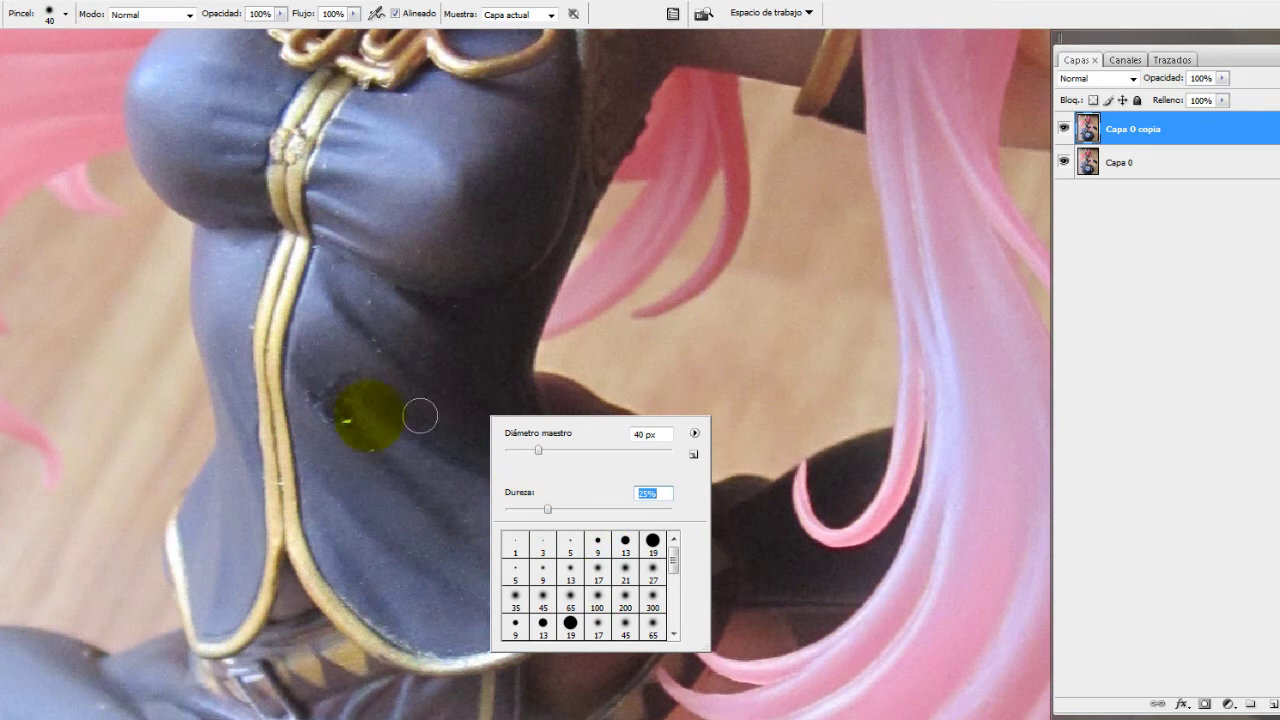
drag(548, 507, 552, 514)
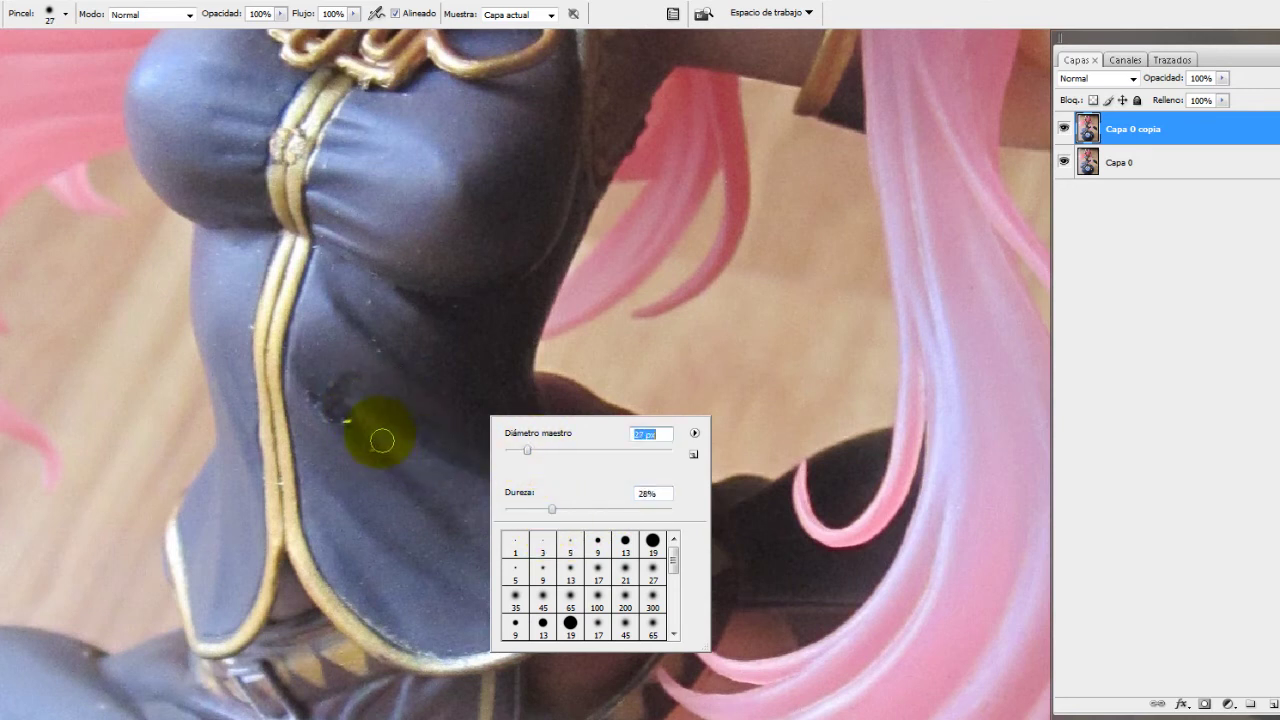
key(Return)
Clone over the dark waist blemish and crease spots at 16% hardness, then compare with the original
scroll(374, 421, up, 3)
drag(374, 421, 432, 336)
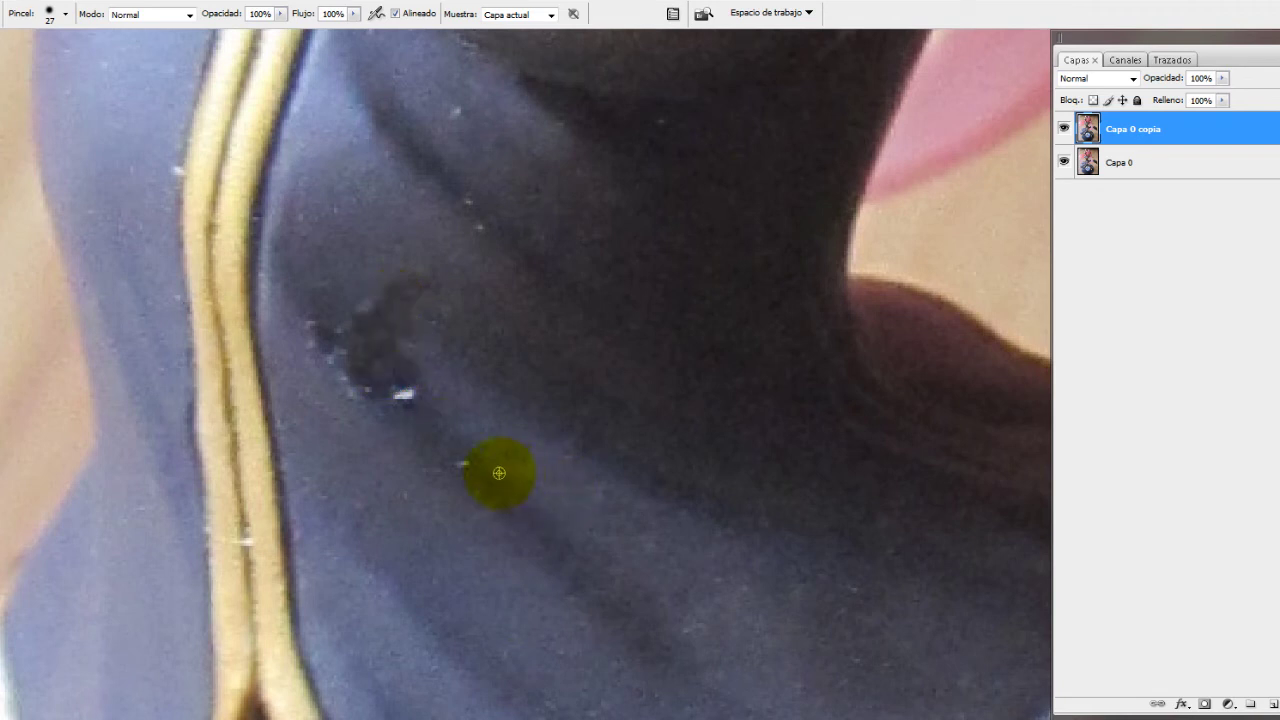
right_click(504, 440)
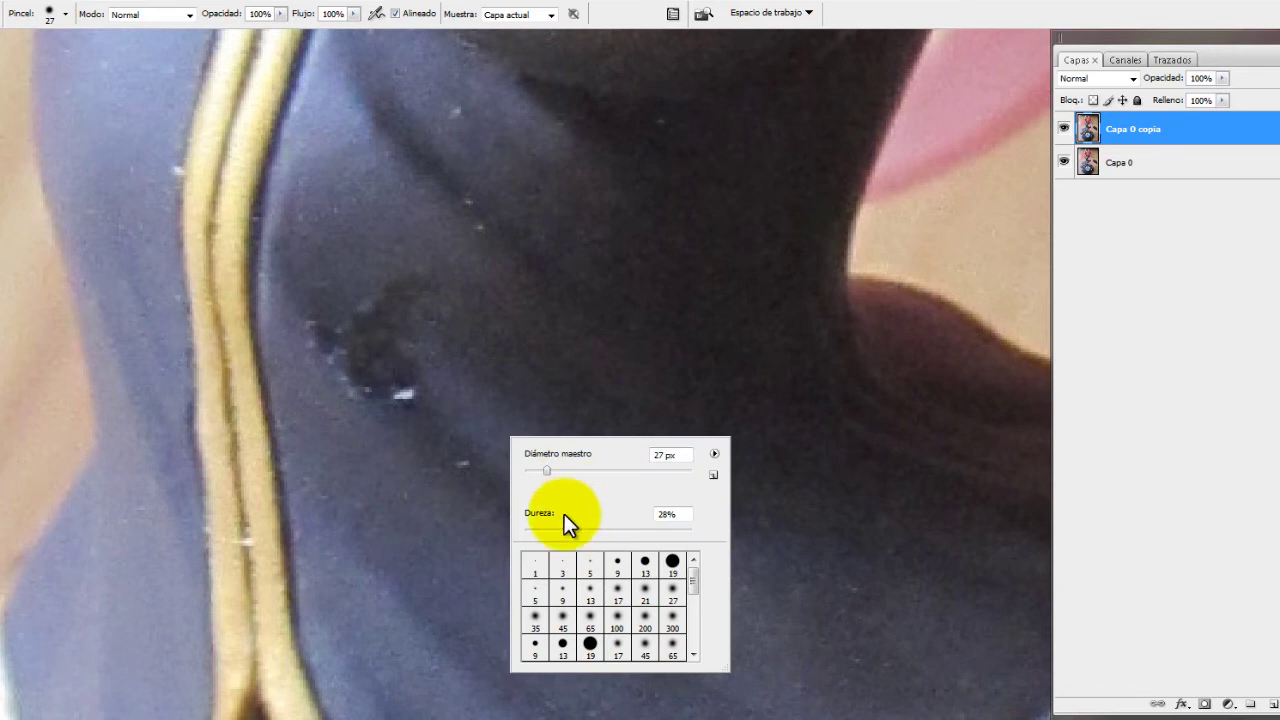
click(490, 466)
mouse_move(424, 398)
mouse_down()
mouse_move(377, 343)
mouse_move(380, 314)
mouse_move(408, 363)
mouse_move(543, 459)
mouse_up()
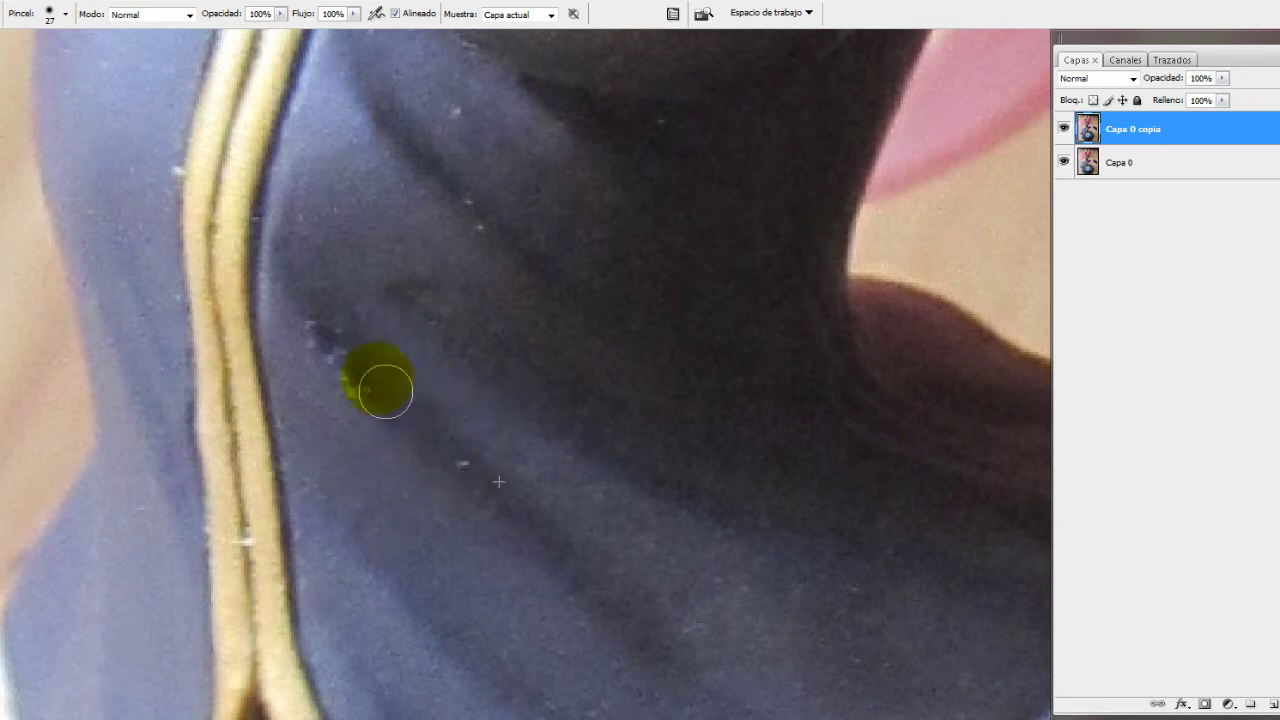
drag(441, 400, 297, 294)
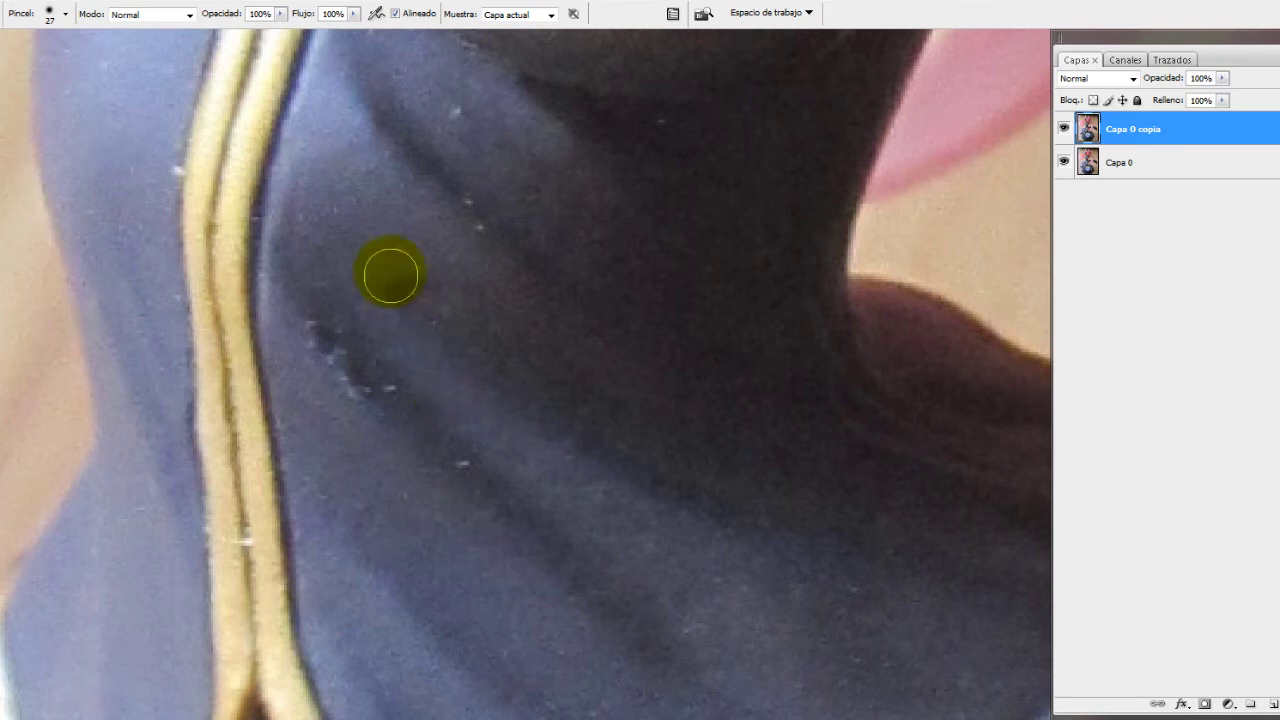
key(ctrl+minus)
key(ctrl+minus)
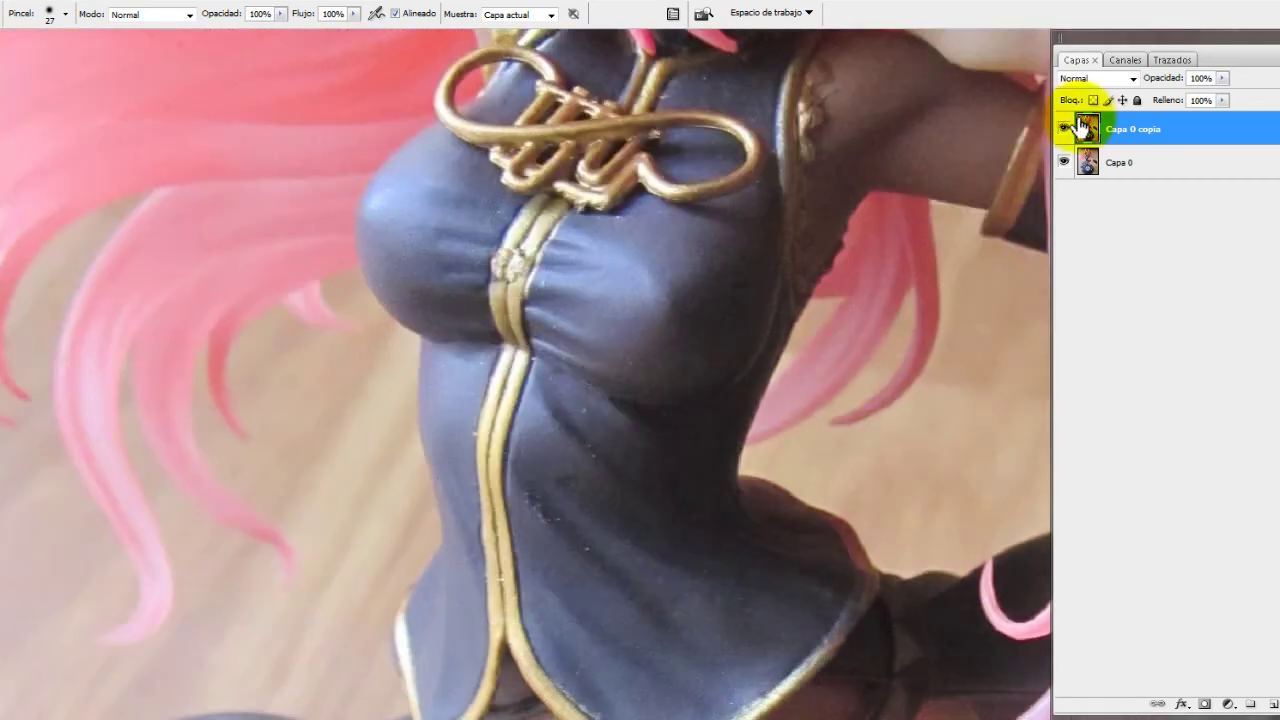
click(1063, 129)
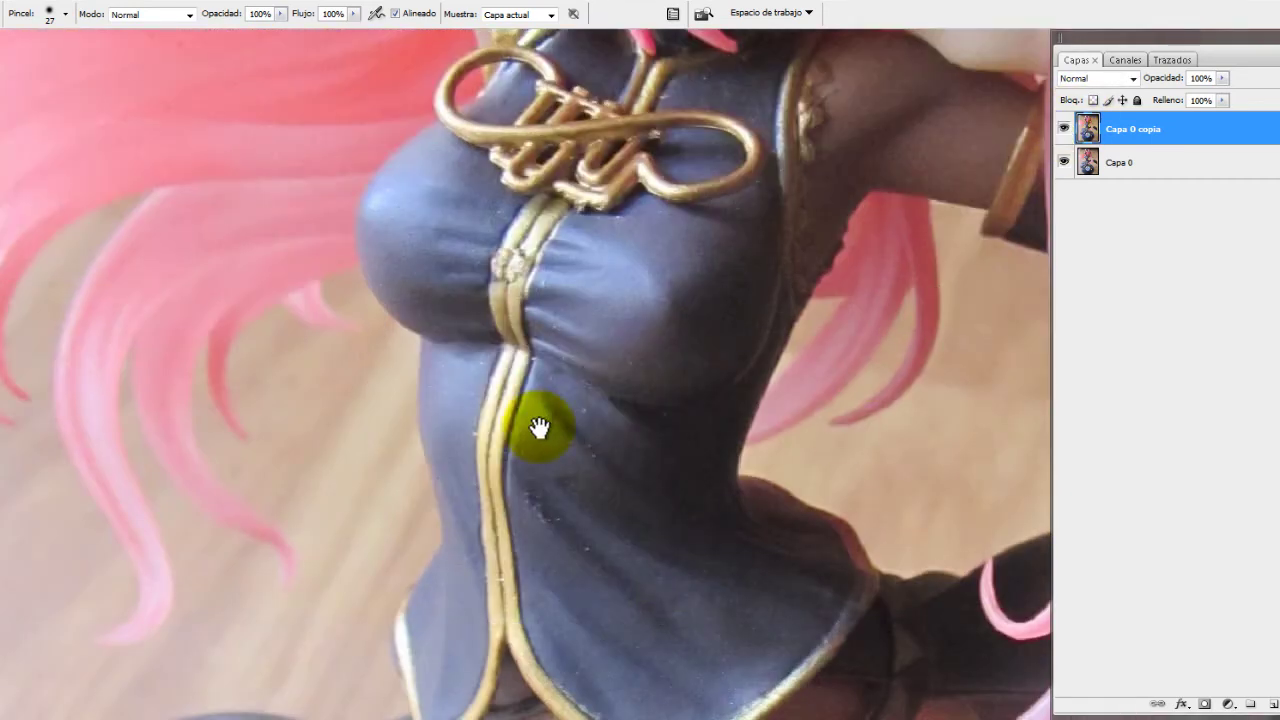
key(ctrl+plus)
key(ctrl+plus)
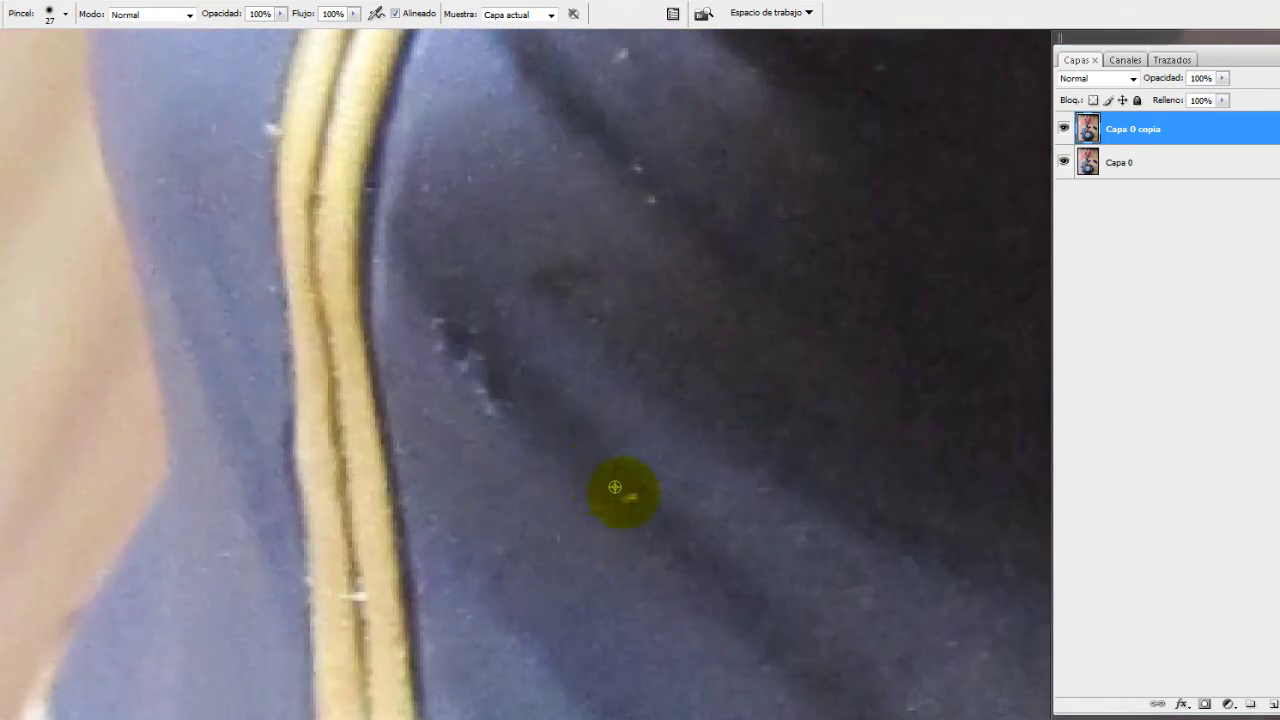
Clone over the white specks on the fabric beside the seam and crease
drag(534, 386, 600, 486)
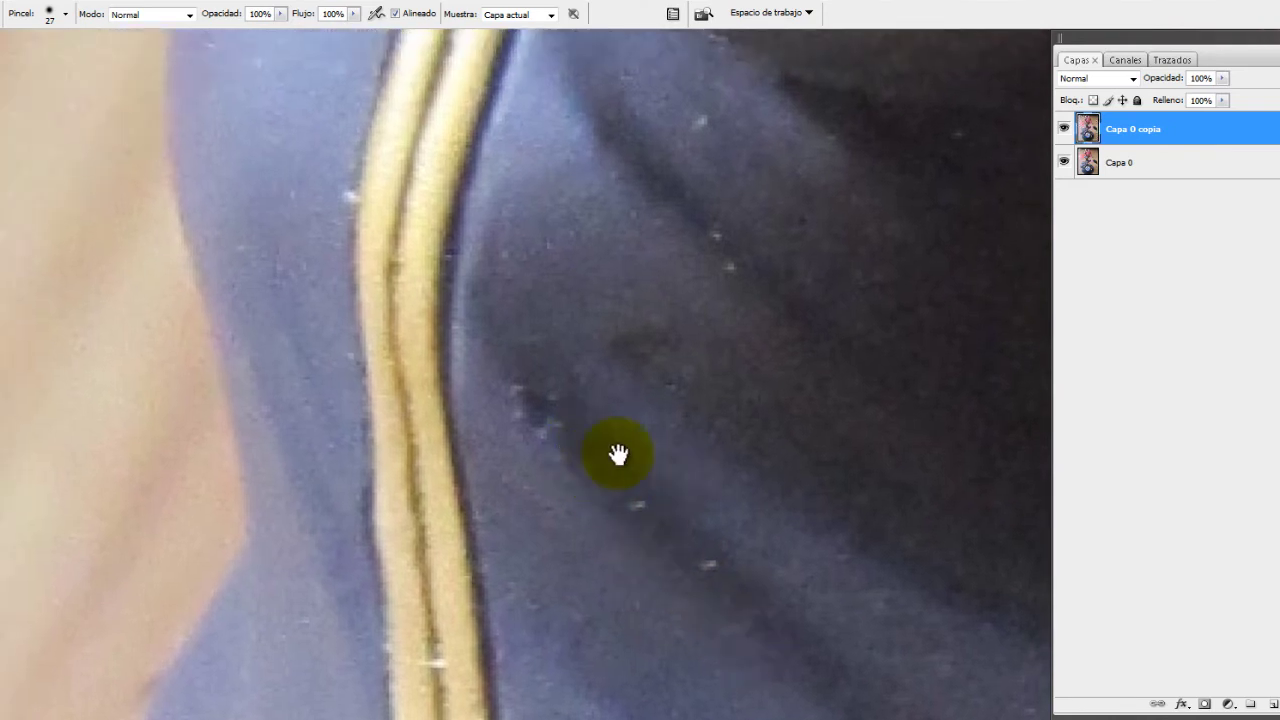
drag(518, 432, 530, 456)
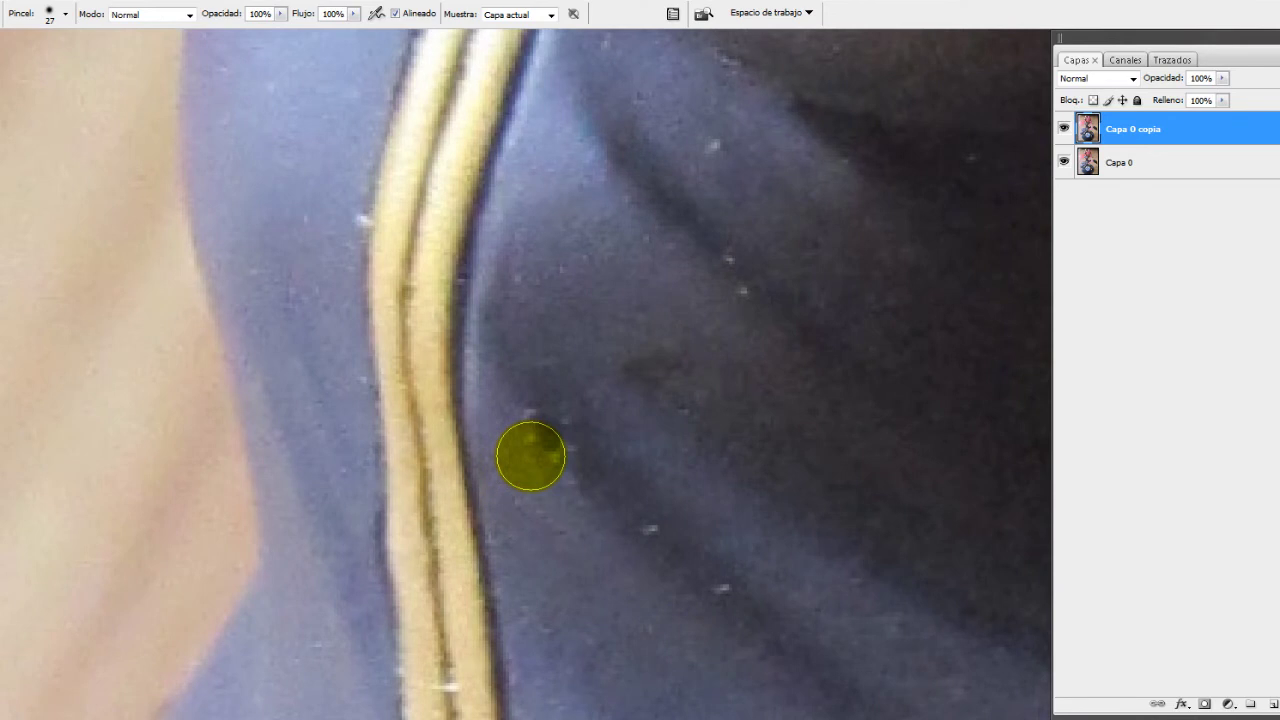
drag(588, 450, 586, 406)
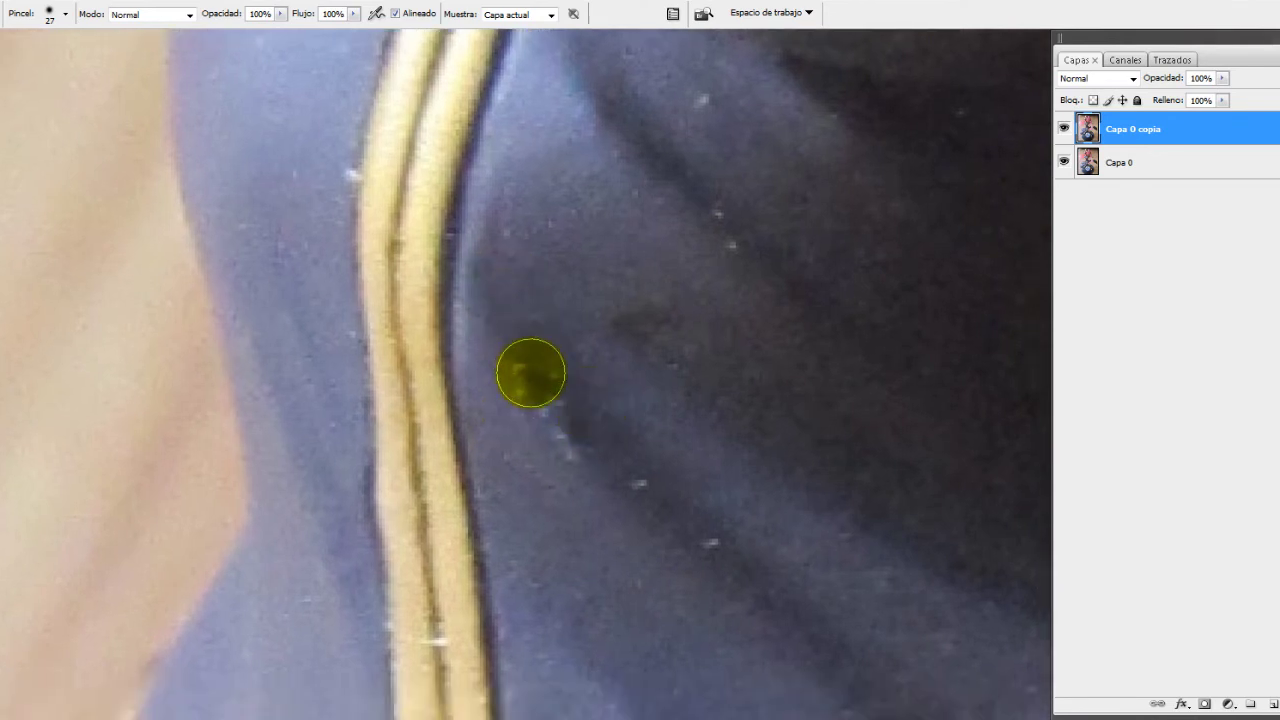
drag(531, 371, 561, 413)
Pan across the dress fabric and down to the skirt and legs to check for specks
drag(640, 449, 608, 405)
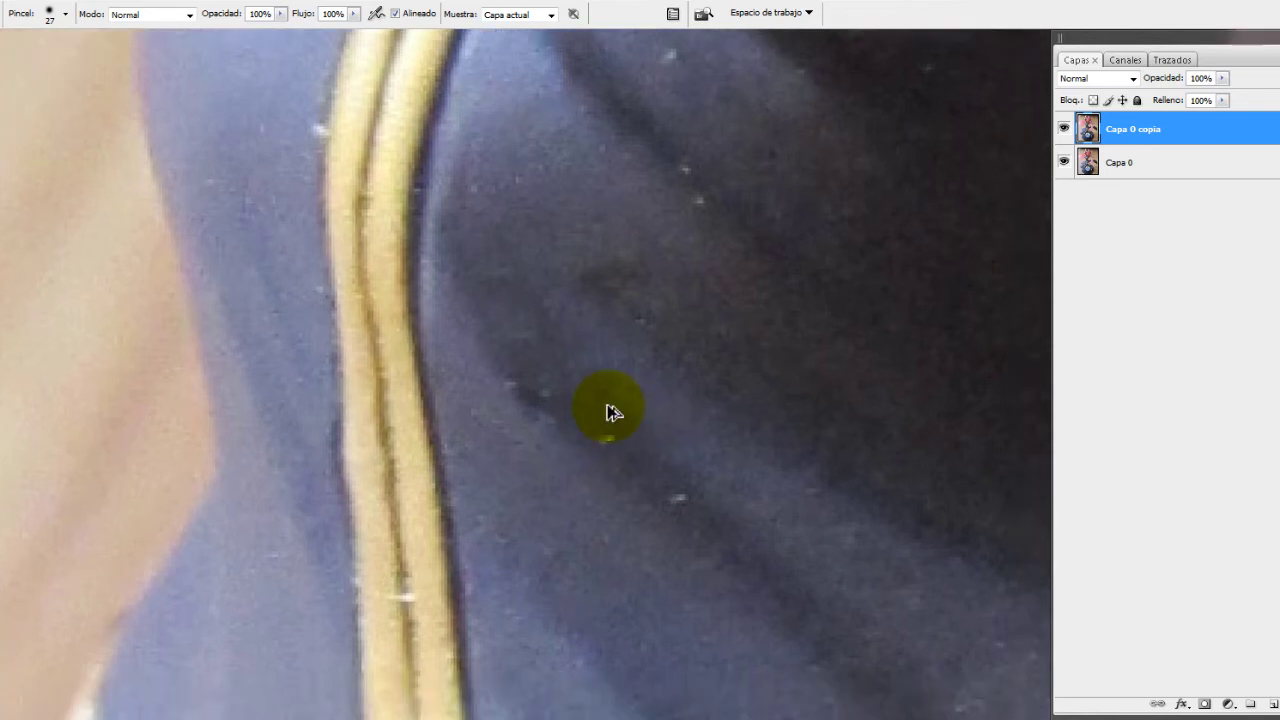
mouse_move(646, 466)
mouse_down()
mouse_move(650, 393)
mouse_move(500, 449)
mouse_up()
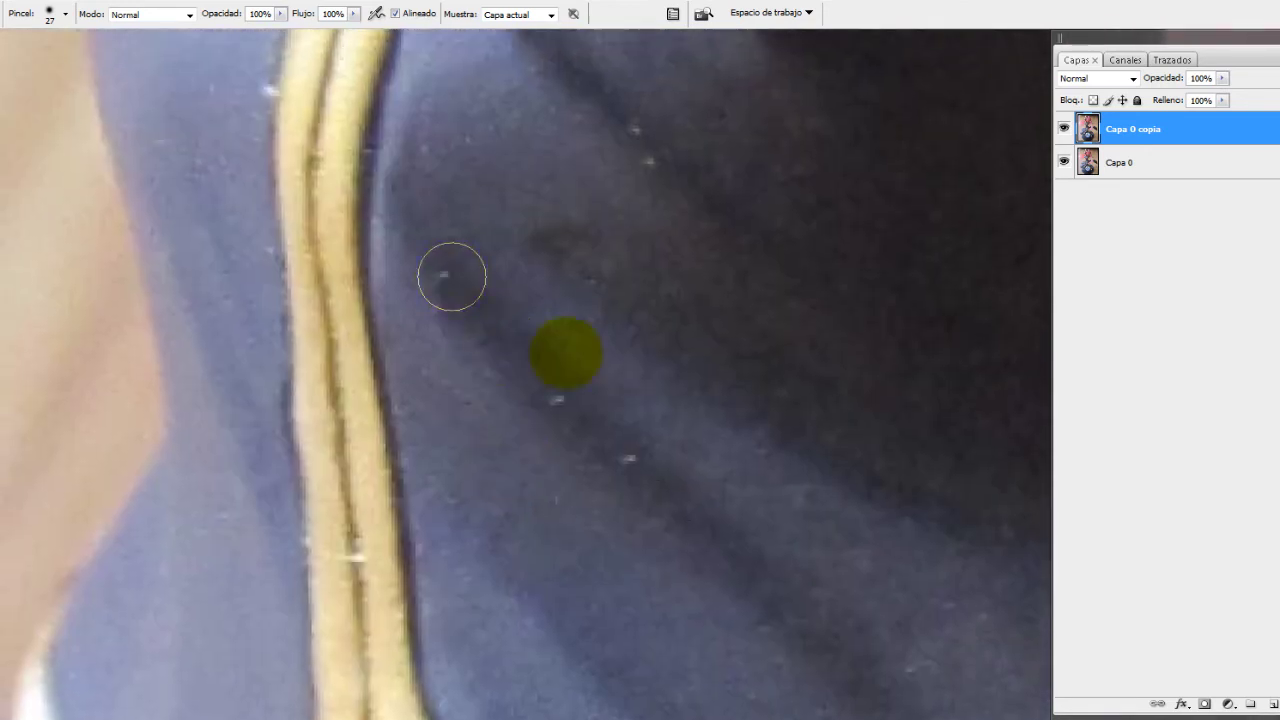
drag(471, 320, 499, 354)
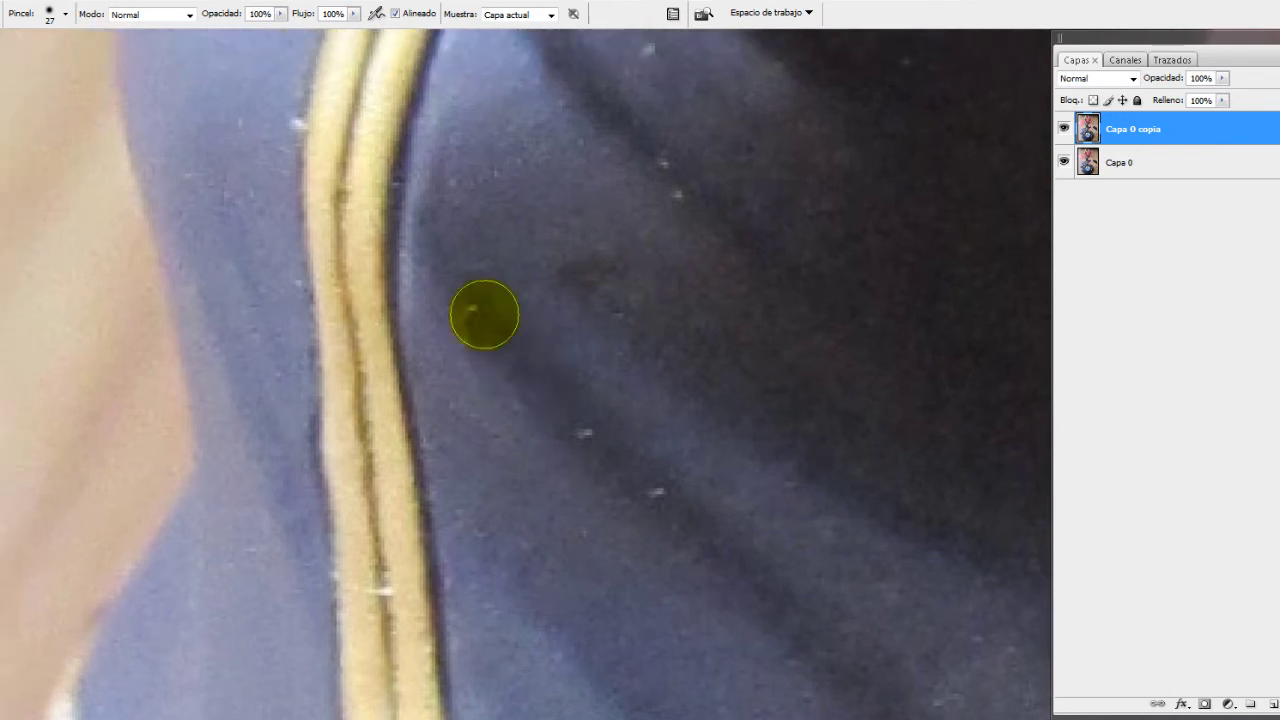
drag(592, 354, 586, 340)
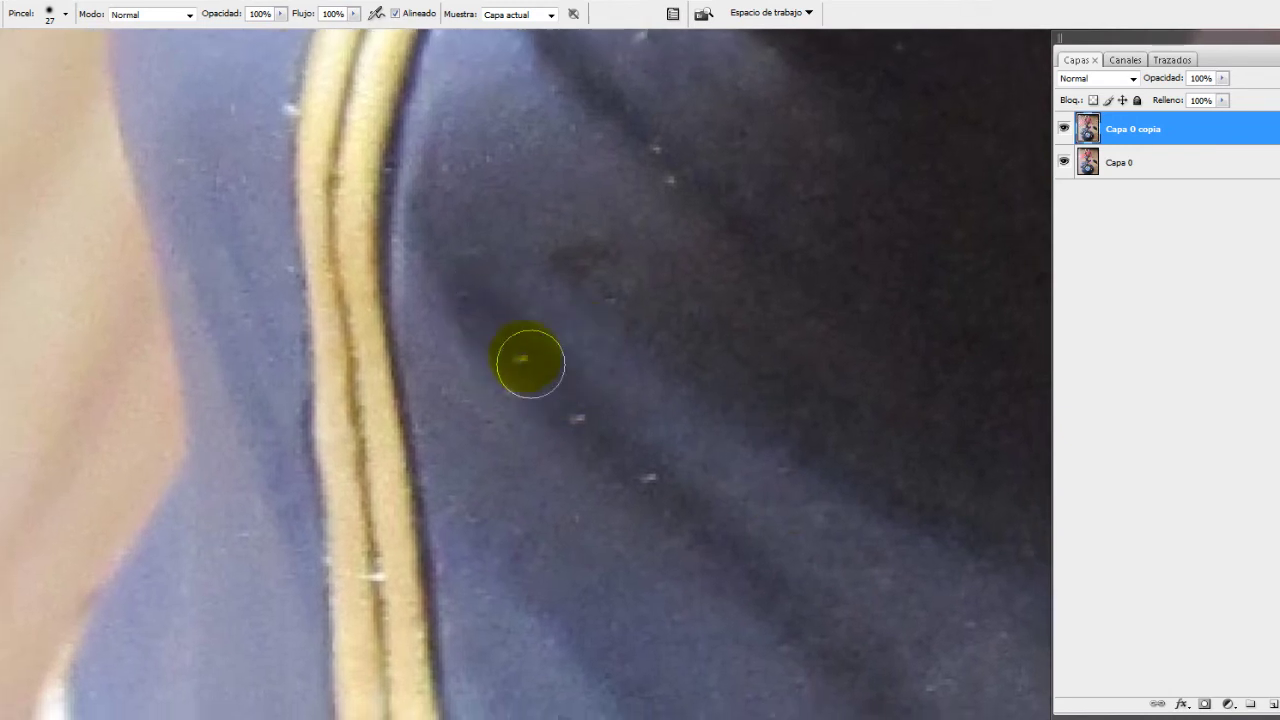
scroll(666, 463, down, 5)
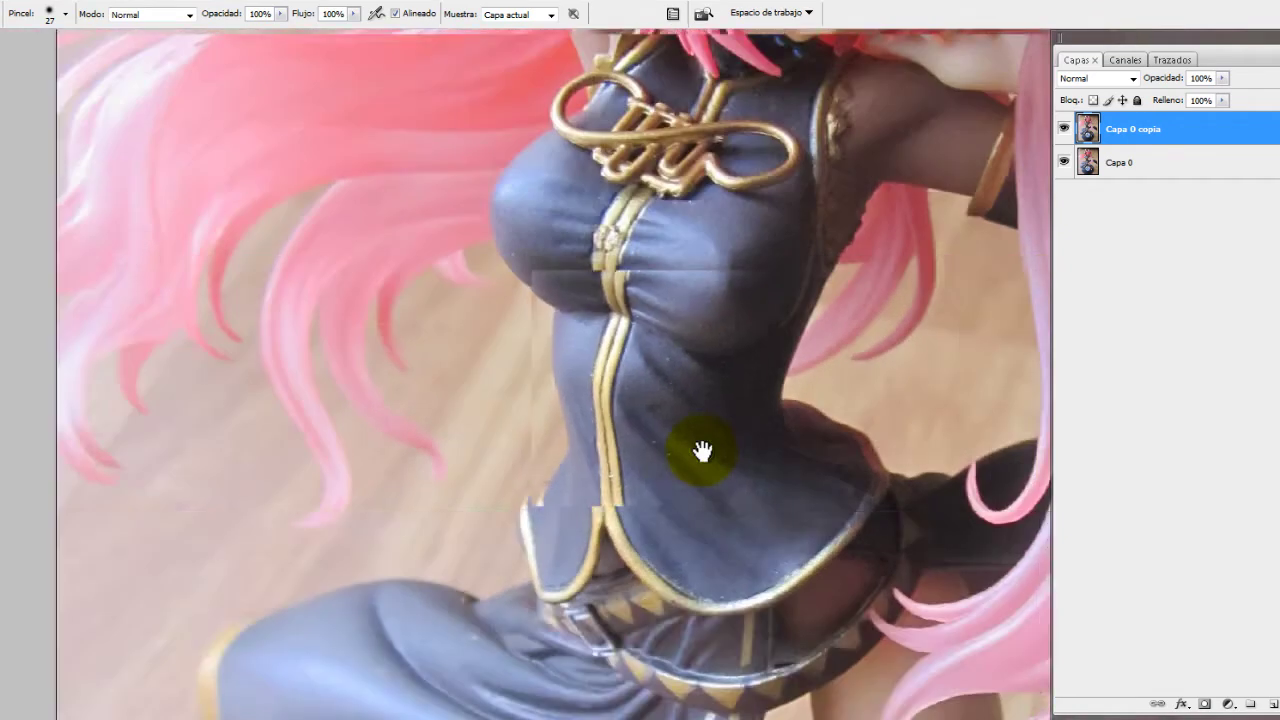
drag(702, 452, 194, 371)
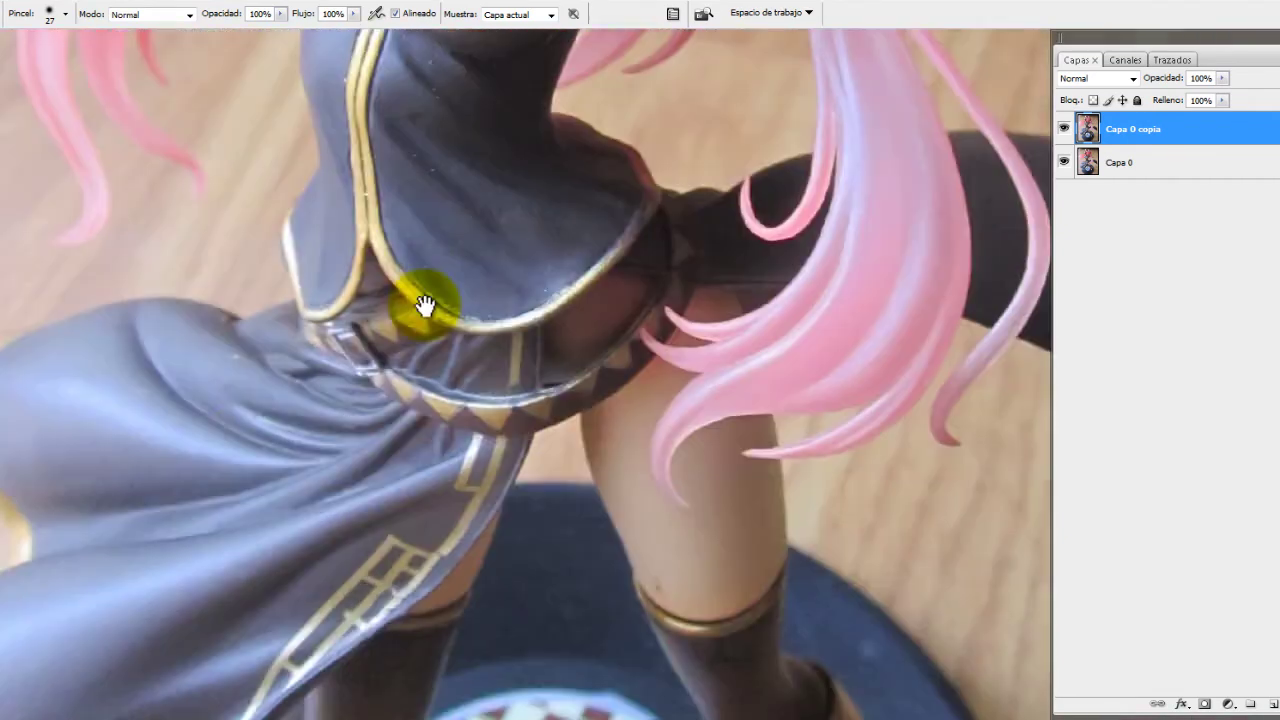
scroll(380, 294, up, 2)
scroll(380, 294, up, 2)
scroll(383, 302, up, 2)
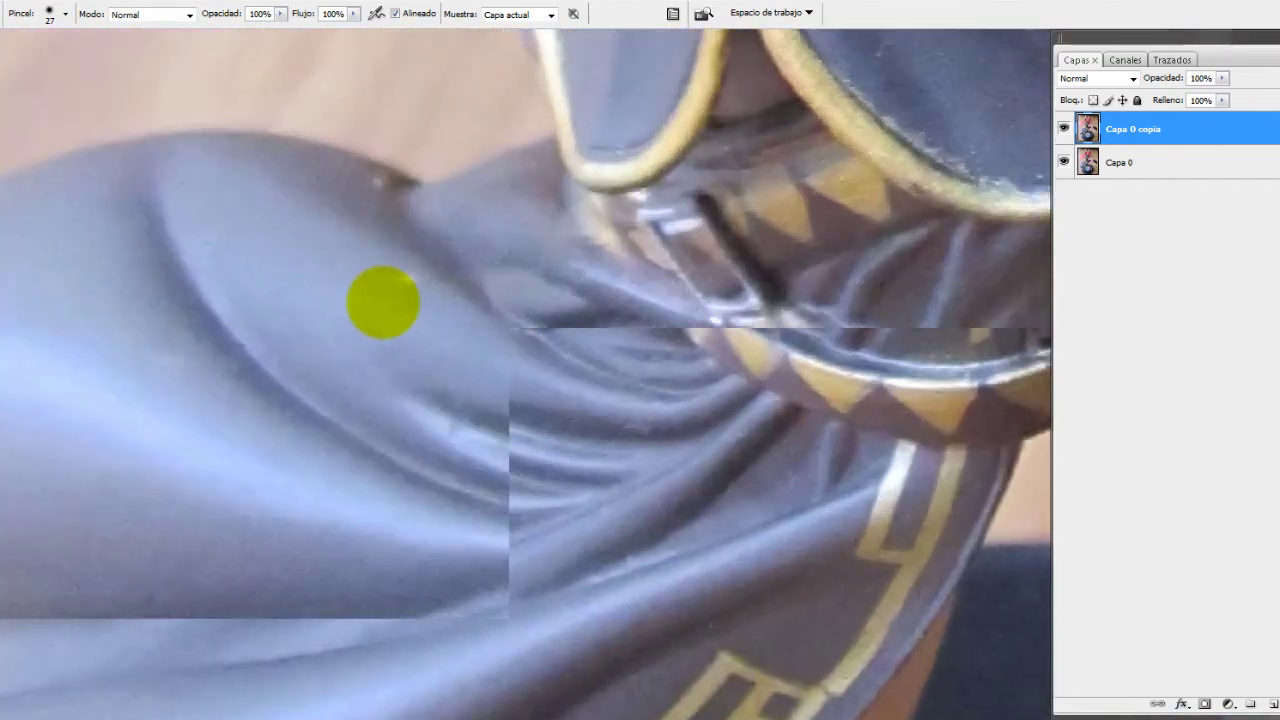
scroll(386, 266, up, 2)
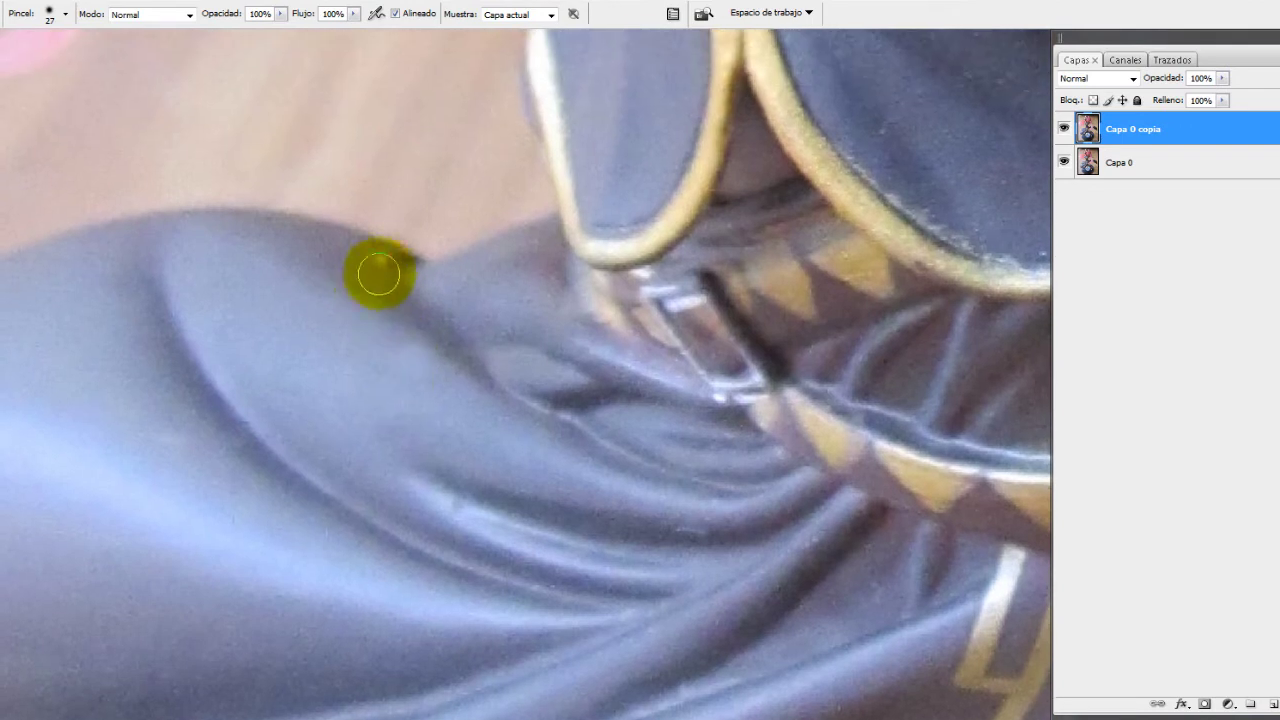
scroll(357, 334, up, 1)
scroll(543, 380, down, 2)
scroll(543, 380, down, 1)
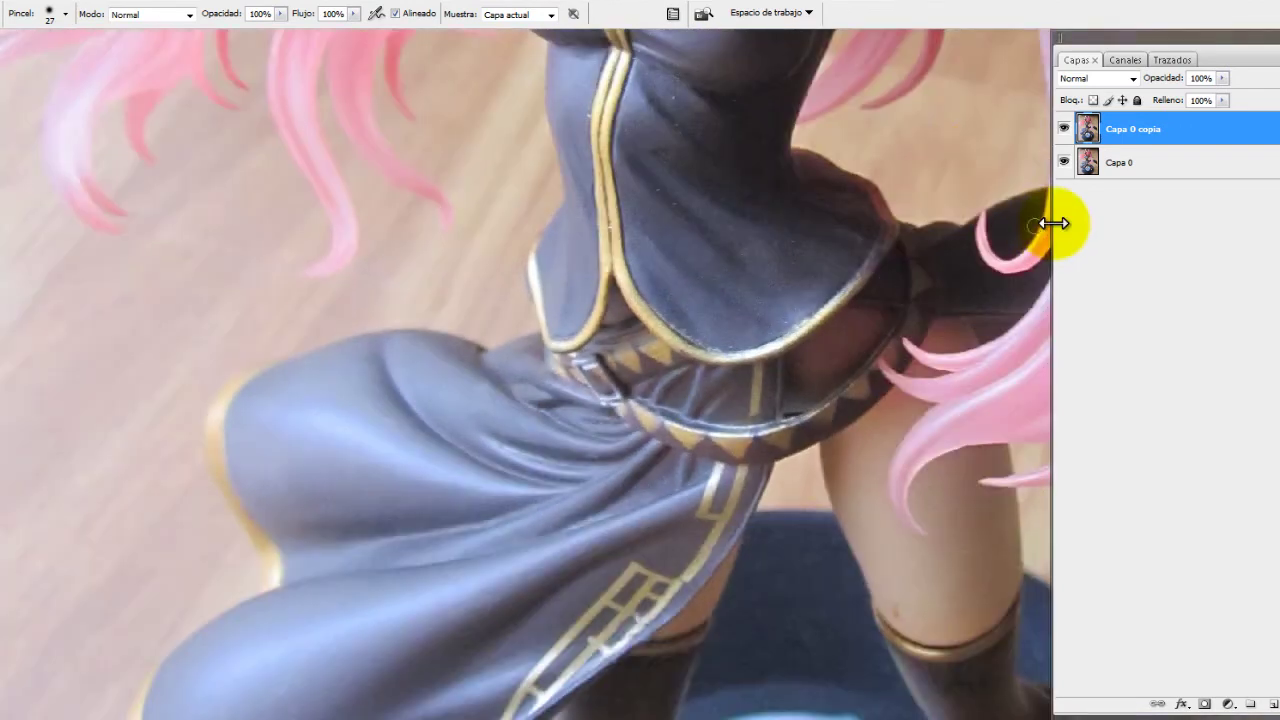
click(1063, 128)
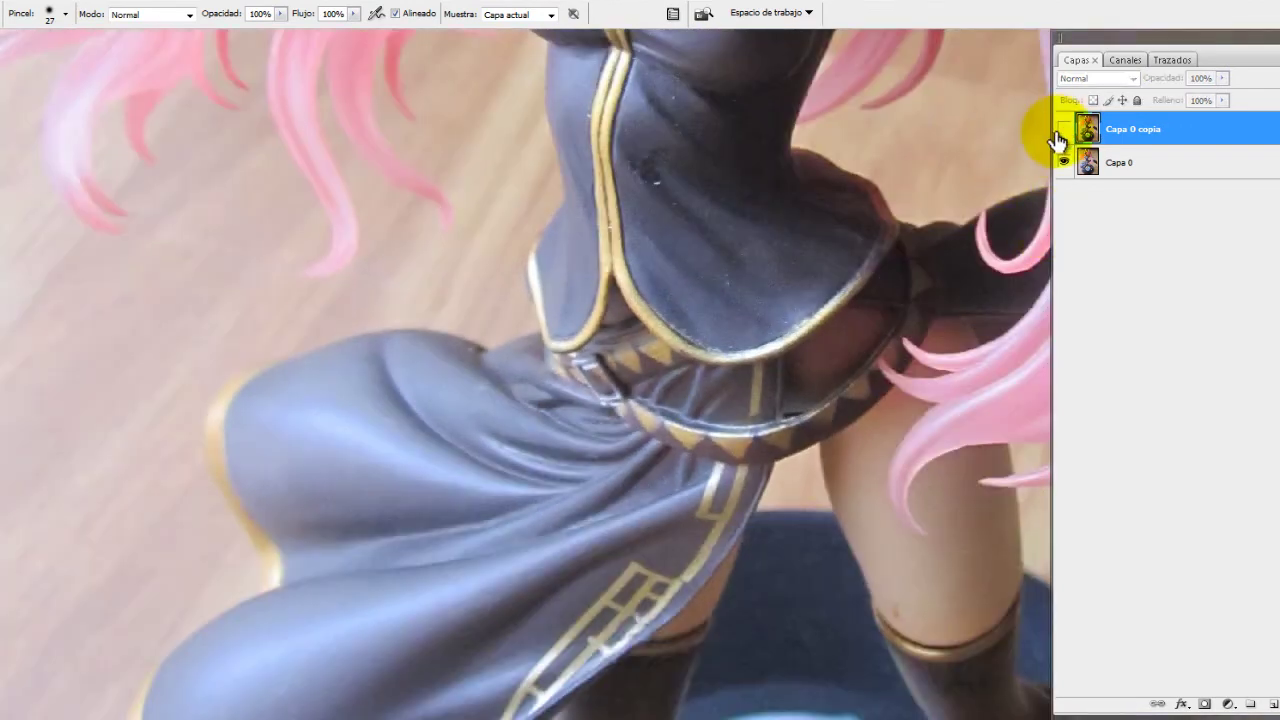
click(1062, 130)
scroll(323, 408, down, 3)
scroll(380, 423, down, 2)
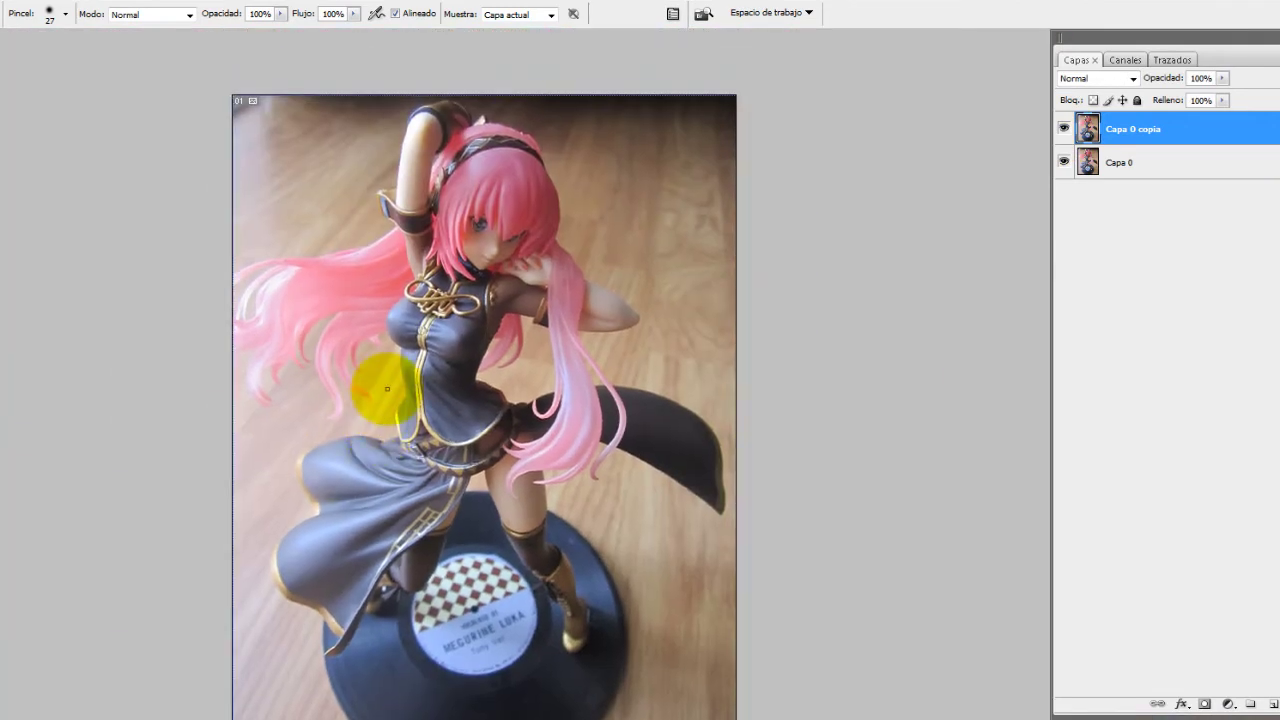
scroll(395, 360, down, 1)
scroll(423, 309, down, 1)
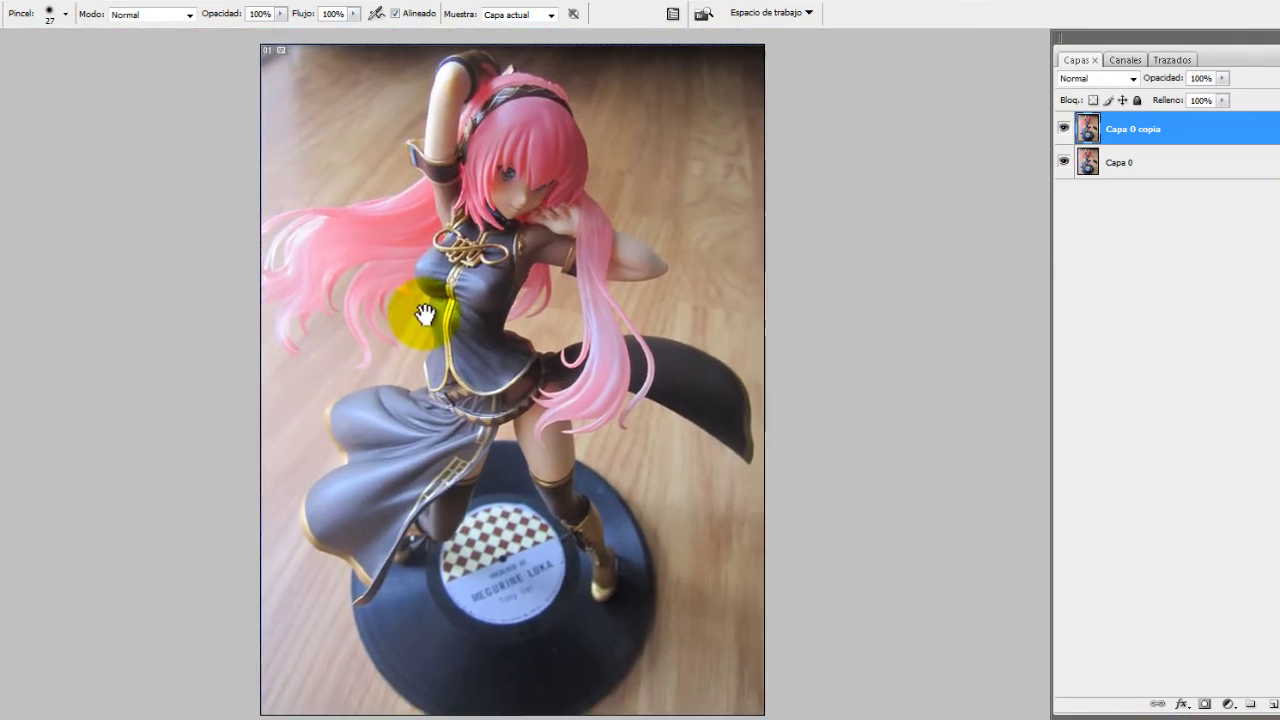
scroll(427, 306, down, 1)
scroll(425, 305, down, 1)
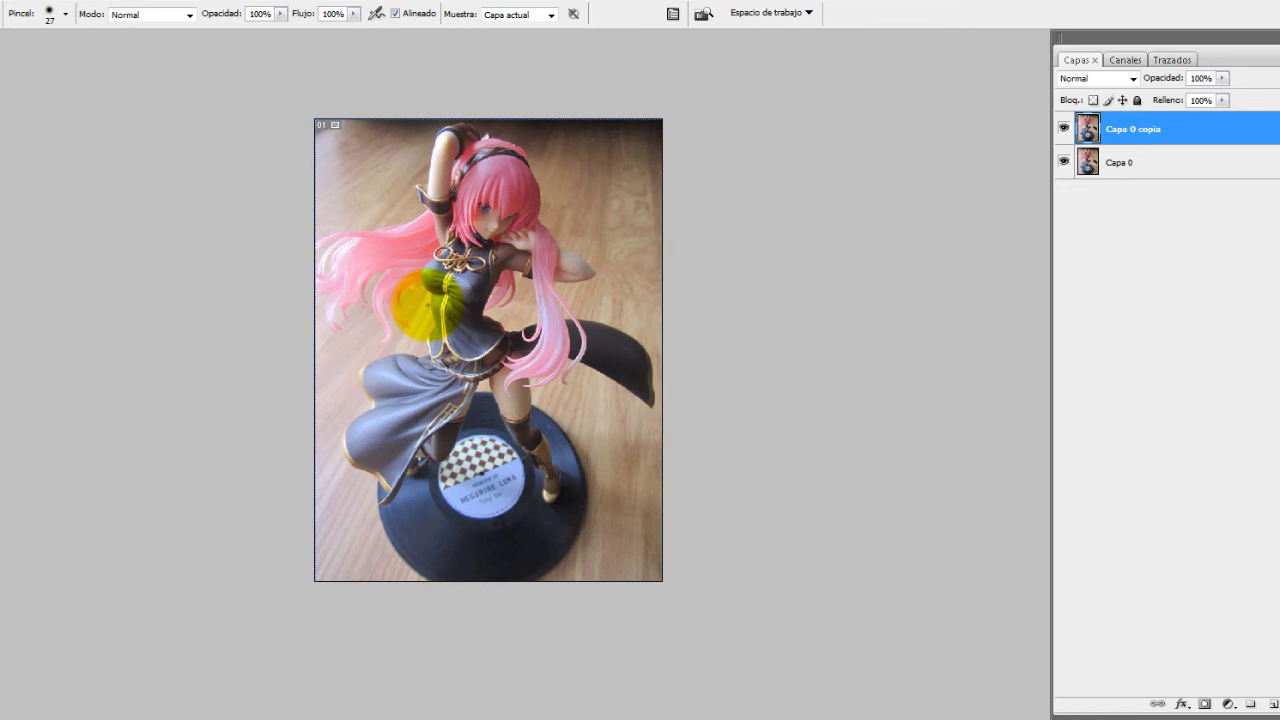
scroll(240, 534, up, 5)
Set the clone brush Master Diameter to 50 px
scroll(286, 163, up, 3)
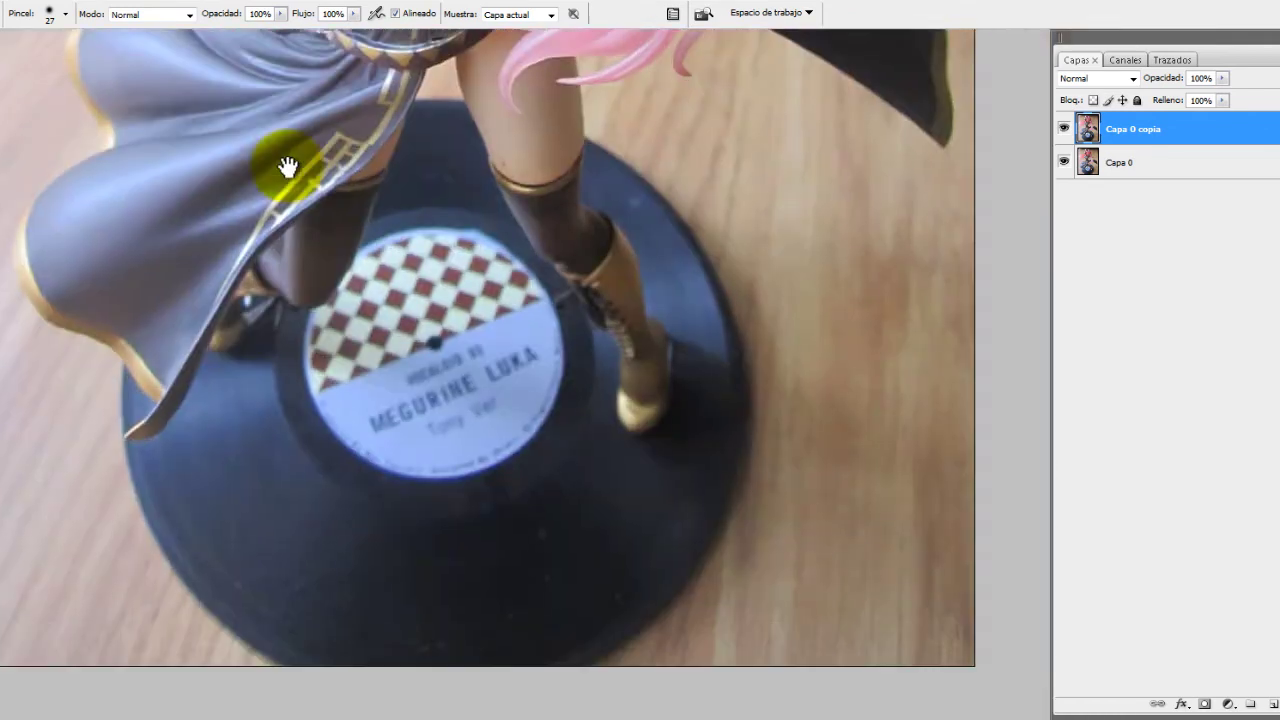
drag(478, 478, 400, 206)
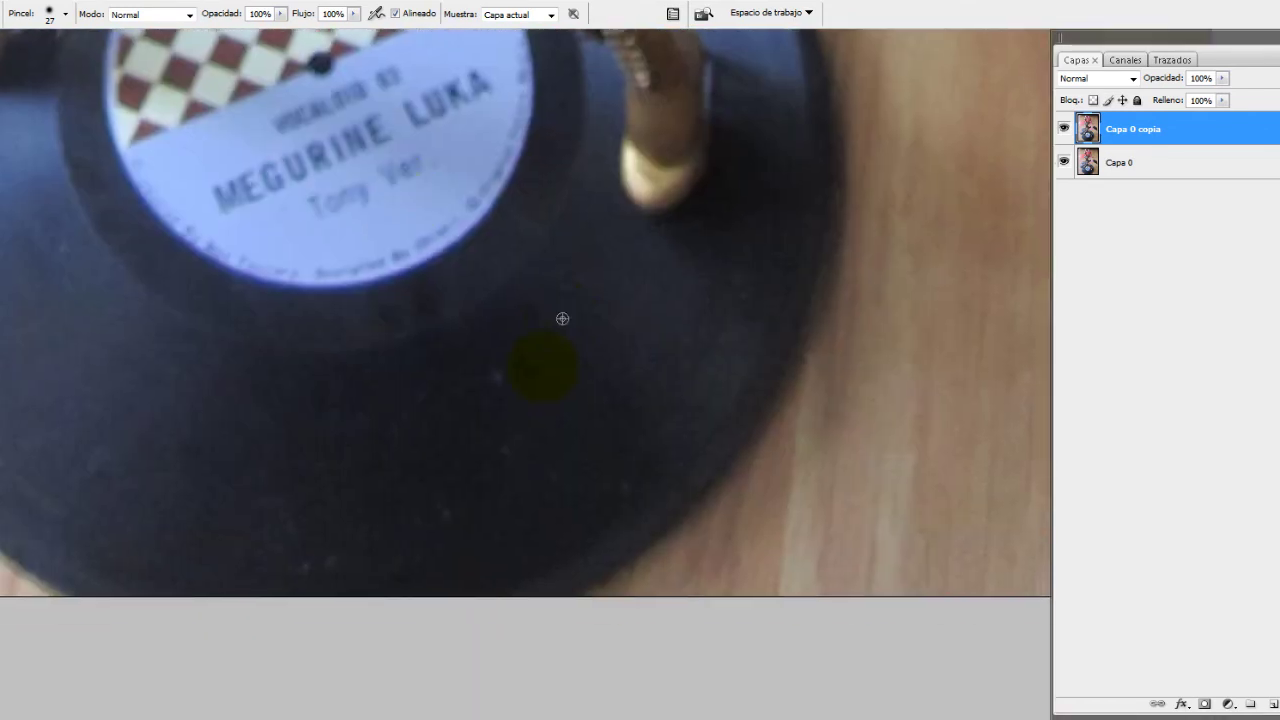
right_click(522, 429)
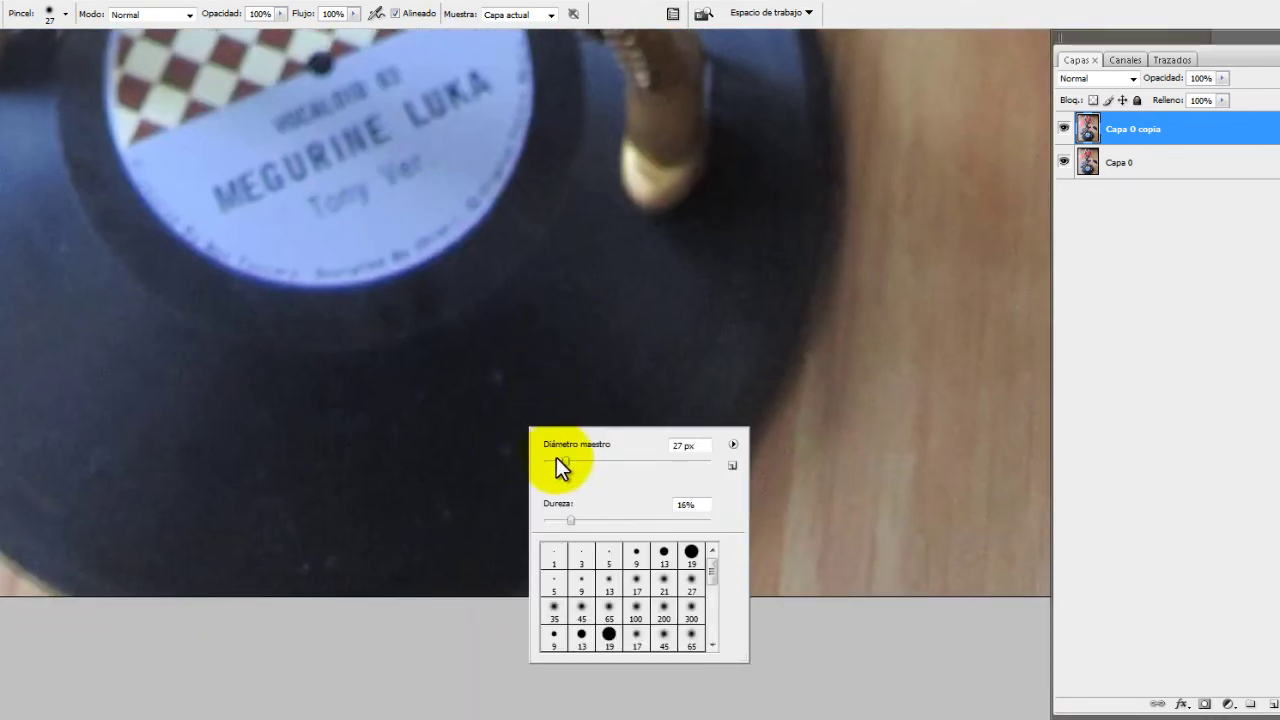
key(Return)
Clone away the dust specks on the black disc base beside the label
mouse_move(520, 411)
mouse_down()
mouse_move(534, 441)
mouse_move(525, 365)
mouse_up()
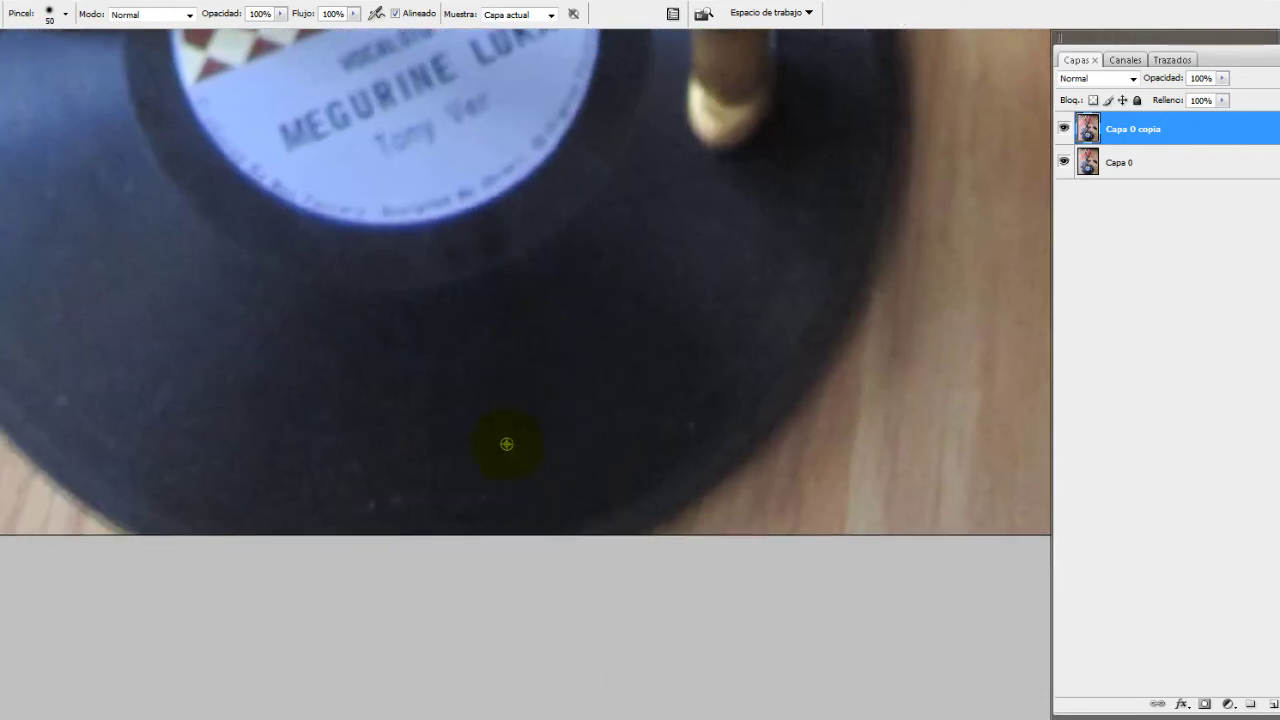
mouse_move(513, 438)
mouse_down()
mouse_move(524, 412)
mouse_move(336, 418)
mouse_up()
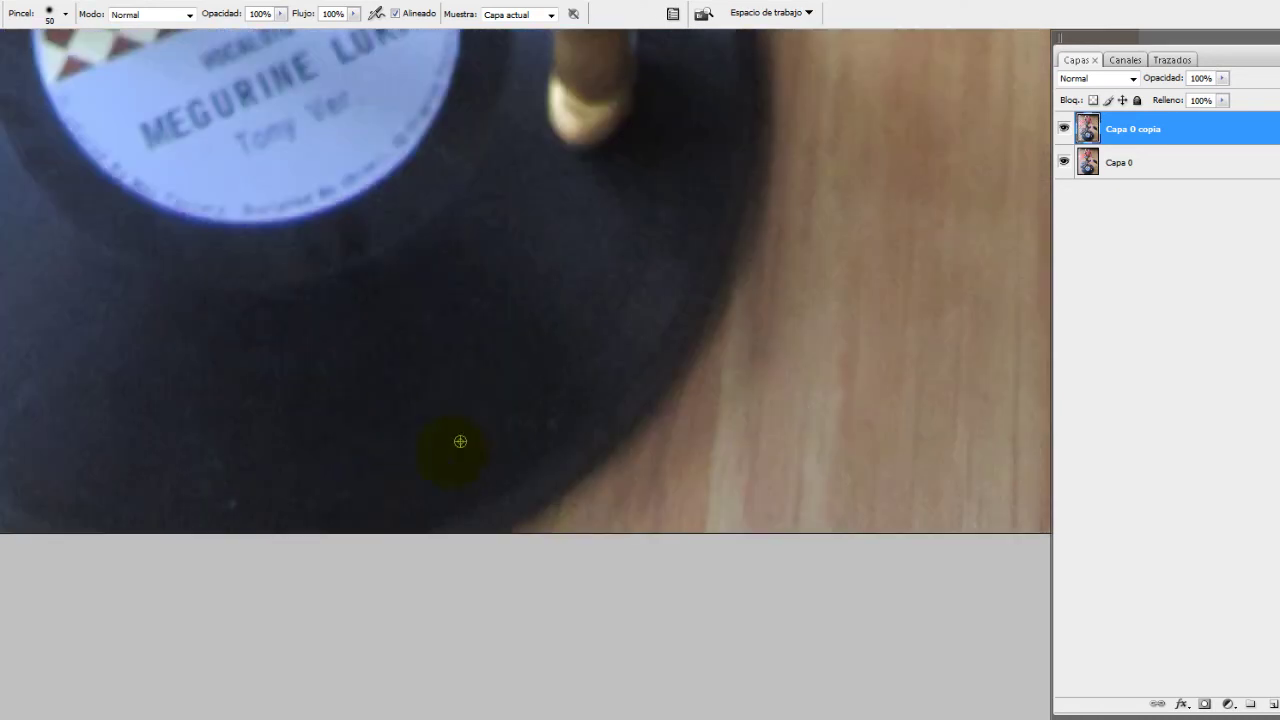
drag(481, 420, 448, 442)
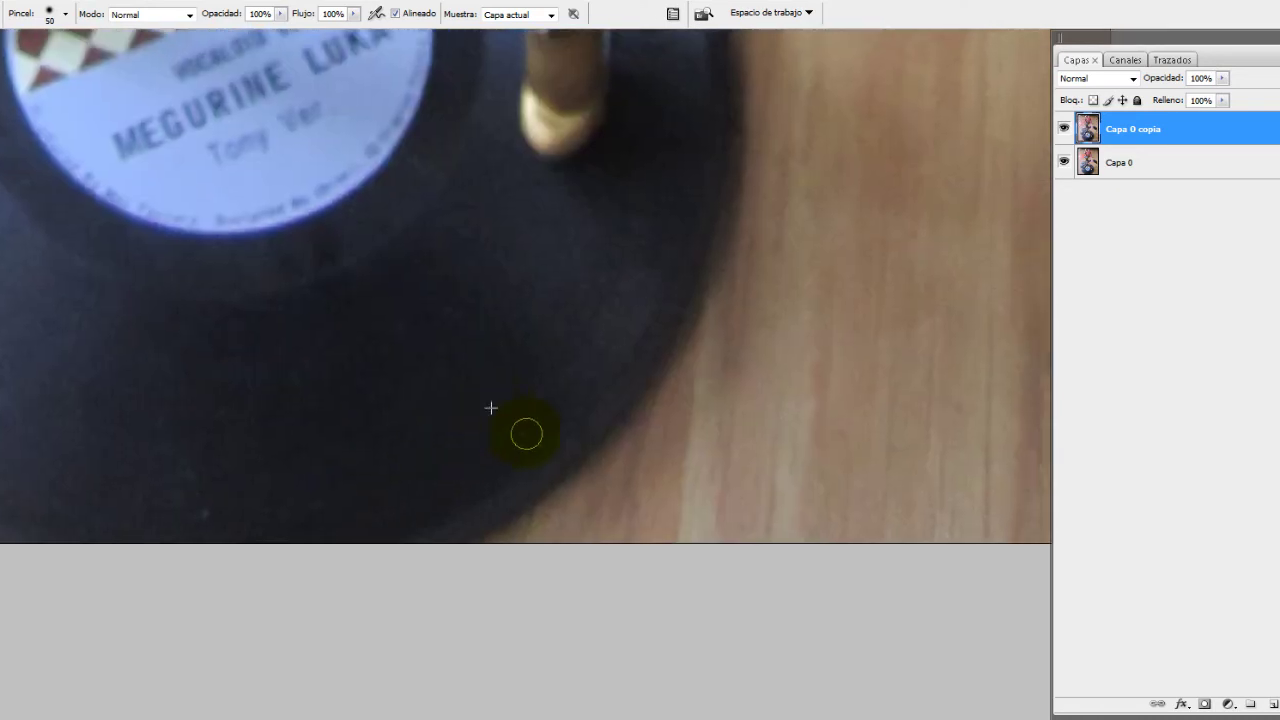
scroll(495, 437, down, 1)
scroll(457, 423, down, 1)
scroll(371, 534, down, 1)
scroll(380, 518, up, 2)
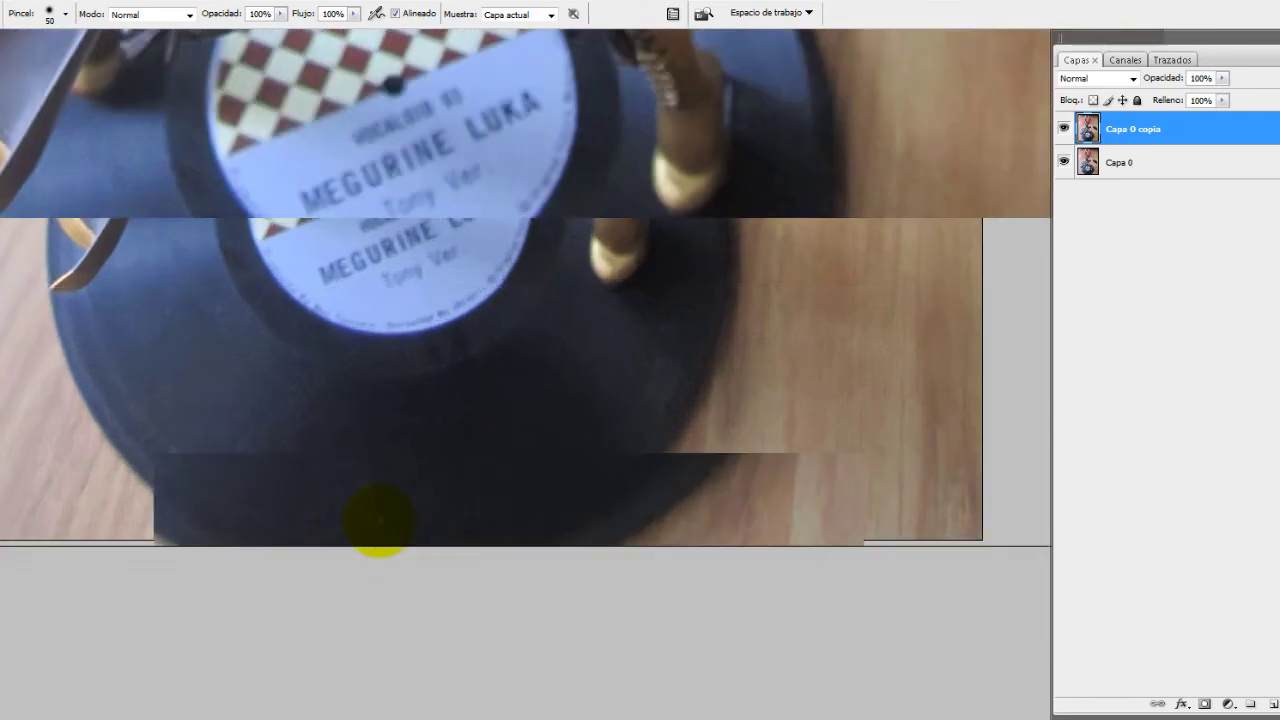
scroll(385, 510, up, 1)
drag(378, 520, 489, 383)
scroll(495, 420, up, 1)
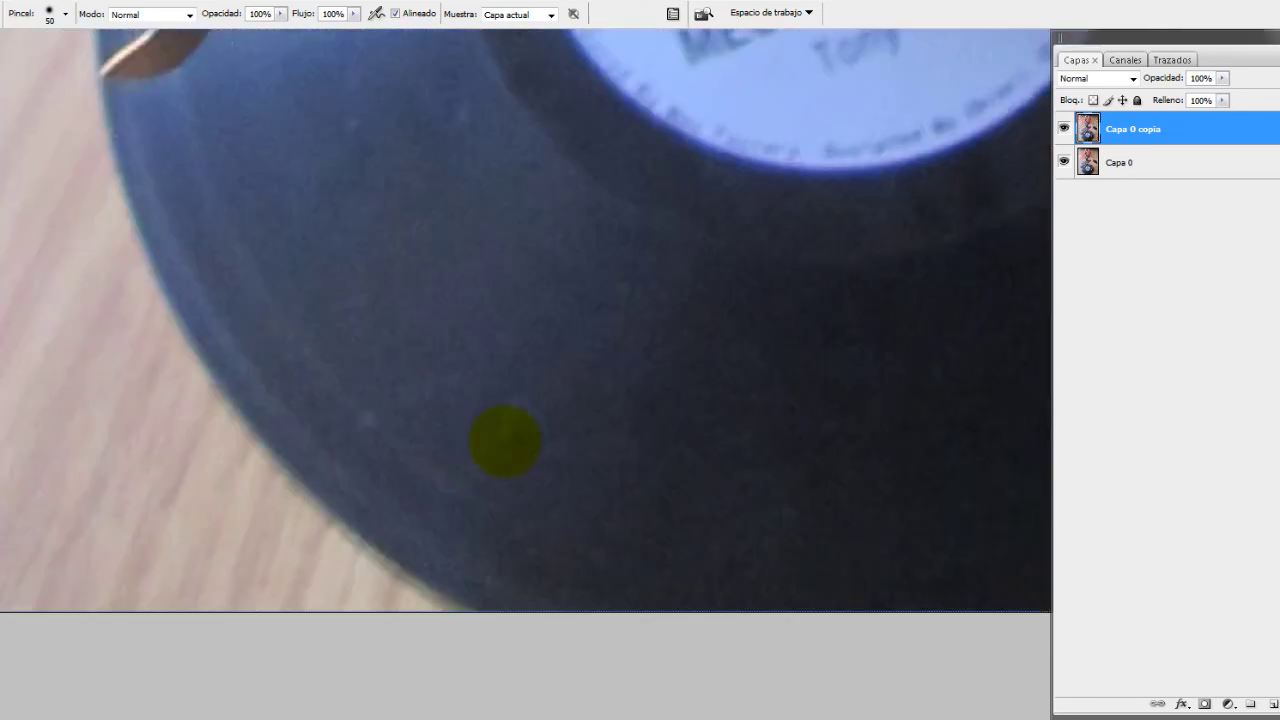
drag(480, 443, 572, 461)
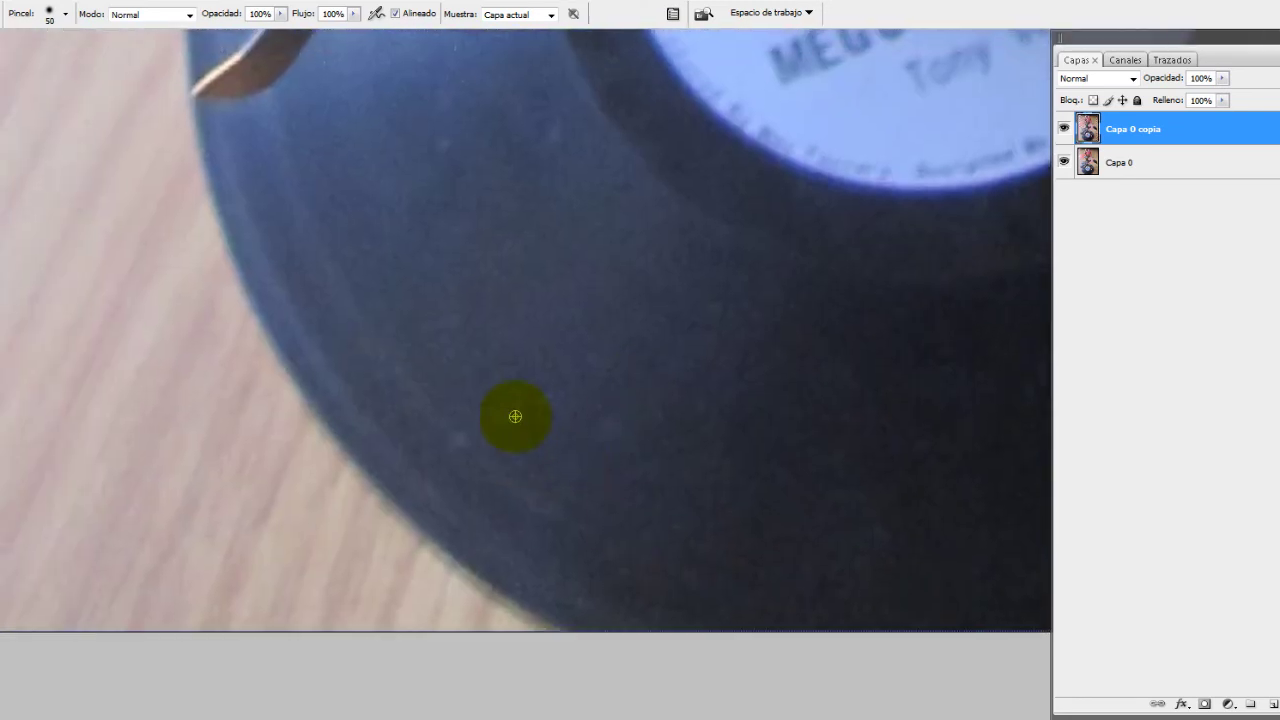
drag(461, 446, 585, 491)
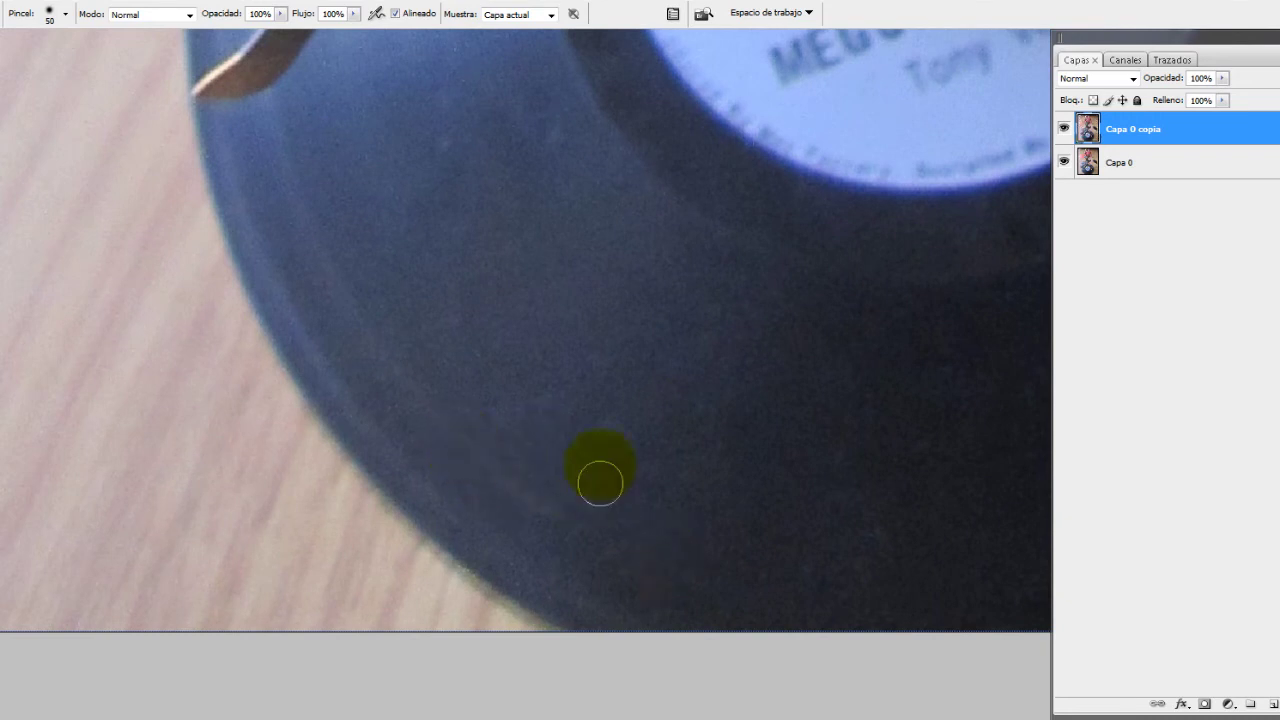
Fit the whole figurine on screen to review the cleaned base
key(ctrl+0)
scroll(452, 447, down, 1)
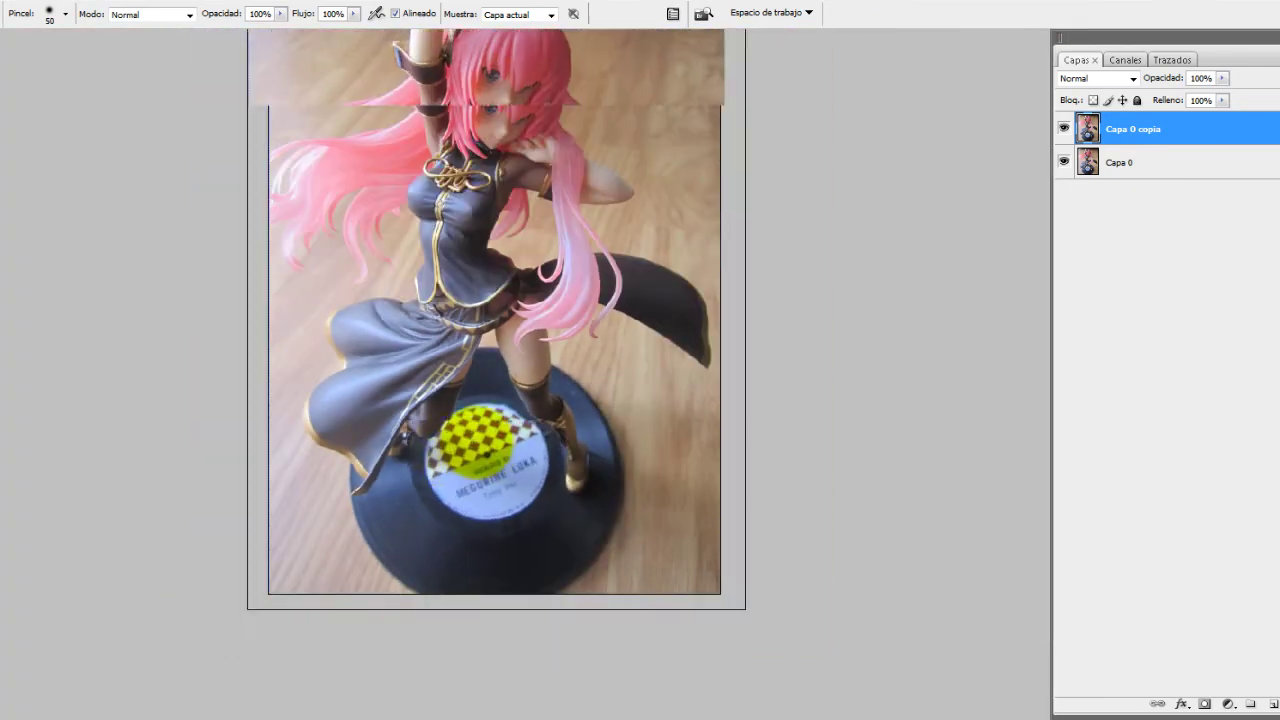
scroll(477, 523, up, 2)
scroll(643, 300, up, 2)
scroll(686, 349, up, 2)
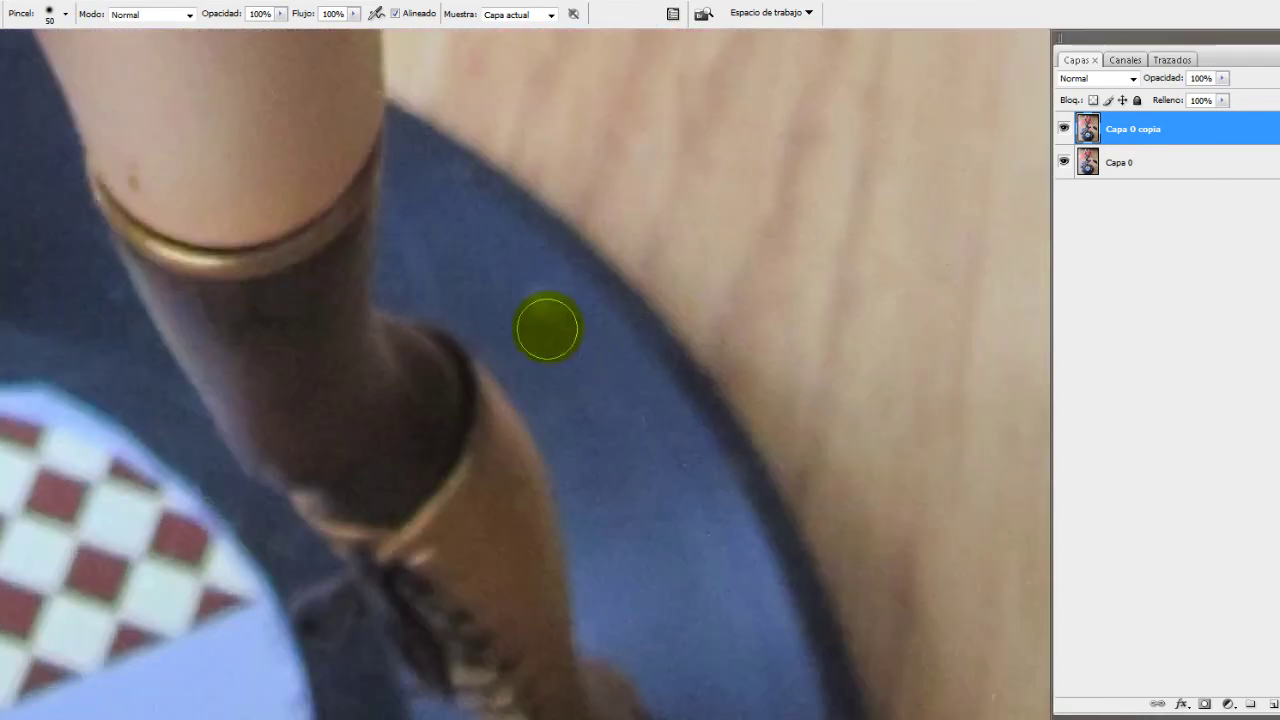
scroll(604, 440, down, 2)
scroll(606, 443, down, 3)
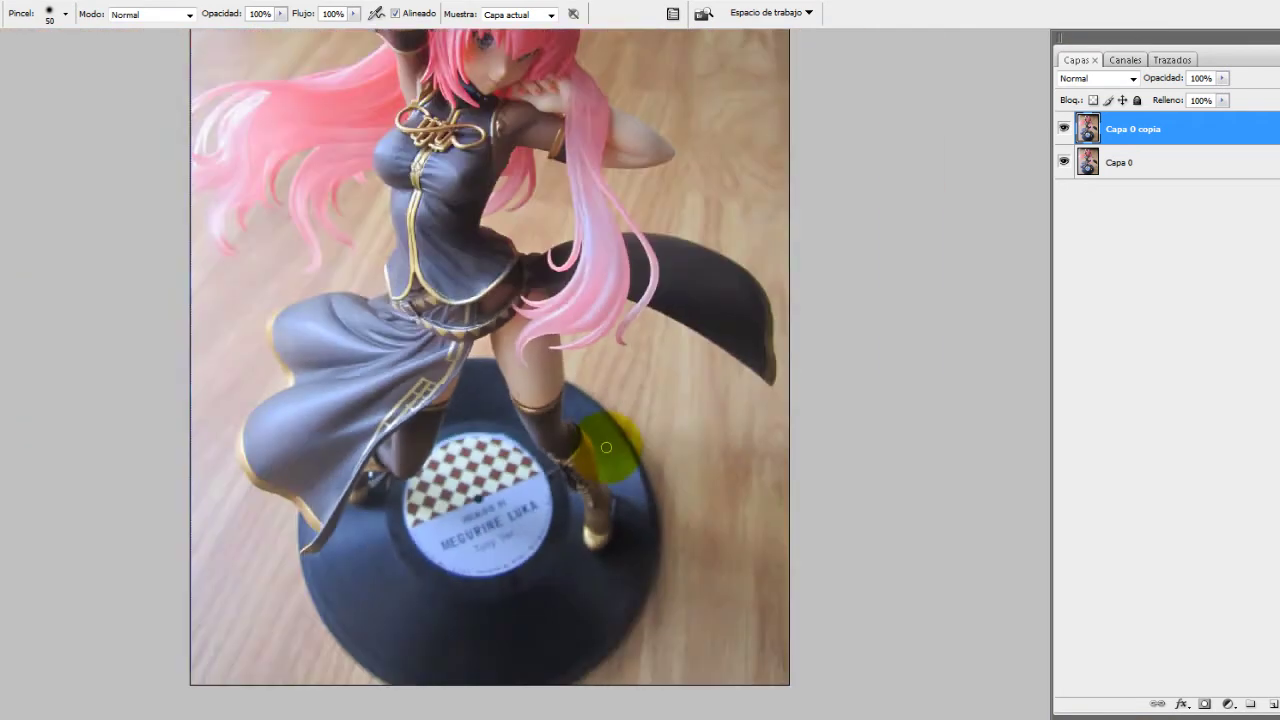
scroll(606, 443, down, 2)
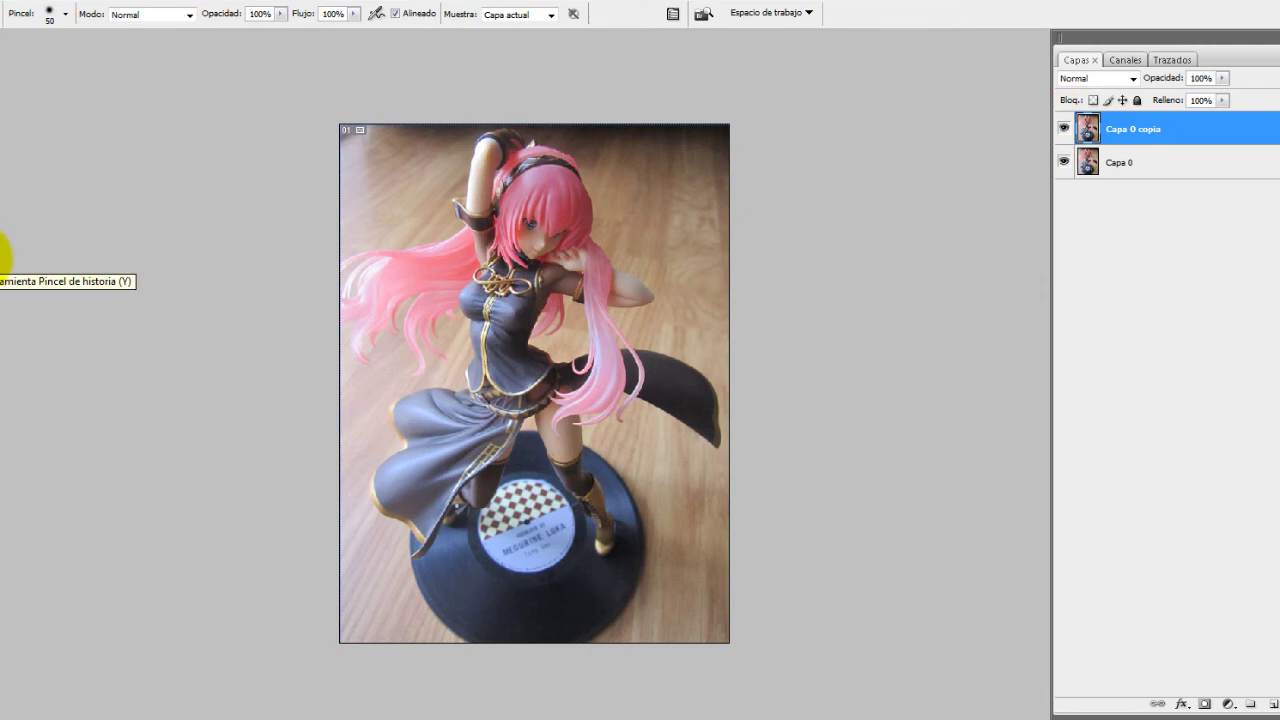
Paint an earlier history state back over the head and arm
click(5, 255)
drag(543, 229, 455, 178)
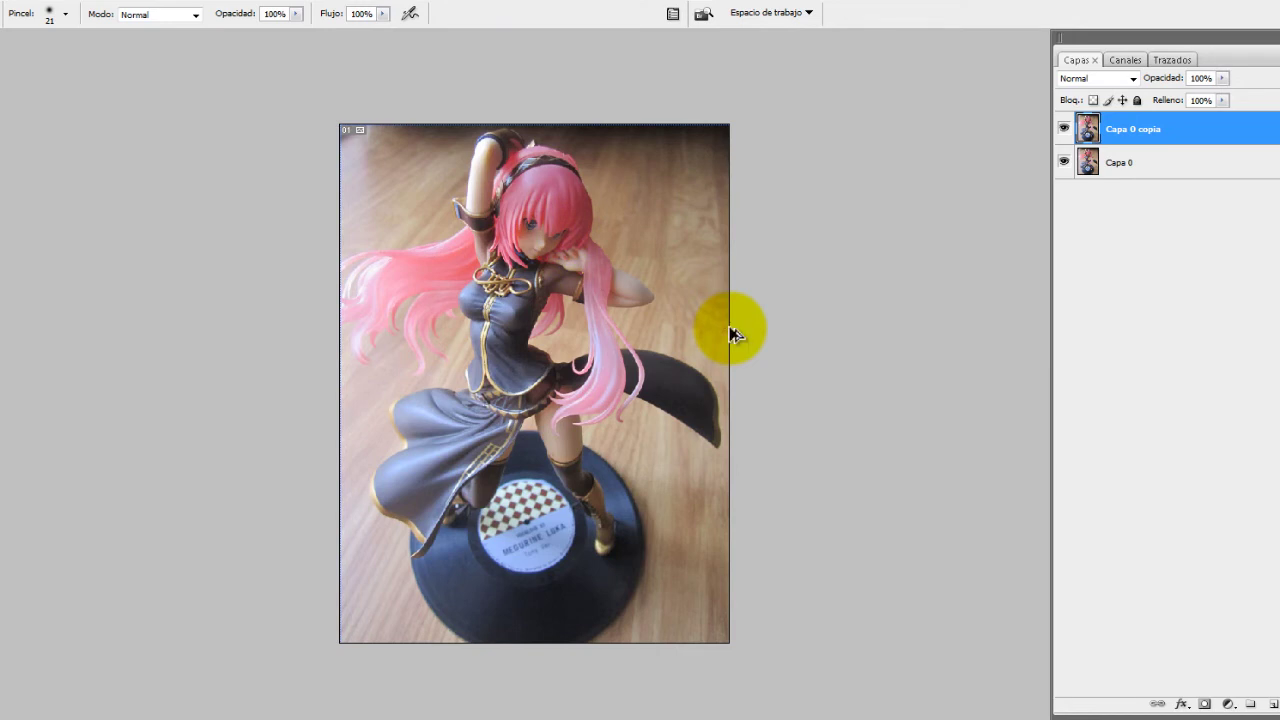
key(ctrl+plus)
Enlarge the brush to 911 px and paint a dab on the dress near the waist
right_click(456, 329)
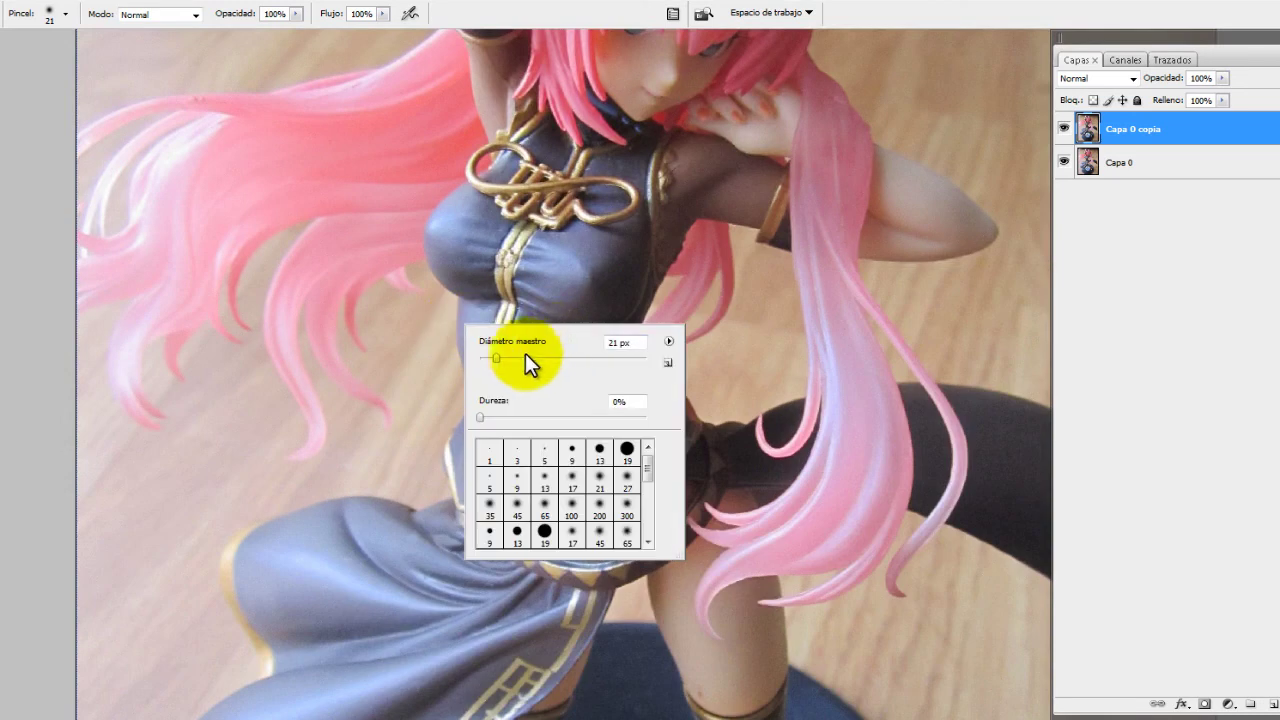
drag(497, 358, 542, 358)
click(400, 206)
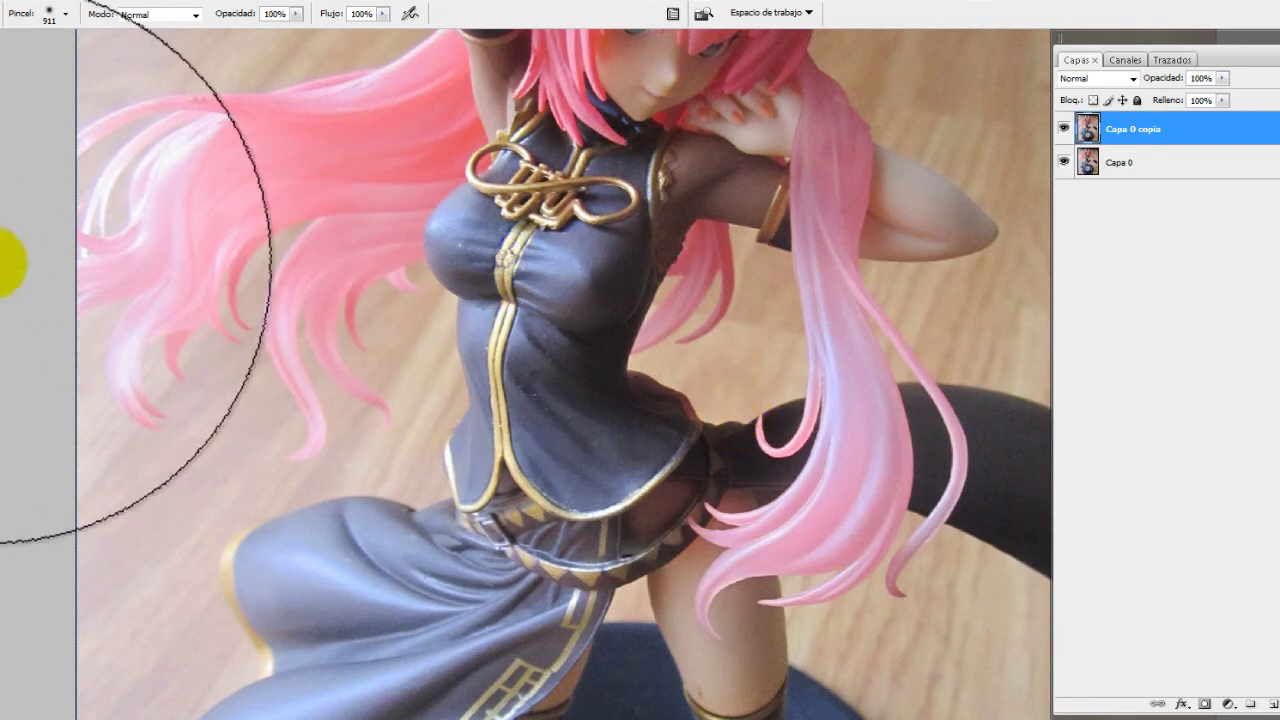
click(563, 445)
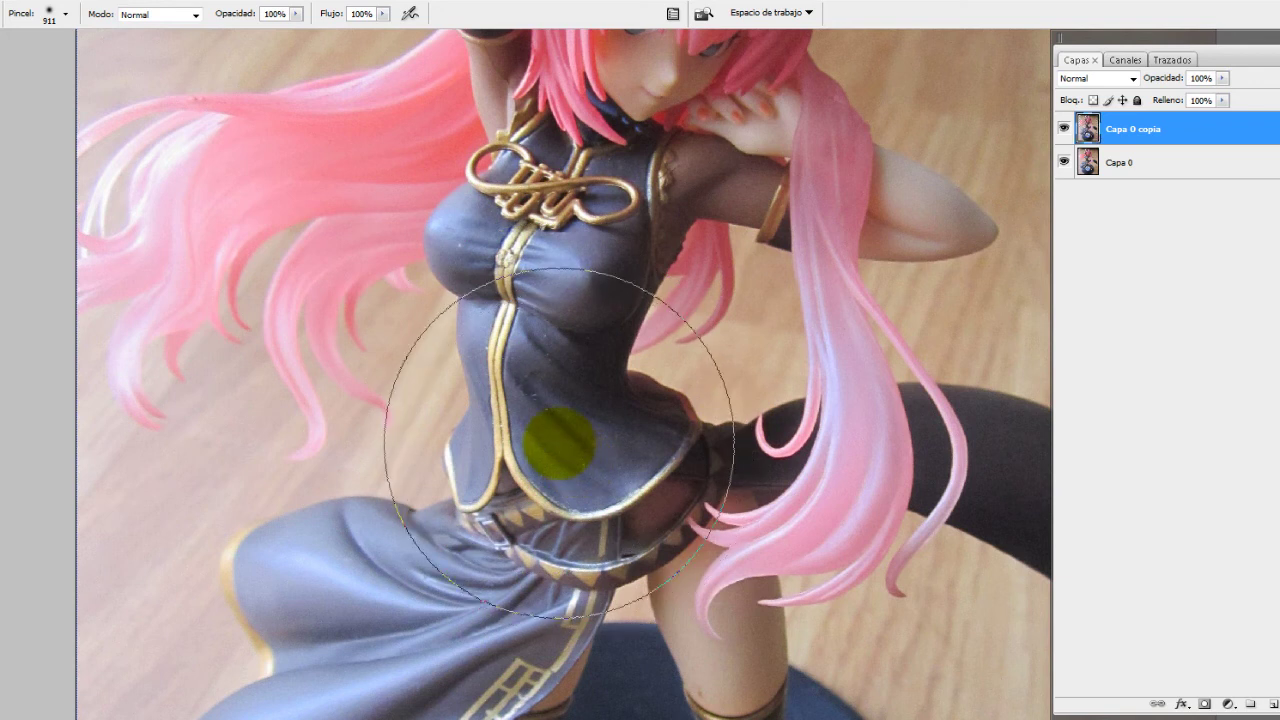
Set the brush to 89 px, dismissing the invalid-value warnings, and paint a mark on the dress
scroll(559, 442, down, 2)
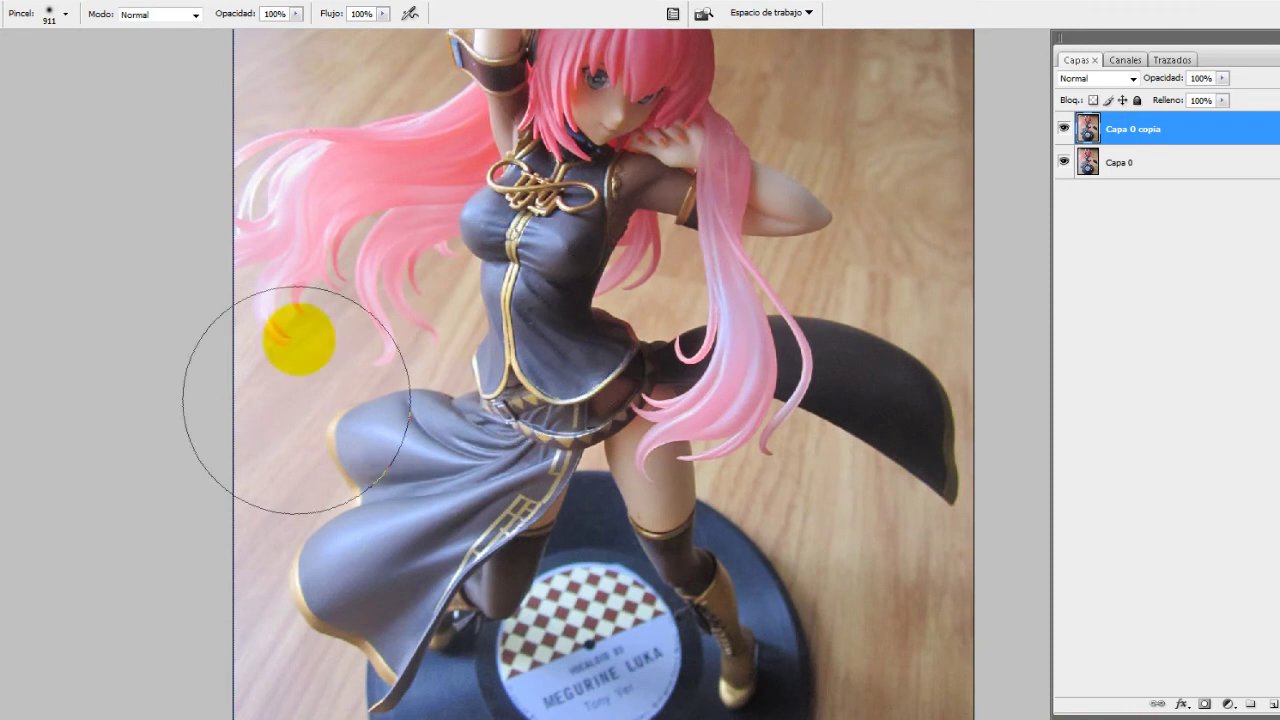
right_click(447, 335)
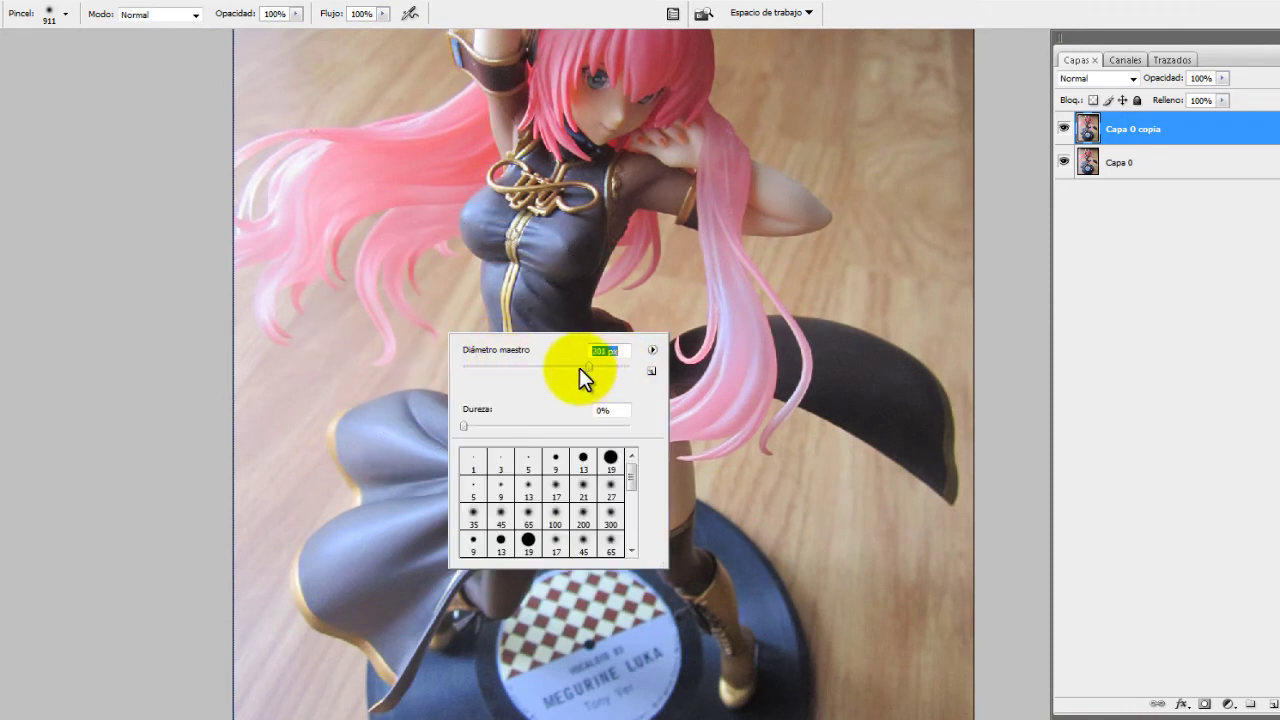
text(89)
key(Return)
click(663, 280)
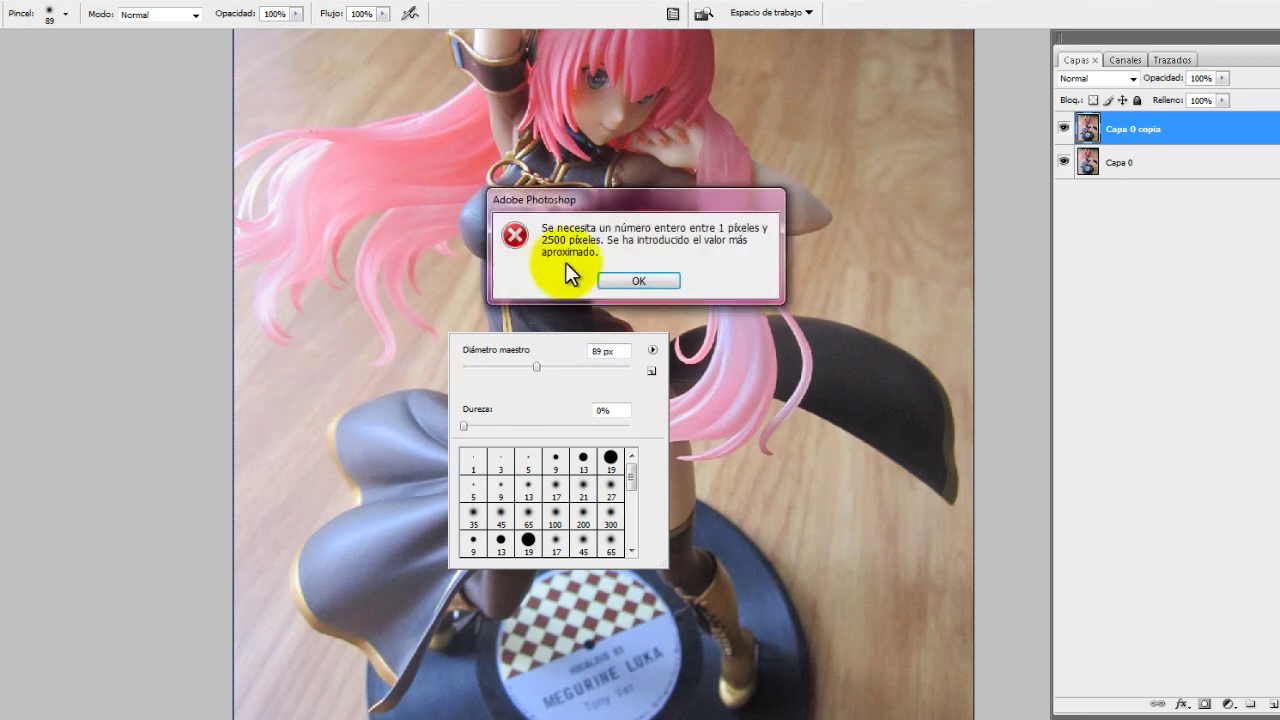
click(660, 280)
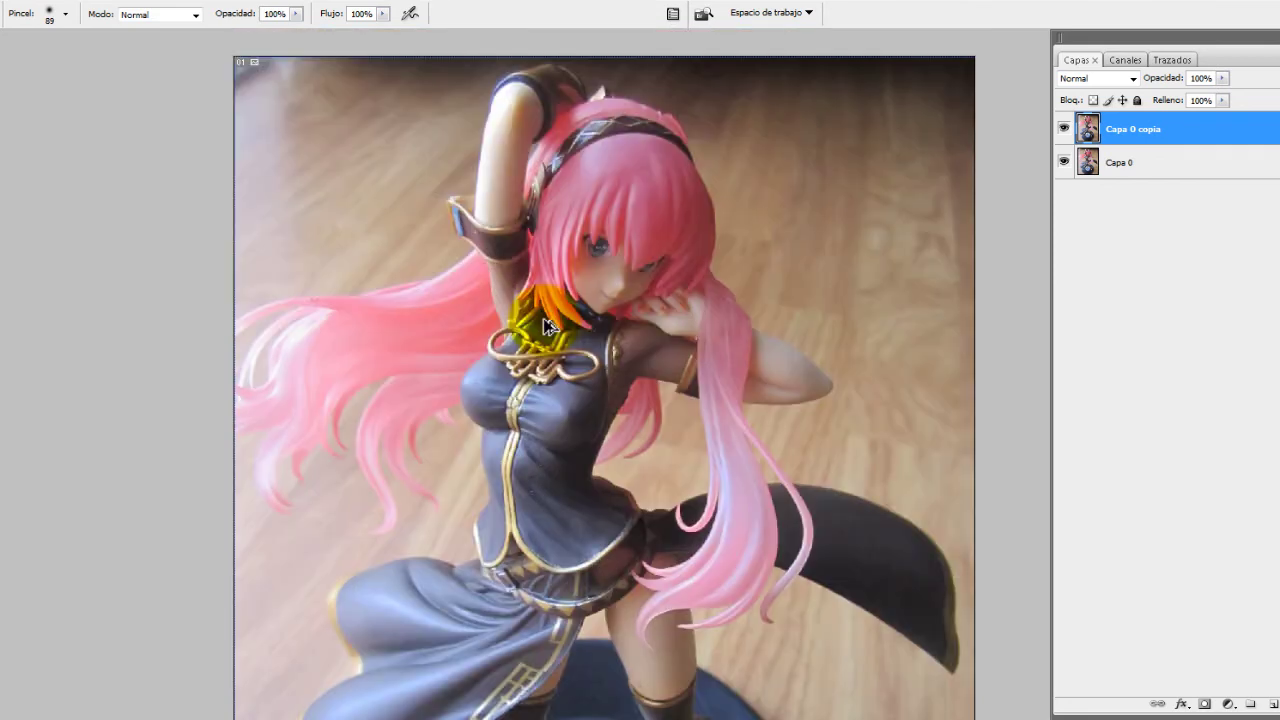
drag(557, 429, 514, 294)
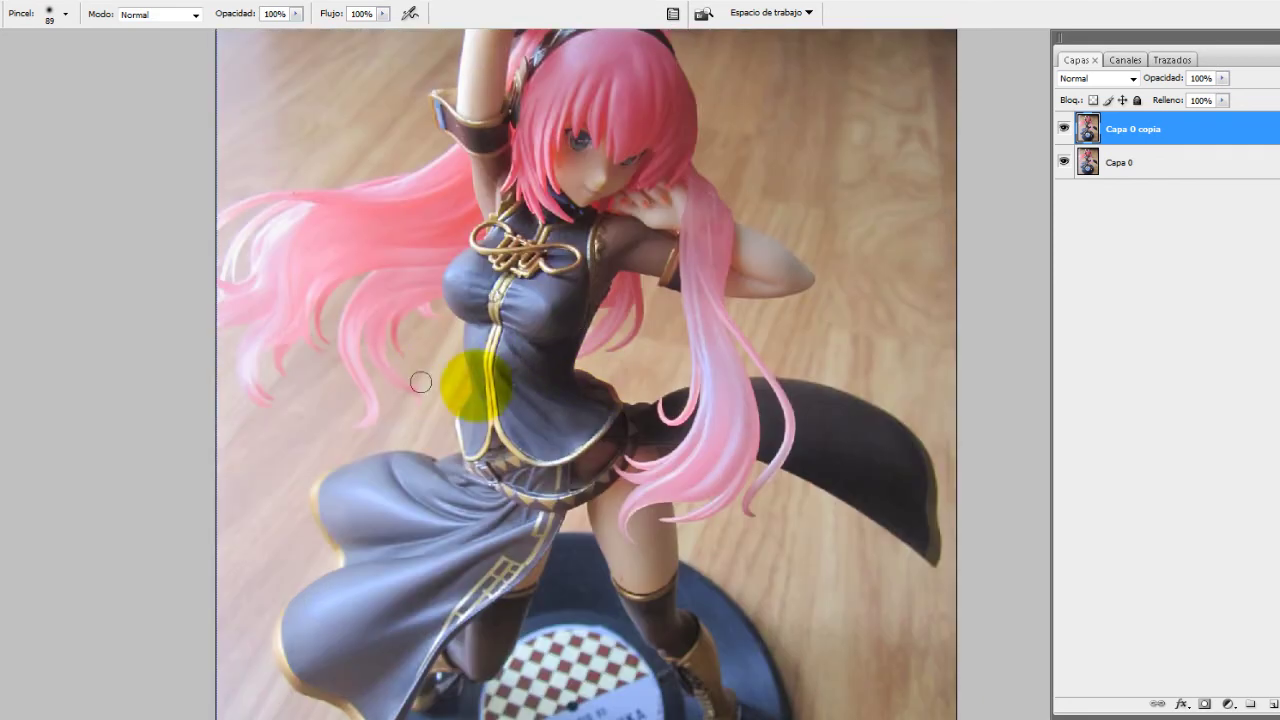
scroll(495, 388, up, 1)
scroll(495, 388, up, 1)
click(577, 375)
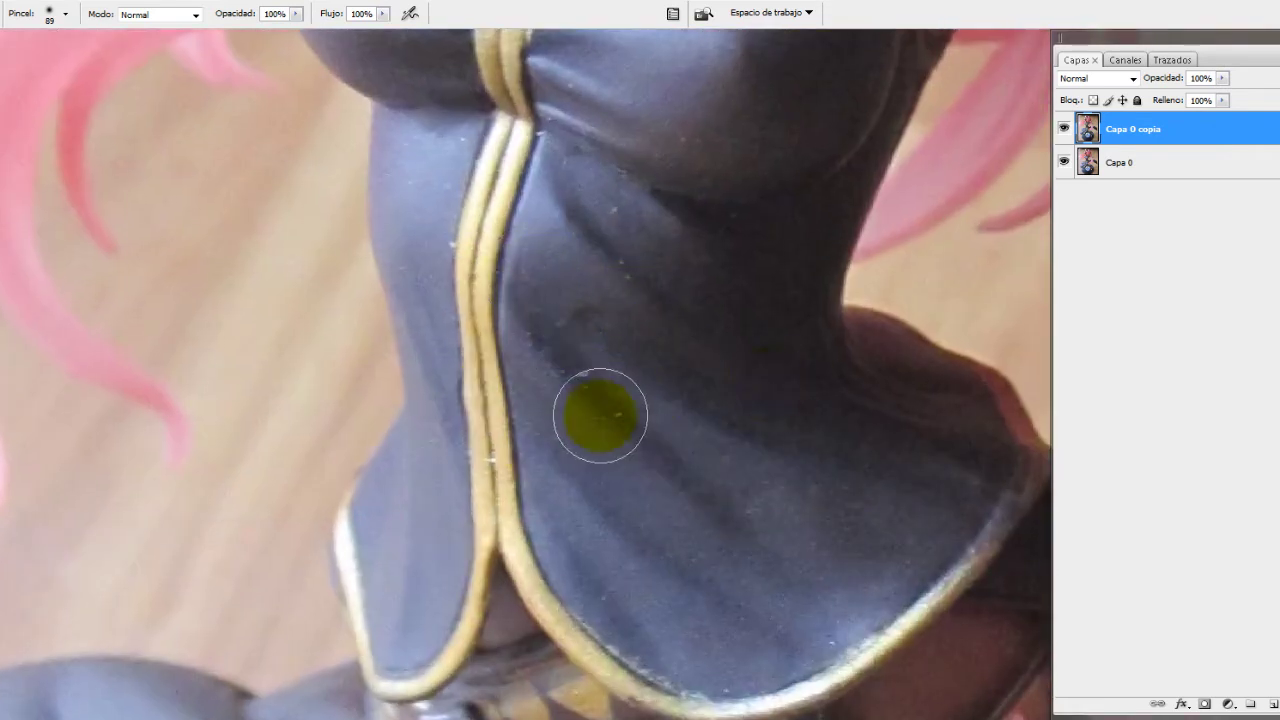
scroll(600, 416, down, 3)
scroll(391, 114, down, 2)
scroll(486, 294, down, 1)
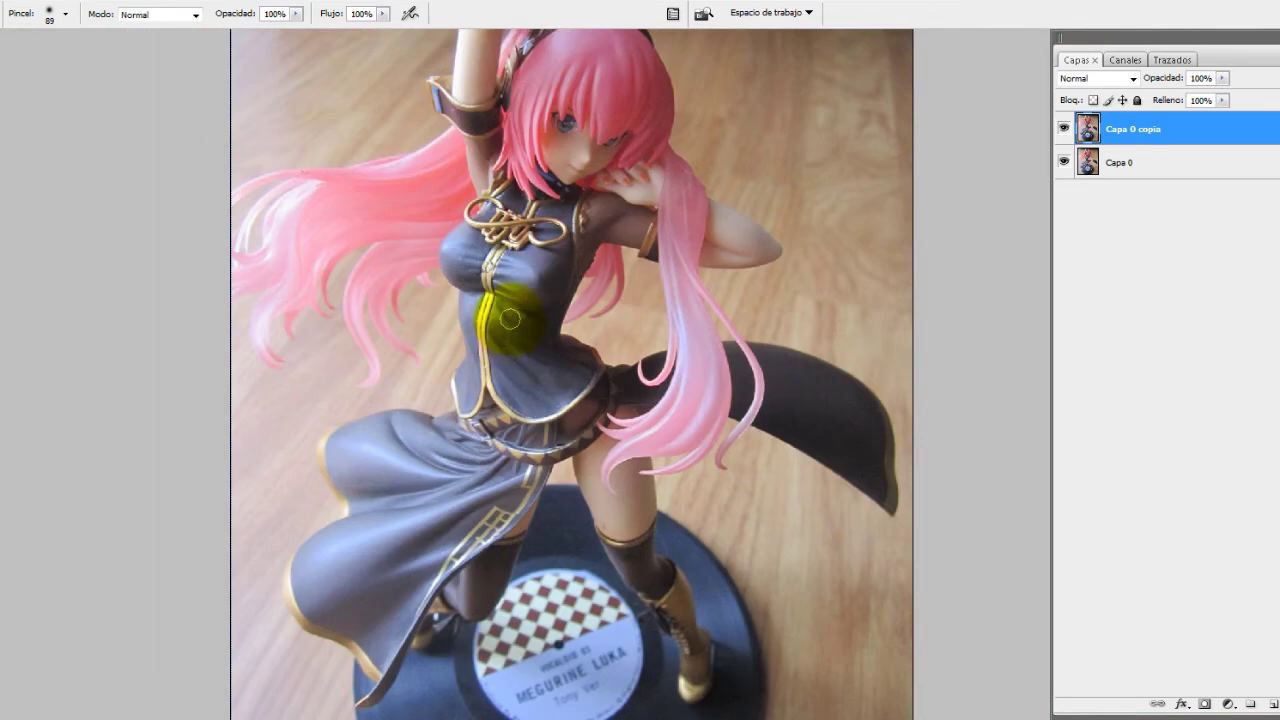
scroll(54, 126, down, 1)
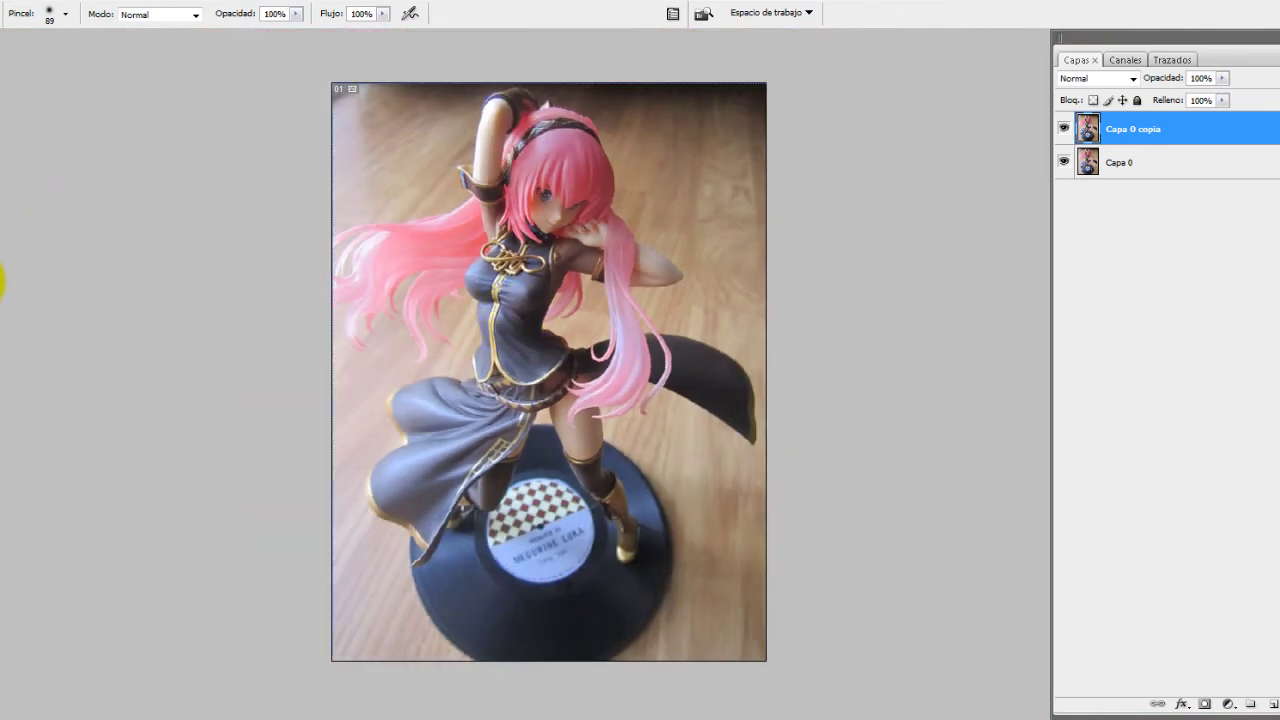
With Capa 0 copia hidden, scribble-erase across the figure on Capa 0, then show and reselect the copy
key(e)
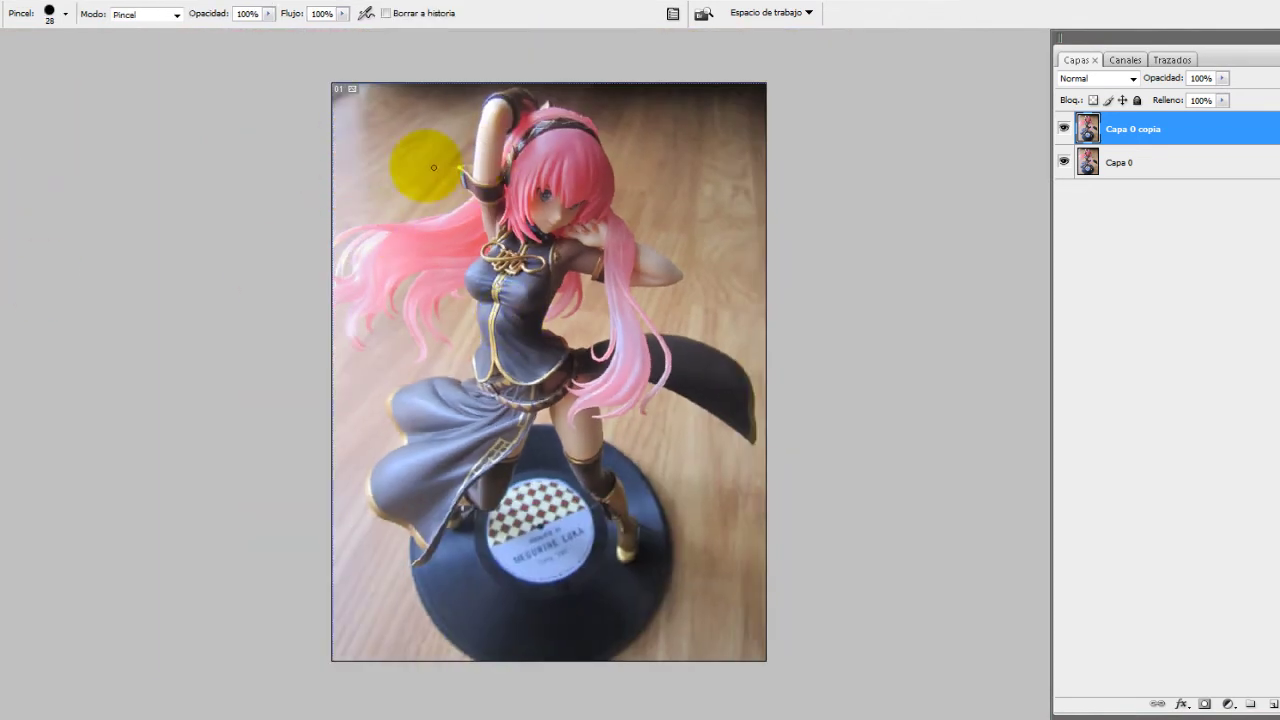
click(1068, 166)
key(ctrl+z)
click(1063, 128)
click(1085, 162)
mouse_move(555, 203)
mouse_down()
mouse_move(748, 208)
mouse_move(470, 240)
mouse_move(600, 428)
mouse_move(357, 428)
mouse_up()
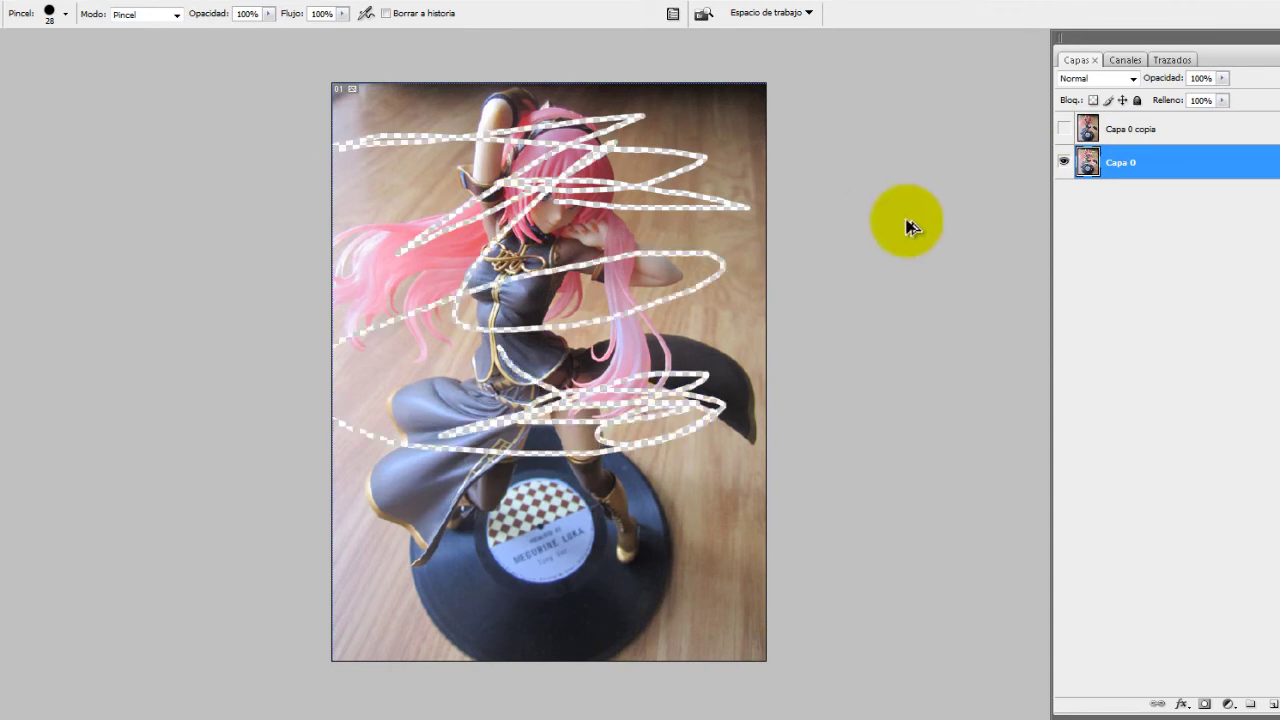
click(1063, 130)
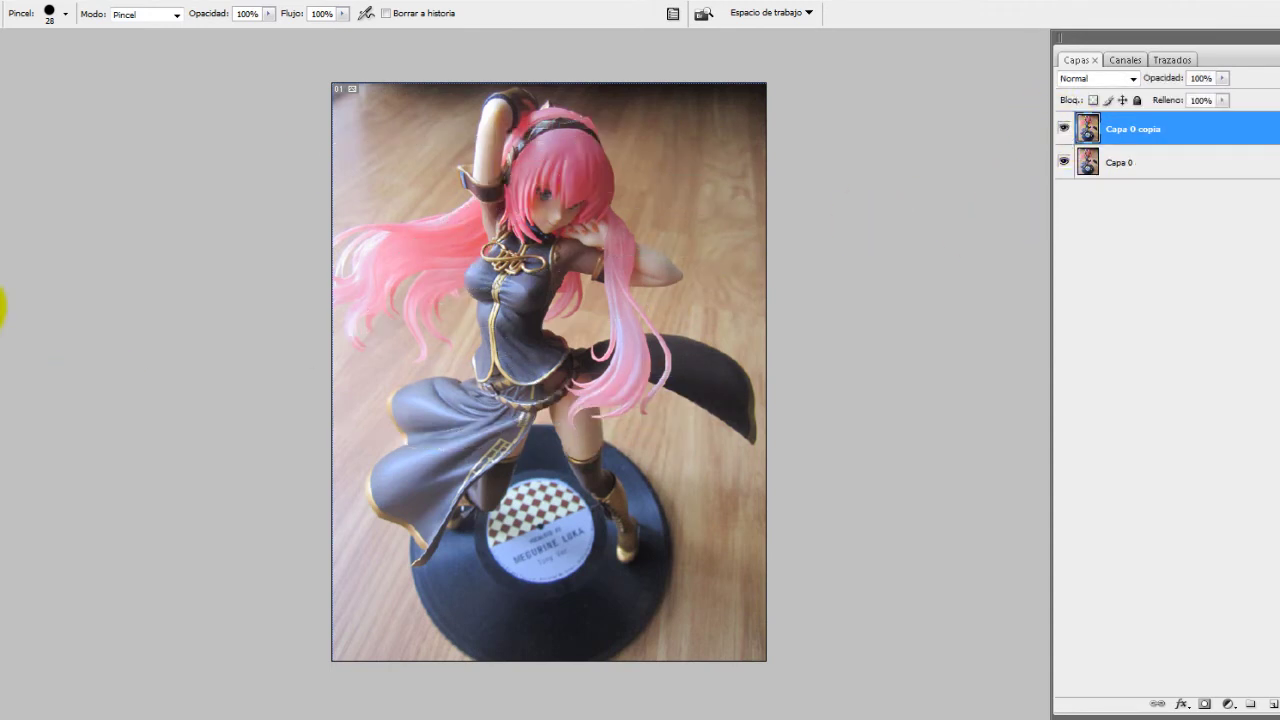
key(g)
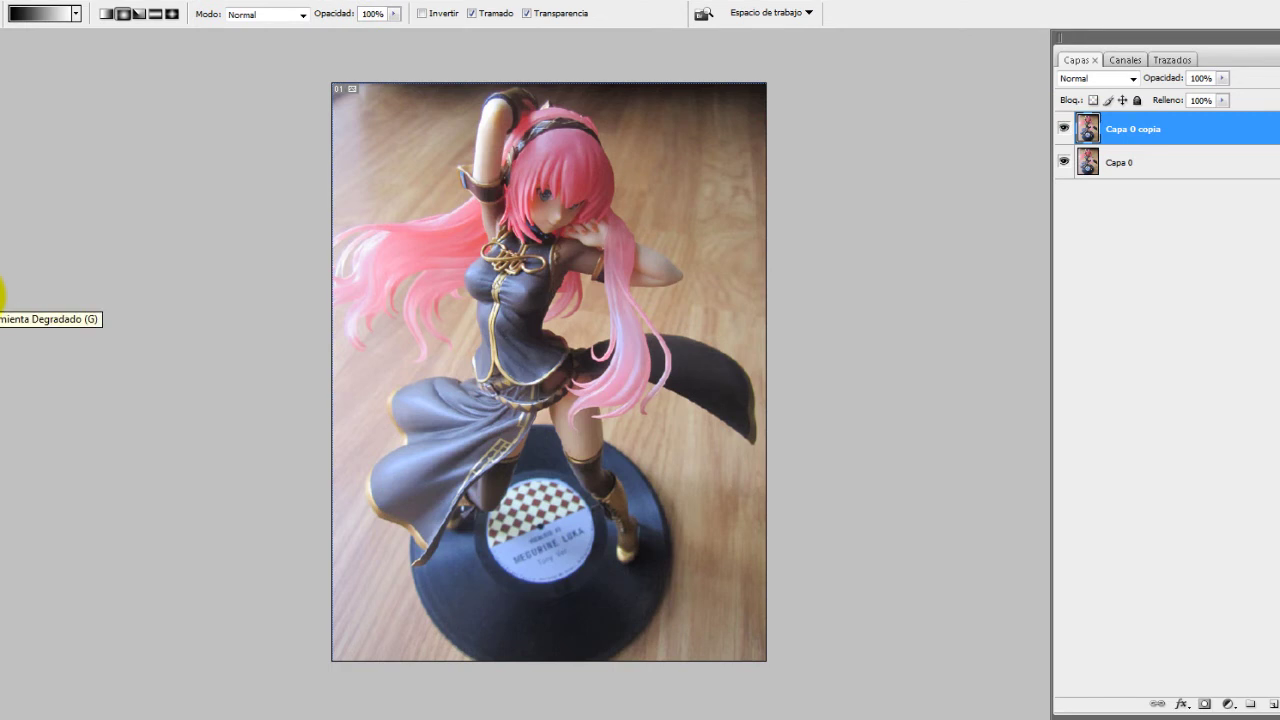
drag(530, 86, 501, 681)
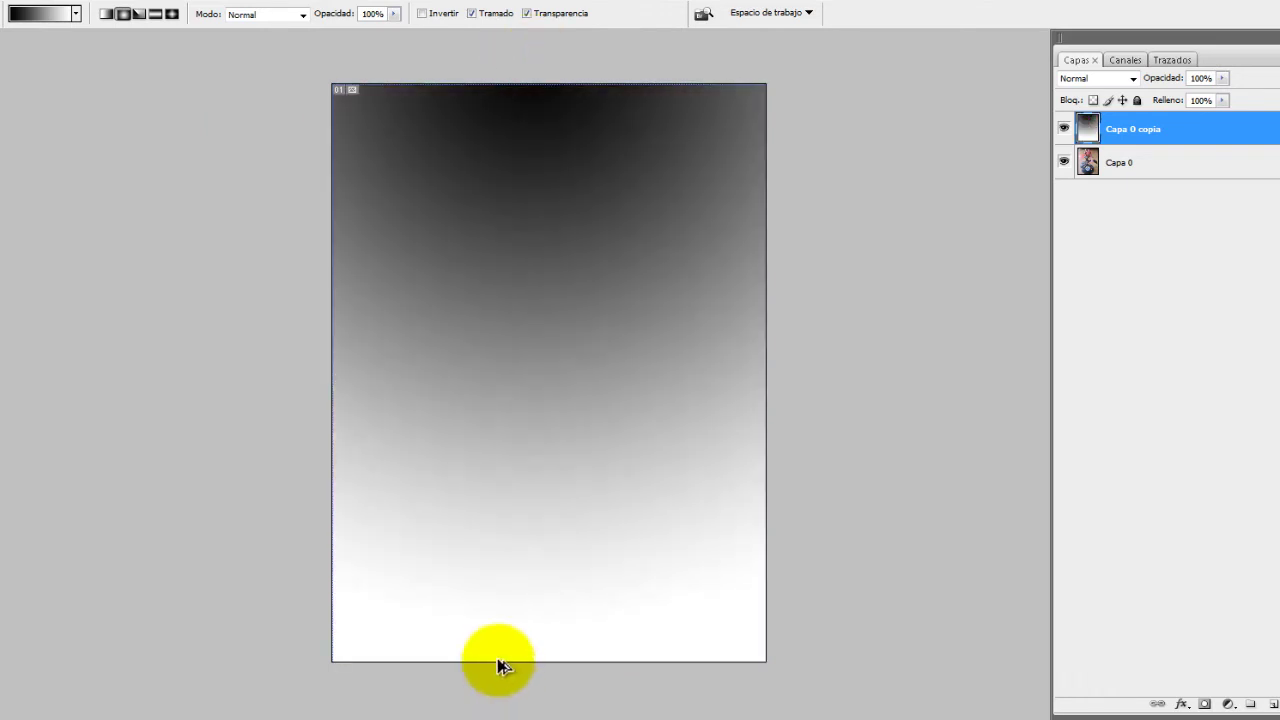
key(ctrl+z)
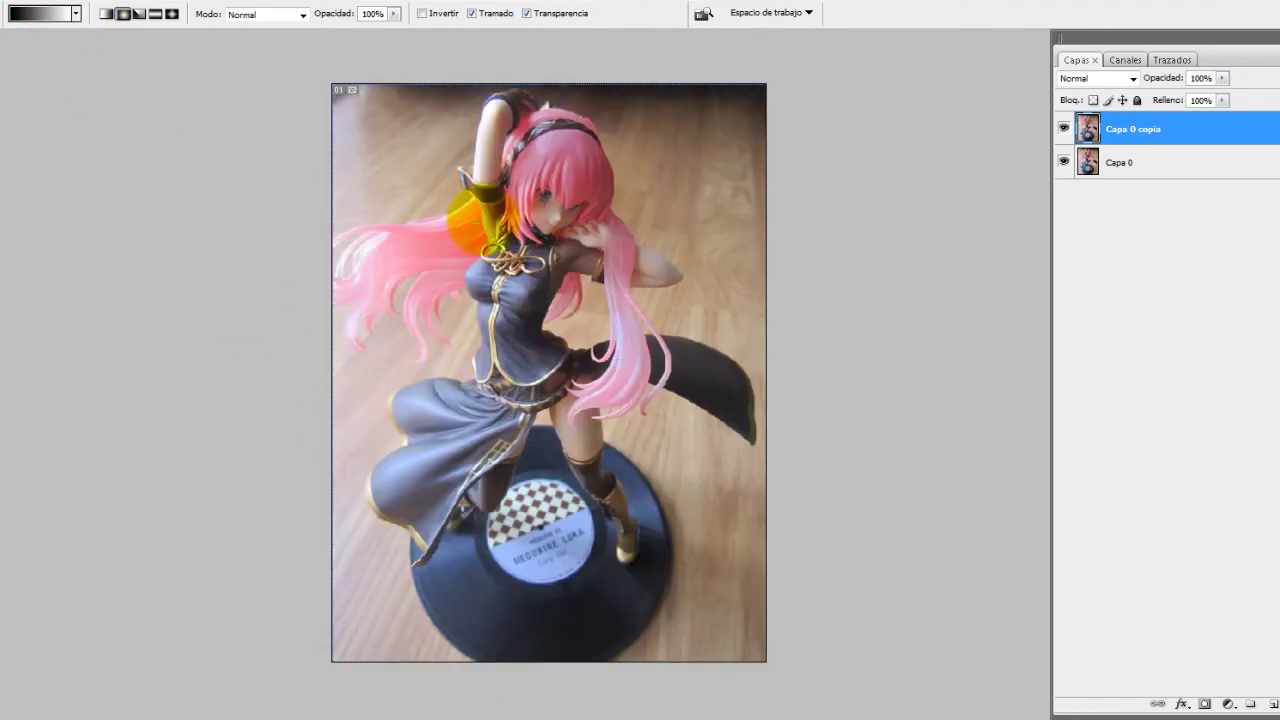
key(ctrl+z)
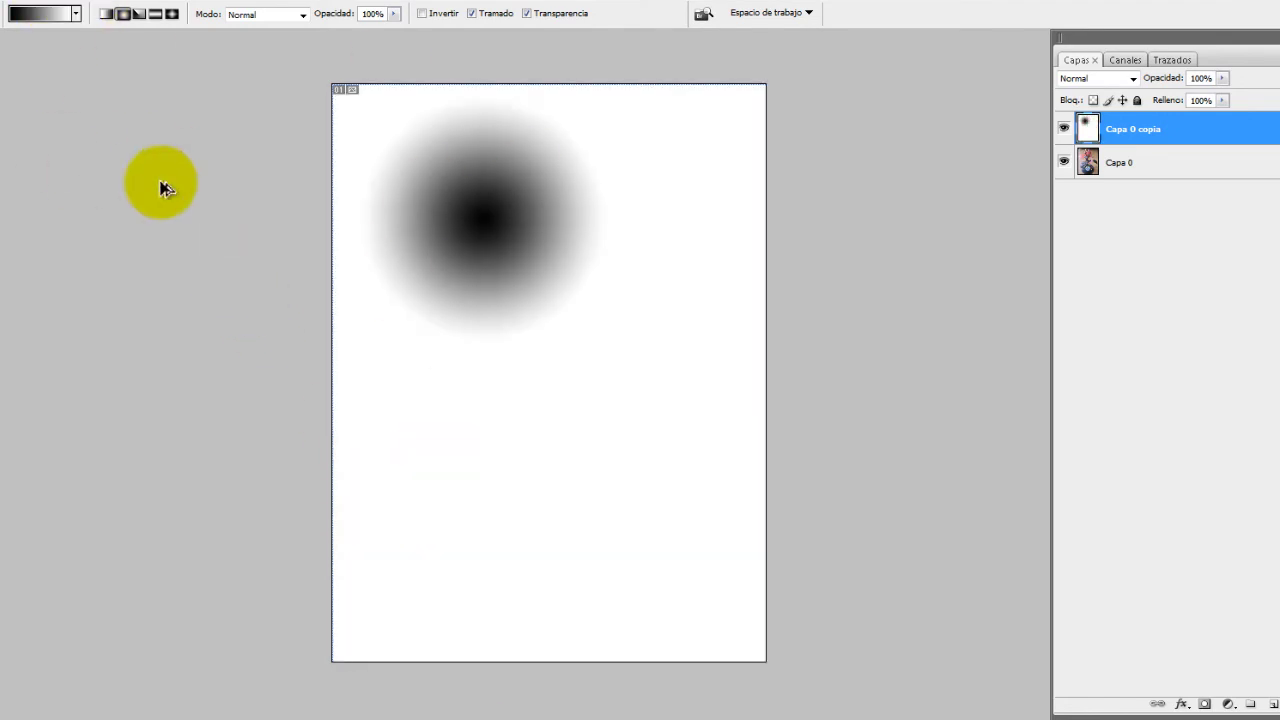
key(ctrl+z)
click(139, 13)
mouse_move(473, 183)
mouse_down()
mouse_move(491, 366)
mouse_move(485, 507)
mouse_up()
key(ctrl+z)
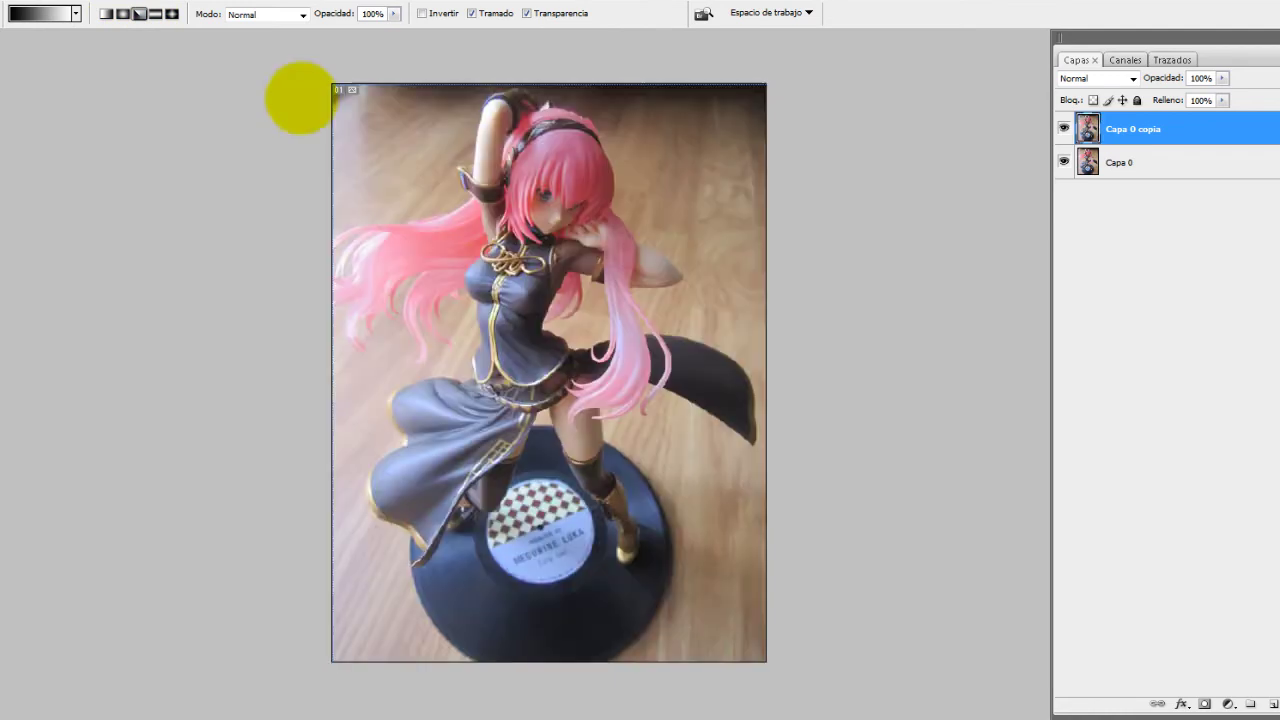
click(106, 13)
drag(626, 268, 660, 644)
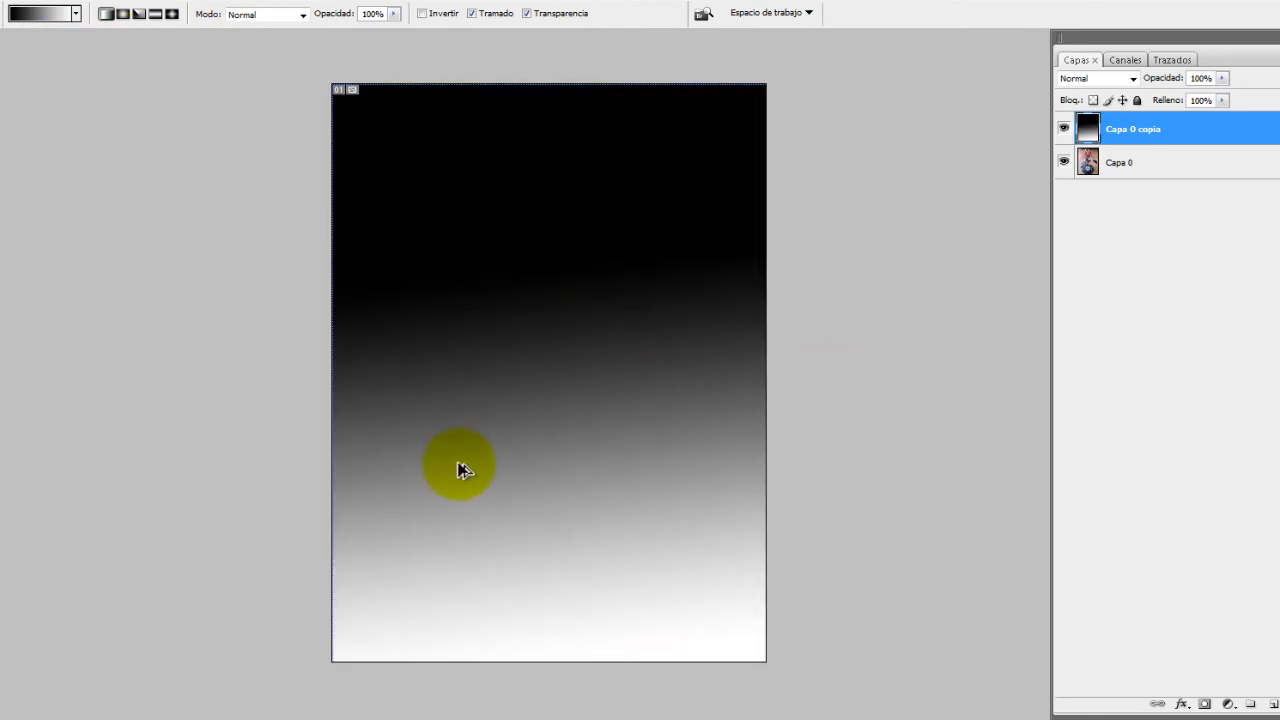
key(ctrl+z)
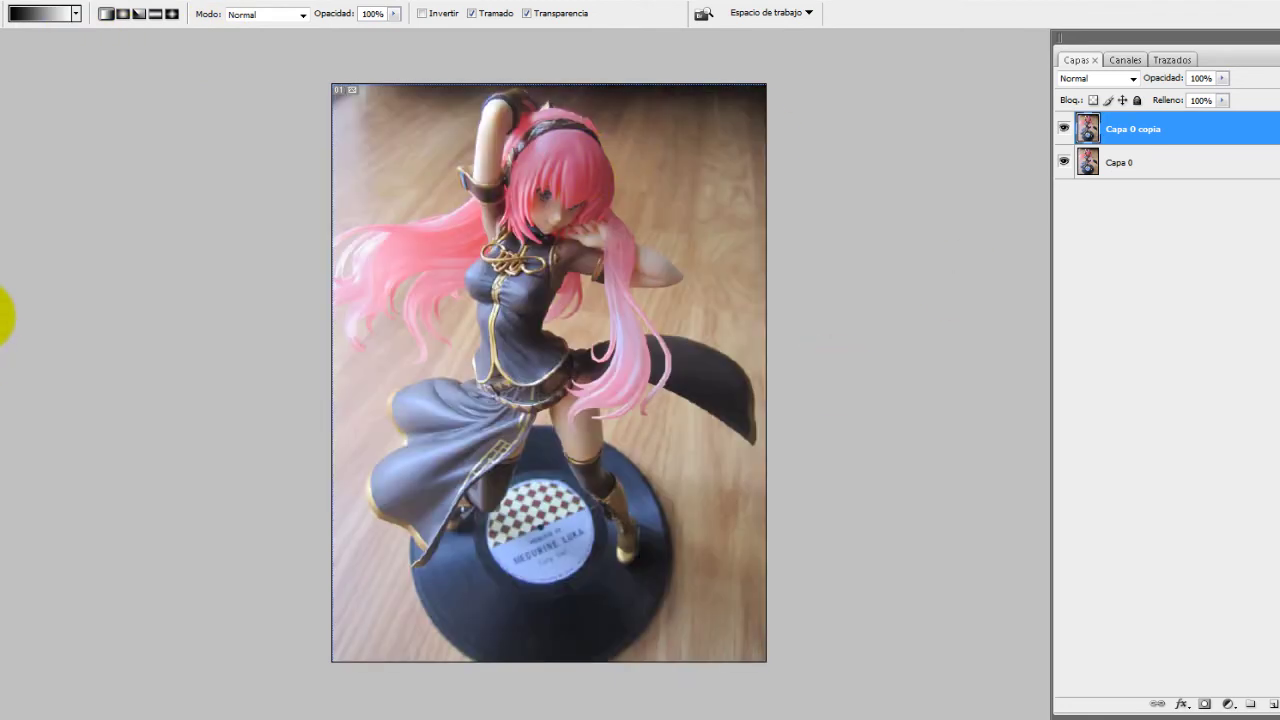
click(3, 315)
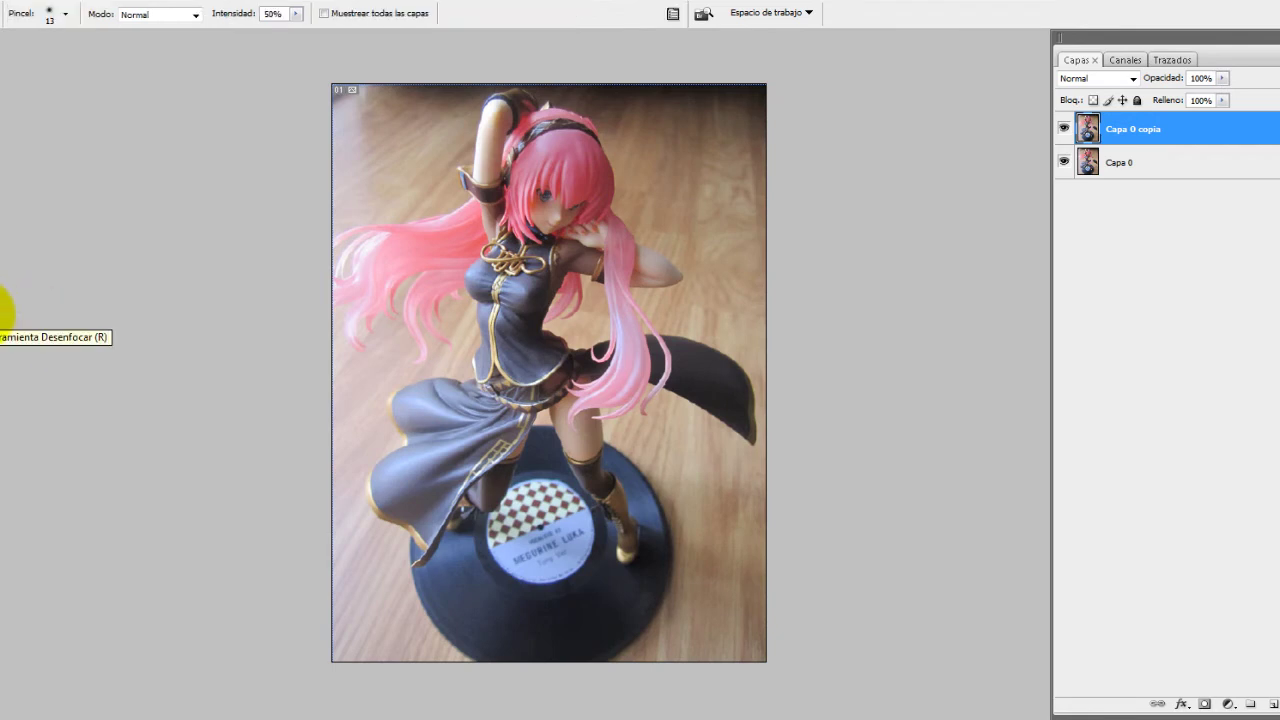
Blur the area around the figure's eye with a 137 px brush
scroll(540, 225, up, 2)
scroll(510, 300, up, 3)
scroll(510, 300, up, 3)
scroll(510, 300, up, 2)
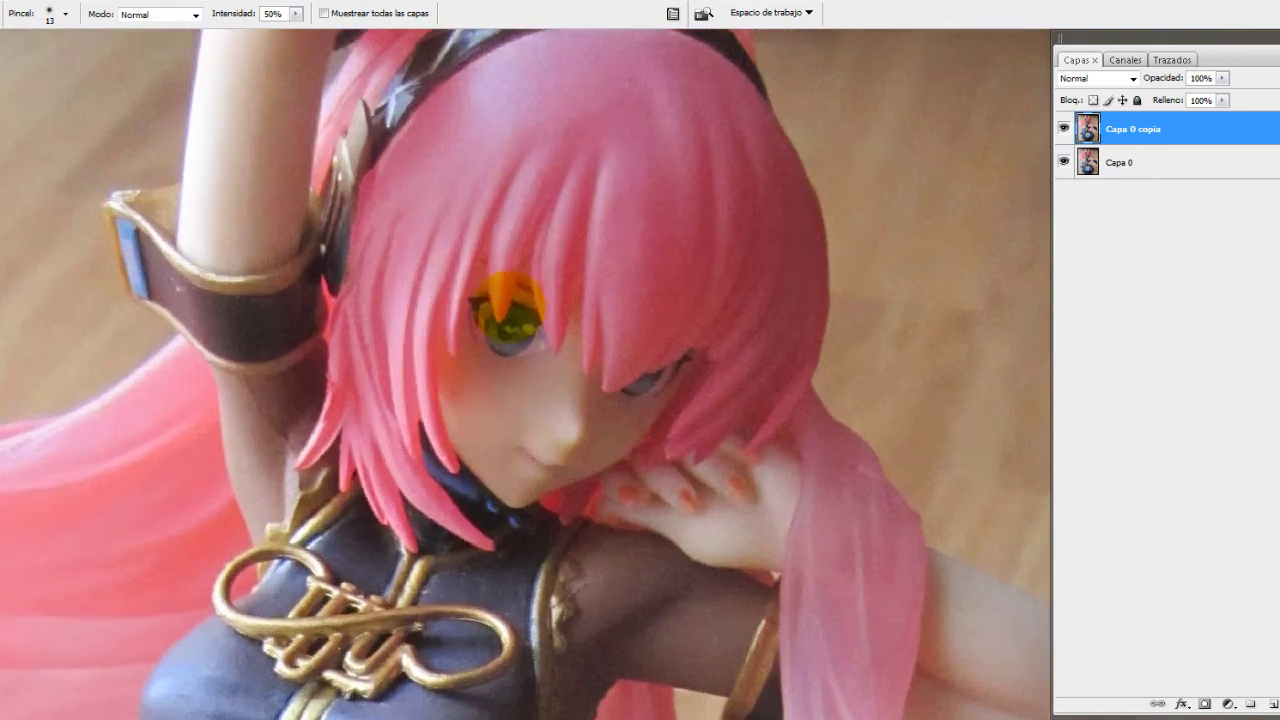
scroll(596, 307, up, 1)
right_click(596, 307)
text(137)
key(Return)
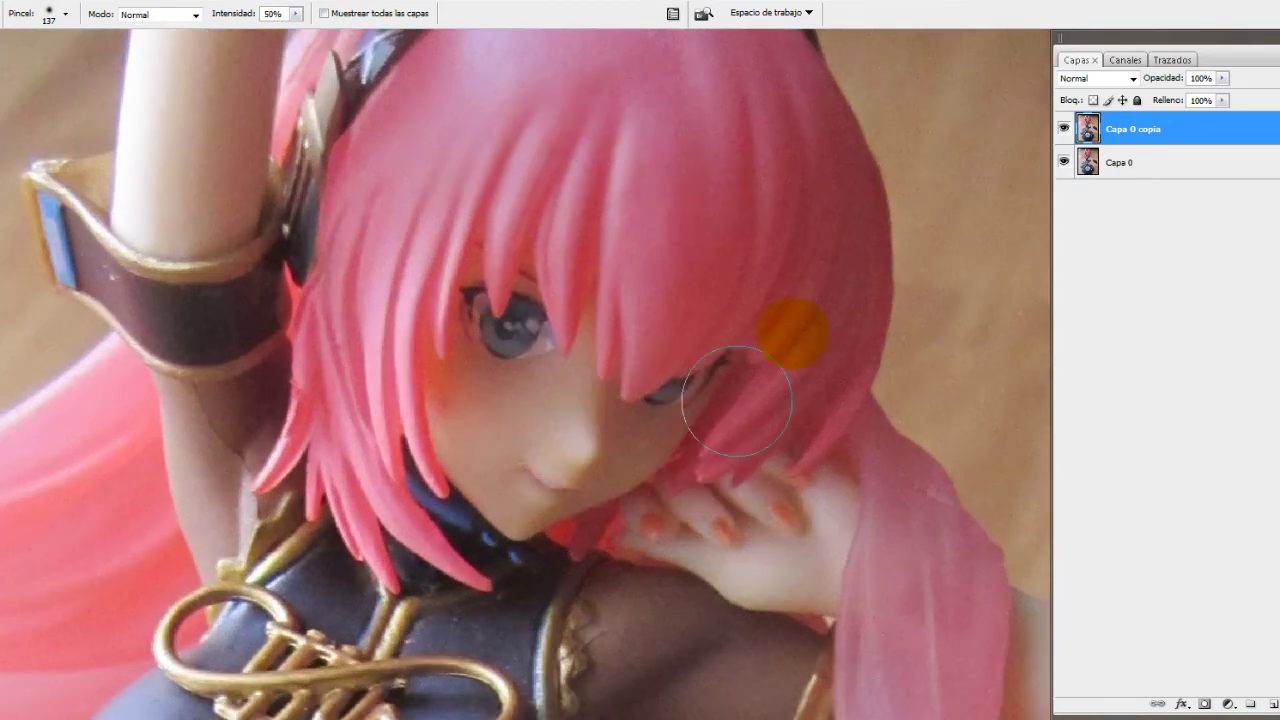
drag(560, 400, 586, 414)
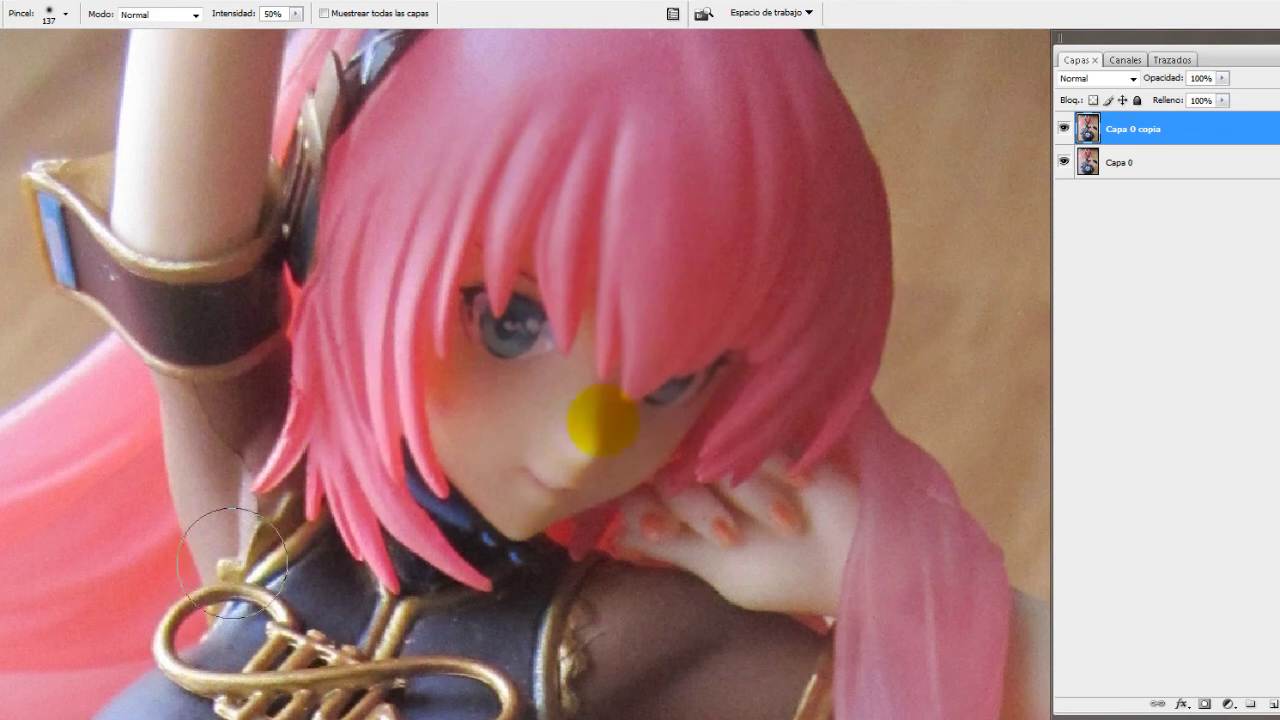
Compare the blur against the original and raise the blur strength to 100%
click(1066, 130)
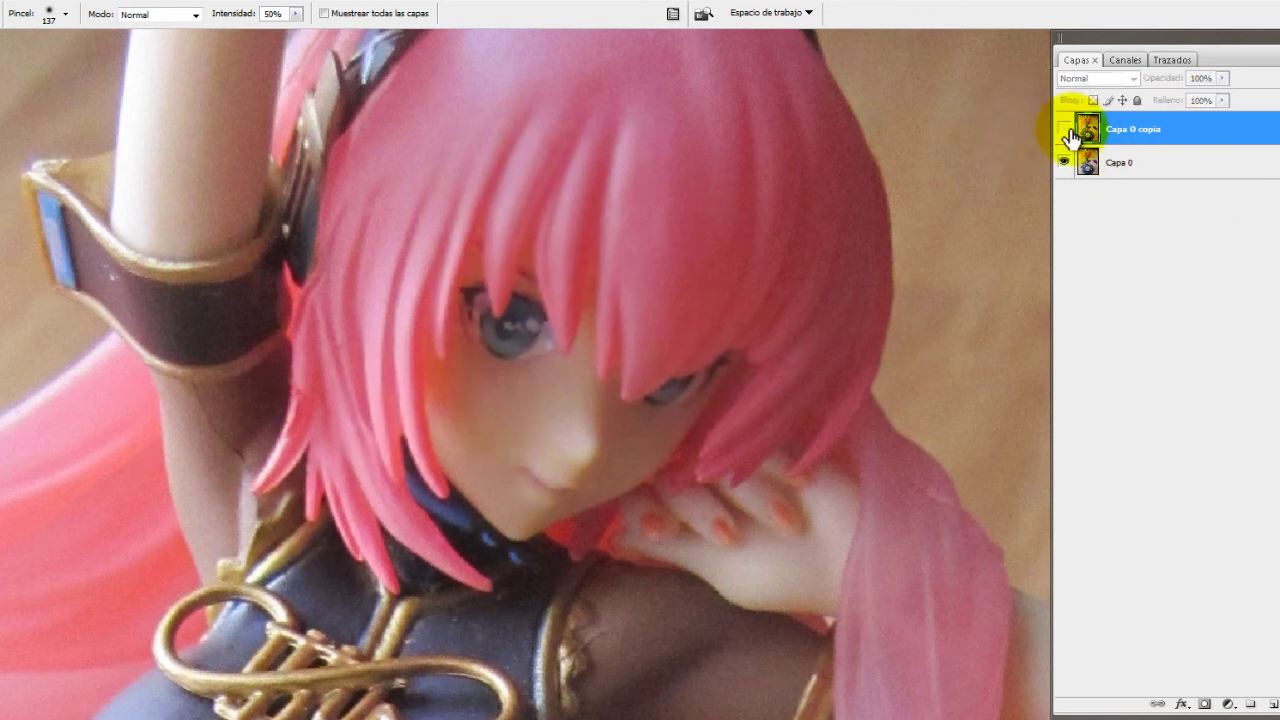
click(1066, 130)
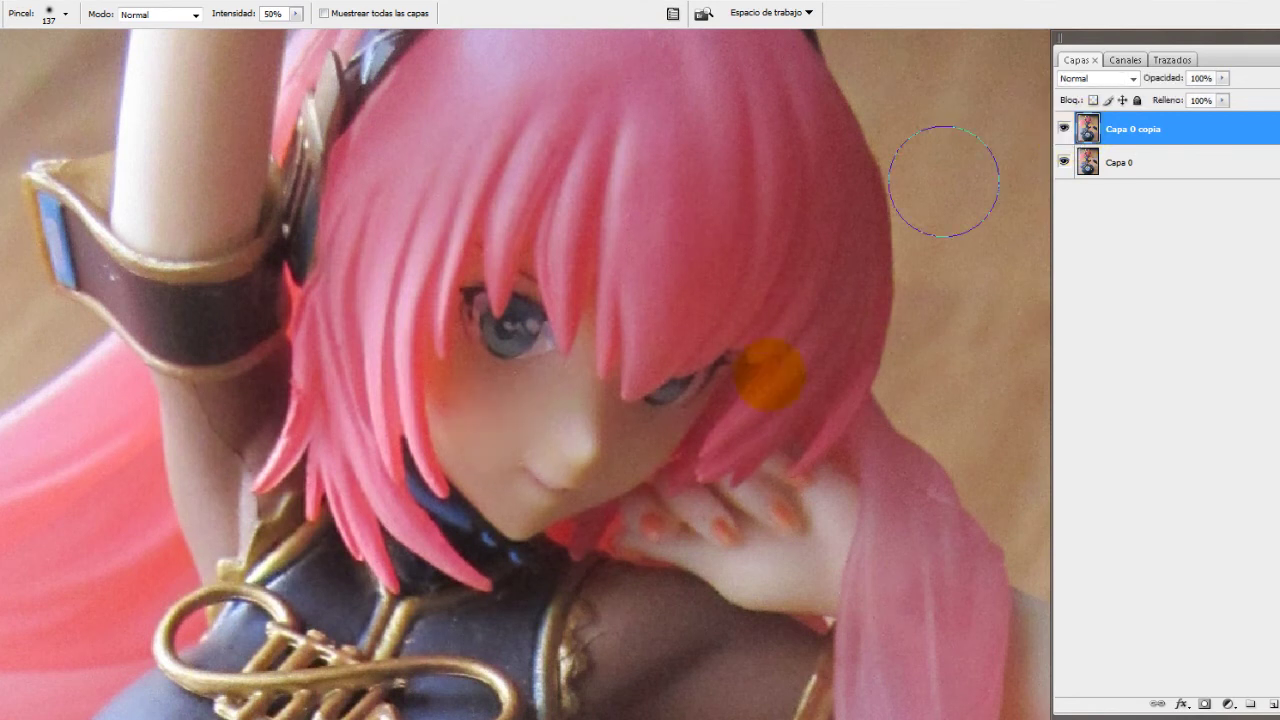
scroll(760, 390, down, 3)
scroll(549, 357, down, 2)
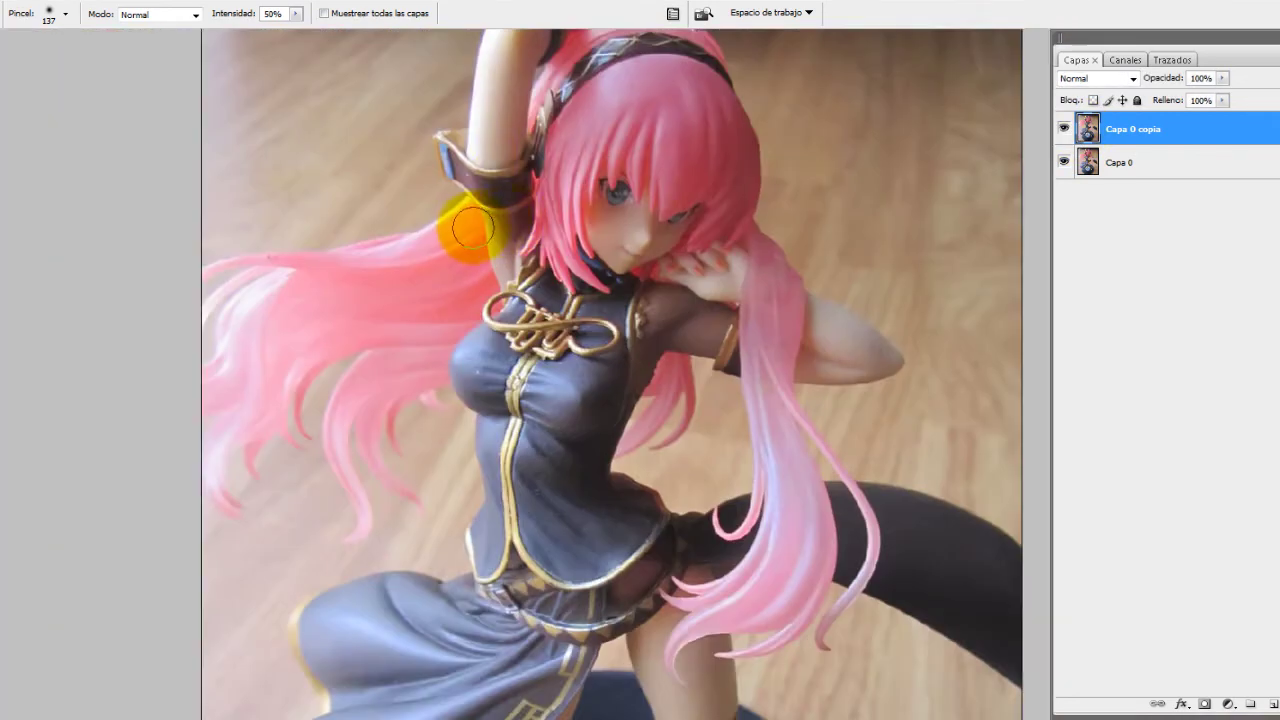
drag(214, 14, 520, 34)
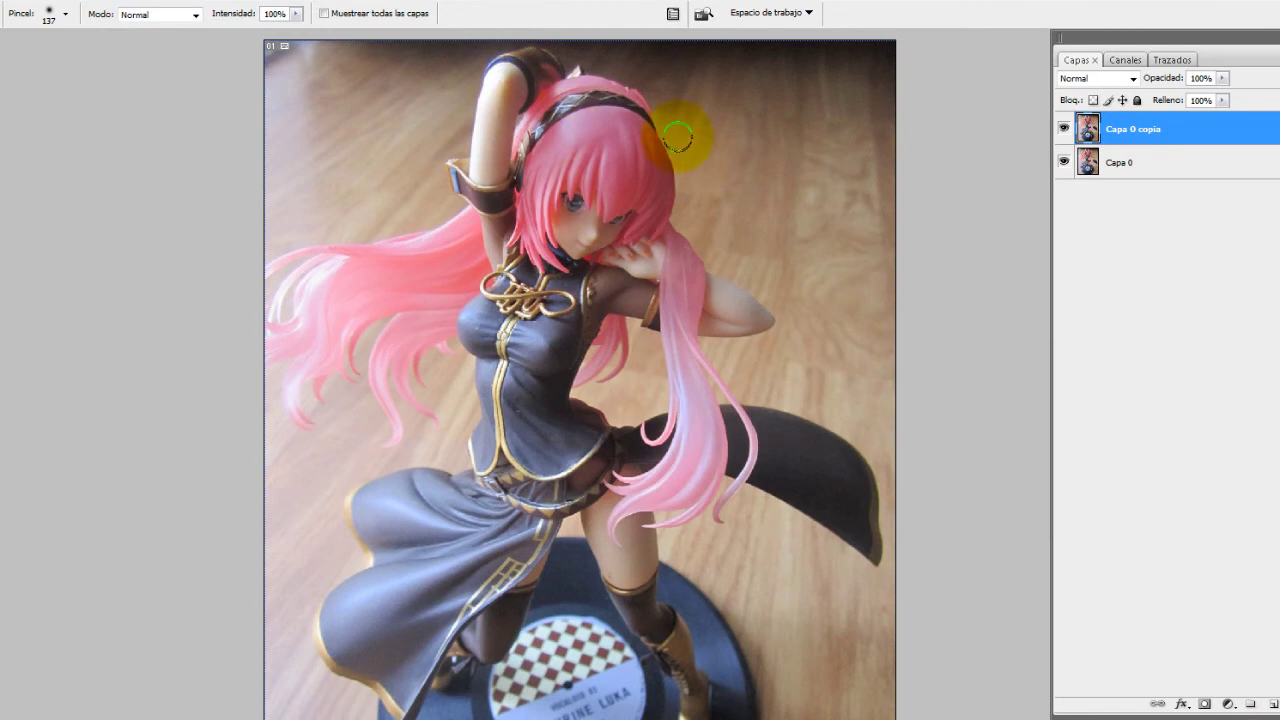
Set the brush to 2500 px, compare with the original, and browse the blur tools and Filter menu
right_click(710, 153)
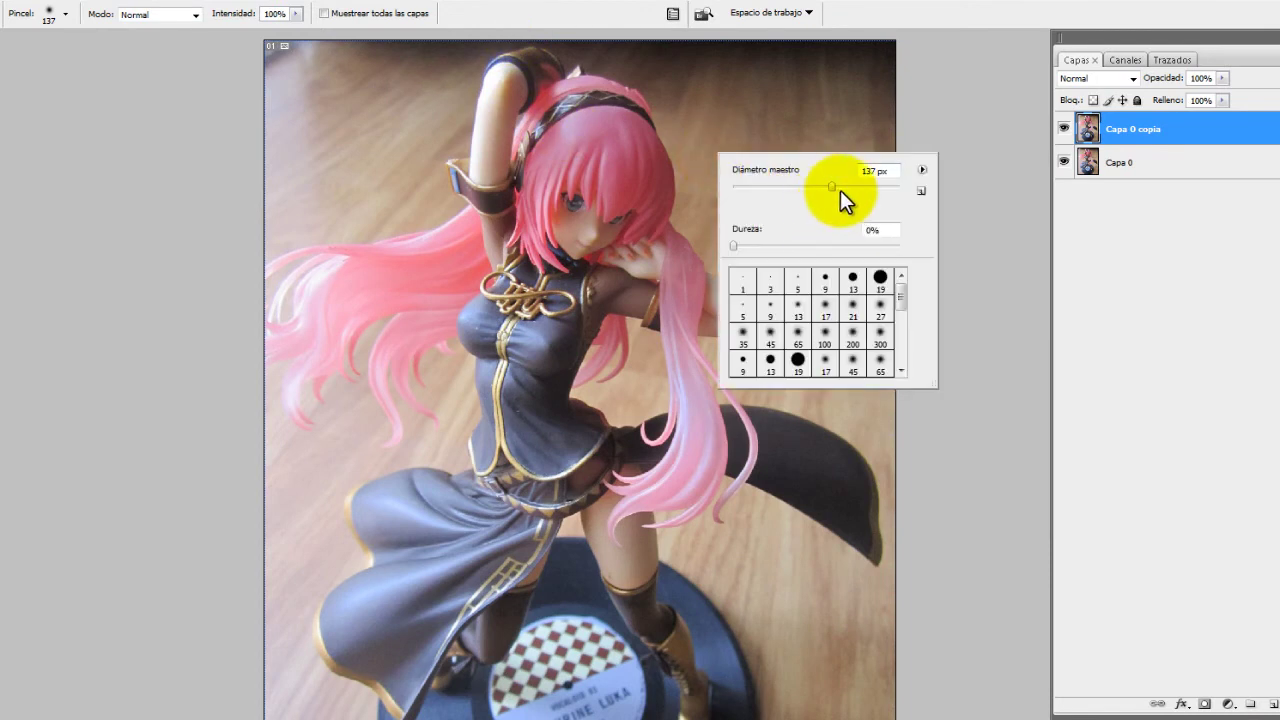
key(Return)
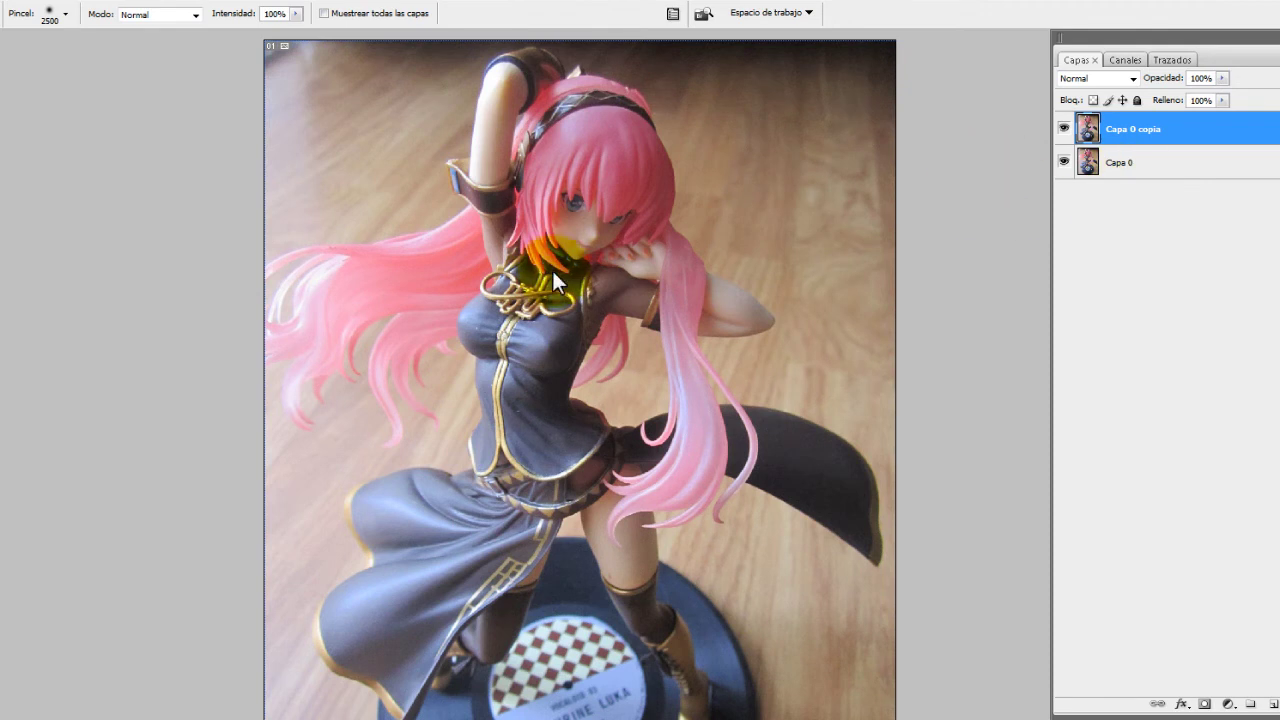
scroll(578, 259, up, 2)
scroll(578, 259, up, 2)
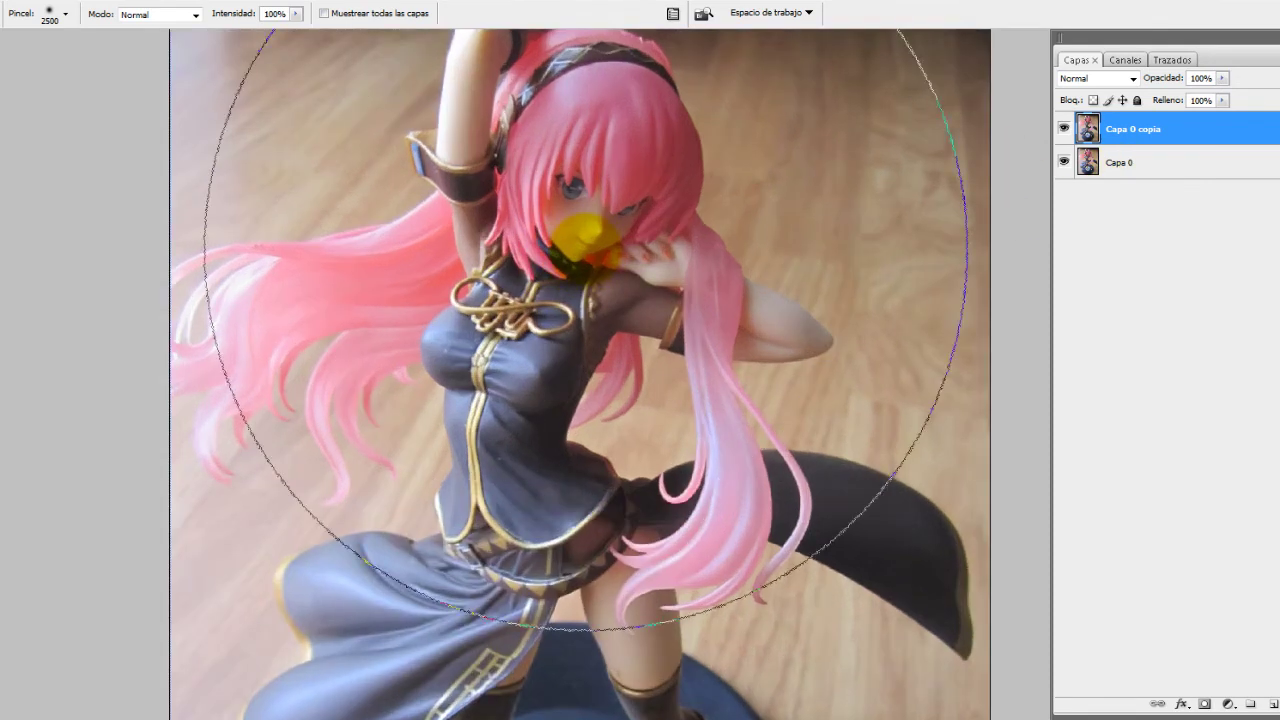
scroll(578, 259, up, 2)
click(1063, 128)
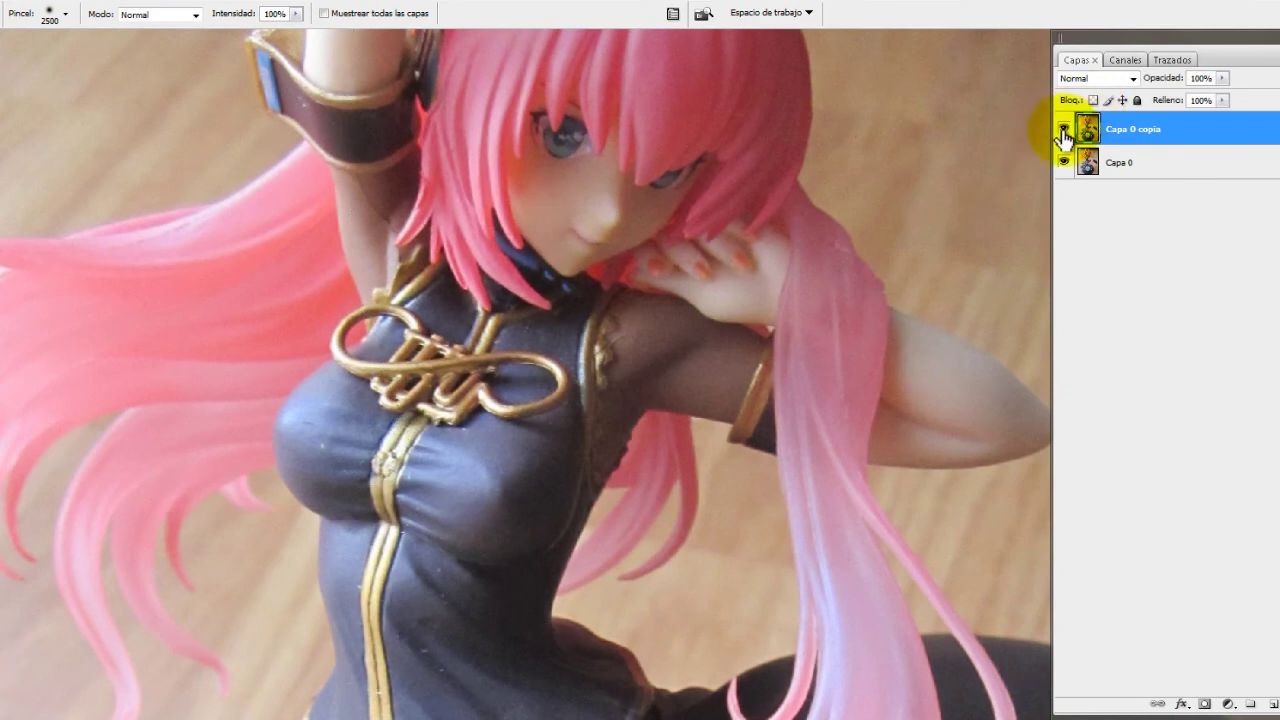
key(ctrl+0)
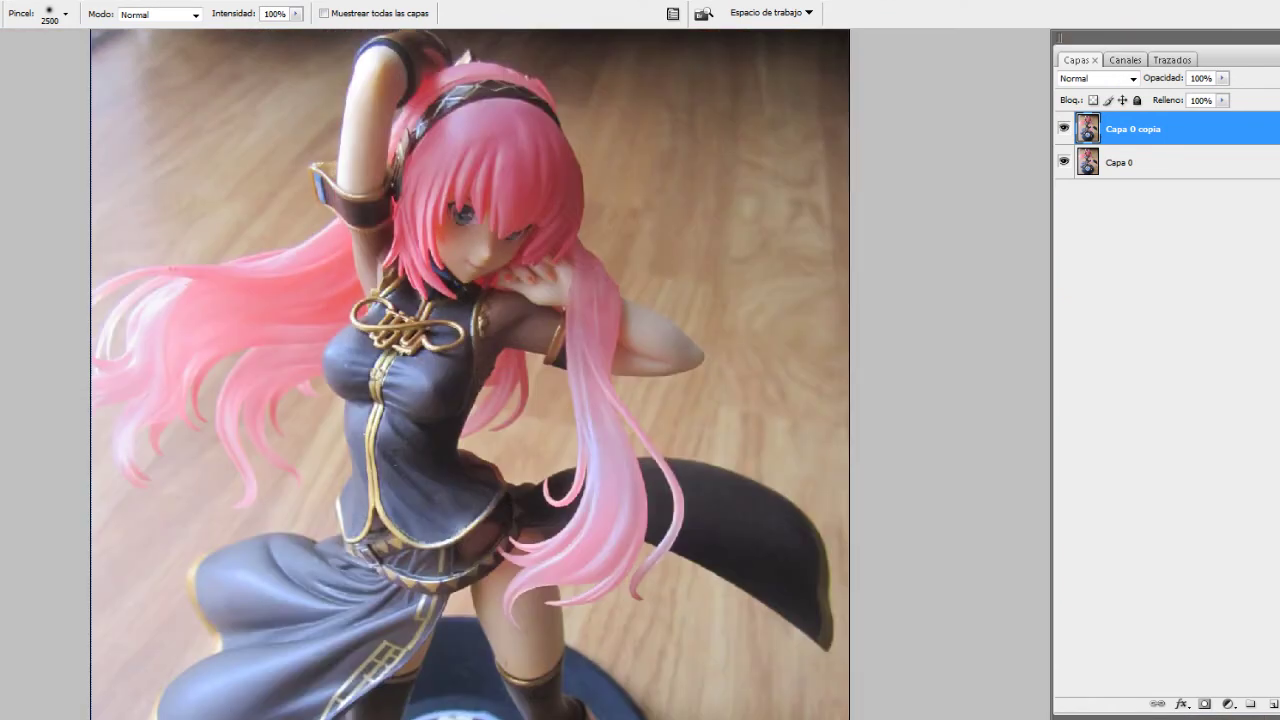
right_click(2, 325)
click(23, 331)
click(200, 3)
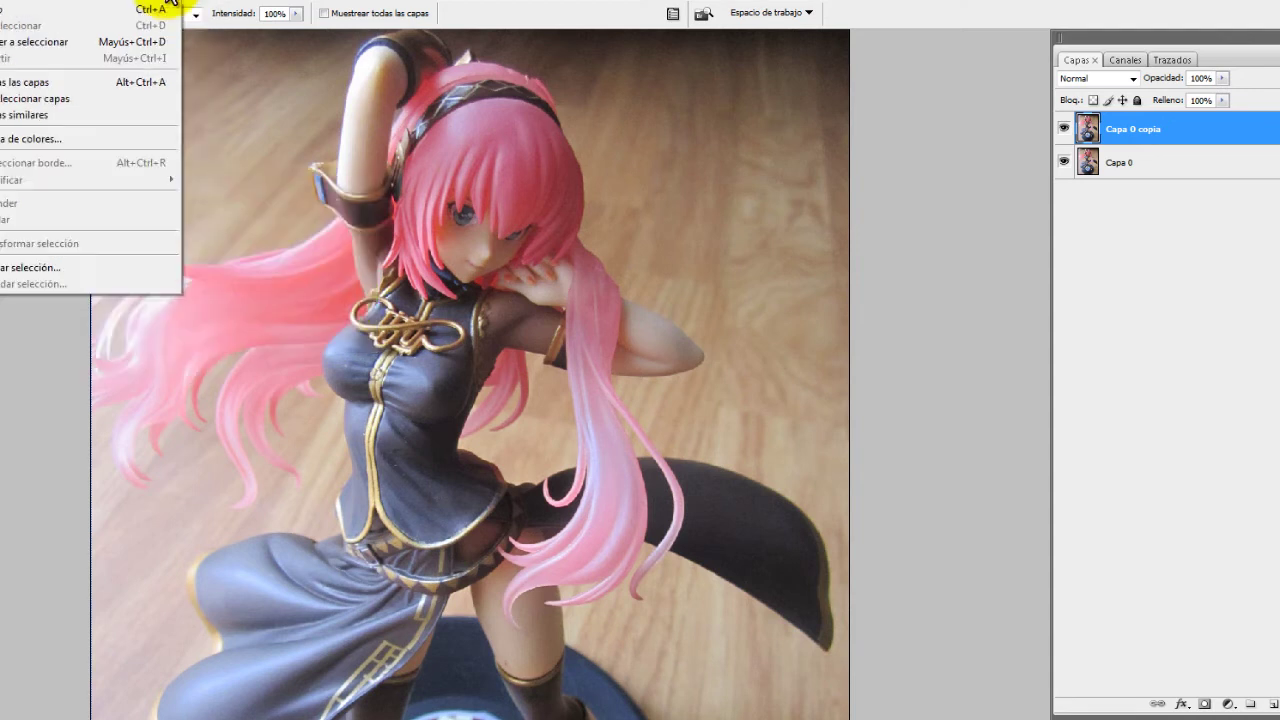
Zoom in on the face and set the dodge brush to 41 px
click(320, 9)
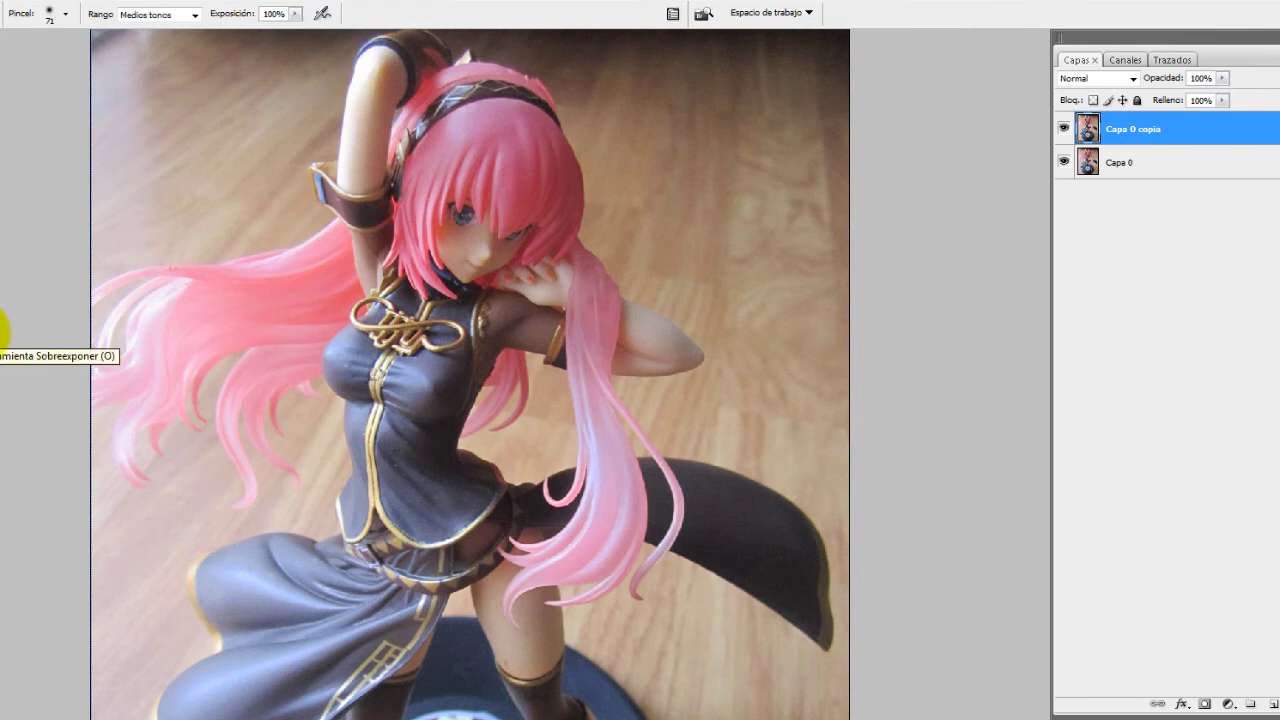
drag(229, 294, 305, 273)
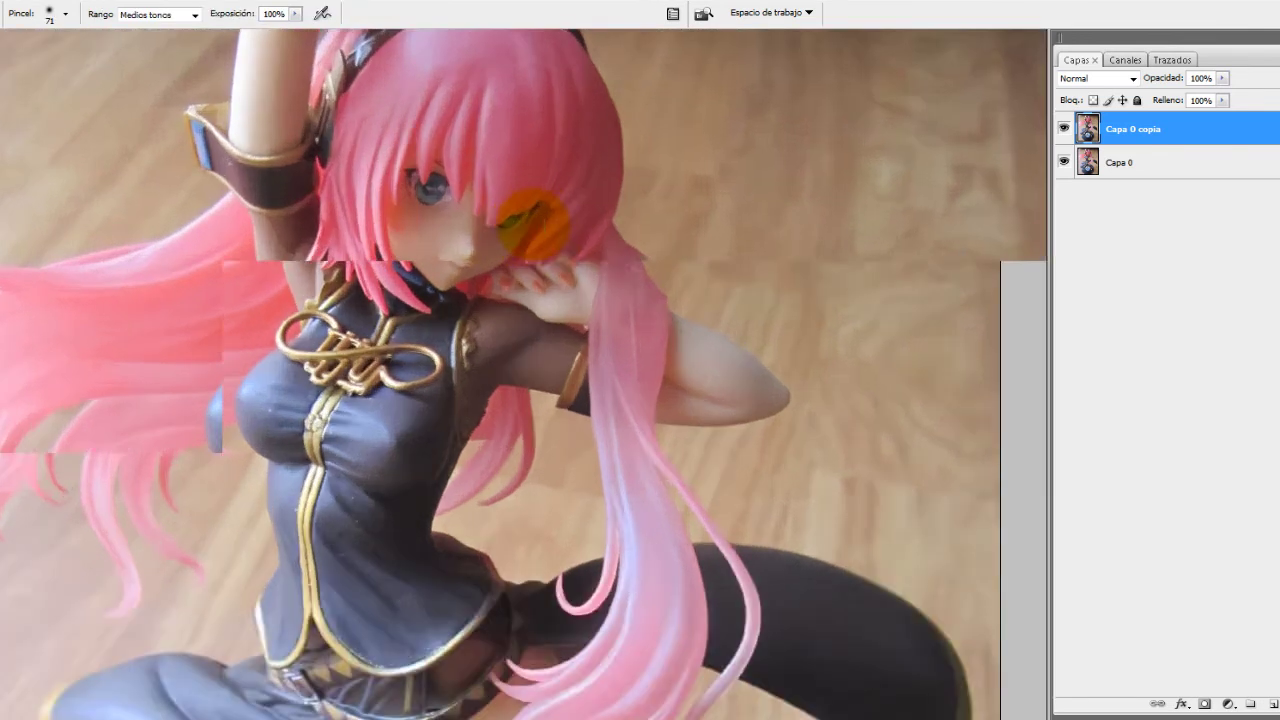
key(ctrl+l)
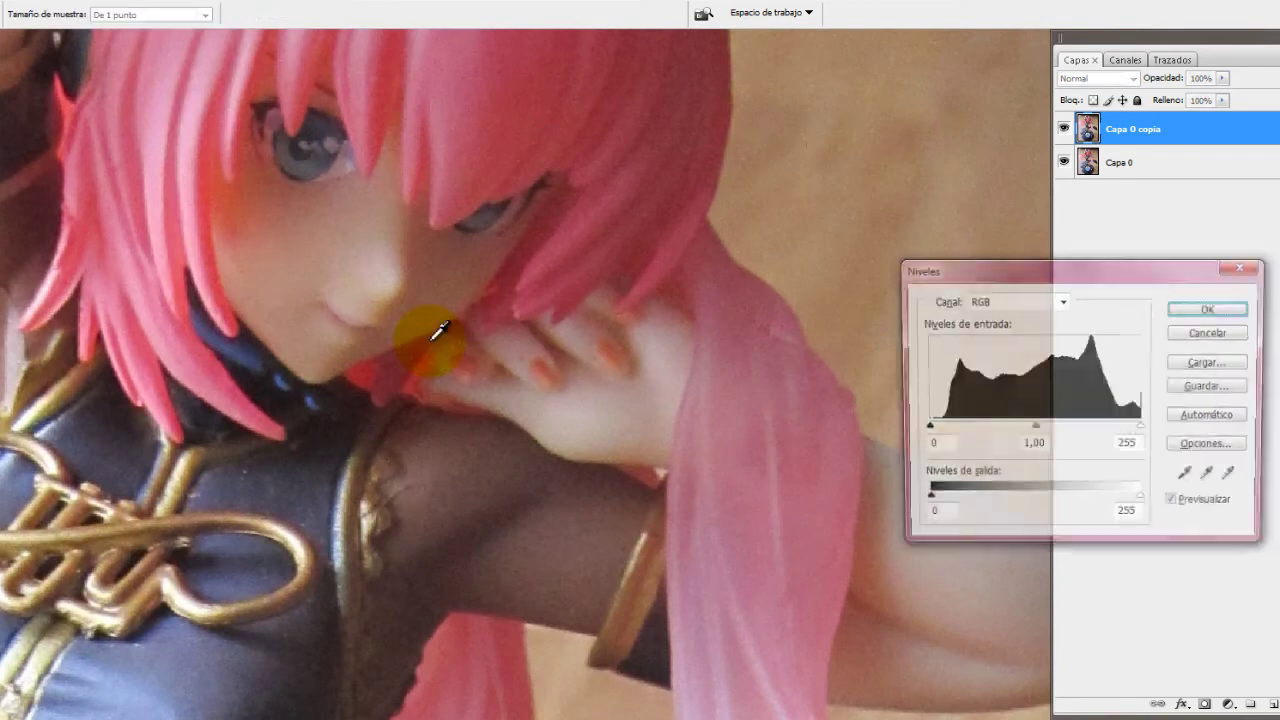
key(Escape)
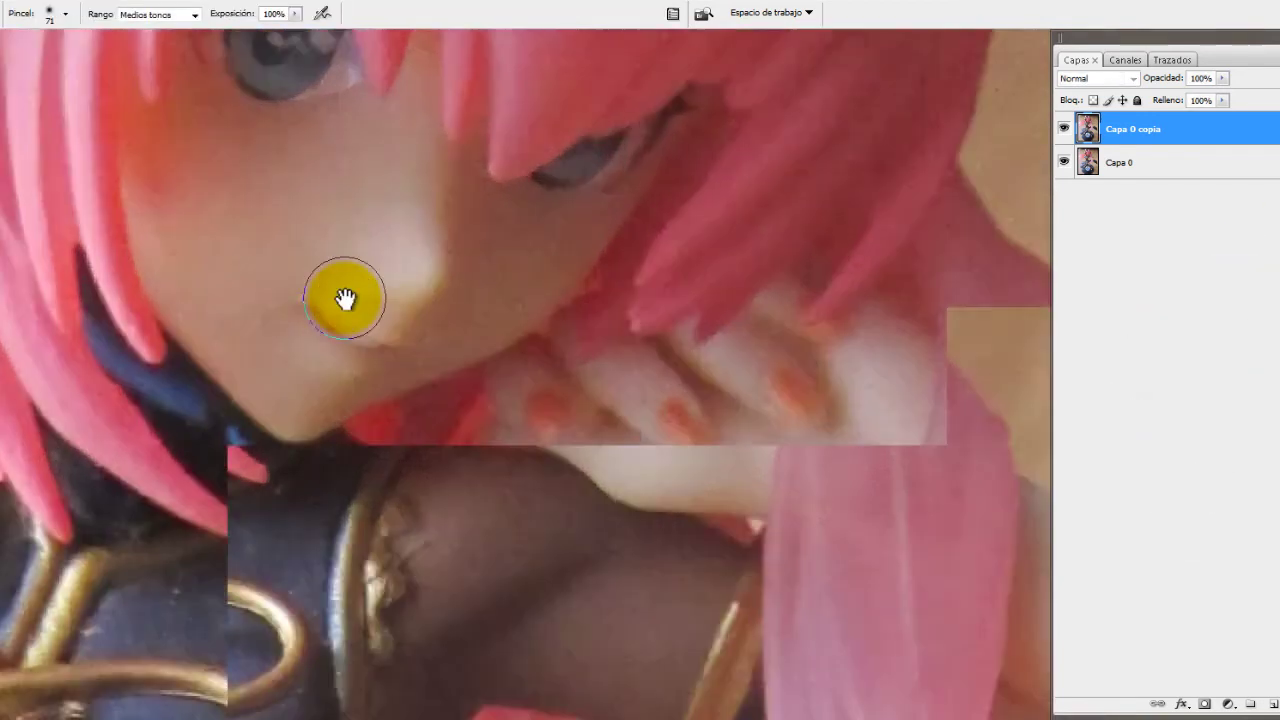
right_click(416, 445)
drag(394, 441, 383, 441)
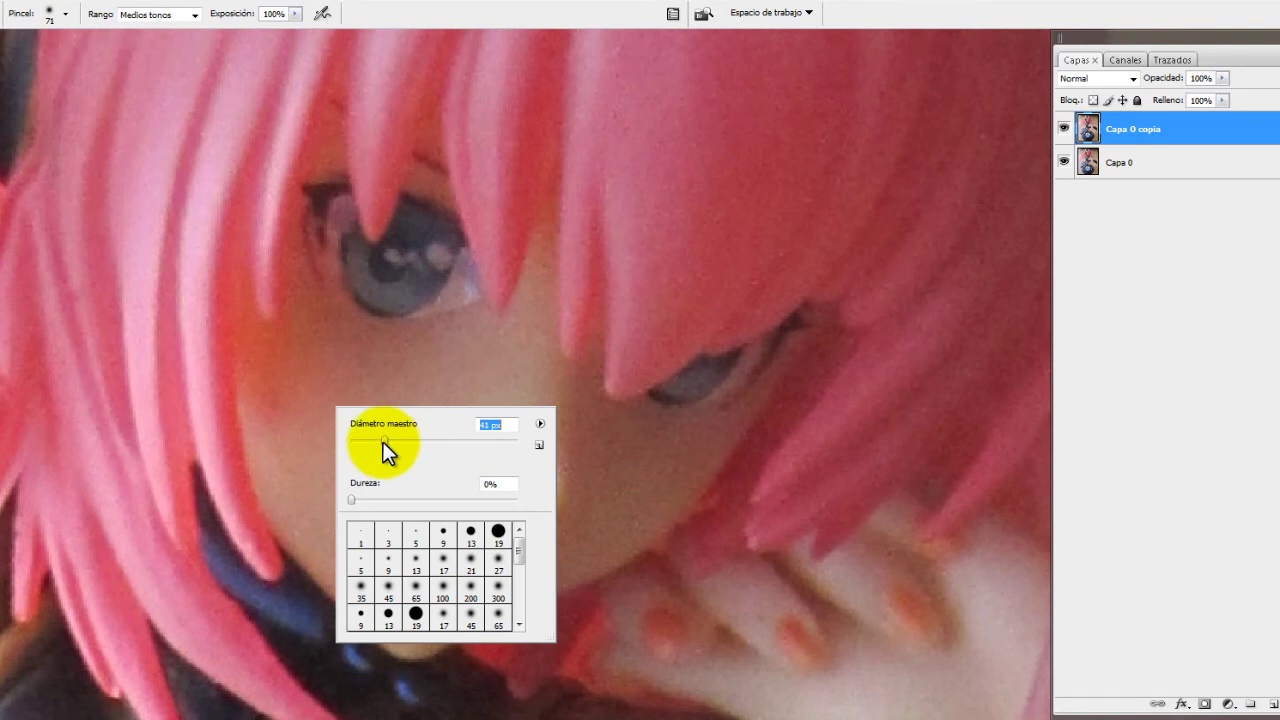
click(272, 328)
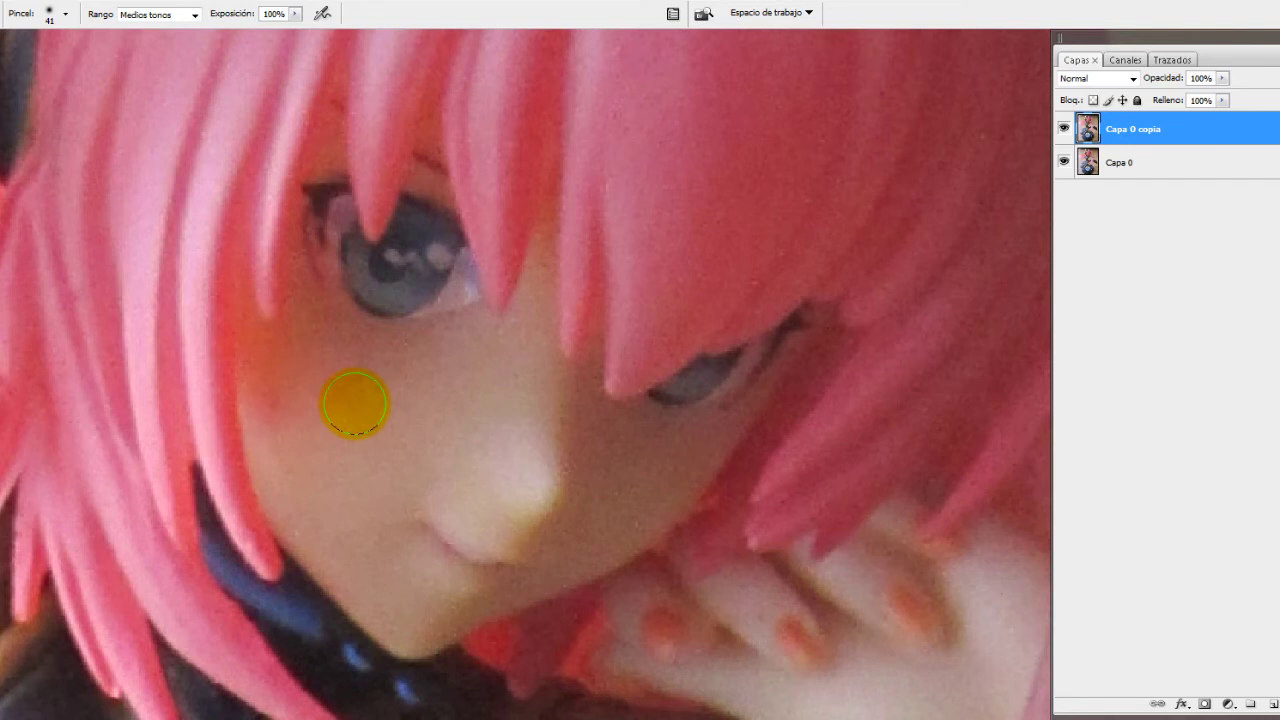
Add an empty layer Capa 1 above Capa 0 copia, undoing an accidental layer group
click(1250, 704)
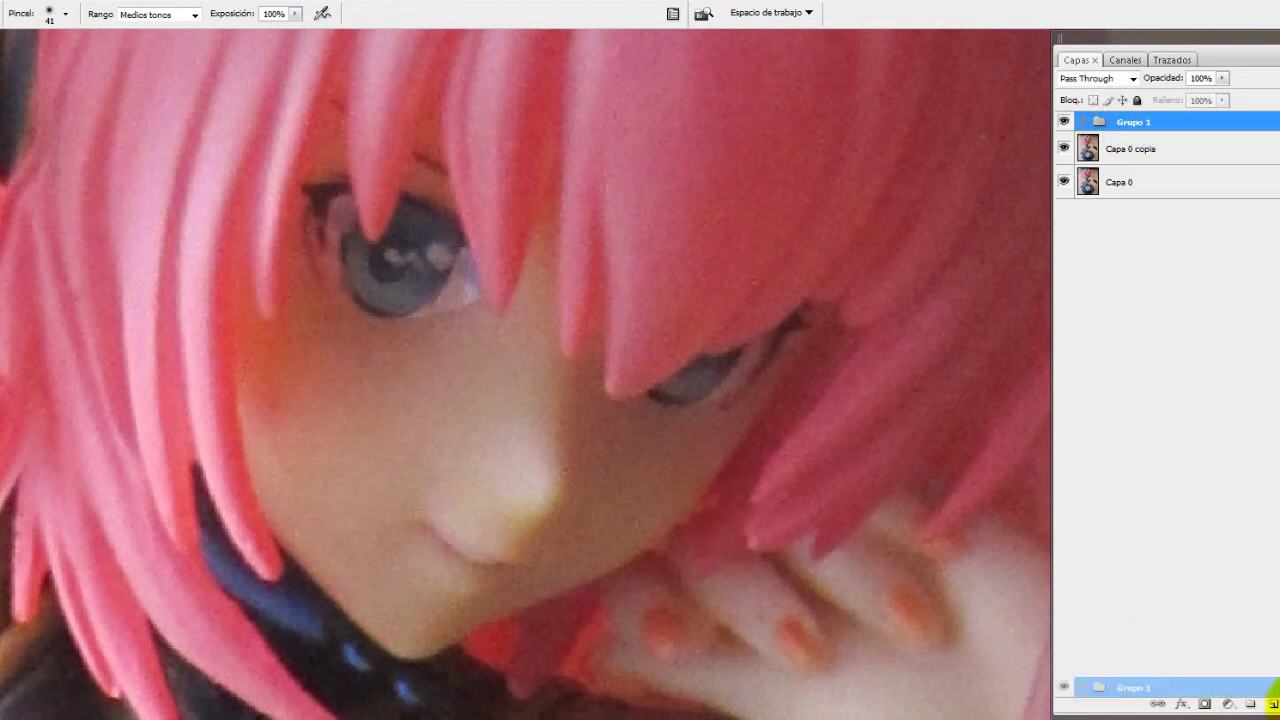
key(ctrl+z)
click(1272, 704)
Fill Capa 1 with 50% gris
click(30, 8)
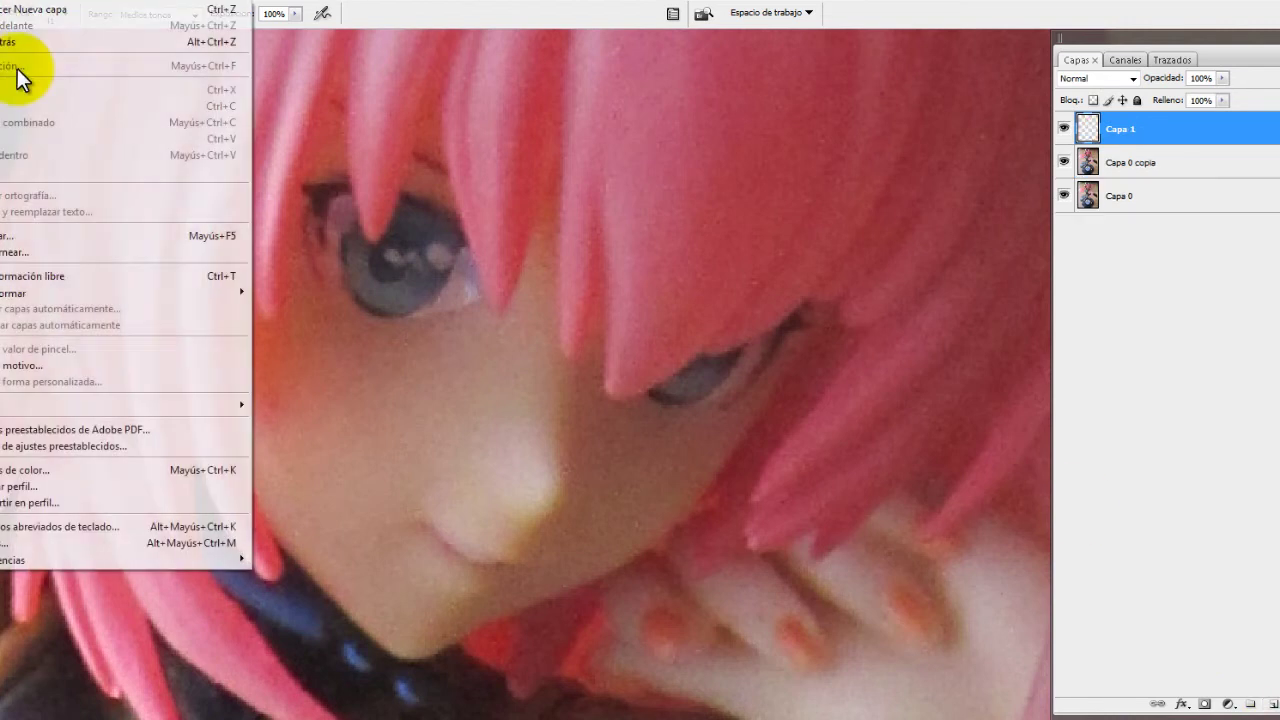
click(32, 238)
click(877, 207)
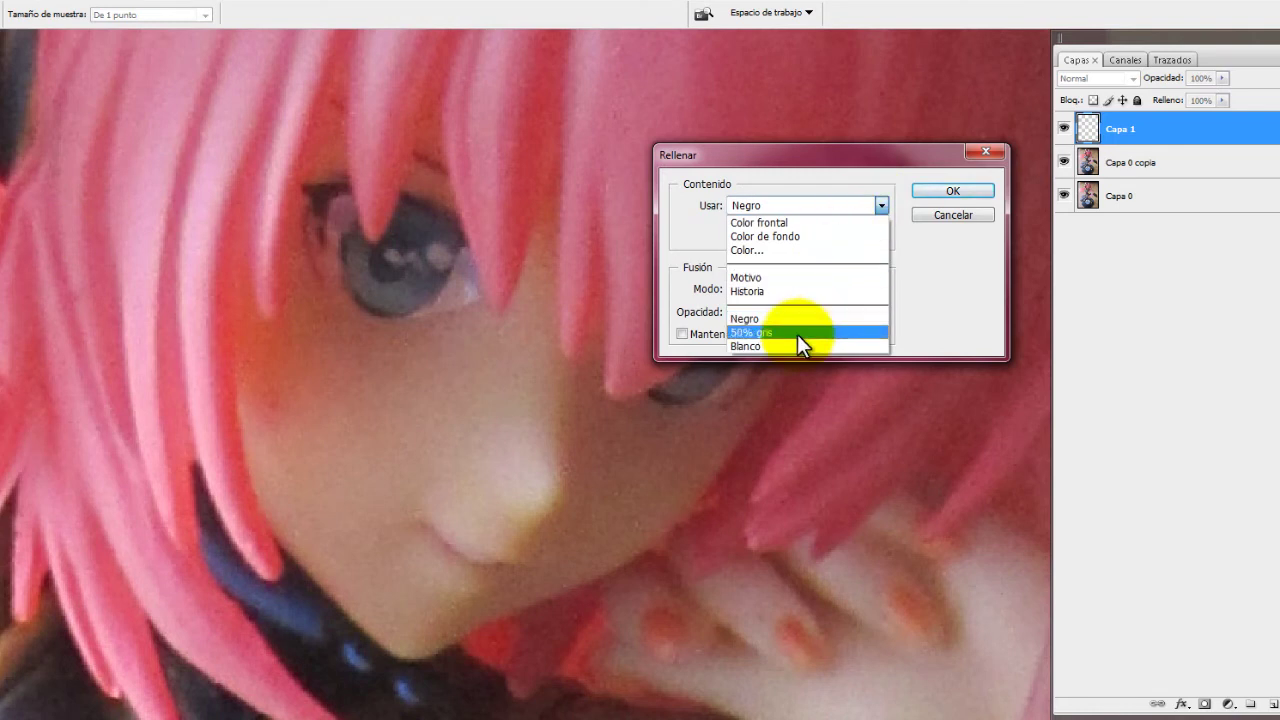
click(797, 334)
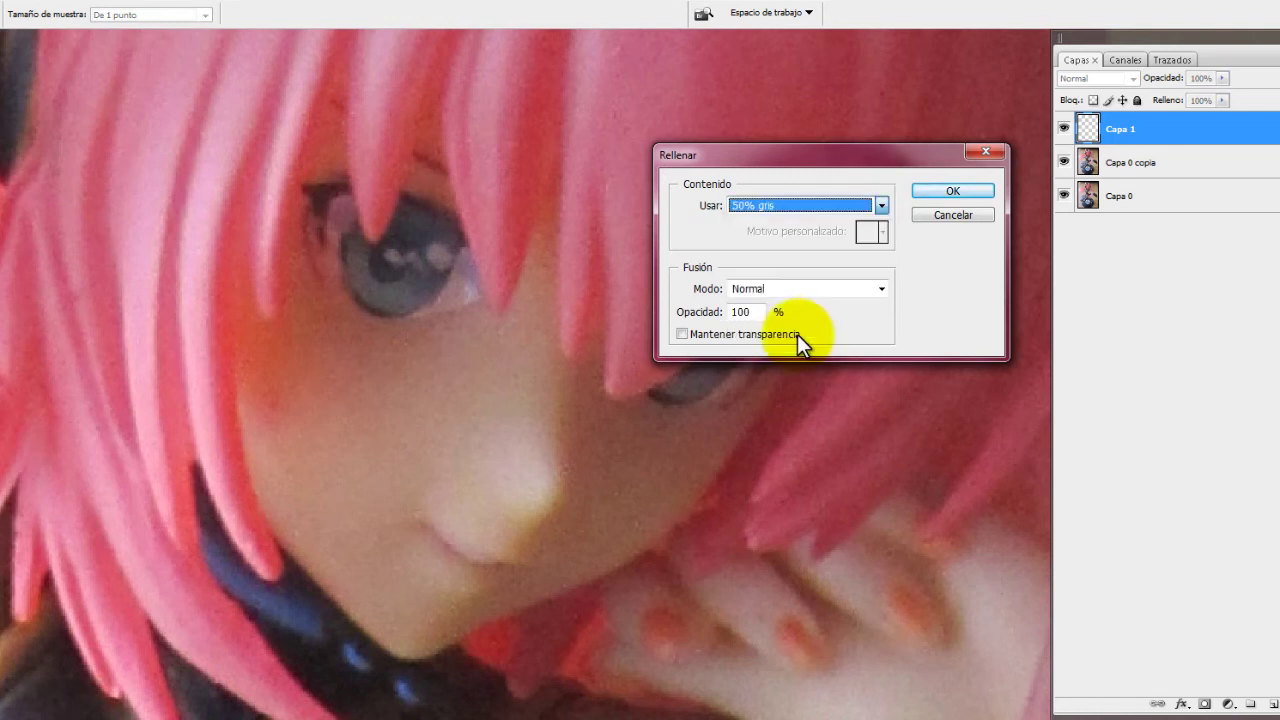
click(959, 191)
Set Capa 1's blend mode to Luz suave and toggle its visibility to compare
key(o)
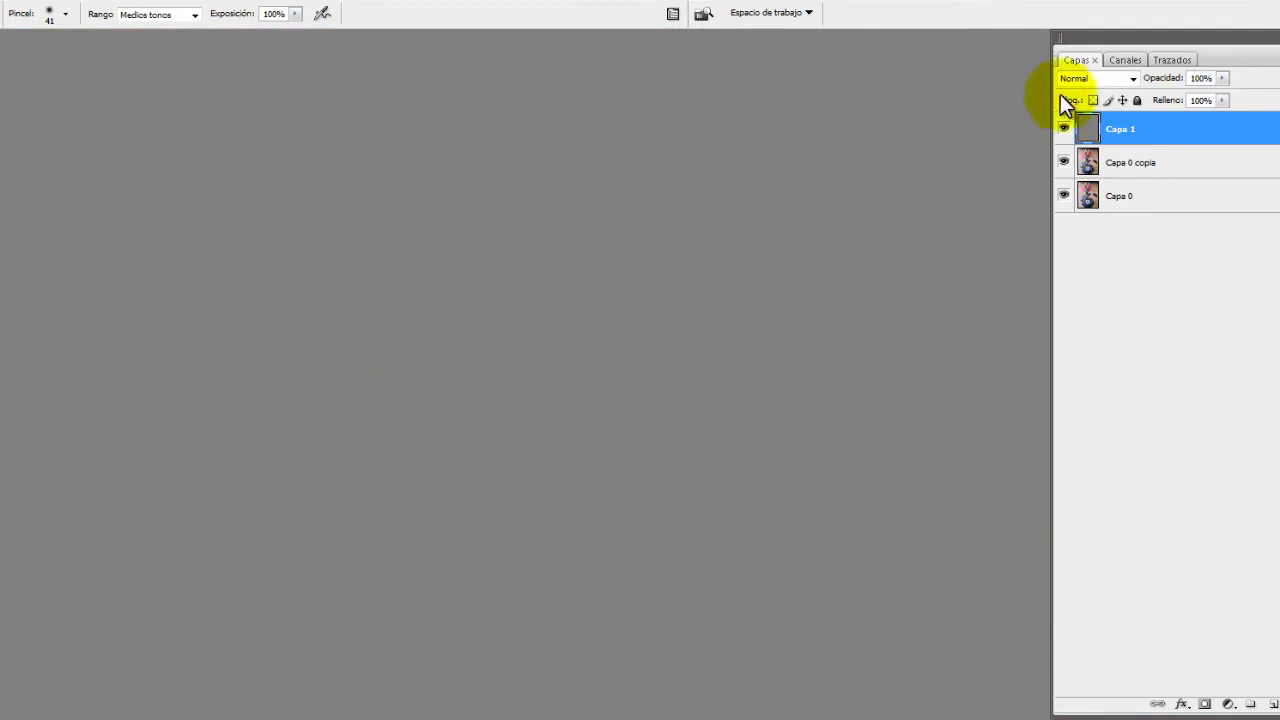
click(1090, 80)
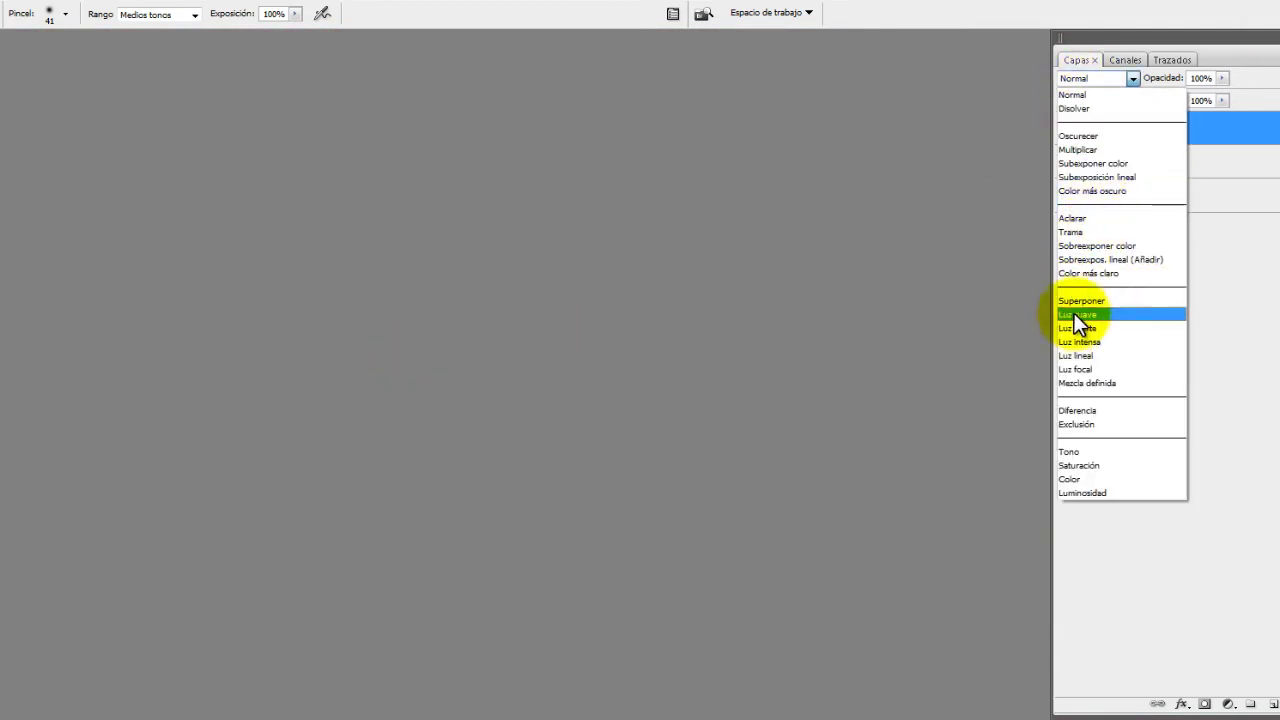
click(1076, 315)
click(1063, 129)
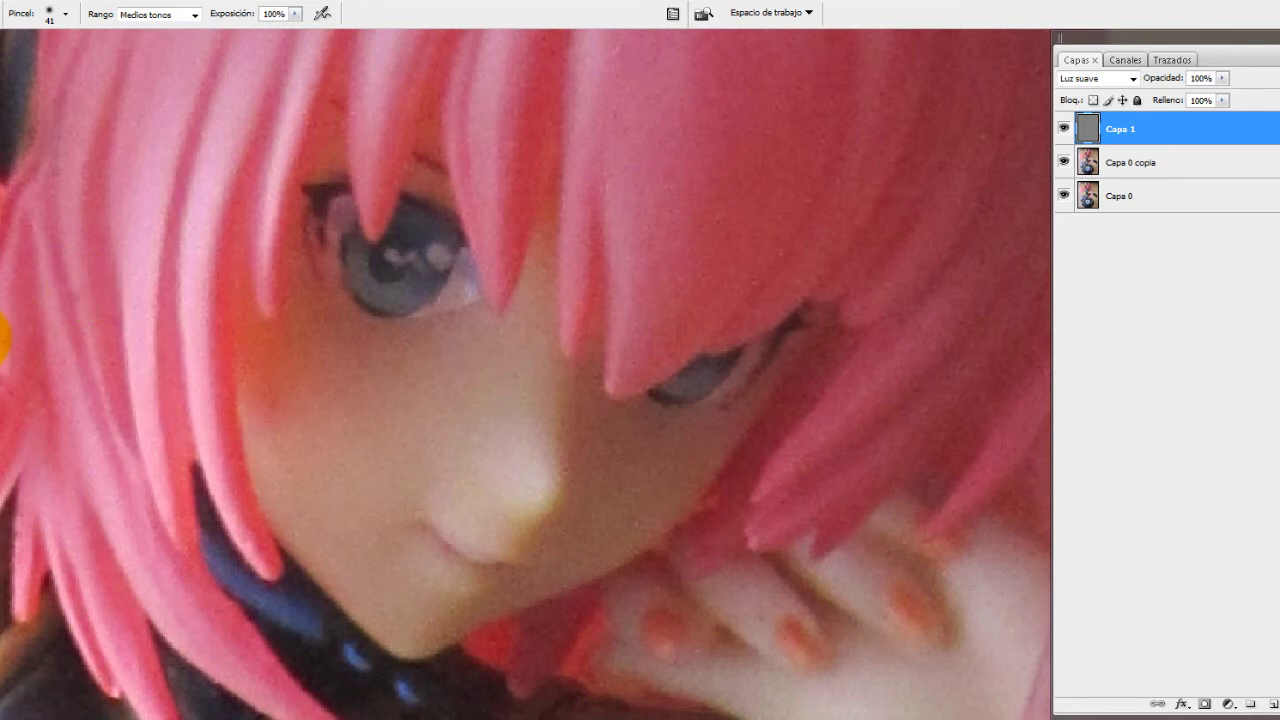
Switch to the Burn tool at 50% exposure with a 32 px brush
right_click(3, 339)
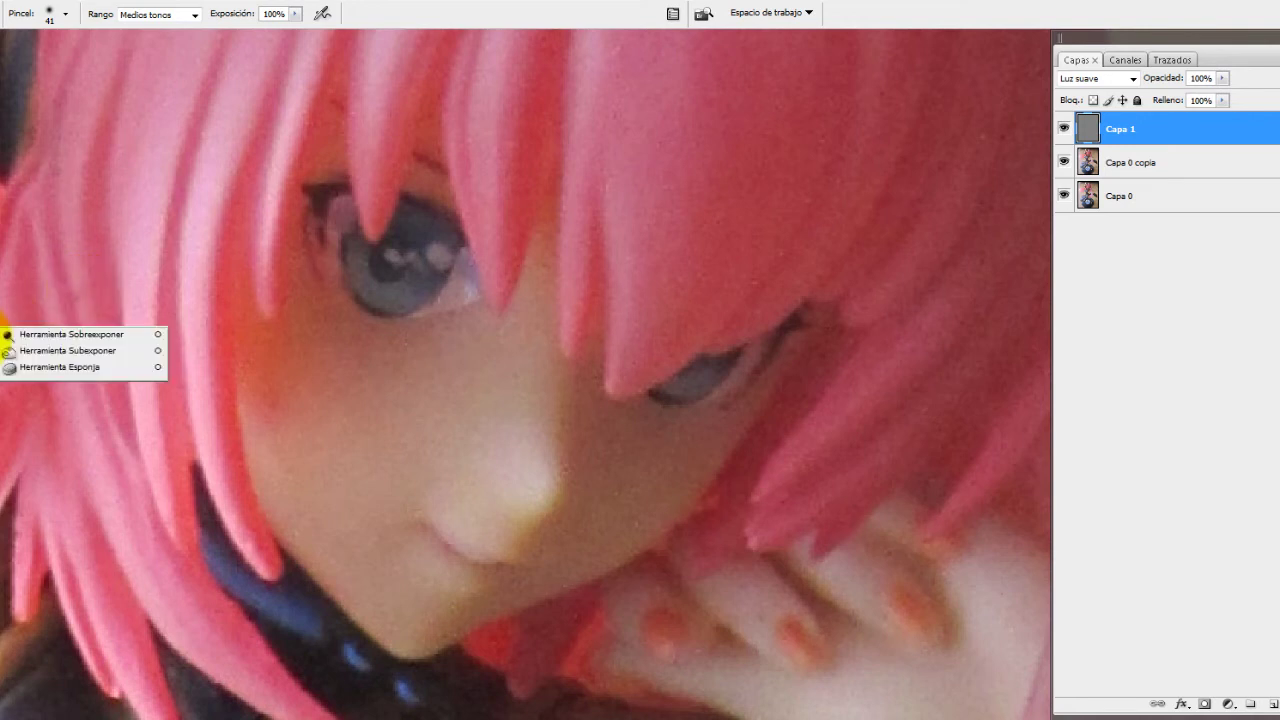
click(72, 334)
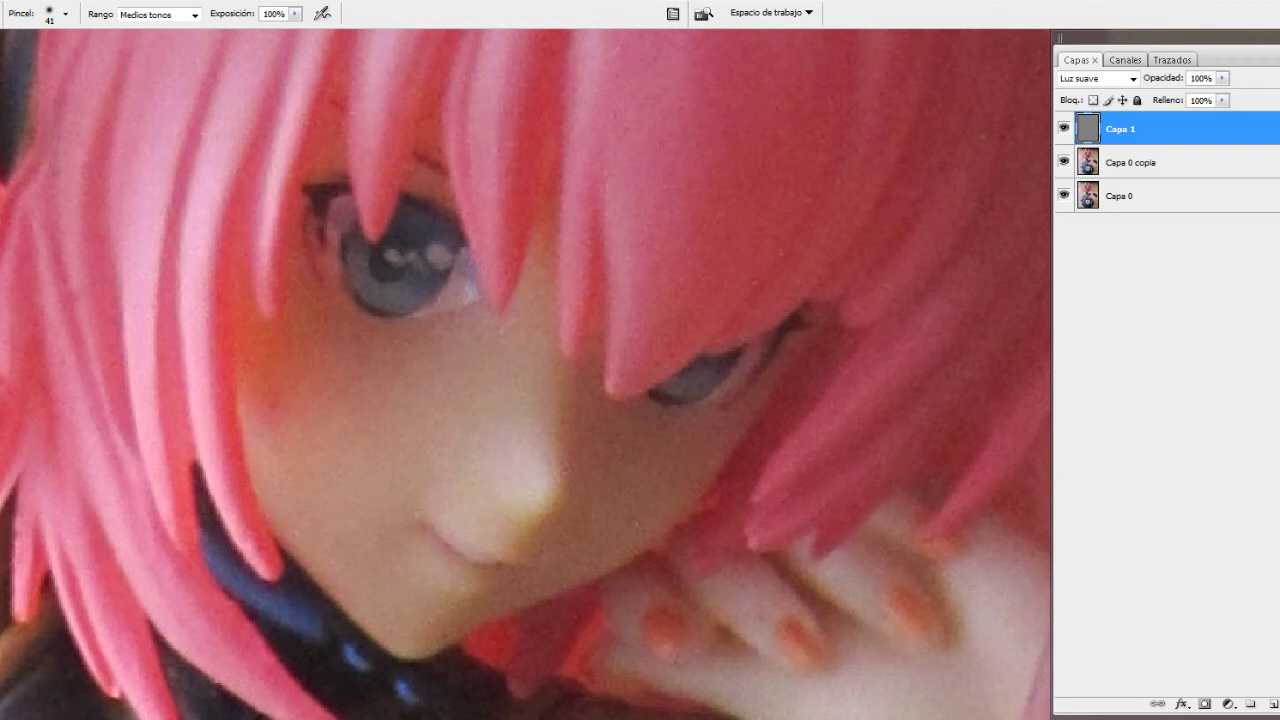
right_click(4, 336)
click(63, 351)
right_click(408, 420)
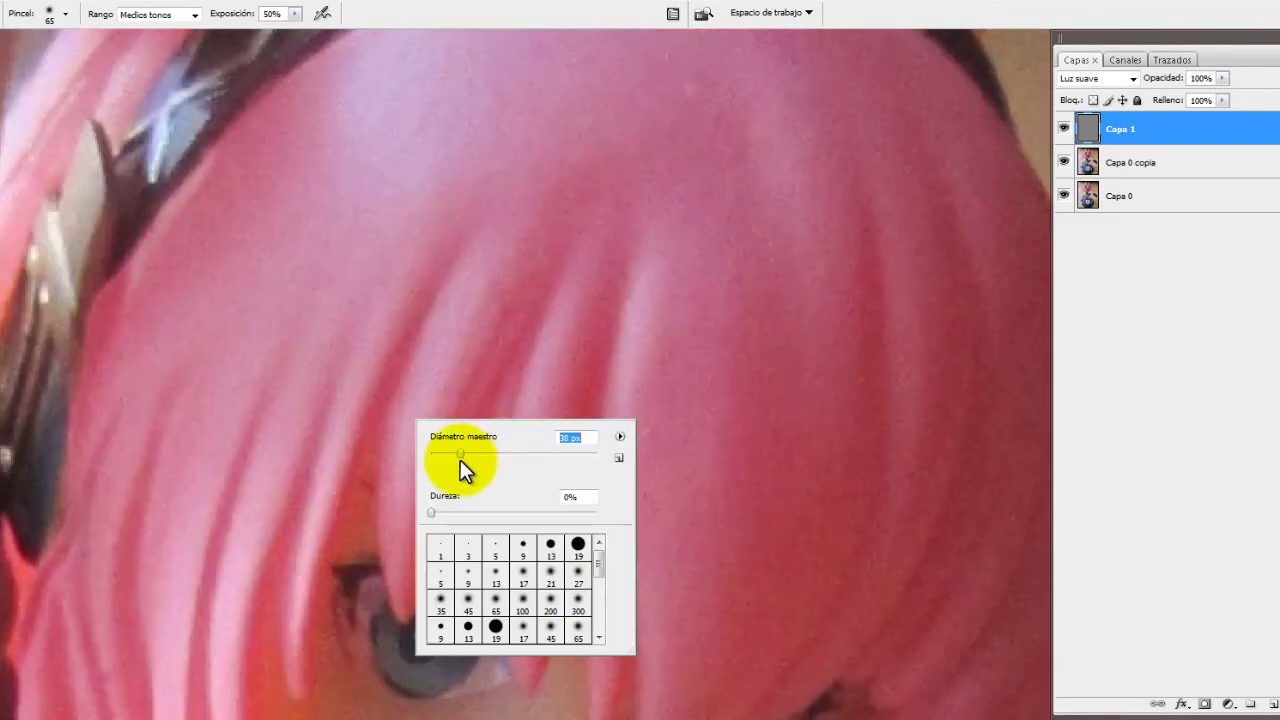
drag(460, 460, 451, 251)
drag(450, 389, 406, 226)
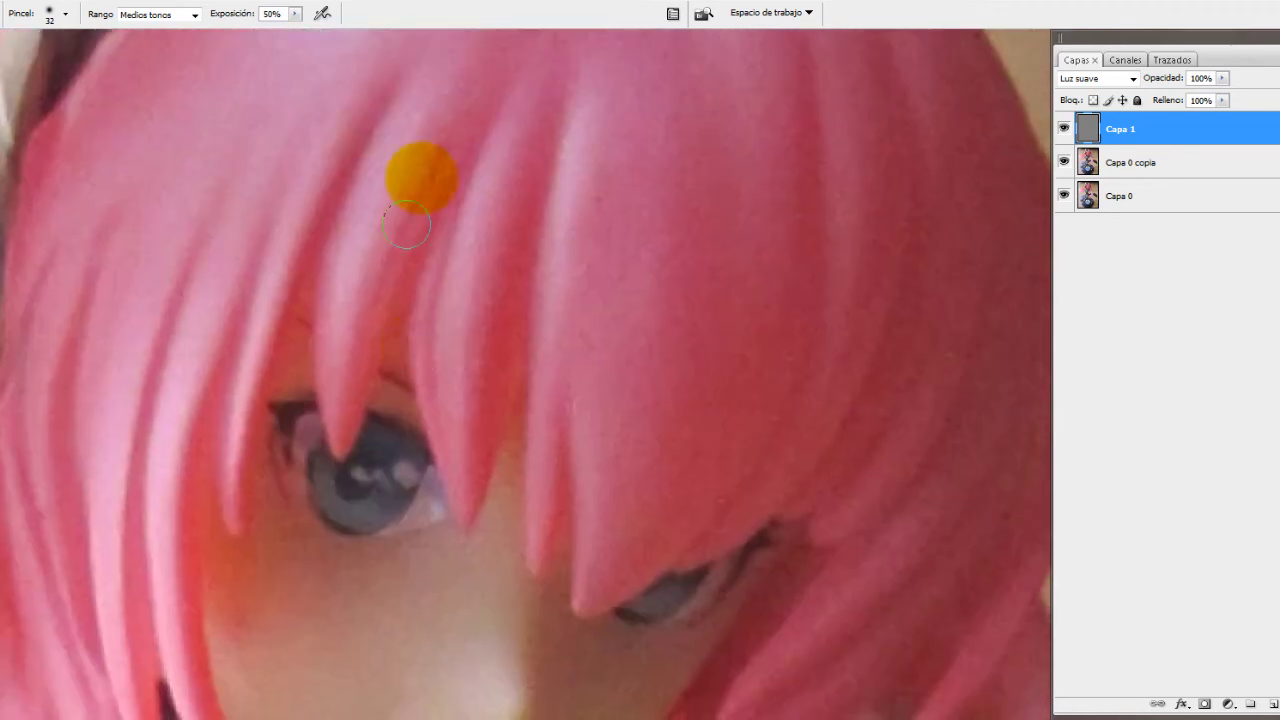
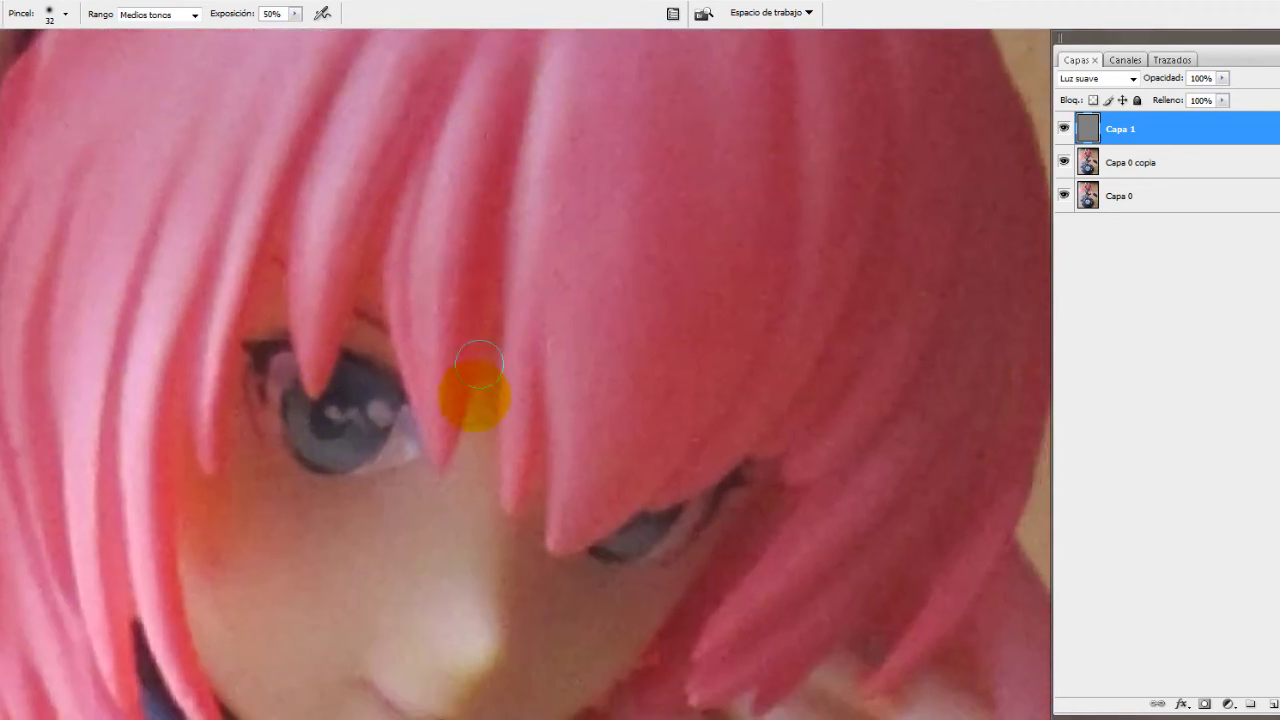
Burn a shading stroke along a hair strand on Capa 1, raising exposure to 73%
scroll(491, 457, down, 3)
drag(500, 462, 418, 385)
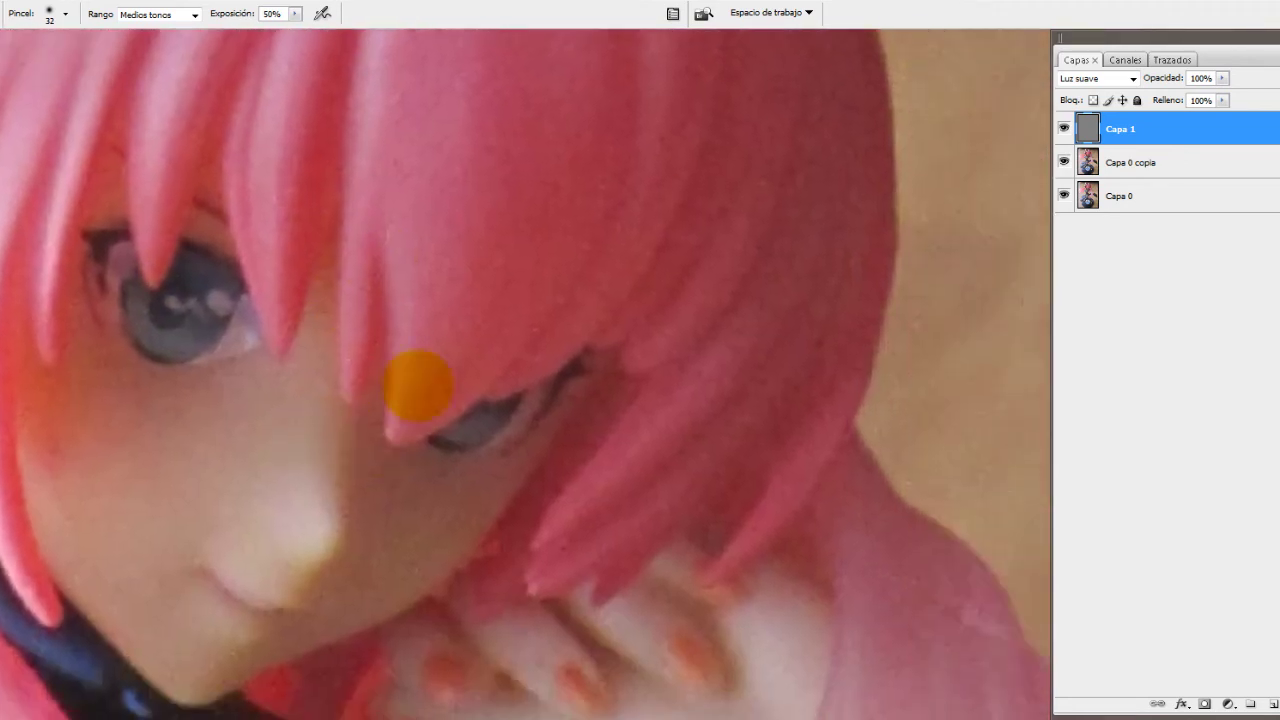
drag(620, 342, 519, 367)
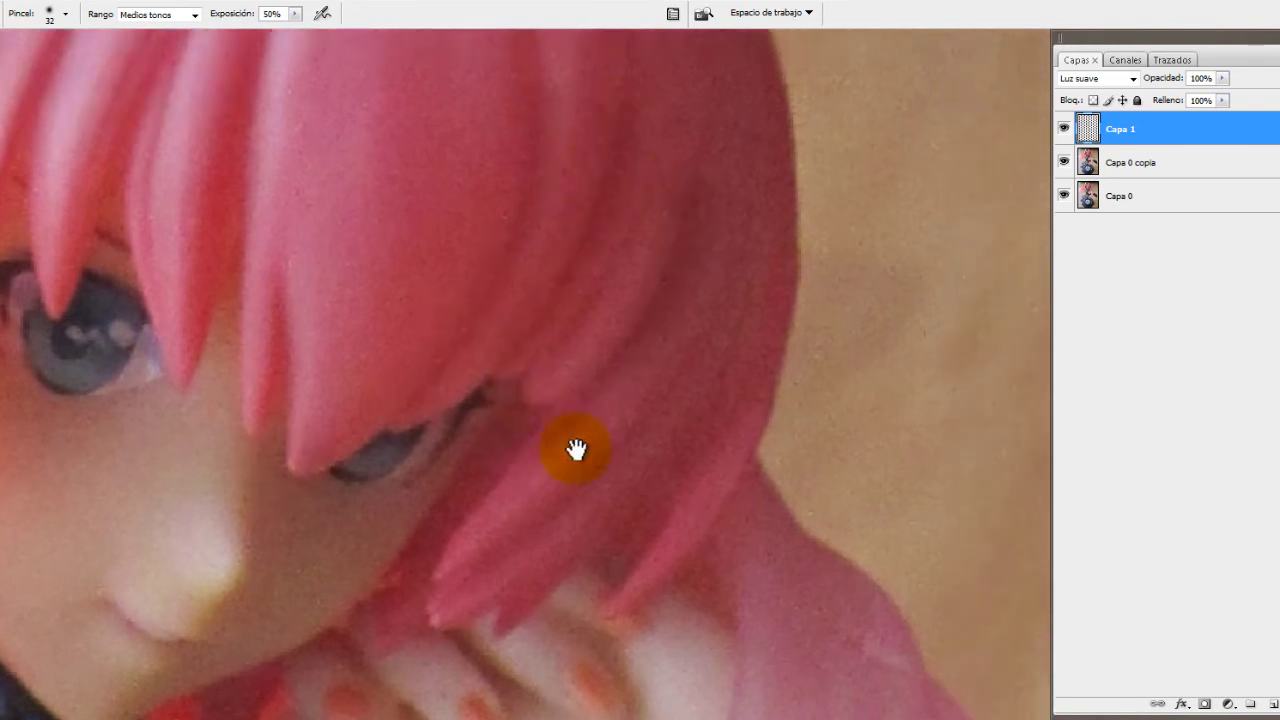
drag(577, 449, 582, 359)
drag(388, 512, 545, 465)
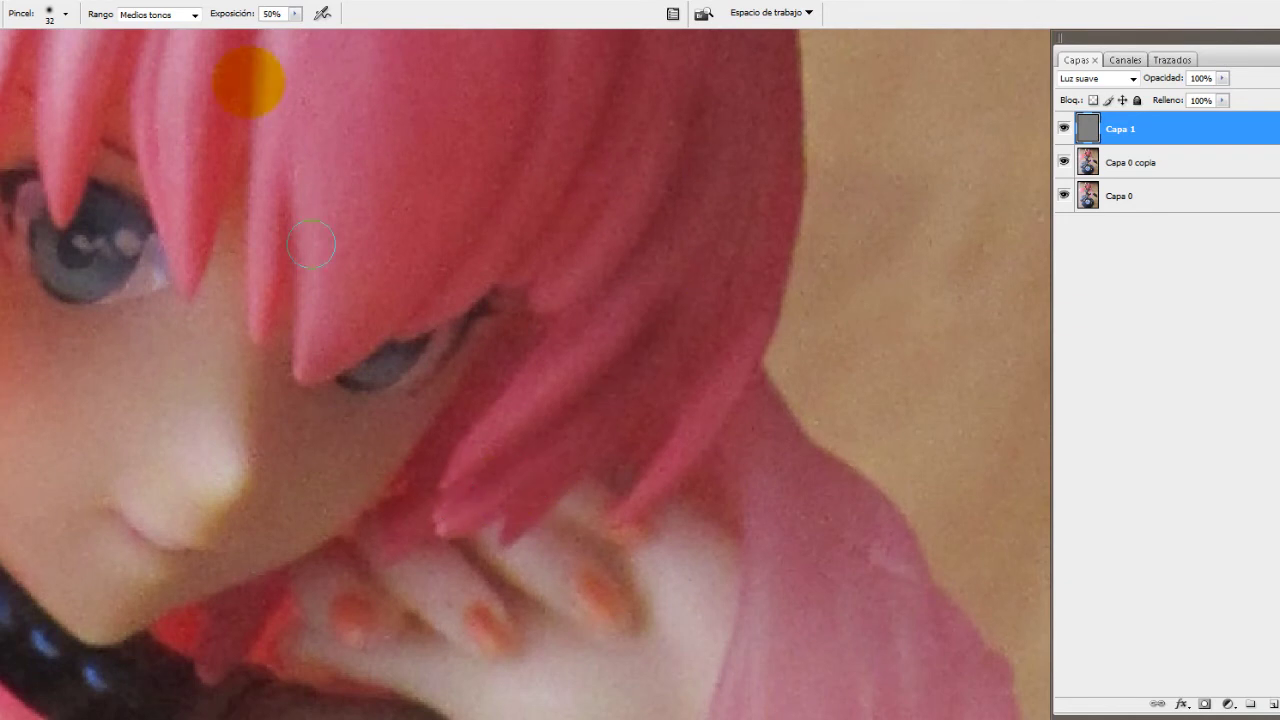
click(714, 415)
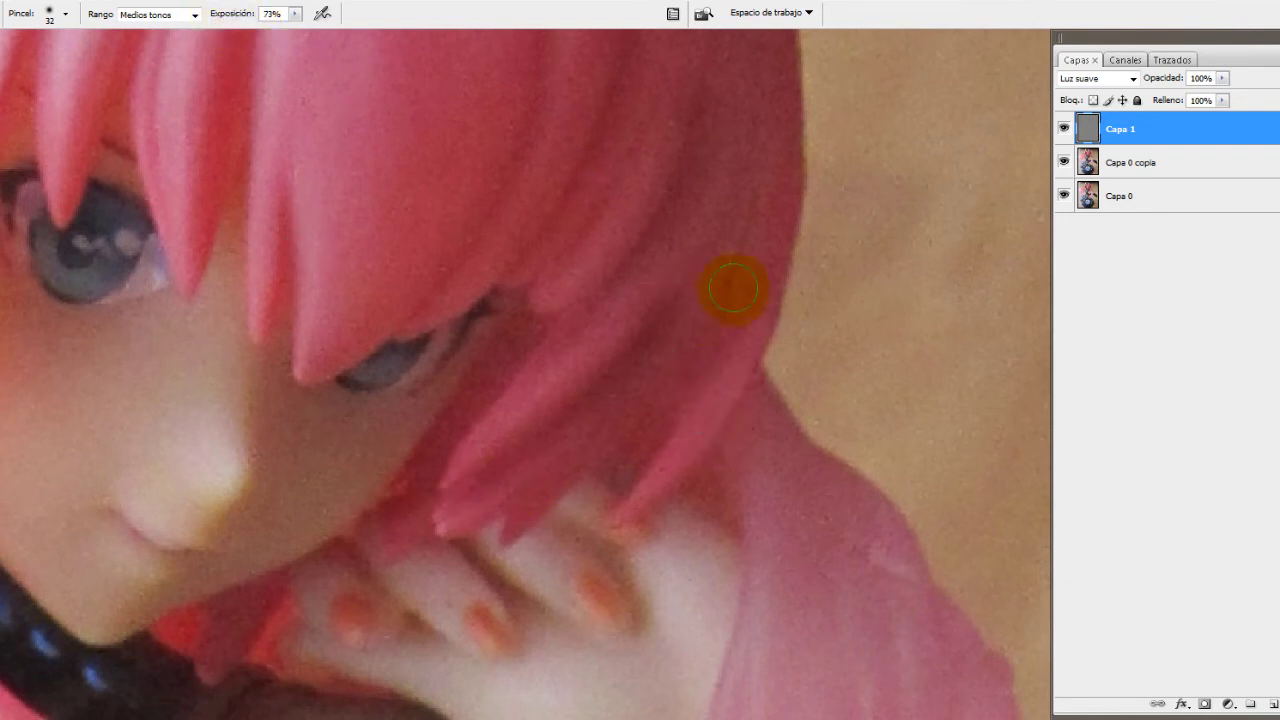
Darken streaks across the upper hair and down the hair between the eyes
drag(609, 523, 609, 506)
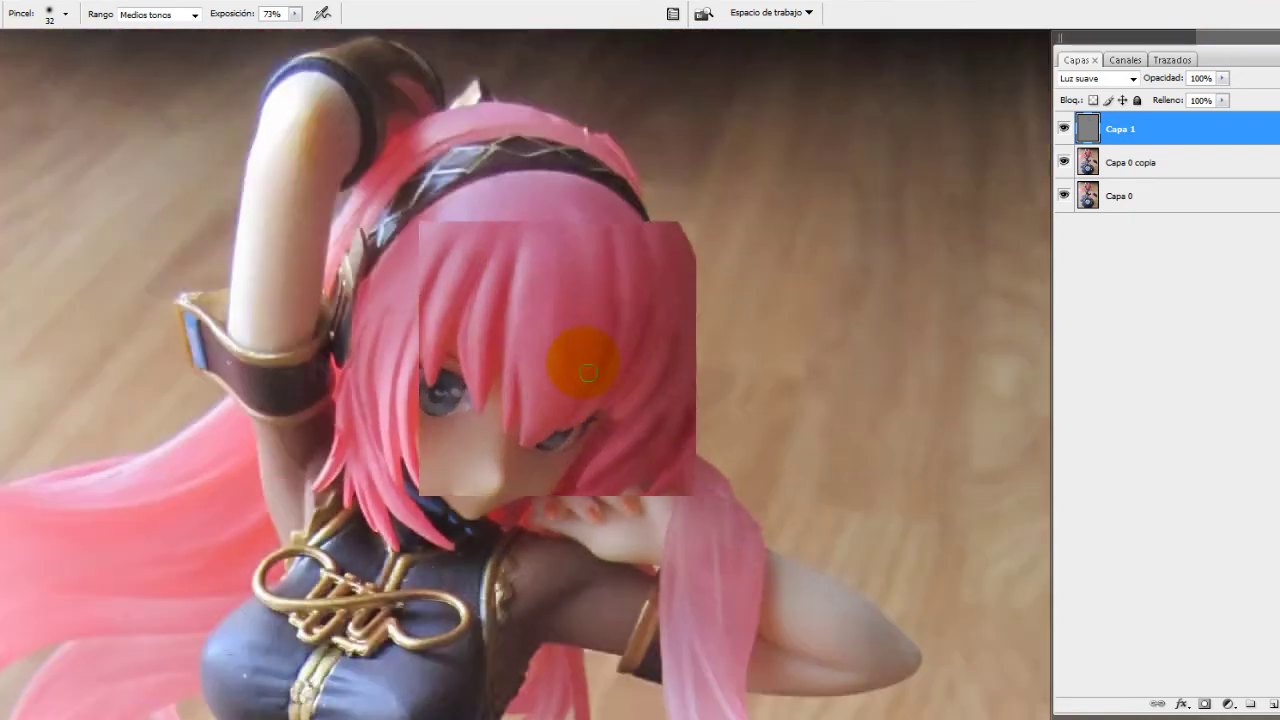
mouse_move(647, 458)
mouse_down()
mouse_move(362, 224)
mouse_move(405, 250)
mouse_up()
drag(380, 318, 466, 283)
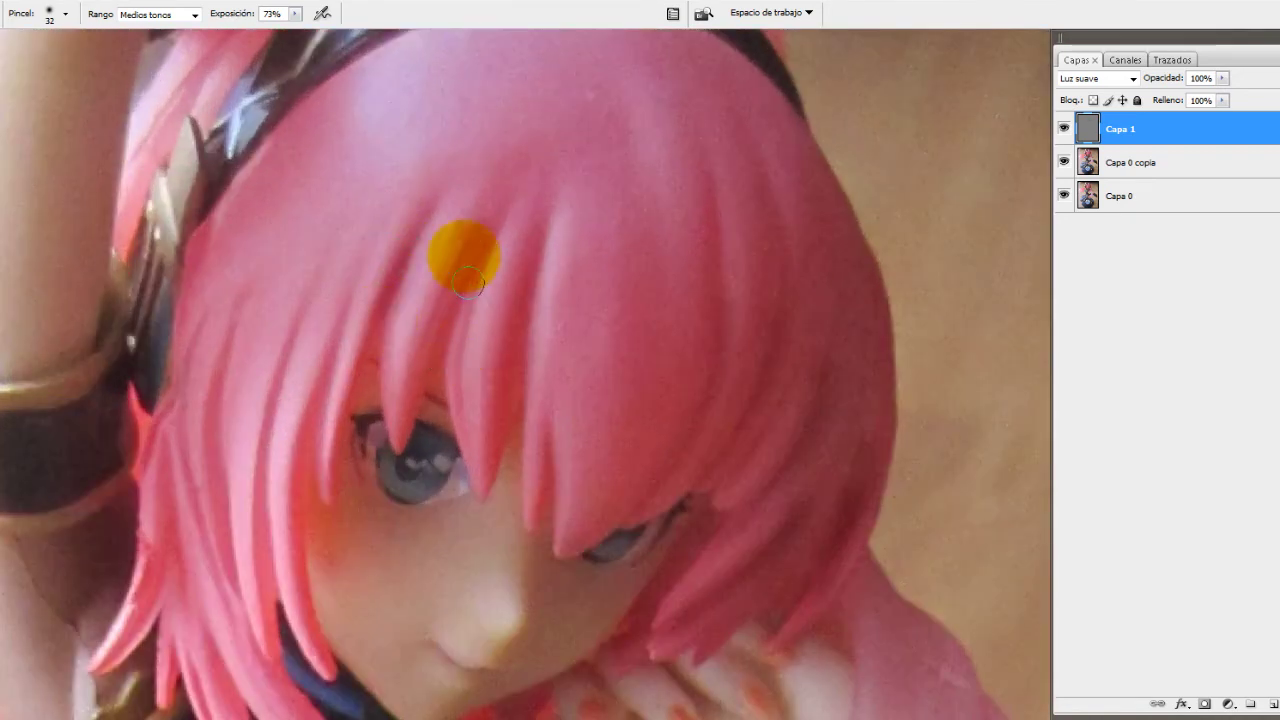
drag(450, 358, 528, 258)
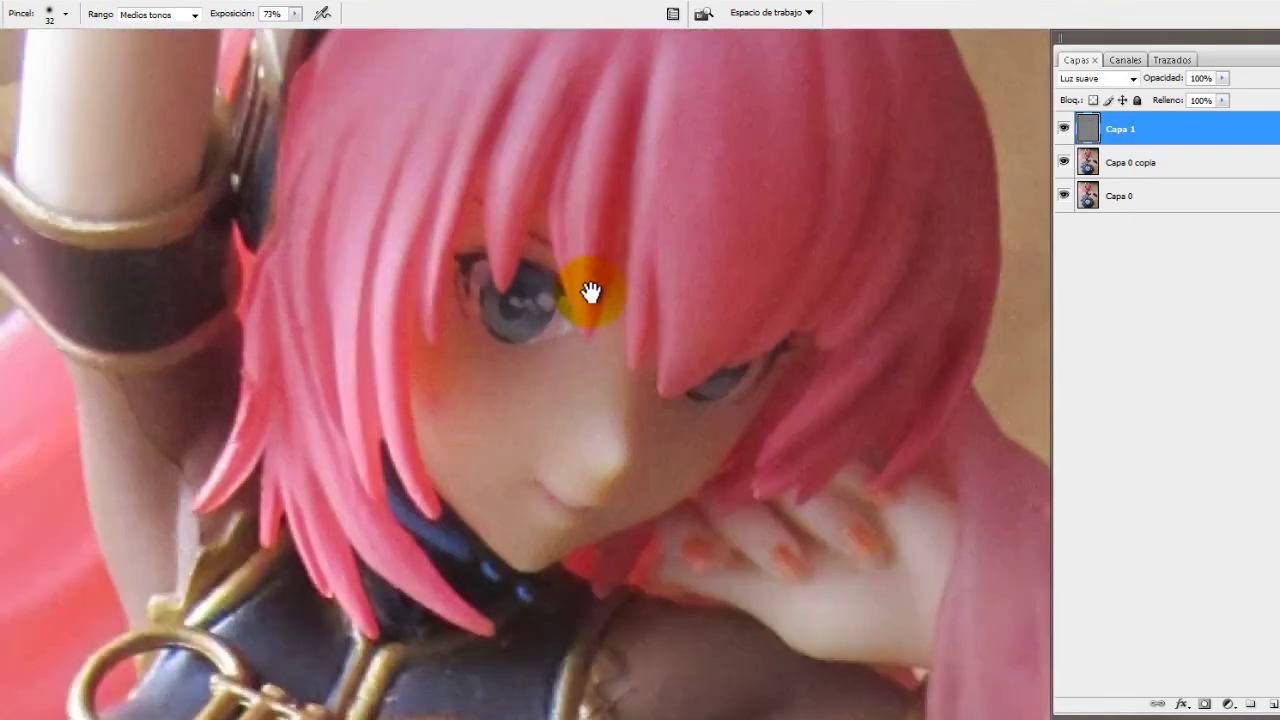
drag(484, 464, 545, 325)
drag(557, 247, 519, 497)
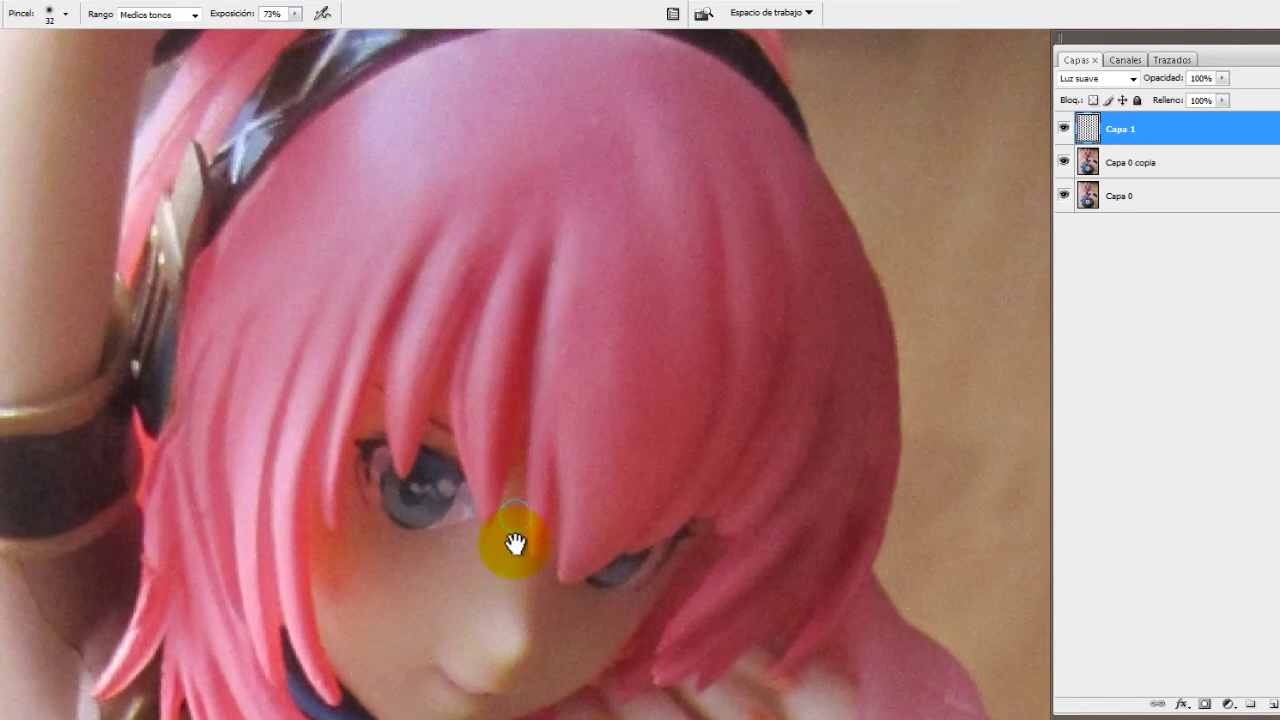
drag(515, 543, 537, 412)
Shade the fingers, the gaps between them and the pink hair edge by the hand
mouse_move(544, 599)
mouse_down()
mouse_move(646, 457)
mouse_move(634, 394)
mouse_move(750, 250)
mouse_up()
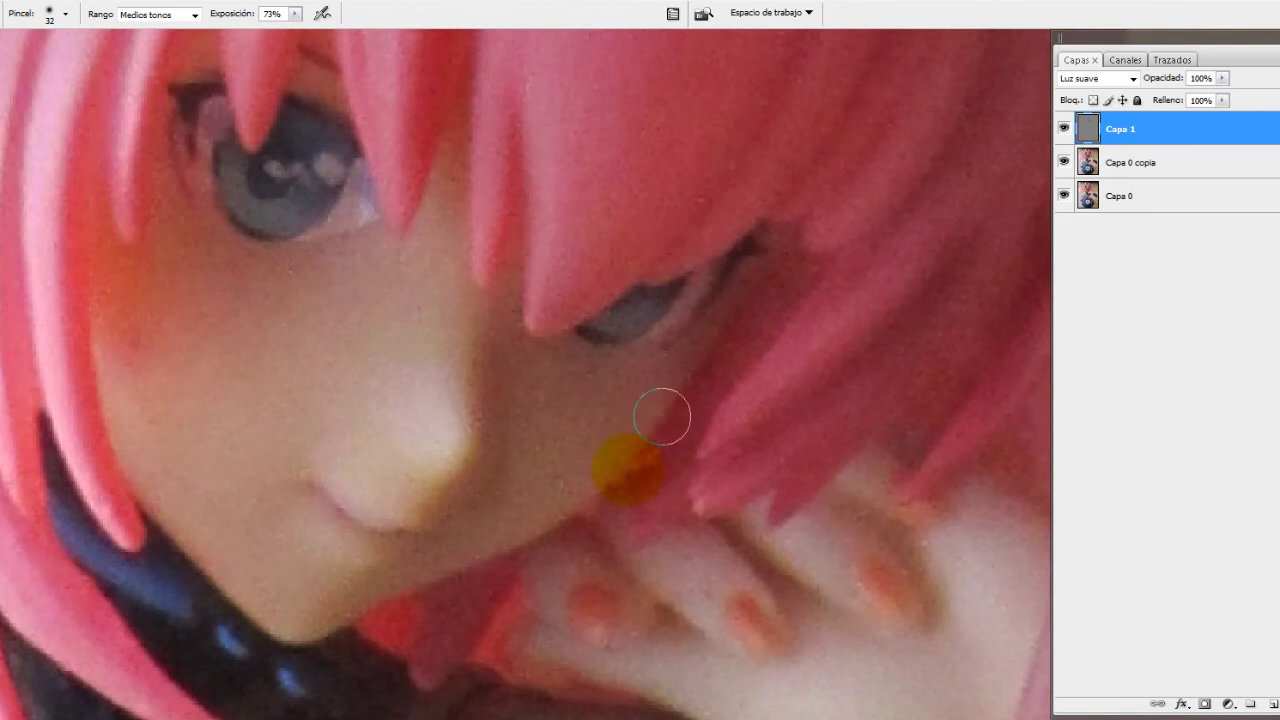
mouse_move(745, 337)
mouse_down()
mouse_move(723, 309)
mouse_move(769, 143)
mouse_up()
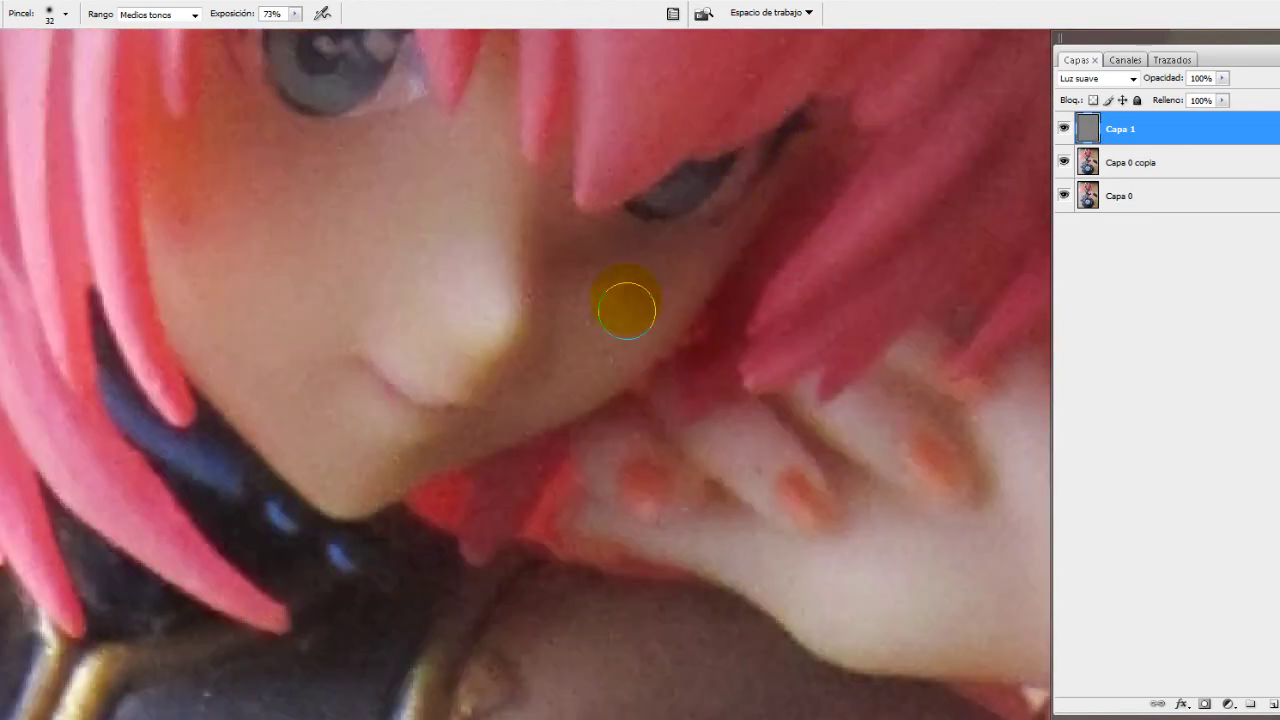
mouse_move(756, 290)
mouse_down()
mouse_move(569, 309)
mouse_move(883, 318)
mouse_up()
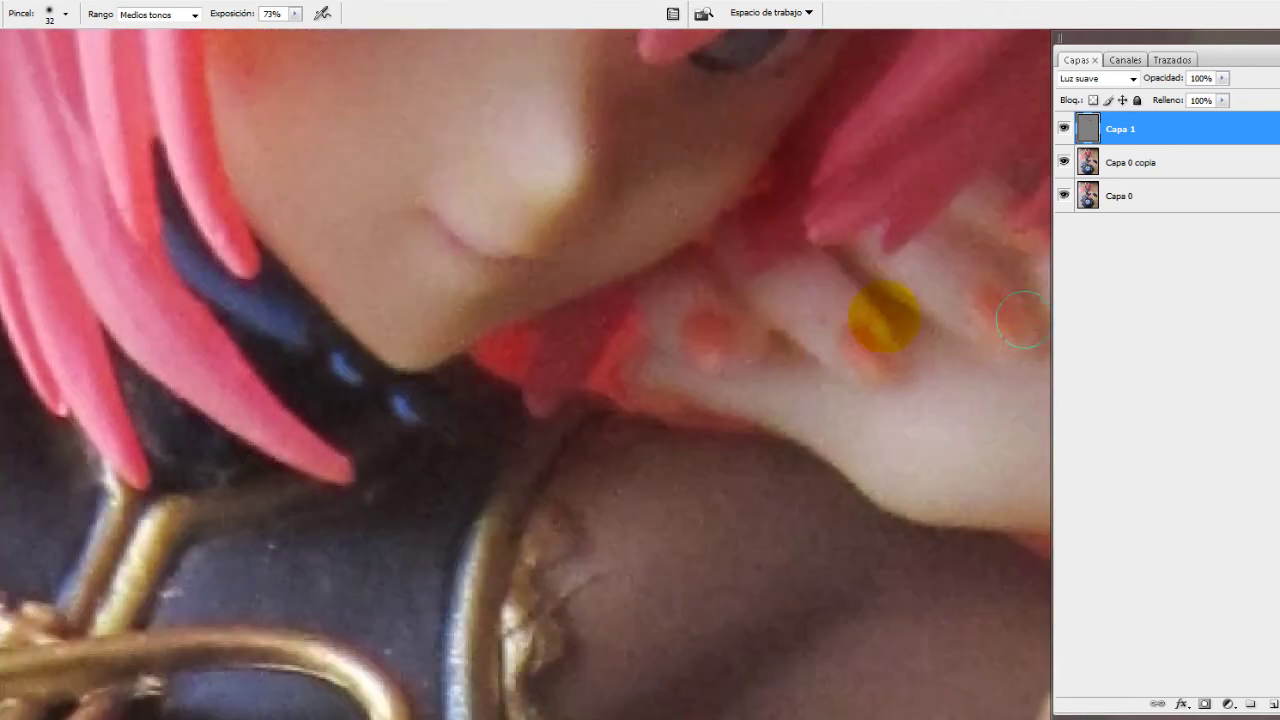
drag(647, 314, 583, 308)
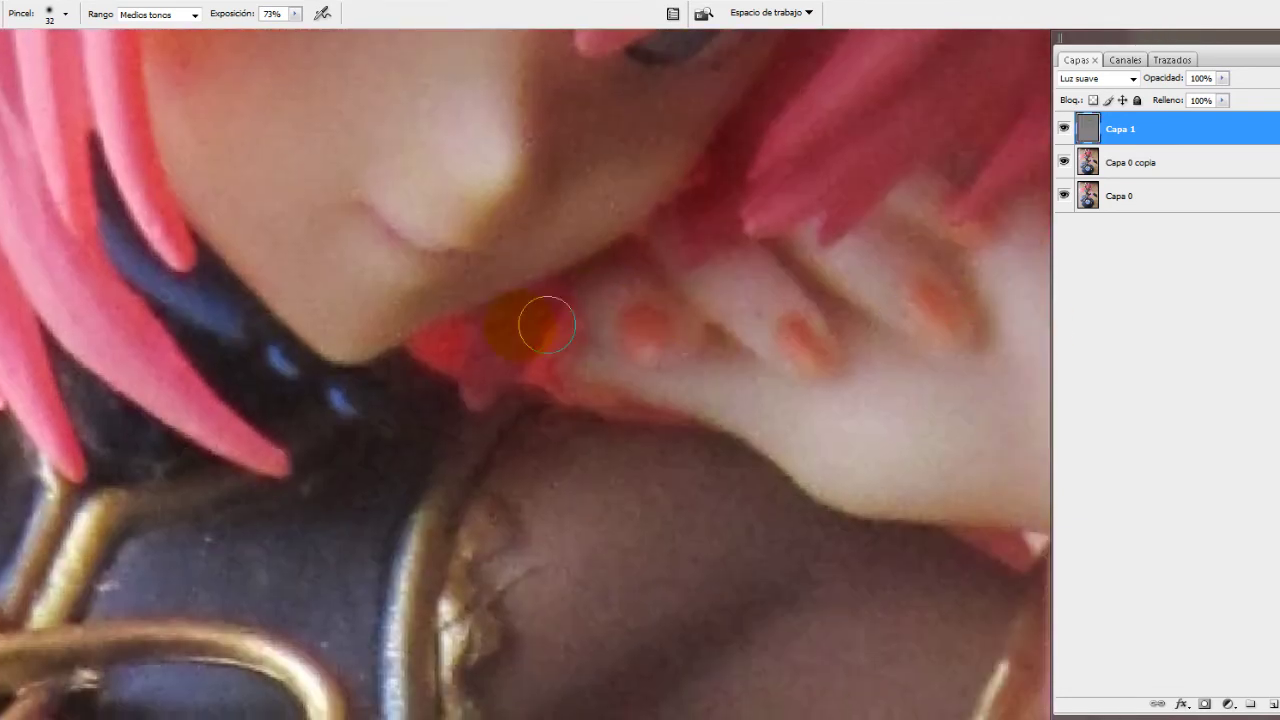
drag(533, 446, 419, 353)
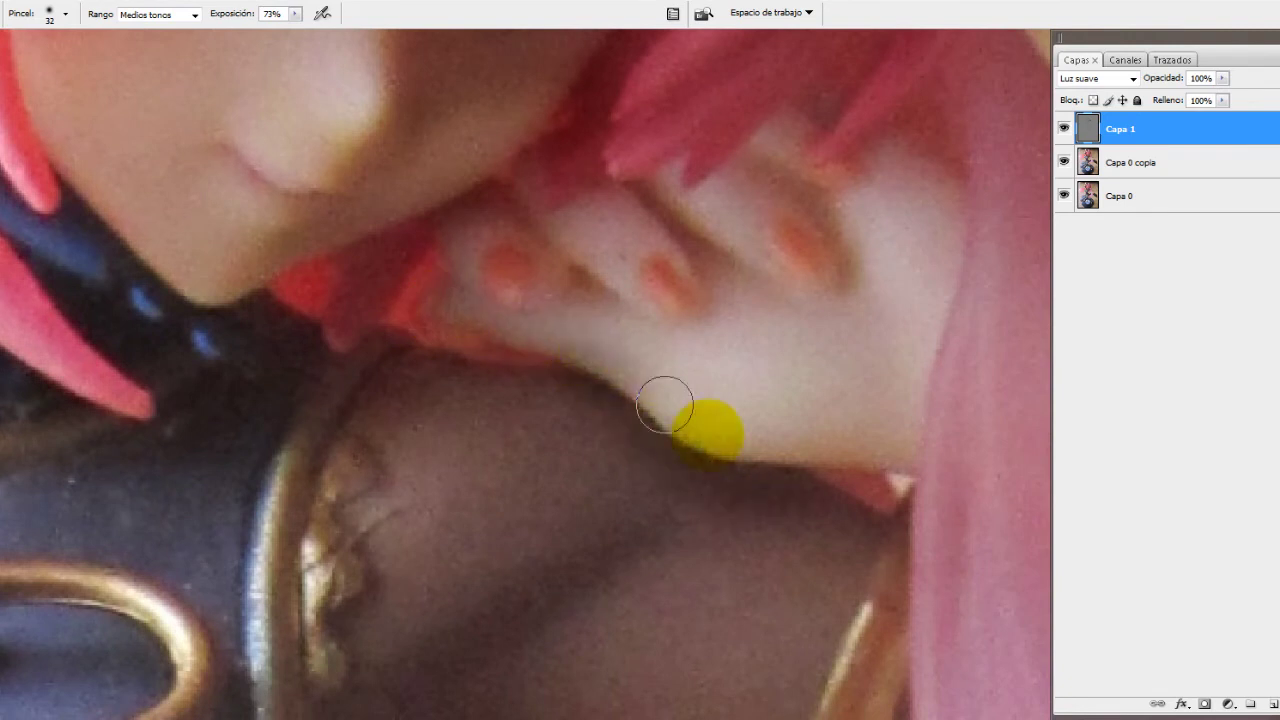
drag(580, 341, 730, 471)
drag(548, 270, 620, 296)
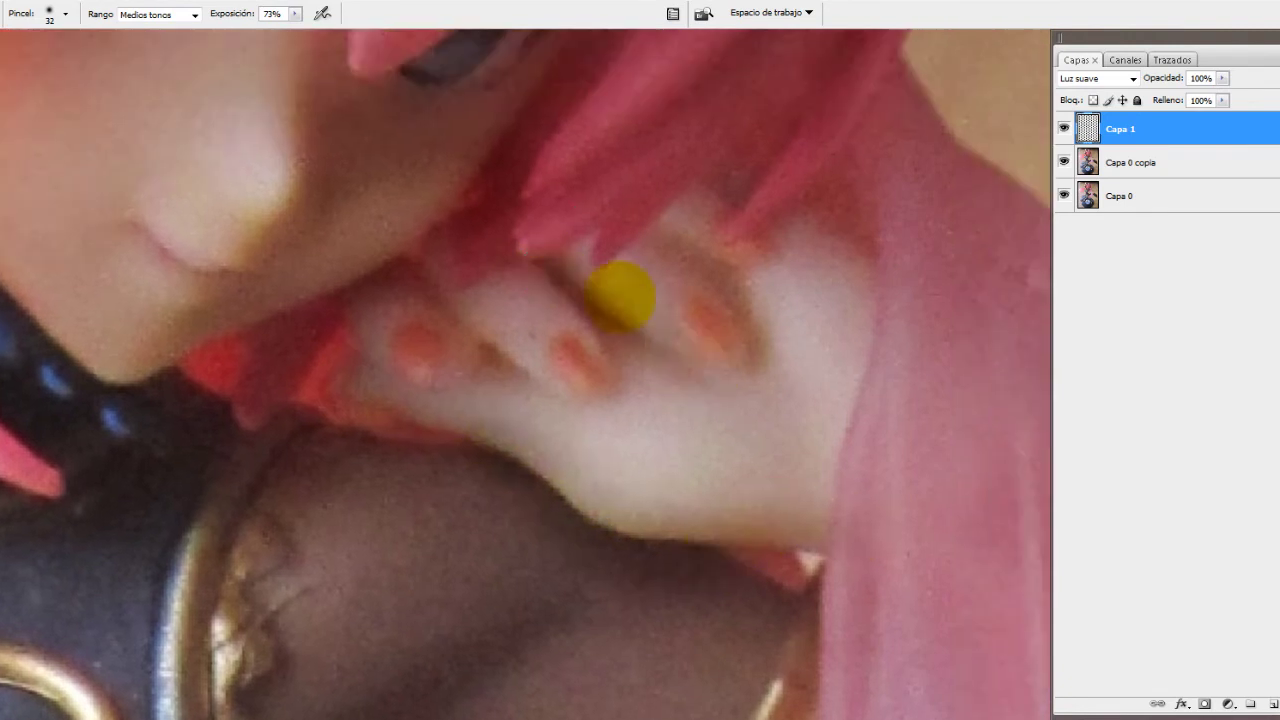
drag(593, 253, 765, 311)
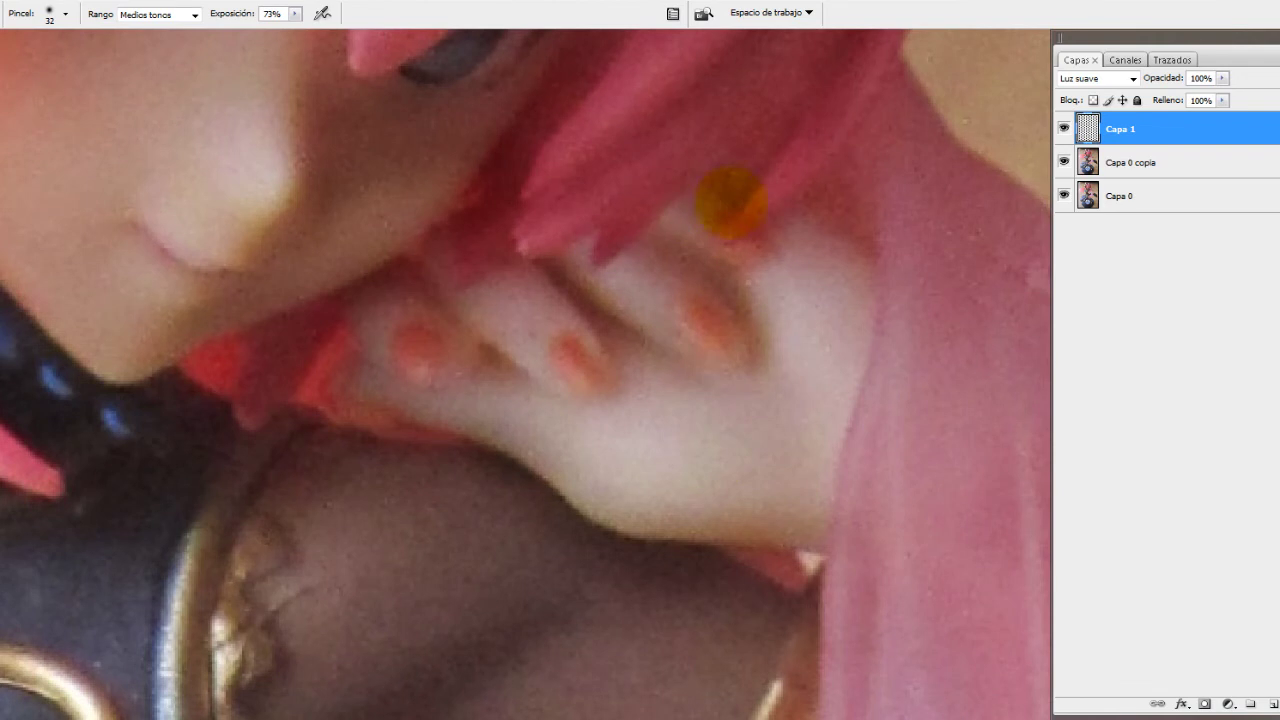
drag(731, 203, 909, 291)
drag(812, 314, 560, 249)
mouse_move(591, 86)
mouse_down()
mouse_move(615, 299)
mouse_move(571, 514)
mouse_move(563, 129)
mouse_move(563, 623)
mouse_move(567, 600)
mouse_up()
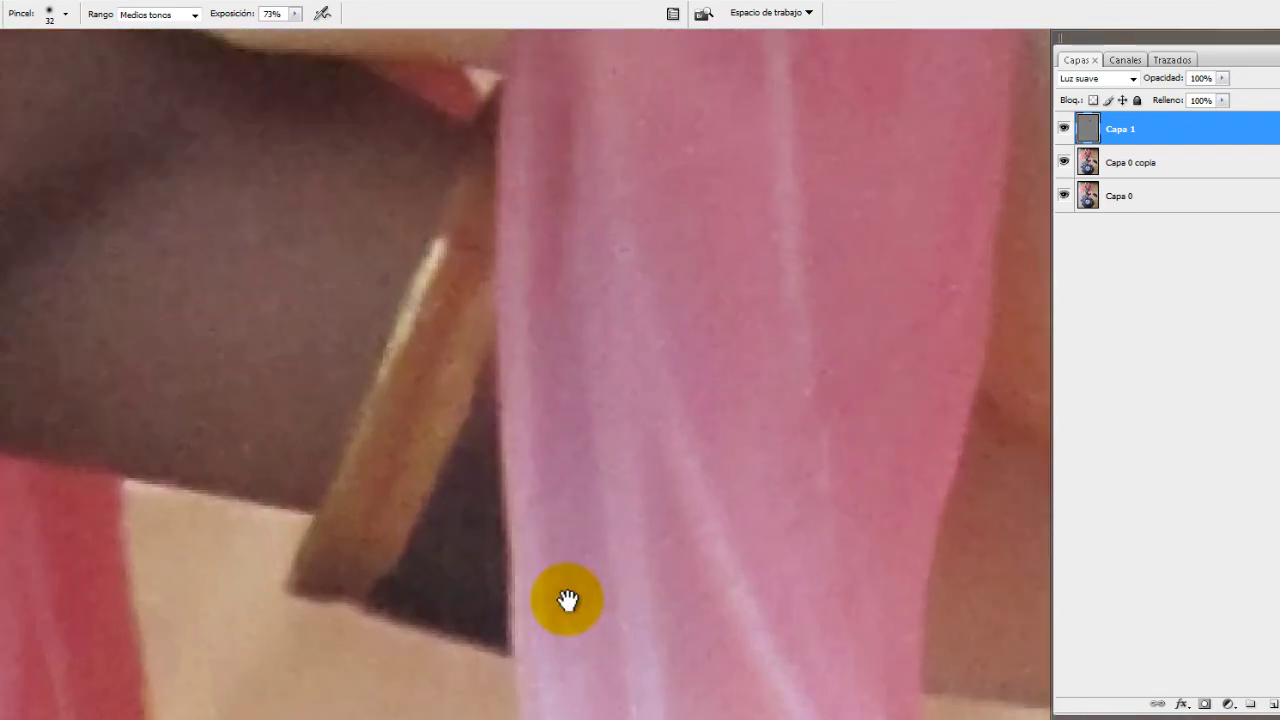
Shade the hanging pink hair strands beside the arm
scroll(567, 600, down, 1)
scroll(571, 534, down, 1)
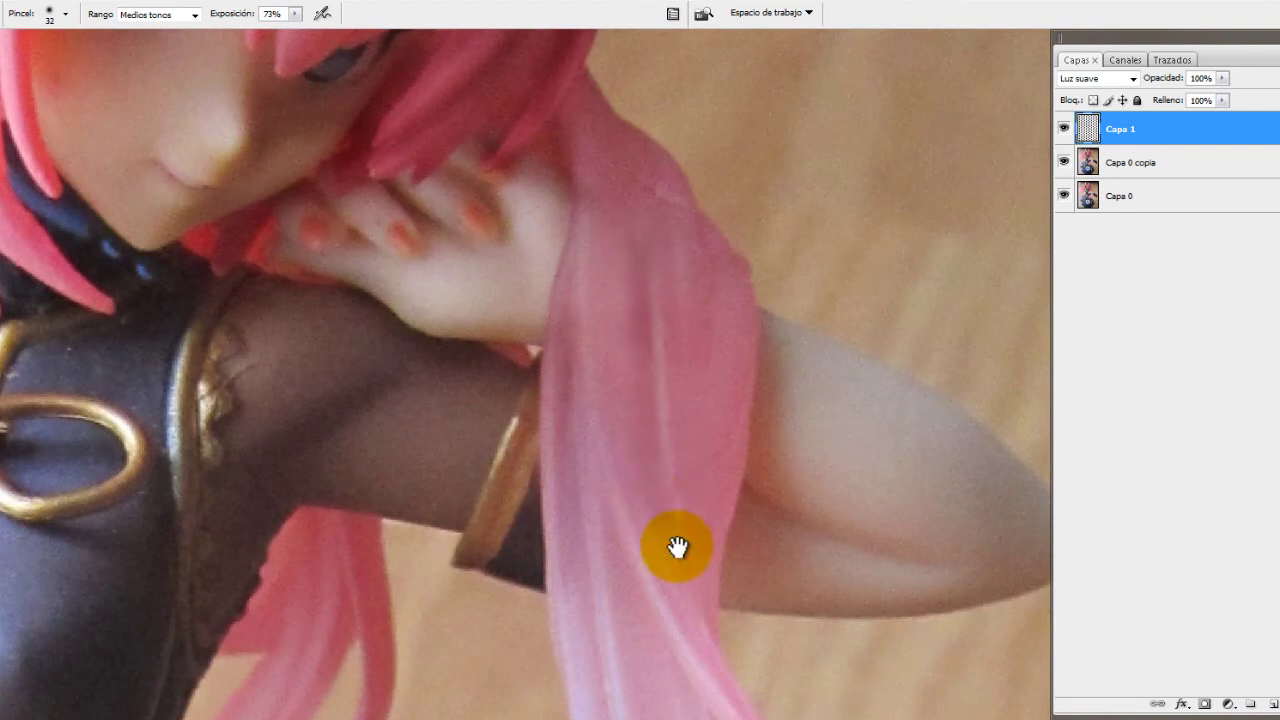
drag(677, 546, 440, 220)
mouse_move(391, 186)
mouse_down()
mouse_move(486, 457)
mouse_move(434, 294)
mouse_move(371, 251)
mouse_move(427, 281)
mouse_move(466, 609)
mouse_move(528, 480)
mouse_move(420, 537)
mouse_move(503, 520)
mouse_move(552, 412)
mouse_up()
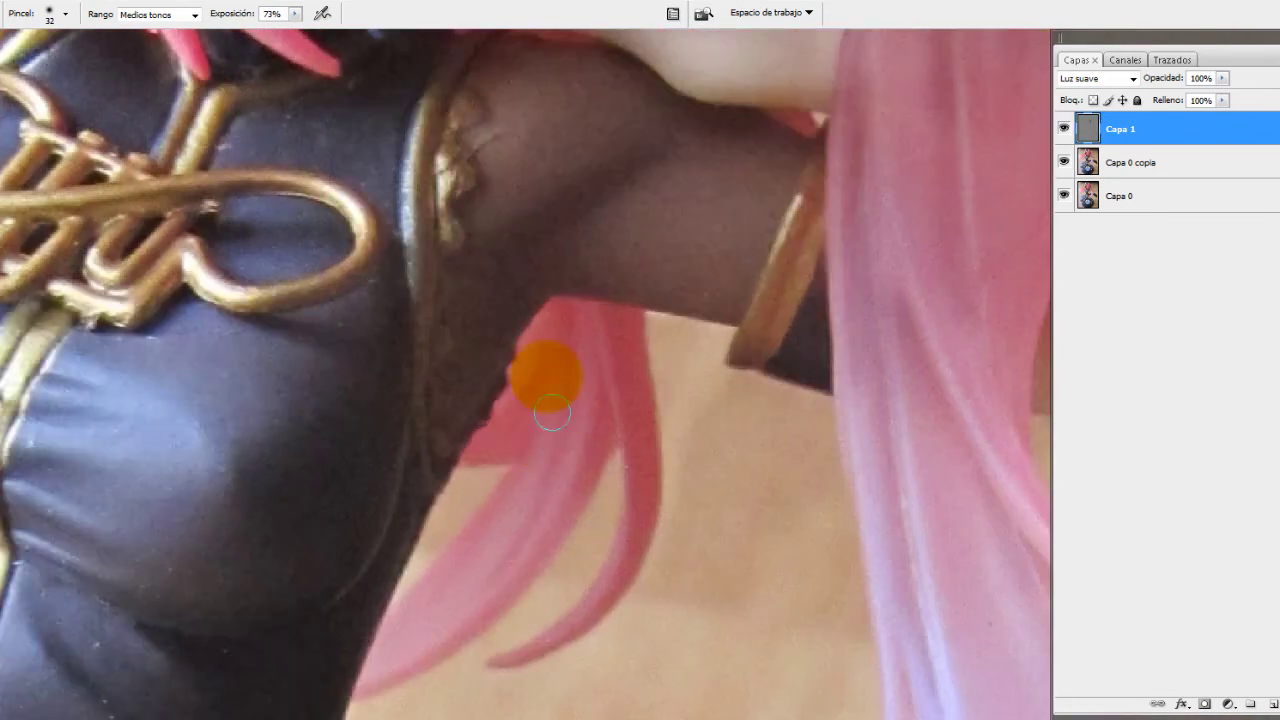
mouse_move(493, 452)
mouse_down()
mouse_move(563, 363)
mouse_move(551, 220)
mouse_move(479, 417)
mouse_up()
drag(556, 267, 326, 540)
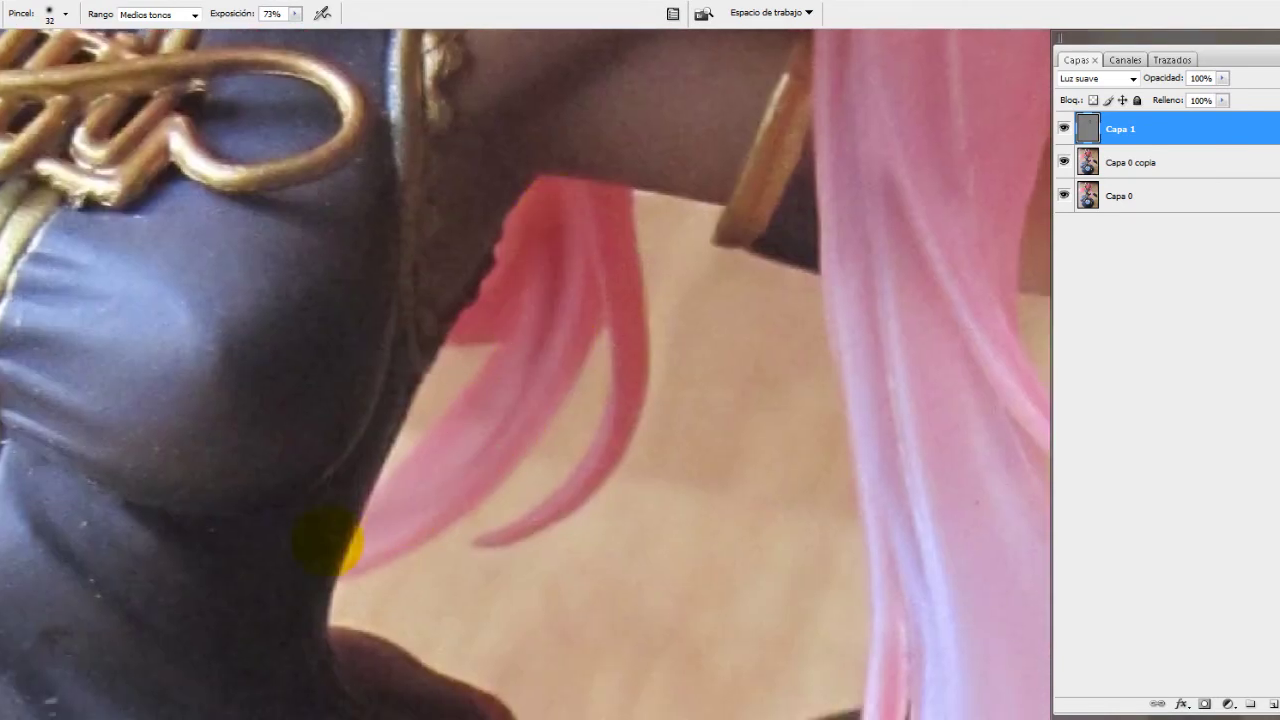
mouse_move(491, 300)
mouse_down()
mouse_move(677, 366)
mouse_move(549, 349)
mouse_up()
drag(684, 271, 169, 294)
drag(372, 316, 963, 234)
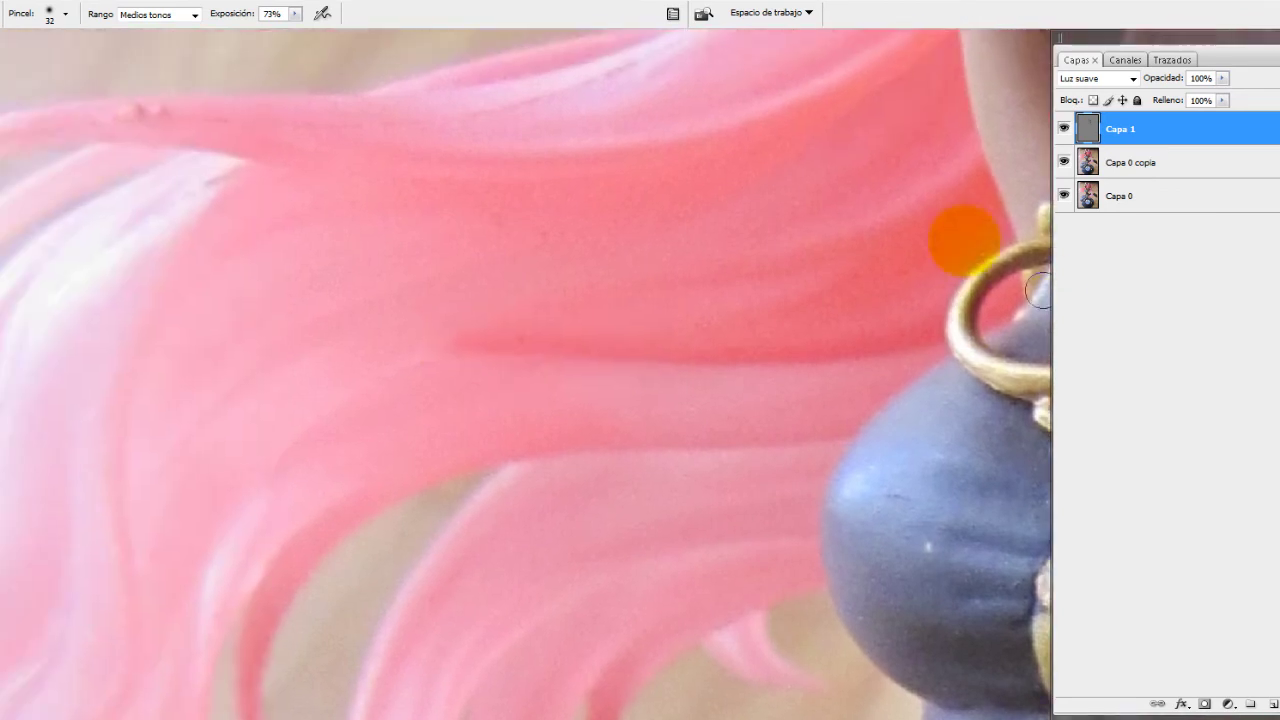
Pan along the flowing hair strands down to the gold ring area
right_click(546, 315)
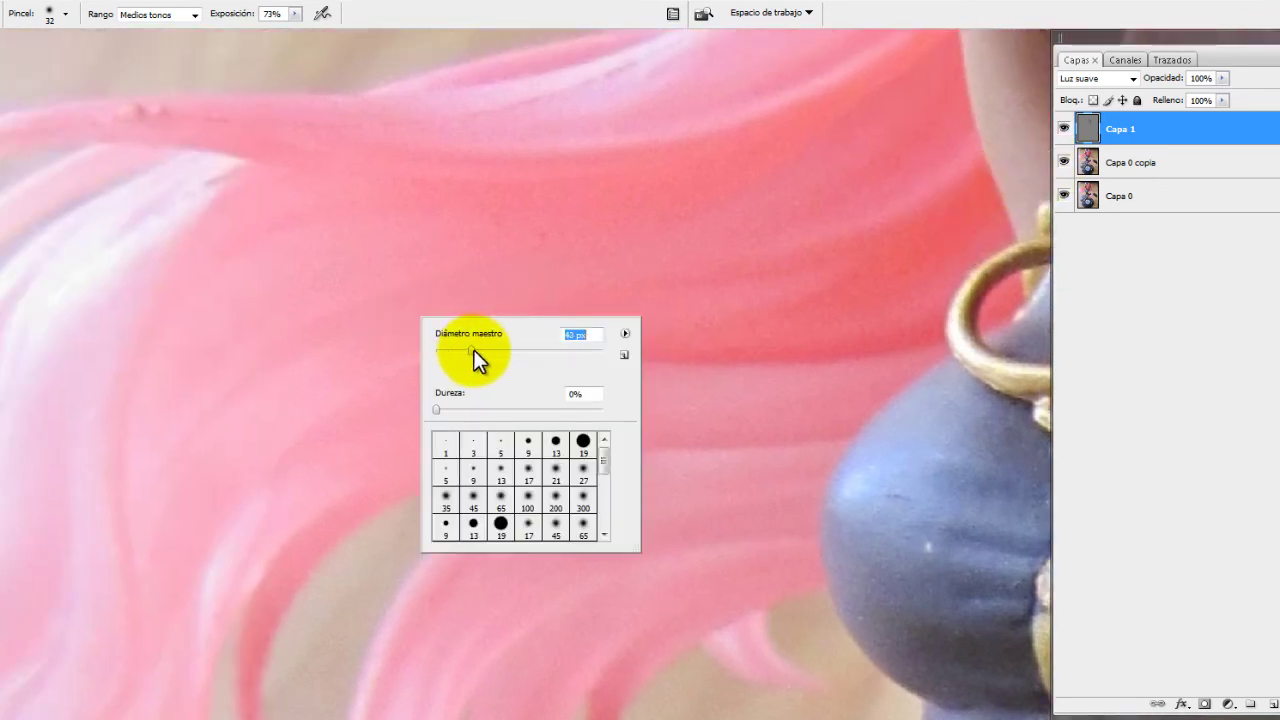
drag(968, 205, 634, 251)
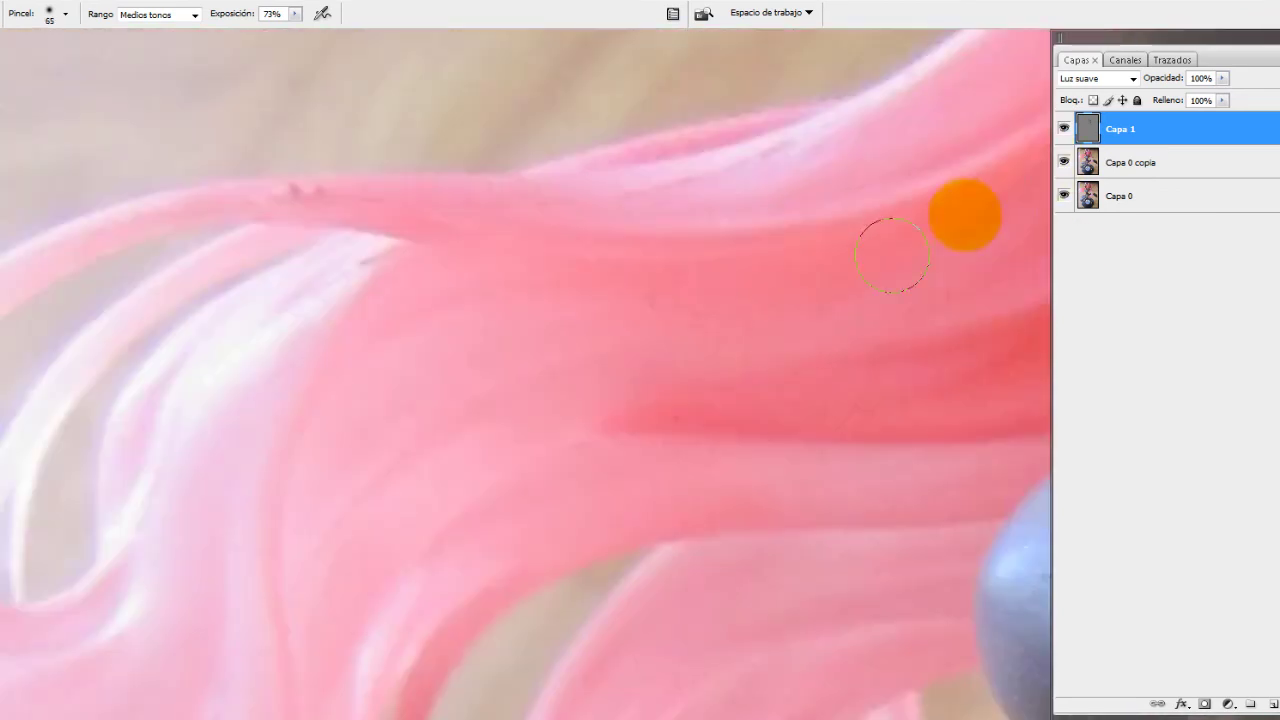
drag(966, 209, 603, 289)
mouse_move(129, 371)
mouse_down()
mouse_move(506, 409)
mouse_move(1006, 171)
mouse_up()
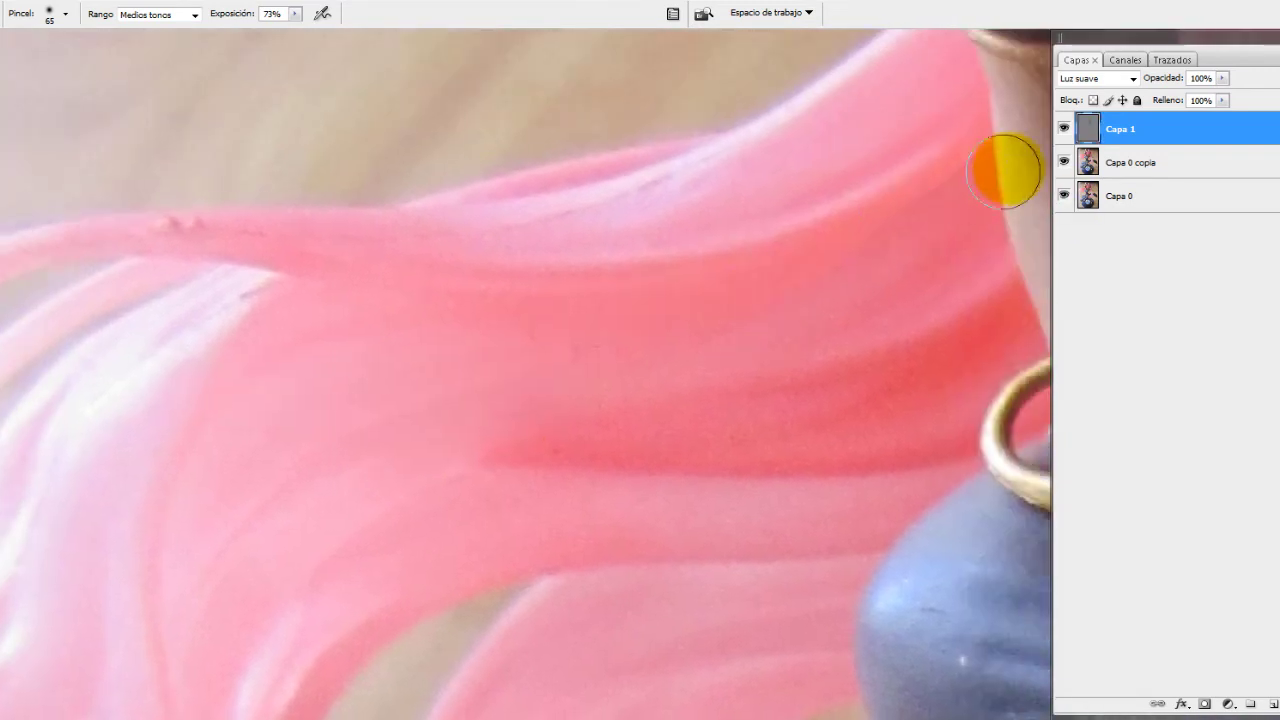
mouse_move(346, 262)
mouse_down()
mouse_move(606, 163)
mouse_move(571, 214)
mouse_up()
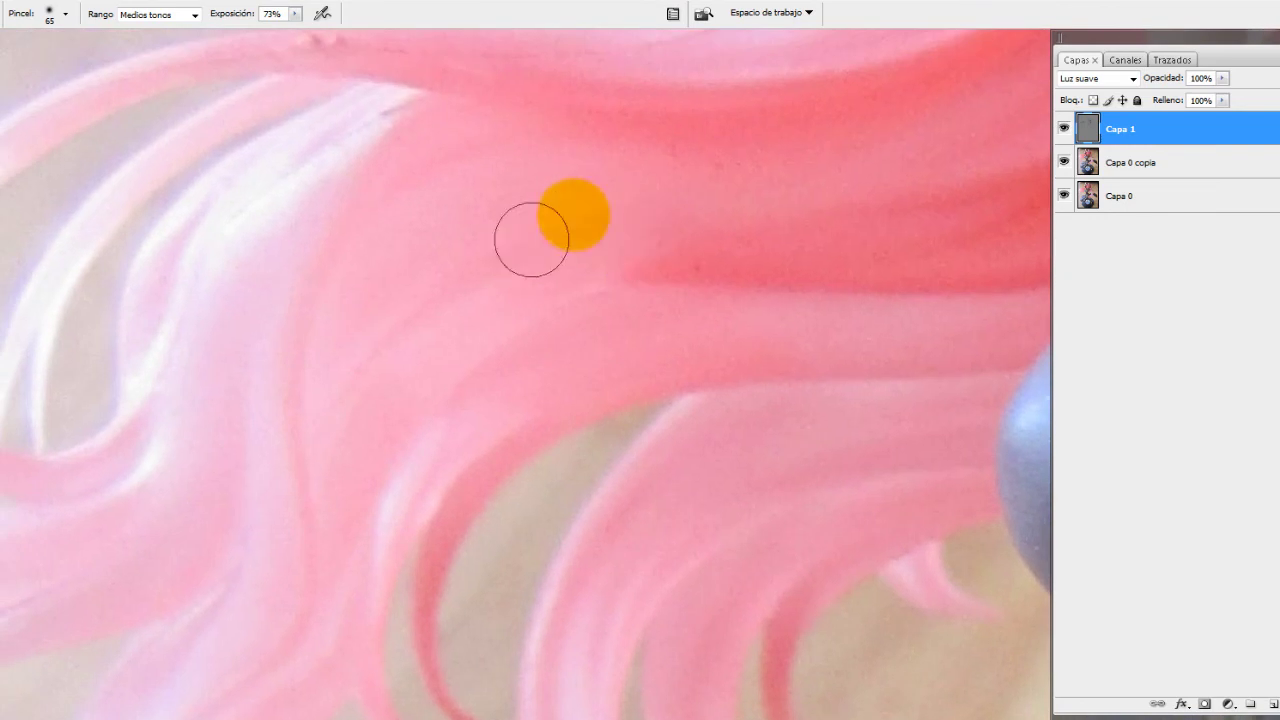
drag(356, 407, 171, 520)
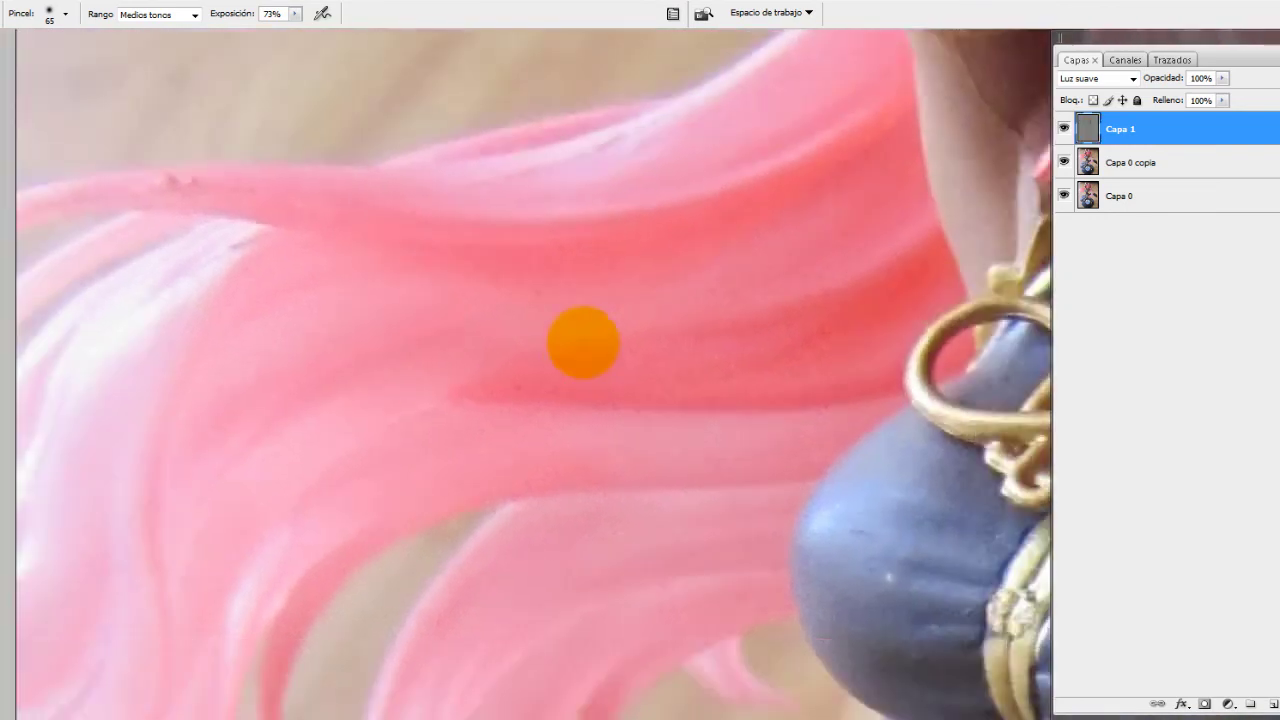
click(583, 343)
scroll(751, 271, down, 2)
scroll(786, 271, down, 2)
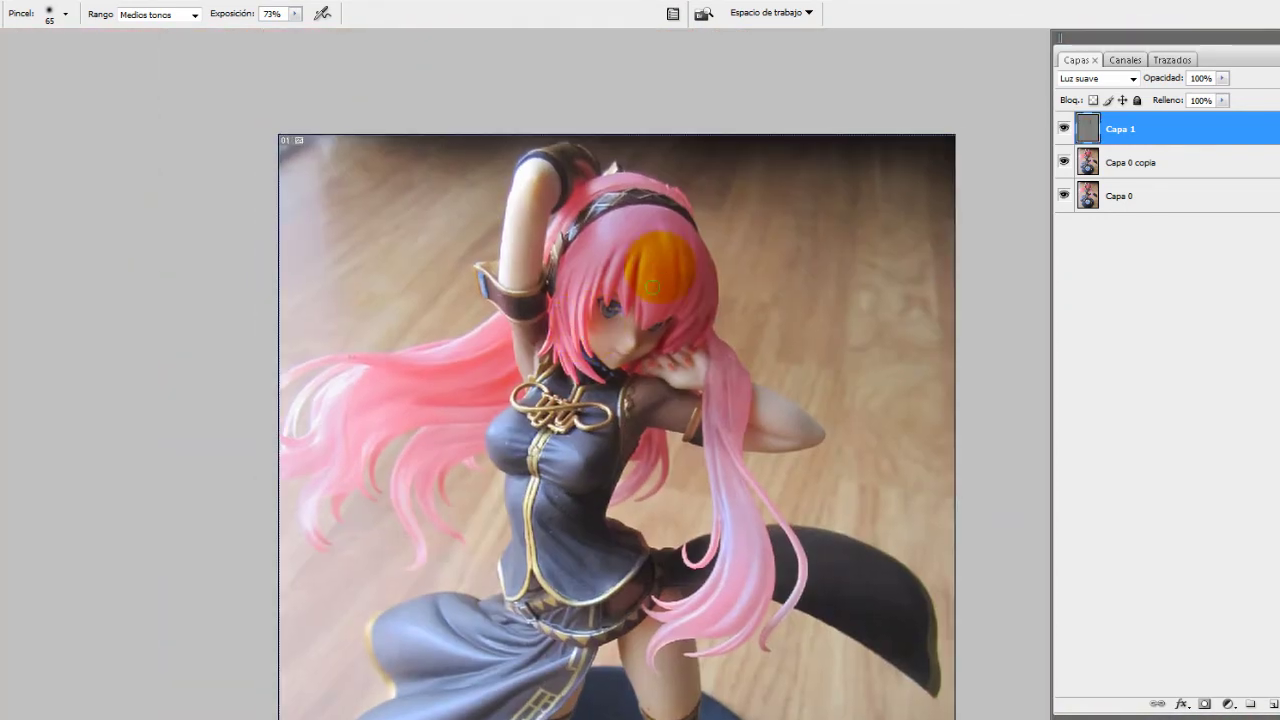
scroll(614, 157, up, 3)
scroll(593, 170, up, 2)
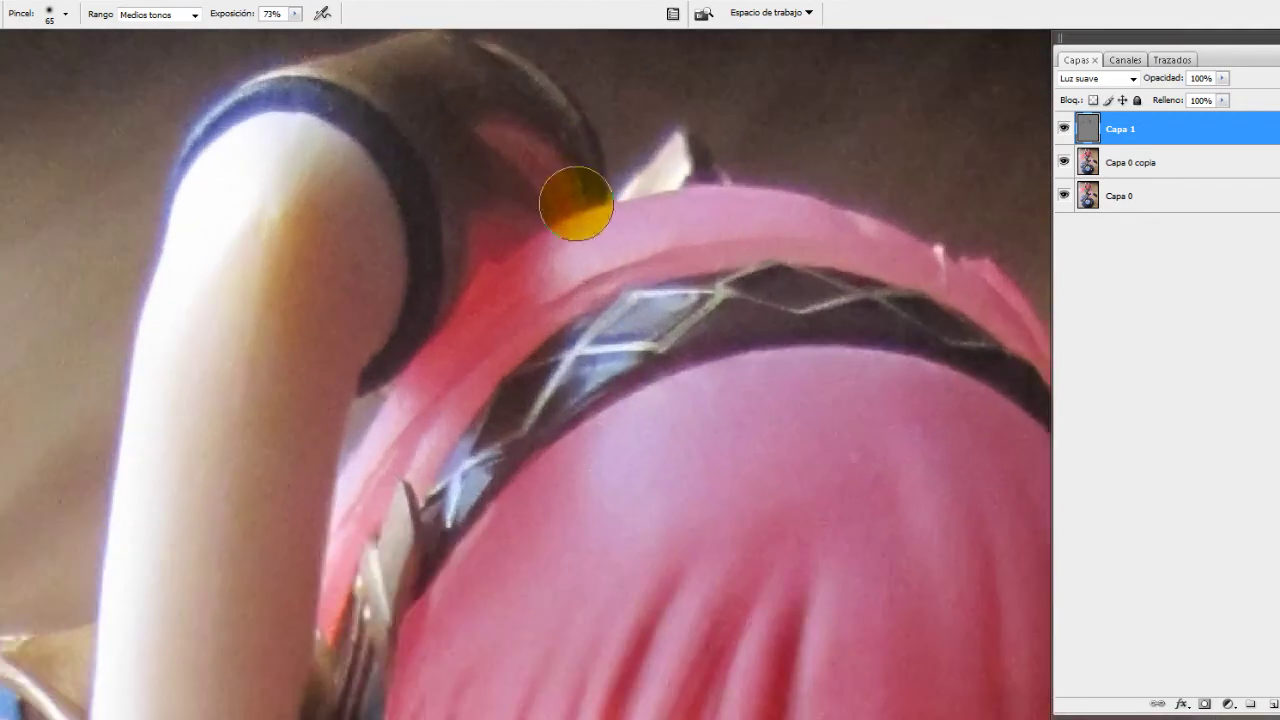
Shrink the brush to 28 px and bring the headband edge into view
right_click(525, 136)
drag(516, 159, 491, 134)
key(Return)
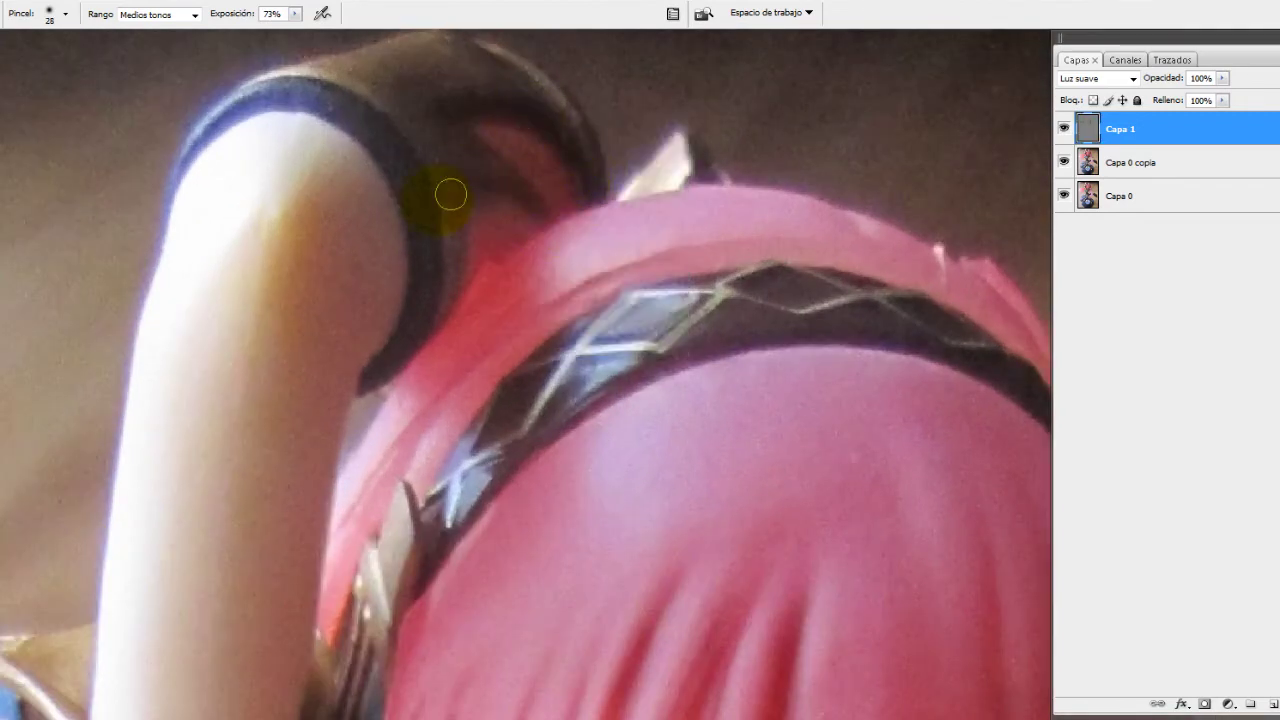
drag(470, 185, 488, 197)
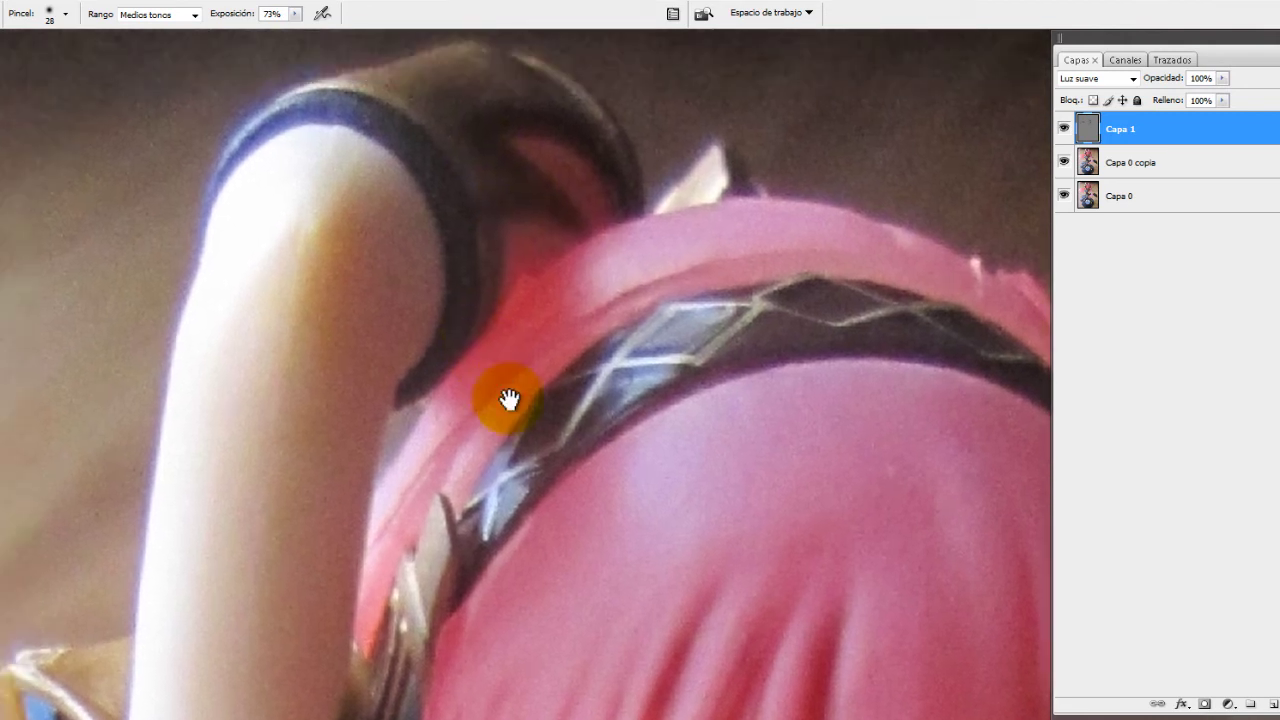
drag(509, 397, 559, 449)
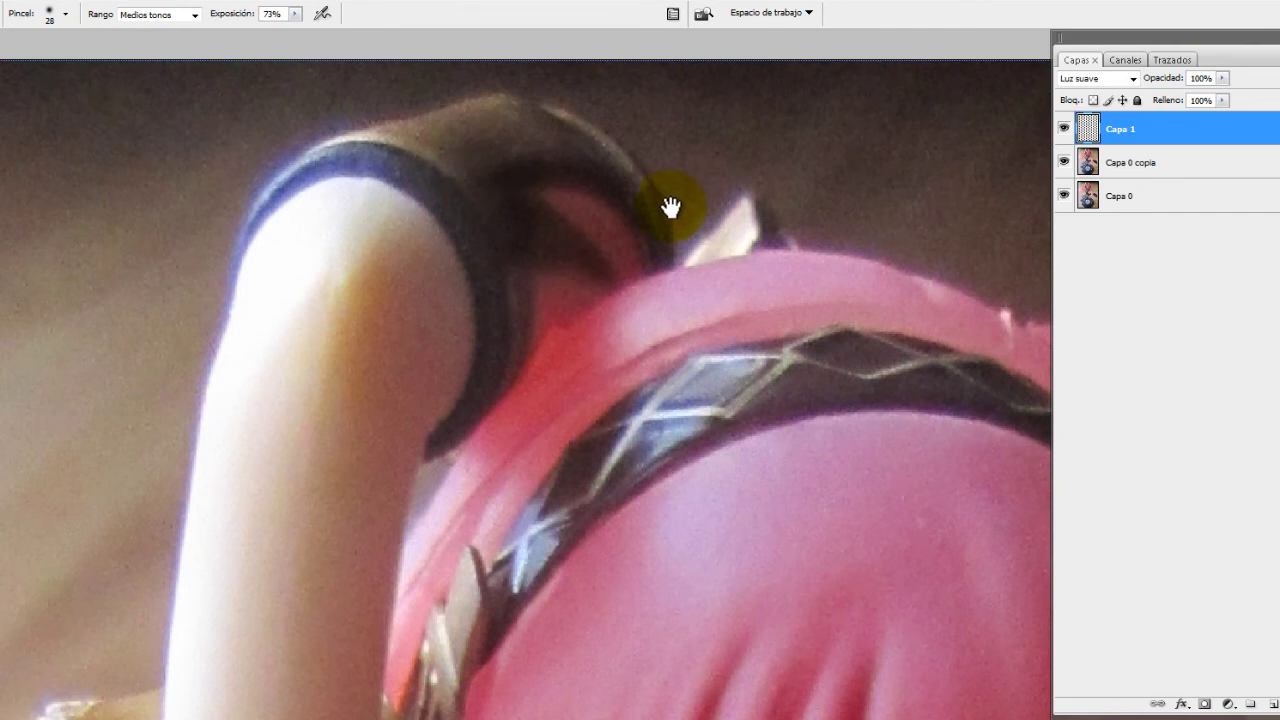
Retouch the raised arm's edge beside the headband on Capa 1
scroll(670, 207, down, 1)
scroll(585, 285, down, 1)
scroll(634, 366, down, 2)
scroll(645, 414, down, 2)
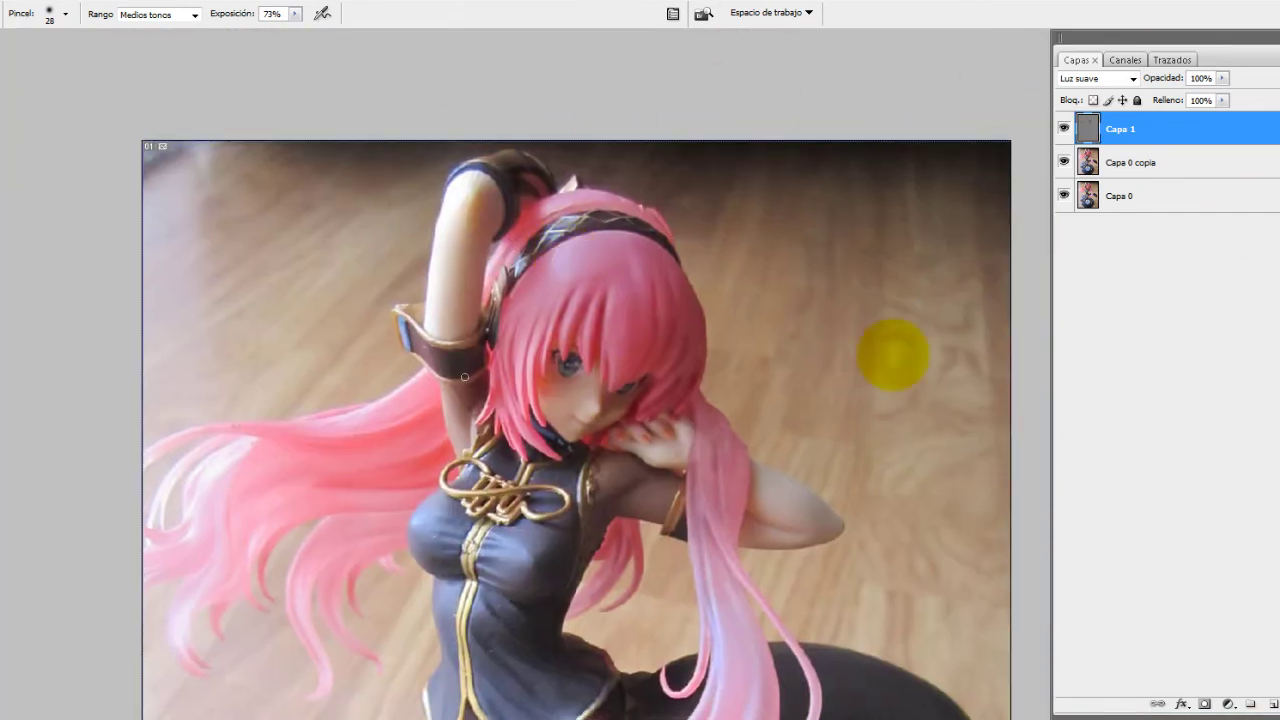
scroll(512, 268, up, 2)
scroll(543, 271, up, 2)
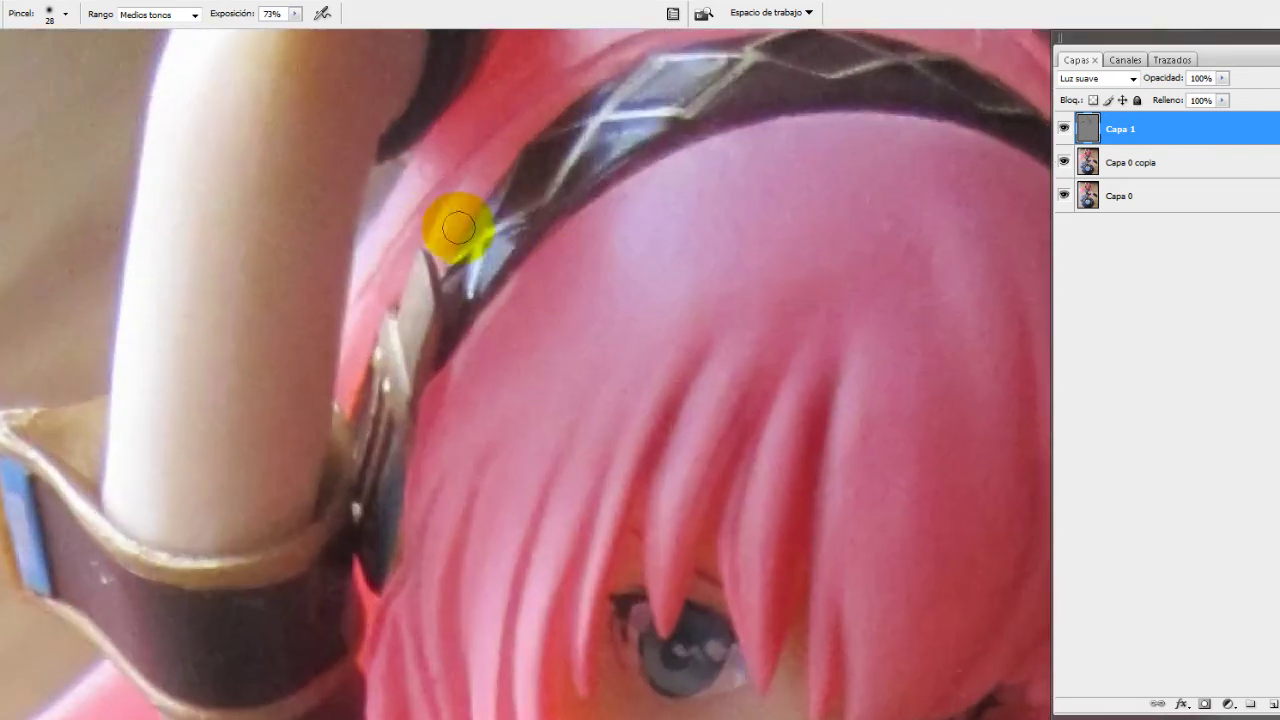
drag(410, 190, 342, 307)
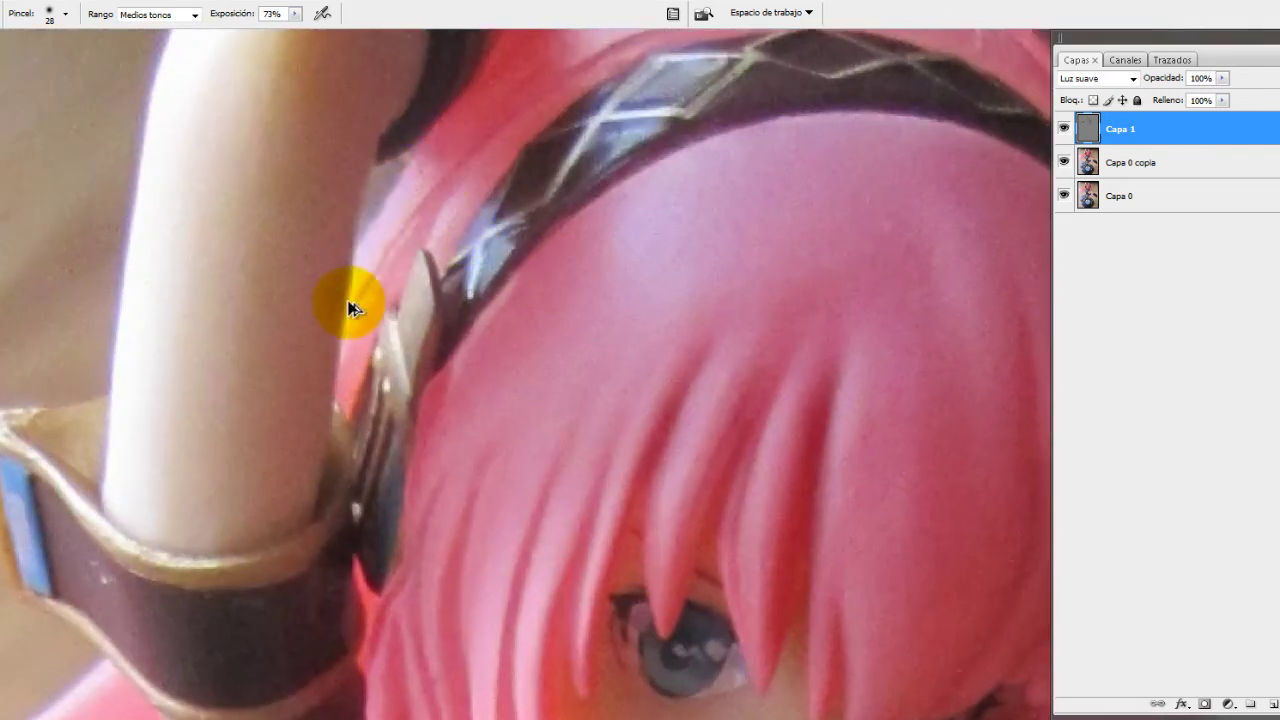
drag(430, 214, 352, 370)
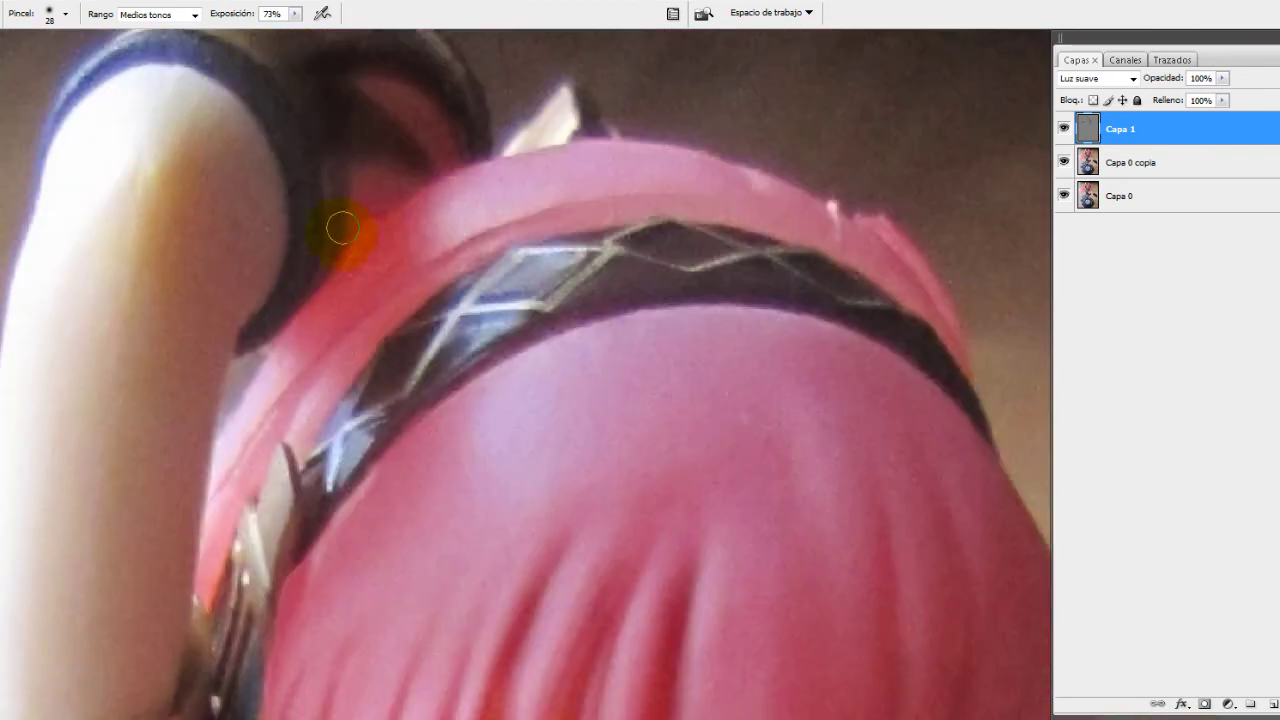
drag(340, 228, 265, 143)
Switch to the Dodge tool and brighten the hair near the eye
right_click(3, 340)
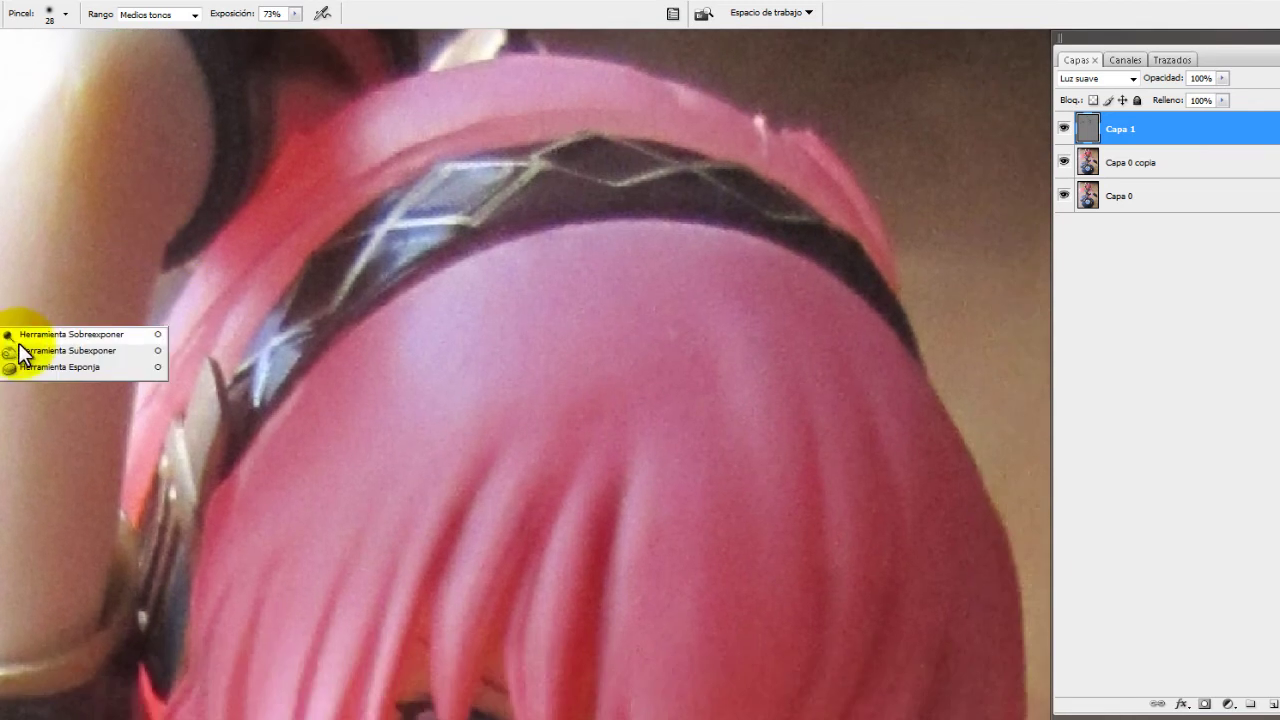
click(22, 348)
drag(526, 557, 534, 214)
drag(390, 320, 402, 270)
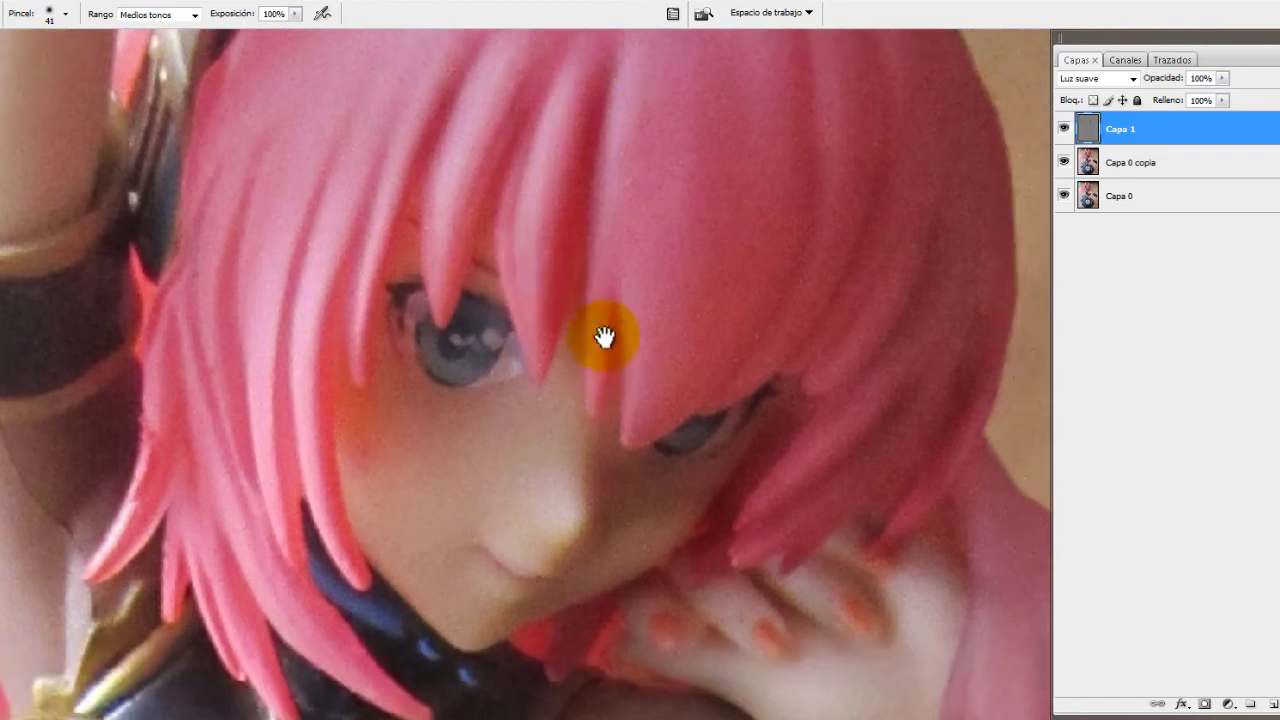
drag(643, 417, 603, 337)
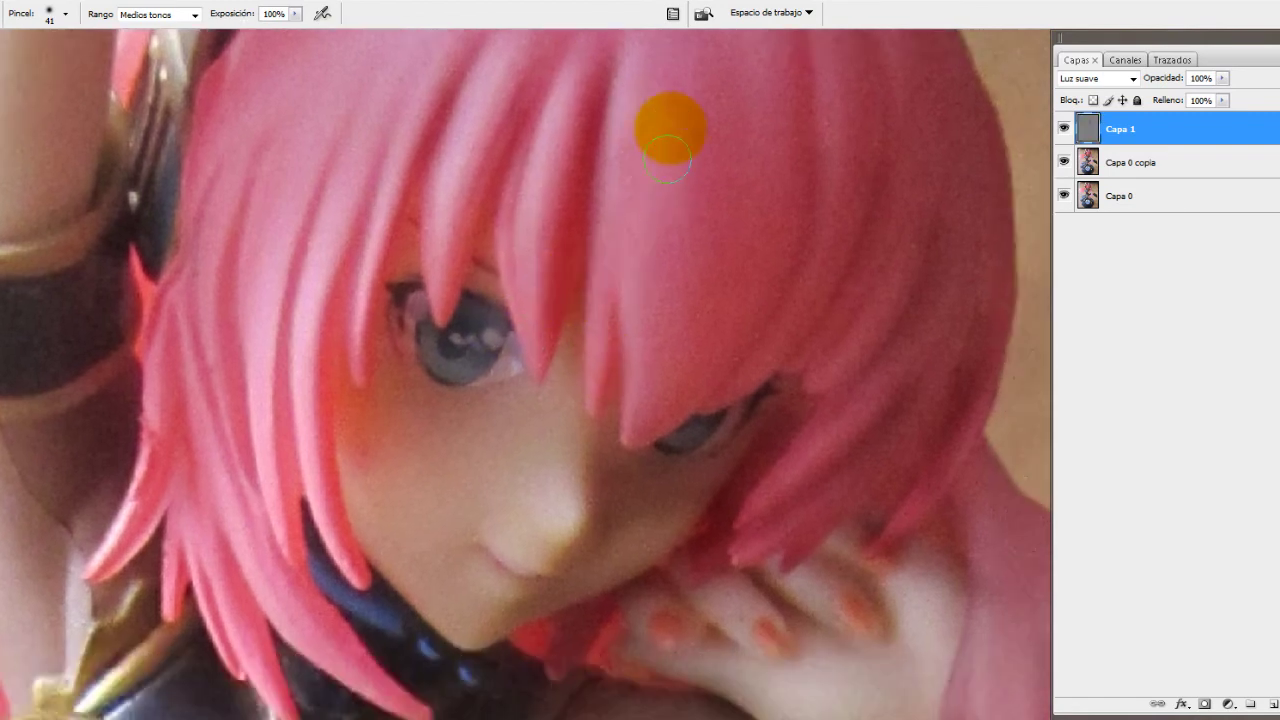
drag(668, 160, 634, 377)
Reduce the brush to 32 px and brighten the hair strands and the figure's hand
drag(859, 362, 729, 277)
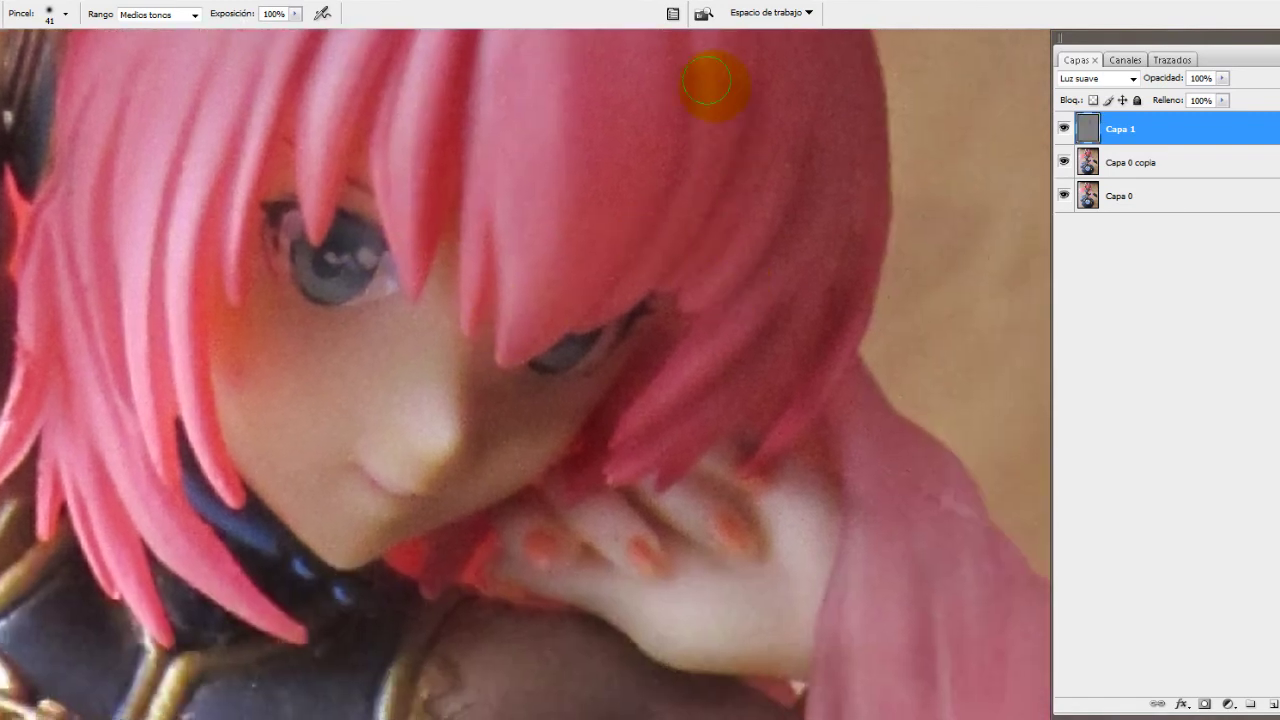
right_click(739, 145)
drag(754, 145, 727, 125)
click(708, 140)
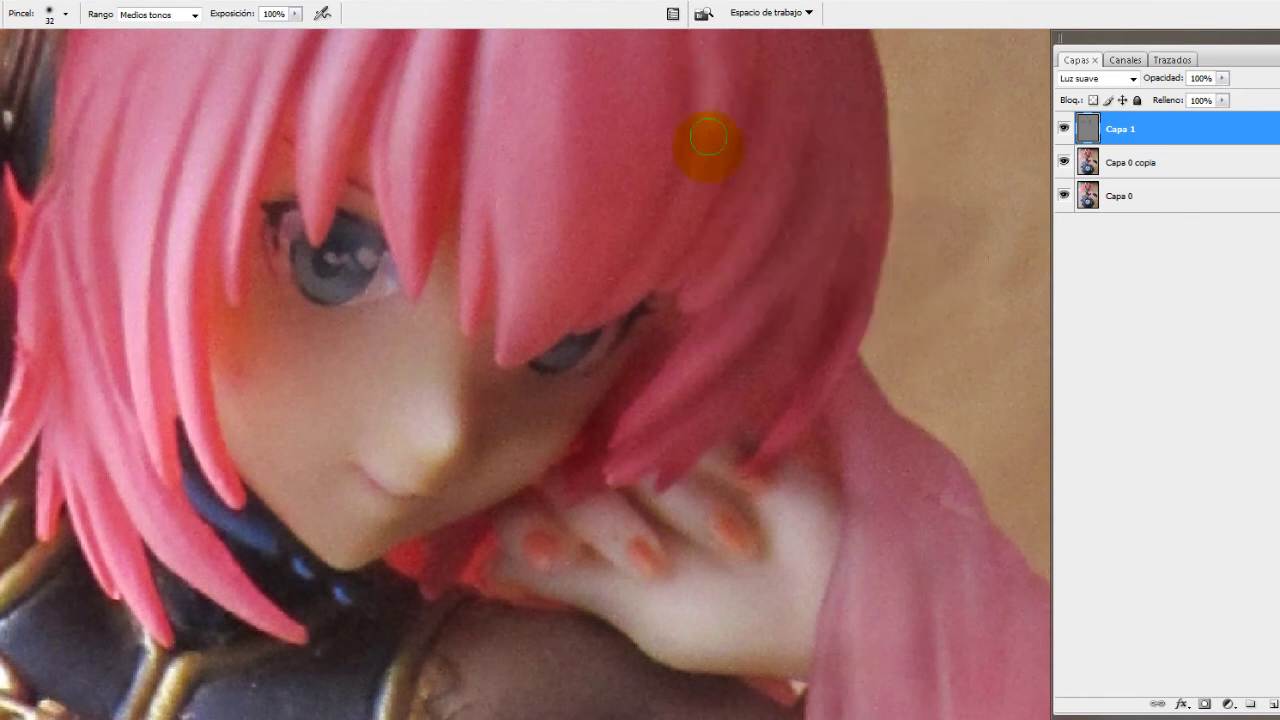
drag(694, 328, 697, 215)
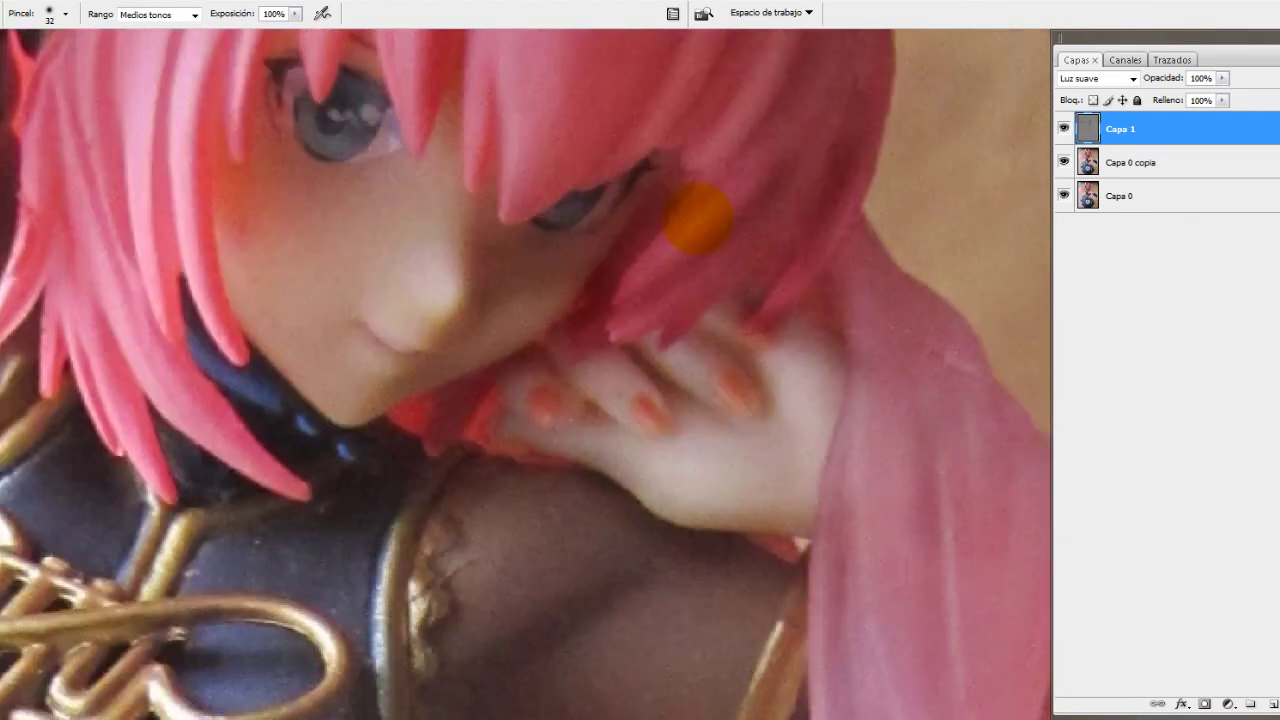
drag(785, 143, 683, 264)
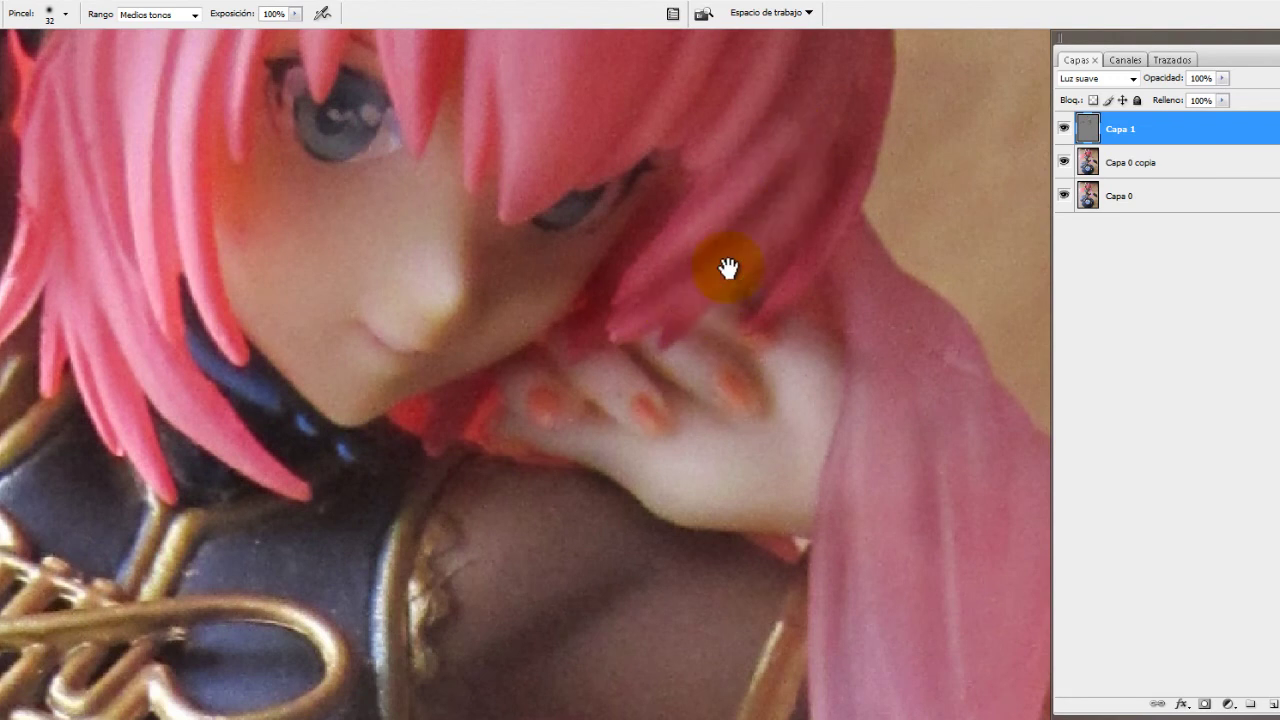
drag(727, 268, 862, 208)
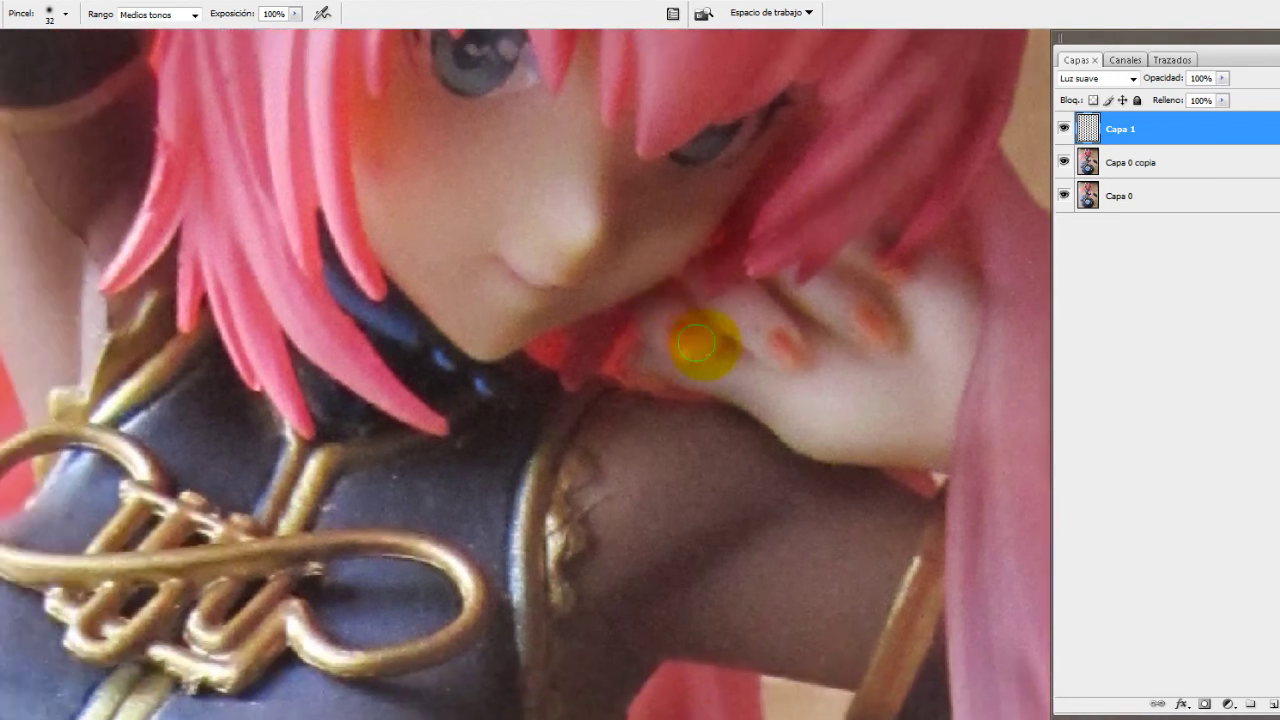
mouse_move(782, 349)
mouse_down()
mouse_move(866, 322)
mouse_move(716, 367)
mouse_move(700, 306)
mouse_move(700, 423)
mouse_up()
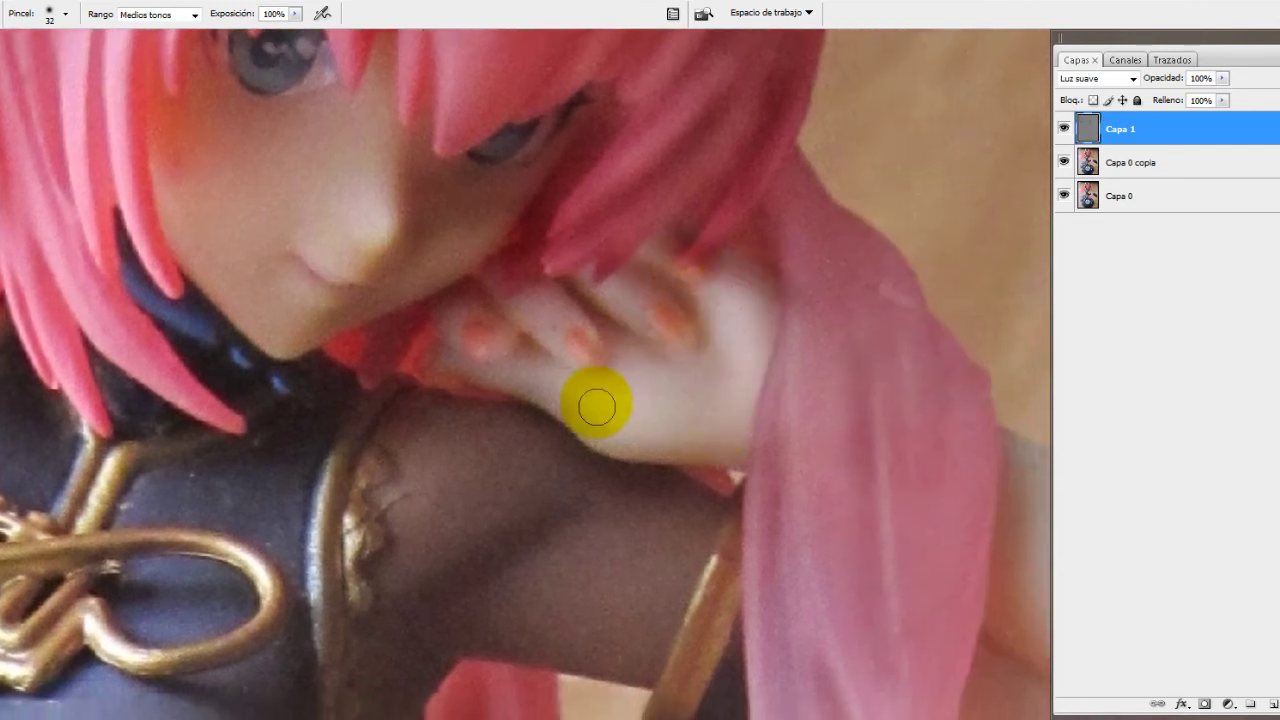
Review the arm, headband and face, with the brush at 65 px and 0% hardness
mouse_move(606, 397)
mouse_down()
mouse_move(549, 400)
mouse_move(191, 329)
mouse_move(523, 400)
mouse_up()
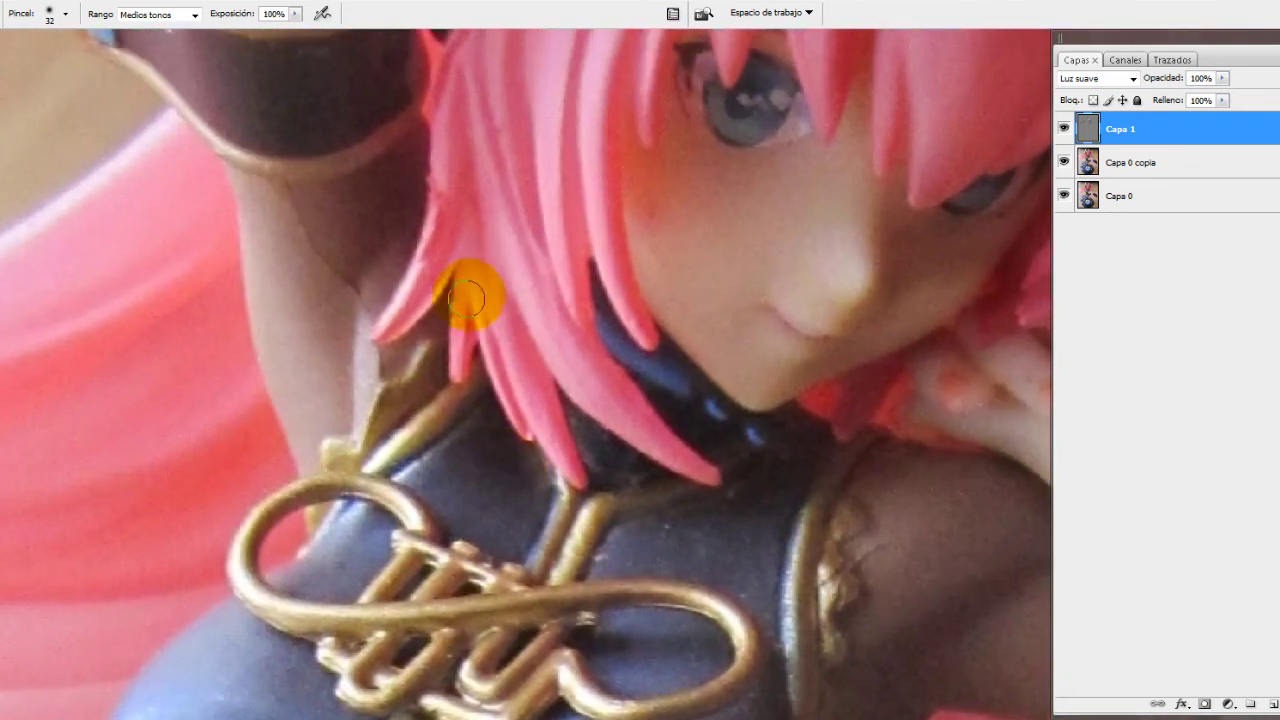
drag(453, 255, 468, 395)
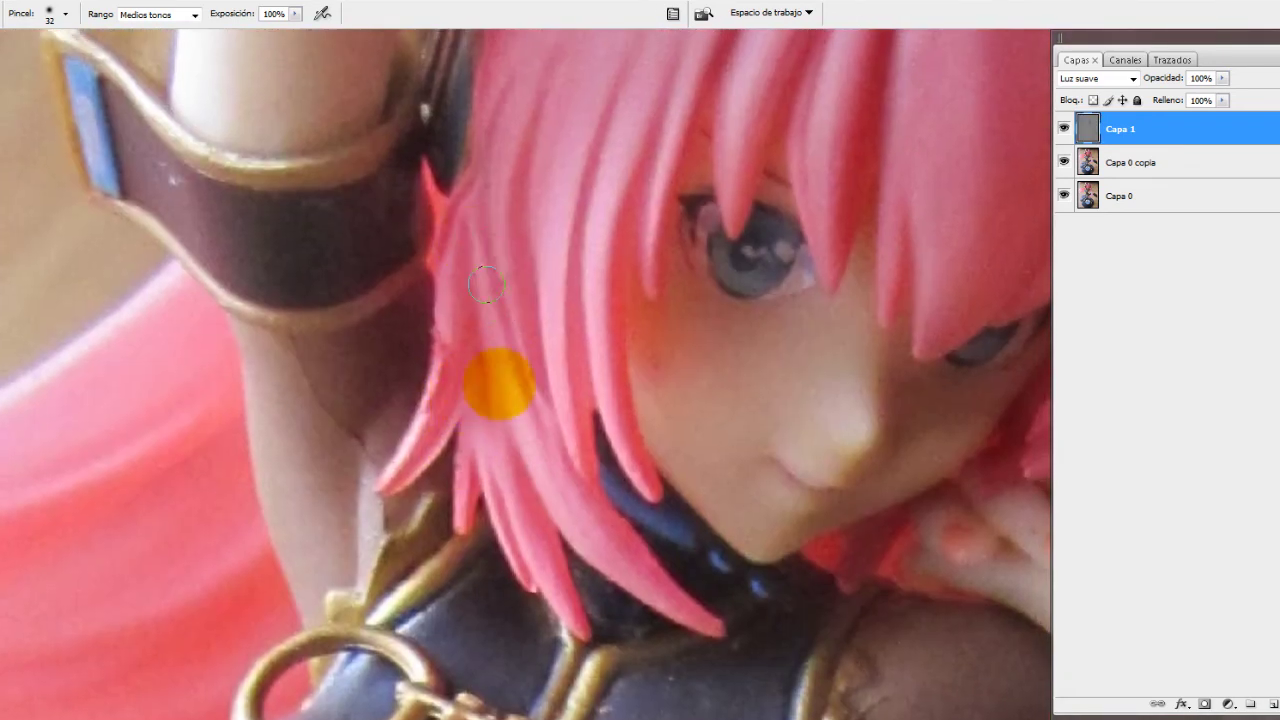
mouse_move(537, 215)
mouse_down()
mouse_move(560, 360)
mouse_move(511, 531)
mouse_up()
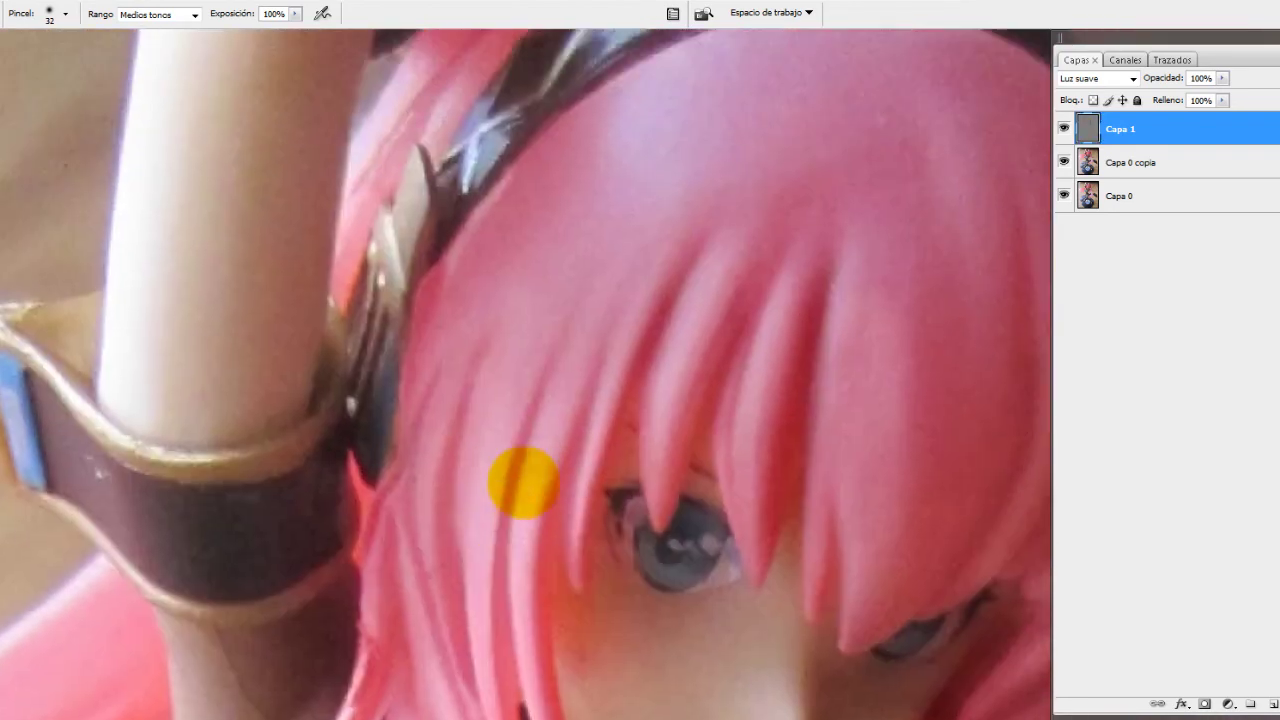
right_click(629, 240)
key(Return)
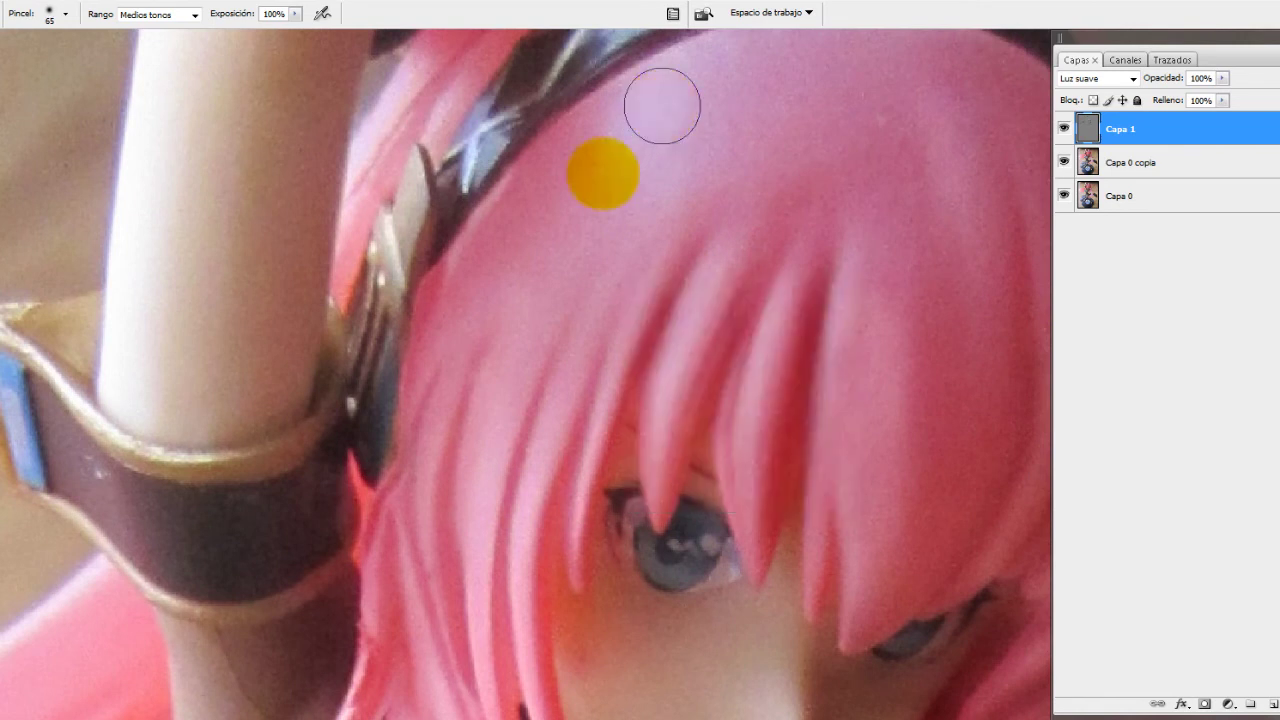
drag(680, 183, 443, 428)
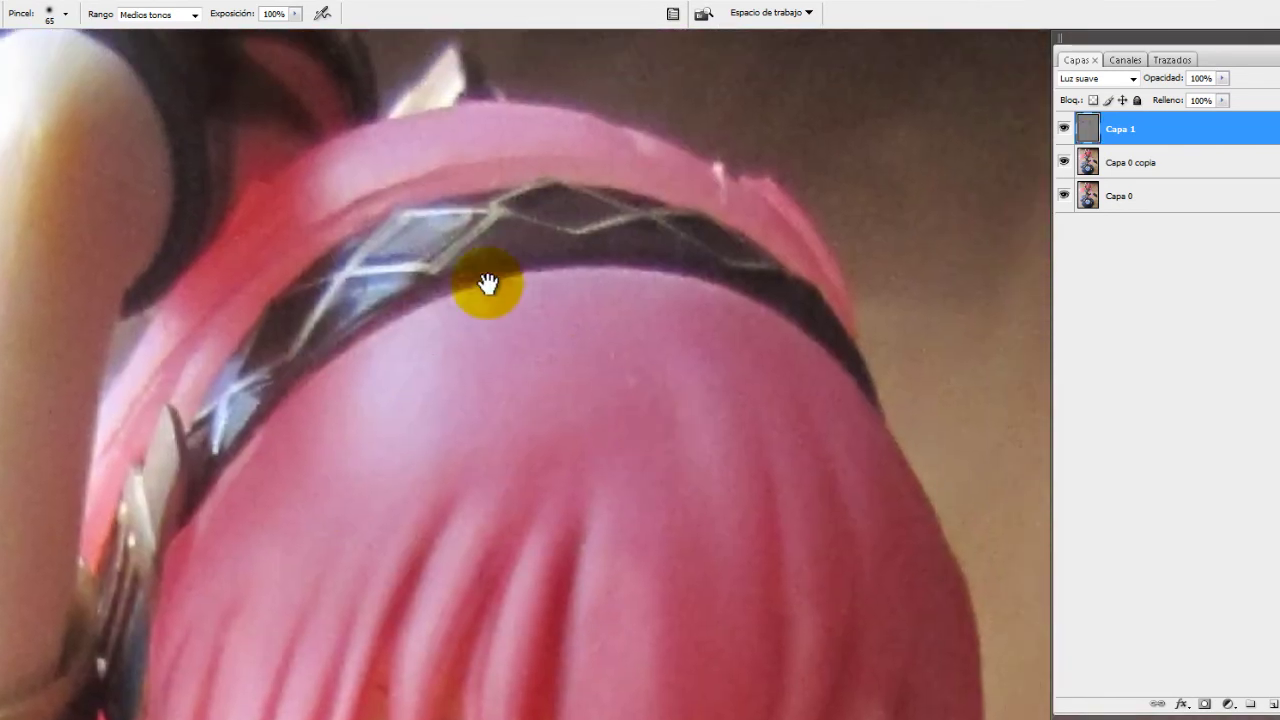
drag(489, 283, 751, 271)
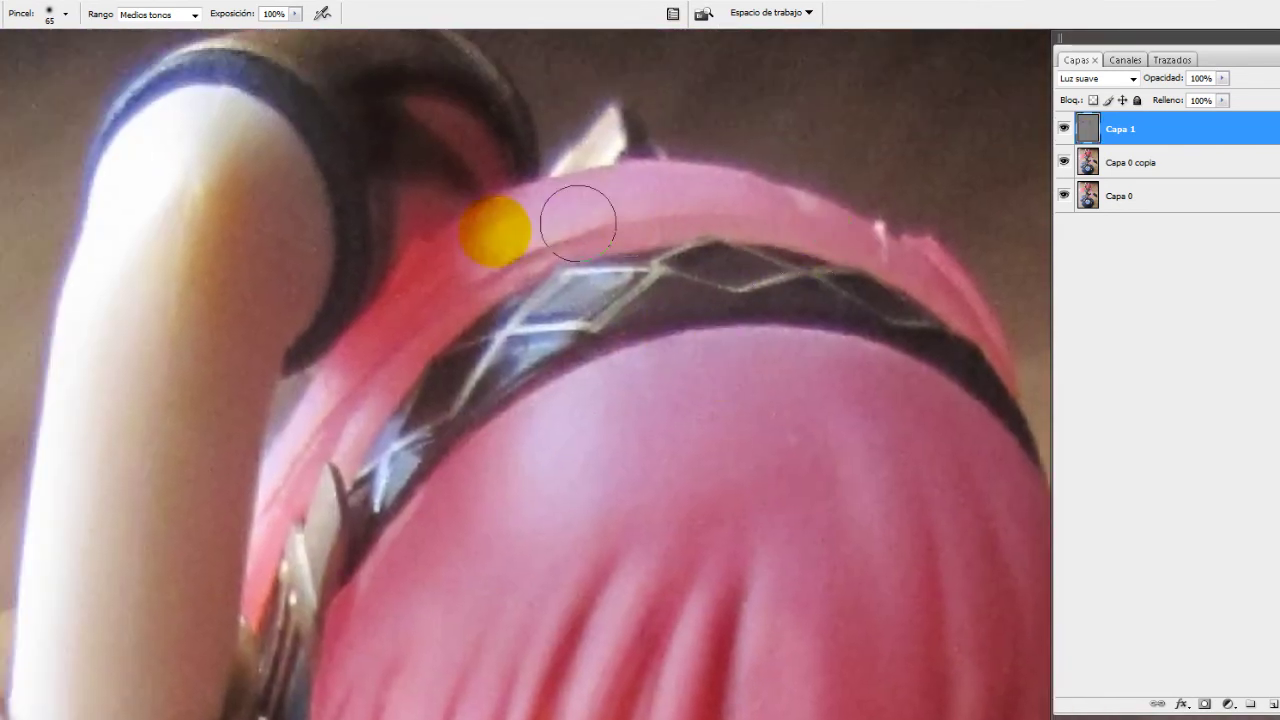
drag(440, 330, 580, 250)
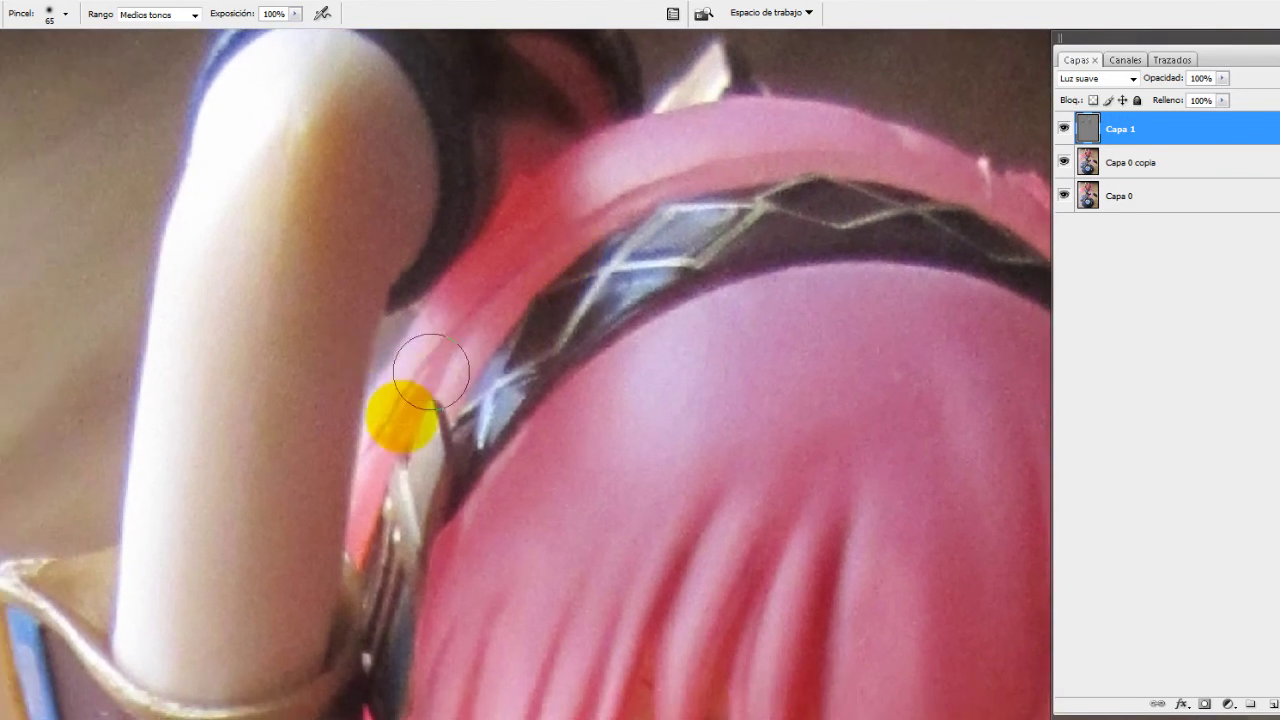
drag(400, 414, 529, 286)
right_click(602, 325)
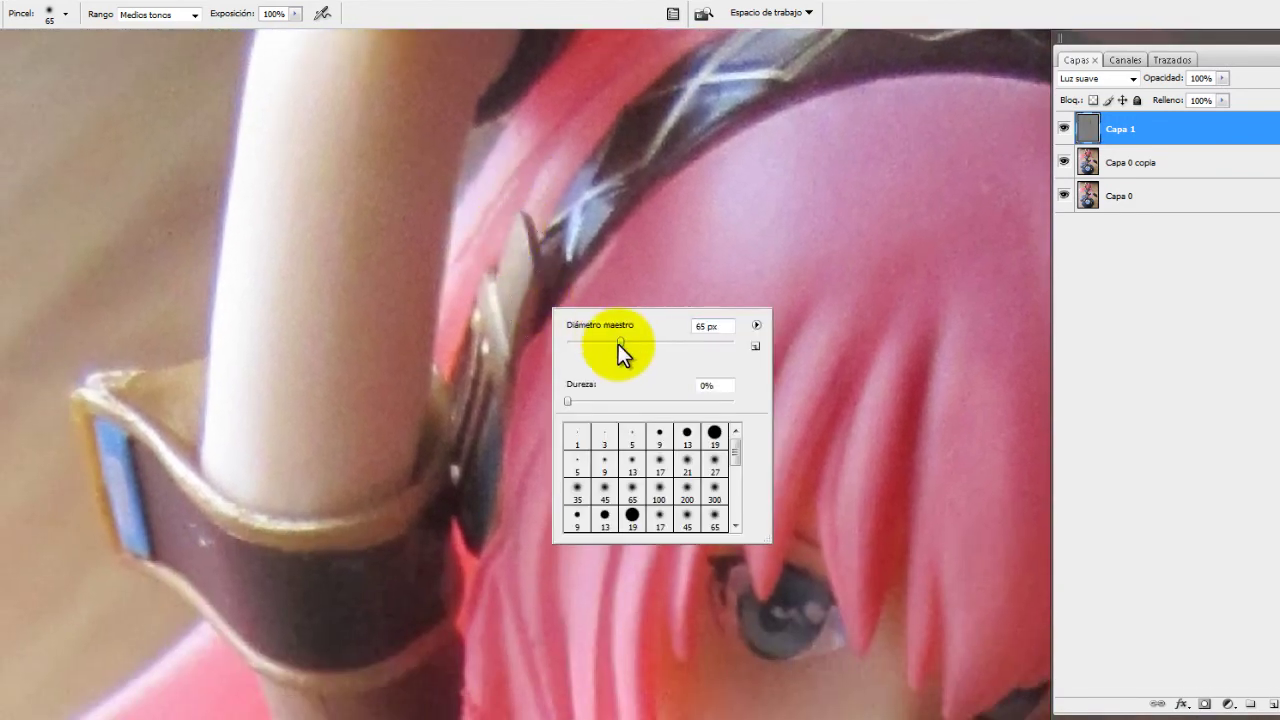
Set the brush to 39 px and dodge along the wrist bracelet
drag(599, 345, 596, 345)
click(505, 298)
mouse_move(502, 347)
mouse_down()
mouse_move(429, 371)
mouse_move(657, 477)
mouse_up()
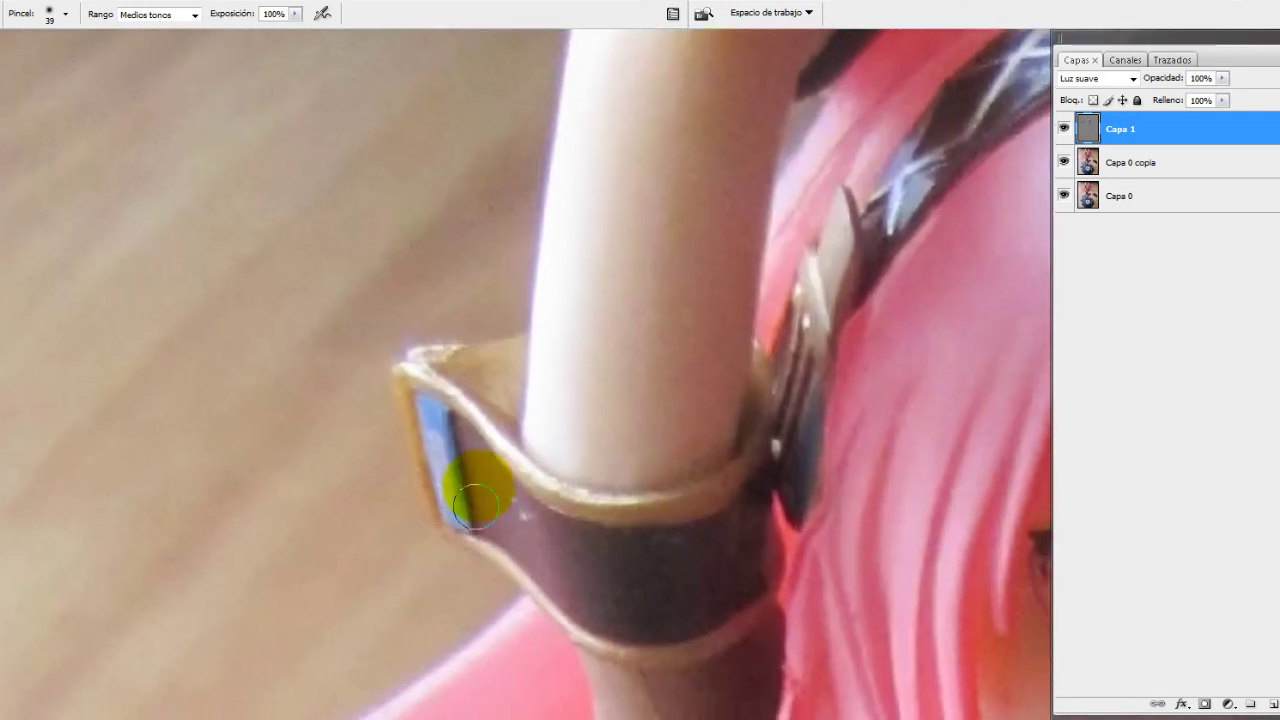
mouse_move(475, 505)
mouse_down()
mouse_move(571, 580)
mouse_move(351, 607)
mouse_move(409, 457)
mouse_up()
Move to the upper arm and chest ornament and resize the brush for the hair
drag(457, 320, 398, 508)
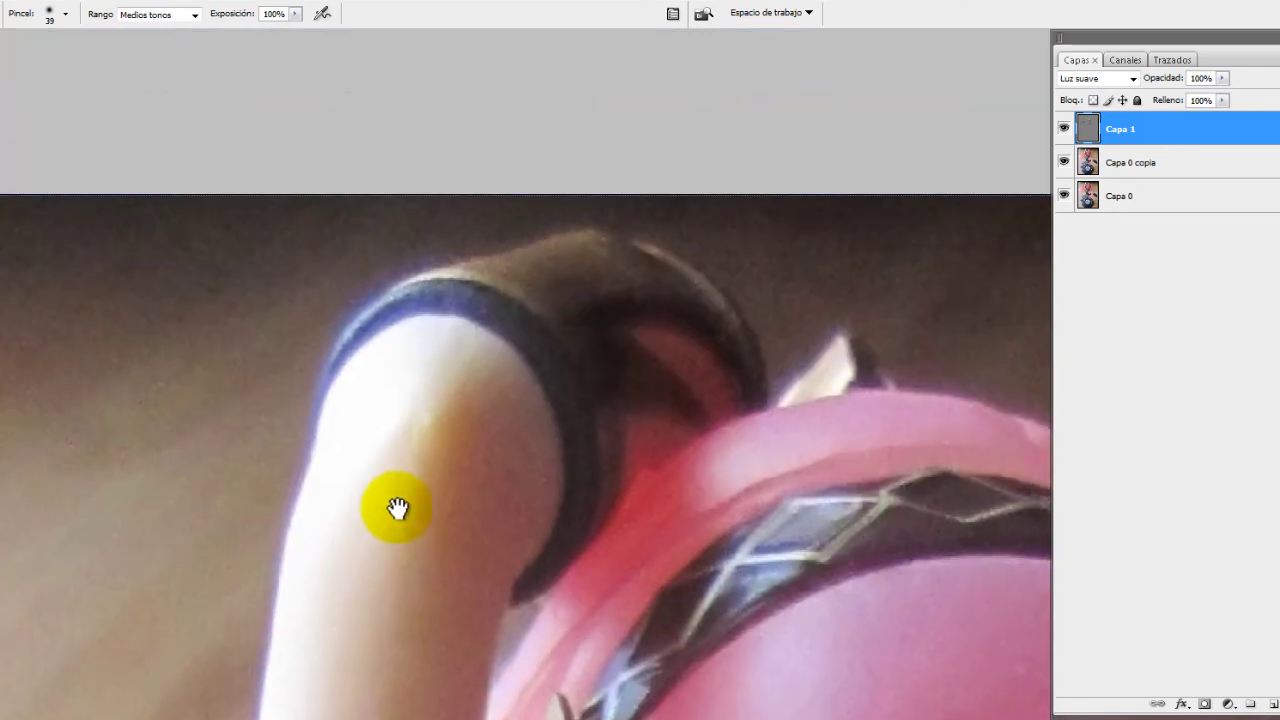
scroll(566, 71, down, 5)
scroll(520, 423, down, 3)
scroll(563, 377, down, 3)
mouse_move(563, 377)
mouse_down()
mouse_move(737, 434)
mouse_move(800, 440)
mouse_up()
right_click(762, 187)
drag(809, 215, 816, 189)
key(Return)
Dodge along the long flowing pink hair strands with a 57 px brush
scroll(728, 129, down, 3)
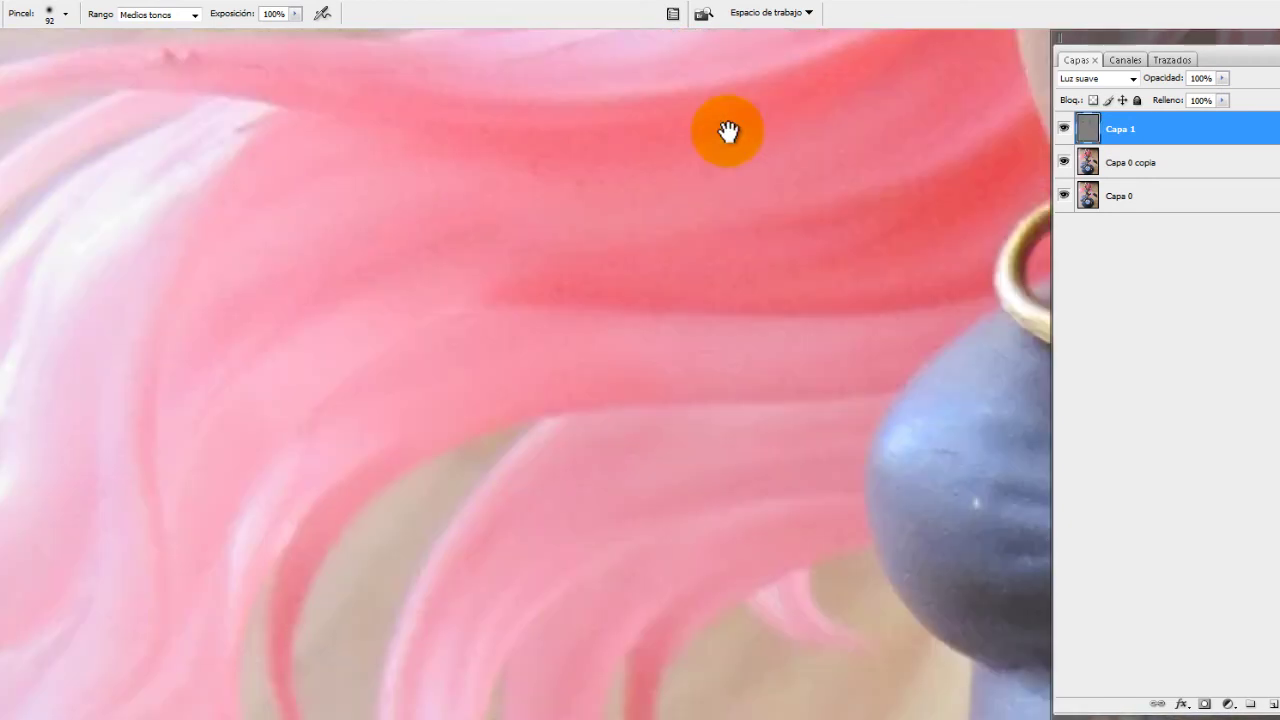
scroll(394, 186, down, 3)
drag(300, 363, 372, 189)
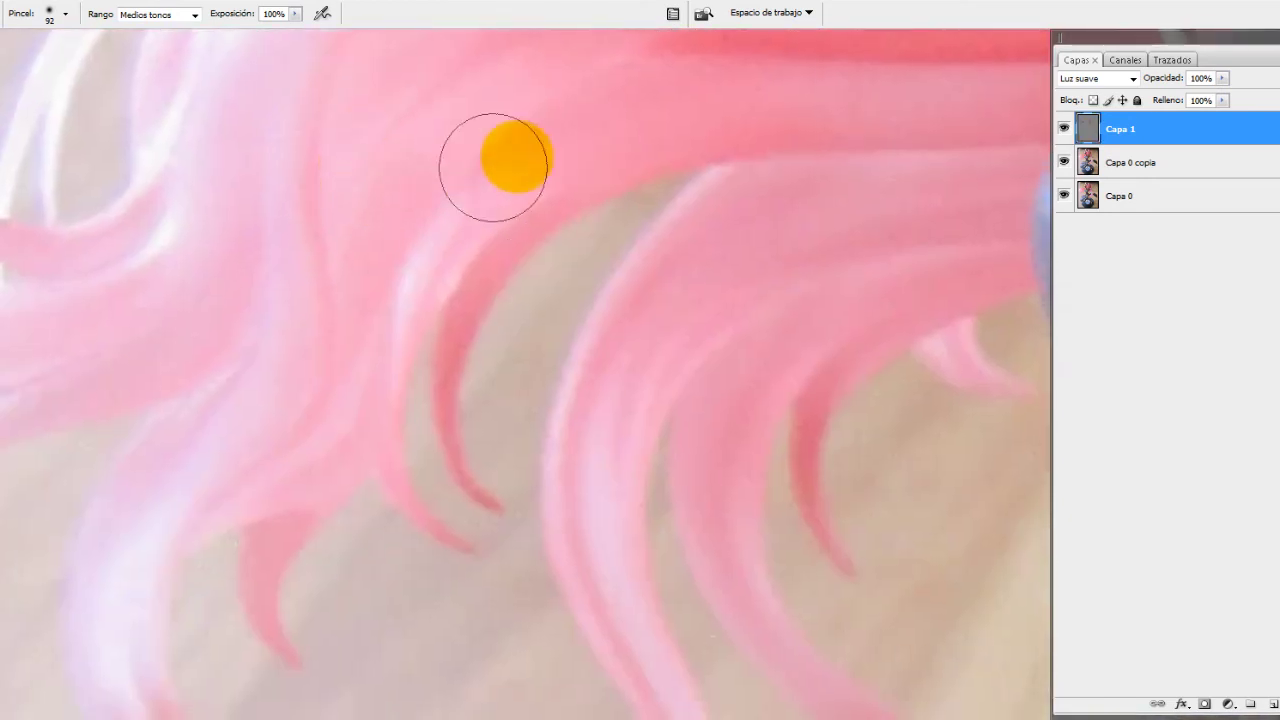
drag(472, 367, 312, 237)
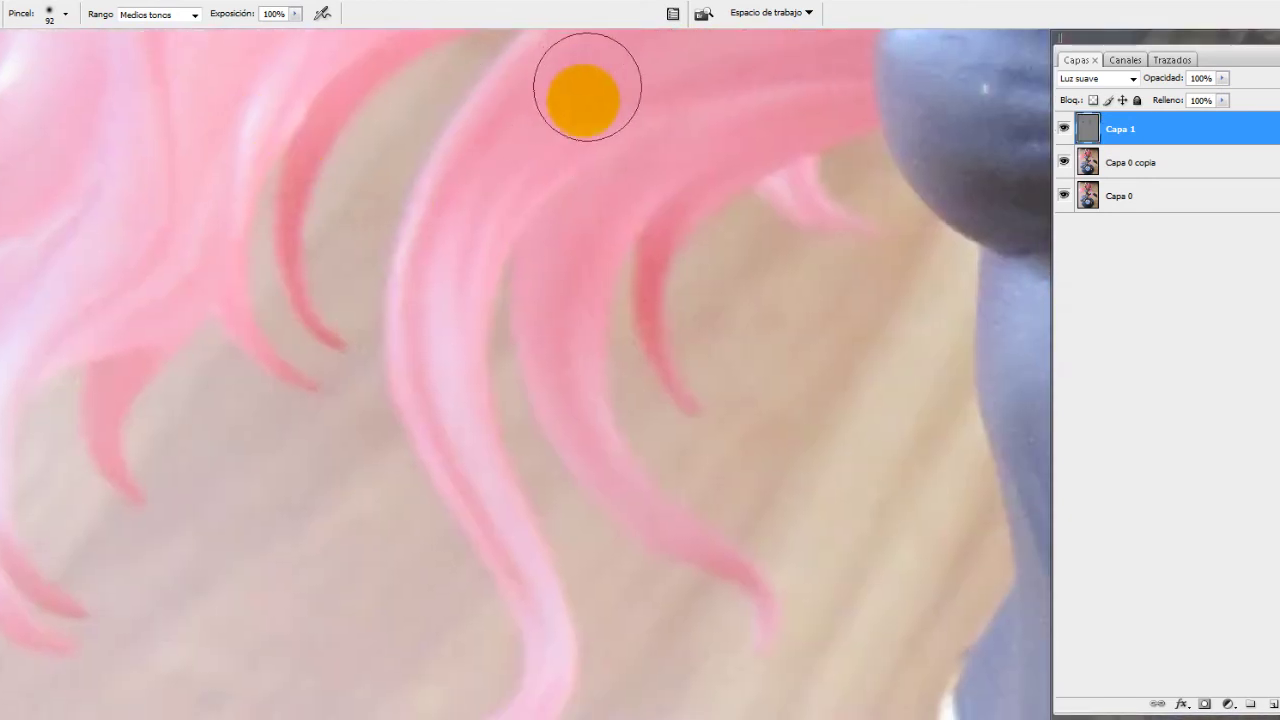
right_click(590, 100)
key(Return)
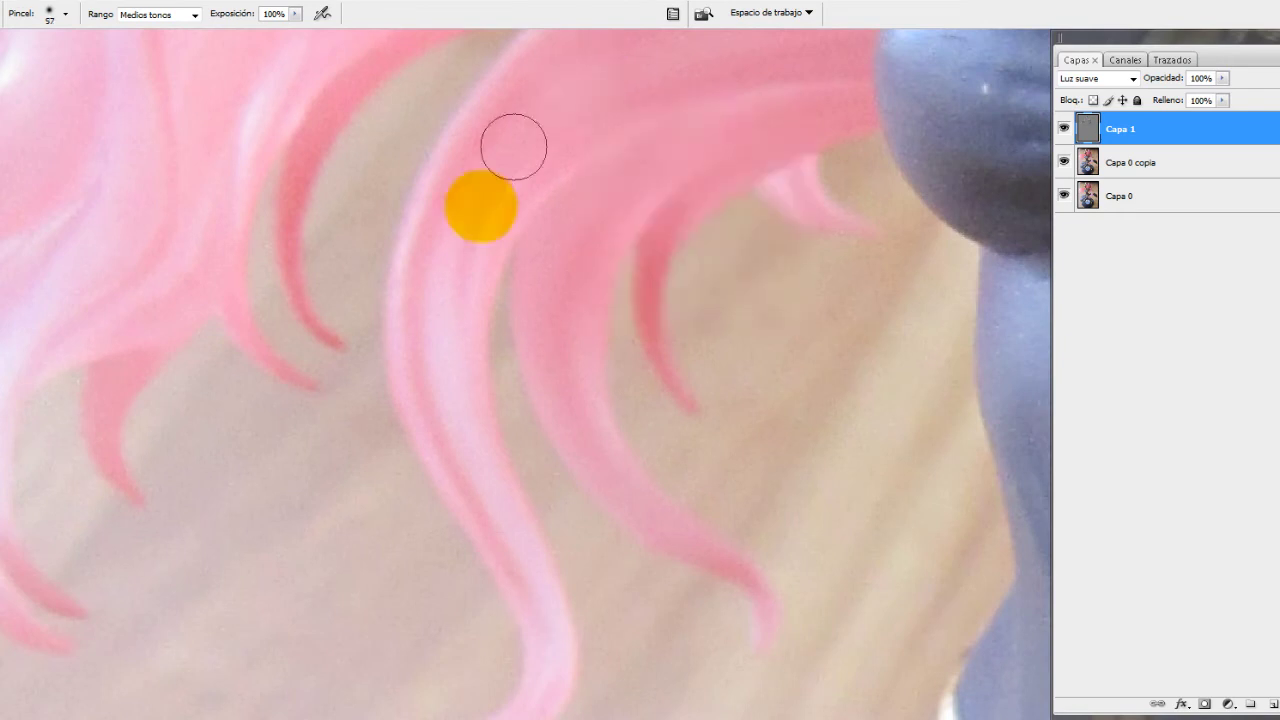
drag(563, 374, 468, 319)
mouse_move(430, 268)
mouse_down()
mouse_move(451, 423)
mouse_move(429, 591)
mouse_move(437, 571)
mouse_move(373, 523)
mouse_up()
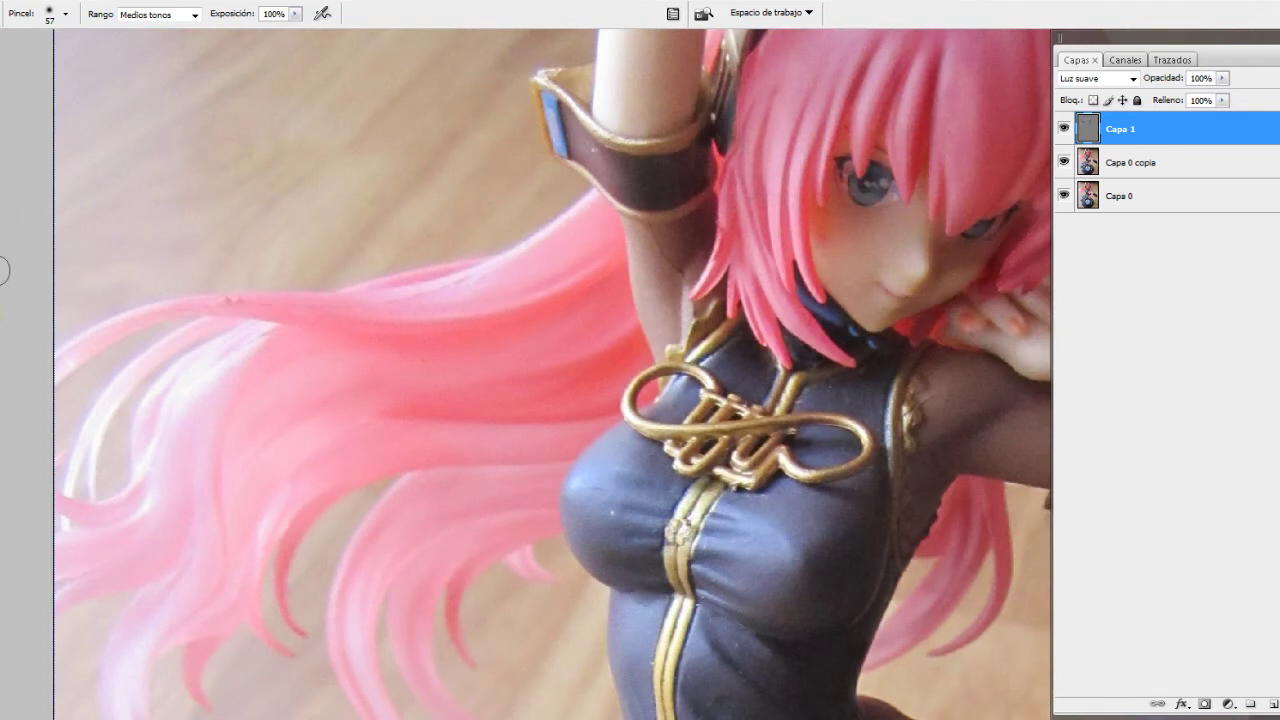
right_click(5, 331)
click(25, 350)
click(710, 610)
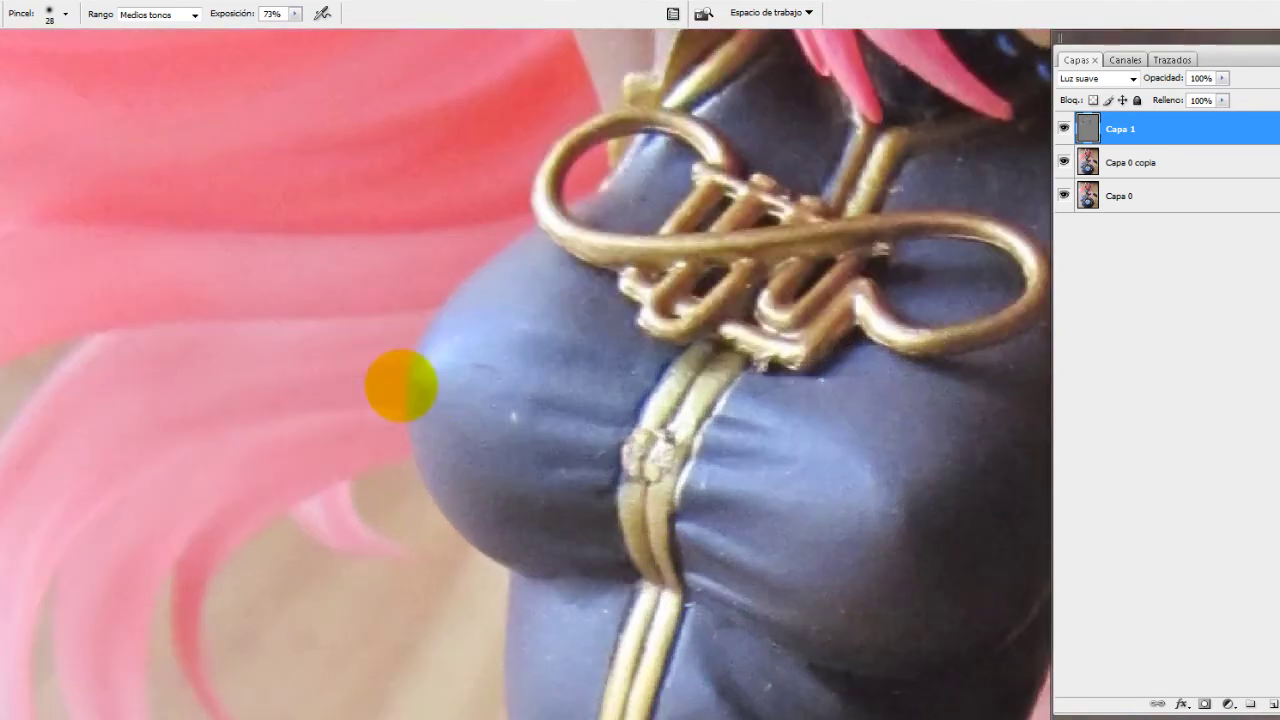
click(448, 322)
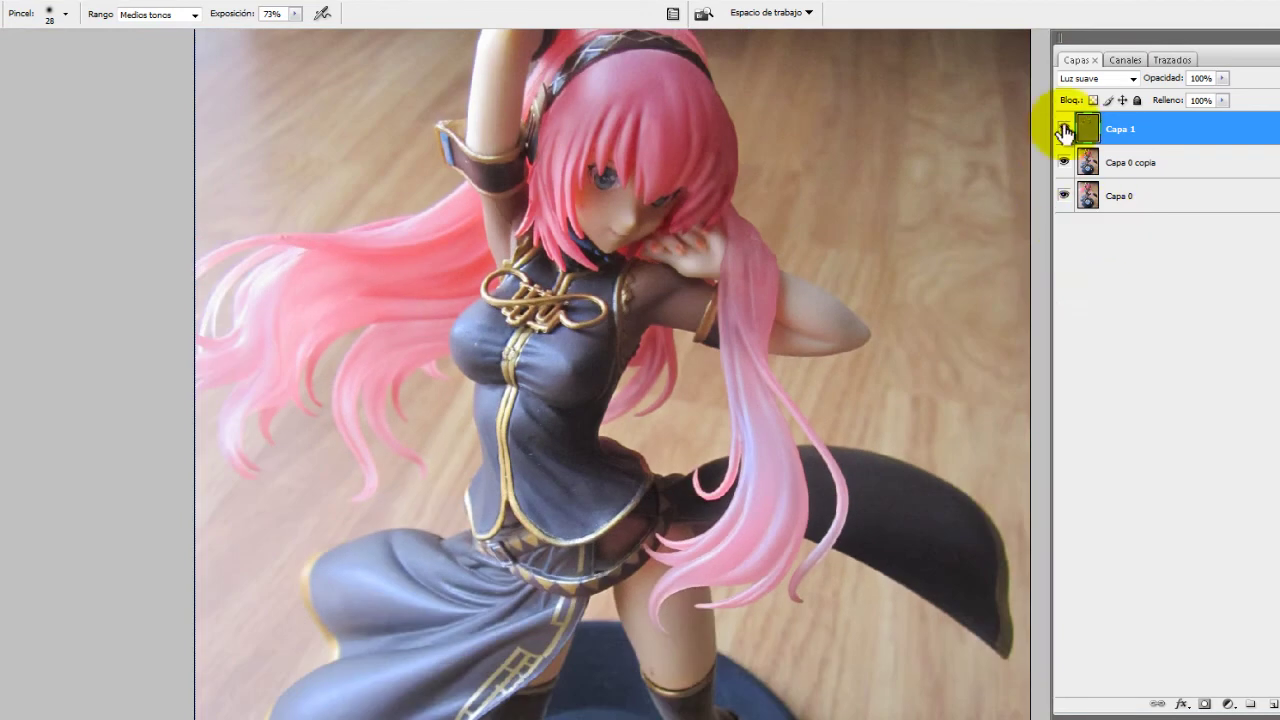
click(1063, 129)
click(1063, 129)
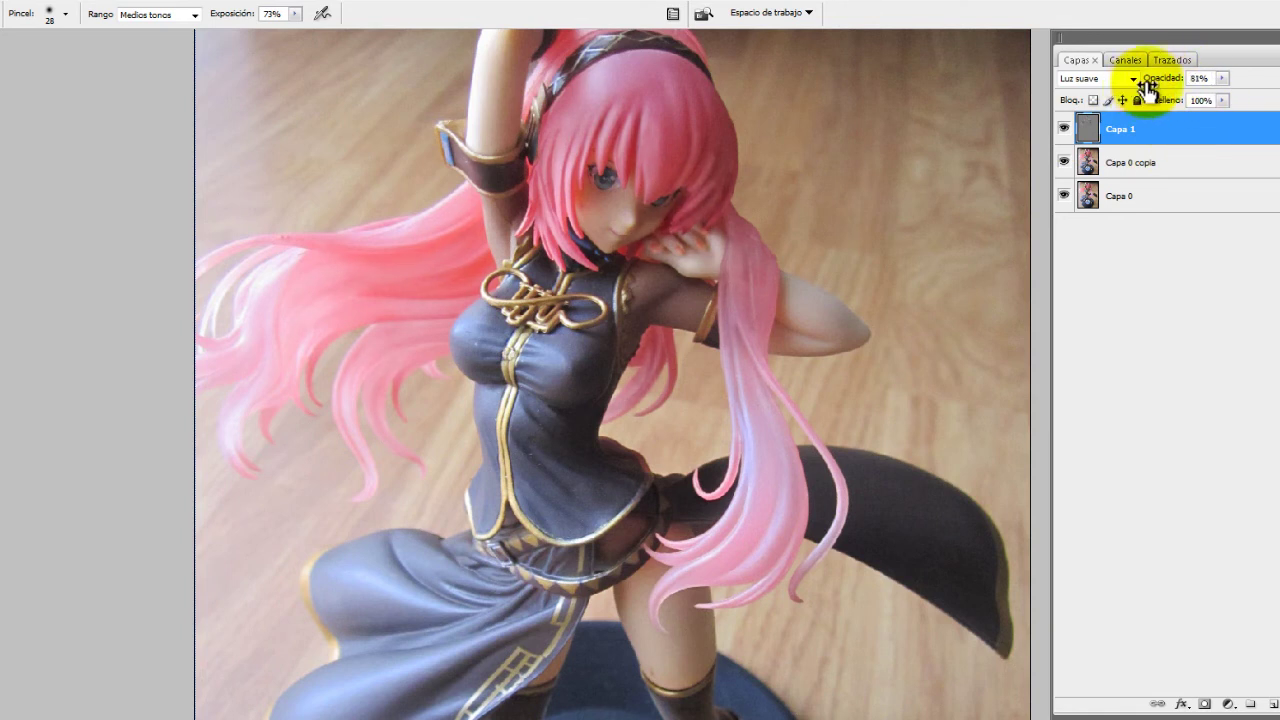
click(1063, 129)
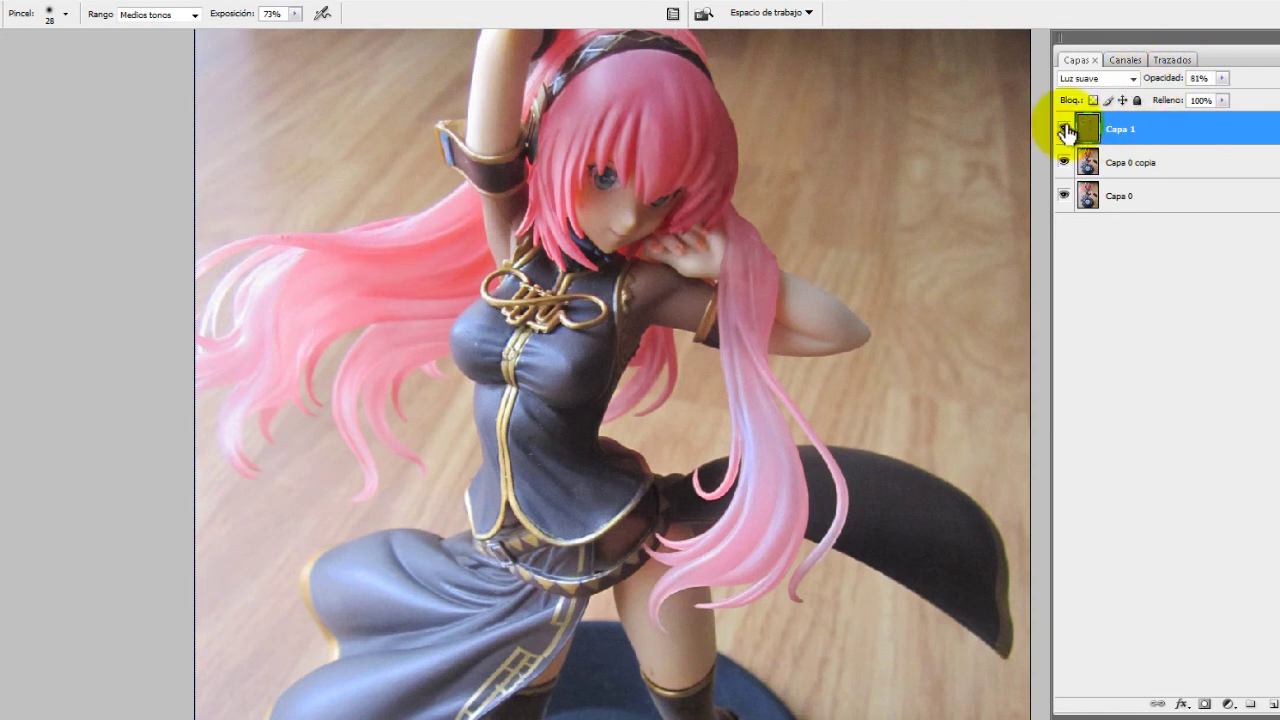
click(1064, 129)
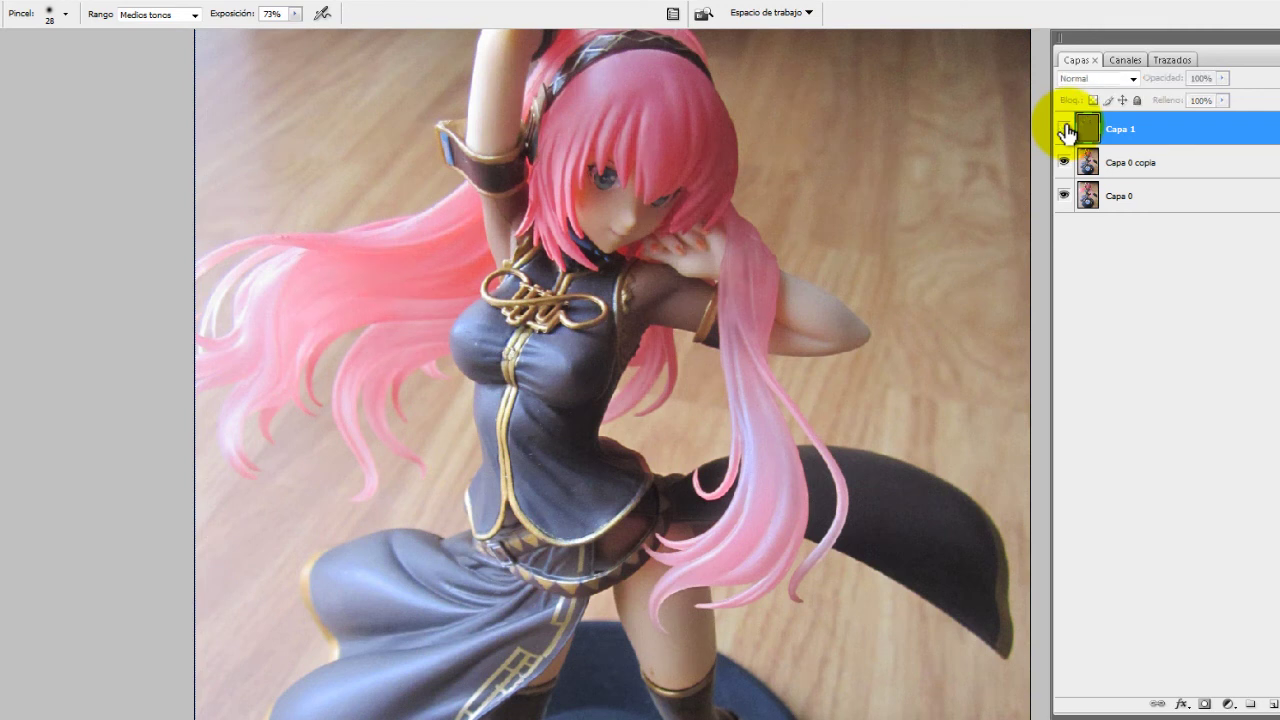
Switch to the other toning tool and lighten the cheek and chin at 57 px, 100% exposure
scroll(183, 183, up, 5)
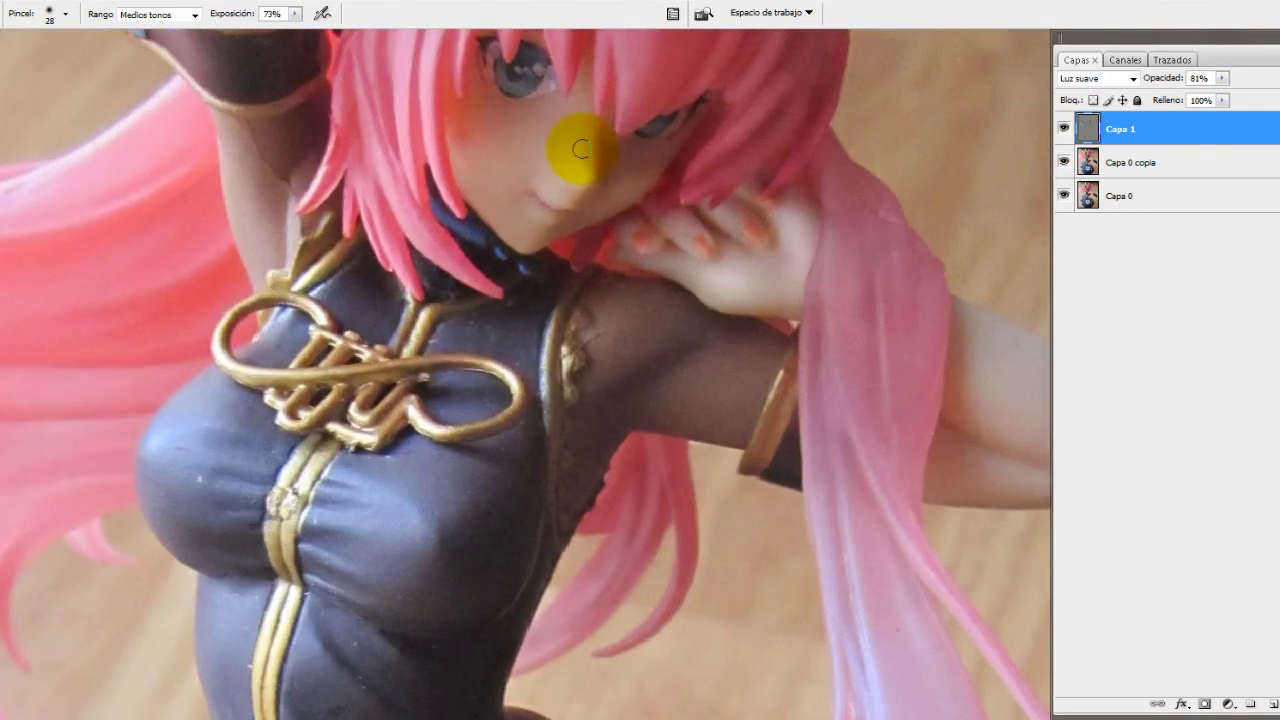
scroll(590, 141, up, 1)
scroll(586, 210, up, 1)
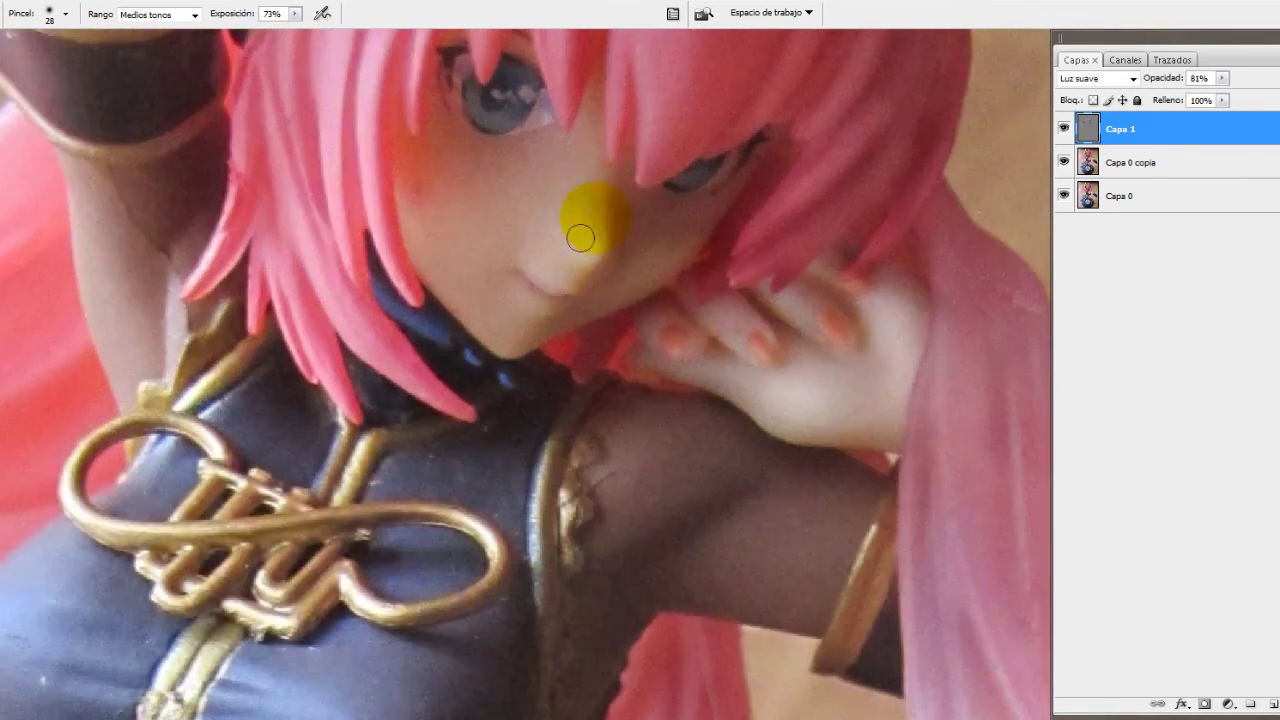
right_click(2, 340)
click(80, 336)
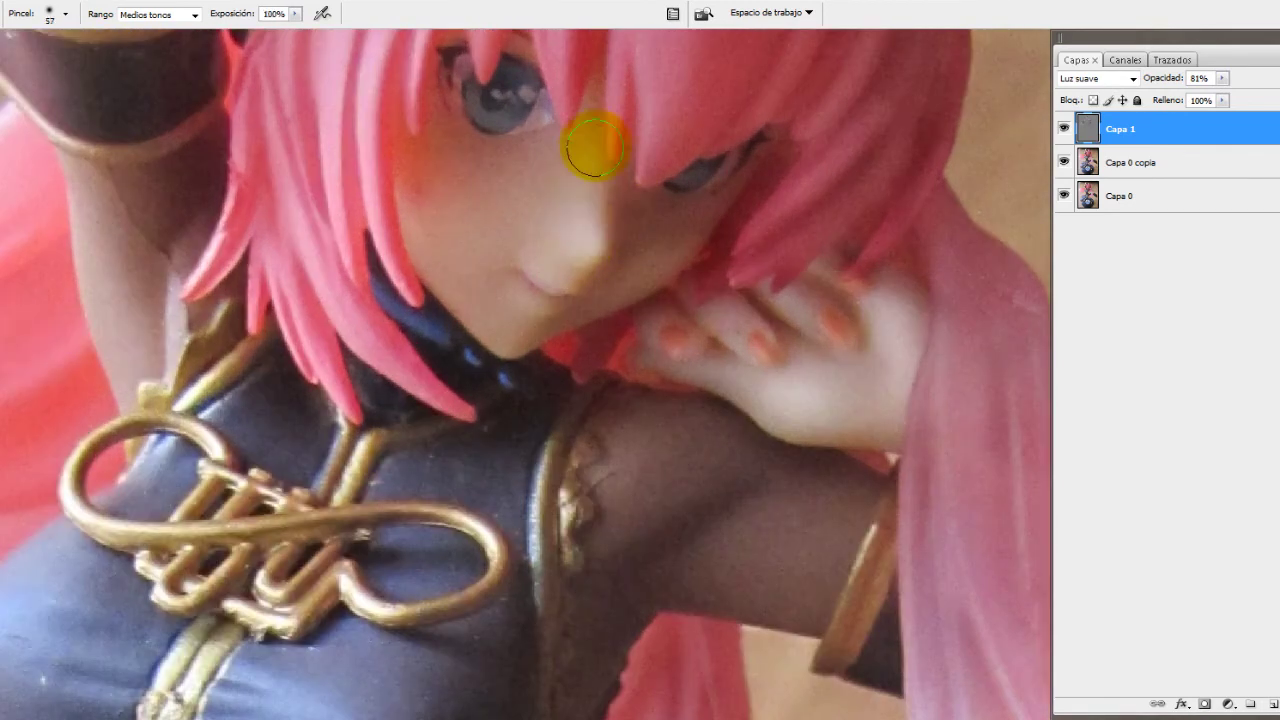
mouse_move(449, 207)
mouse_down()
mouse_move(443, 229)
mouse_move(486, 200)
mouse_move(560, 263)
mouse_move(466, 243)
mouse_move(509, 190)
mouse_up()
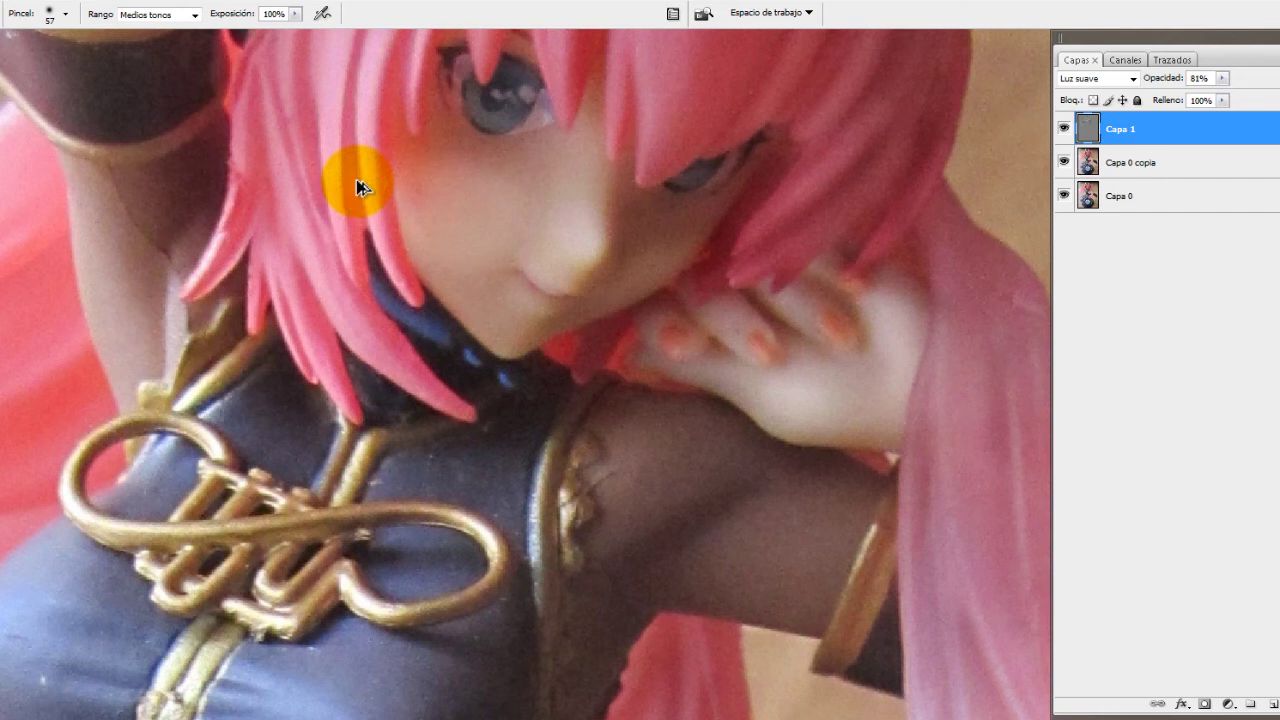
scroll(500, 230, down, 2)
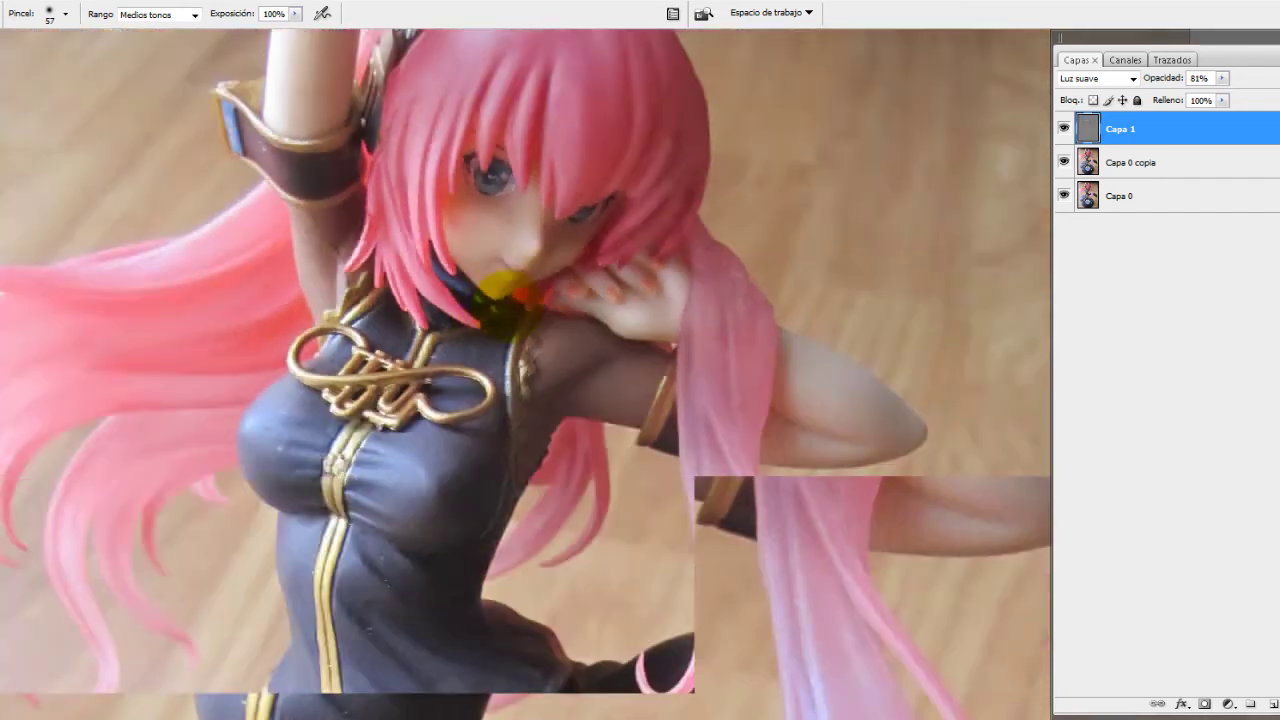
click(1064, 128)
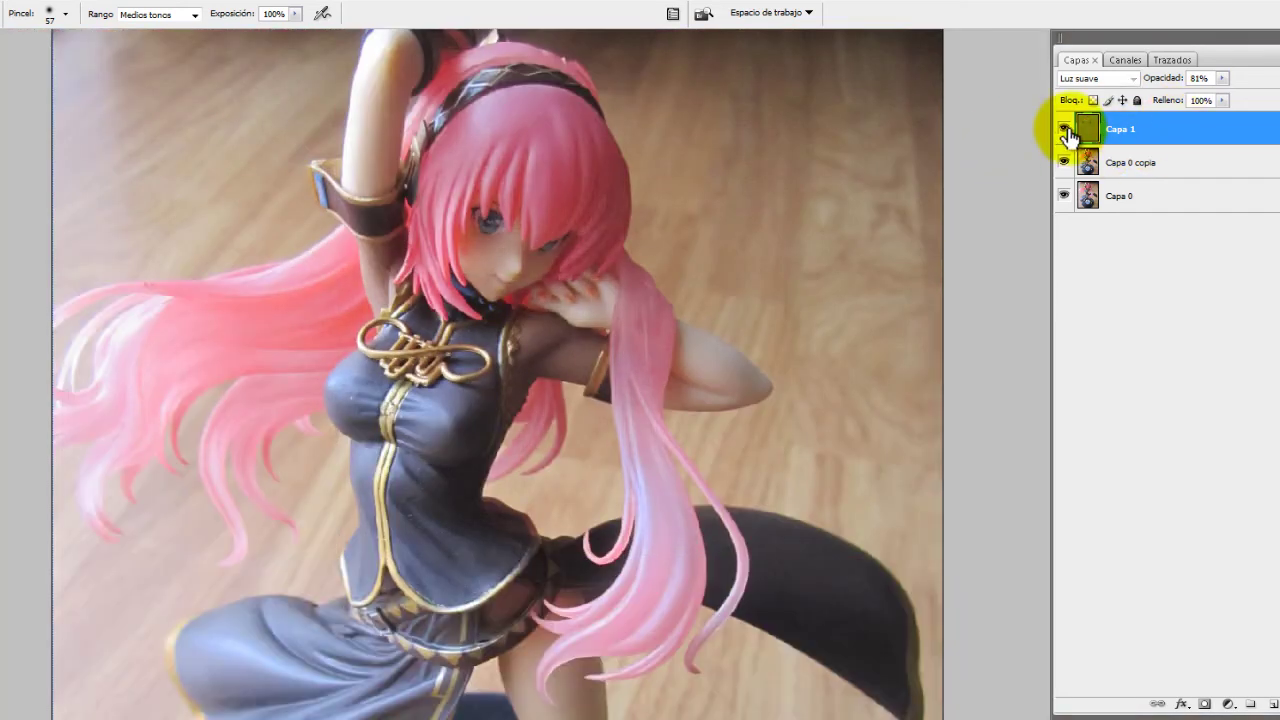
Add shading around the mouth and toggle Capa 1's visibility to compare the result
click(1064, 129)
mouse_move(520, 275)
mouse_down()
mouse_move(494, 288)
mouse_move(503, 263)
mouse_up()
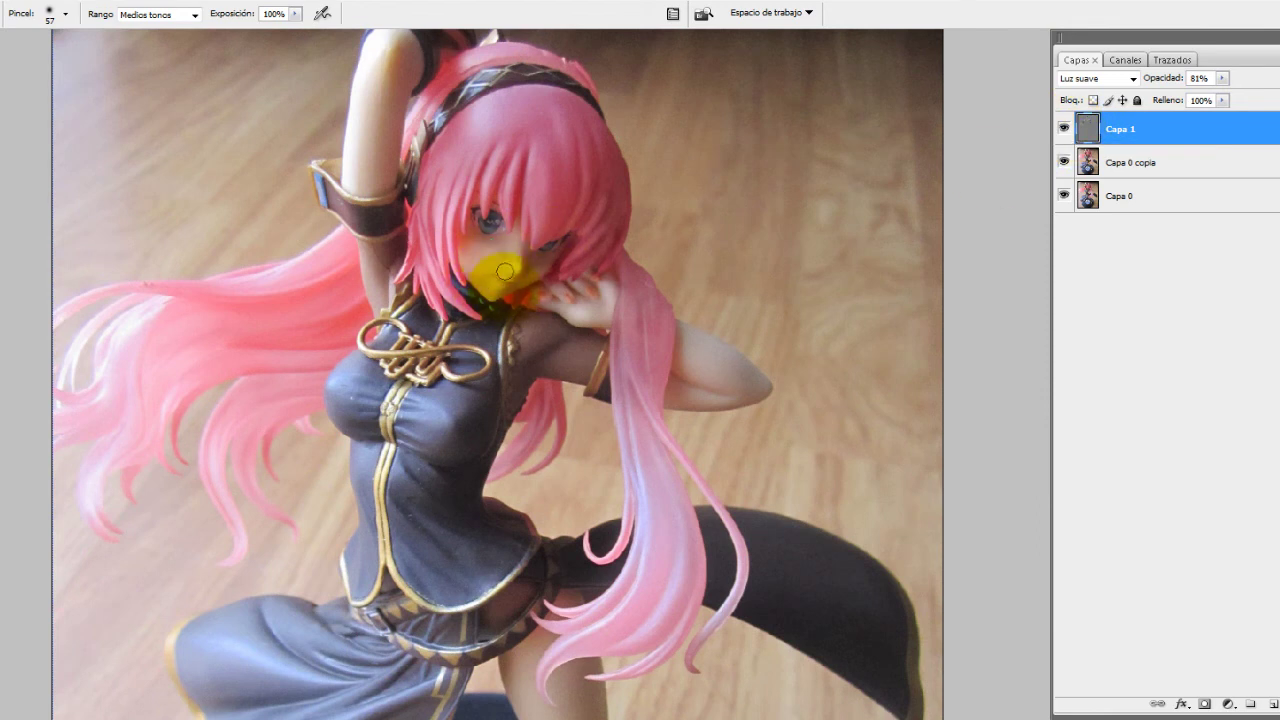
click(1064, 129)
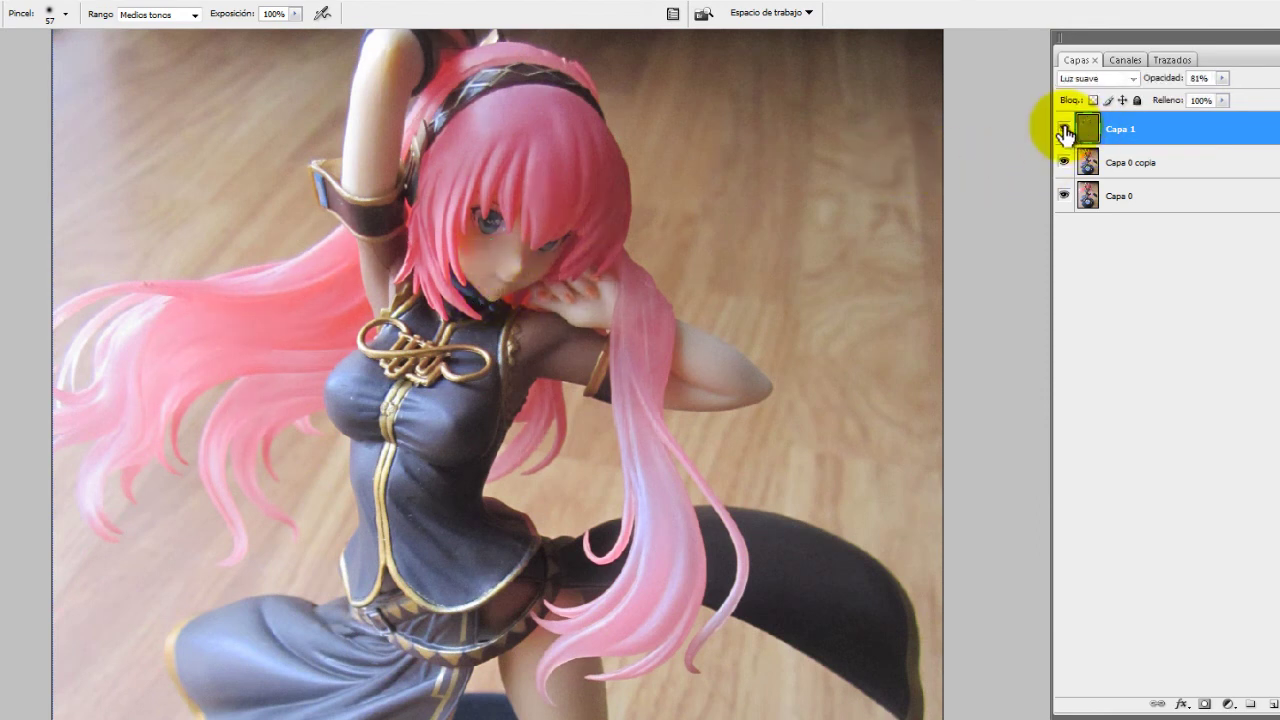
click(1064, 129)
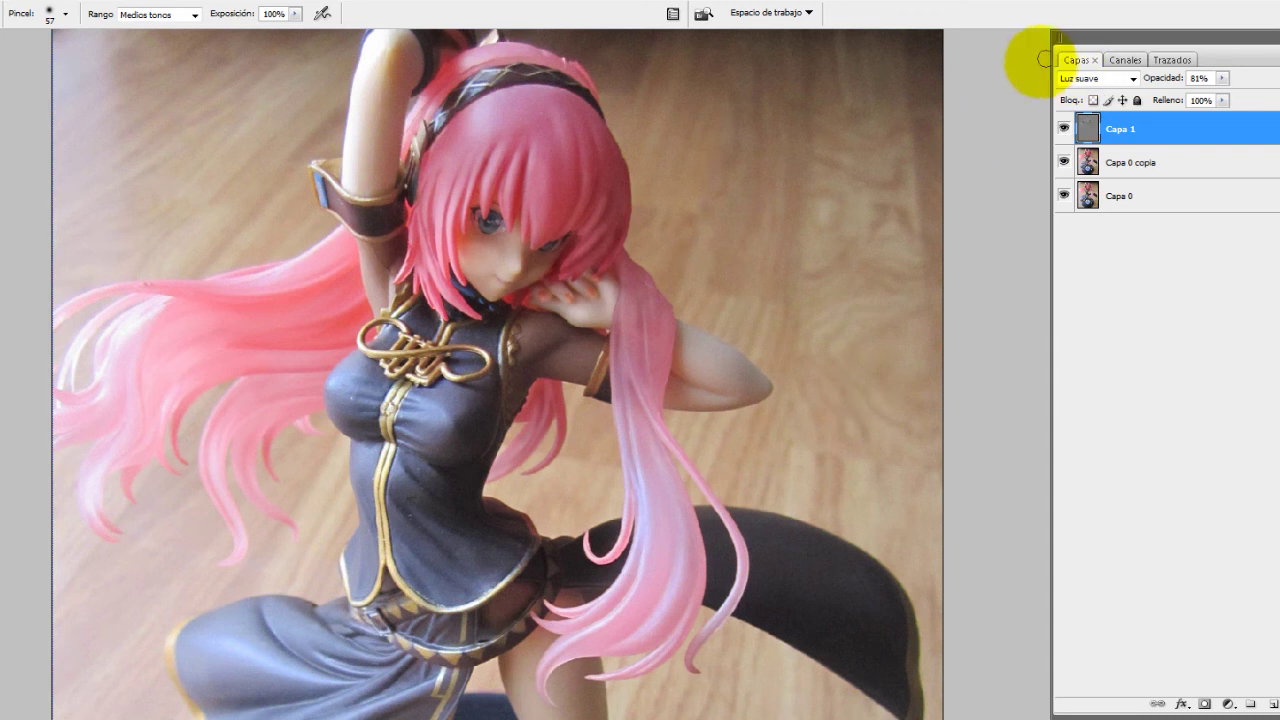
click(1063, 129)
click(1064, 129)
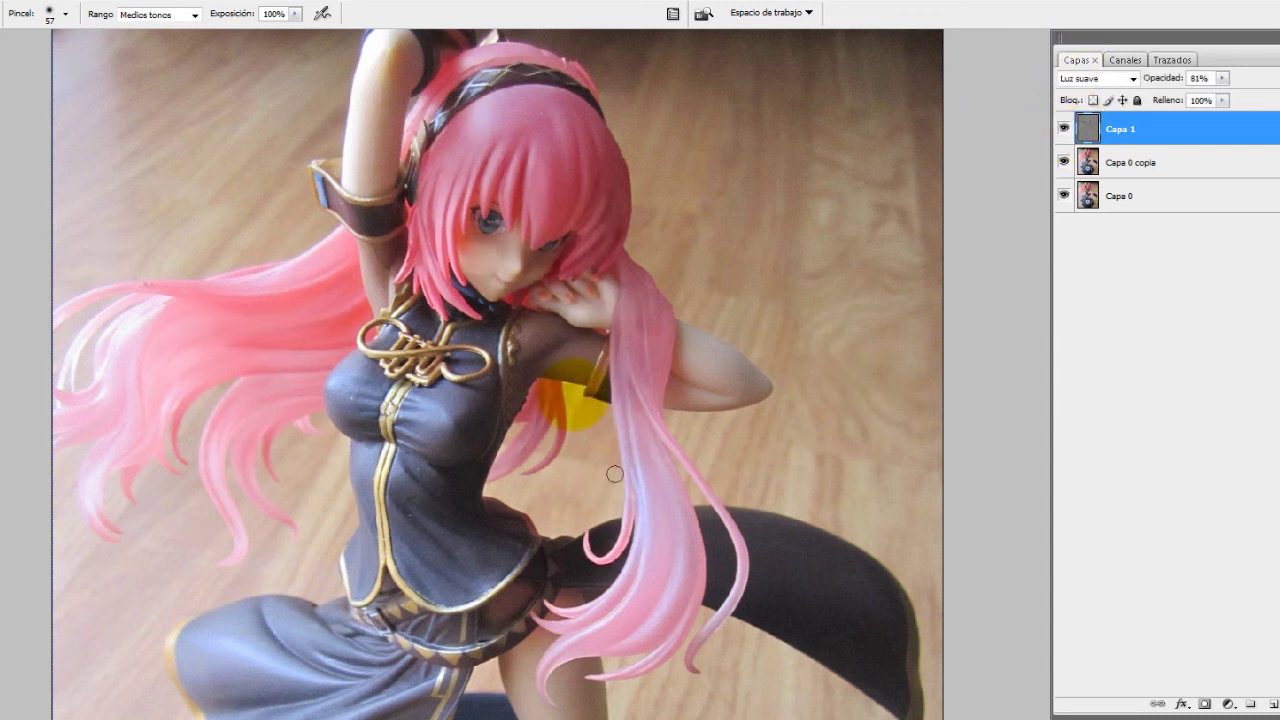
click(1064, 130)
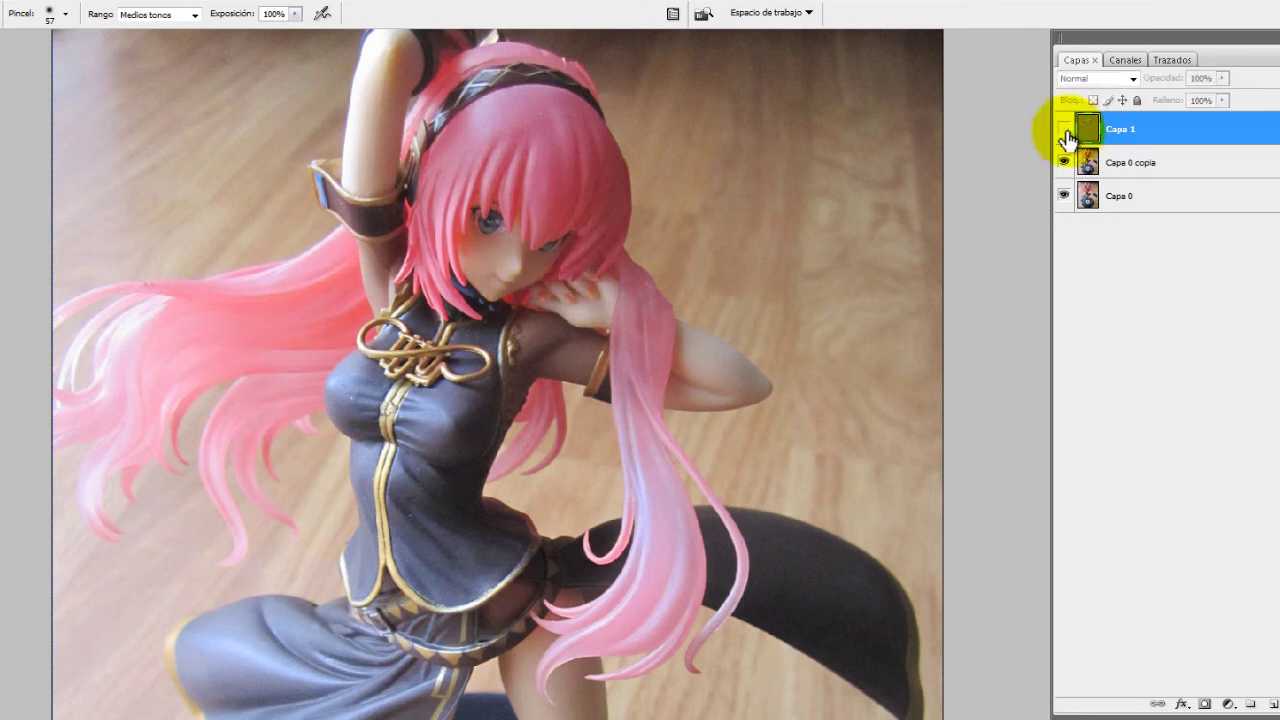
click(1064, 130)
click(1064, 130)
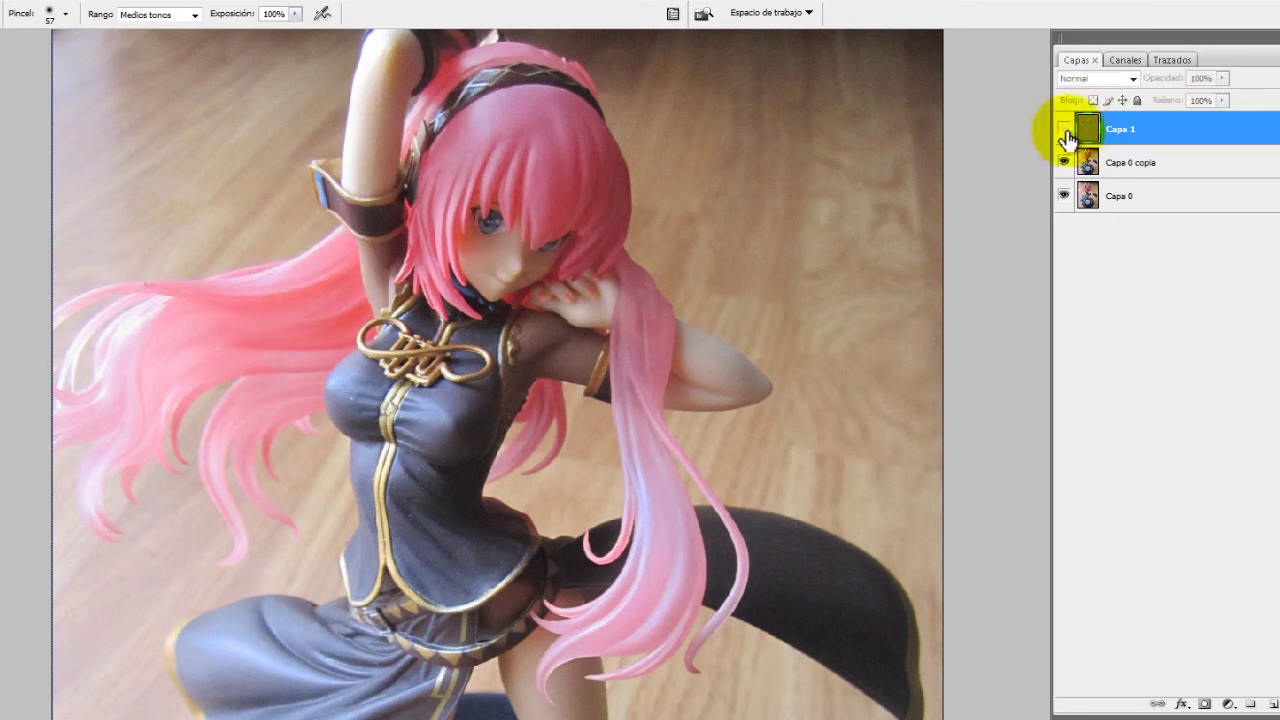
click(1064, 130)
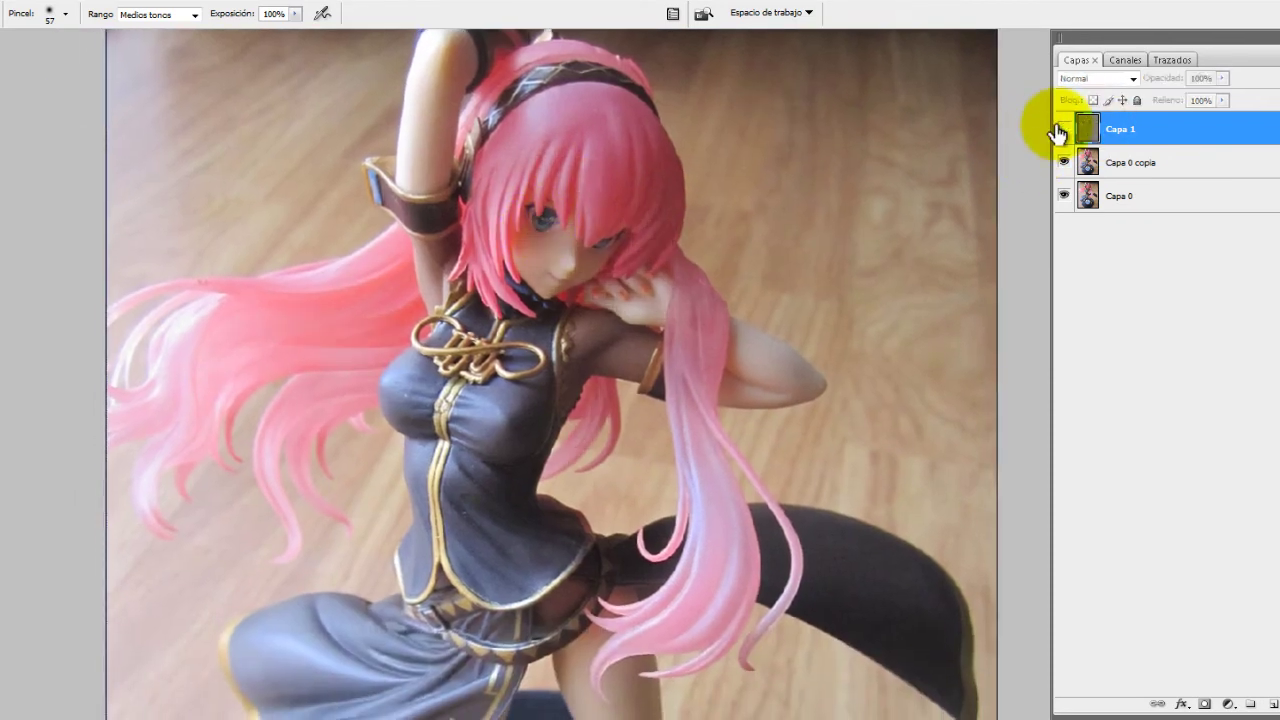
click(1063, 130)
click(1063, 130)
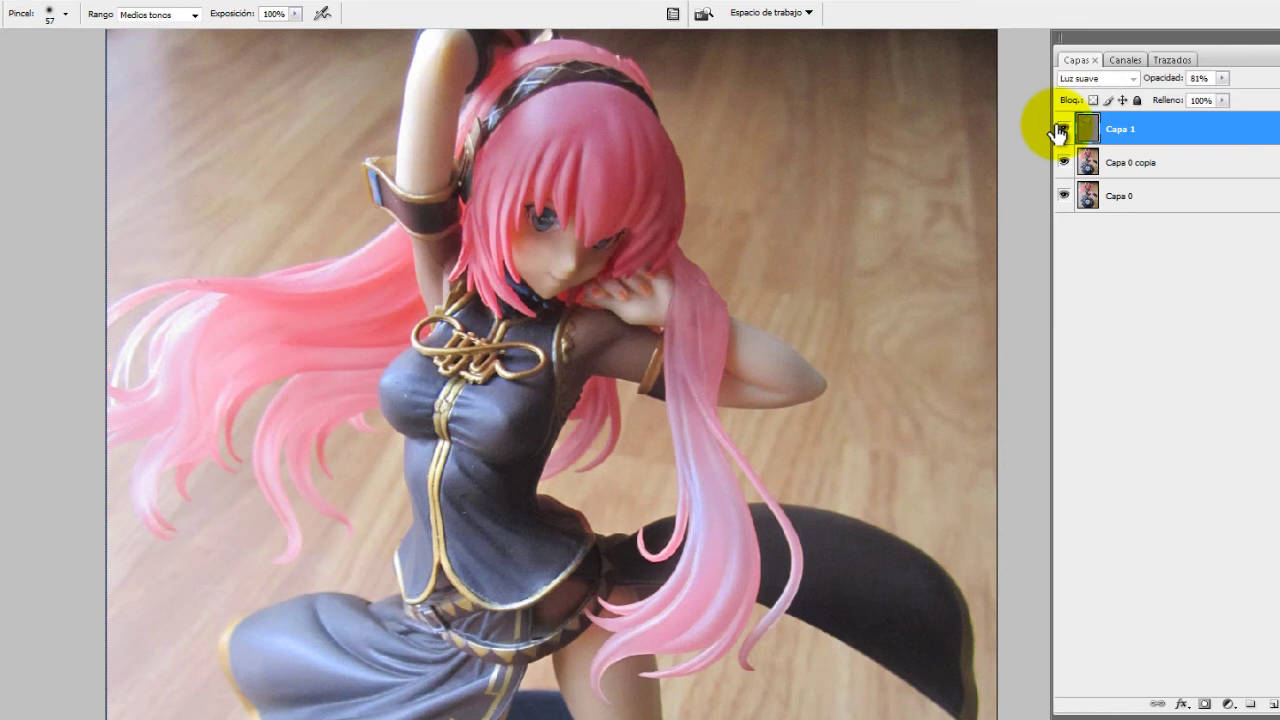
Zoom out, delete the Capa 1 layer and activate the Pen tool
key(ctrl+minus)
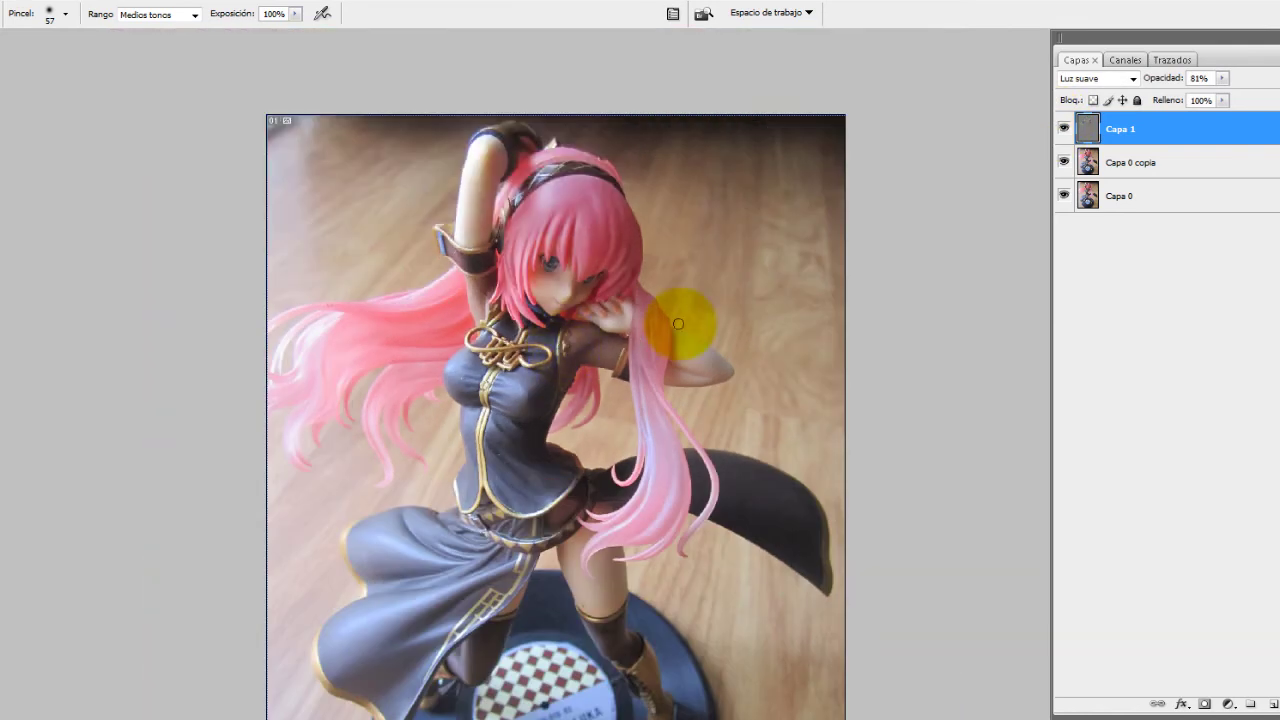
drag(1140, 130, 1272, 703)
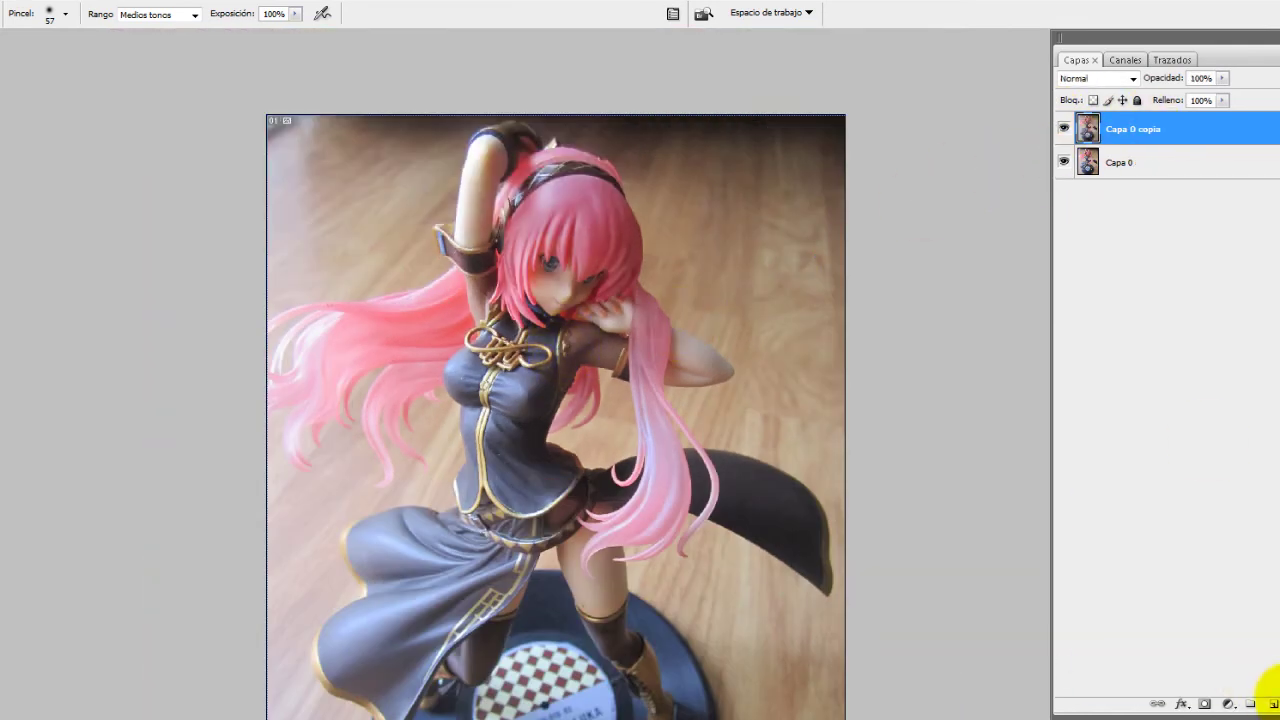
scroll(249, 280, up, 1)
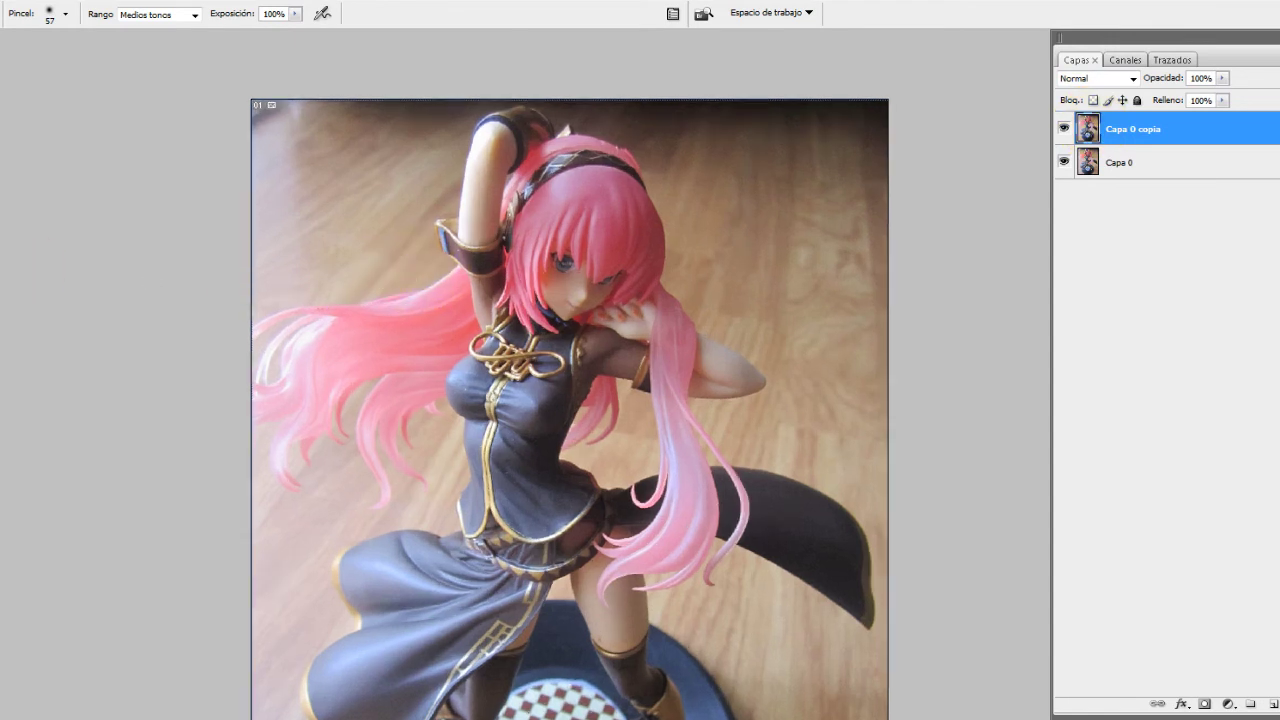
key(p)
scroll(423, 294, up, 1)
Zoom into the headband and place the first pen anchor on the pink hair's top edge
scroll(423, 291, up, 1)
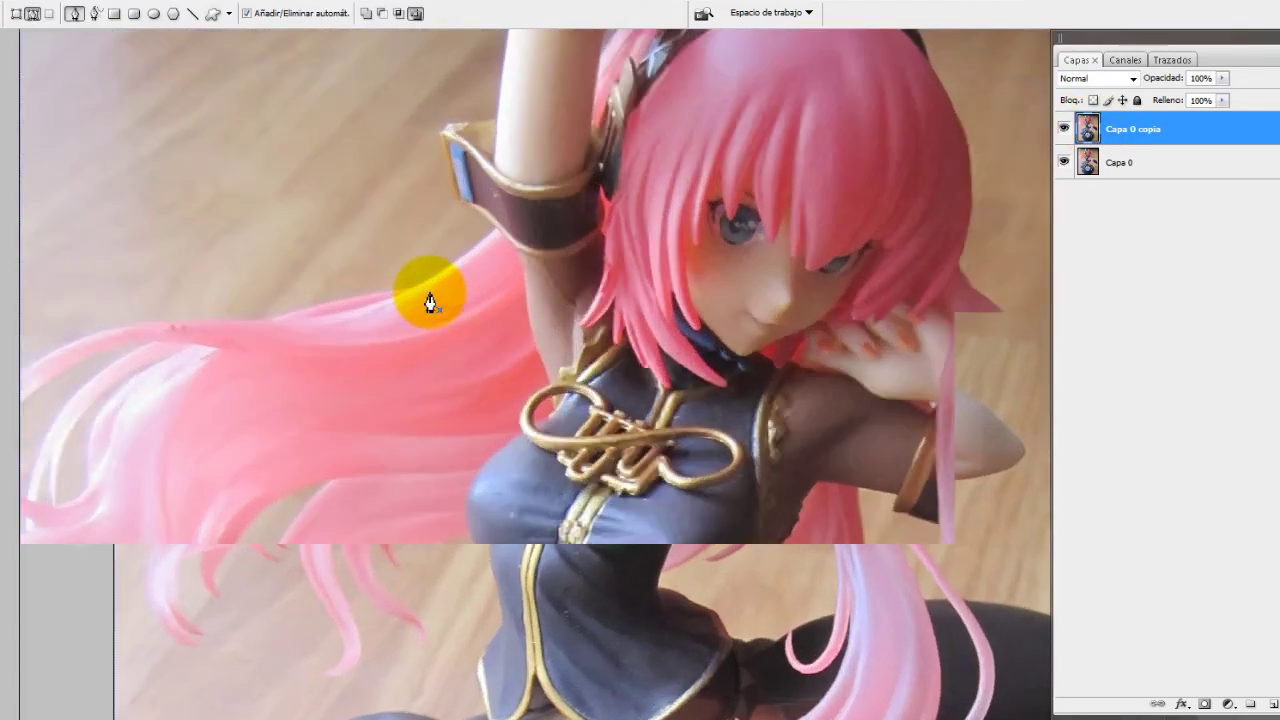
scroll(505, 235, up, 1)
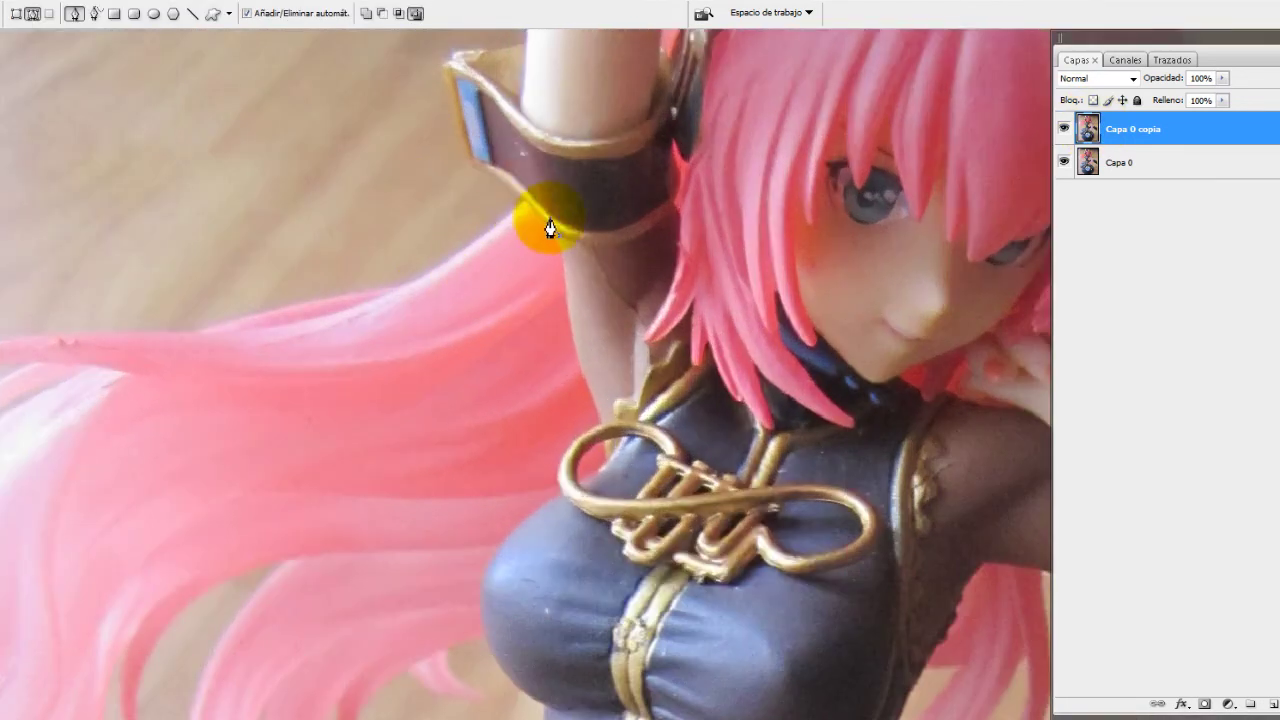
scroll(559, 212, up, 1)
scroll(189, 429, down, 2)
scroll(343, 443, up, 1)
scroll(280, 457, up, 1)
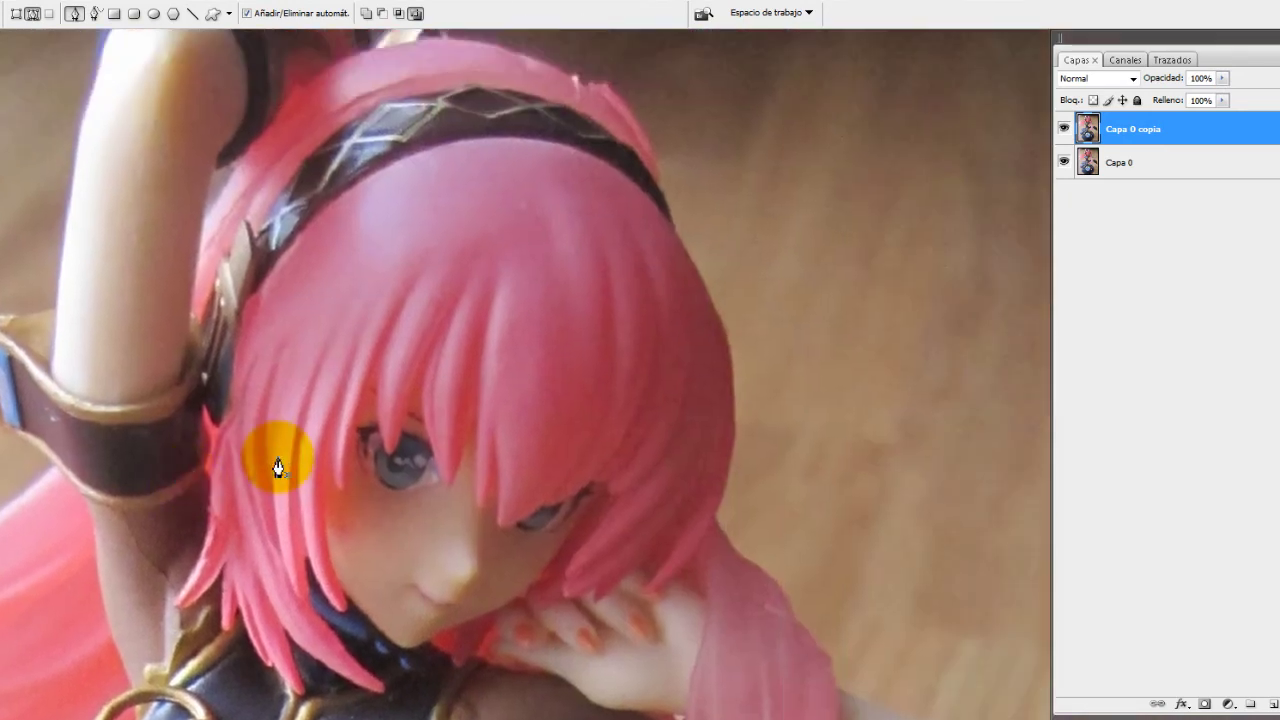
scroll(490, 507, up, 2)
scroll(490, 507, up, 1)
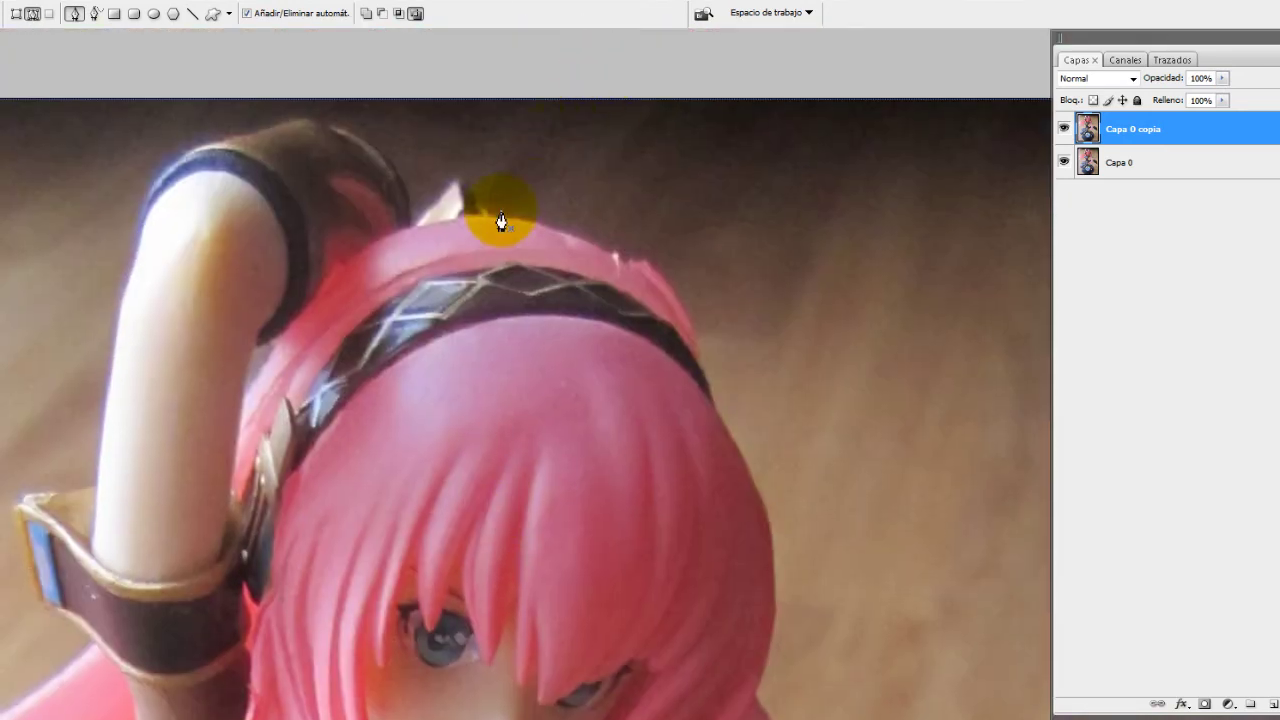
scroll(488, 222, up, 1)
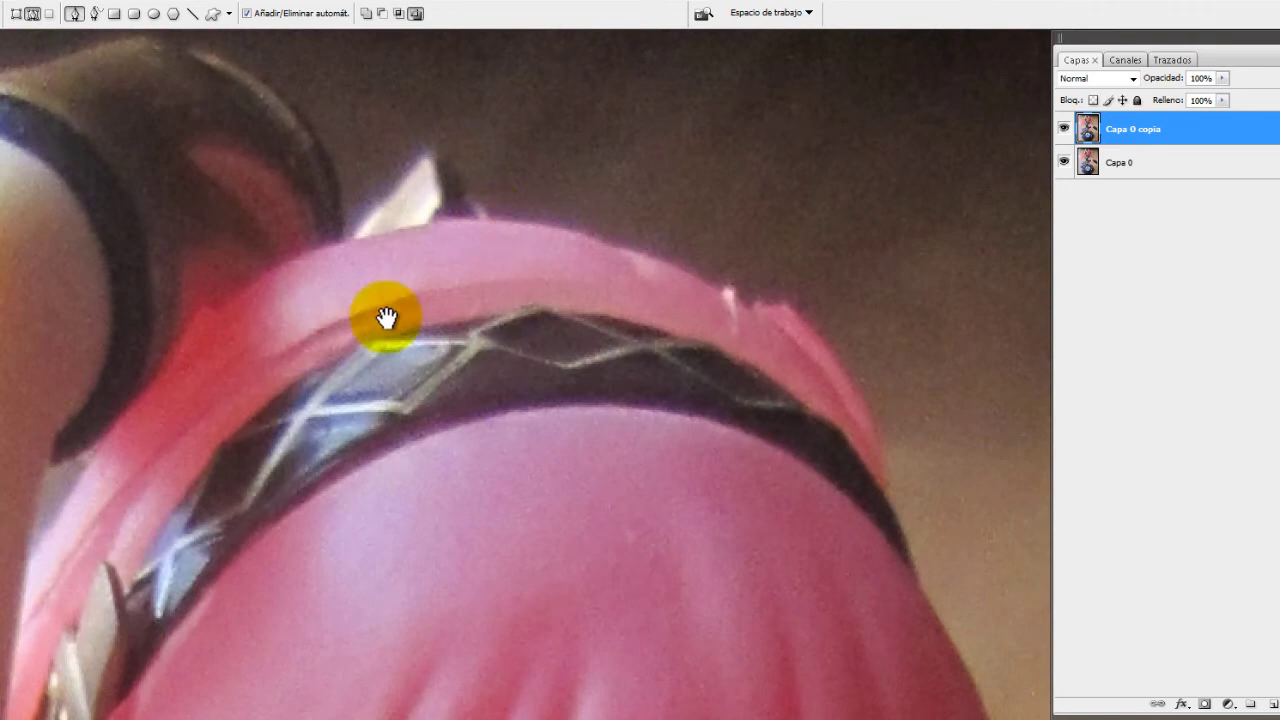
scroll(370, 312, up, 1)
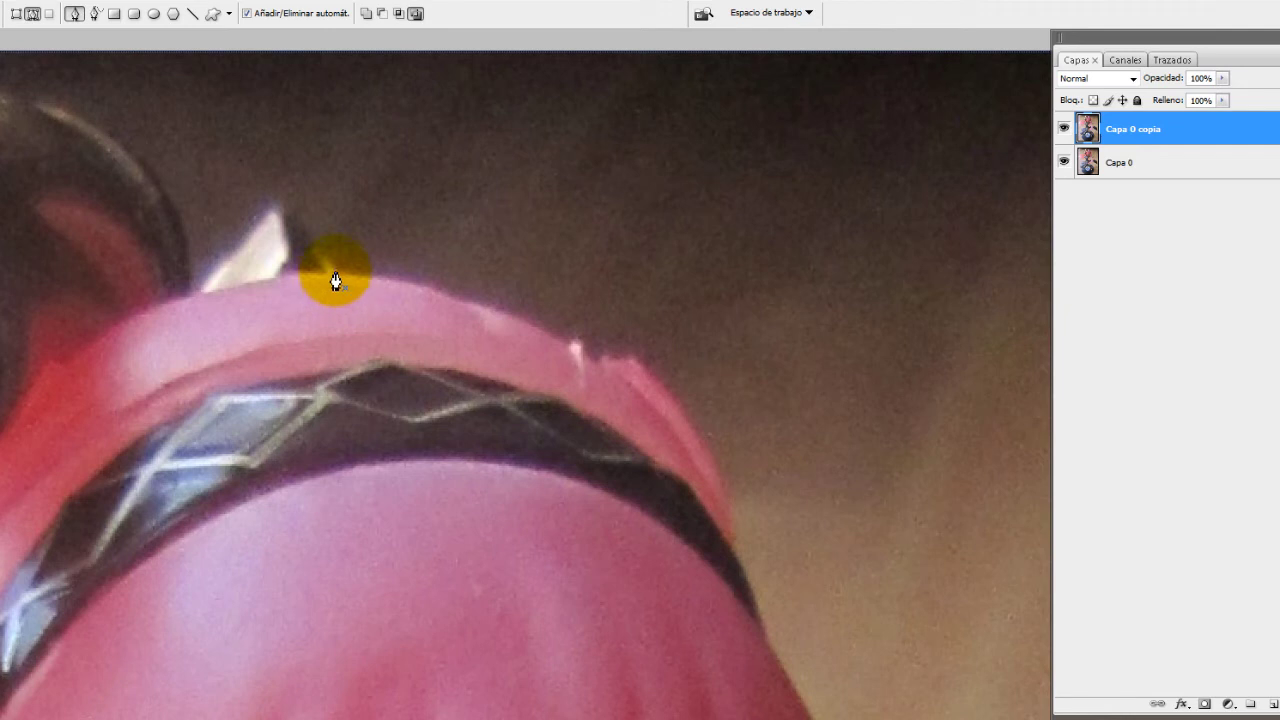
click(336, 272)
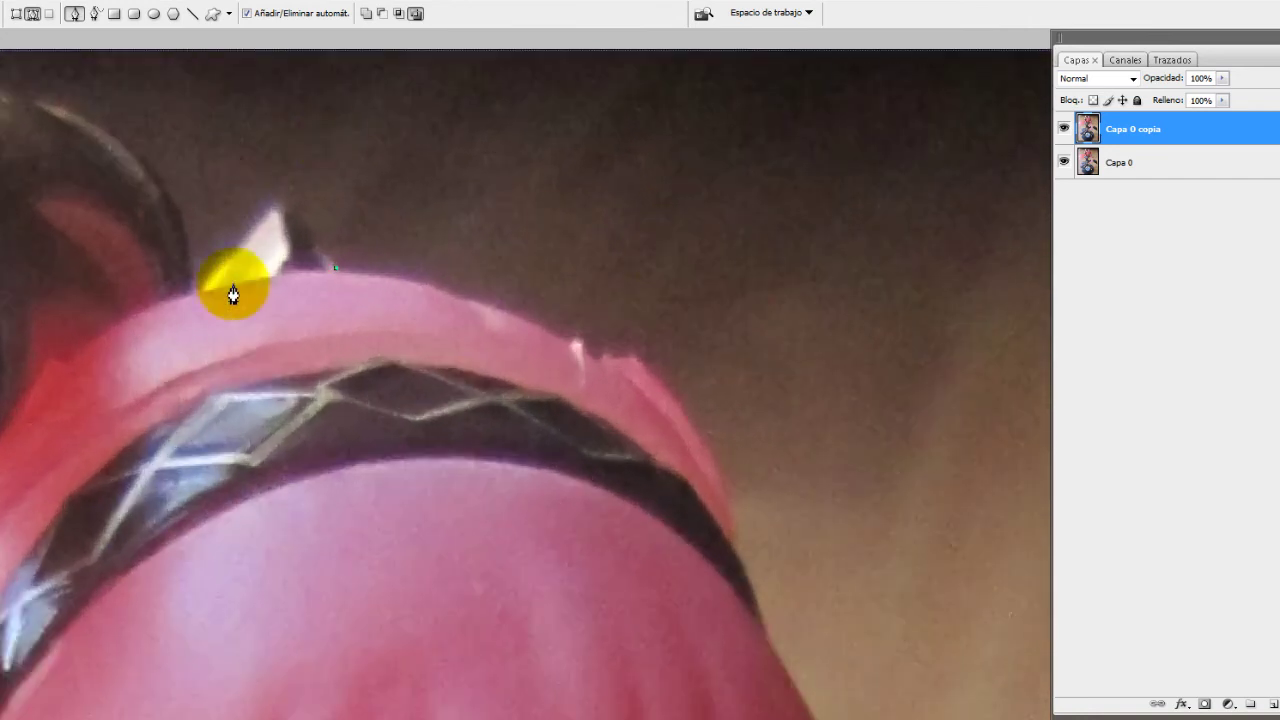
scroll(334, 271, up, 3)
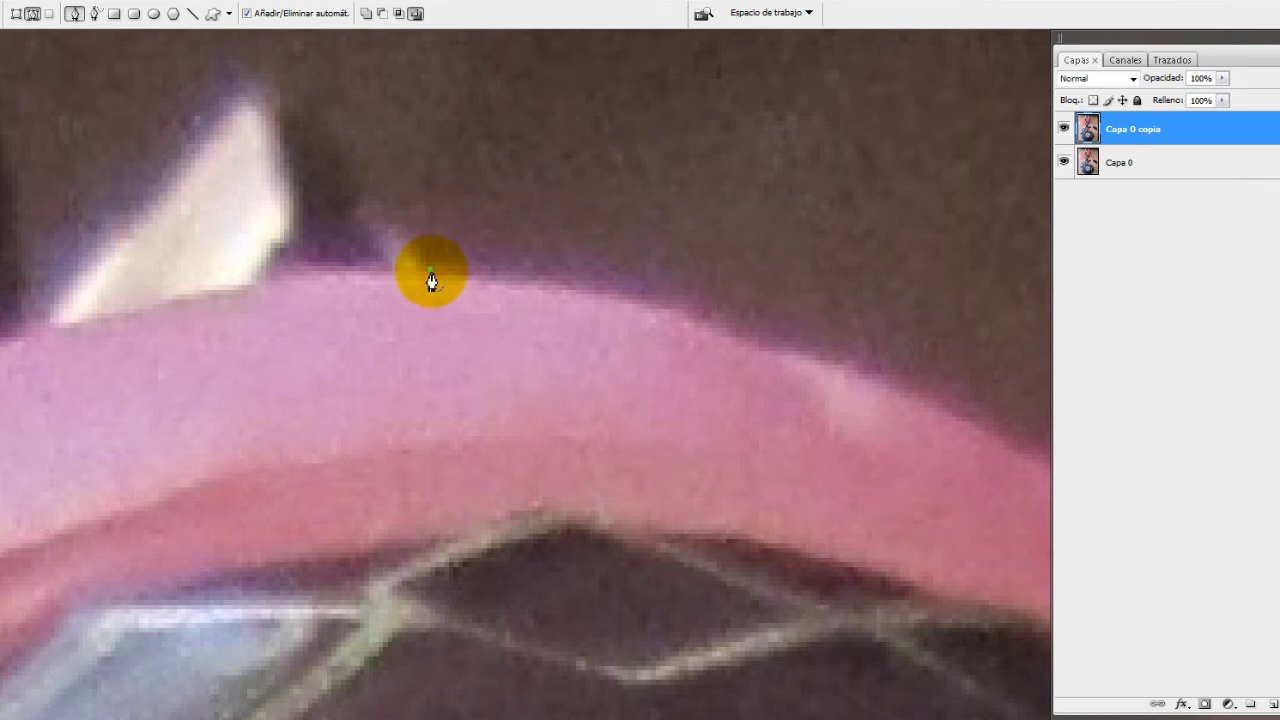
Add a curved anchor along the pink headband's top edge and bend its handles to hug the edge
mouse_move(431, 281)
mouse_down()
mouse_move(263, 291)
mouse_move(214, 280)
mouse_up()
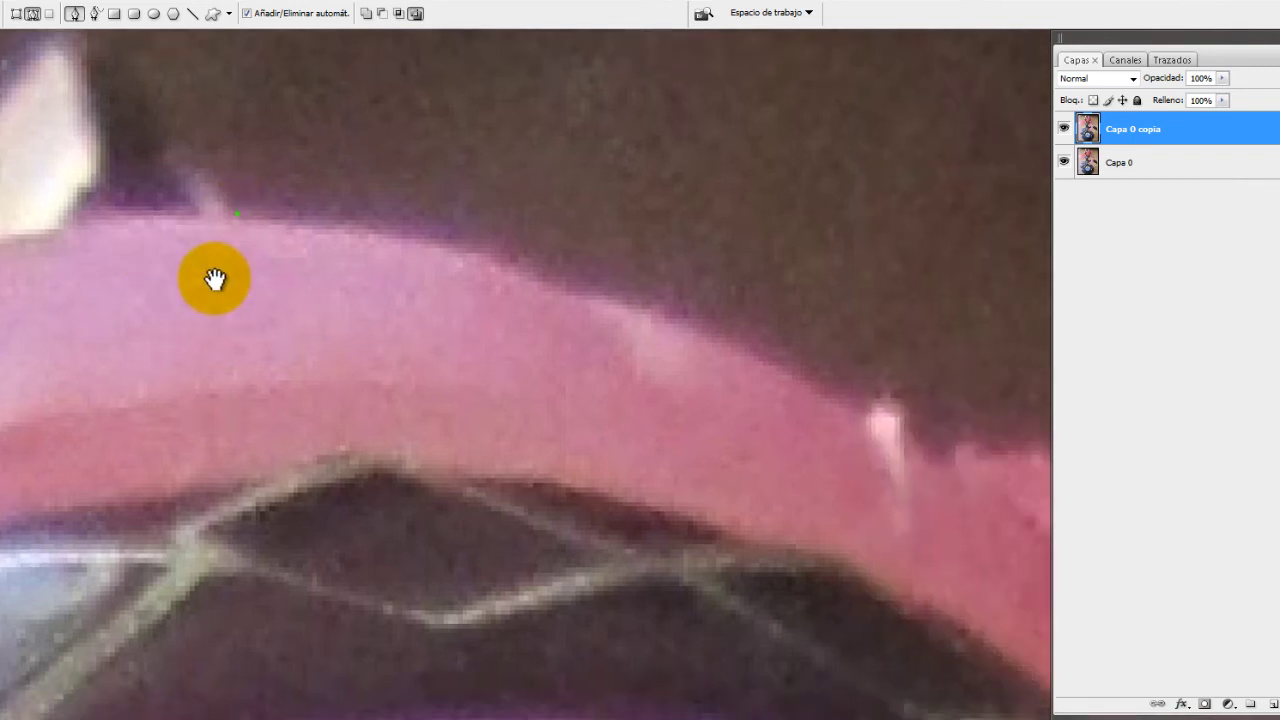
drag(660, 303, 613, 250)
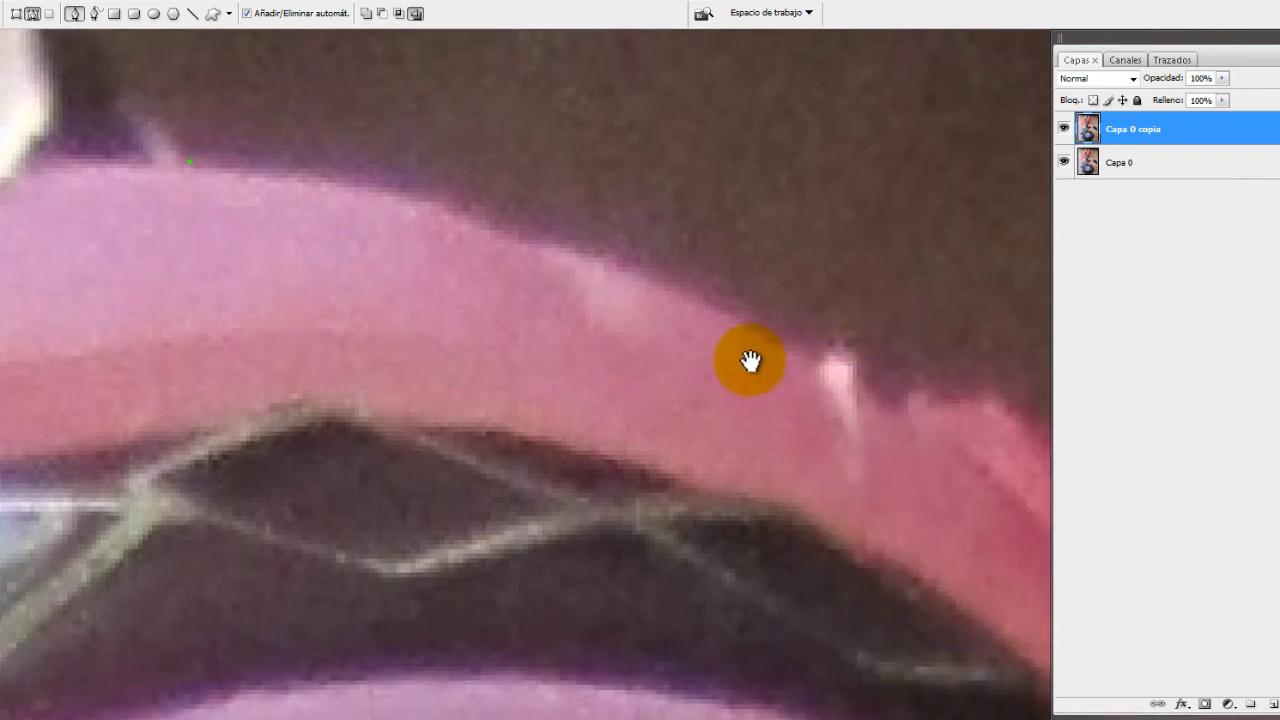
click(817, 358)
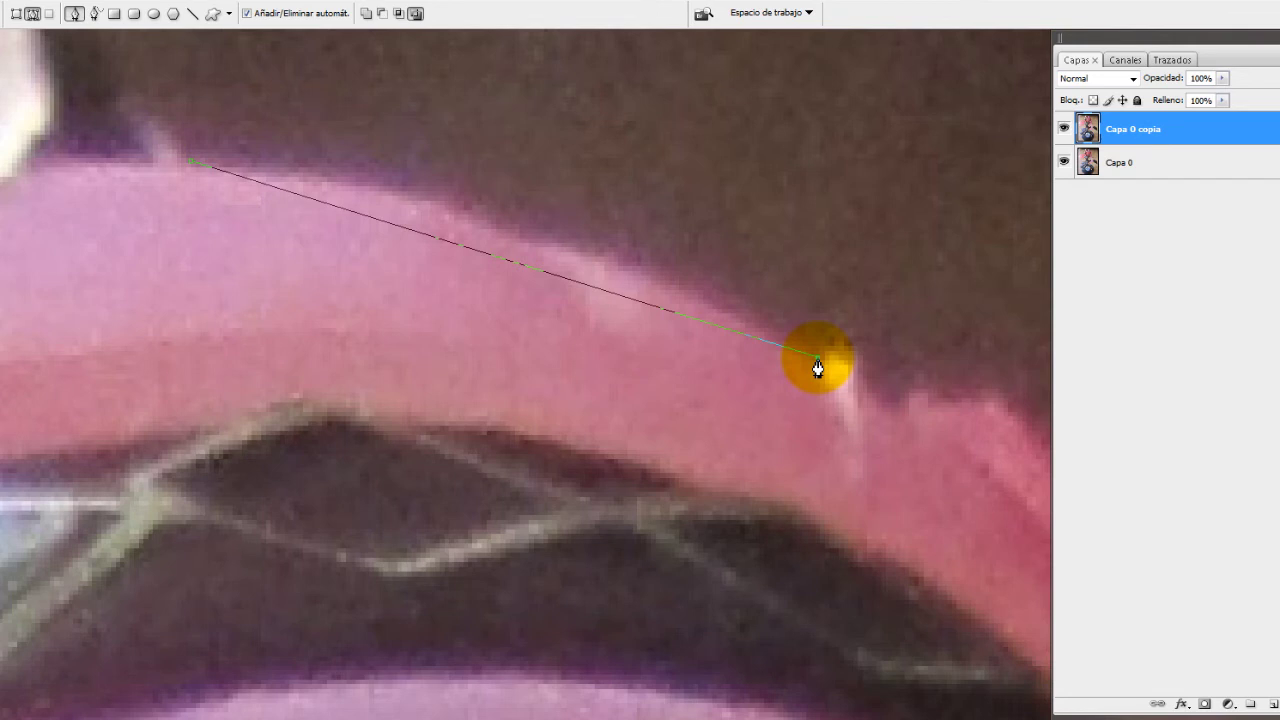
mouse_move(817, 362)
mouse_down()
mouse_move(1040, 515)
mouse_move(1100, 521)
mouse_up()
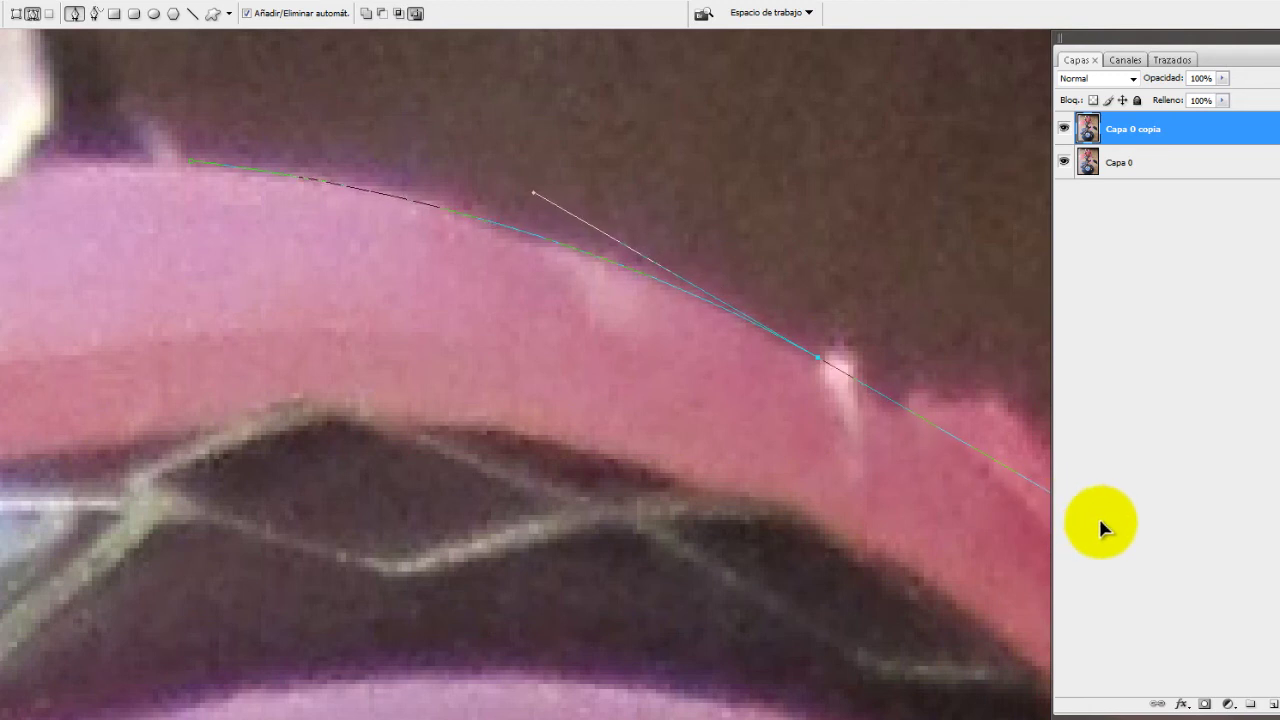
drag(533, 192, 545, 195)
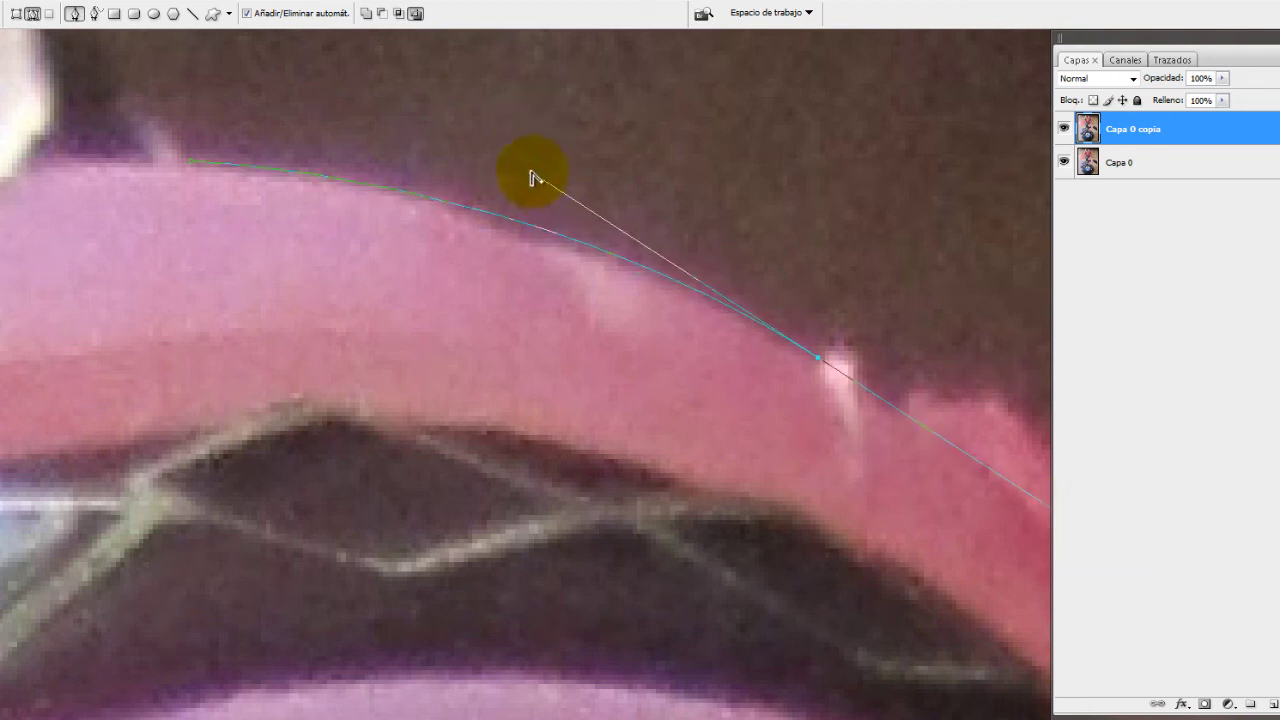
drag(531, 175, 490, 170)
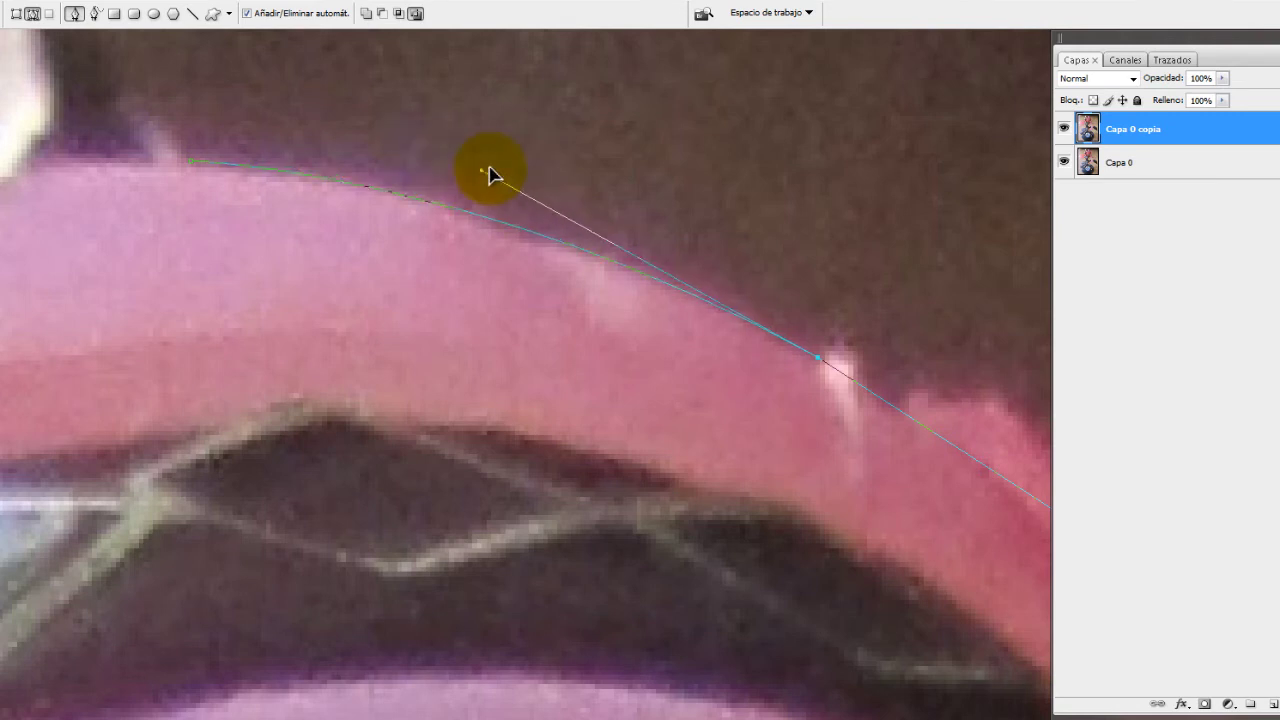
drag(590, 310, 236, 152)
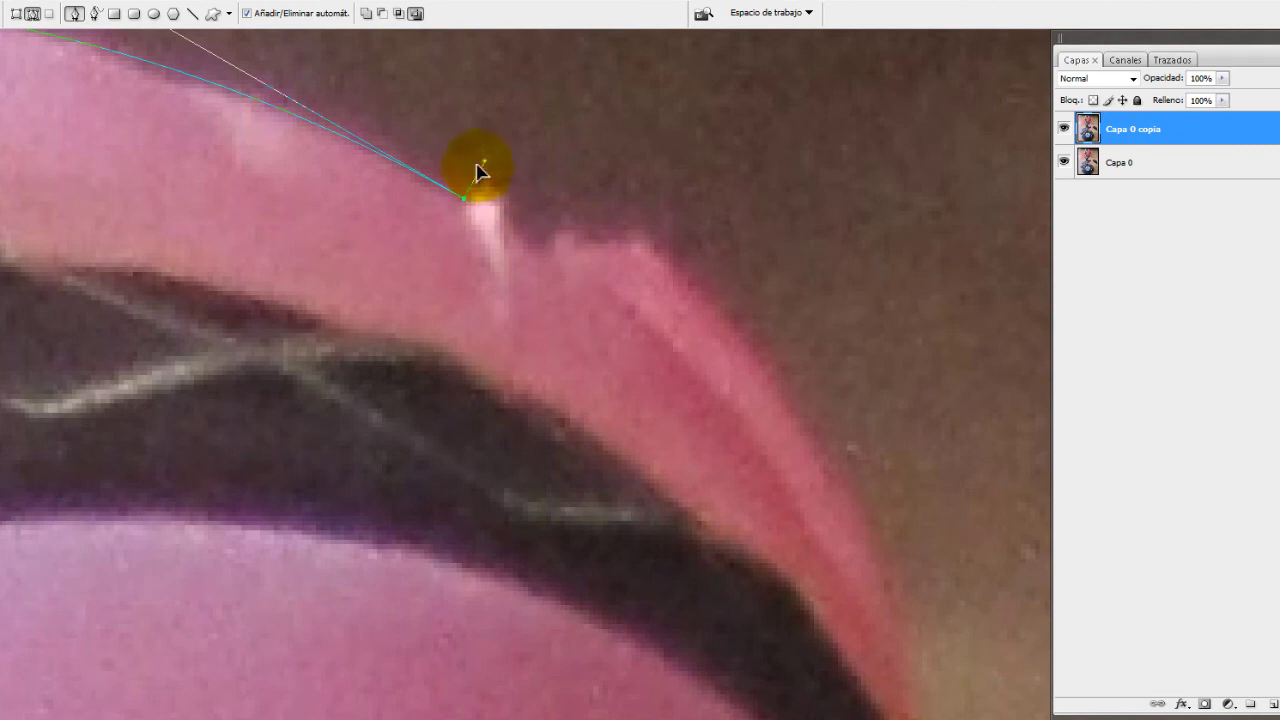
drag(464, 199, 325, 470)
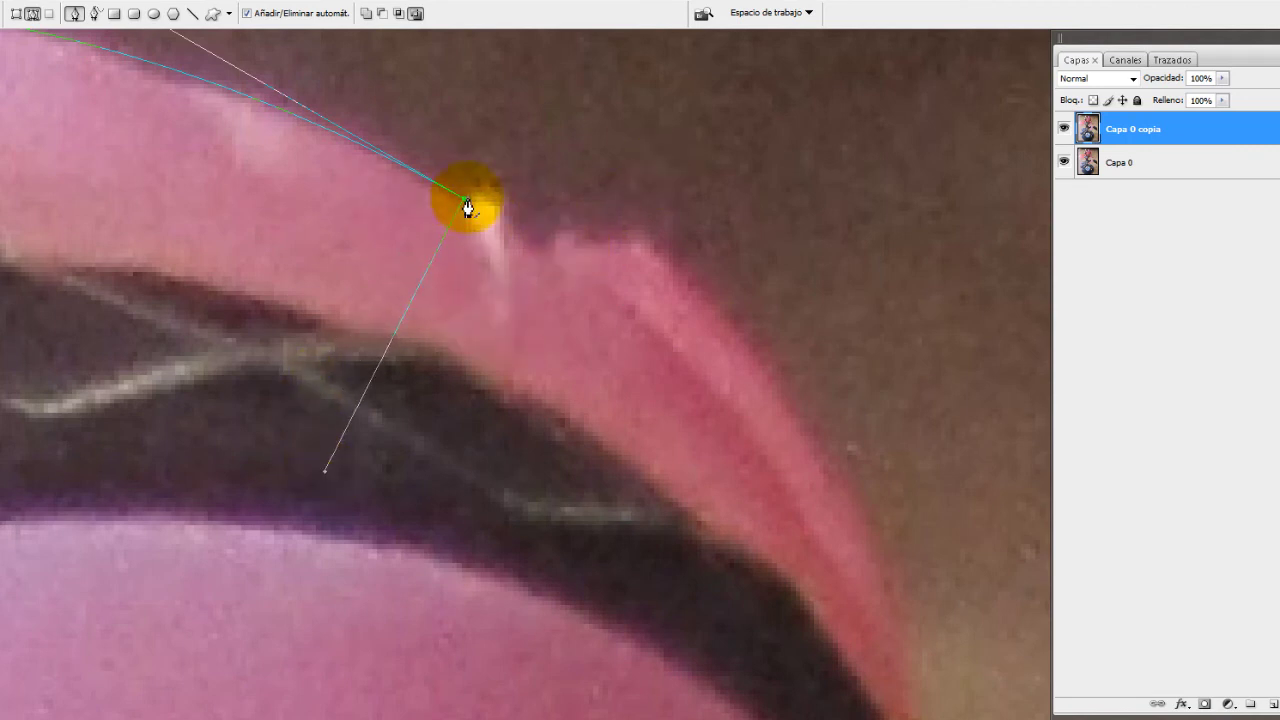
Undo a misplaced anchor, then add curved anchors around the small bump near the headband's right end
click(543, 250)
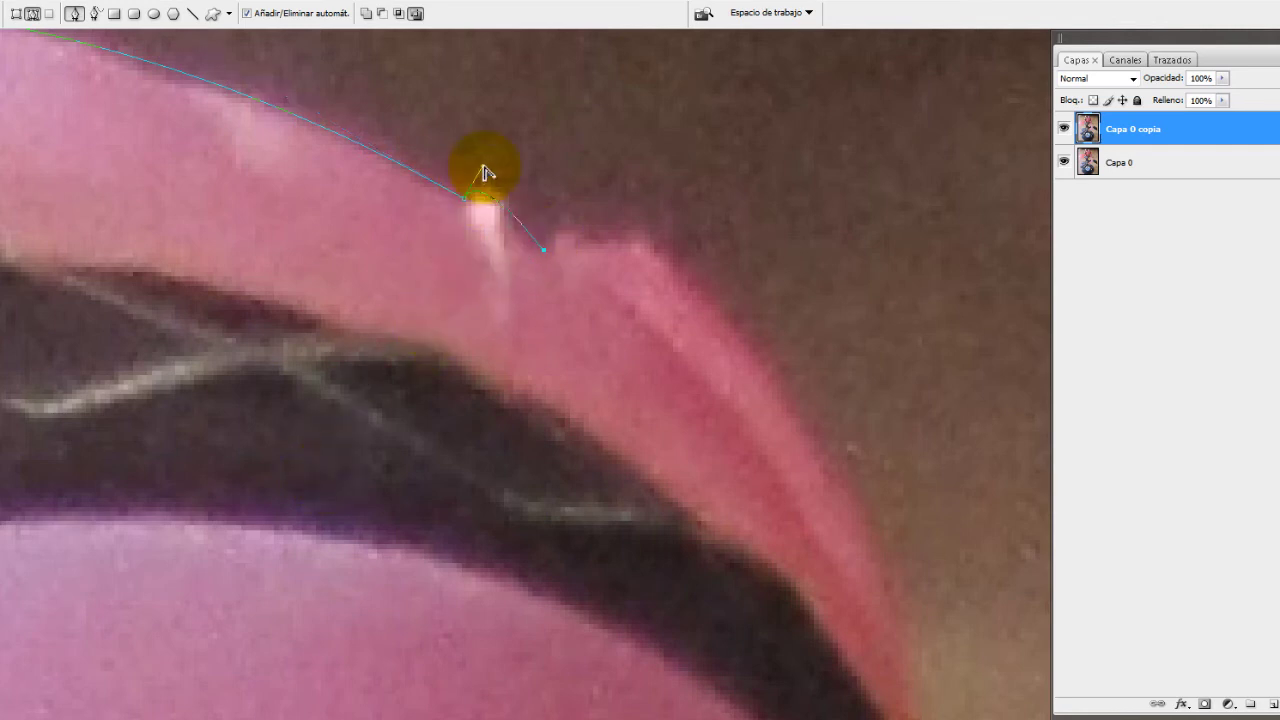
key(ctrl+z)
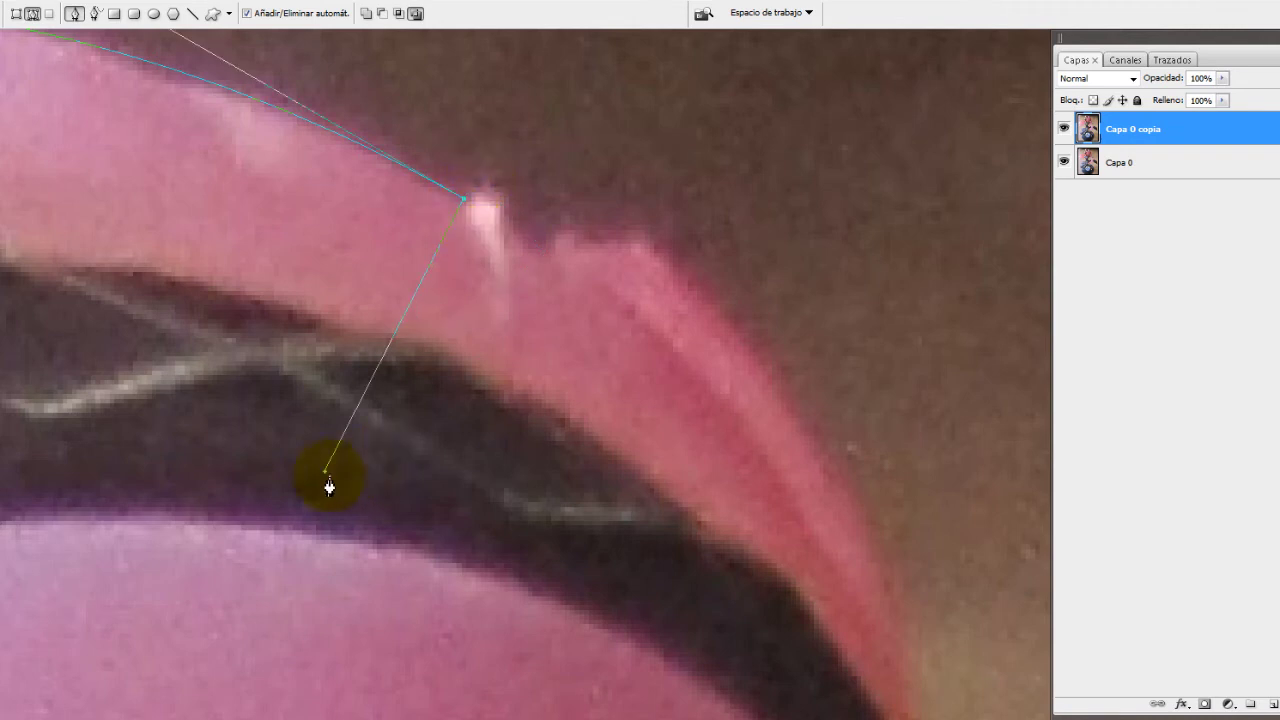
drag(362, 461, 498, 186)
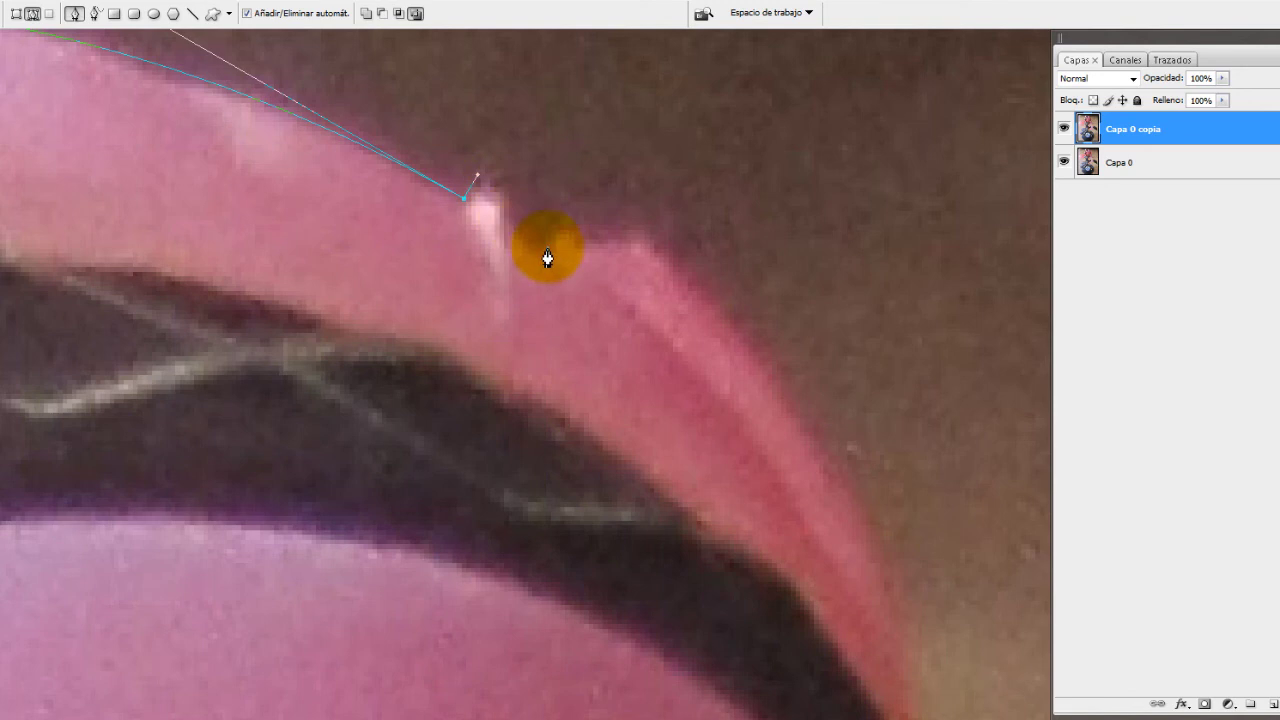
click(492, 230)
drag(502, 230, 507, 265)
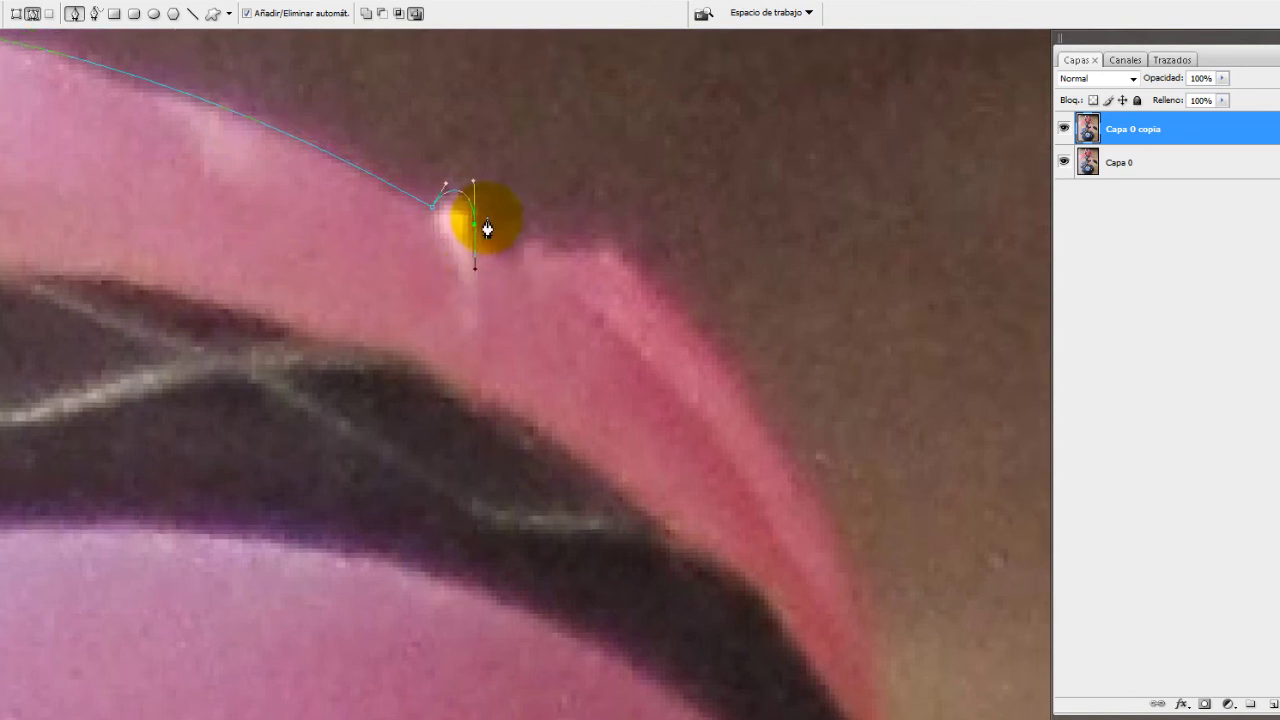
drag(507, 265, 482, 232)
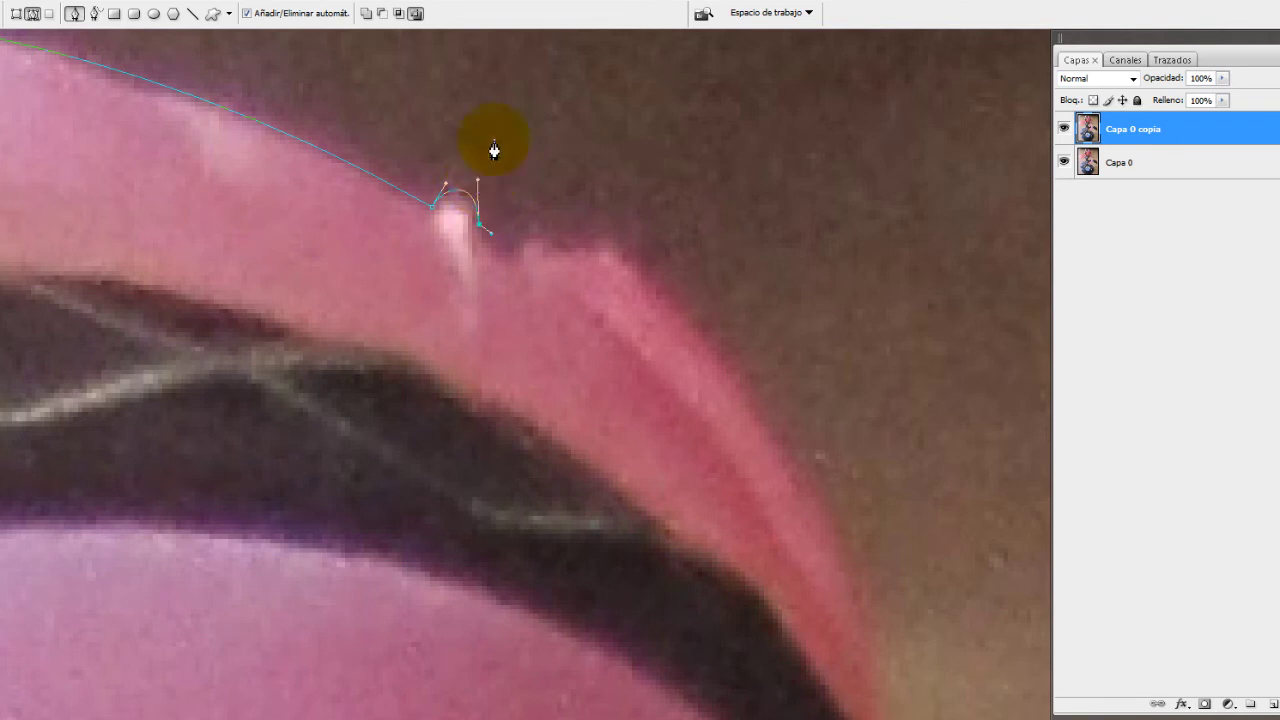
drag(478, 180, 532, 178)
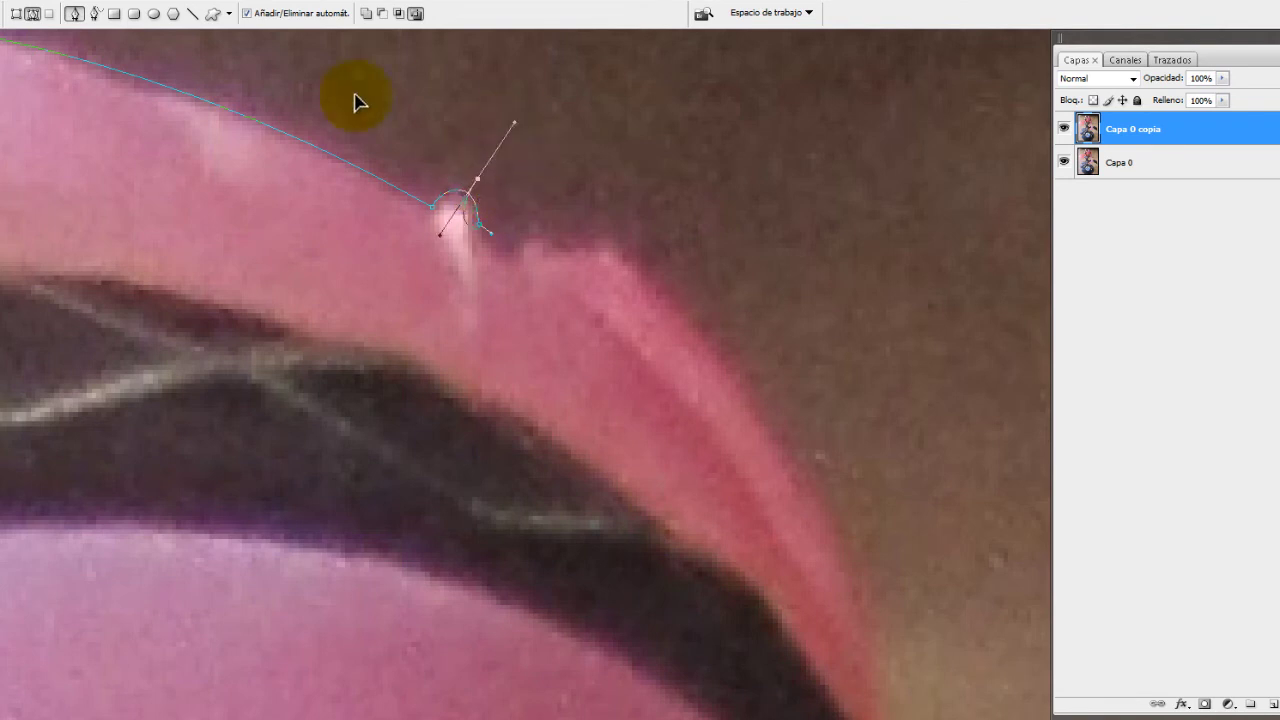
alt+click(479, 182)
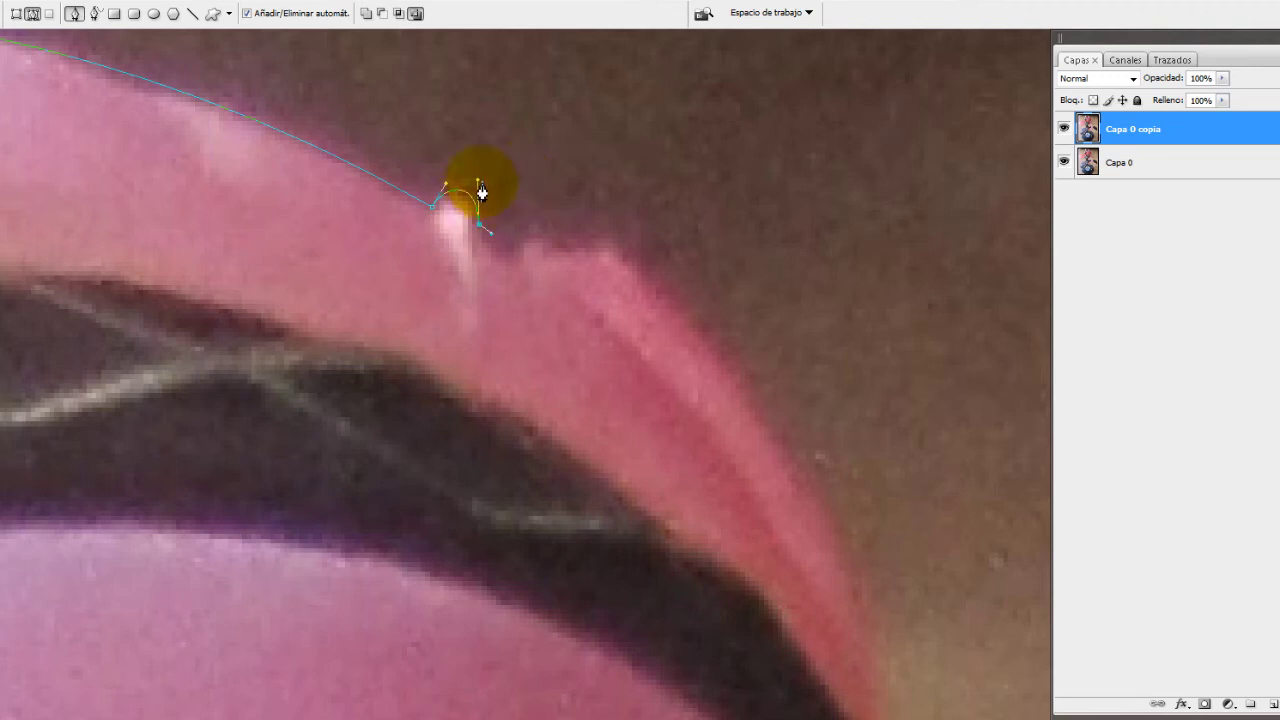
drag(482, 187, 479, 172)
Extend the path's curve along the headband edge past the bump
scroll(481, 180, down, 3)
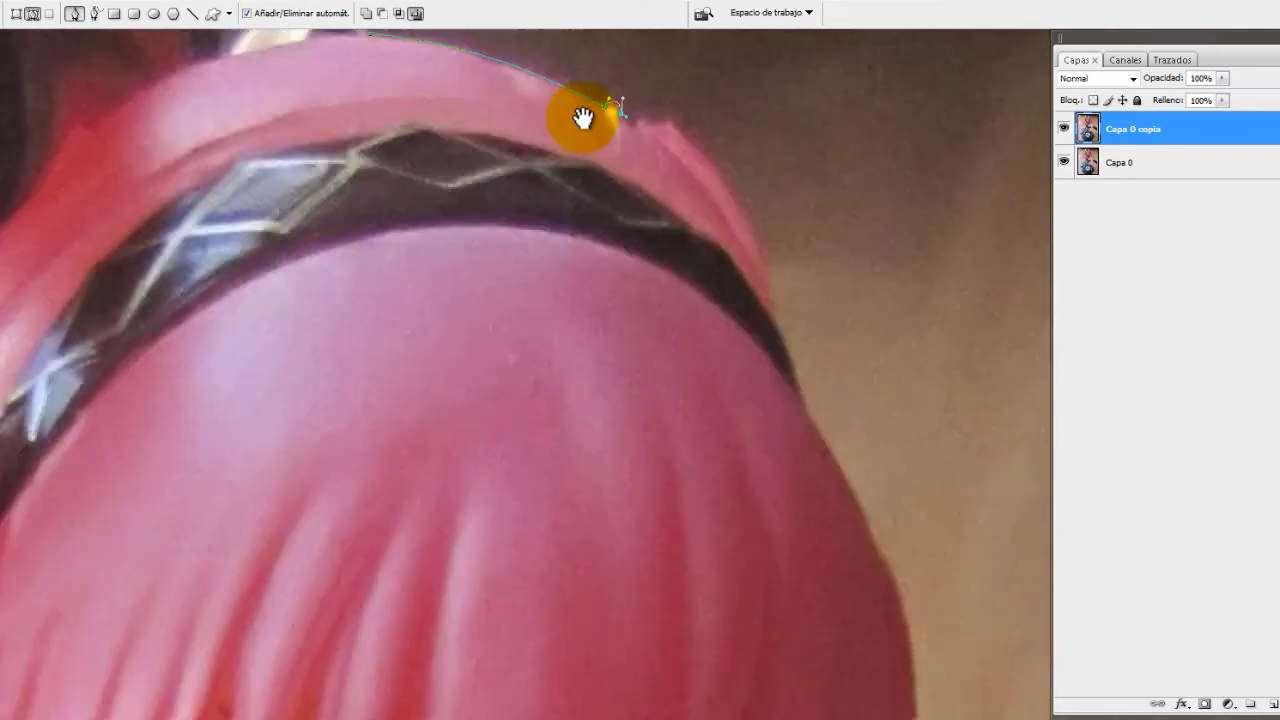
drag(583, 118, 386, 257)
scroll(420, 240, down, 2)
scroll(420, 243, up, 2)
scroll(399, 265, up, 2)
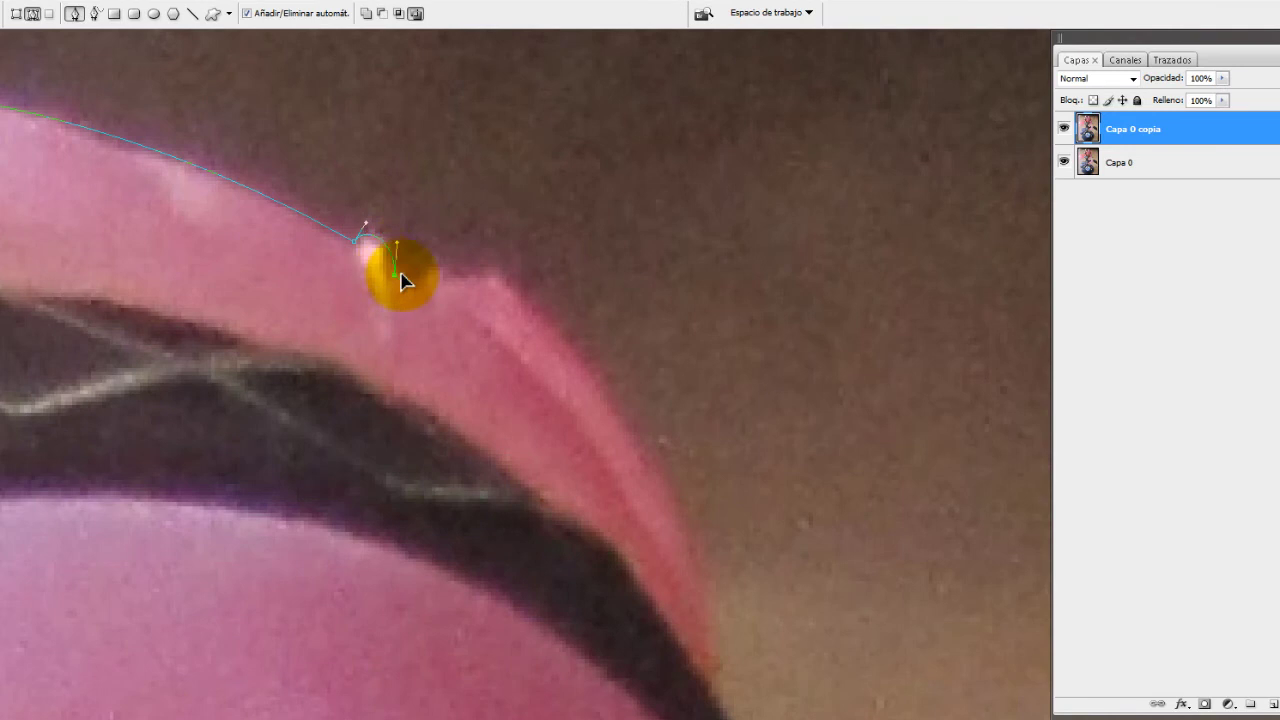
mouse_move(395, 265)
mouse_down()
mouse_move(424, 288)
mouse_move(413, 290)
mouse_move(472, 298)
mouse_up()
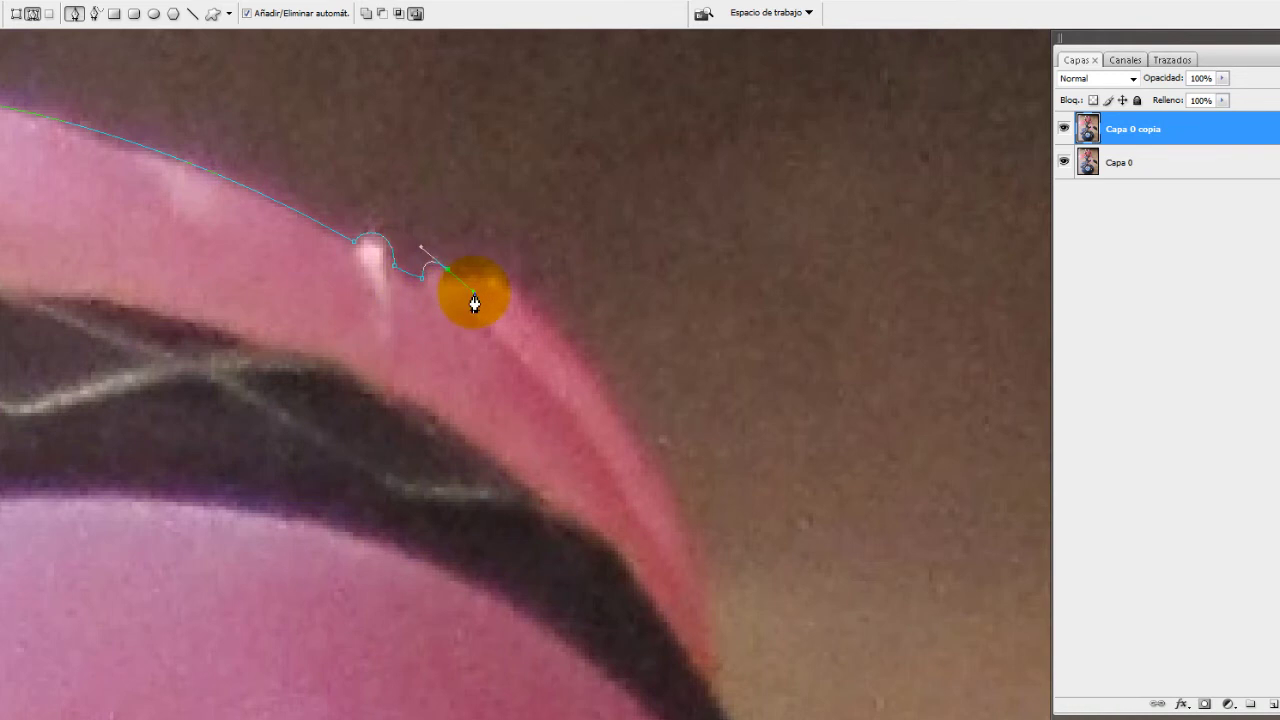
scroll(470, 298, down, 2)
scroll(460, 296, down, 1)
scroll(458, 293, down, 2)
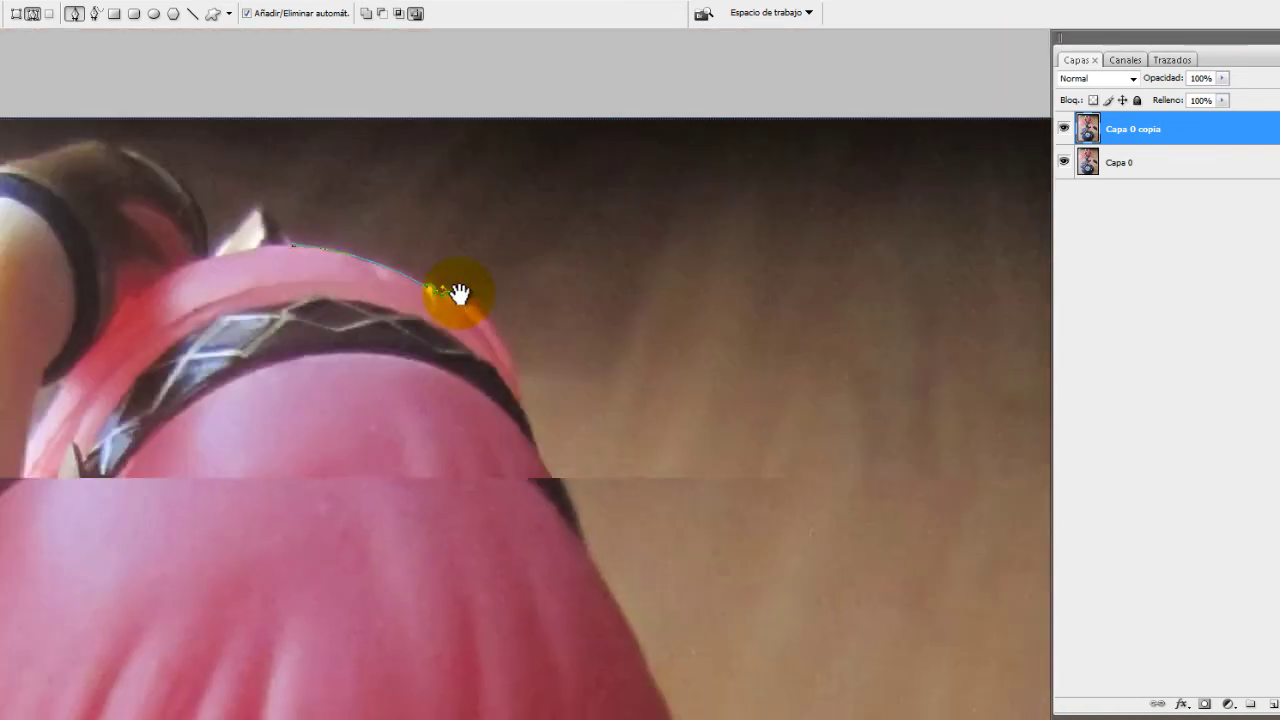
drag(458, 293, 414, 320)
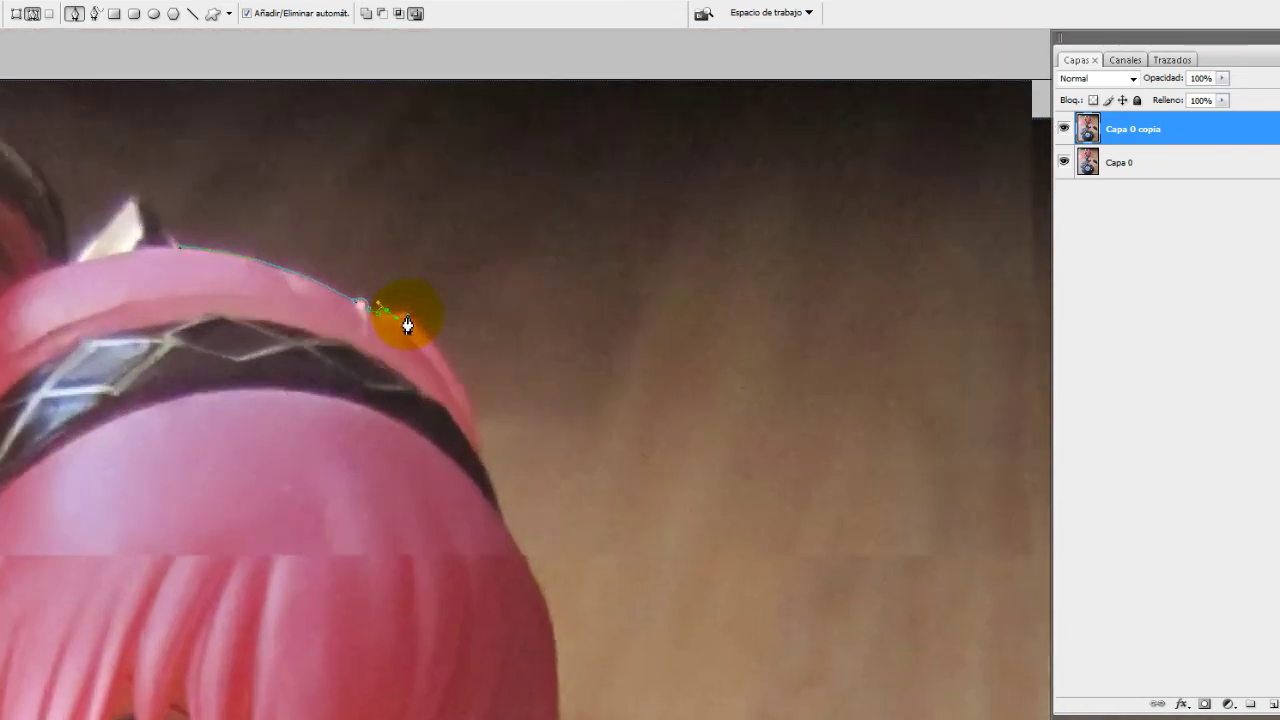
scroll(407, 323, up, 1)
Run path points up through the dark background and close the path at its start anchor
click(527, 264)
click(676, 192)
mouse_move(651, 91)
mouse_down()
mouse_move(610, 39)
mouse_move(640, 260)
mouse_up()
click(795, 131)
click(642, 104)
click(455, 137)
click(380, 362)
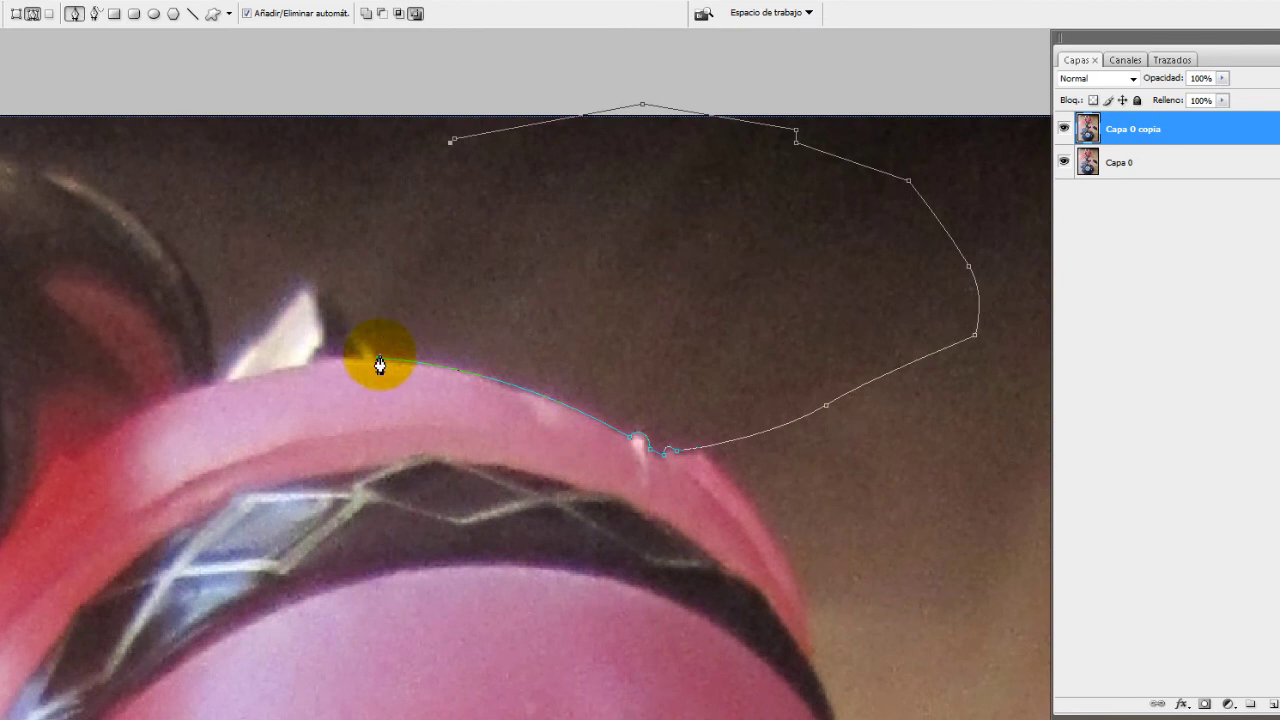
key(ctrl+minus)
drag(437, 351, 450, 280)
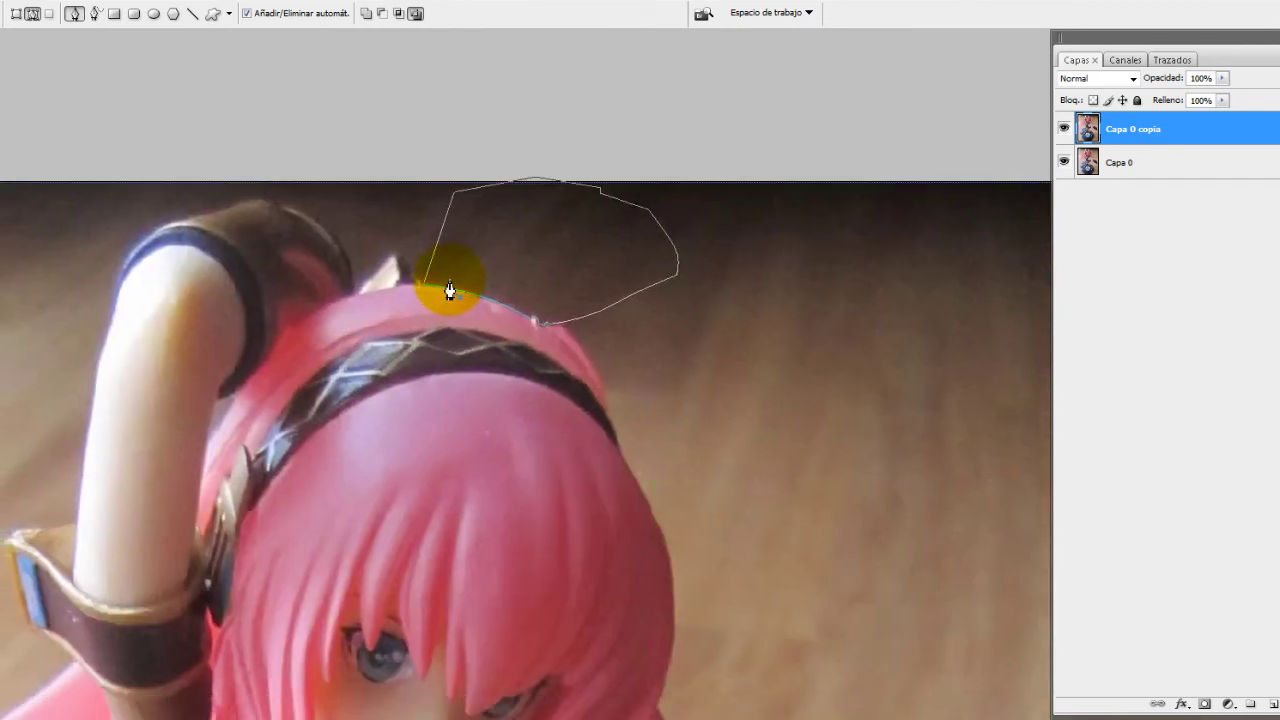
scroll(450, 290, up, 1)
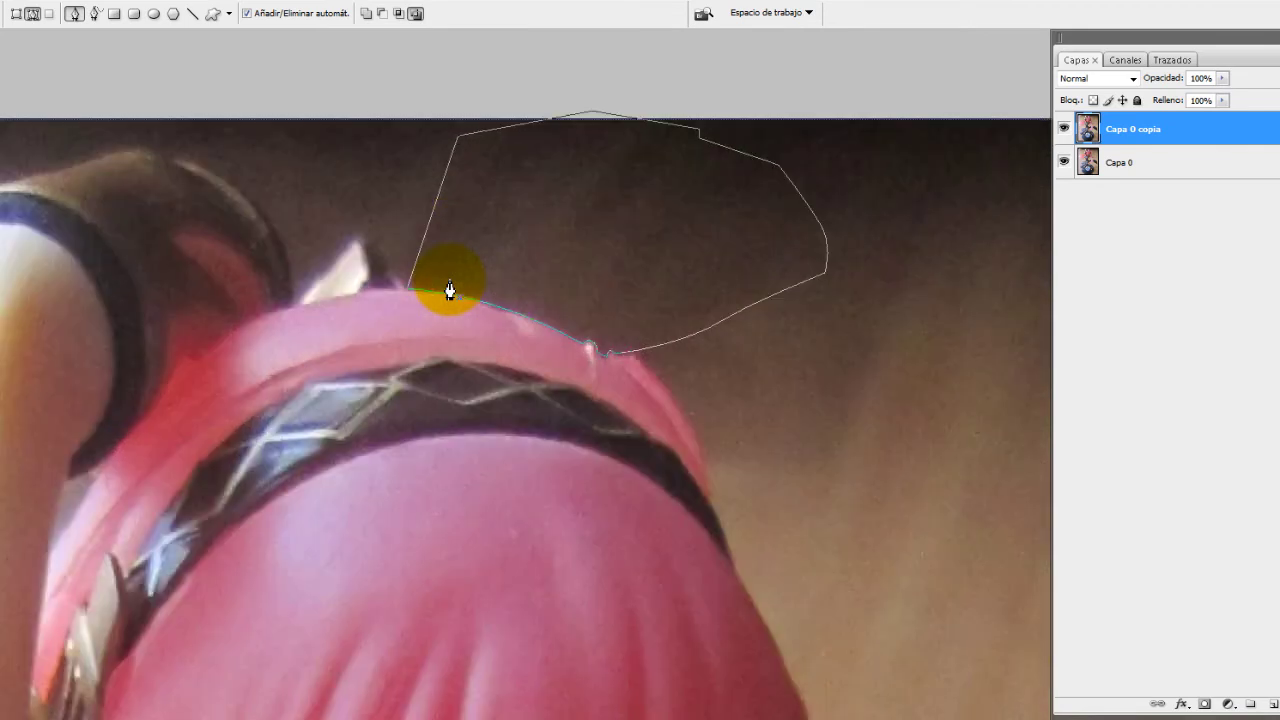
scroll(450, 290, up, 1)
drag(300, 337, 367, 190)
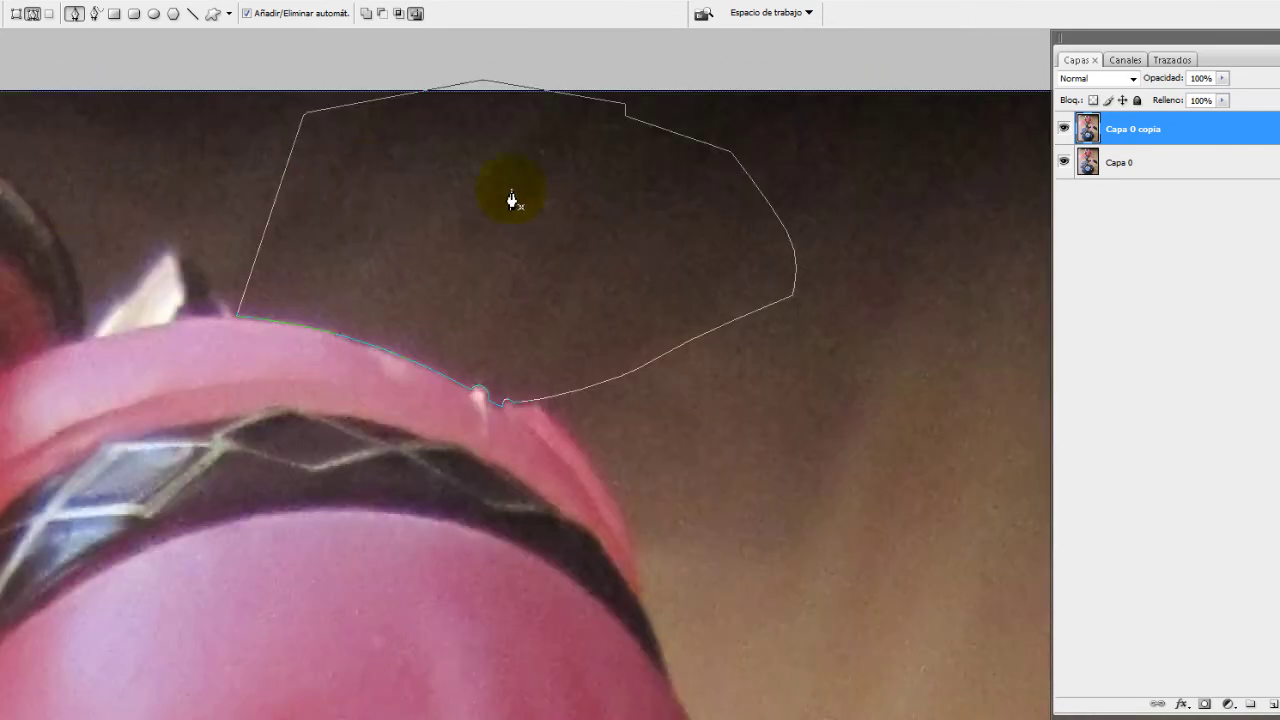
click(1170, 61)
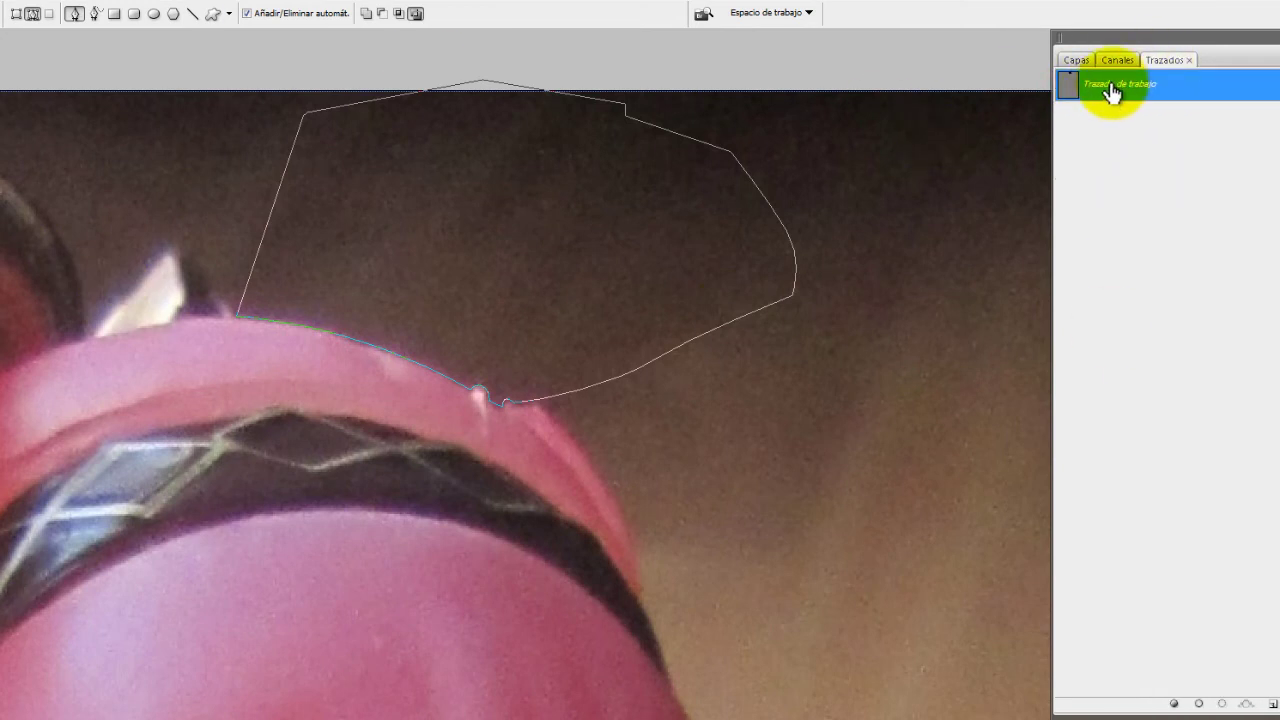
click(1077, 61)
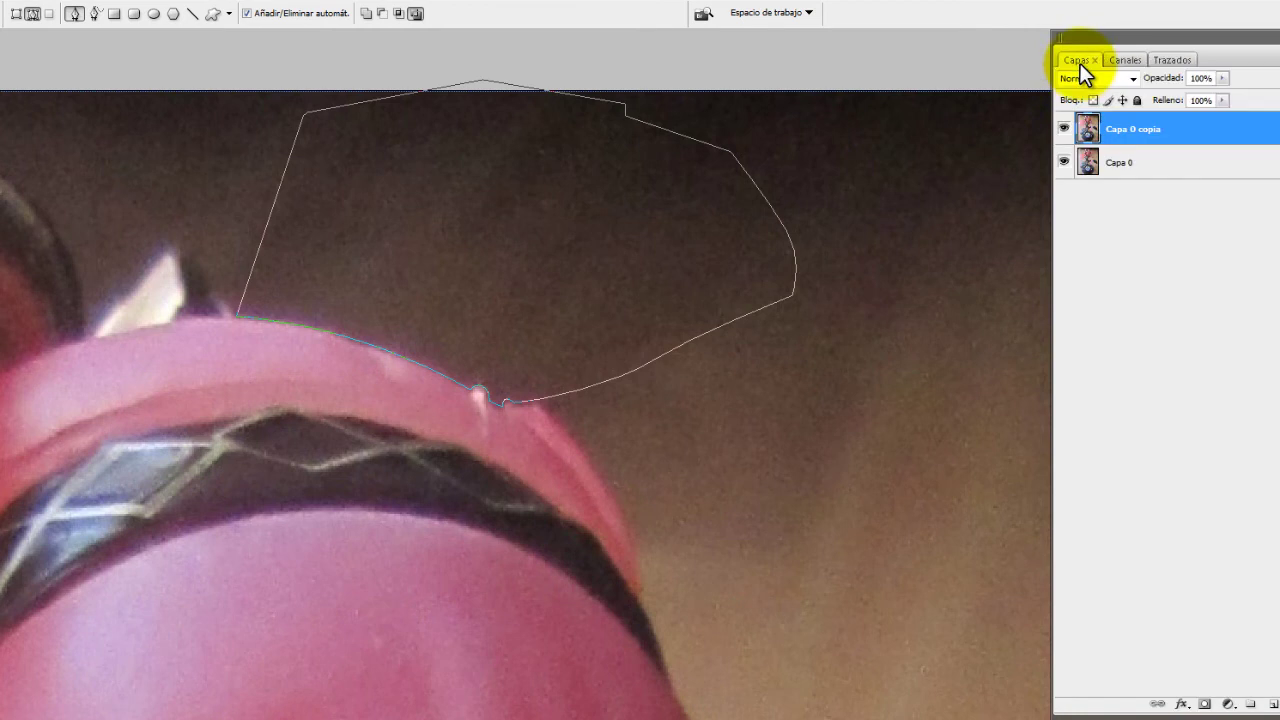
right_click(439, 185)
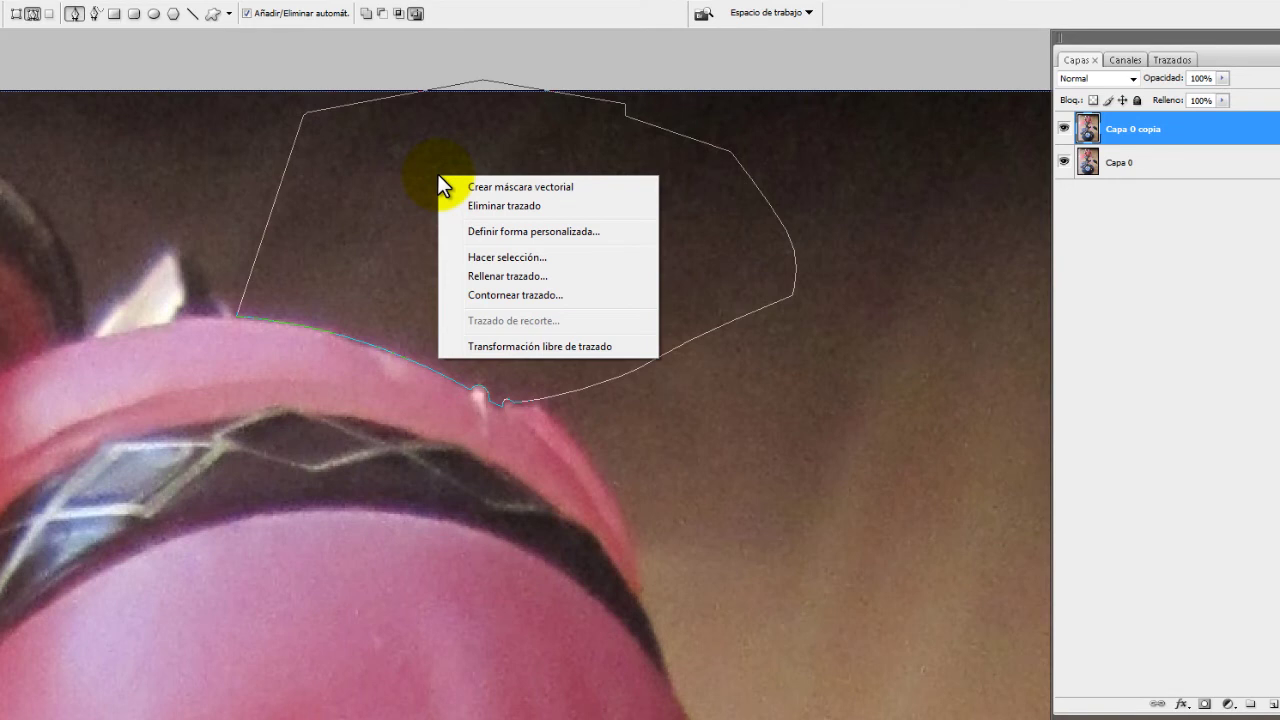
click(496, 260)
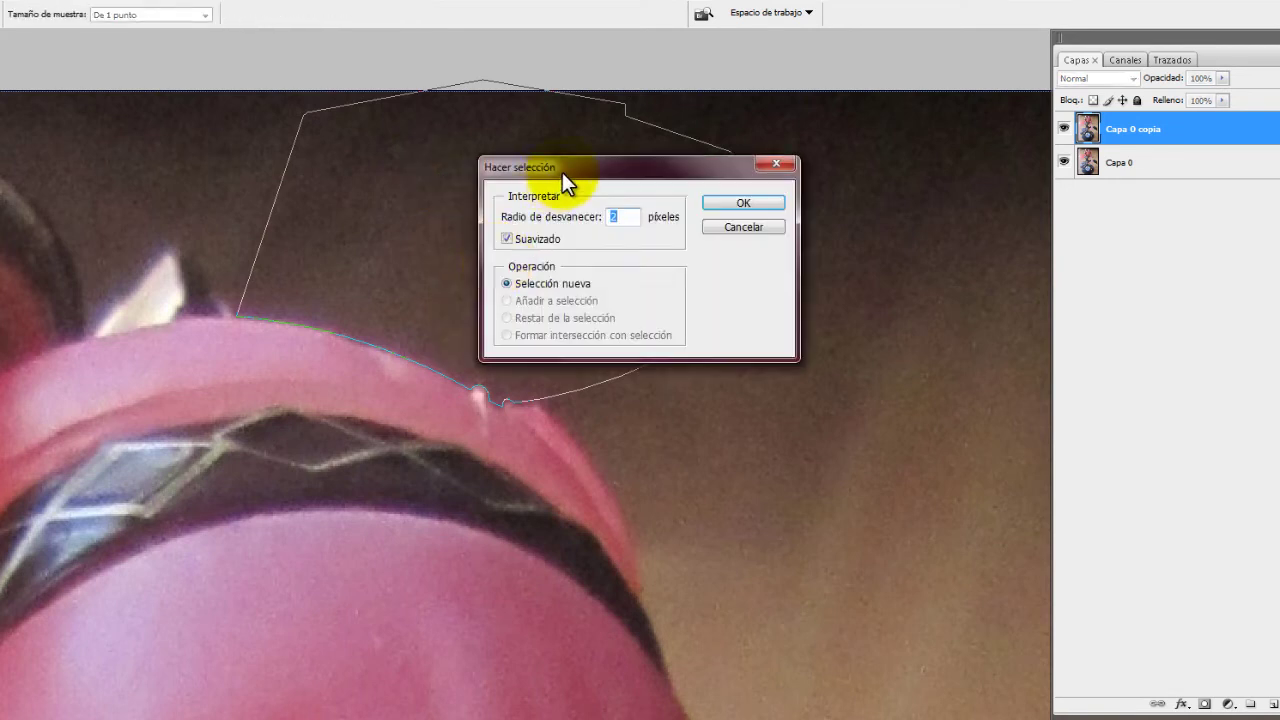
drag(562, 172, 716, 420)
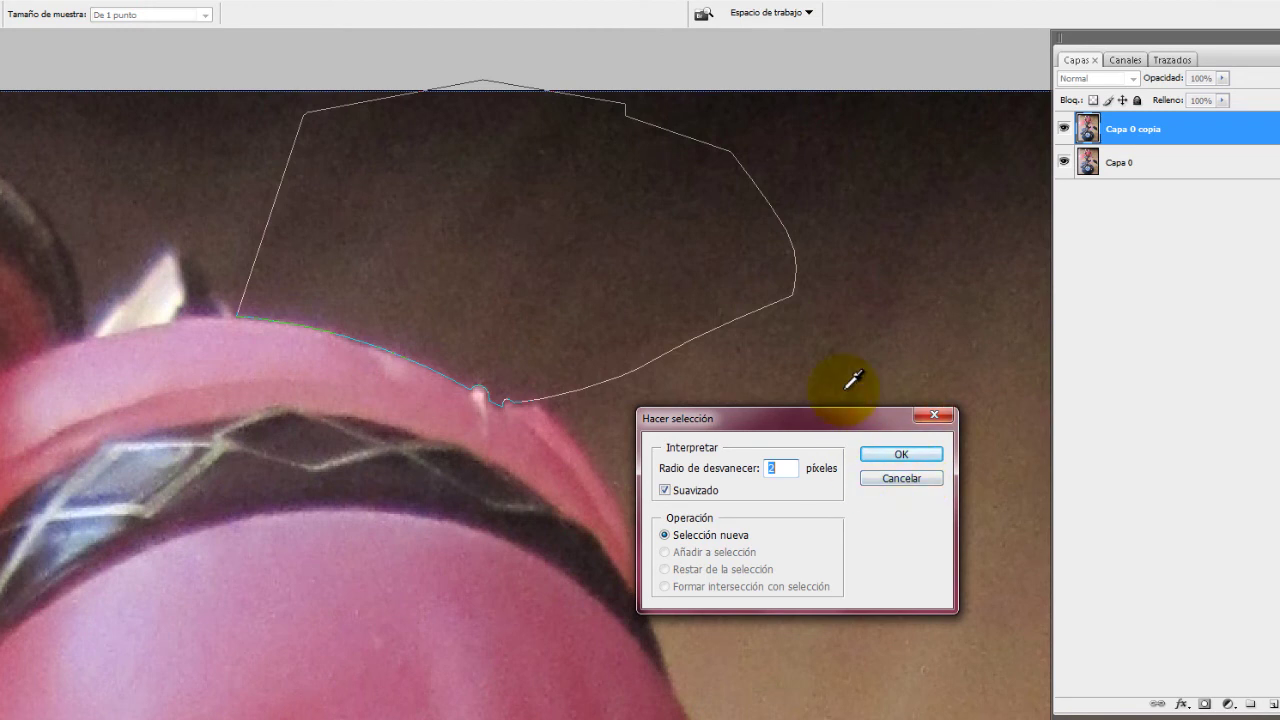
drag(826, 427, 990, 273)
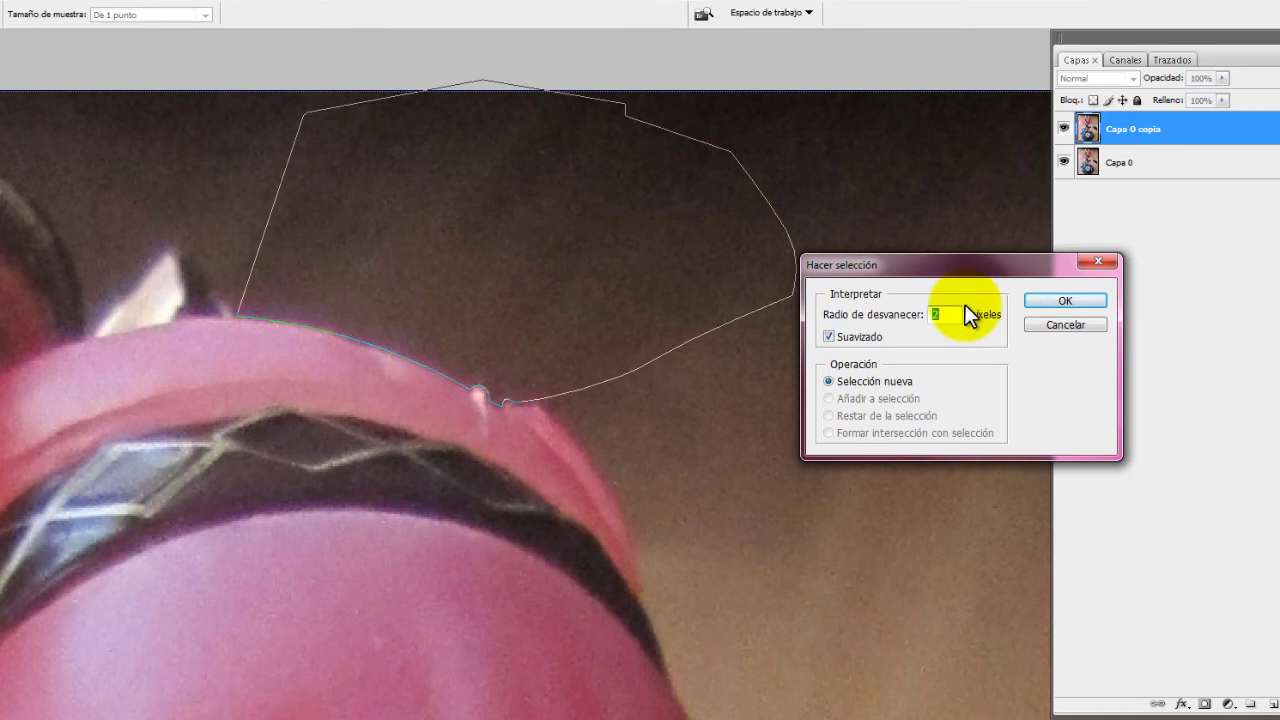
click(1065, 325)
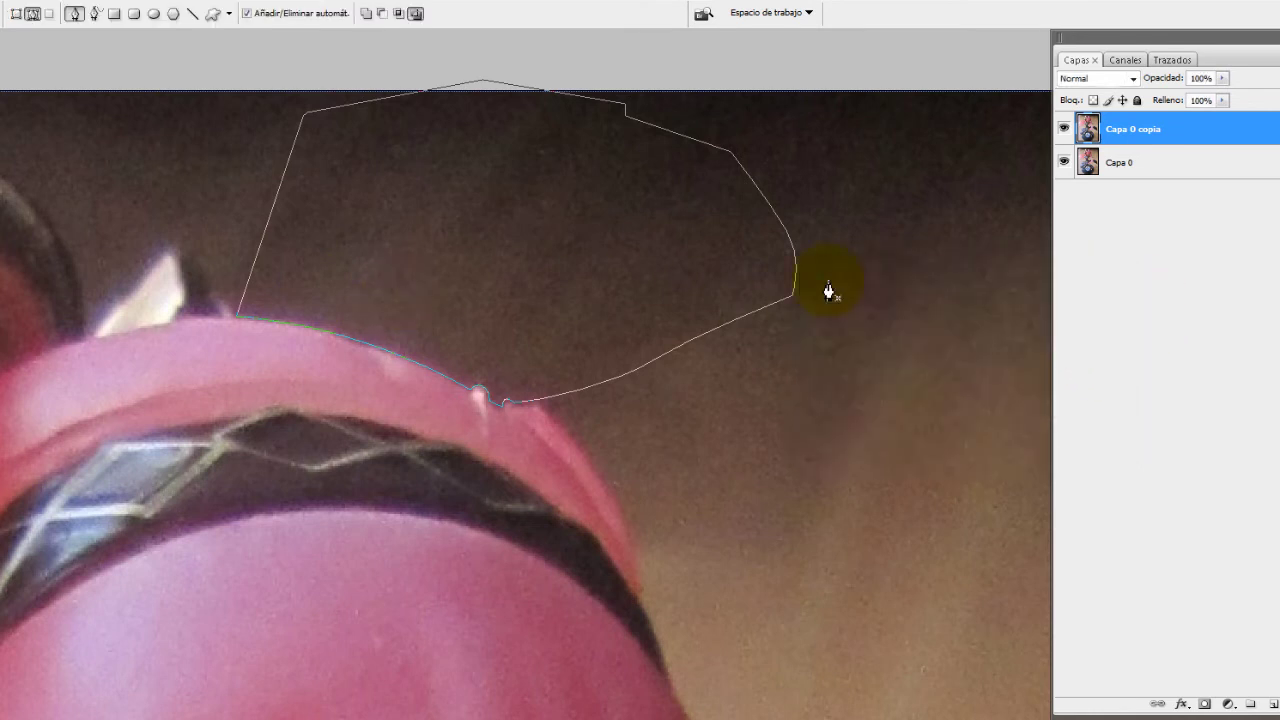
click(1172, 60)
double_click(1068, 86)
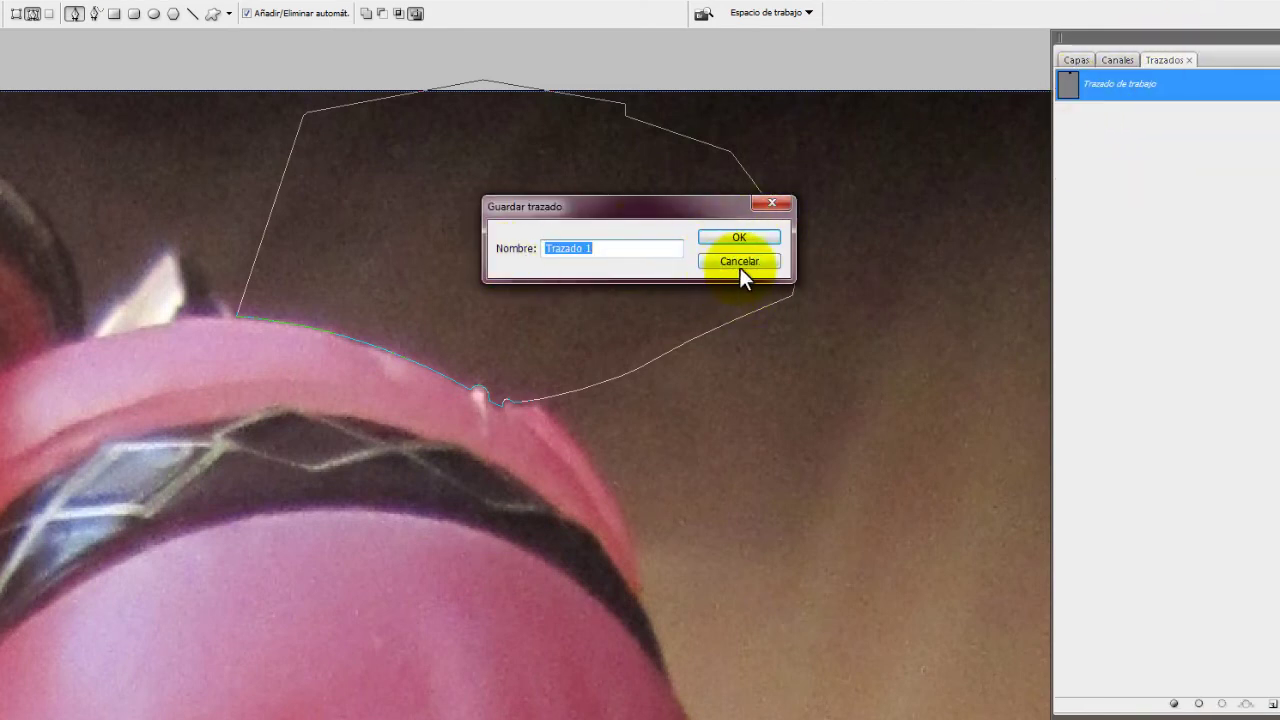
click(740, 266)
click(1076, 60)
right_click(482, 178)
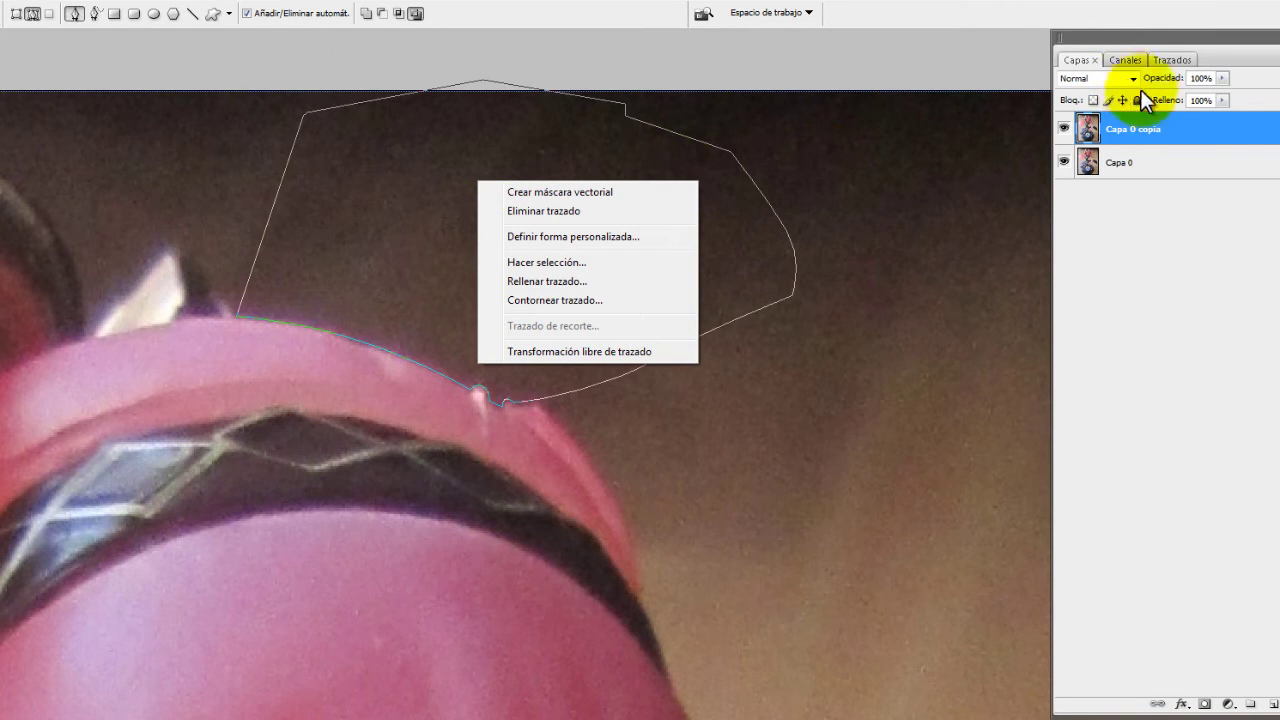
click(1131, 130)
scroll(629, 314, down, 1)
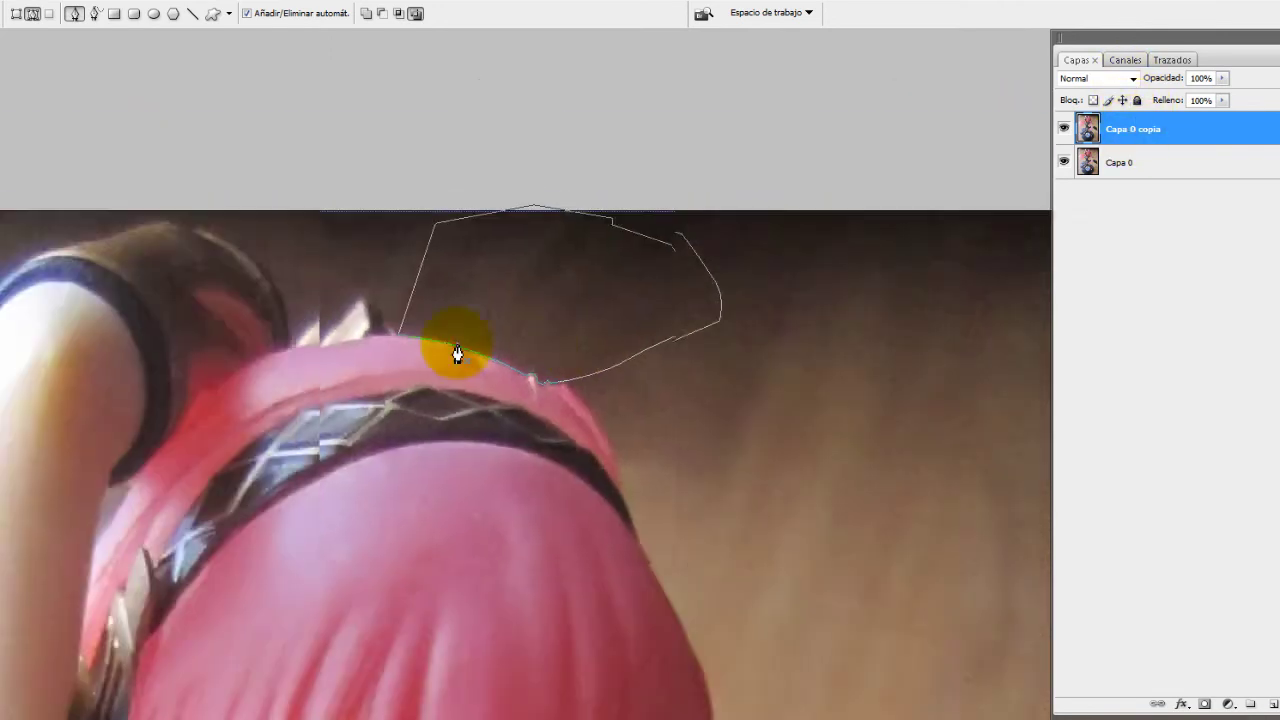
scroll(457, 351, down, 1)
key(t)
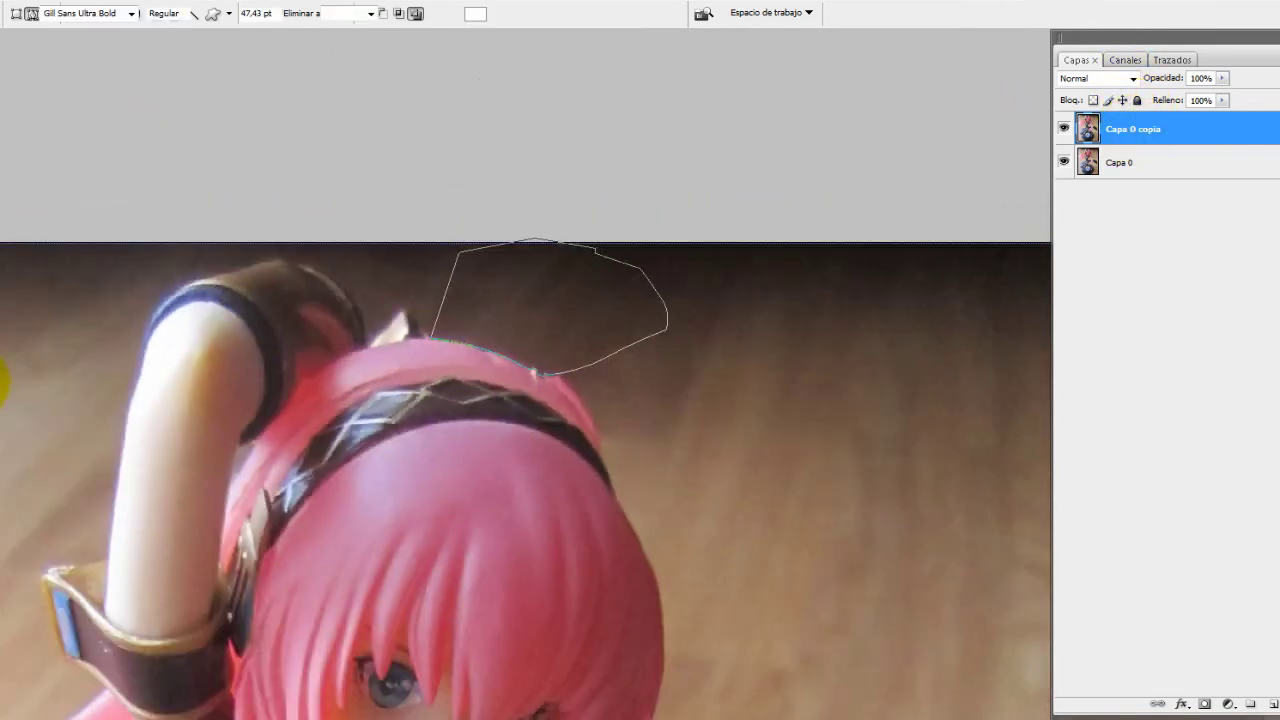
scroll(529, 328, up, 1)
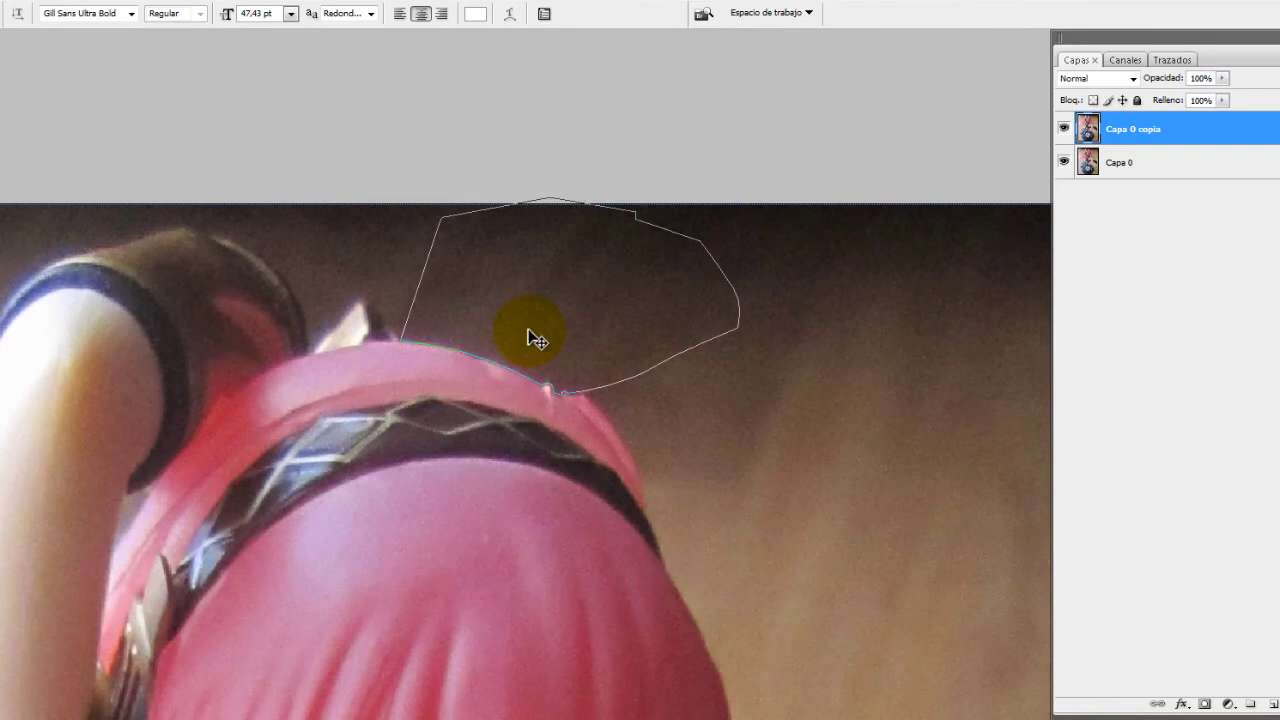
key(ctrl+h)
scroll(343, 352, down, 1)
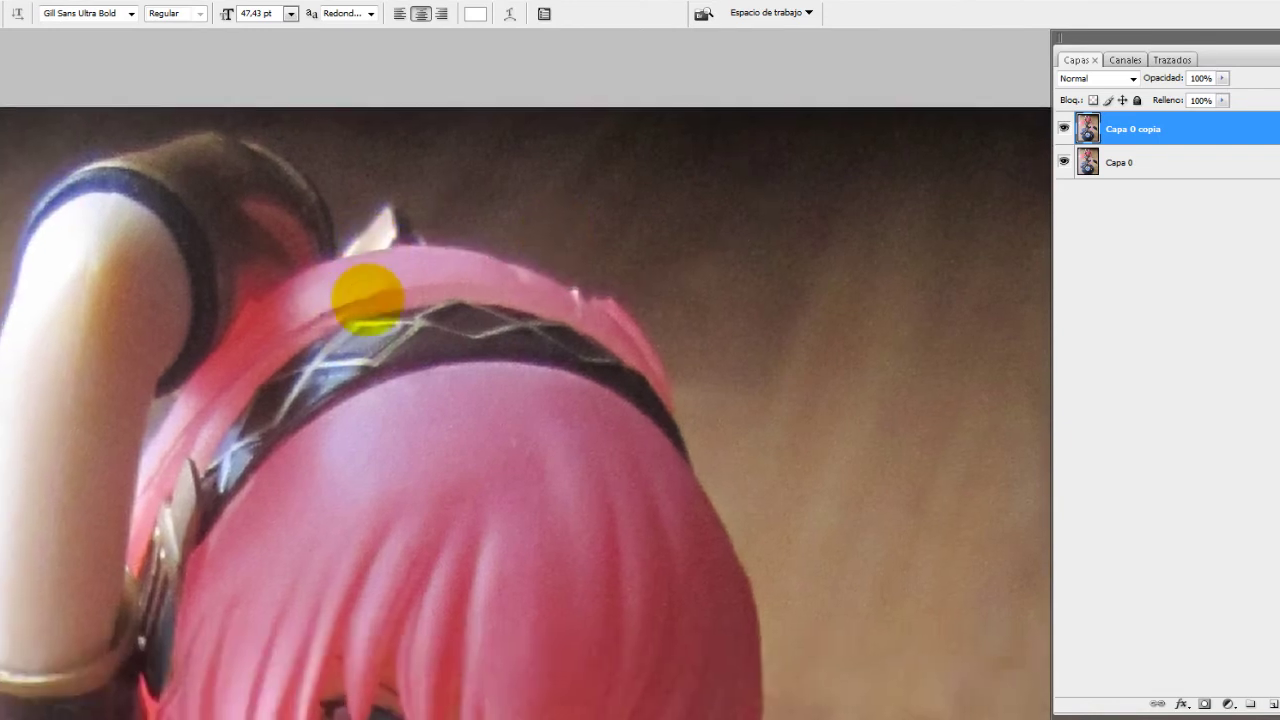
scroll(515, 250, down, 1)
scroll(490, 277, down, 1)
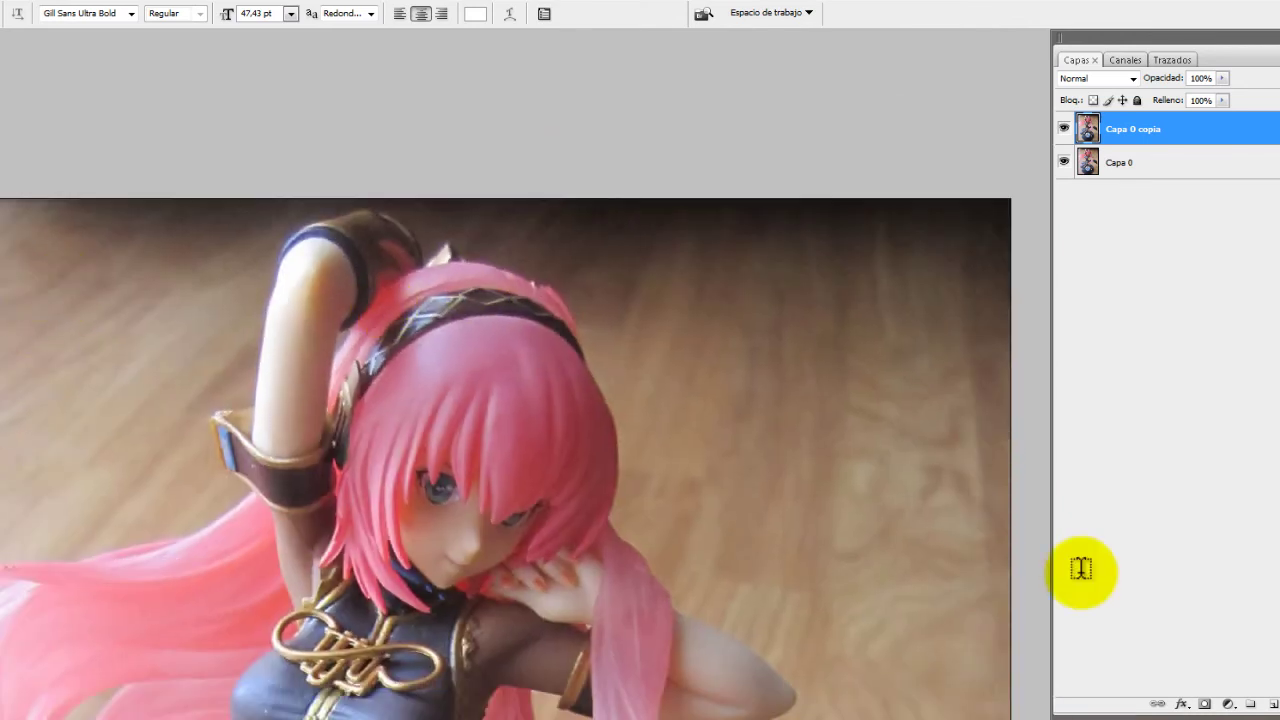
drag(1081, 568, 87, 317)
text(D)
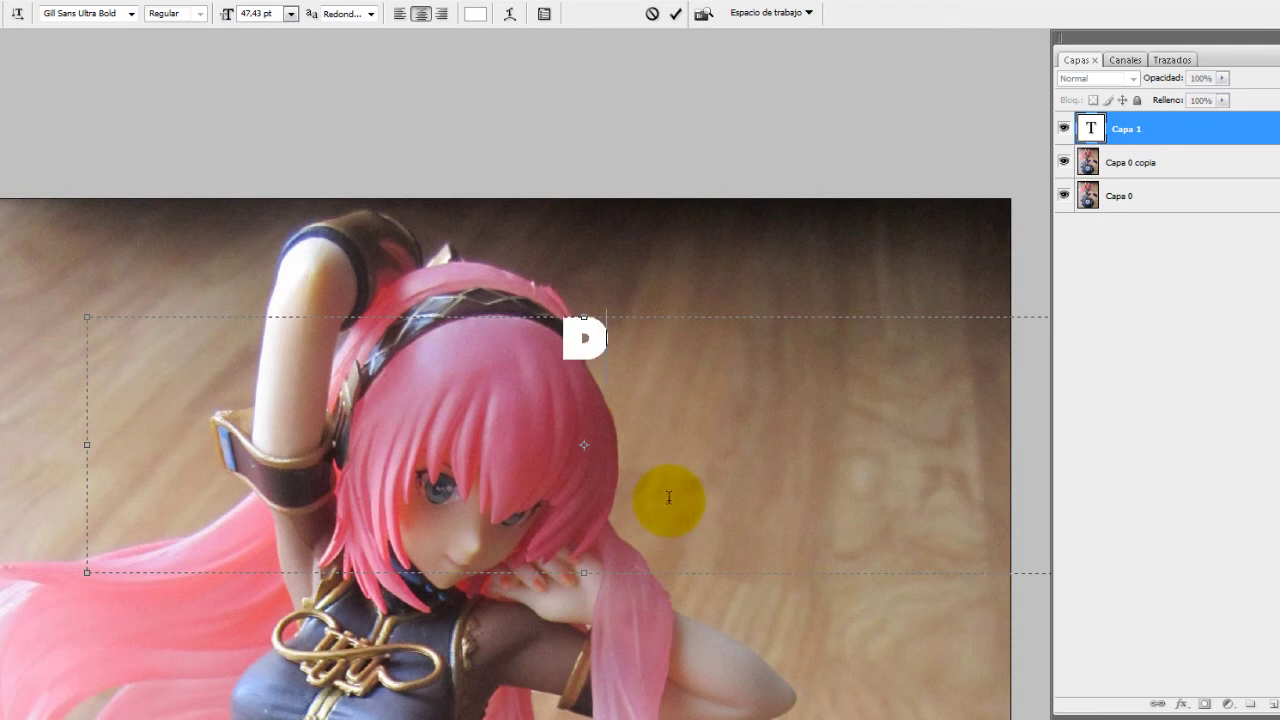
text(VADSKVLADSVJLAC)
key(BackSpace)
key(BackSpace)
key(BackSpace)
key(BackSpace)
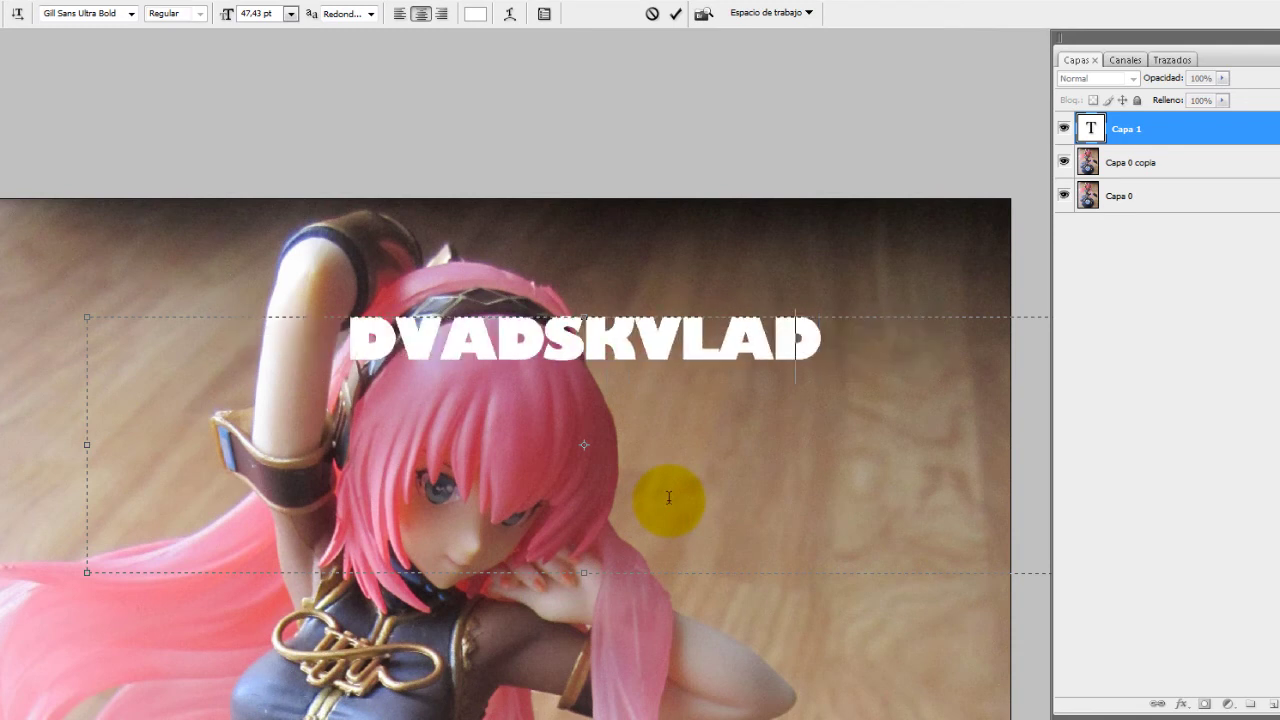
key(BackSpace)
key(BackSpace)
key(BackSpace)
key(BackSpace)
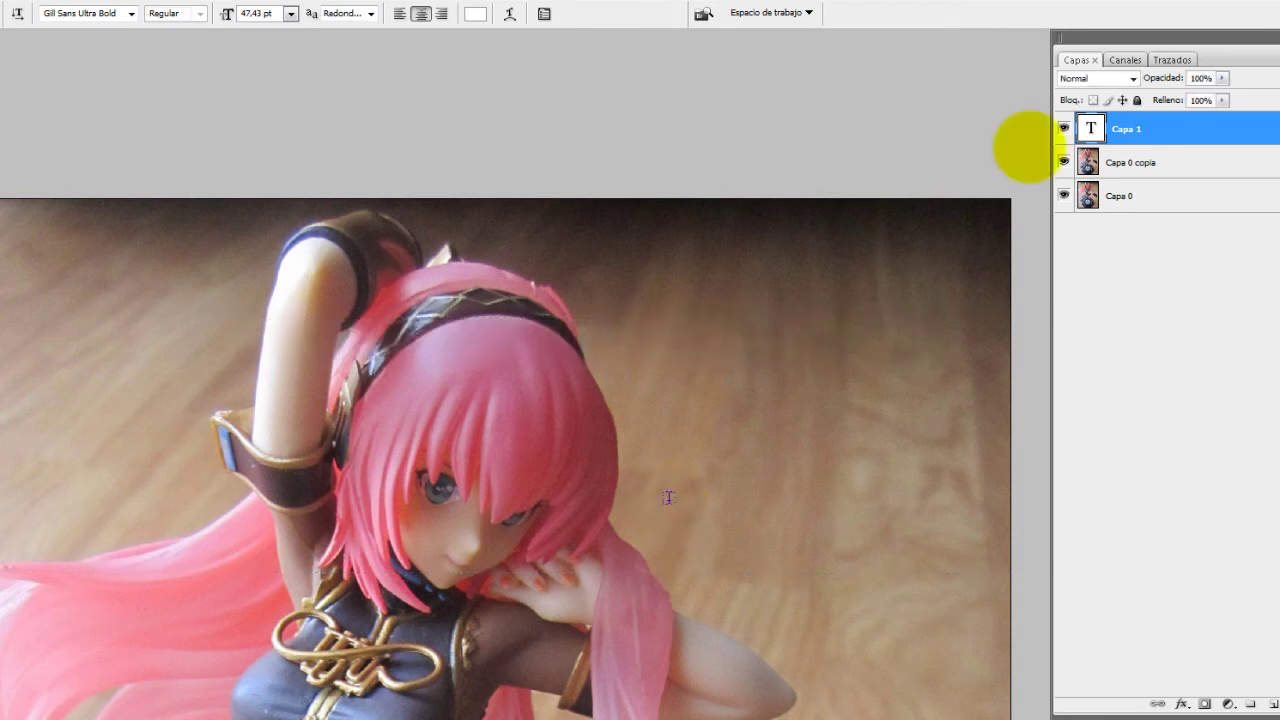
drag(1128, 128, 1277, 705)
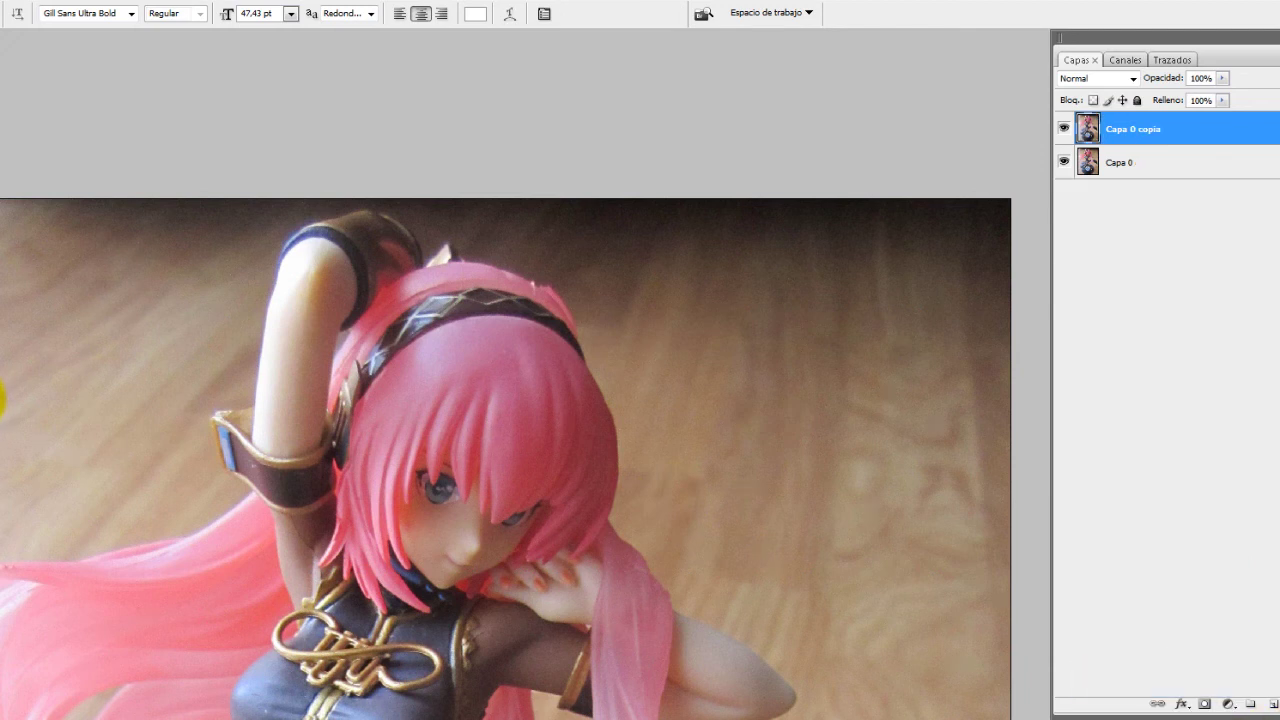
click(3, 400)
Delete the path traced above the figure's head and return to the Layers list
drag(134, 358, 723, 157)
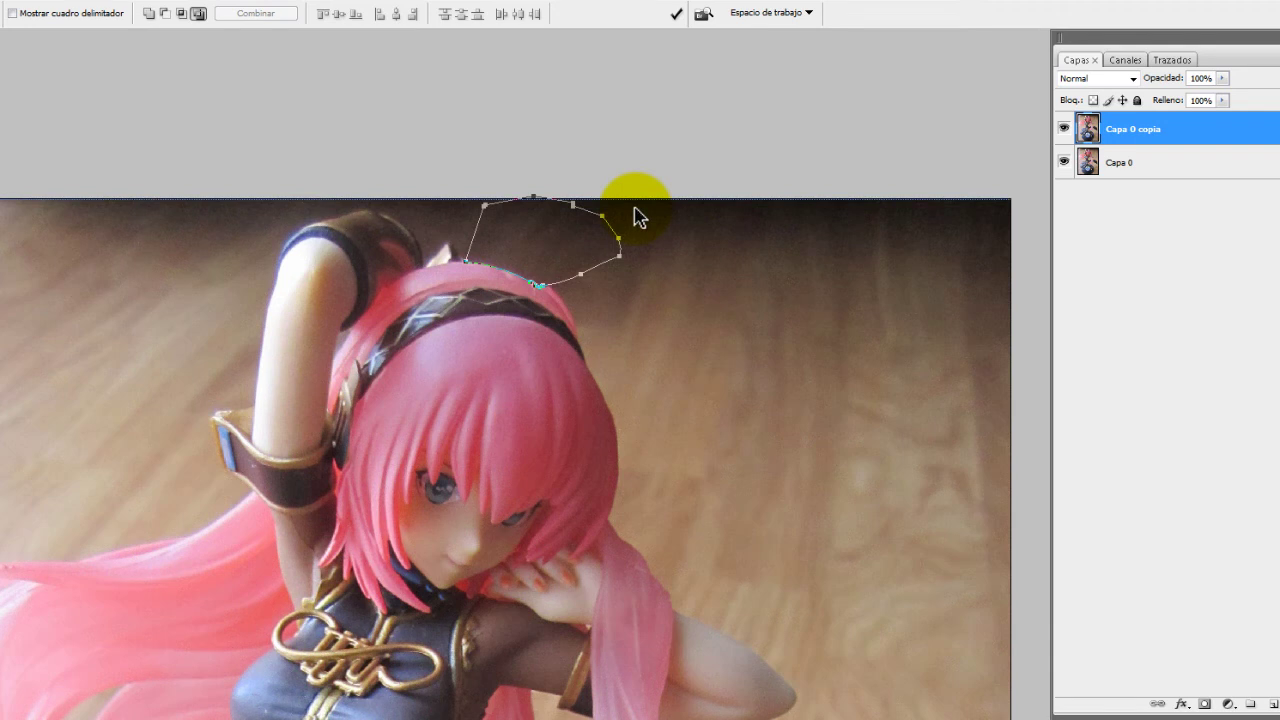
click(566, 340)
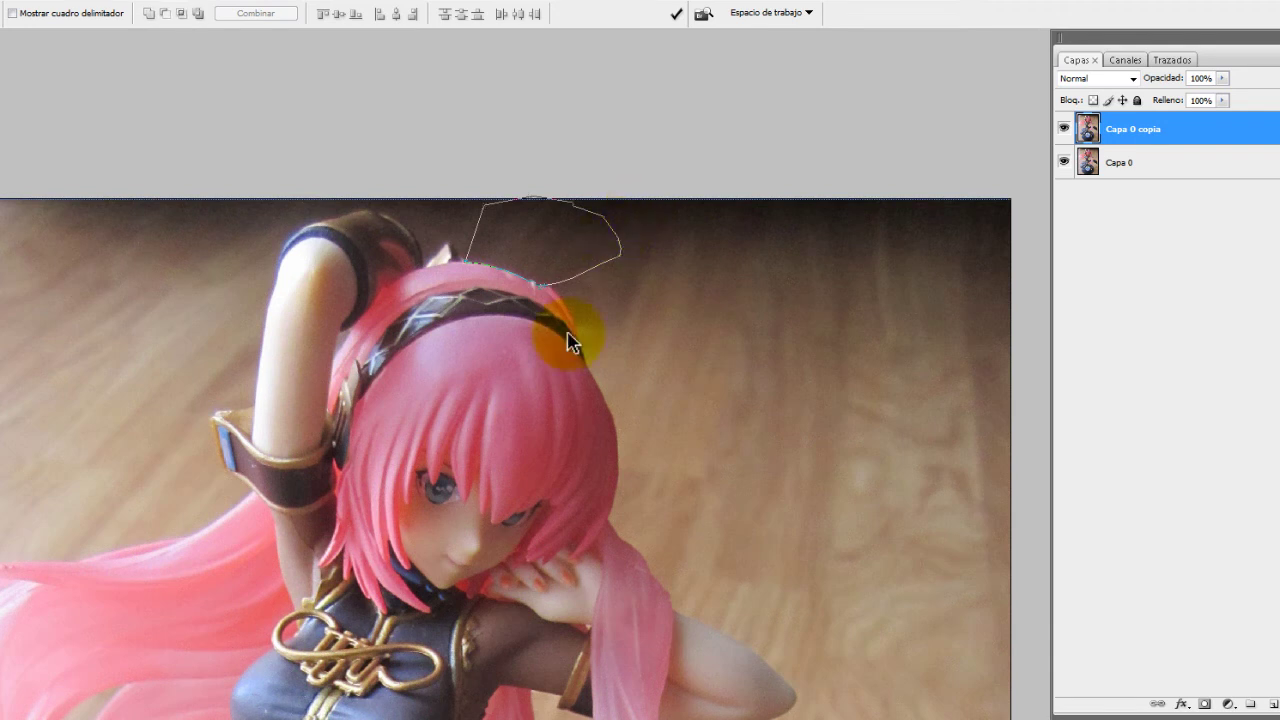
click(545, 245)
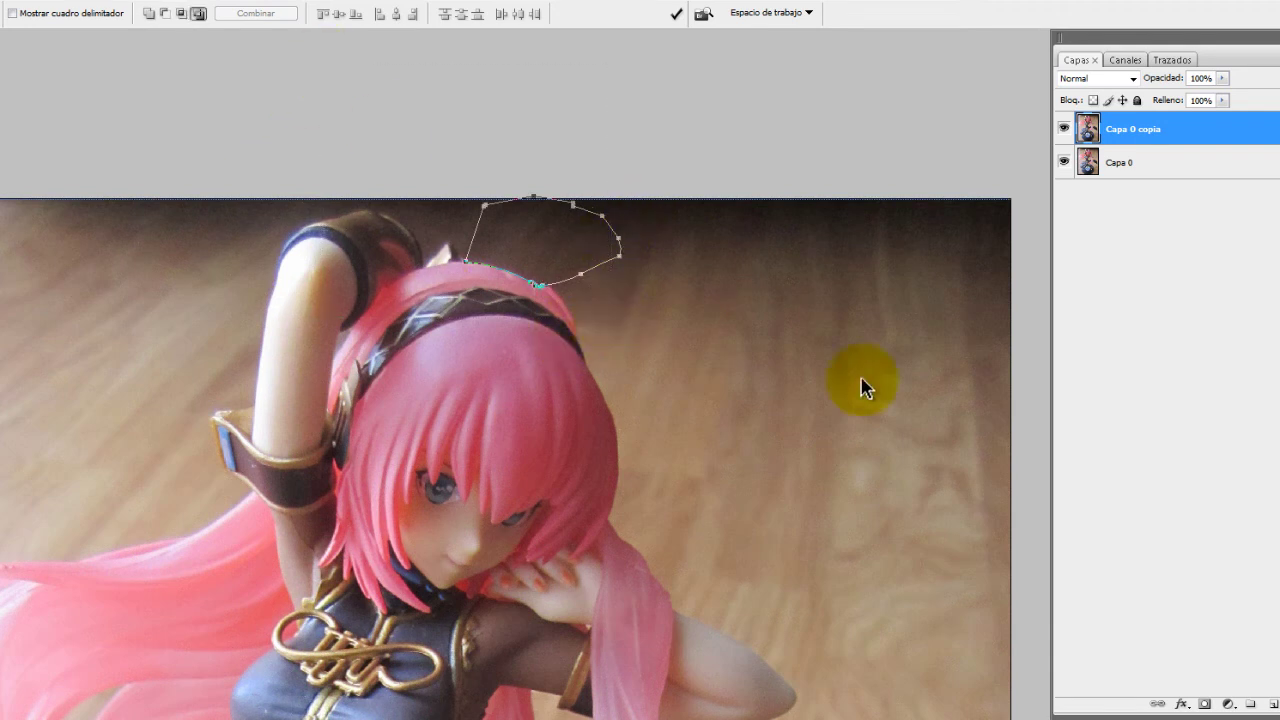
scroll(415, 328, up, 2)
key(Return)
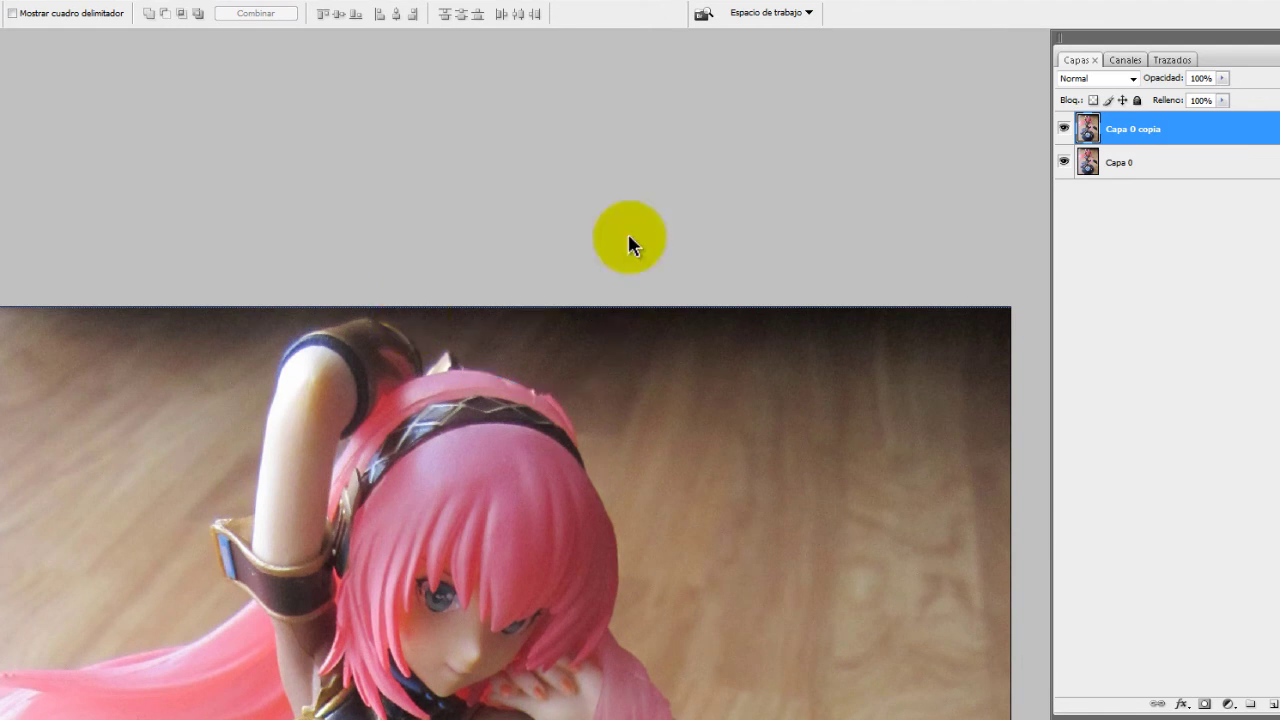
click(1162, 60)
click(1067, 62)
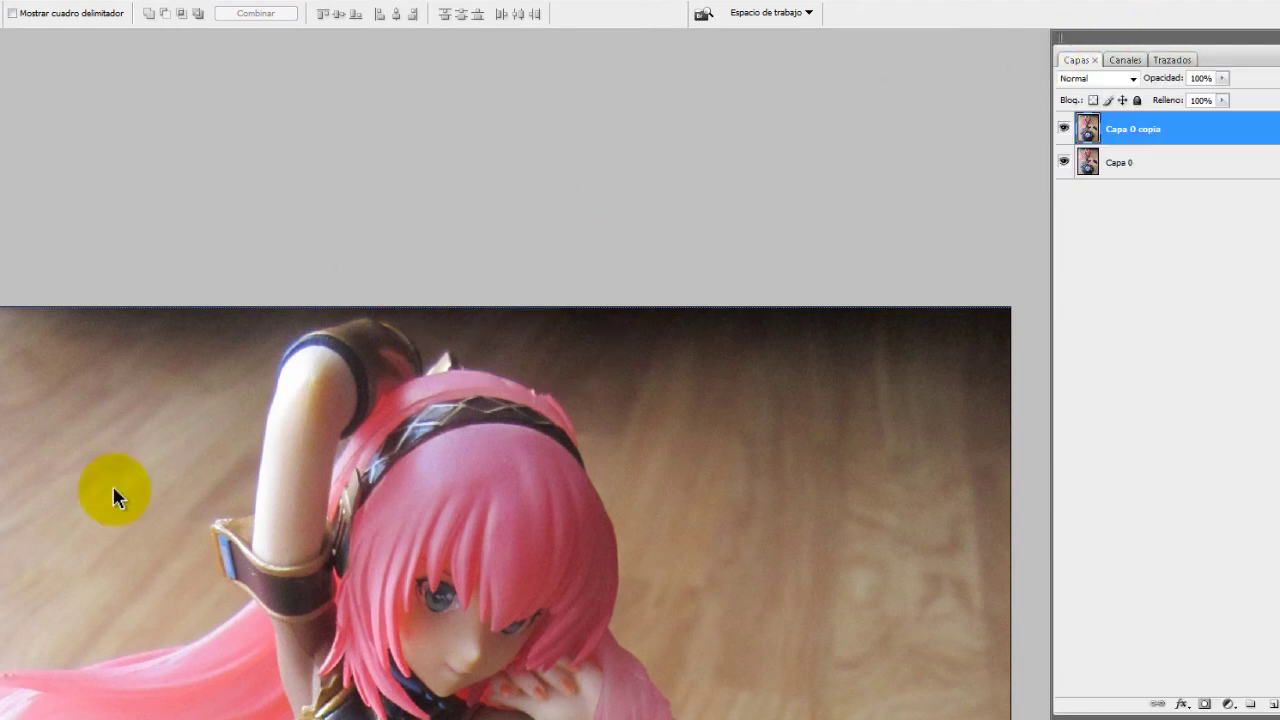
scroll(594, 337, down, 2)
drag(594, 337, 586, 189)
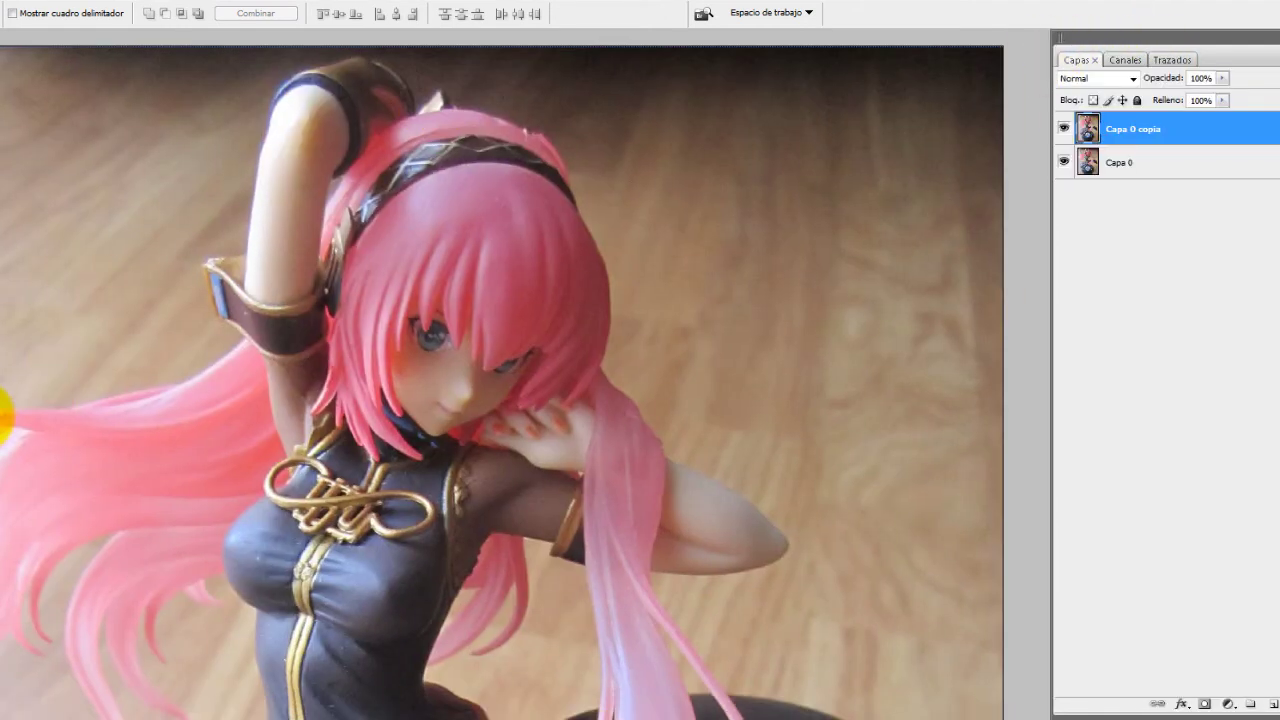
Draw rectangle paths over the chest, turn them into a 2 px feathered selection, then deselect
key(p)
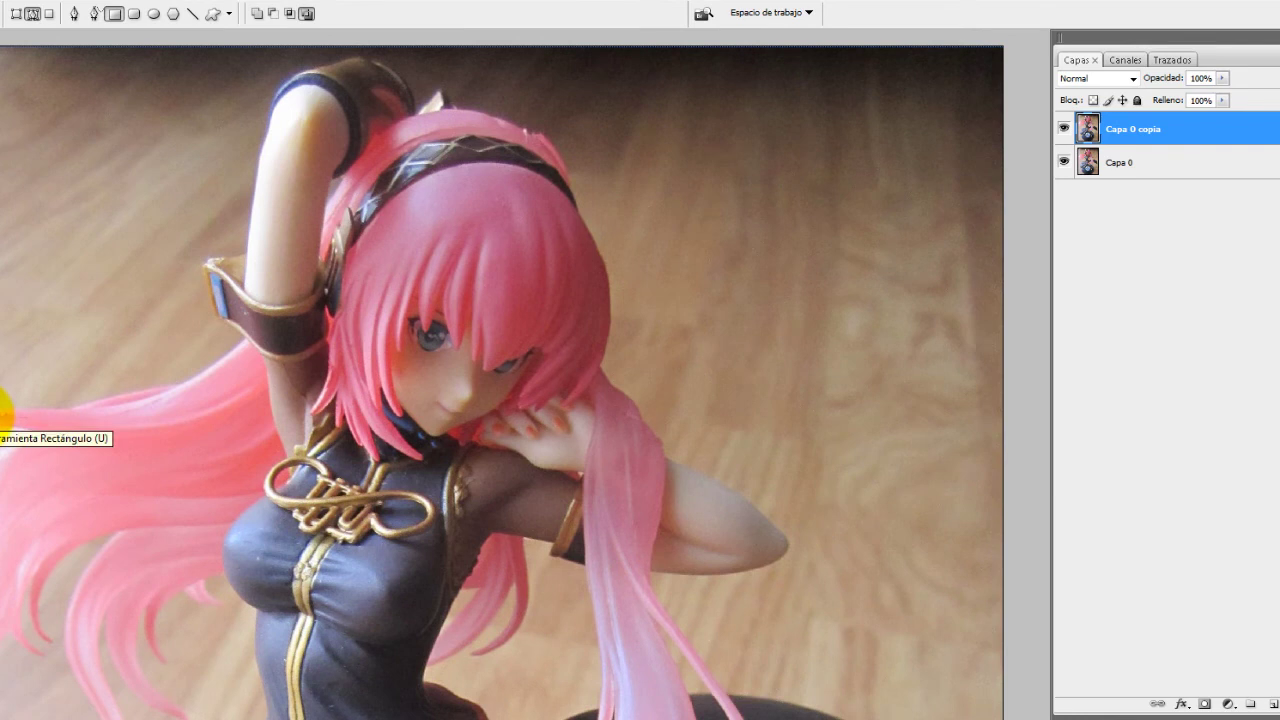
drag(158, 262, 816, 588)
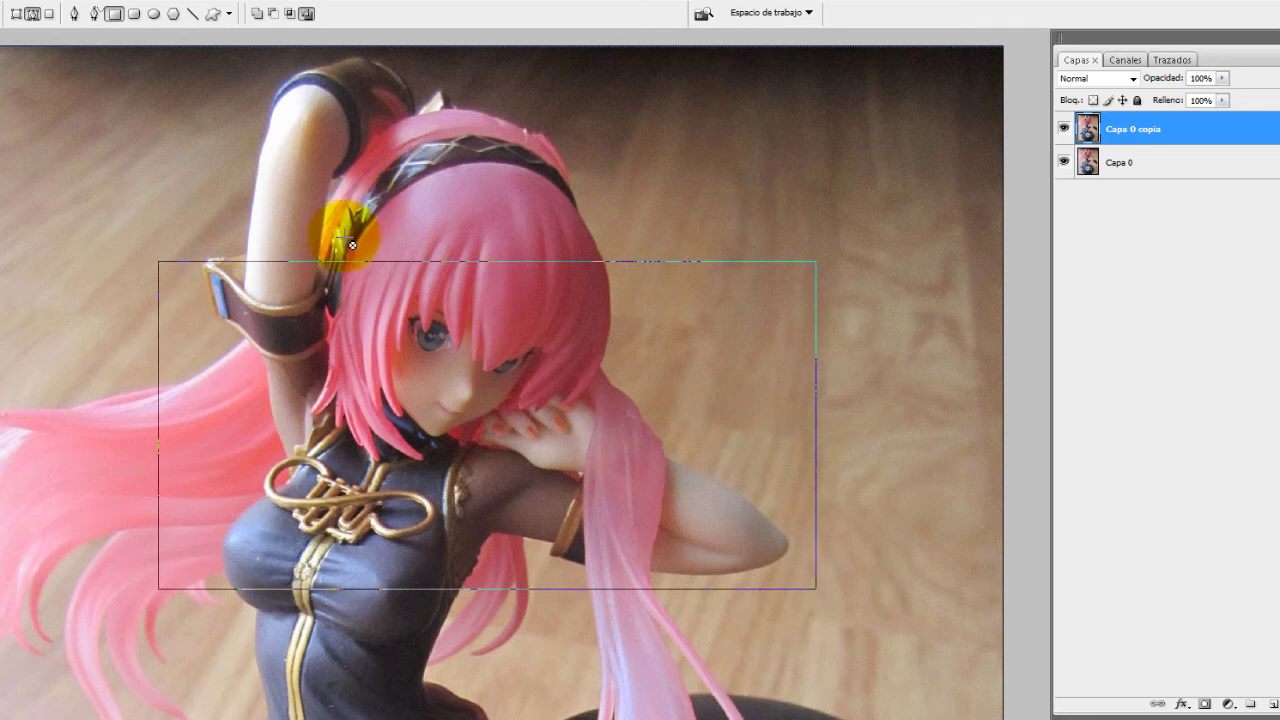
mouse_move(120, 235)
mouse_down()
mouse_move(886, 547)
mouse_move(859, 502)
mouse_up()
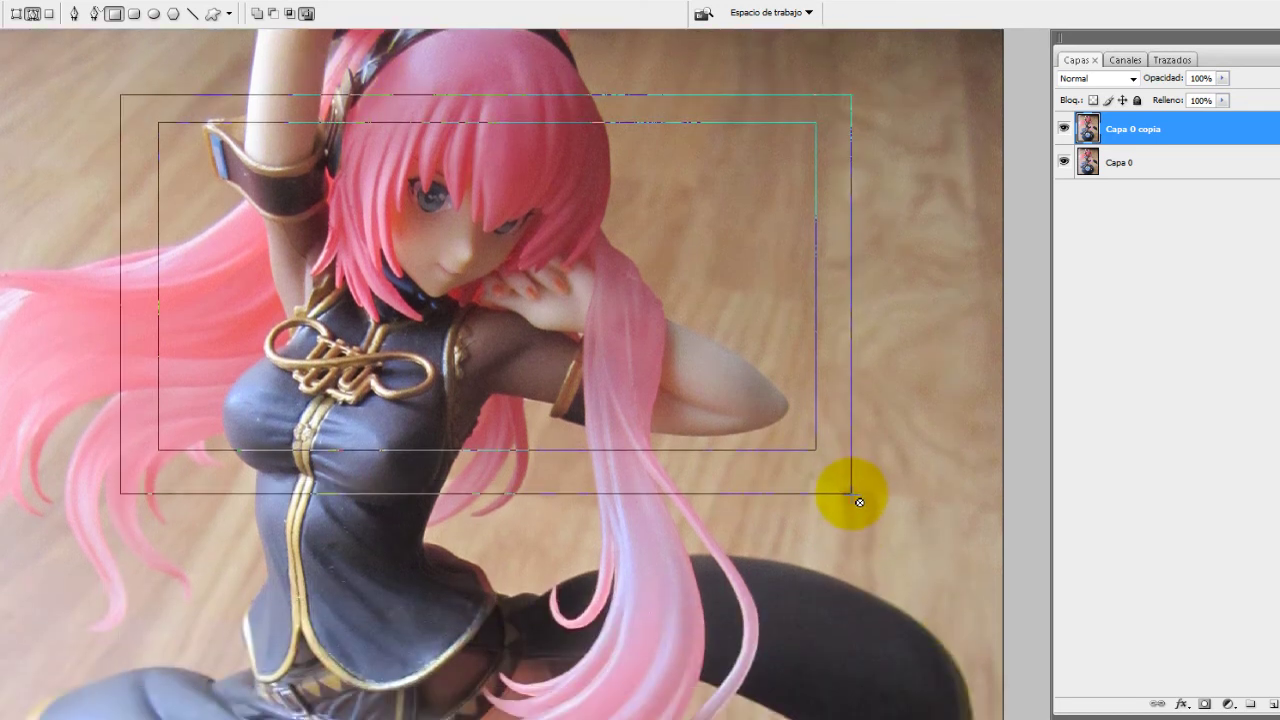
right_click(567, 474)
click(630, 533)
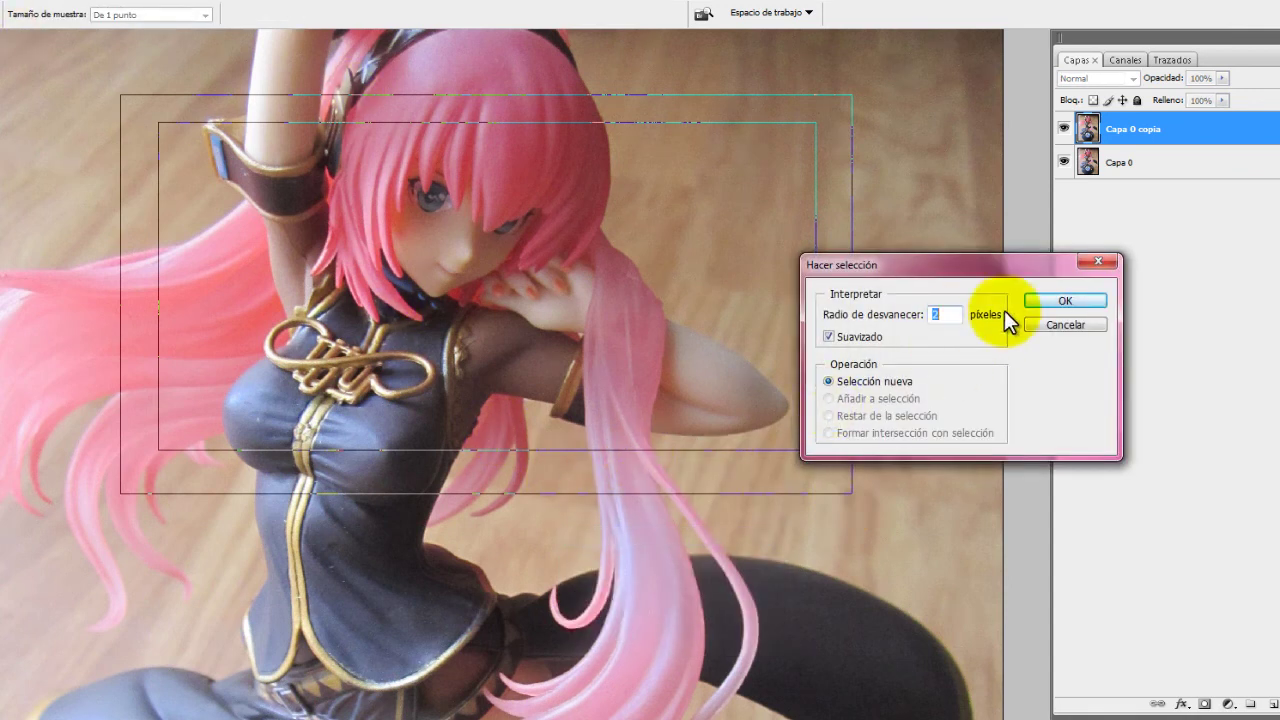
click(1065, 300)
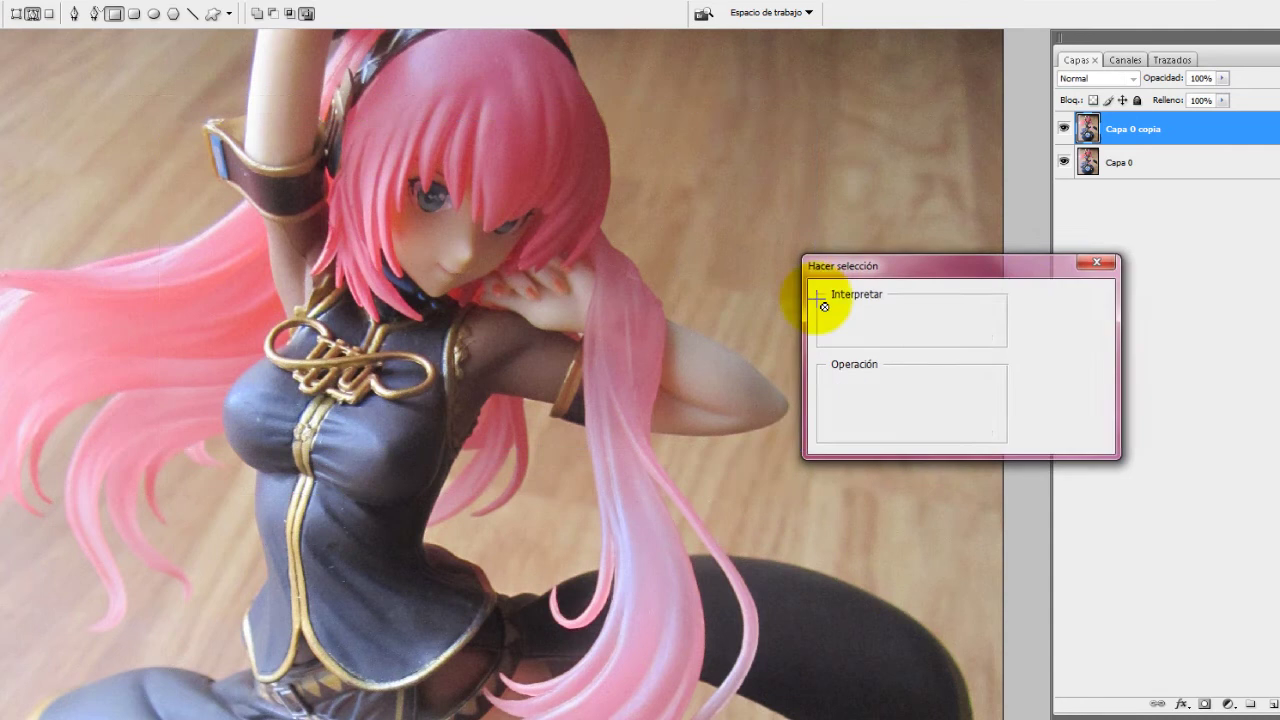
click(420, 380)
Draw a rectangular marquee around the figure's chest and arm, then deselect it
click(8, 100)
drag(568, 420, 886, 588)
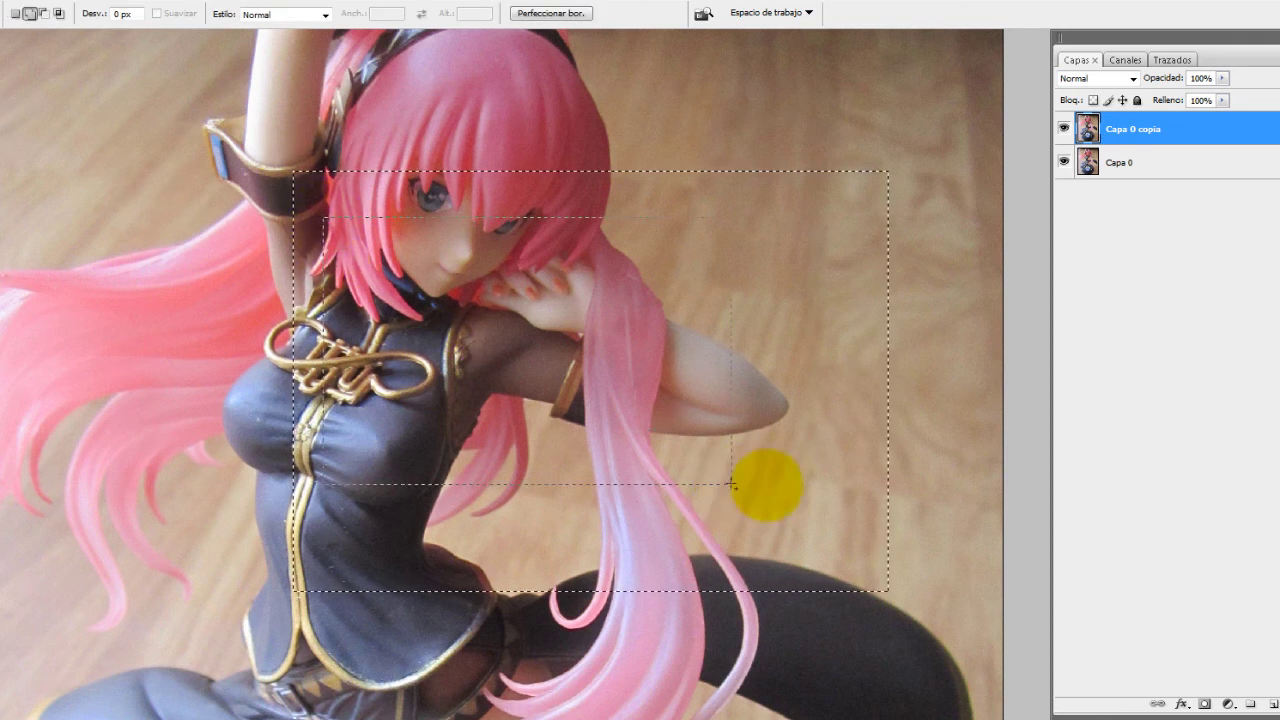
click(979, 432)
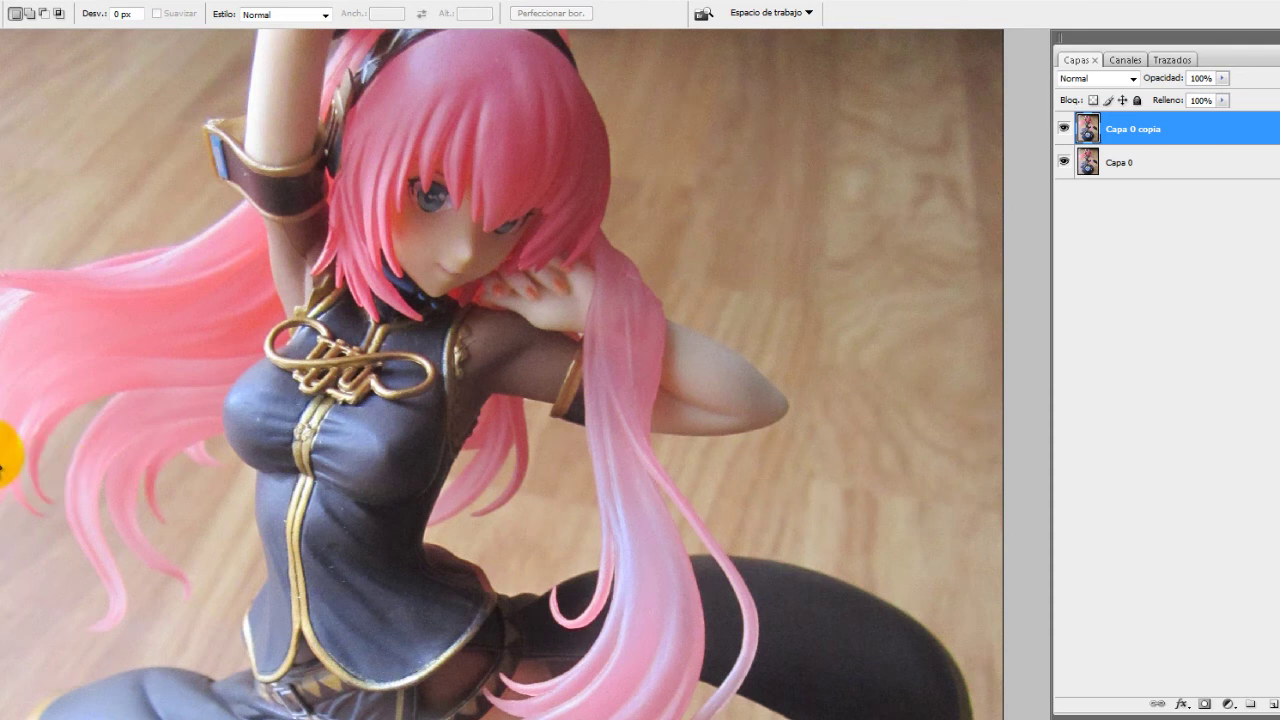
Place a note on the left of the image containing the text 'zvadsvvsdf'
click(4, 437)
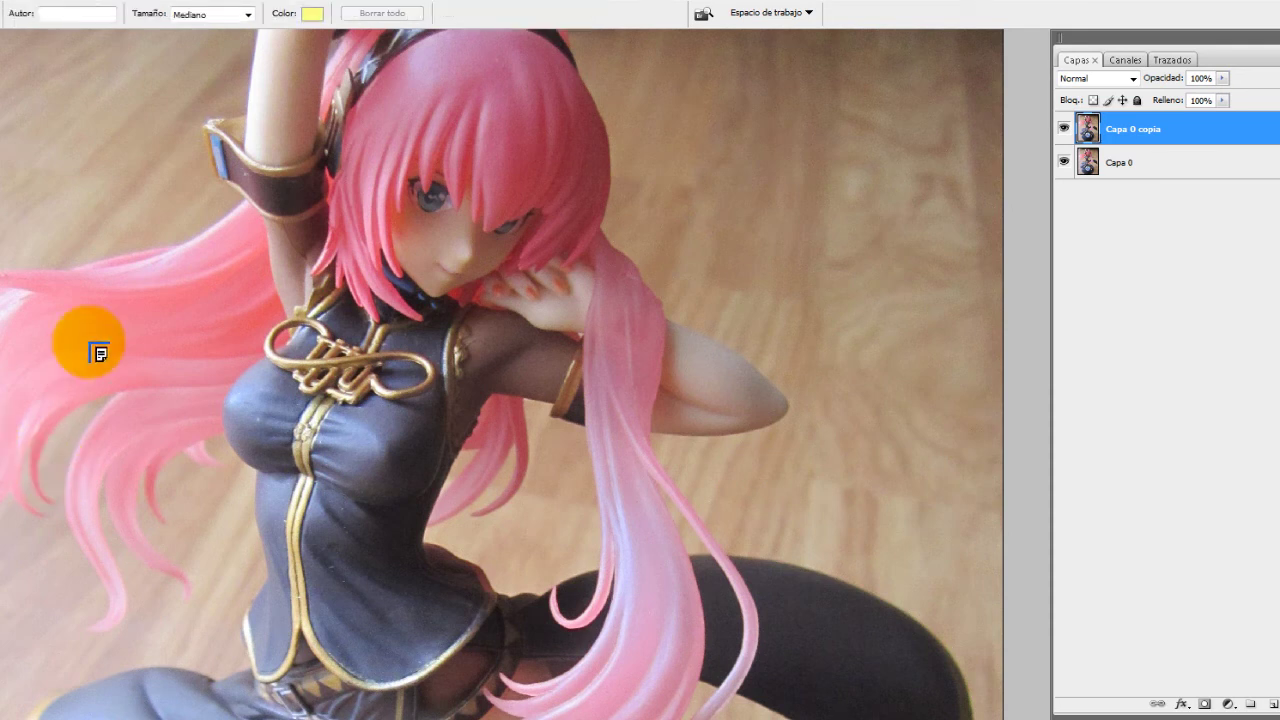
drag(88, 342, 627, 624)
text(zvadsvvsdf)
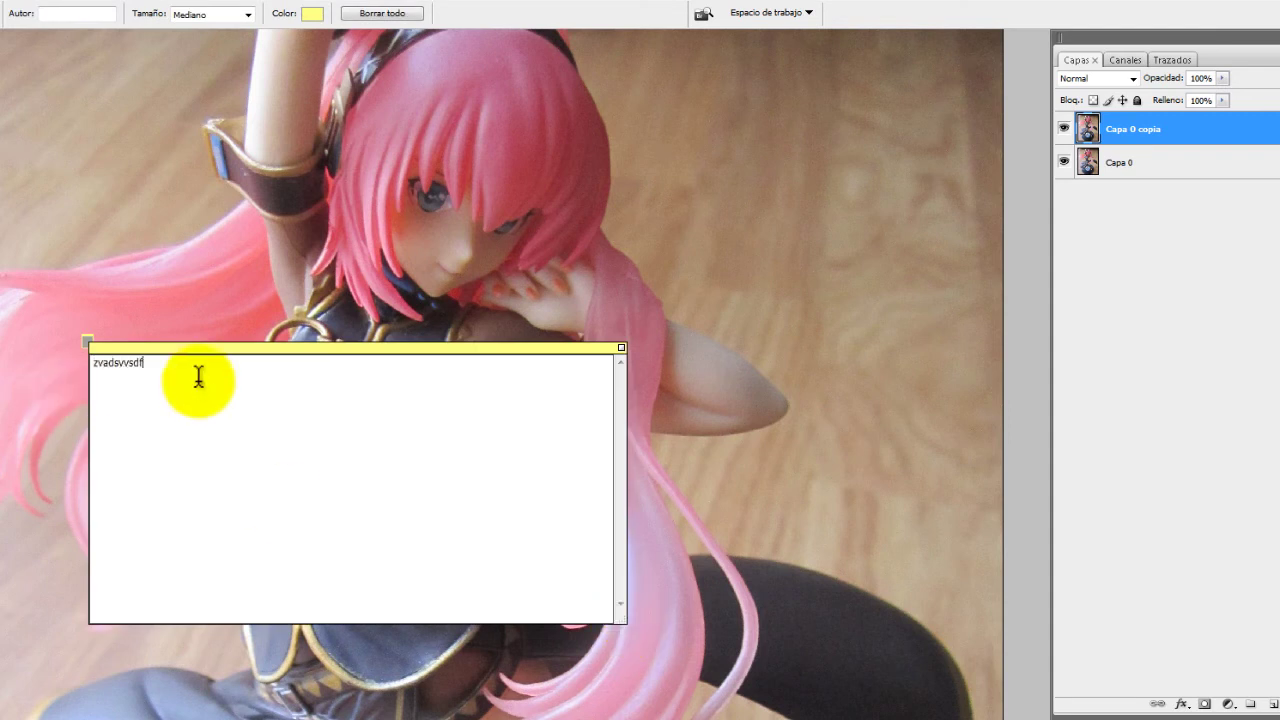
key(Return)
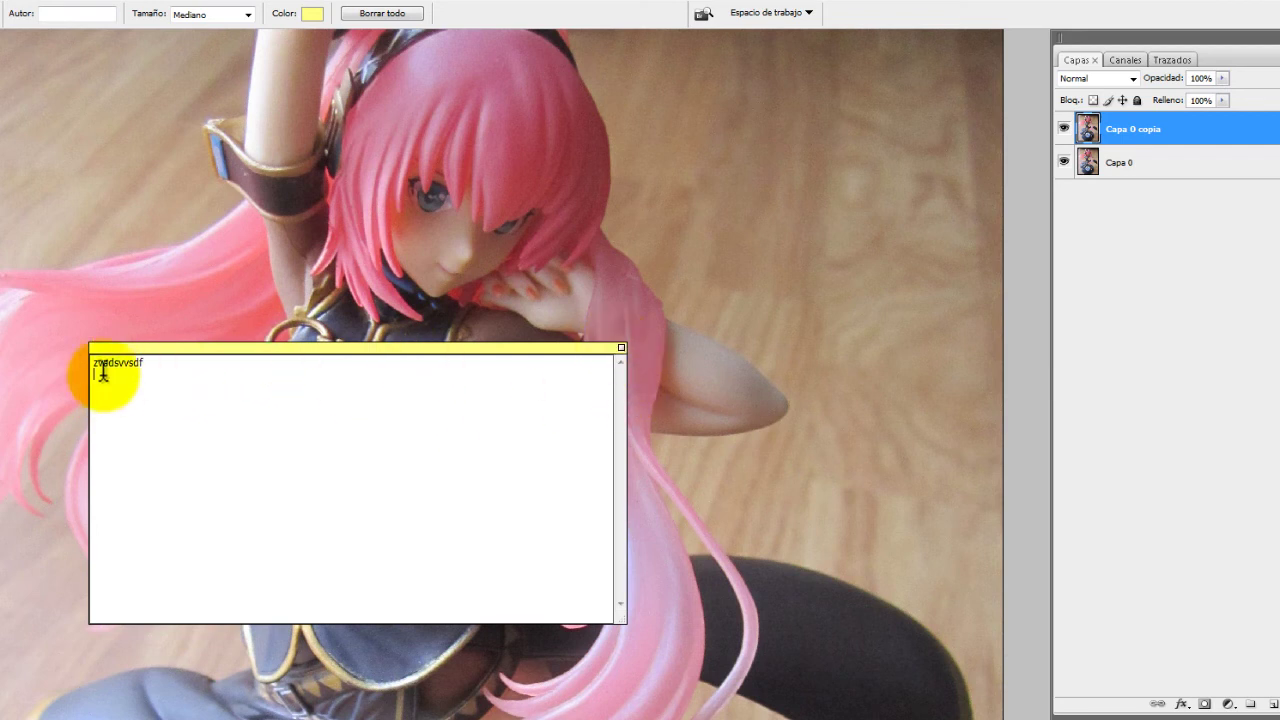
right_click(140, 379)
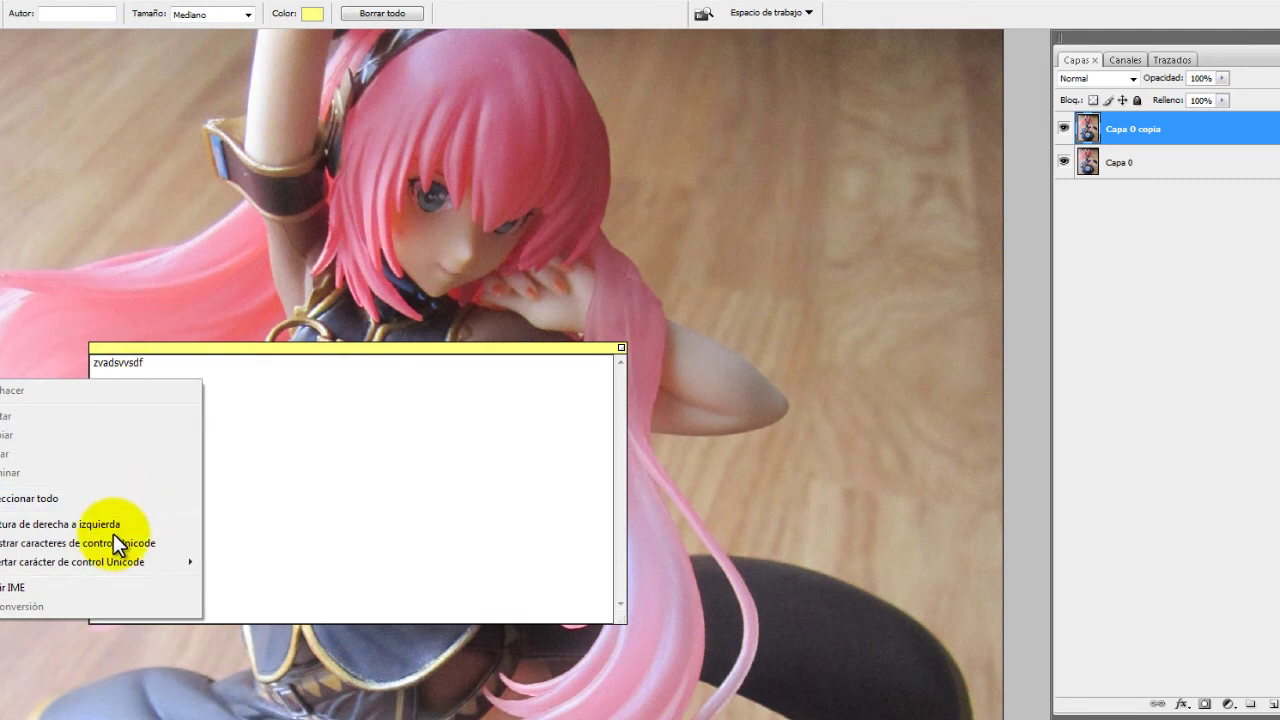
key(Escape)
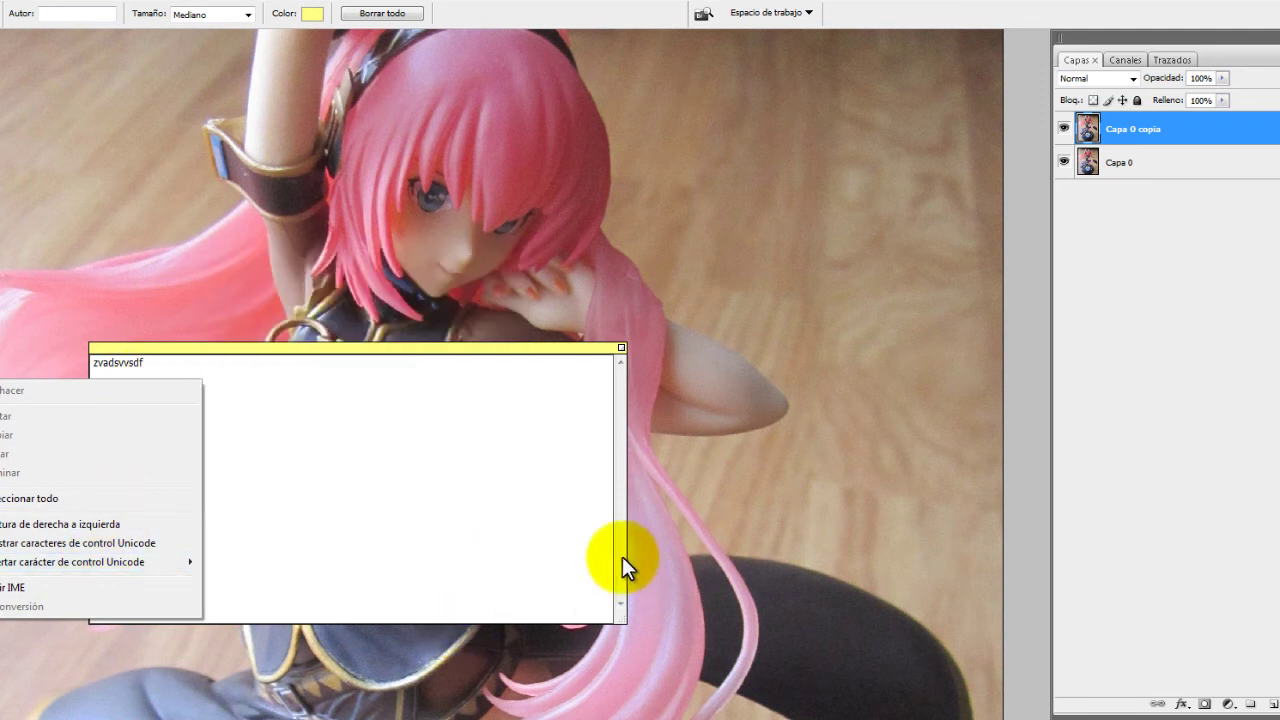
key(Escape)
Reposition and close the note window, then reopen and close the note again
drag(152, 349, 139, 379)
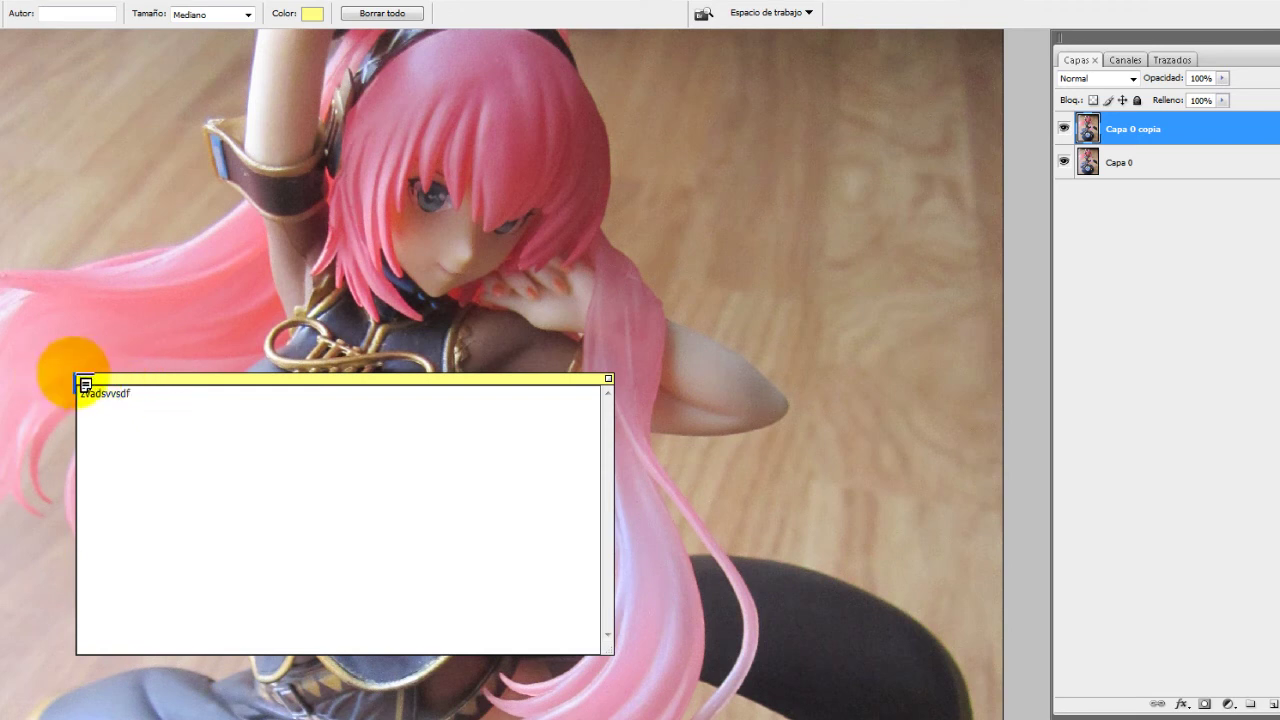
click(463, 551)
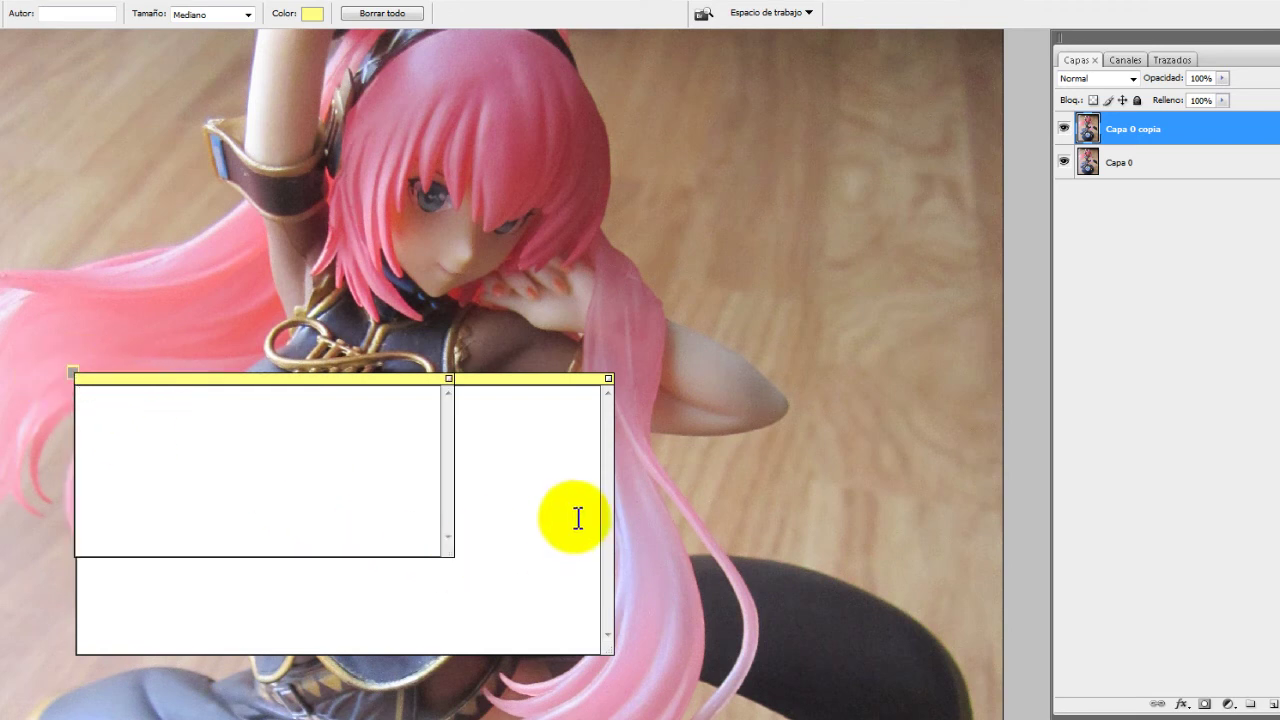
click(448, 377)
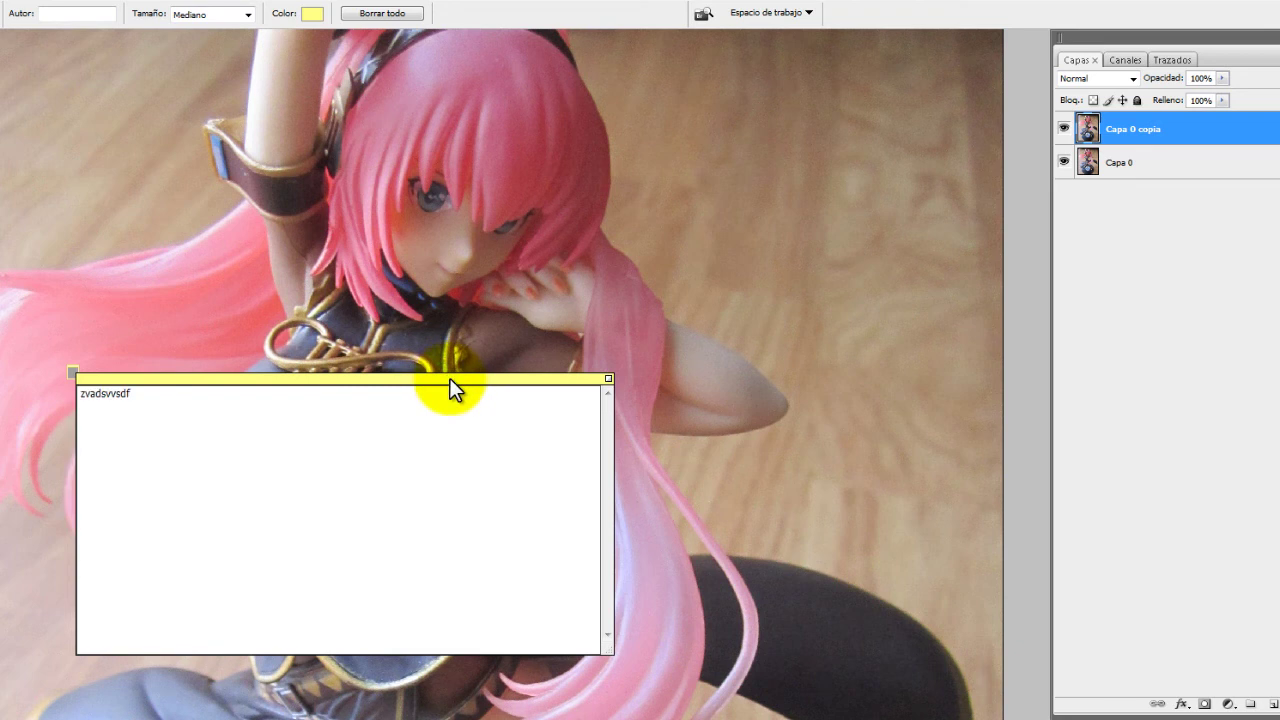
click(608, 379)
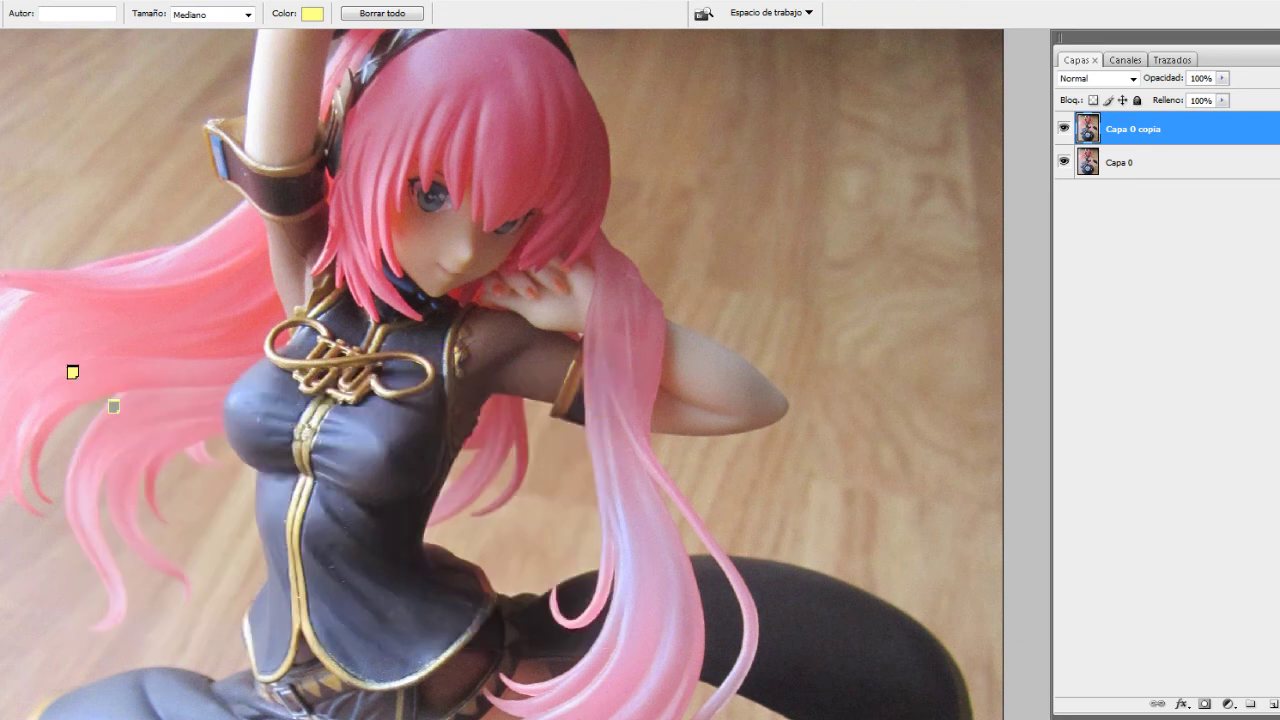
double_click(72, 369)
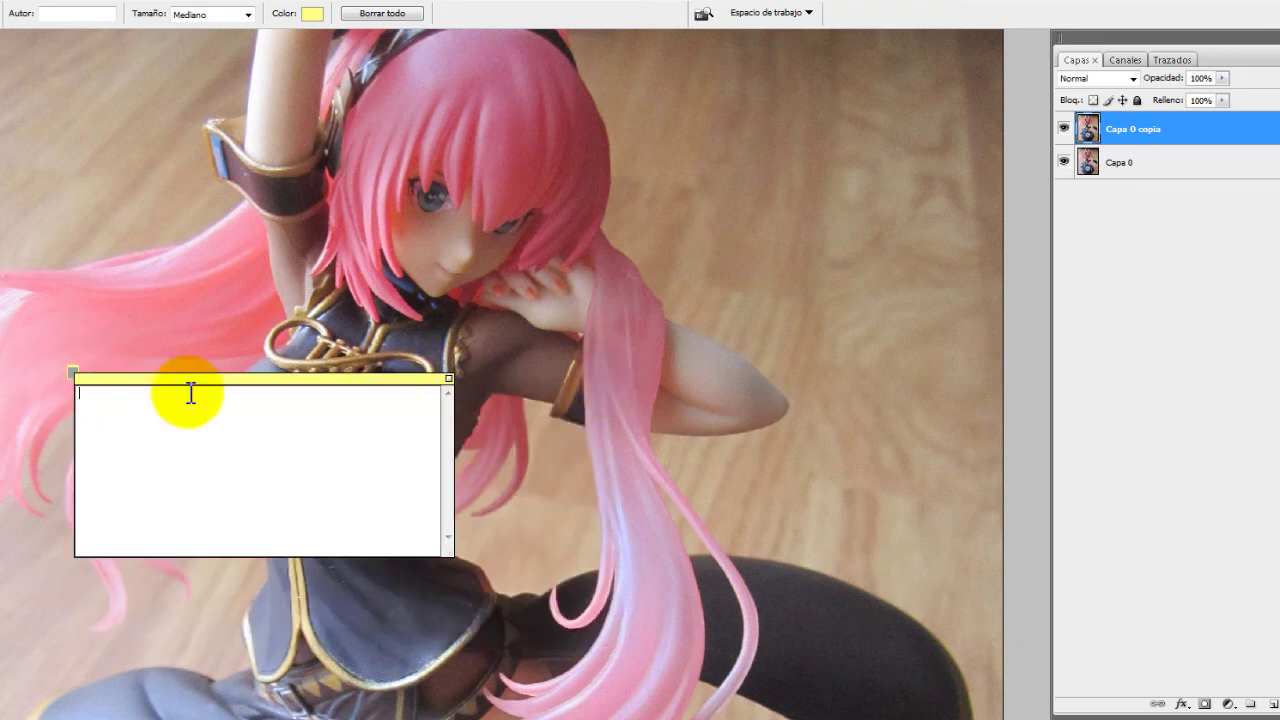
click(450, 379)
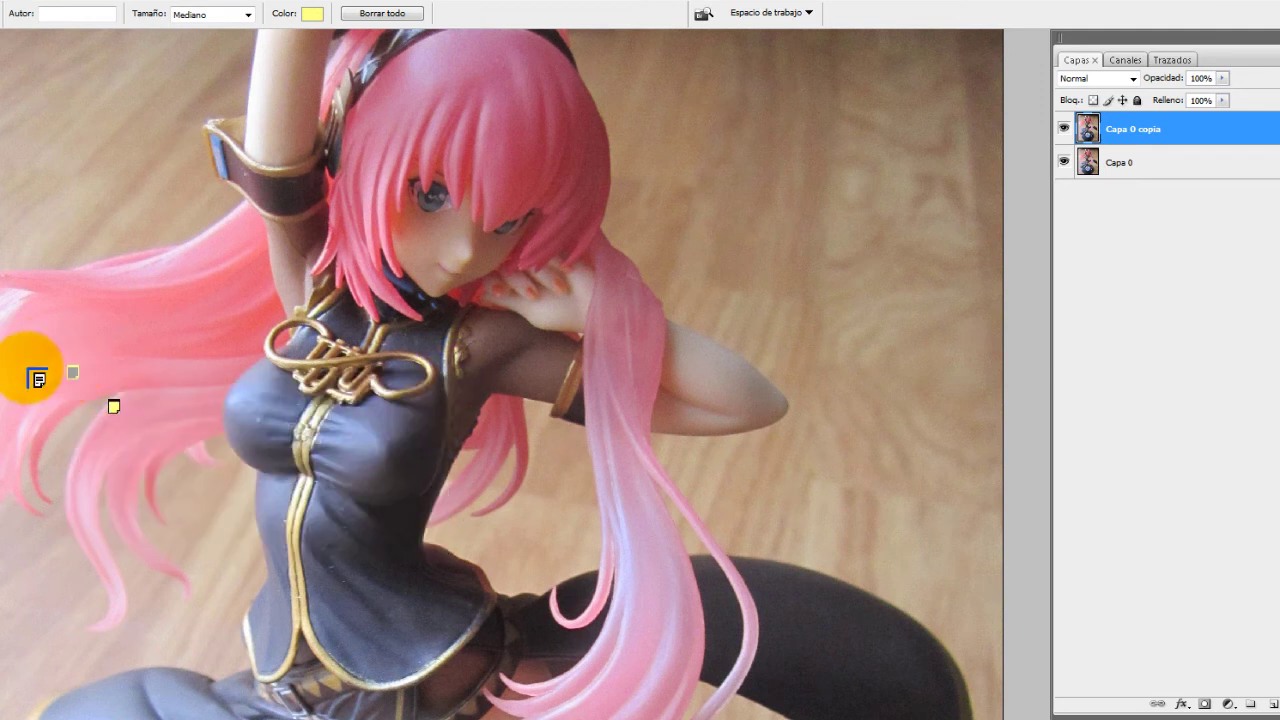
Move the grey note onto the figure's hair and delete it with Eliminar nota
drag(72, 372, 175, 392)
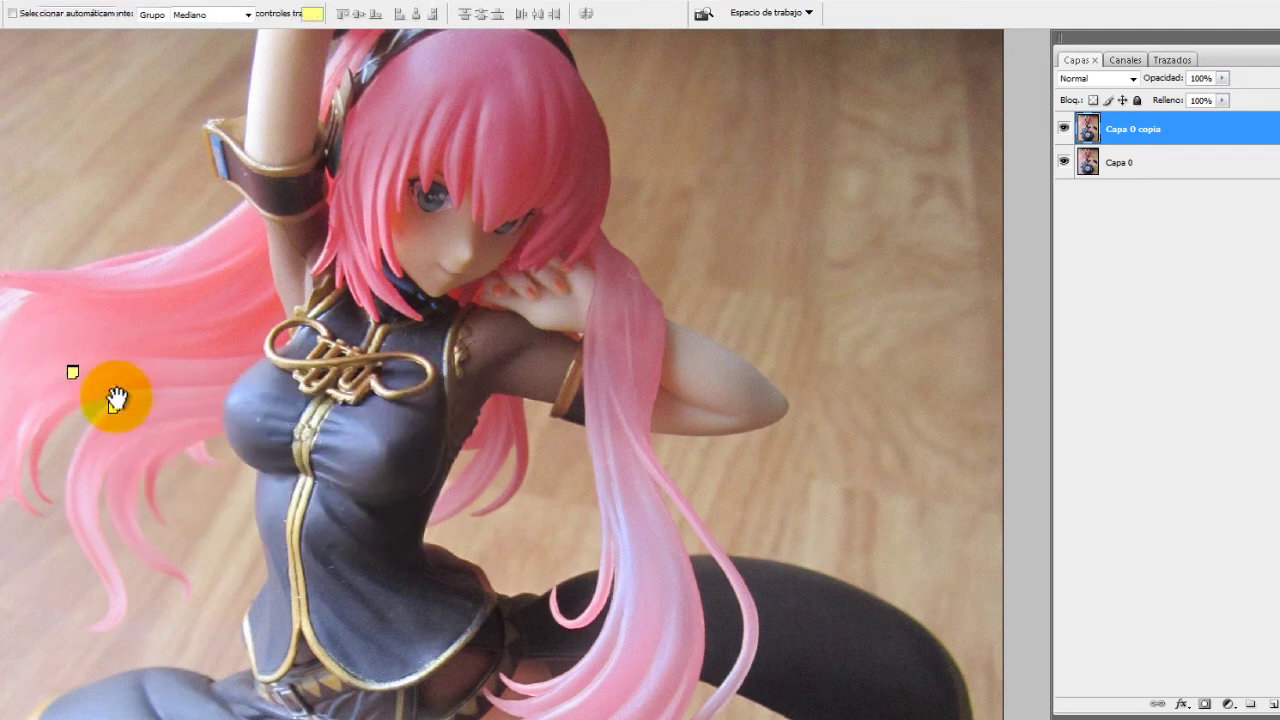
click(188, 398)
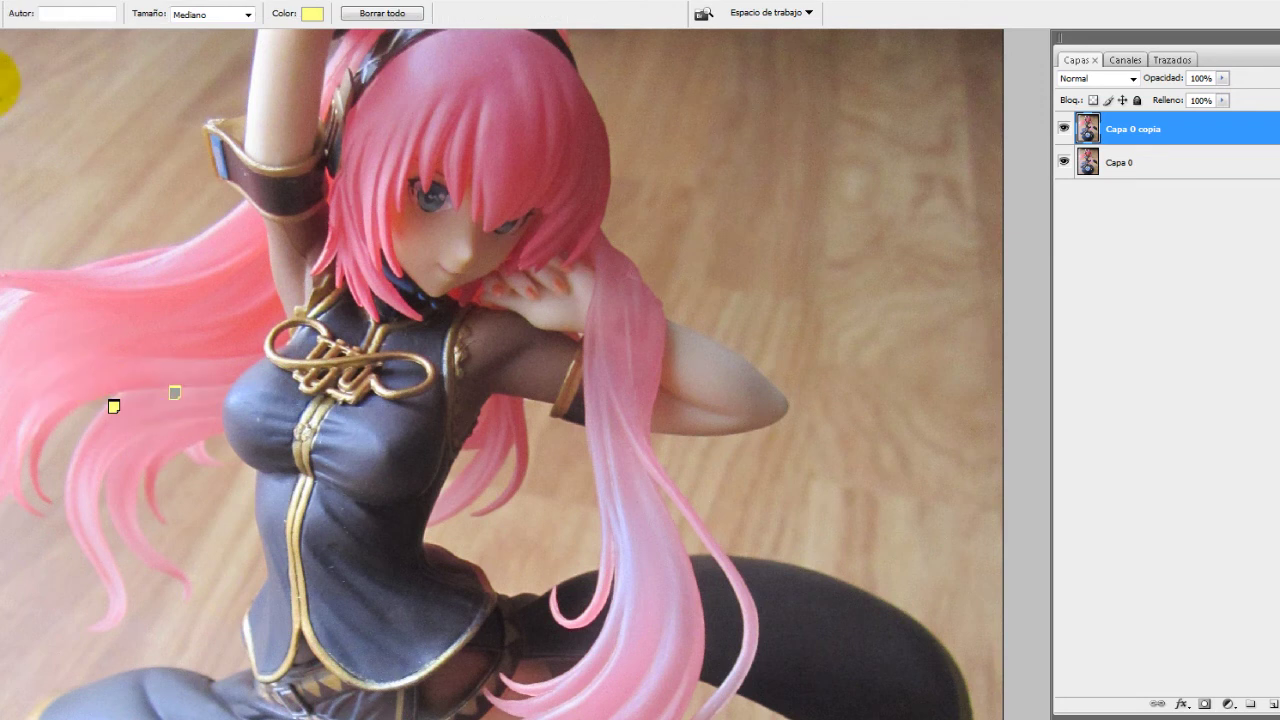
right_click(176, 390)
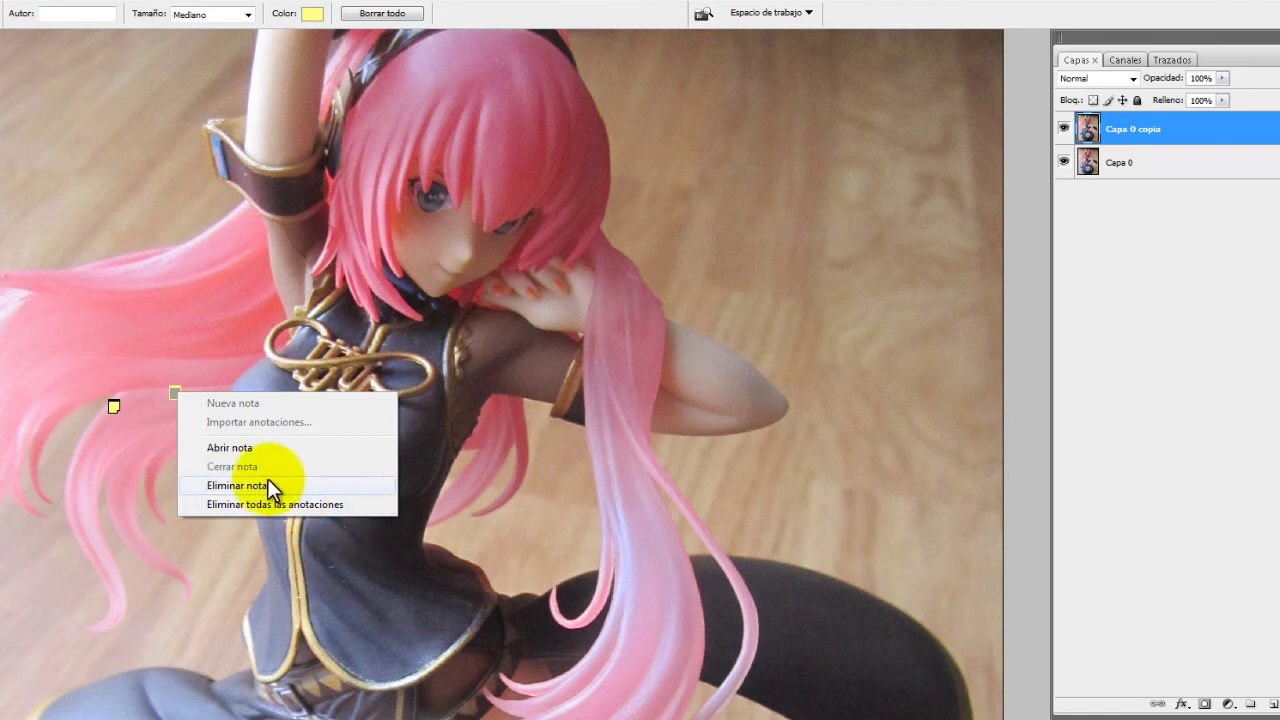
click(236, 485)
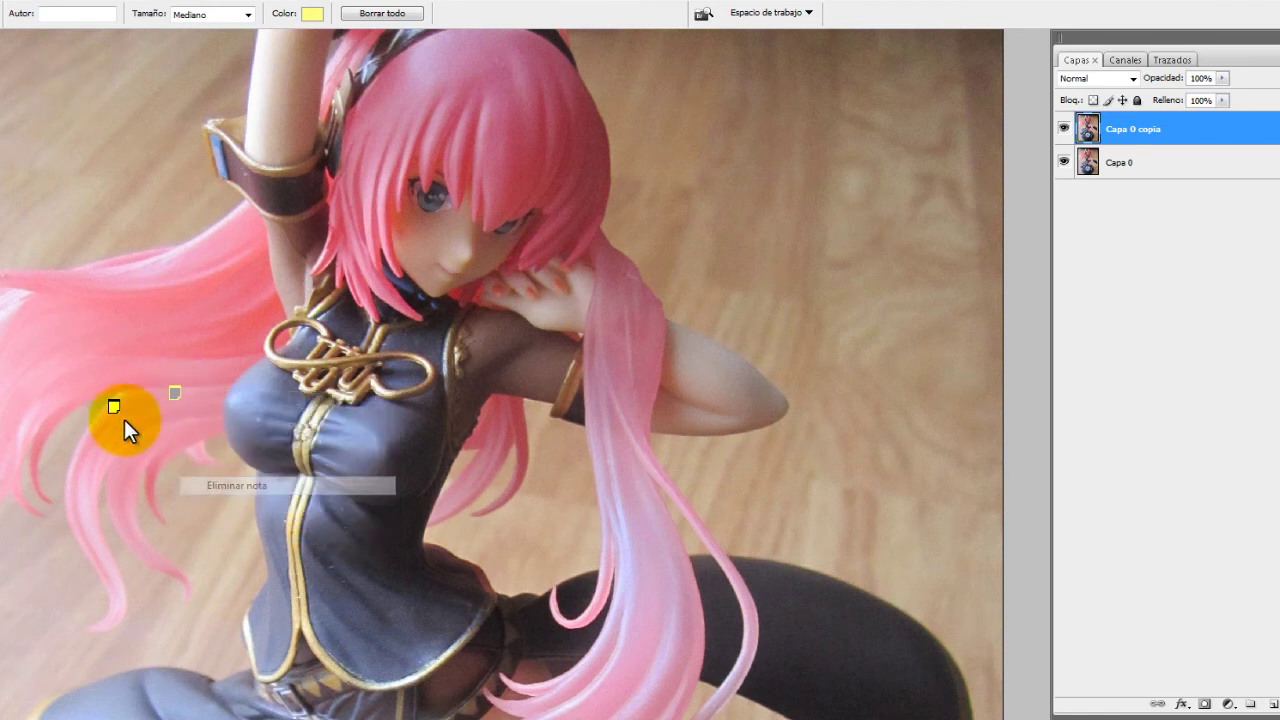
click(612, 273)
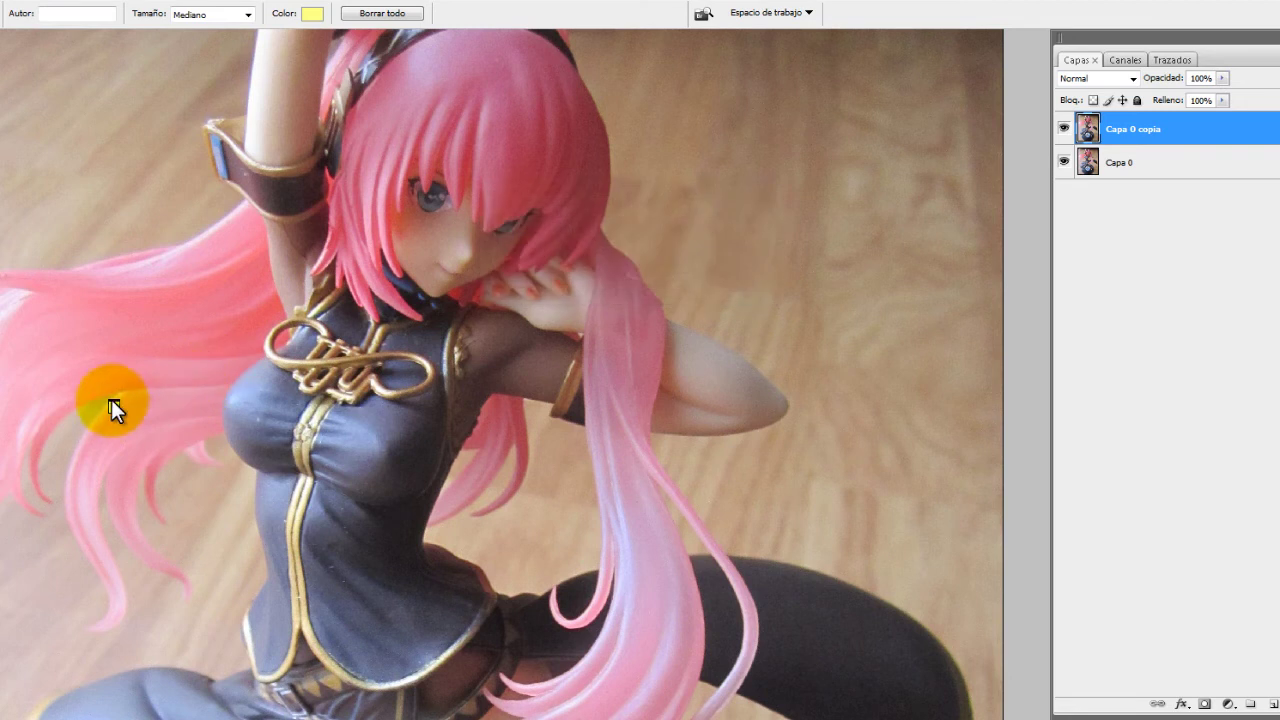
Delete the remaining note with Eliminar nota and confirm
right_click(113, 404)
click(185, 492)
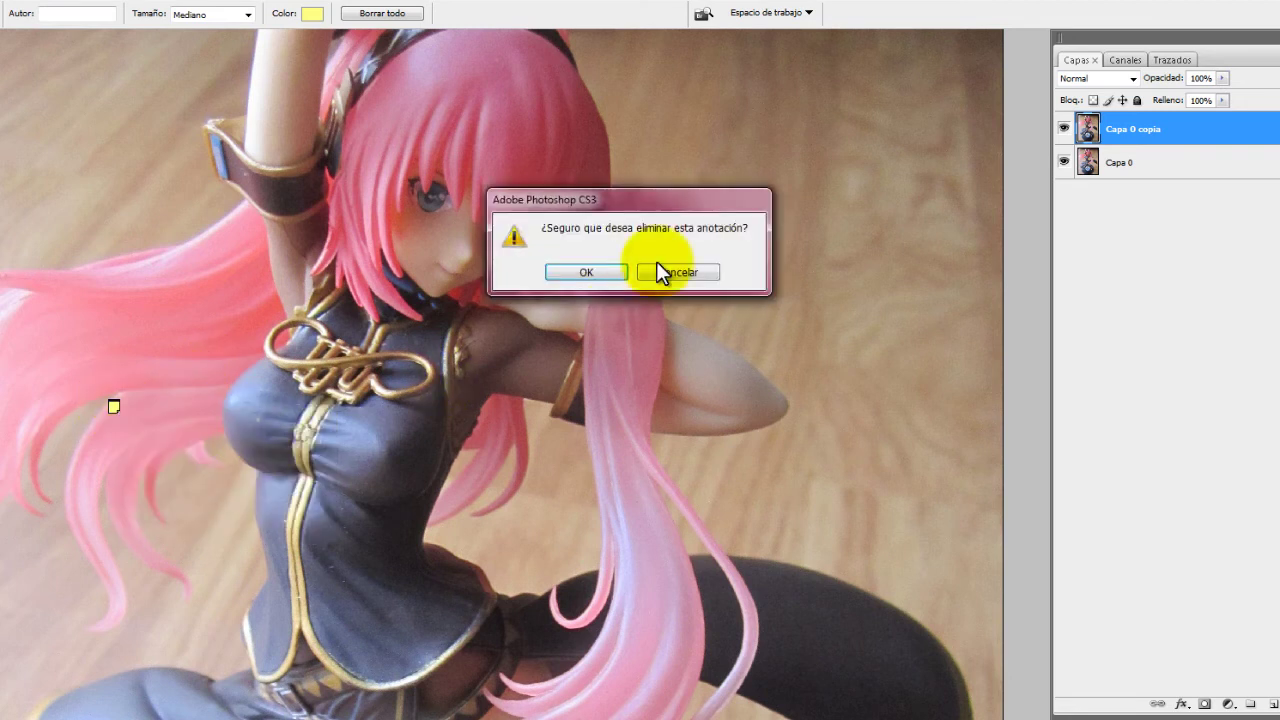
key(Return)
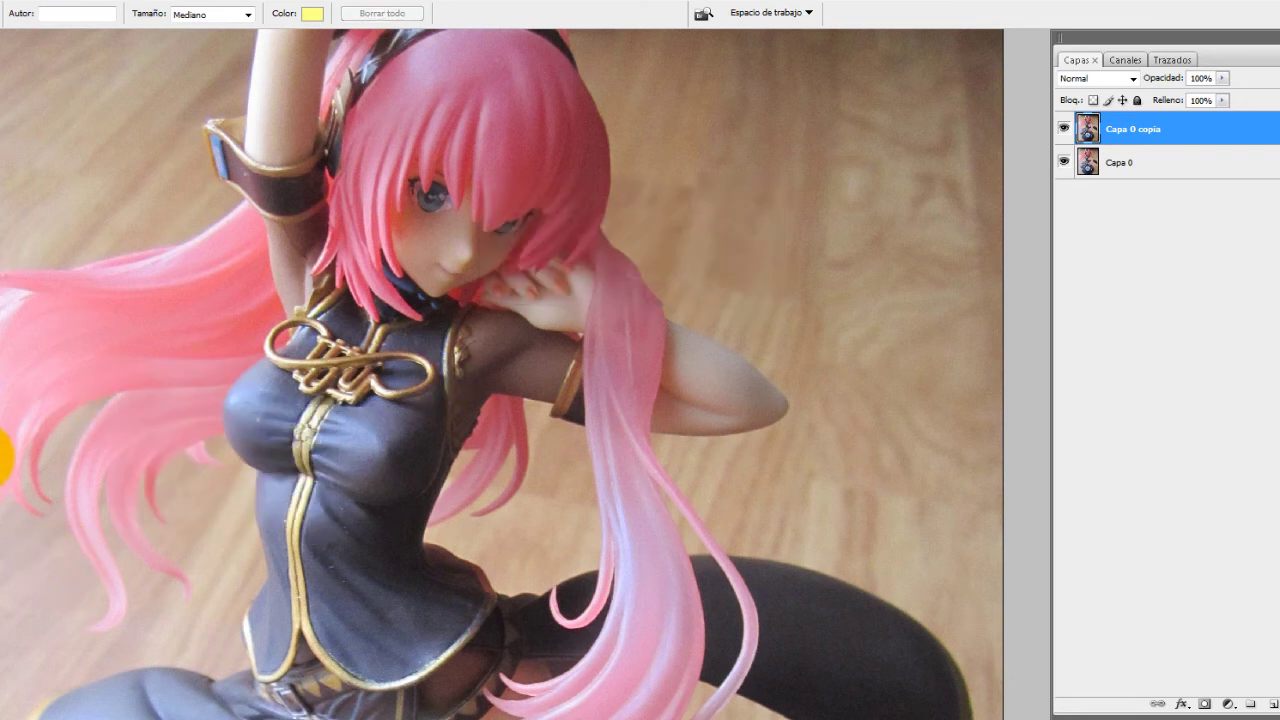
key(i)
scroll(363, 437, up, 2)
scroll(390, 471, up, 2)
scroll(380, 471, up, 2)
drag(333, 413, 878, 391)
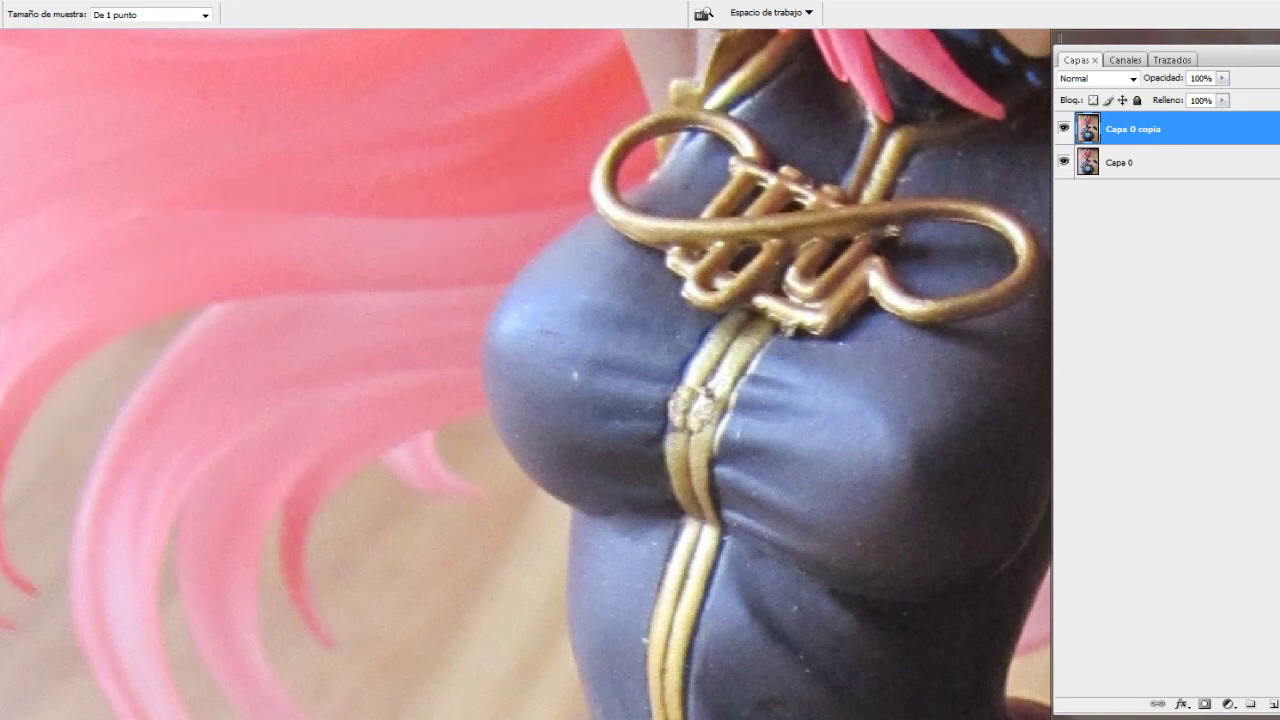
key(h)
mouse_move(366, 349)
mouse_down()
mouse_move(509, 306)
mouse_move(554, 326)
mouse_move(452, 264)
mouse_up()
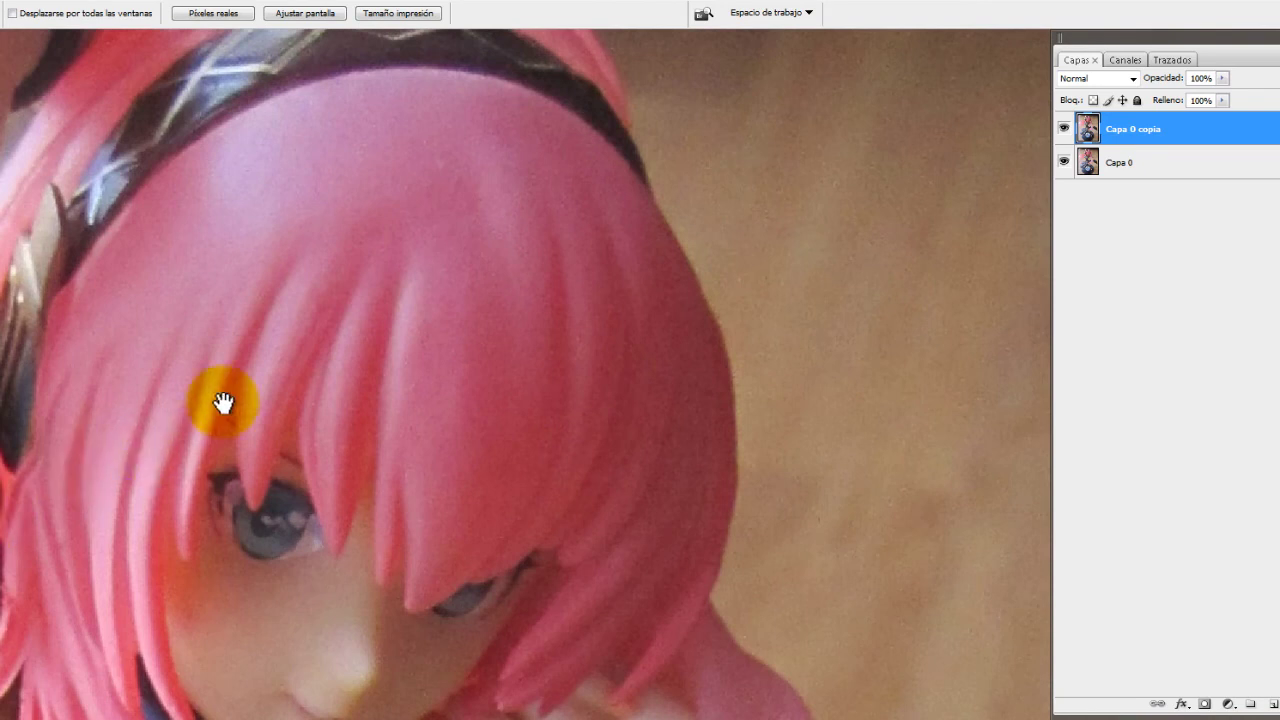
drag(223, 380, 443, 249)
drag(230, 650, 194, 371)
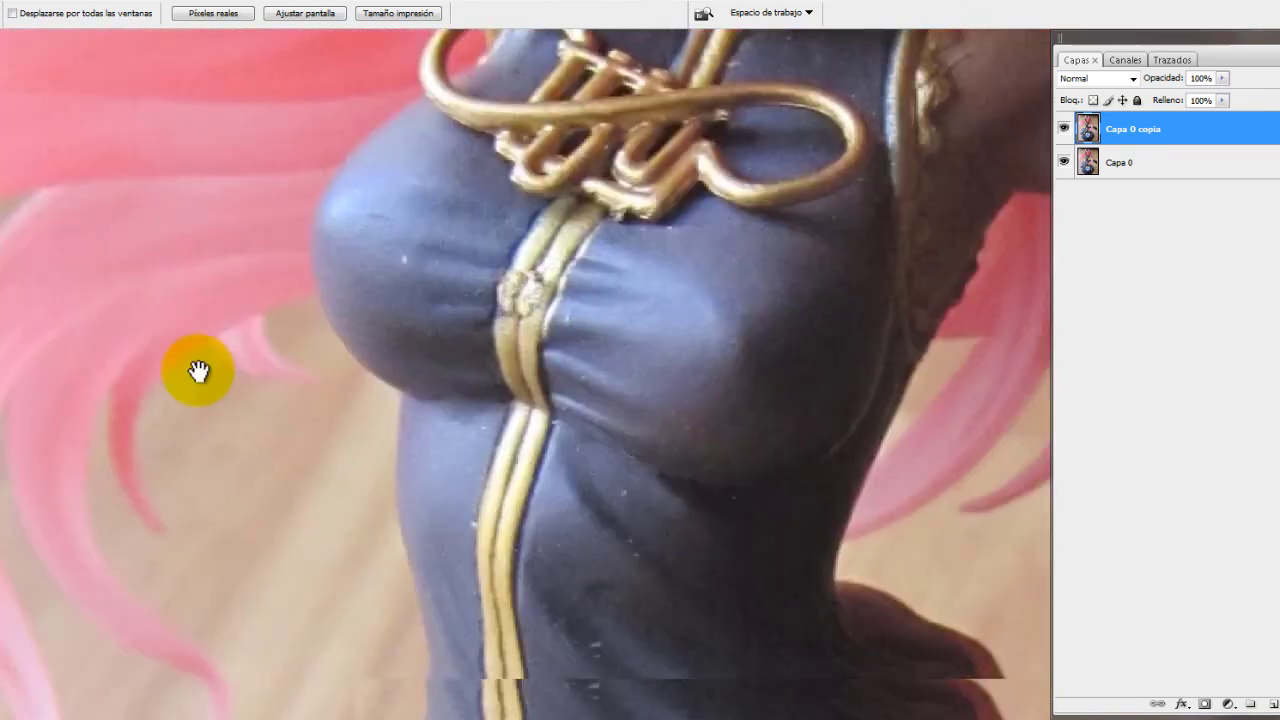
key(z)
click(543, 457)
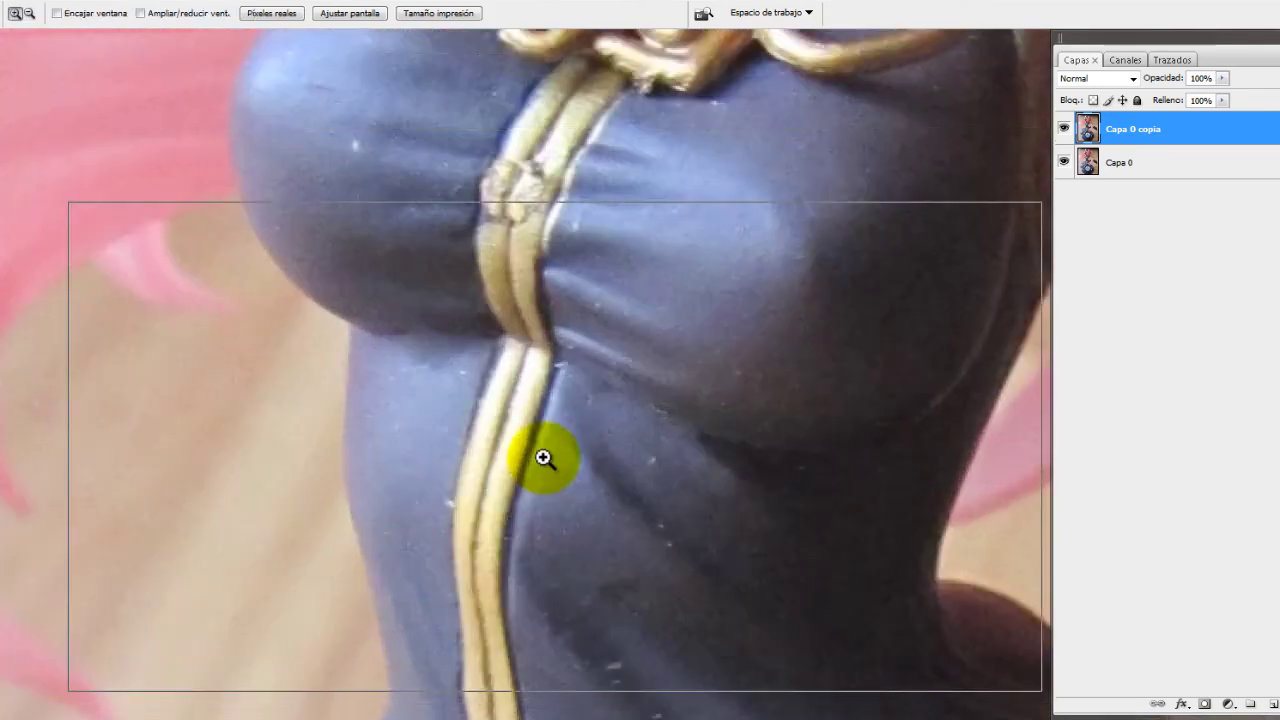
alt+click(543, 457)
click(543, 457)
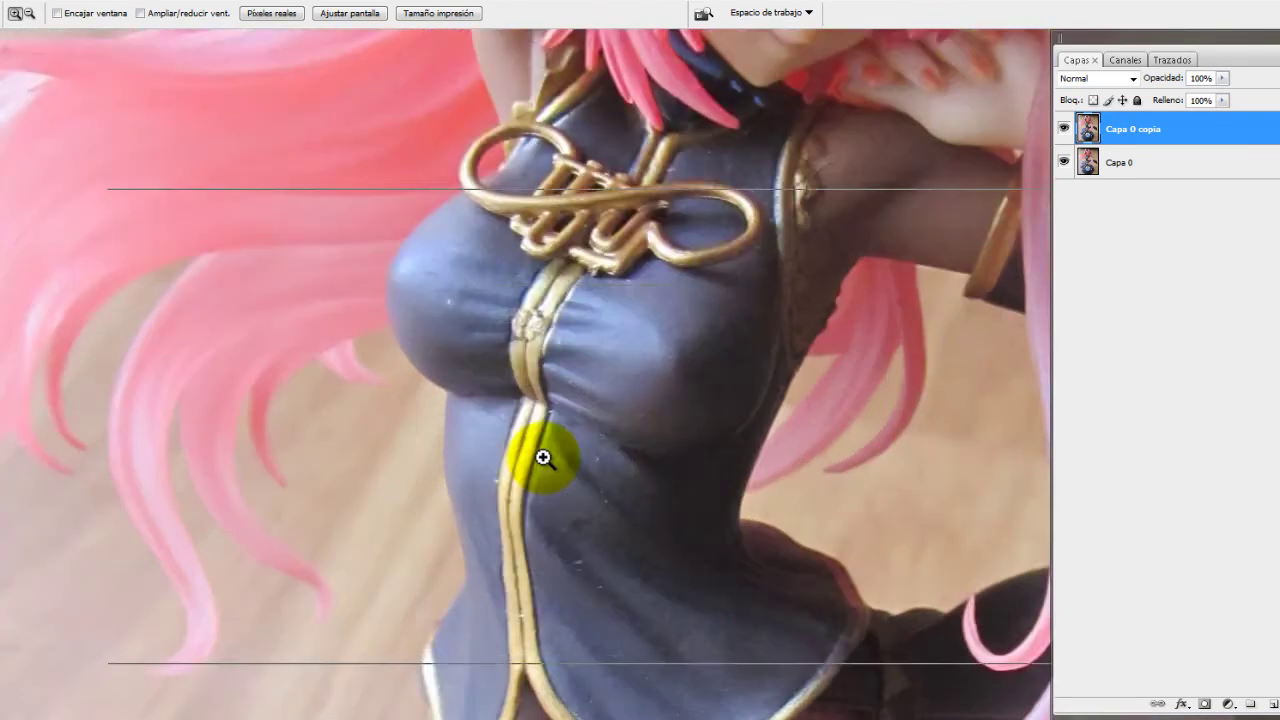
alt+click(543, 457)
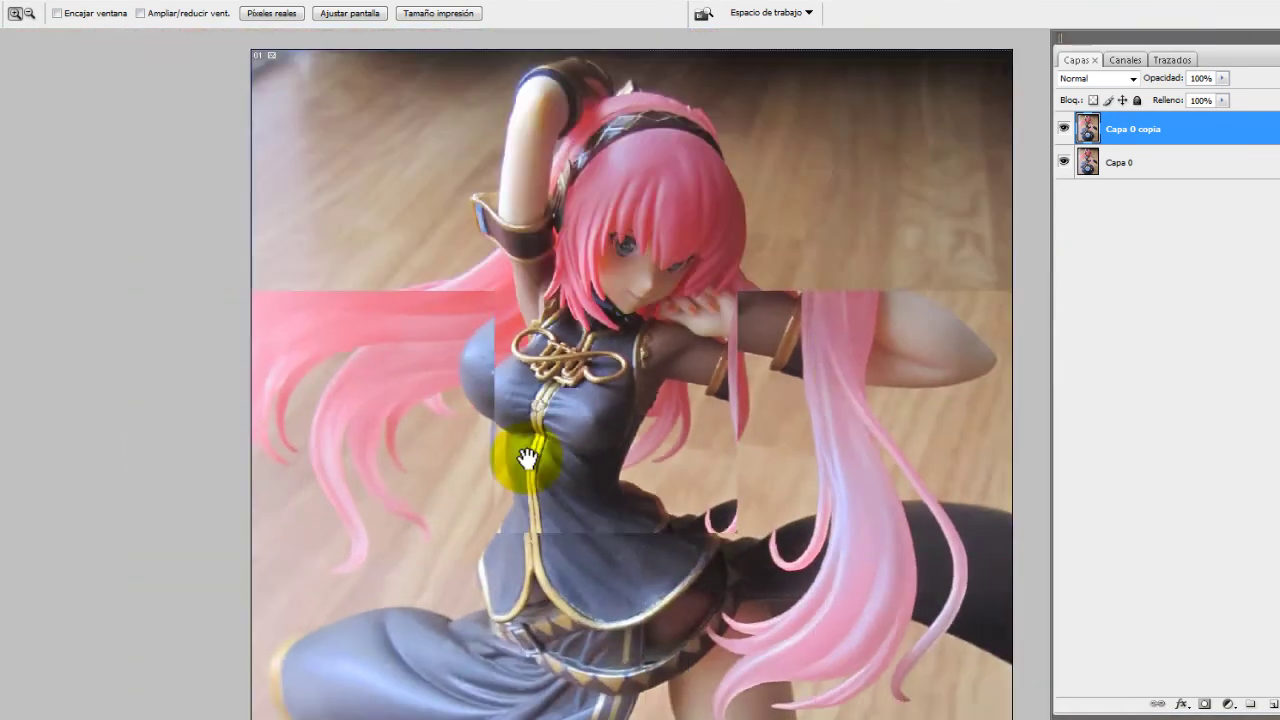
key(v)
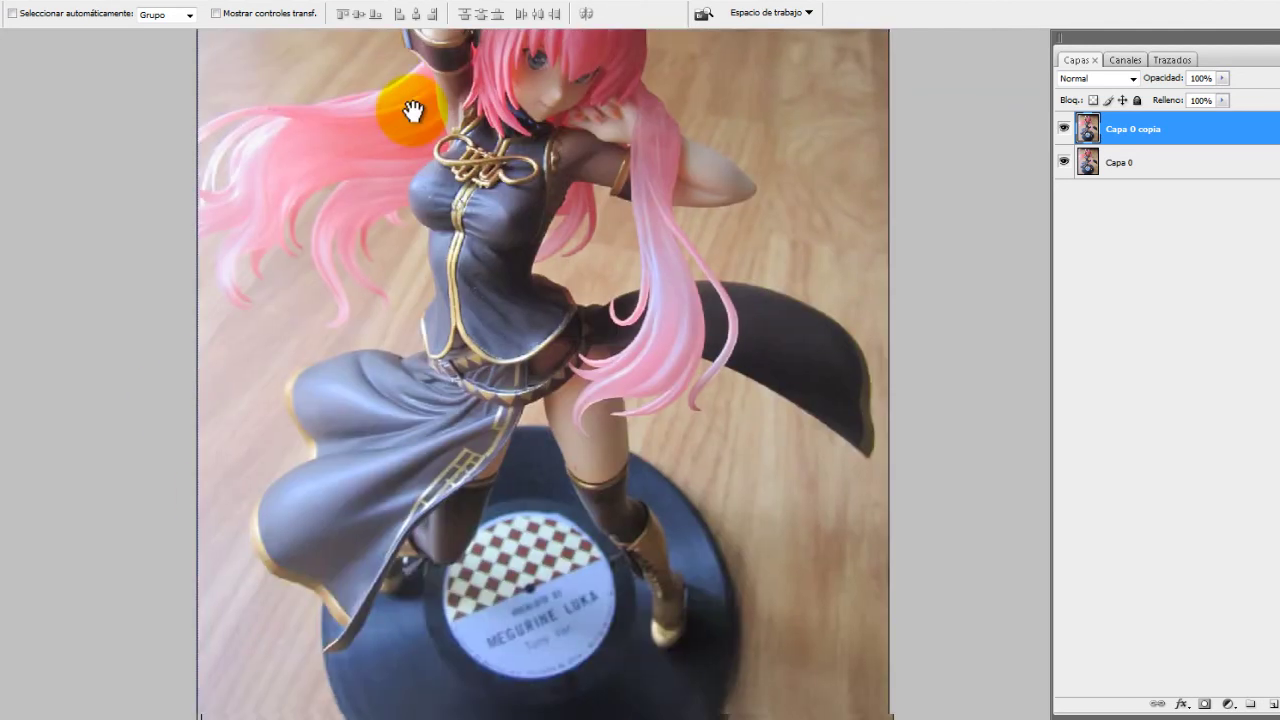
Set the Brush to 100% opacity, paint a test stroke on Capa 0 copia's mask, and undo it
drag(414, 109, 391, 288)
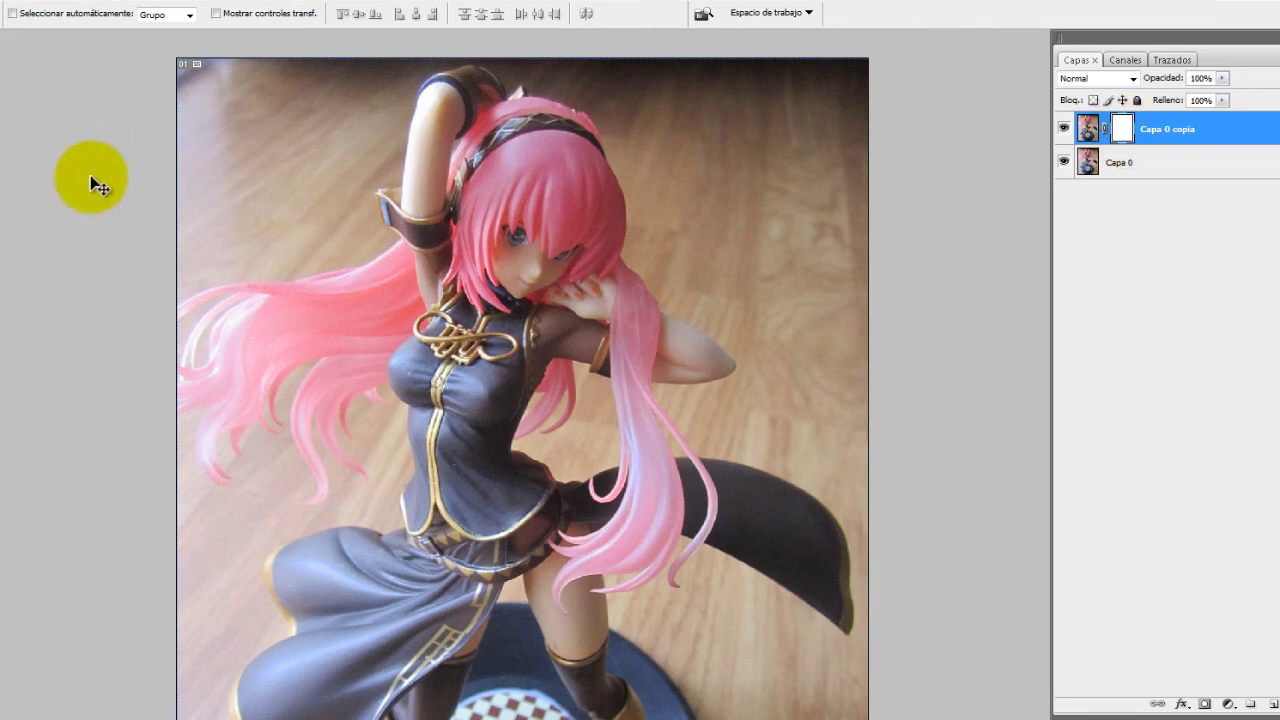
key(b)
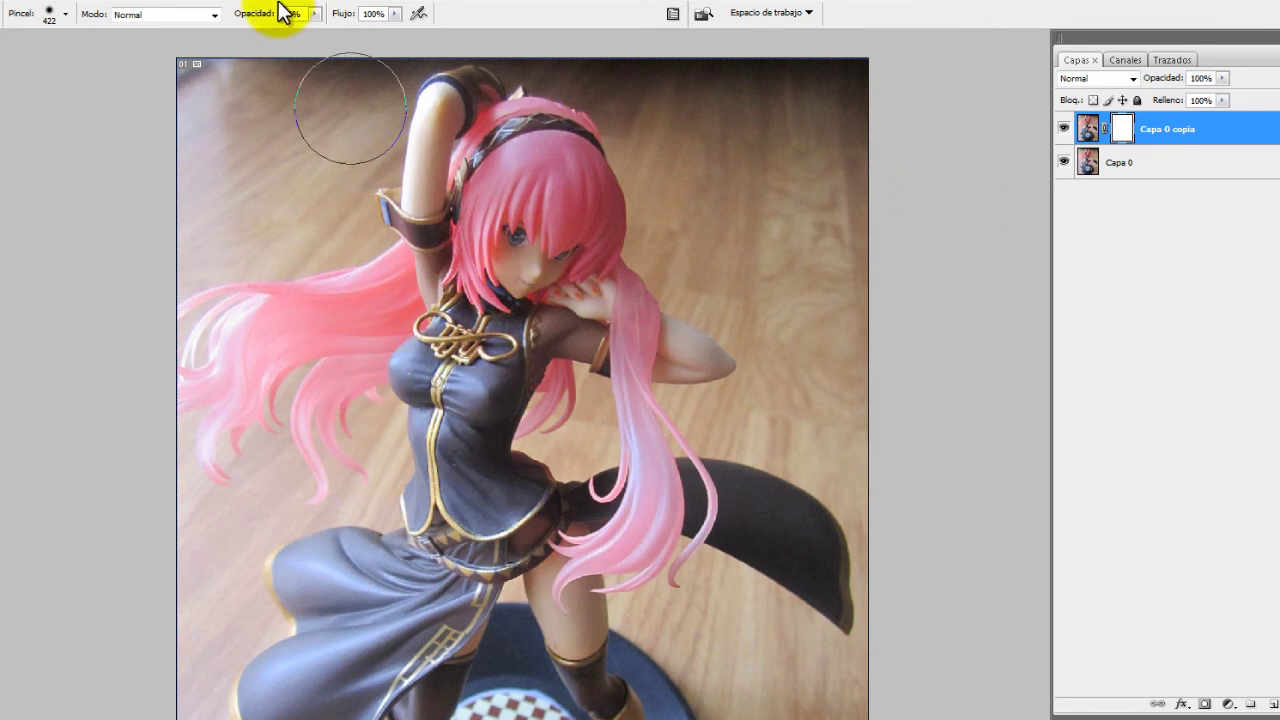
drag(256, 17, 737, 47)
drag(544, 202, 515, 262)
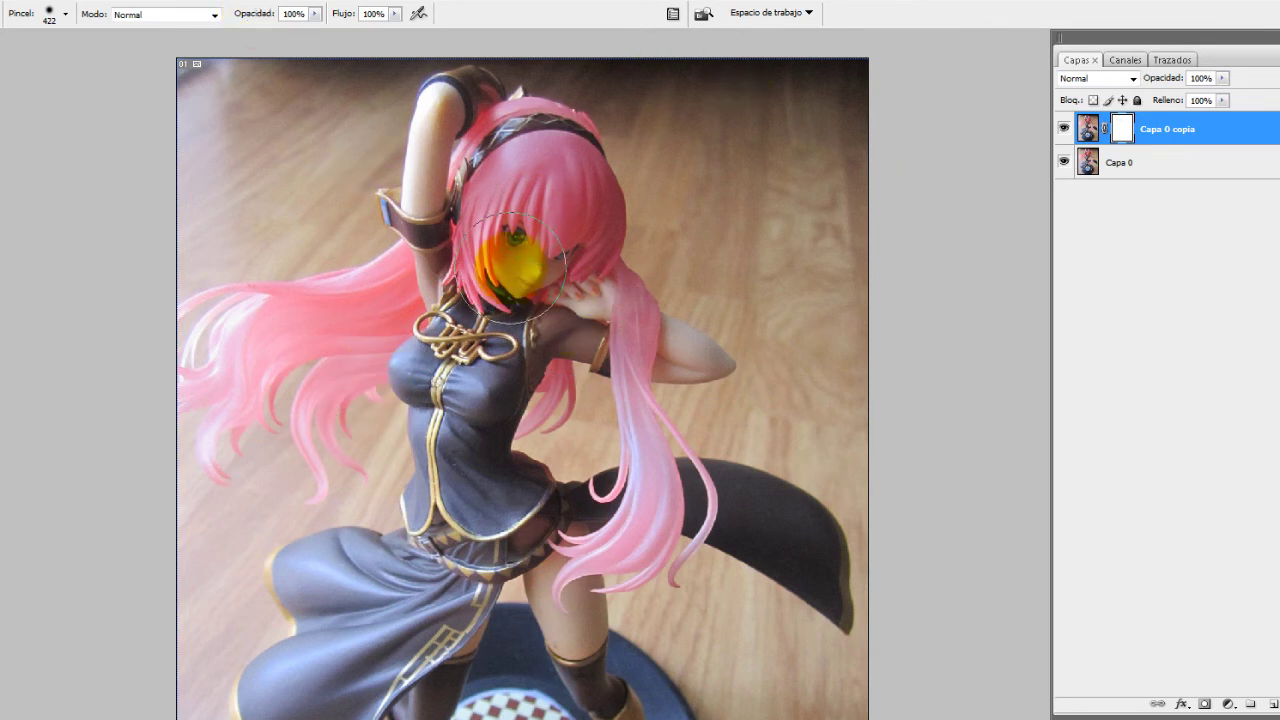
key(ctrl+z)
click(600, 263)
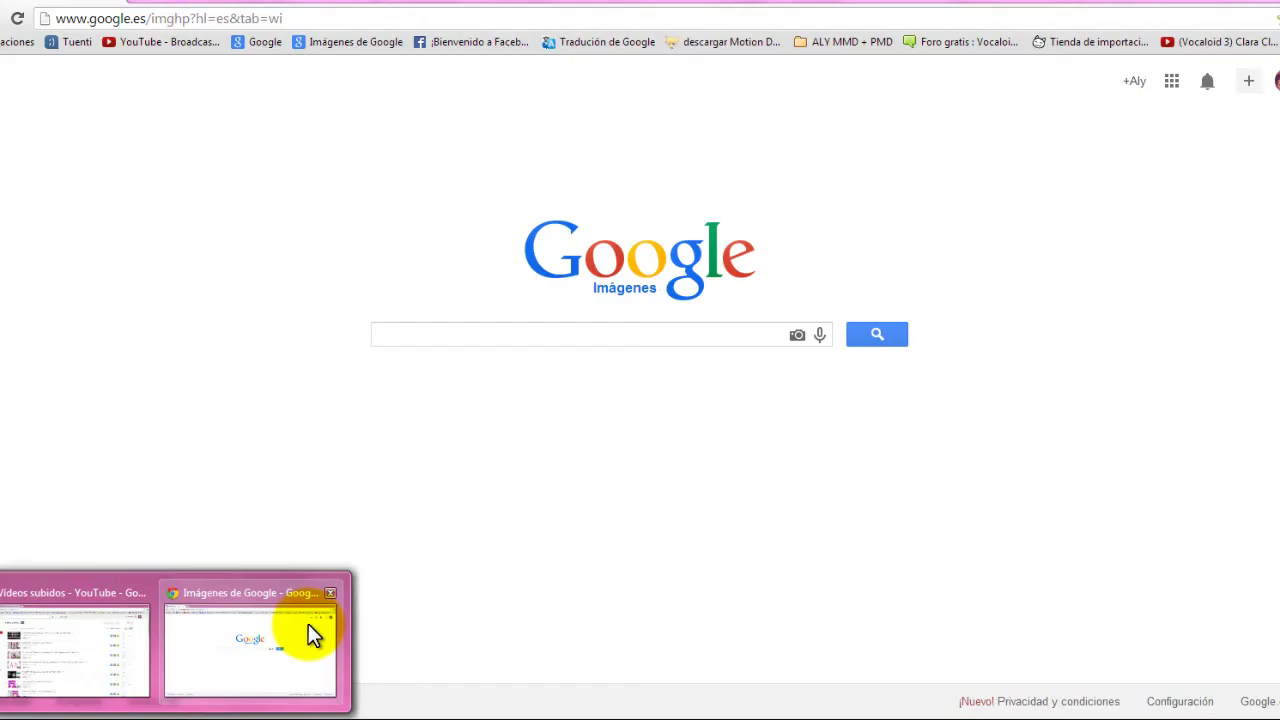
Search Google Images for 'photoshop fondos', open the blue texture preview and copy the image
click(308, 623)
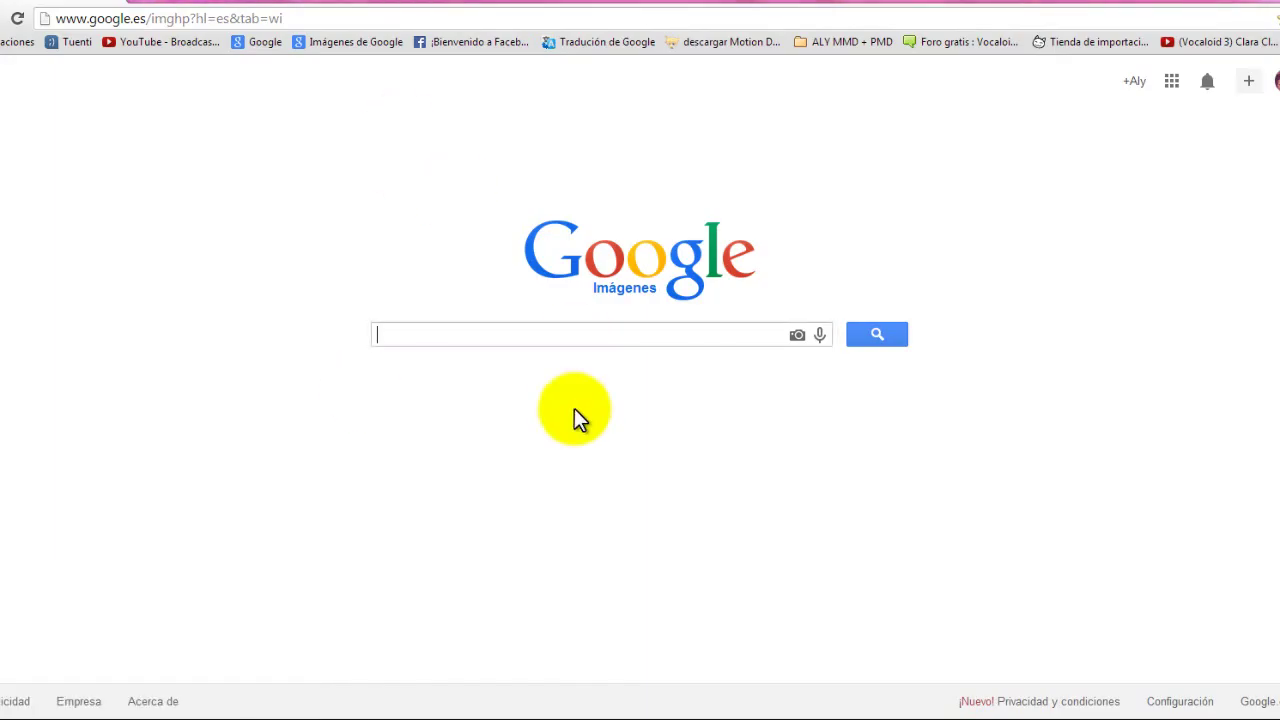
text(photosho)
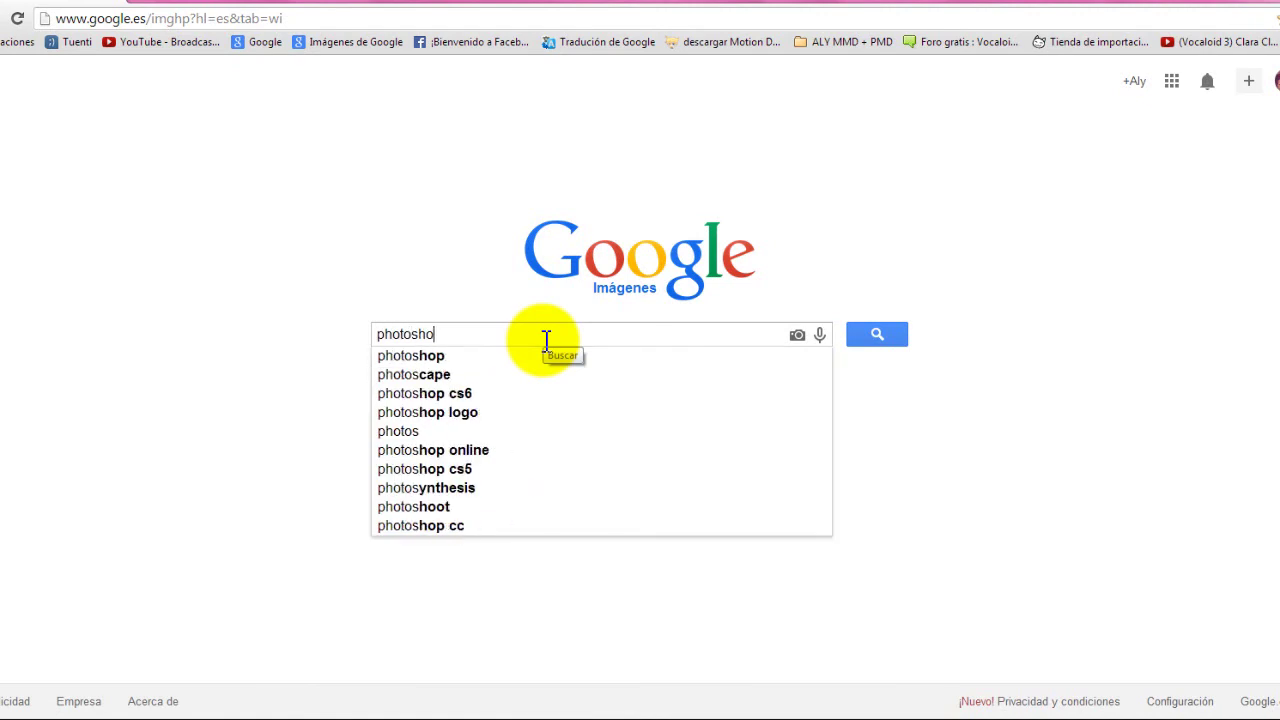
text(p fondos)
key(Return)
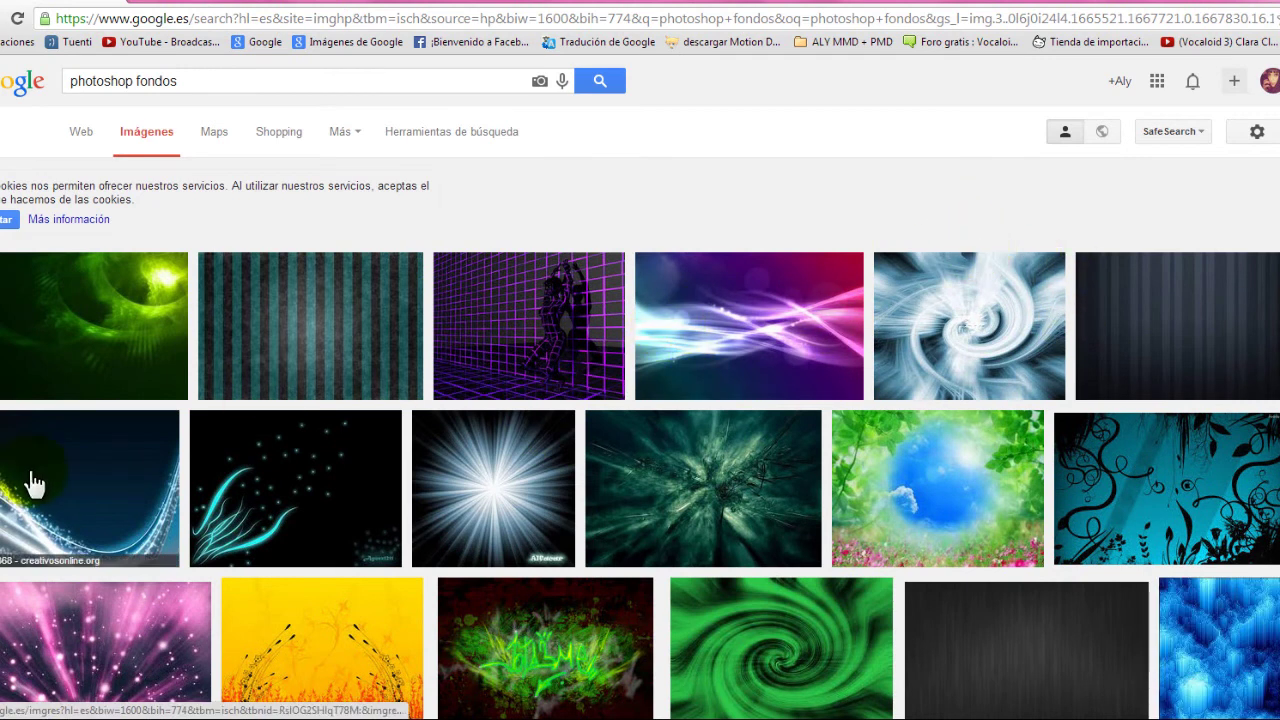
scroll(914, 531, down, 3)
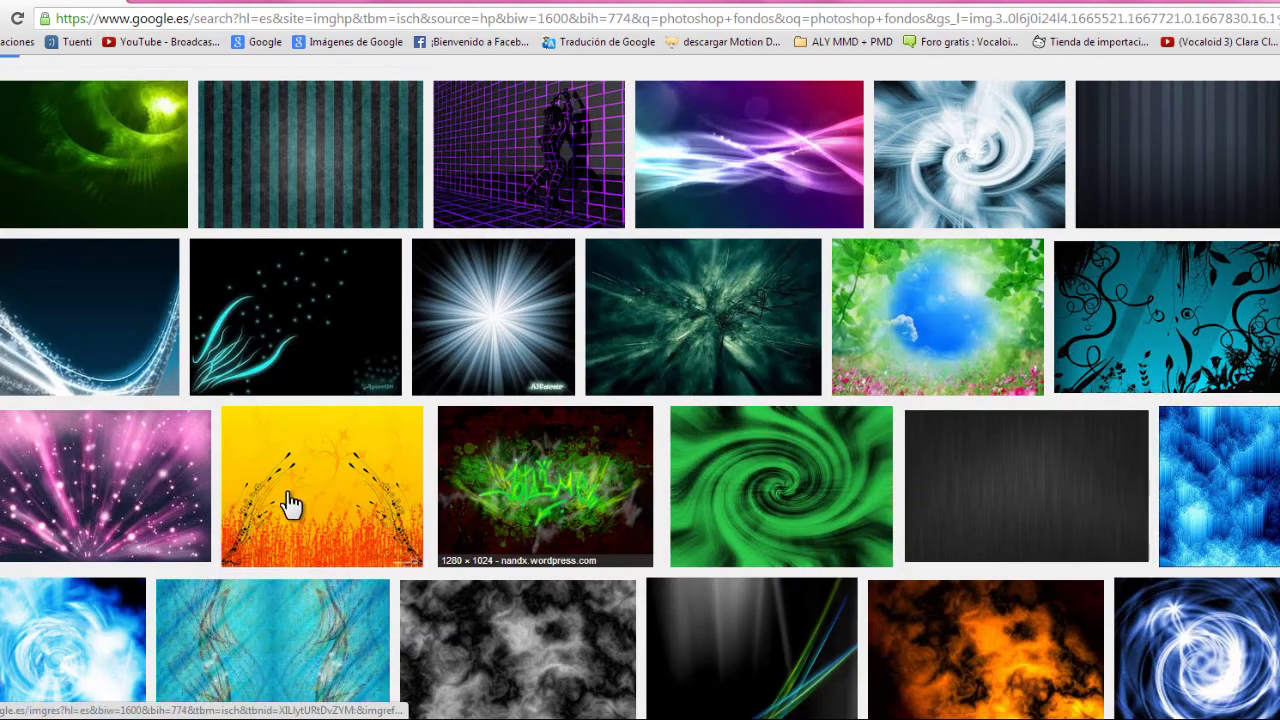
scroll(330, 565, down, 4)
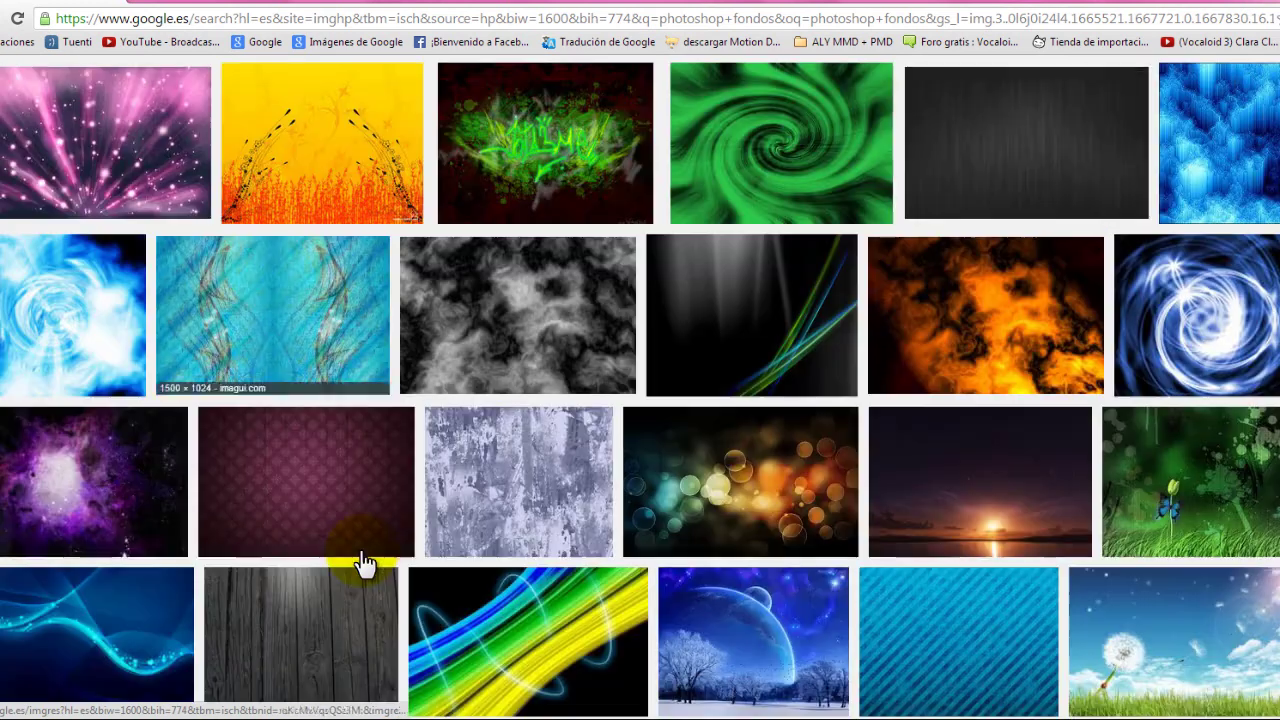
click(279, 334)
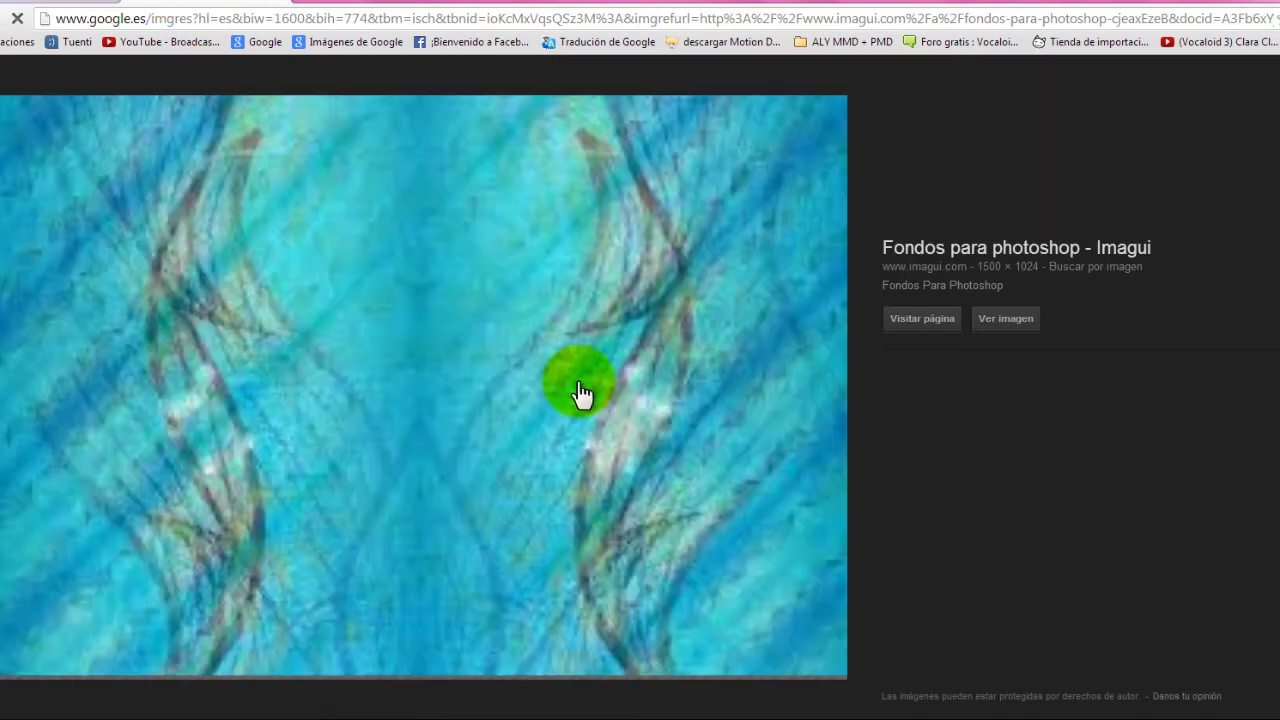
right_click(488, 376)
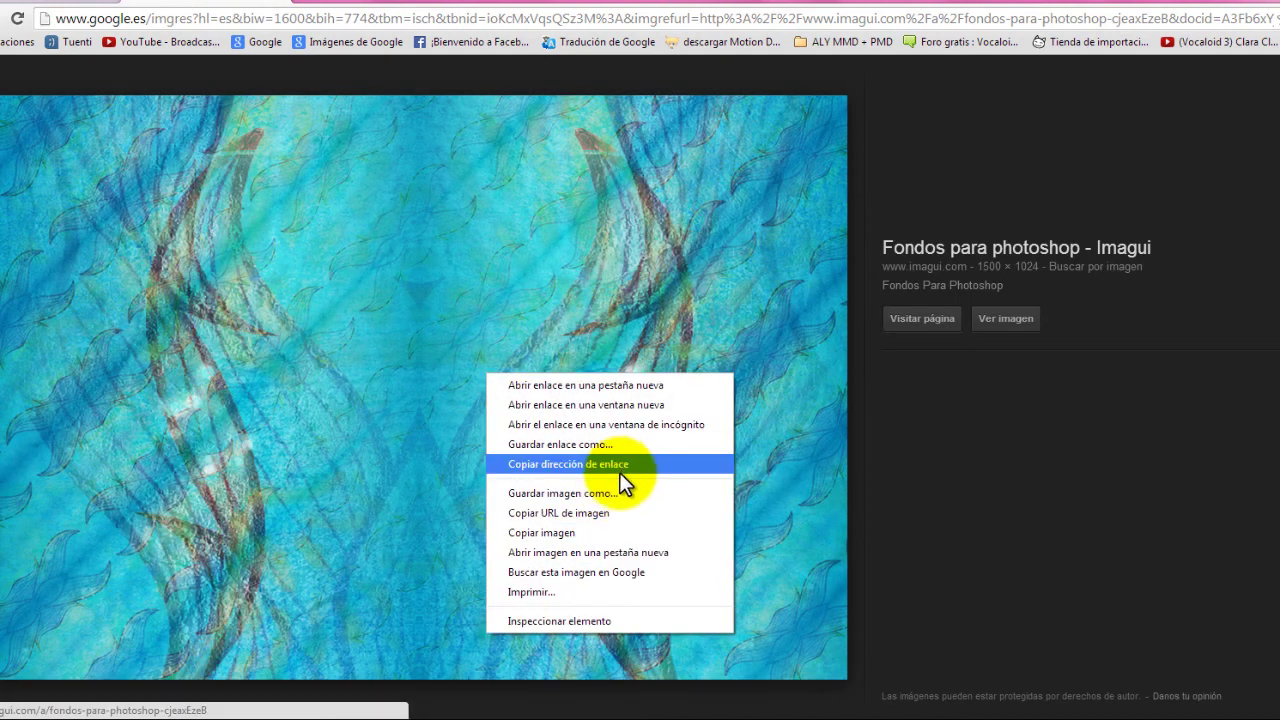
click(584, 532)
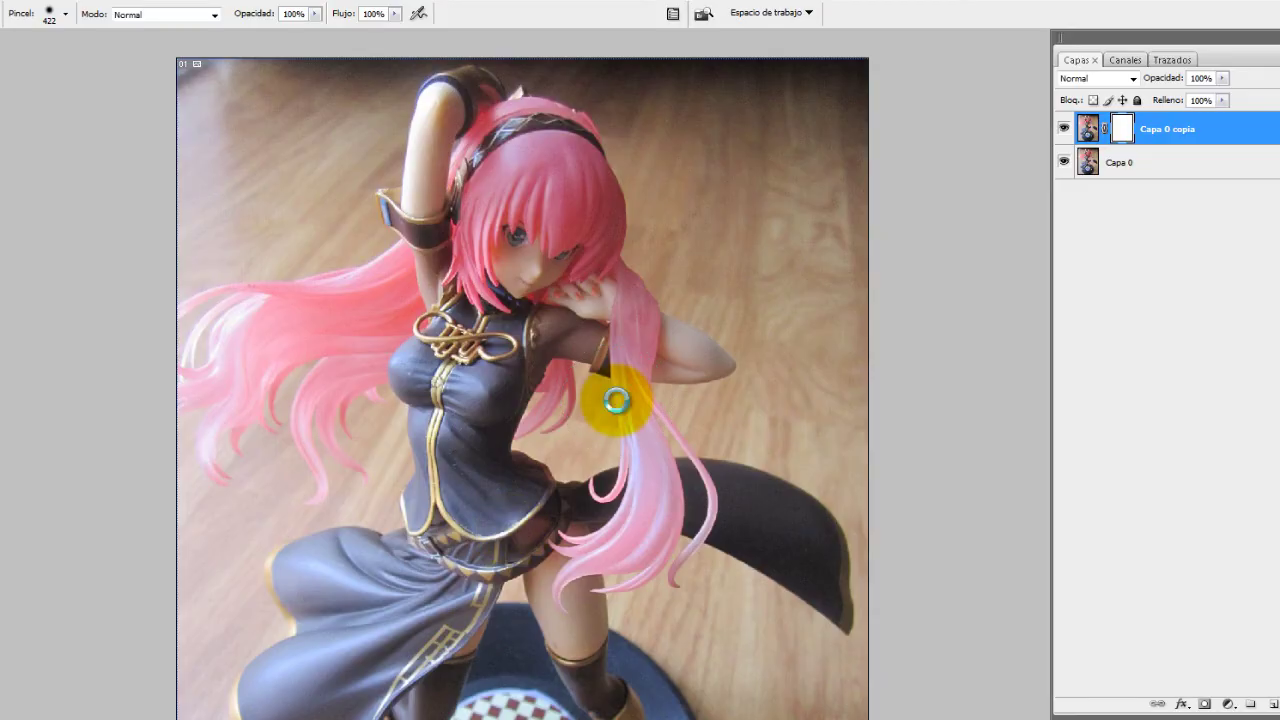
Paste the blue texture as a new layer and scale it to cover the whole photo
key(ctrl+v)
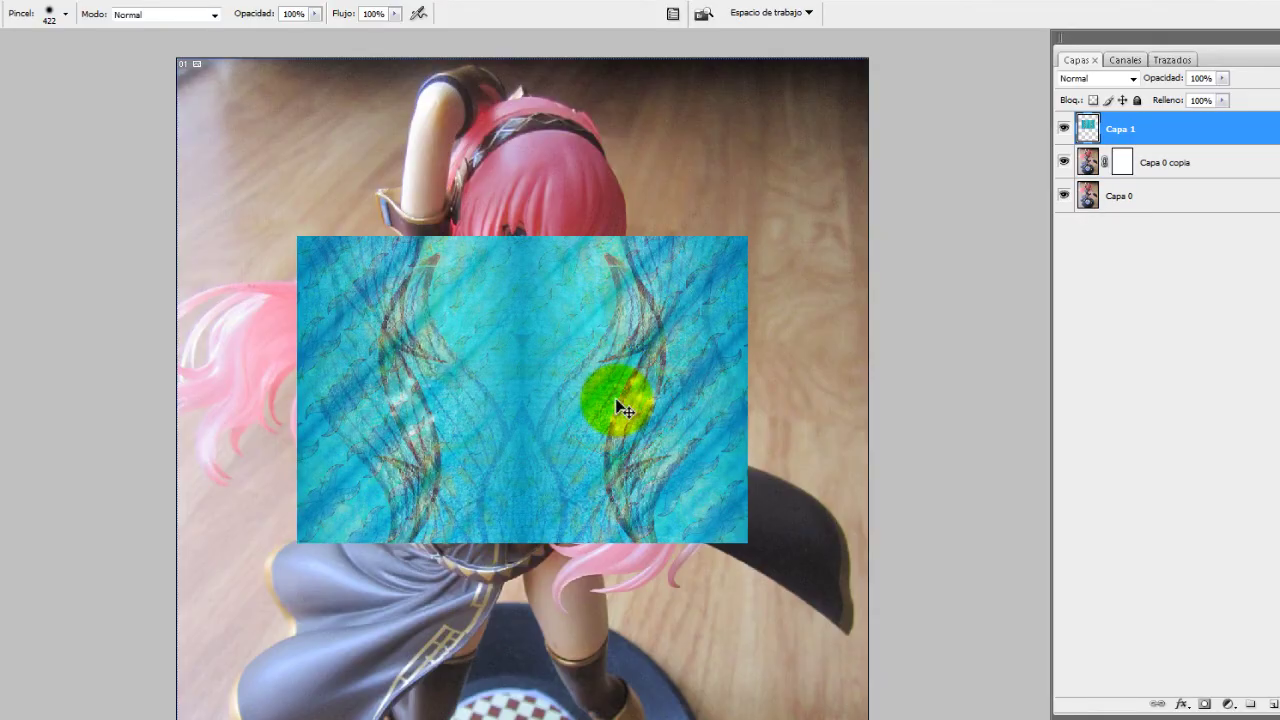
key(ctrl+t)
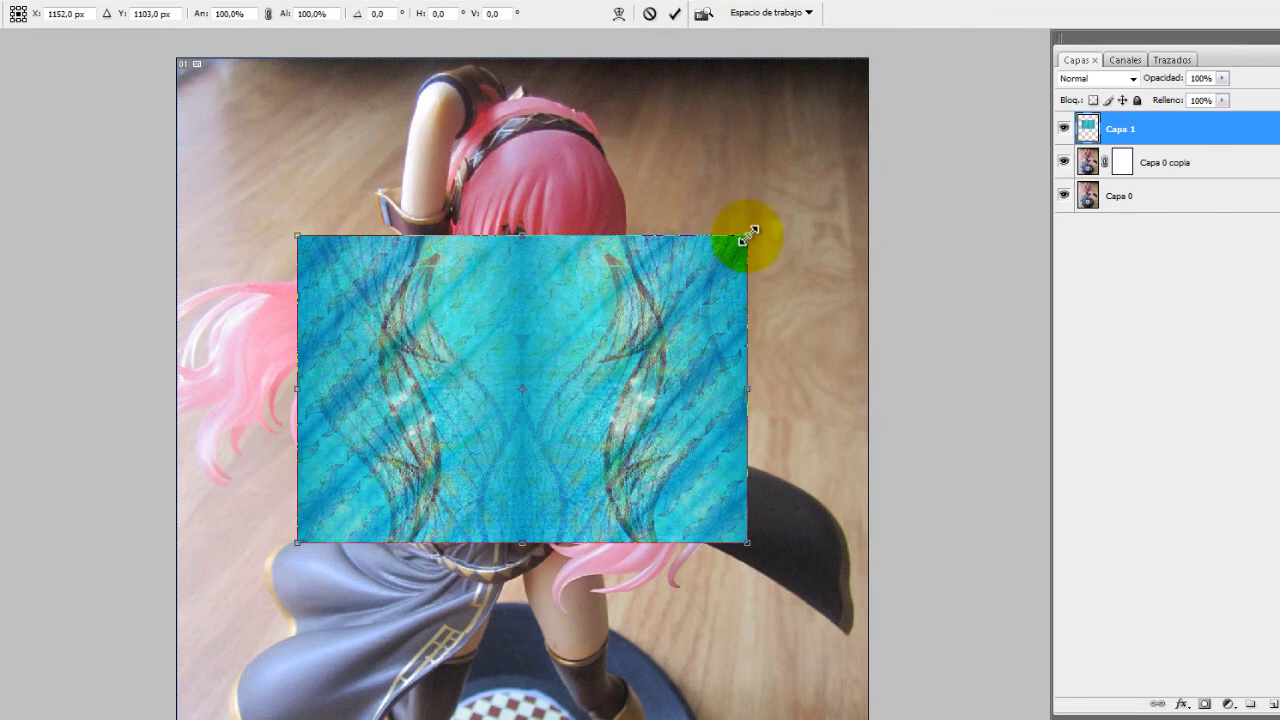
drag(748, 236, 817, 378)
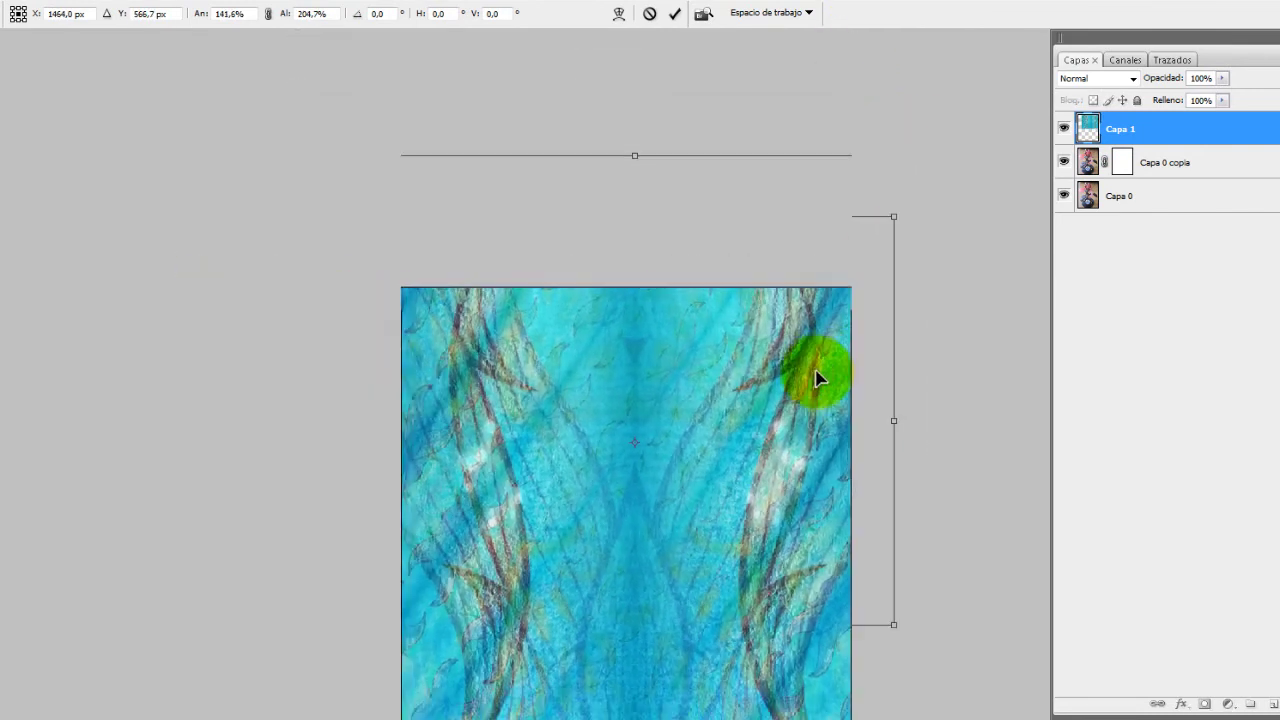
drag(592, 261, 540, 318)
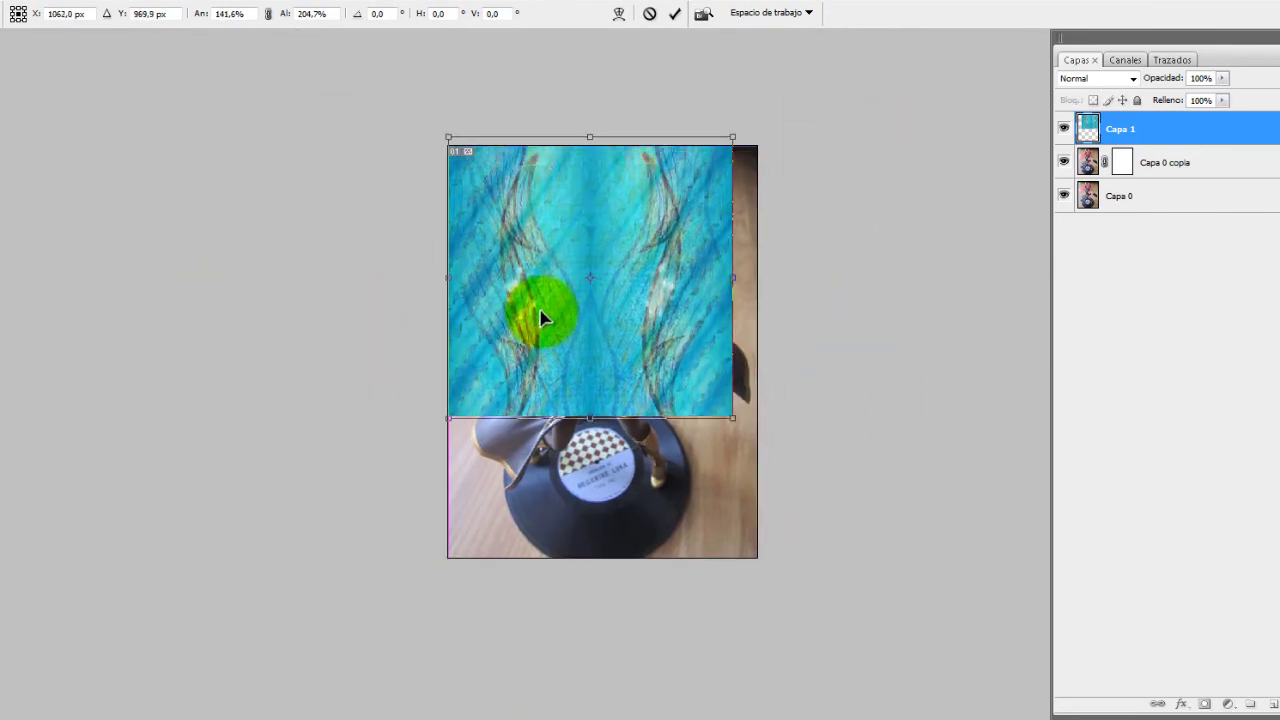
drag(733, 418, 760, 561)
scroll(603, 354, up, 1)
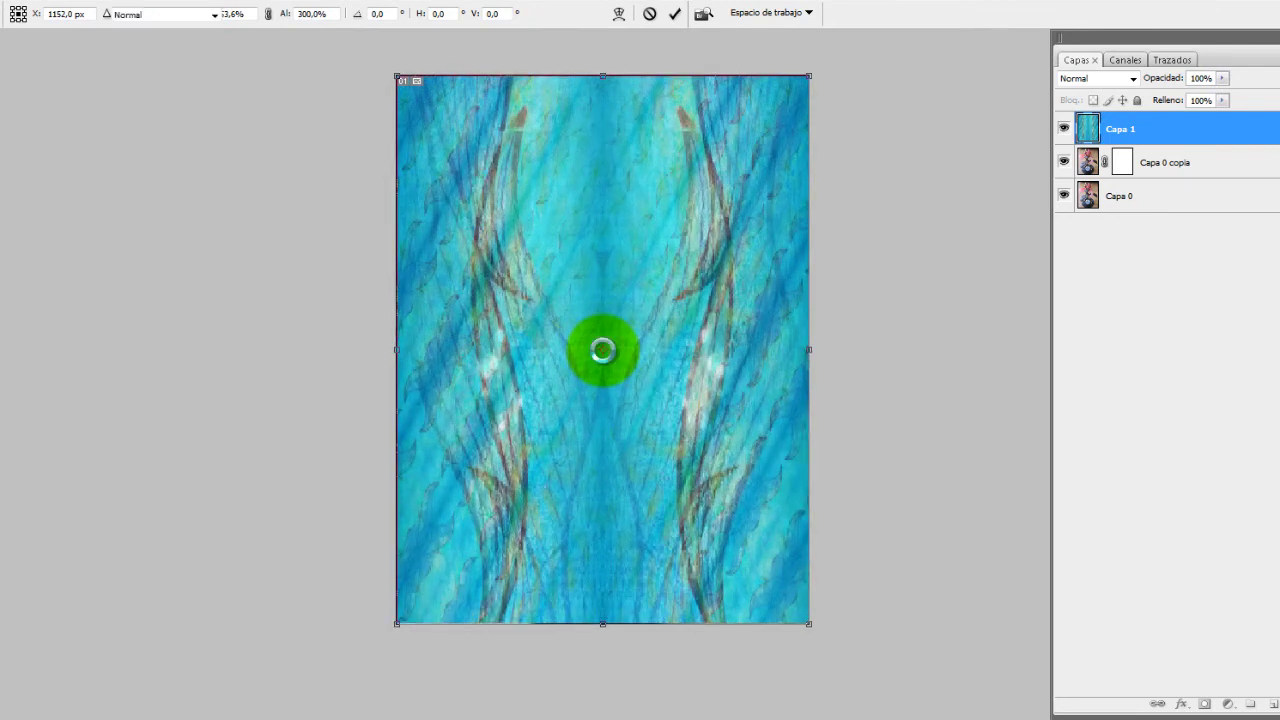
key(Return)
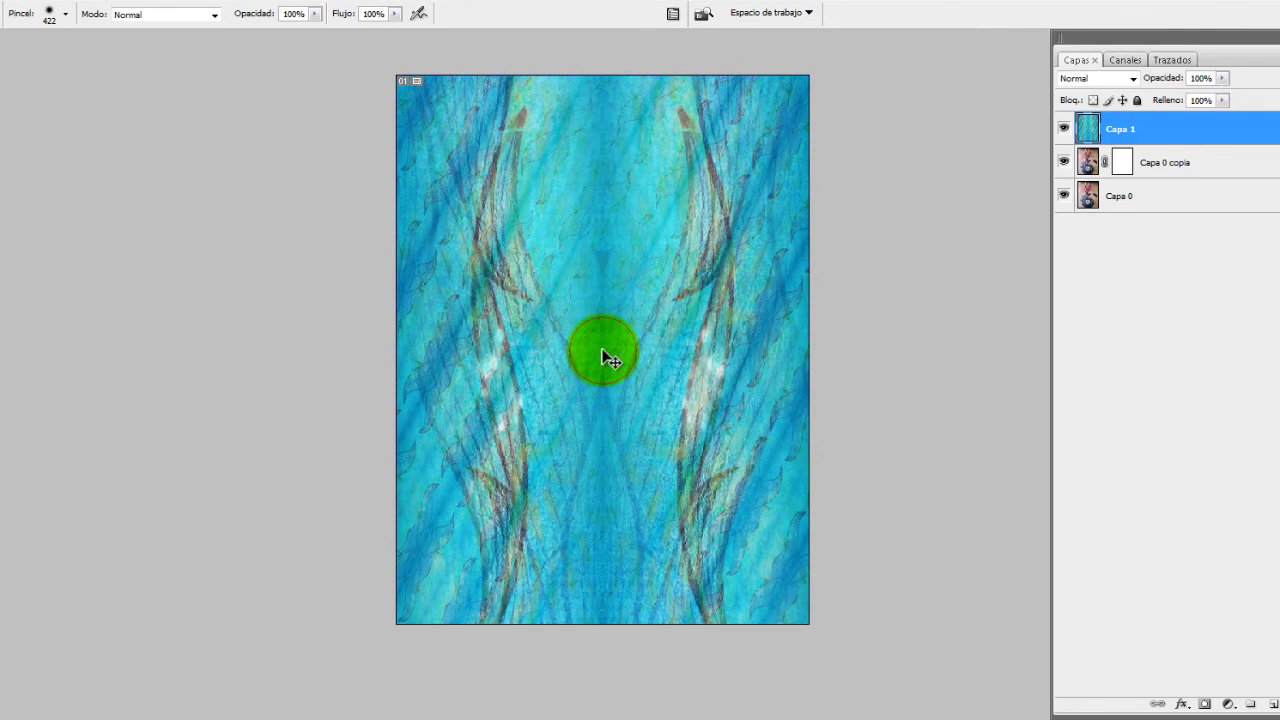
Move the layer mask from Capa 0 copia onto Capa 1
scroll(603, 349, up, 1)
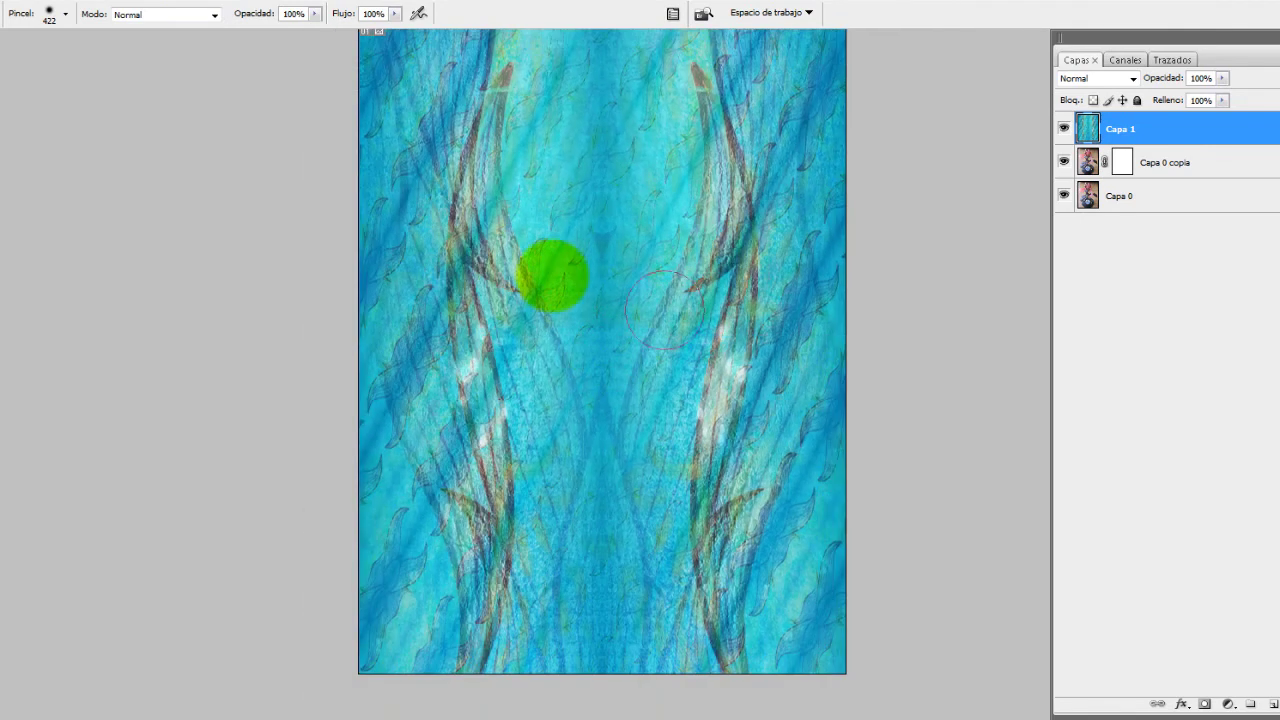
drag(1125, 170, 1124, 126)
mouse_move(574, 180)
mouse_down()
mouse_move(516, 278)
mouse_move(466, 271)
mouse_up()
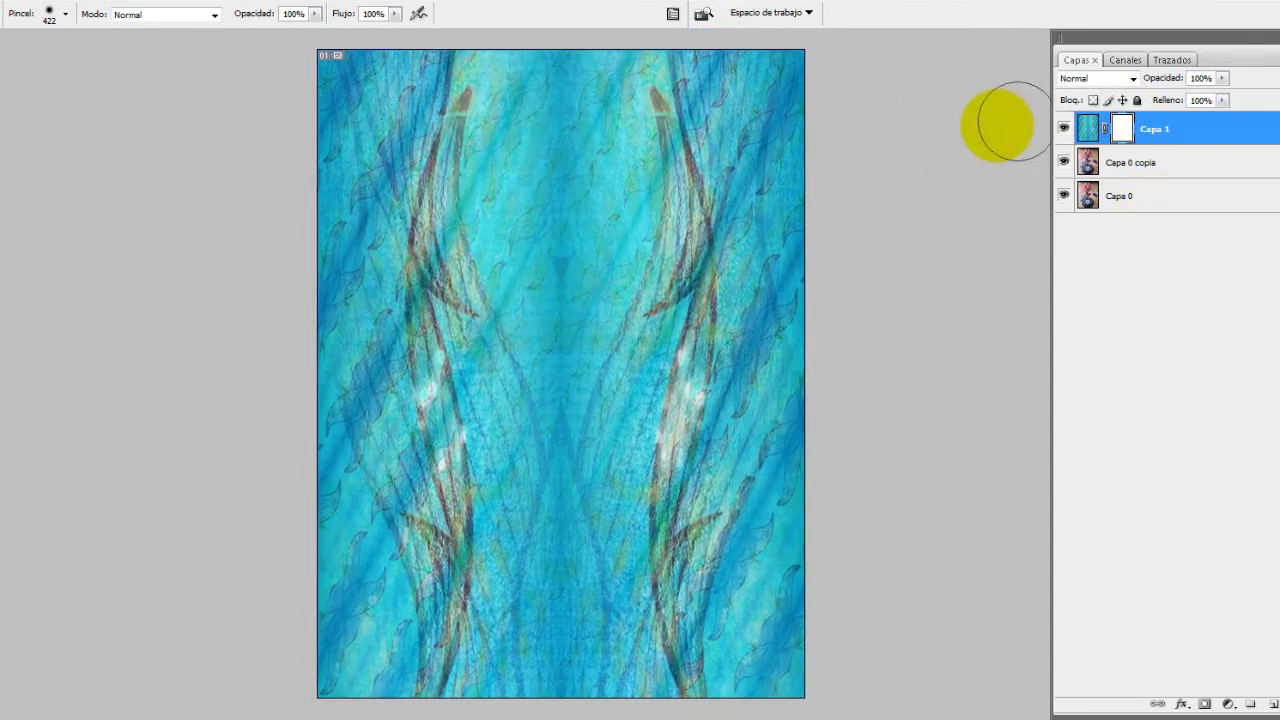
click(1126, 77)
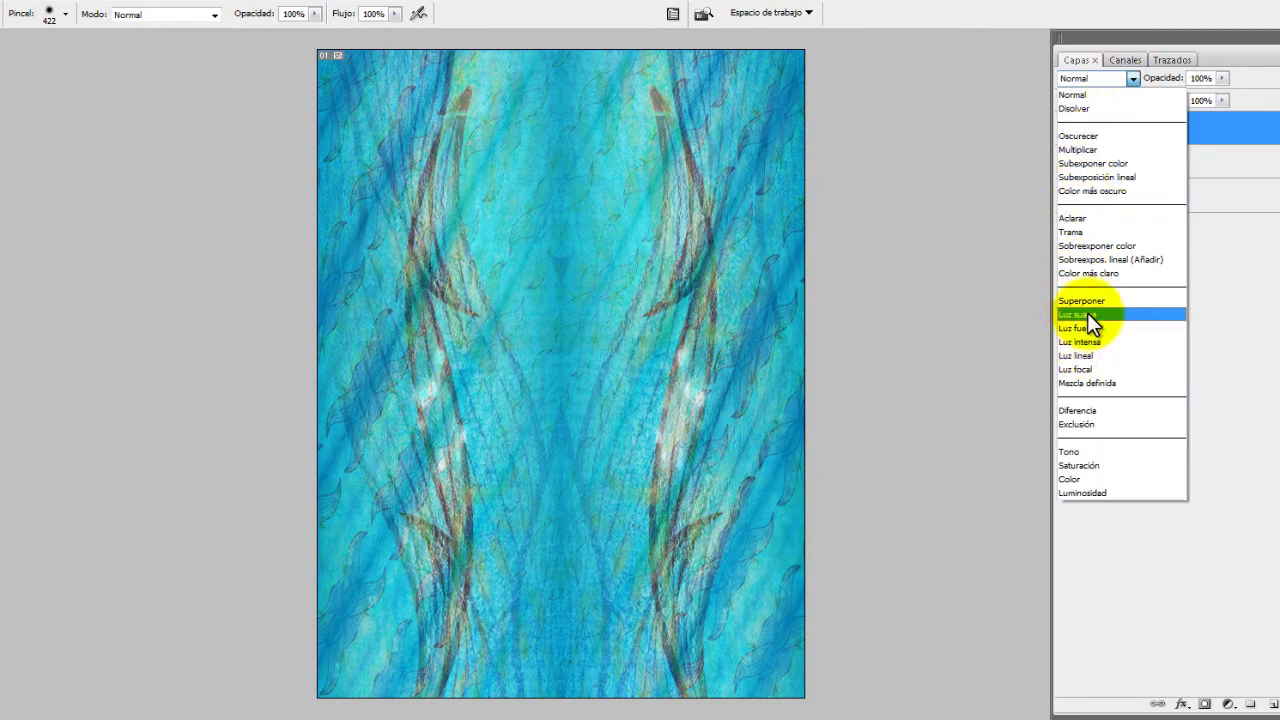
click(1087, 313)
click(1105, 78)
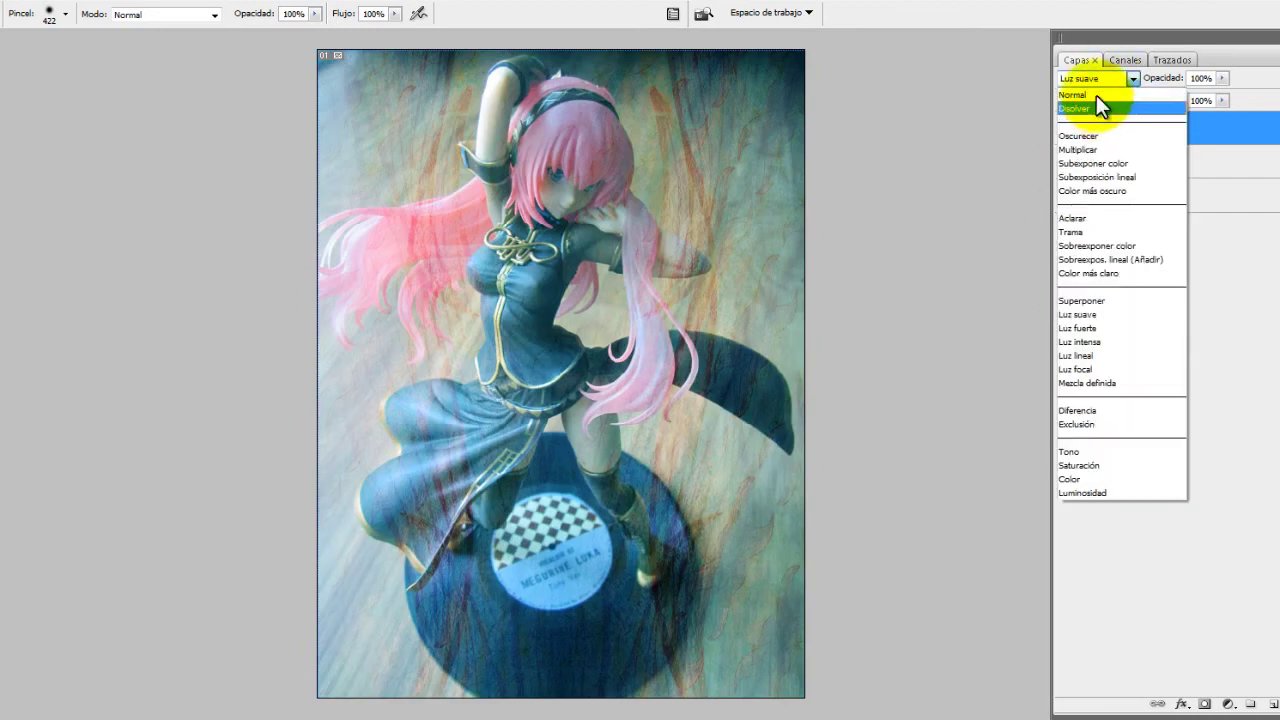
click(1096, 95)
click(1094, 78)
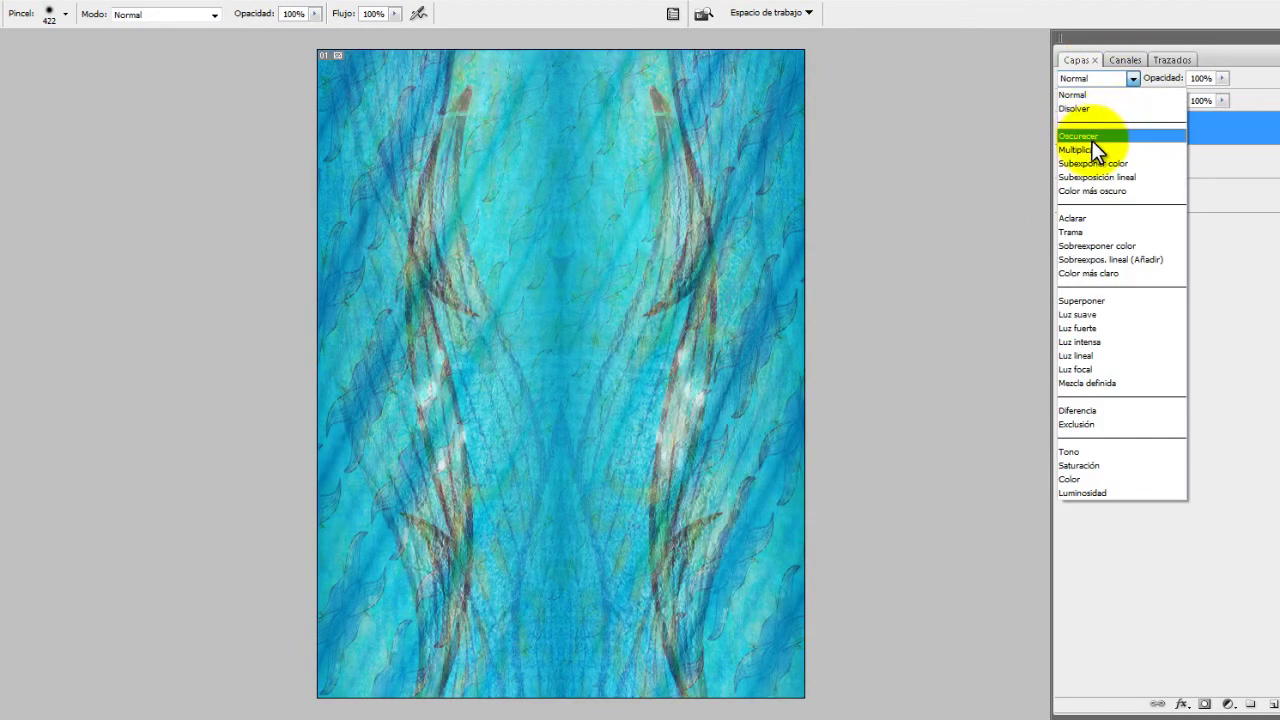
click(1095, 151)
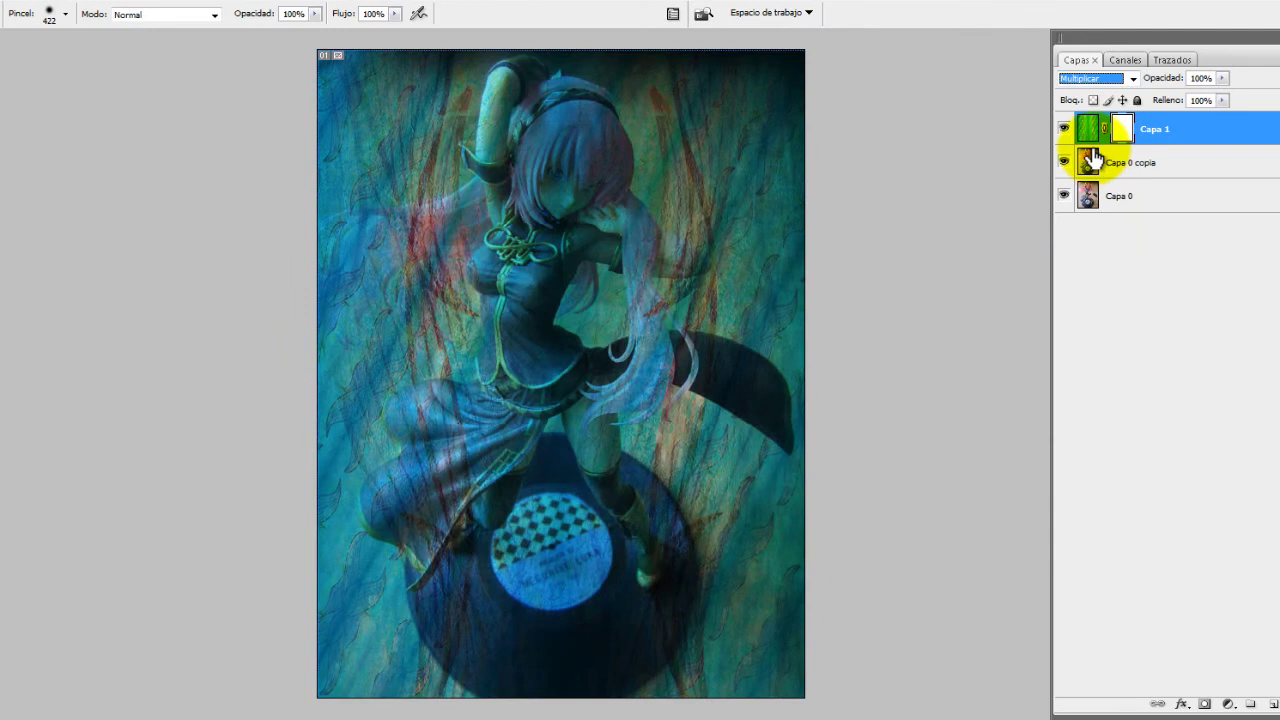
click(1091, 80)
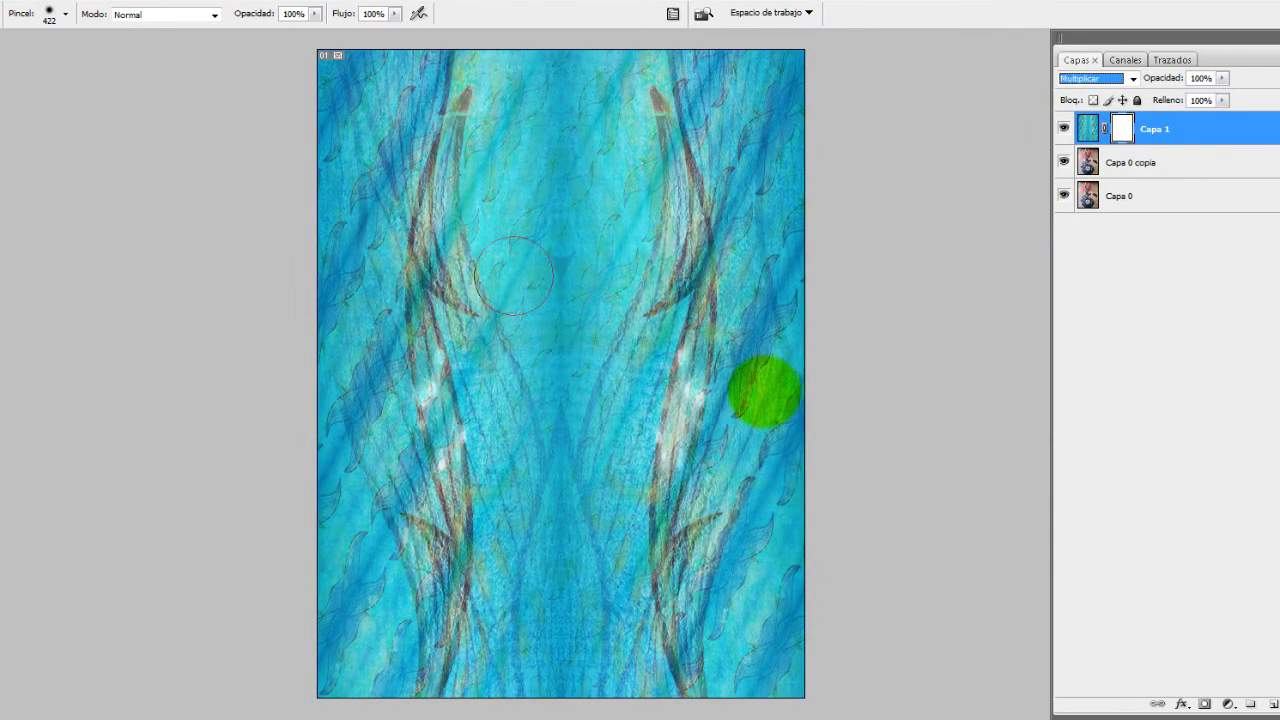
key(Down)
key(Down)
key(Down)
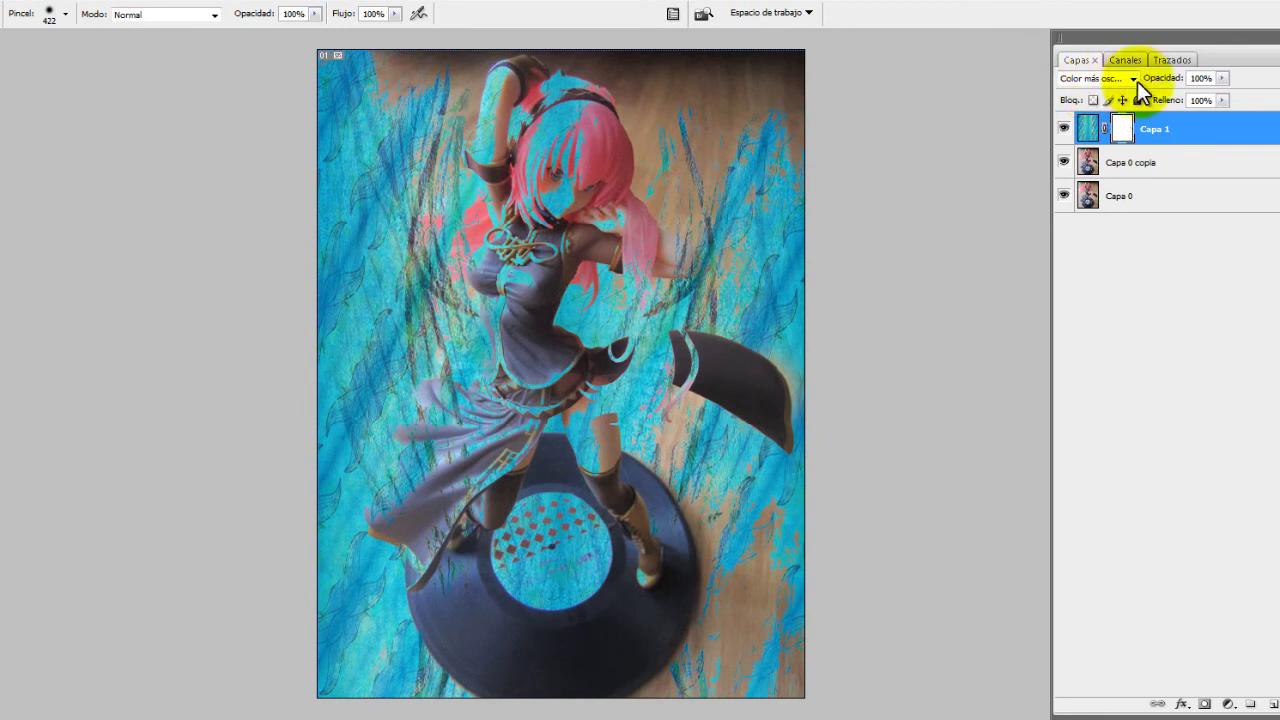
click(1130, 79)
click(1112, 94)
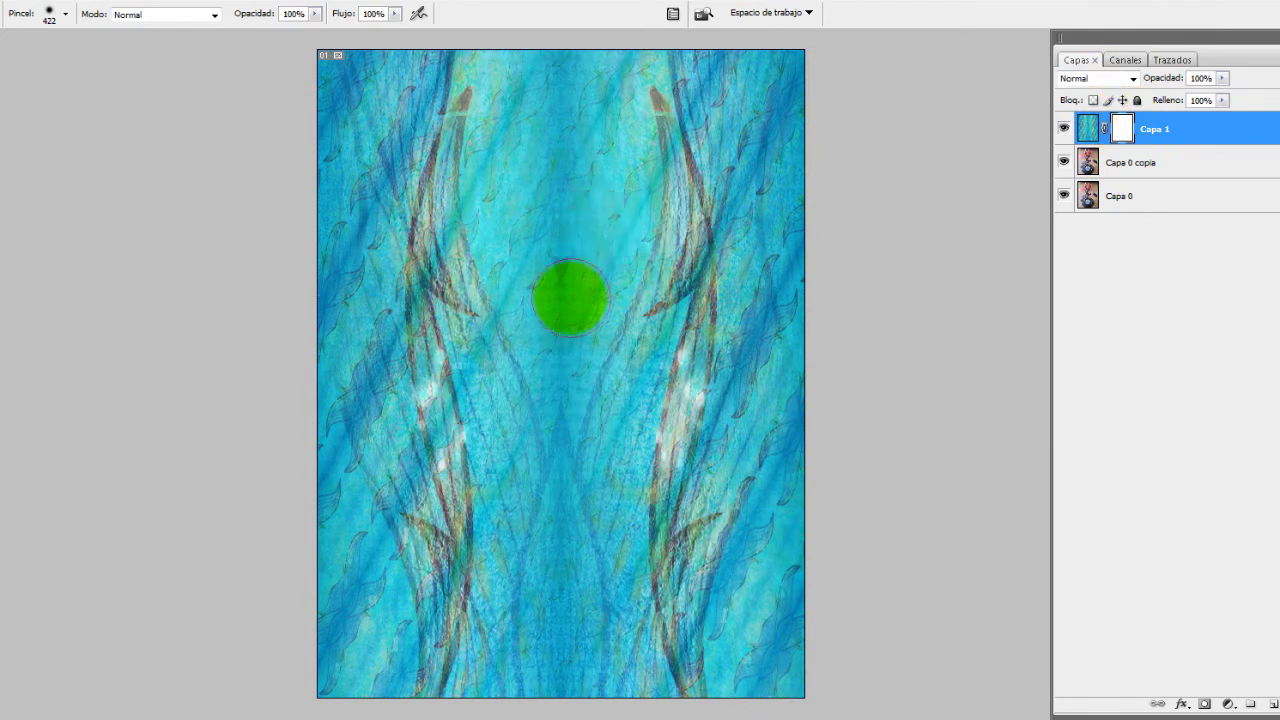
Paint black on Capa 1's mask over the headband and figure with 55 px then 955 px brushes
key(ctrl+plus)
right_click(649, 415)
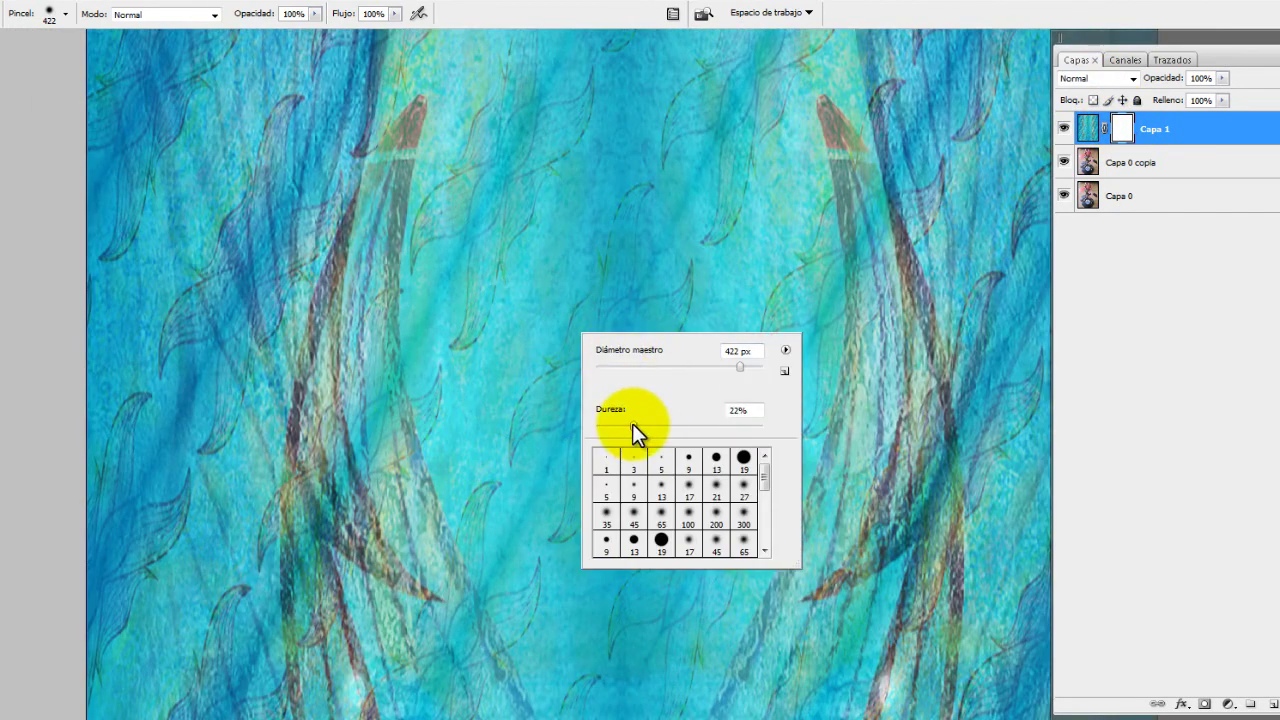
click(737, 358)
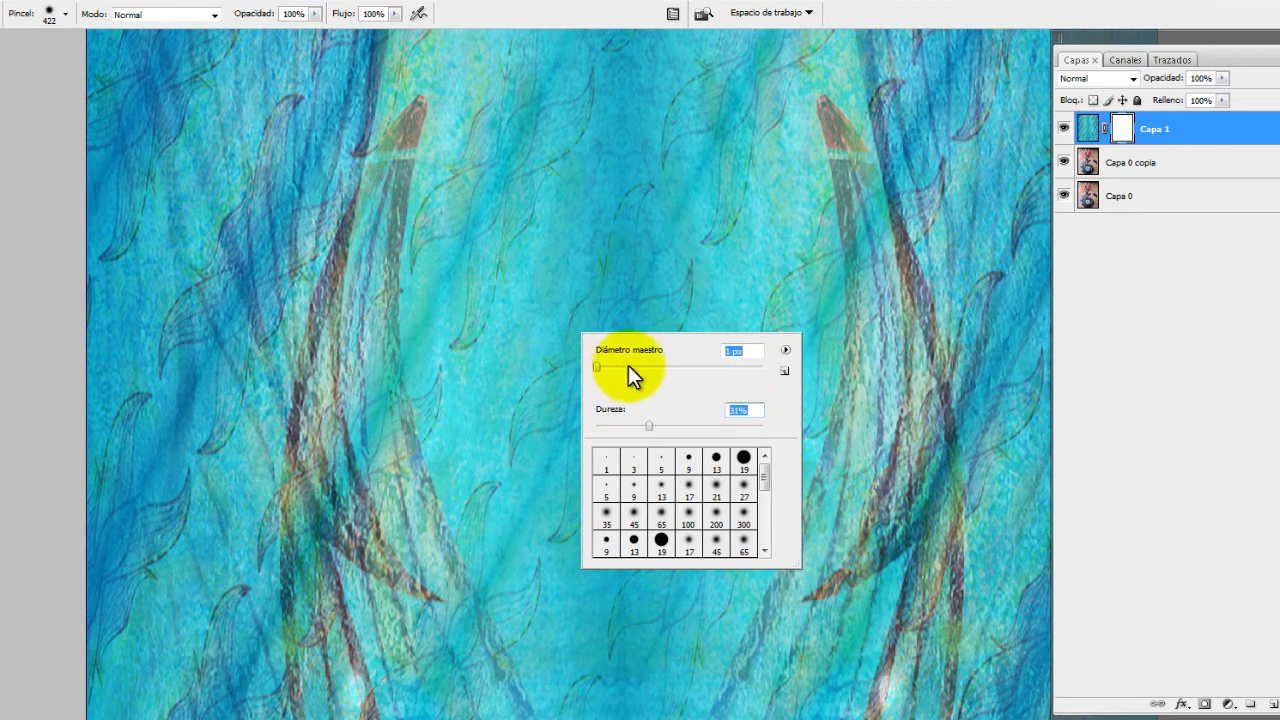
text(189)
key(Return)
text(55)
mouse_move(623, 229)
mouse_down()
mouse_move(569, 245)
mouse_move(620, 330)
mouse_up()
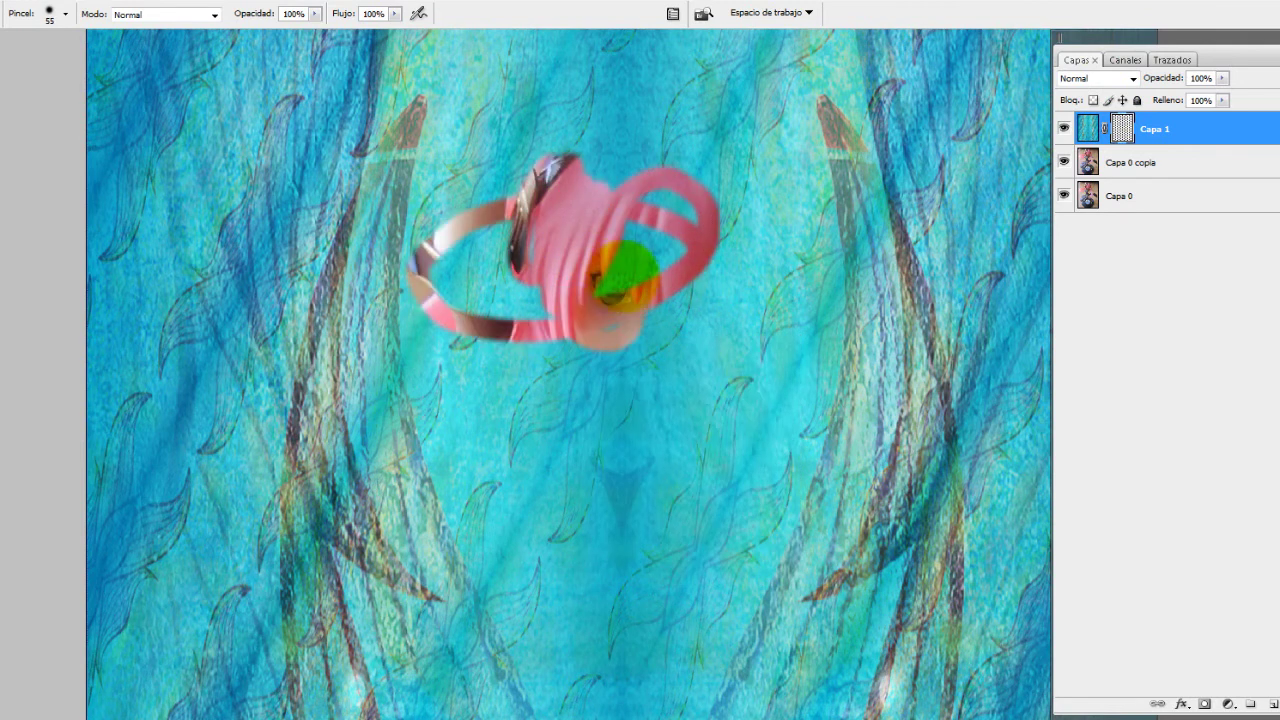
right_click(628, 275)
text(955)
key(Return)
mouse_move(520, 295)
mouse_down()
mouse_move(363, 423)
mouse_move(555, 460)
mouse_up()
Reveal the record disc and skirt through the blue texture
key(ctrl+minus)
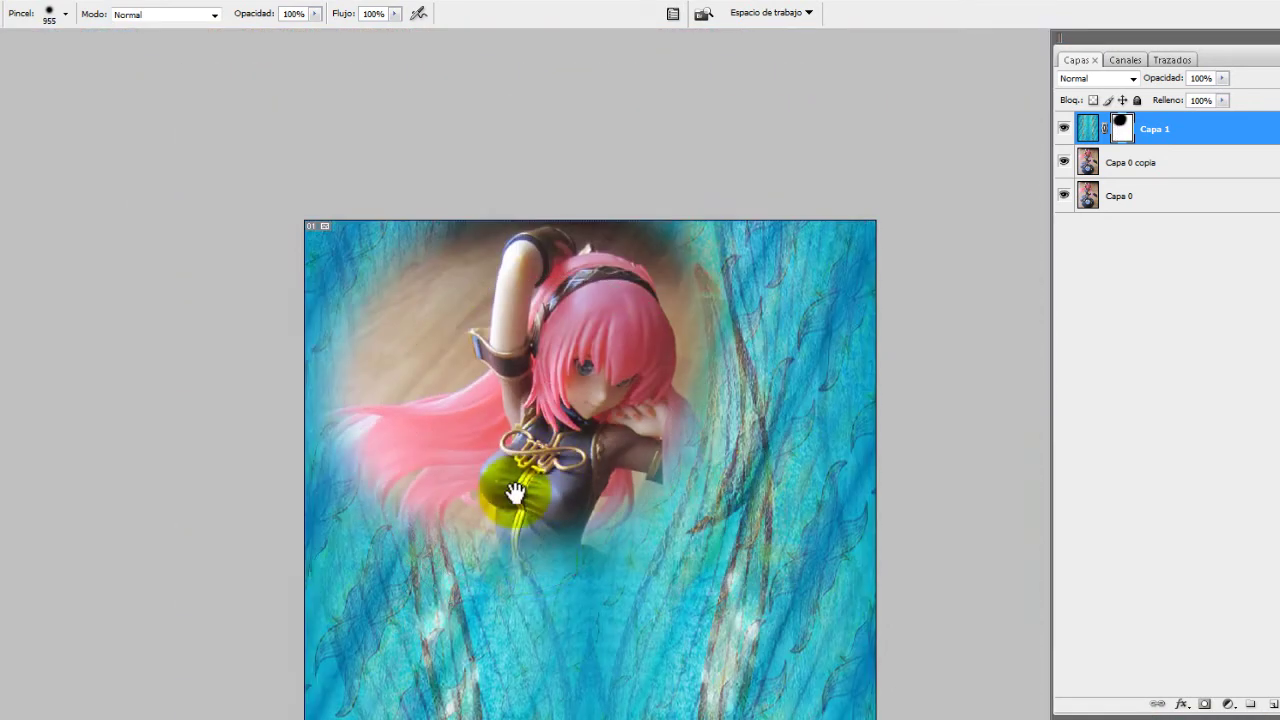
scroll(509, 491, down, 2)
scroll(537, 537, down, 1)
drag(524, 390, 522, 275)
mouse_move(429, 571)
mouse_down()
mouse_move(467, 436)
mouse_move(600, 515)
mouse_move(570, 630)
mouse_up()
scroll(570, 627, up, 1)
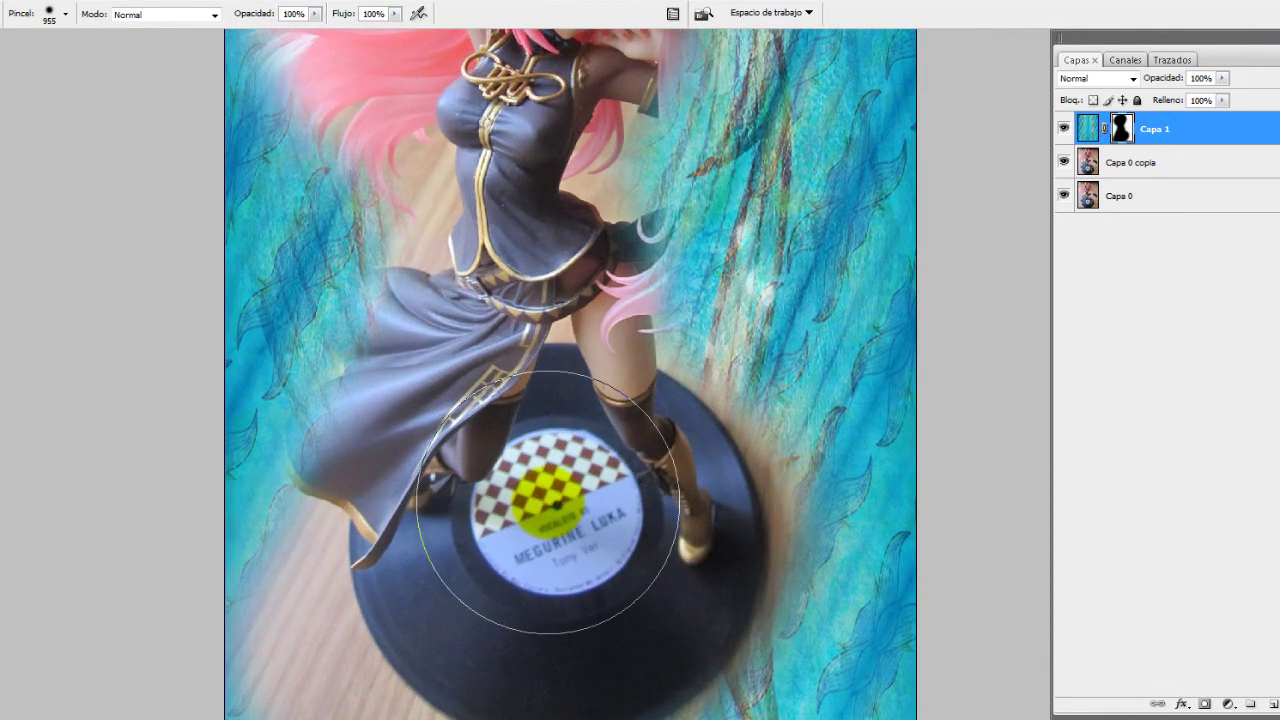
scroll(371, 528, down, 1)
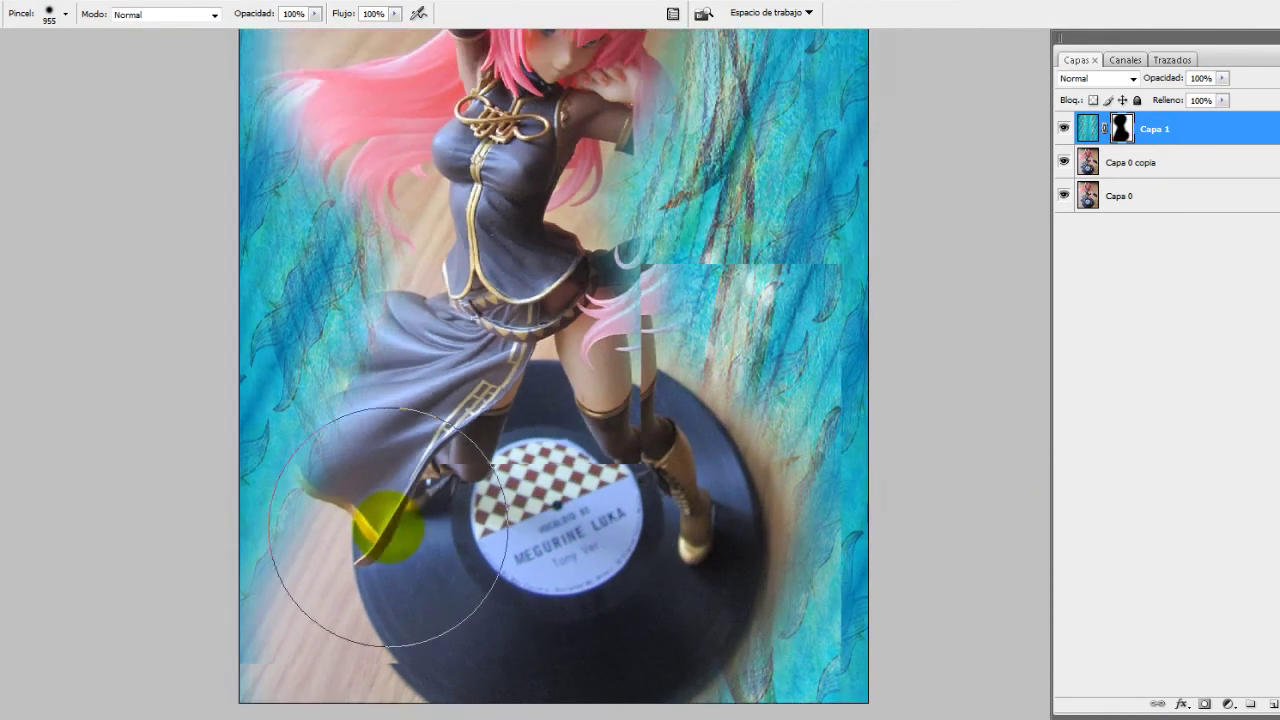
Set the brush to 129 px and restore blue texture around the skirt at lower left
right_click(446, 514)
mouse_move(546, 517)
mouse_down()
mouse_move(486, 521)
mouse_move(526, 519)
mouse_up()
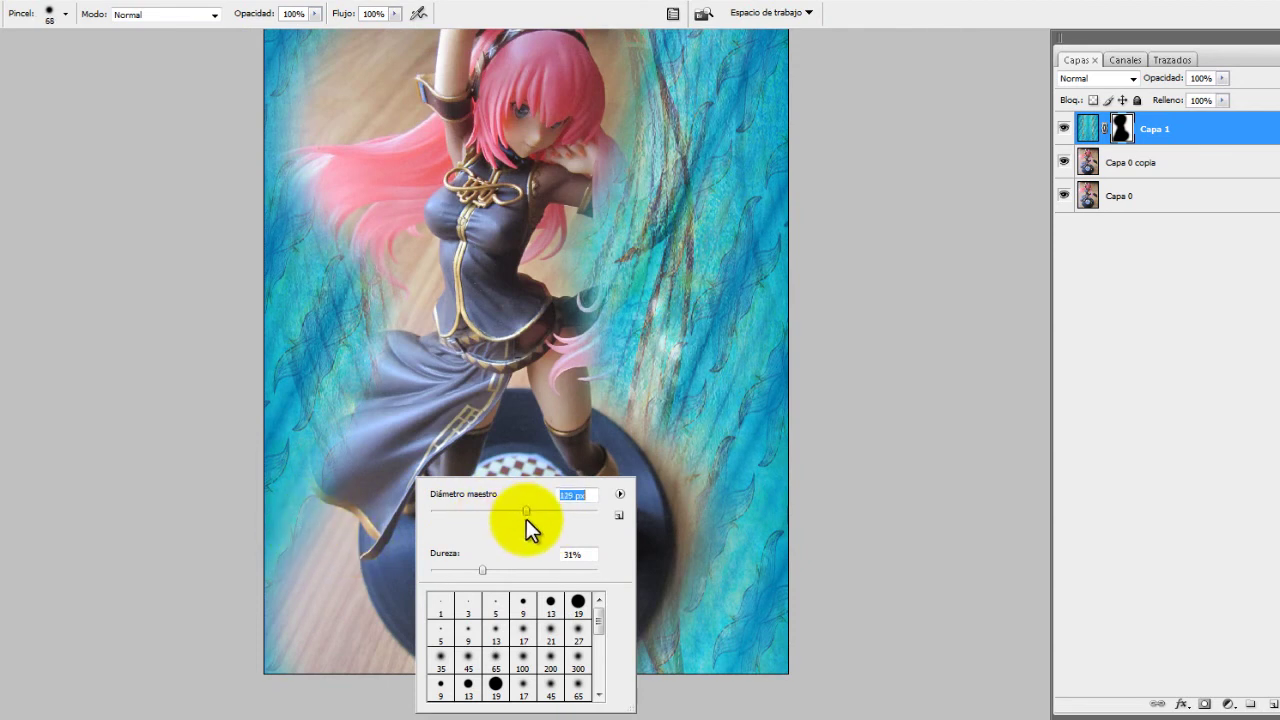
click(335, 515)
mouse_move(342, 538)
mouse_down()
mouse_move(346, 594)
mouse_move(394, 663)
mouse_move(237, 645)
mouse_up()
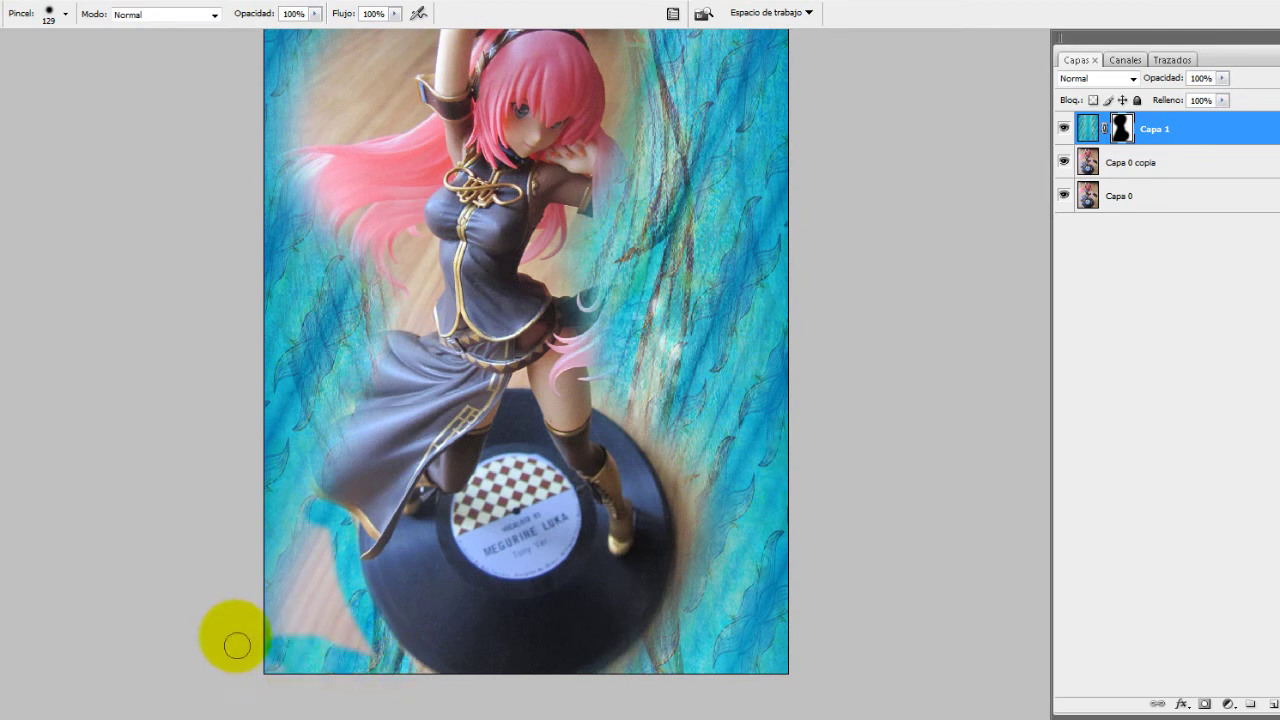
mouse_move(257, 563)
mouse_down()
mouse_move(266, 591)
mouse_move(314, 594)
mouse_move(328, 580)
mouse_move(357, 633)
mouse_move(271, 634)
mouse_move(314, 646)
mouse_move(340, 620)
mouse_move(421, 685)
mouse_up()
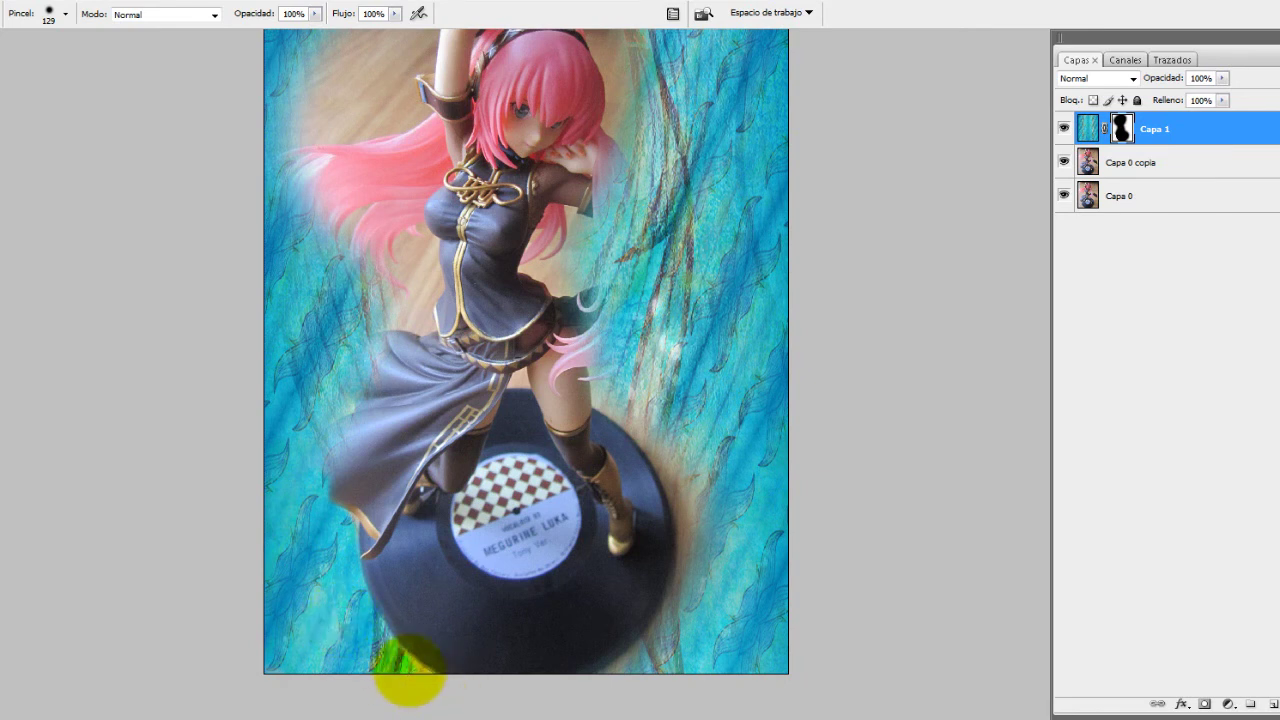
Blend the texture along the record disc's right edge and restore it at top left over the beige
click(1087, 128)
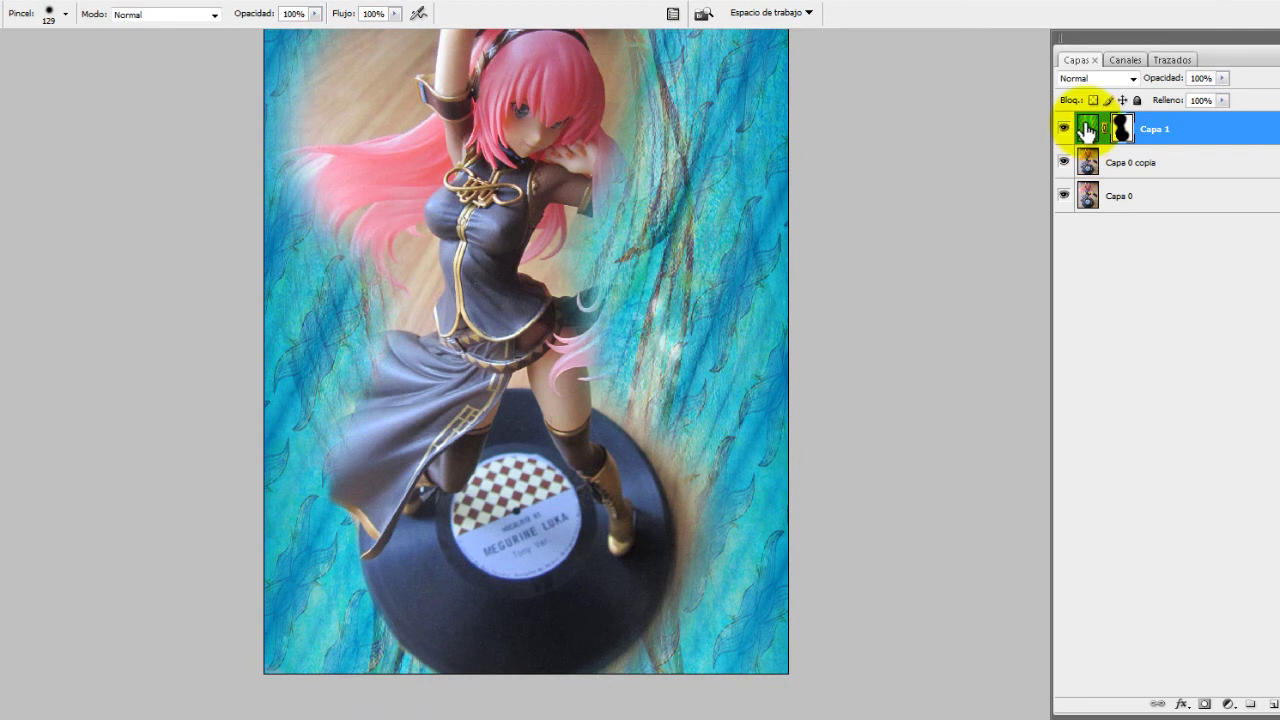
drag(689, 430, 697, 570)
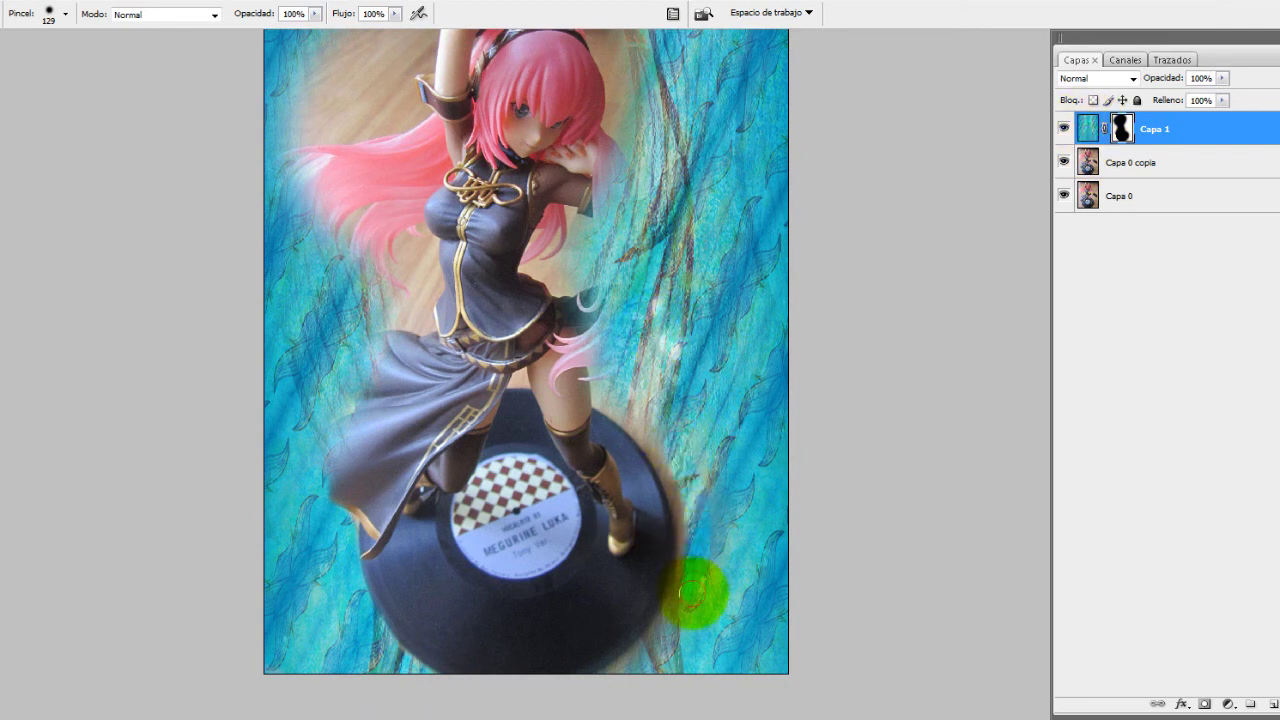
drag(693, 593, 634, 677)
click(708, 565)
mouse_move(708, 565)
mouse_down()
mouse_move(677, 434)
mouse_move(700, 500)
mouse_move(663, 663)
mouse_move(709, 589)
mouse_move(686, 600)
mouse_move(697, 458)
mouse_move(651, 380)
mouse_move(651, 286)
mouse_up()
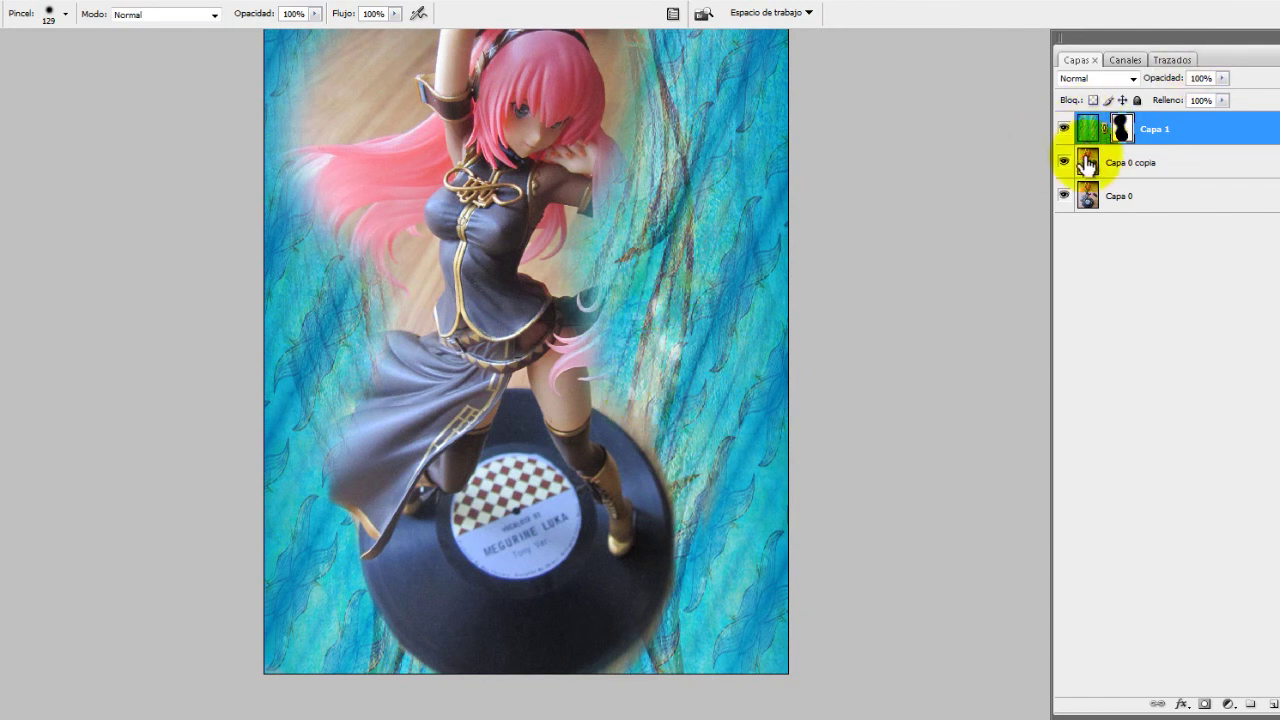
drag(600, 249, 549, 447)
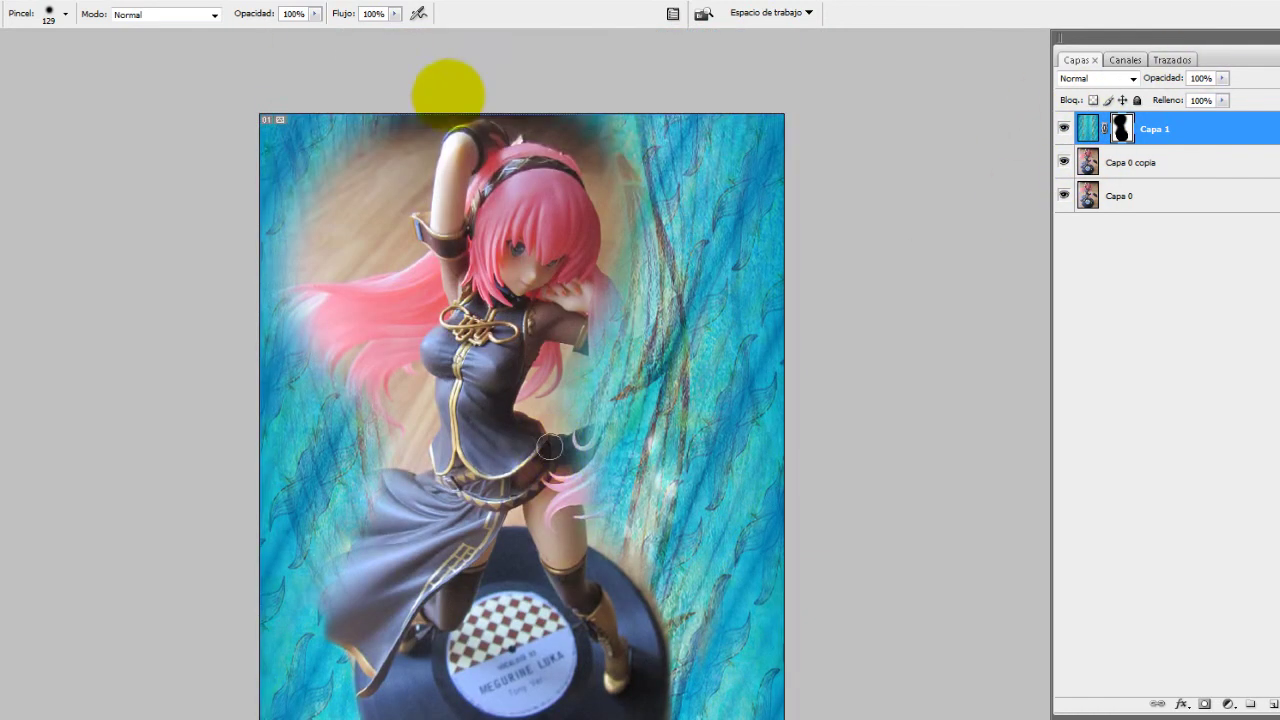
key(ctrl+plus)
mouse_move(513, 175)
mouse_down()
mouse_move(429, 229)
mouse_move(294, 277)
mouse_move(351, 200)
mouse_move(133, 293)
mouse_up()
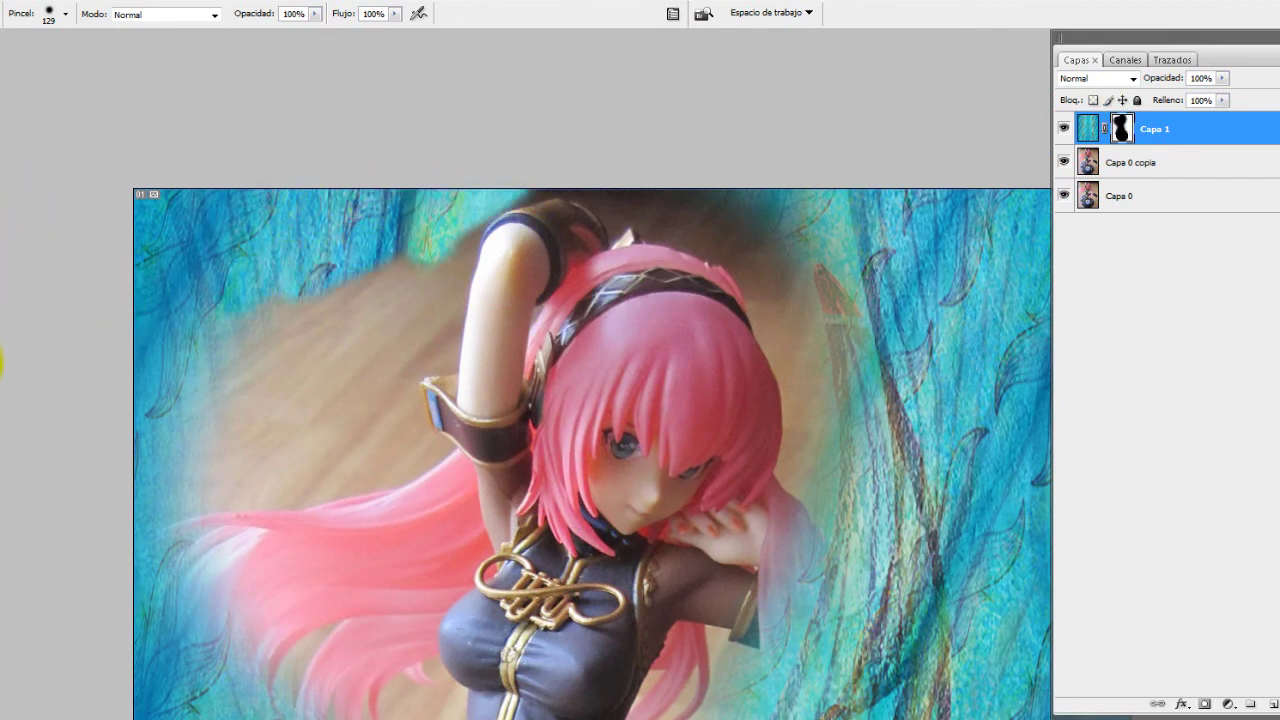
With the Pen tool, trace a curved path along the pink headband's top edge
key(p)
scroll(409, 363, up, 5)
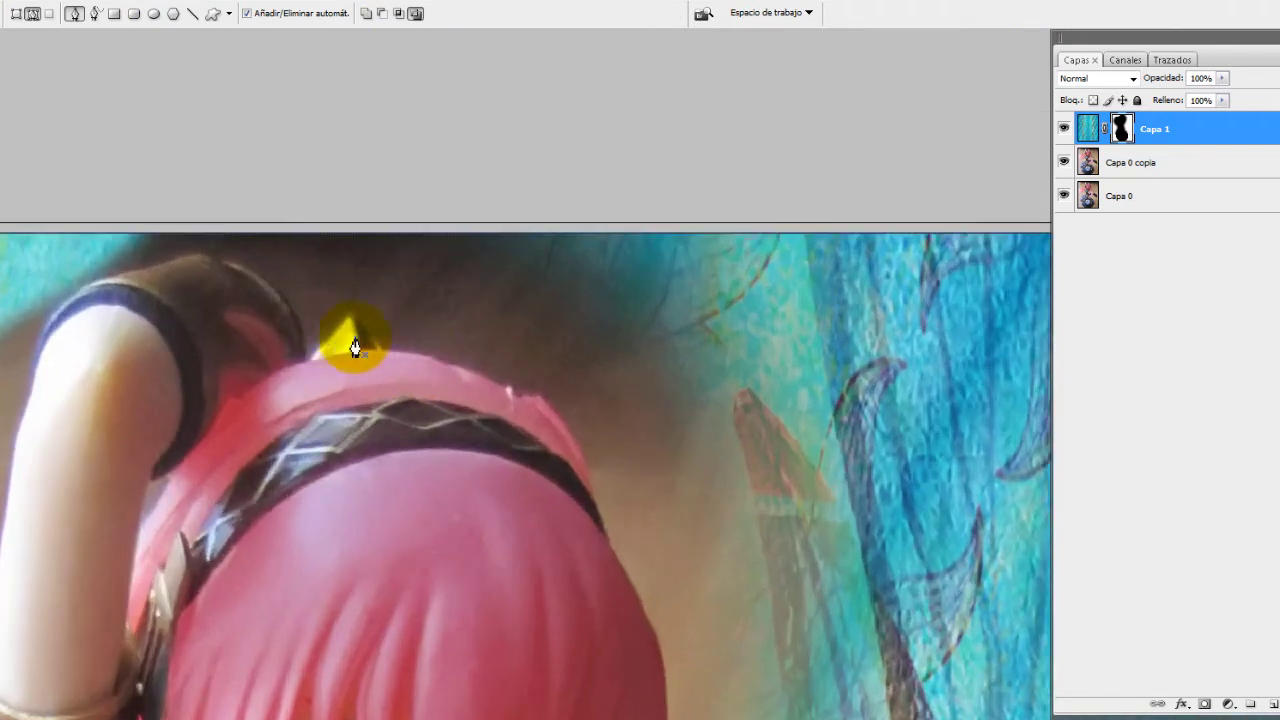
scroll(355, 347, up, 2)
click(396, 357)
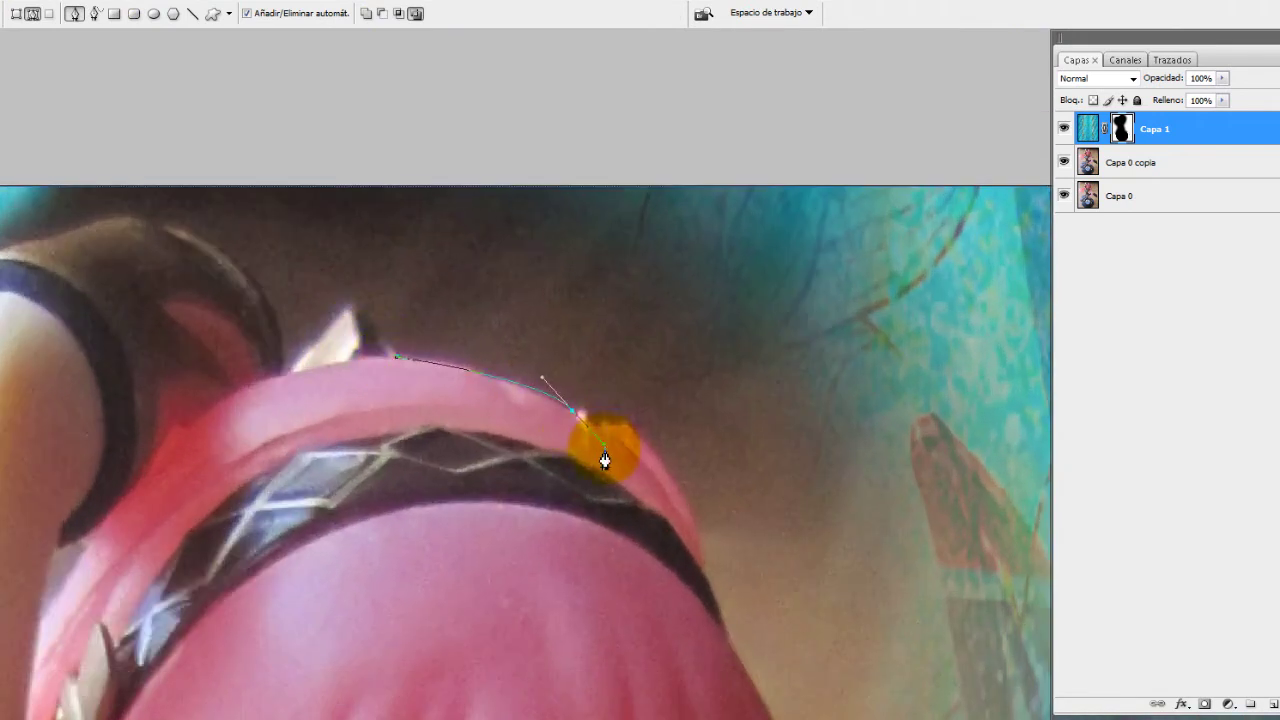
drag(600, 450, 571, 397)
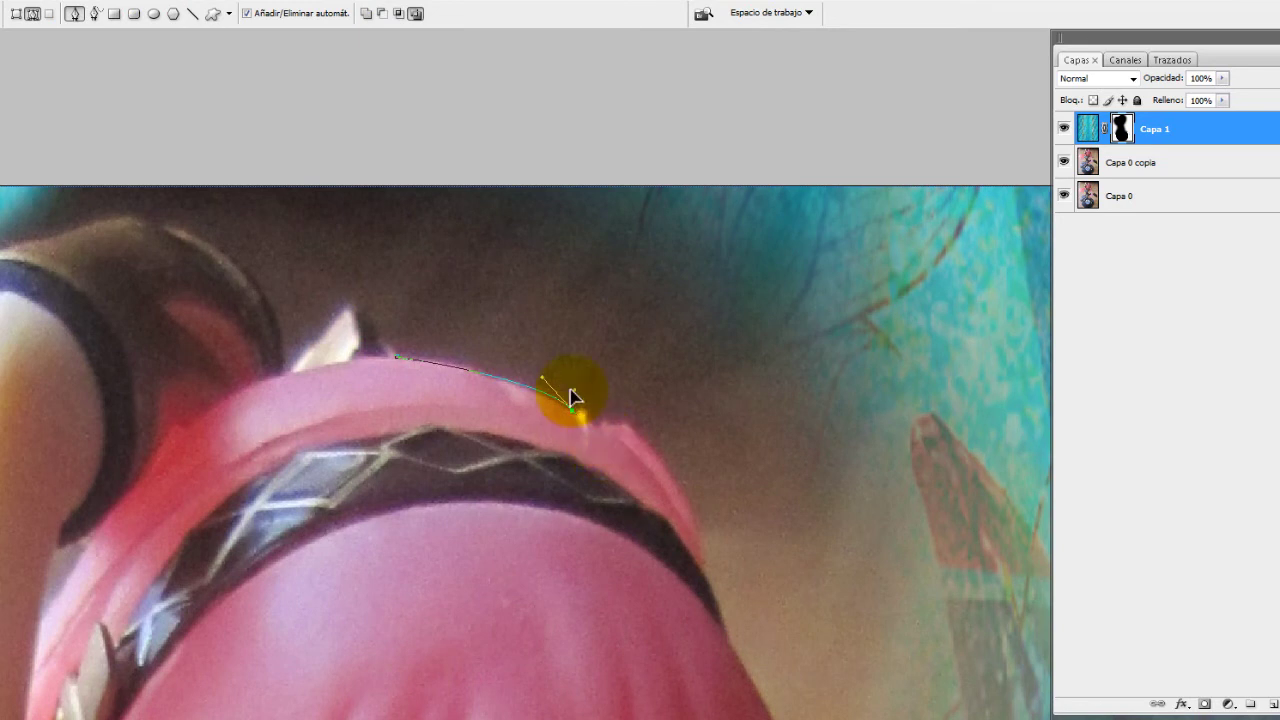
click(623, 424)
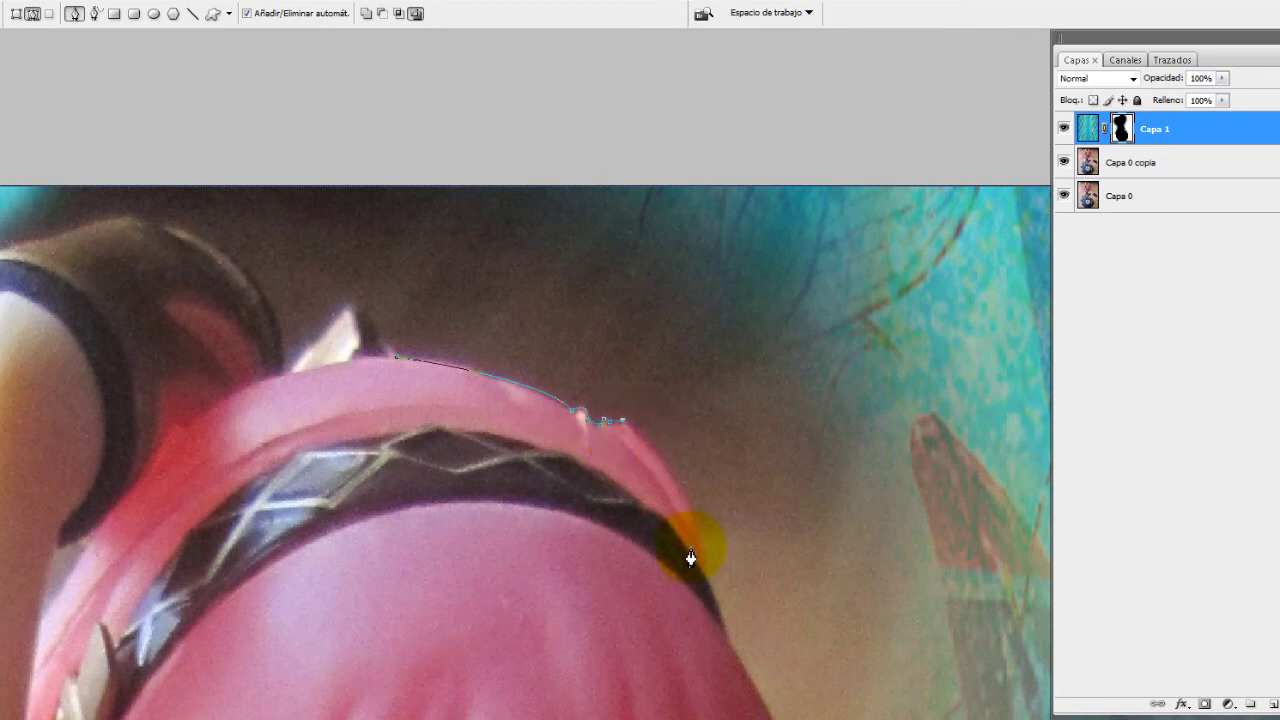
drag(706, 568, 730, 577)
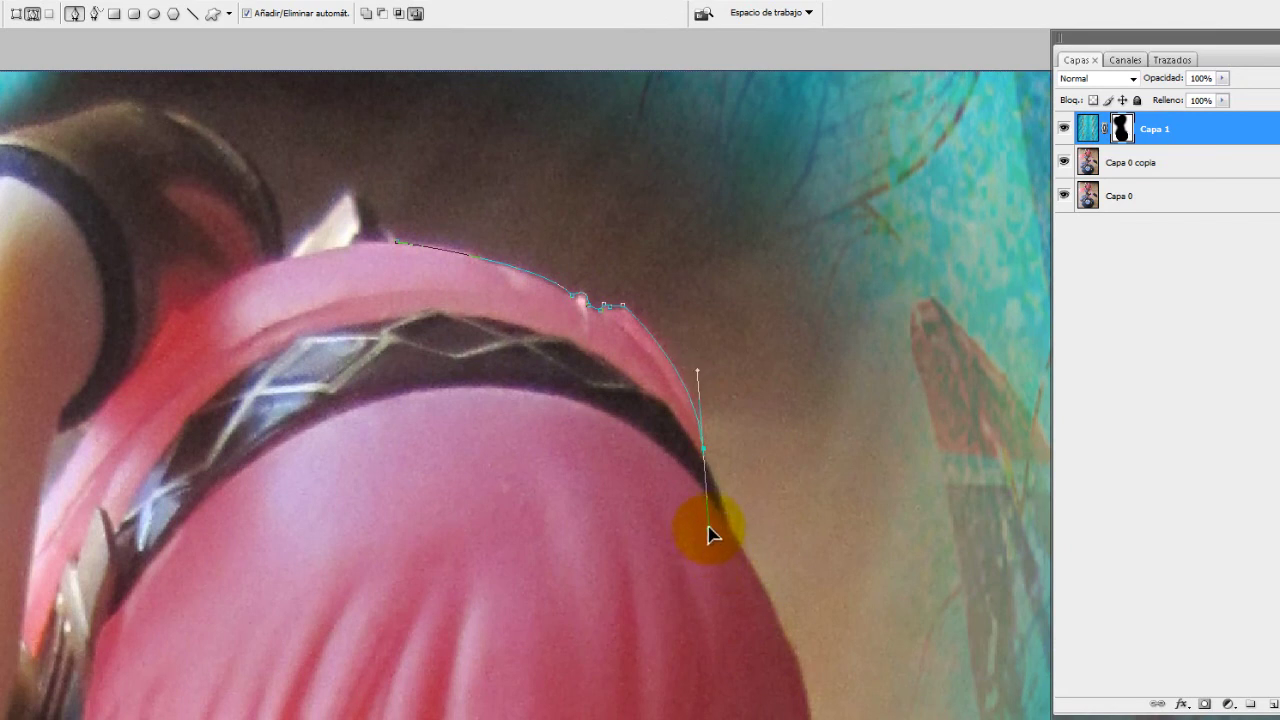
Extend the path around the background area above the headband, back toward the start
click(763, 441)
click(845, 342)
click(813, 280)
click(772, 211)
click(581, 102)
click(414, 70)
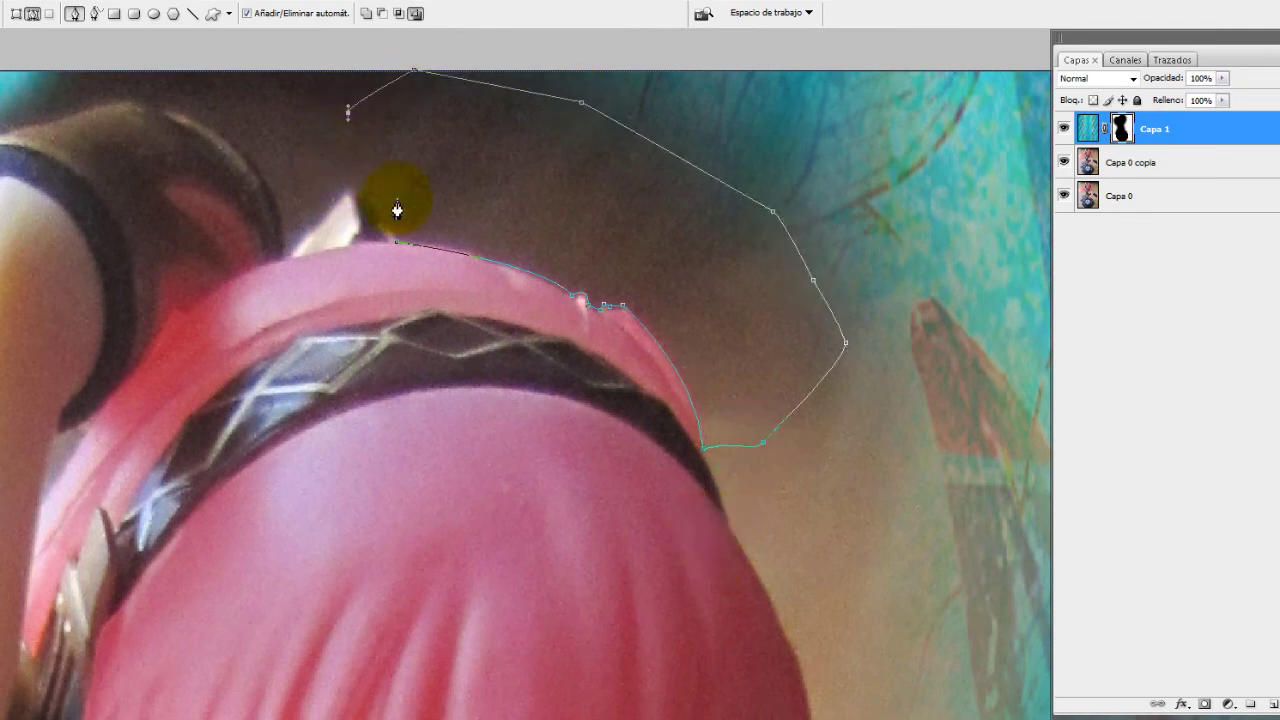
Convert the drawn path into a selection with Hacer selección
right_click(528, 180)
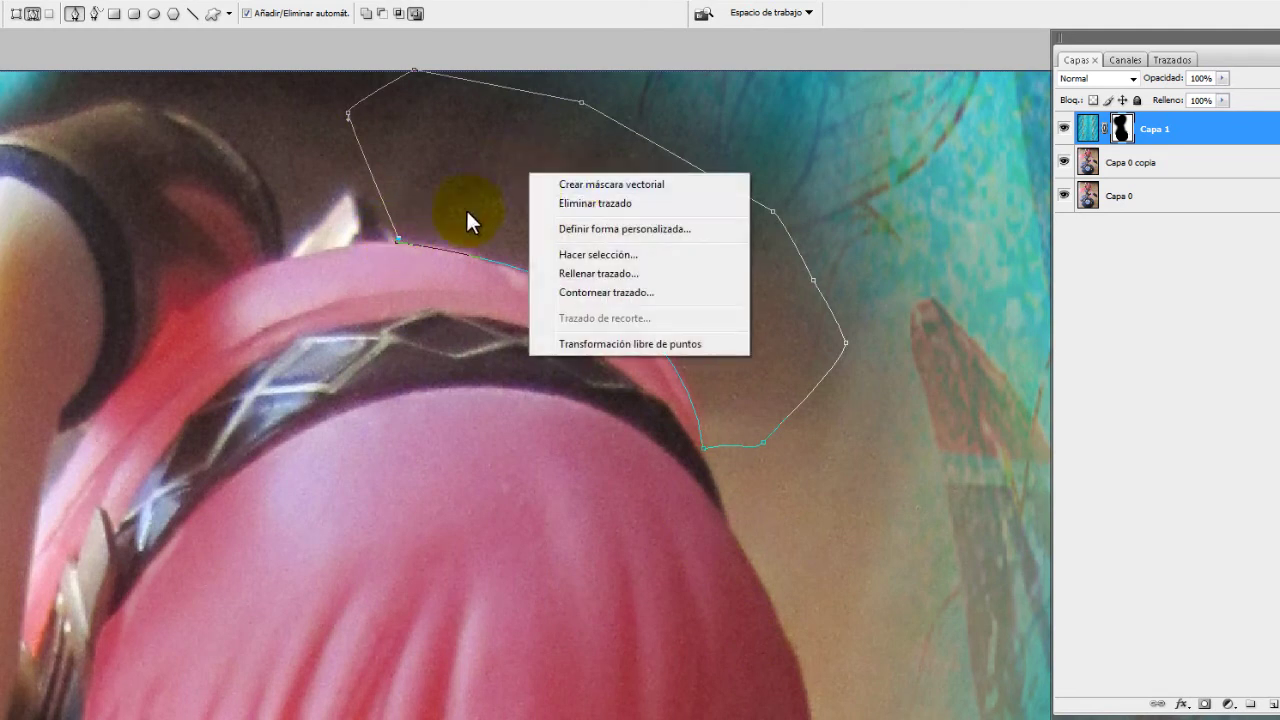
click(466, 210)
right_click(486, 186)
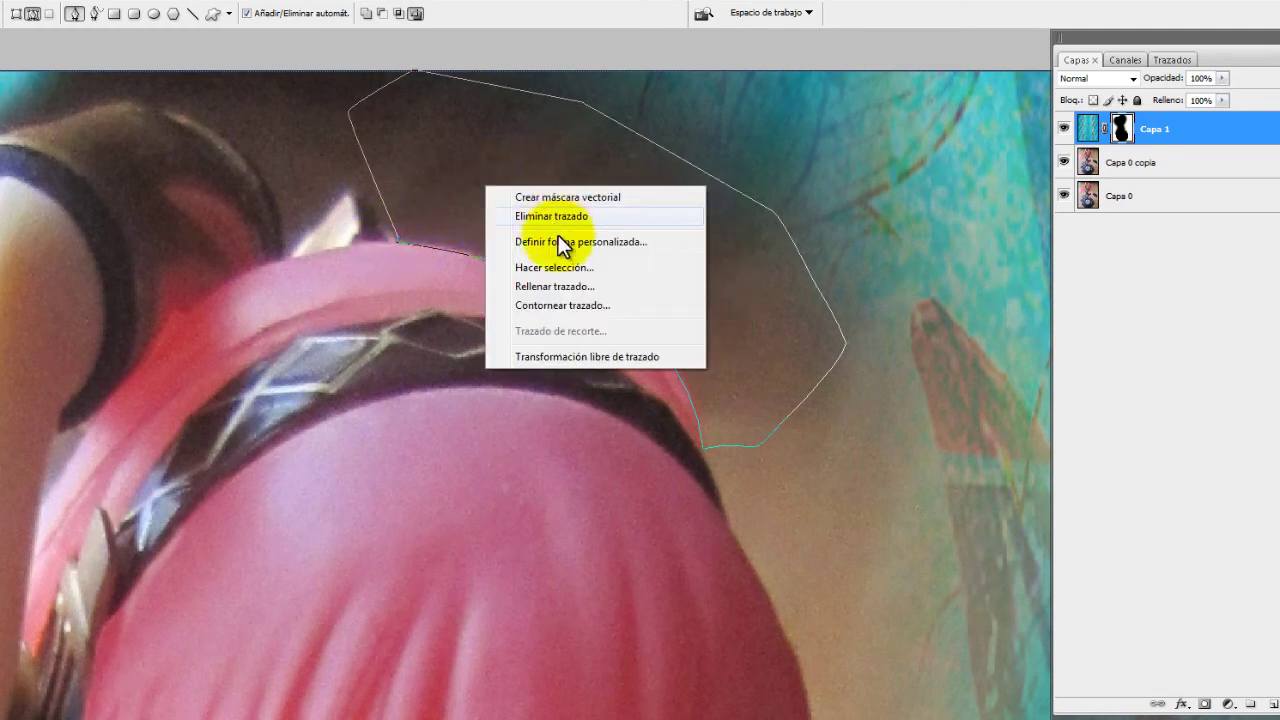
click(548, 266)
click(1060, 301)
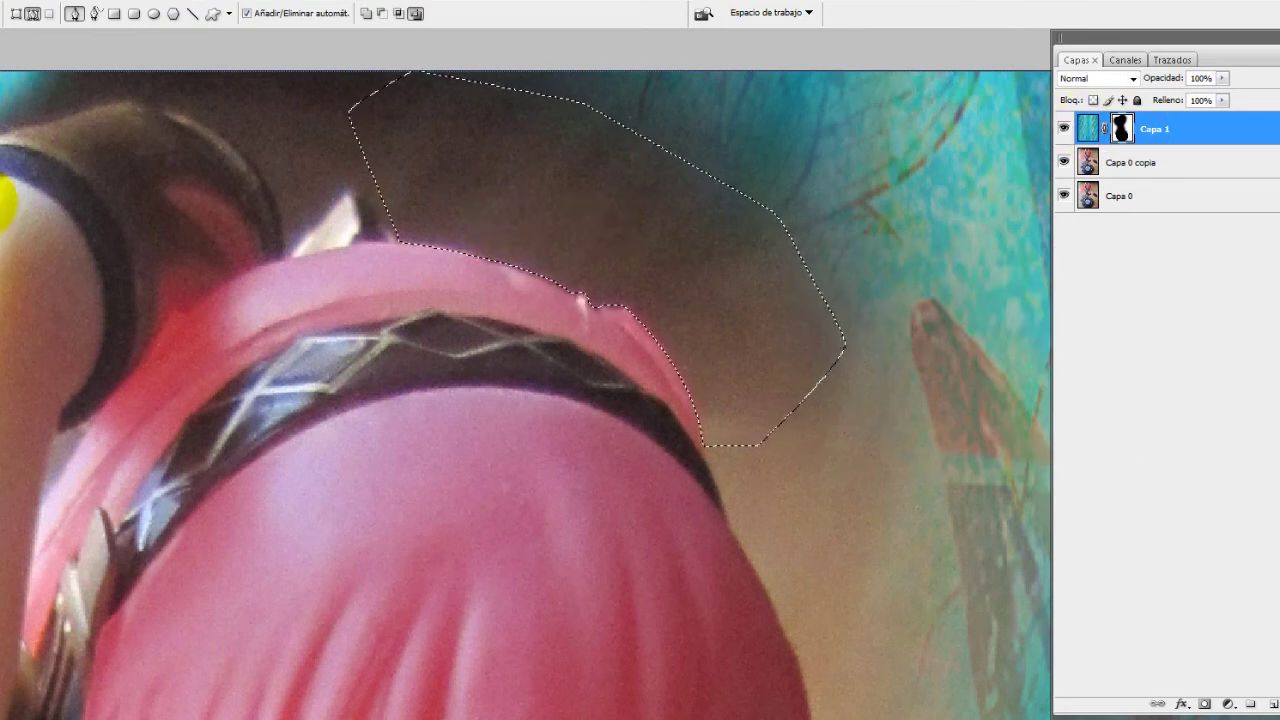
Brush blue background into Capa 1's mask inside the selection, then deselect and keep painting
key(b)
mouse_move(428, 120)
mouse_down()
mouse_move(690, 130)
mouse_move(674, 243)
mouse_move(794, 289)
mouse_move(606, 343)
mouse_up()
key(ctrl+d)
drag(714, 300, 451, 72)
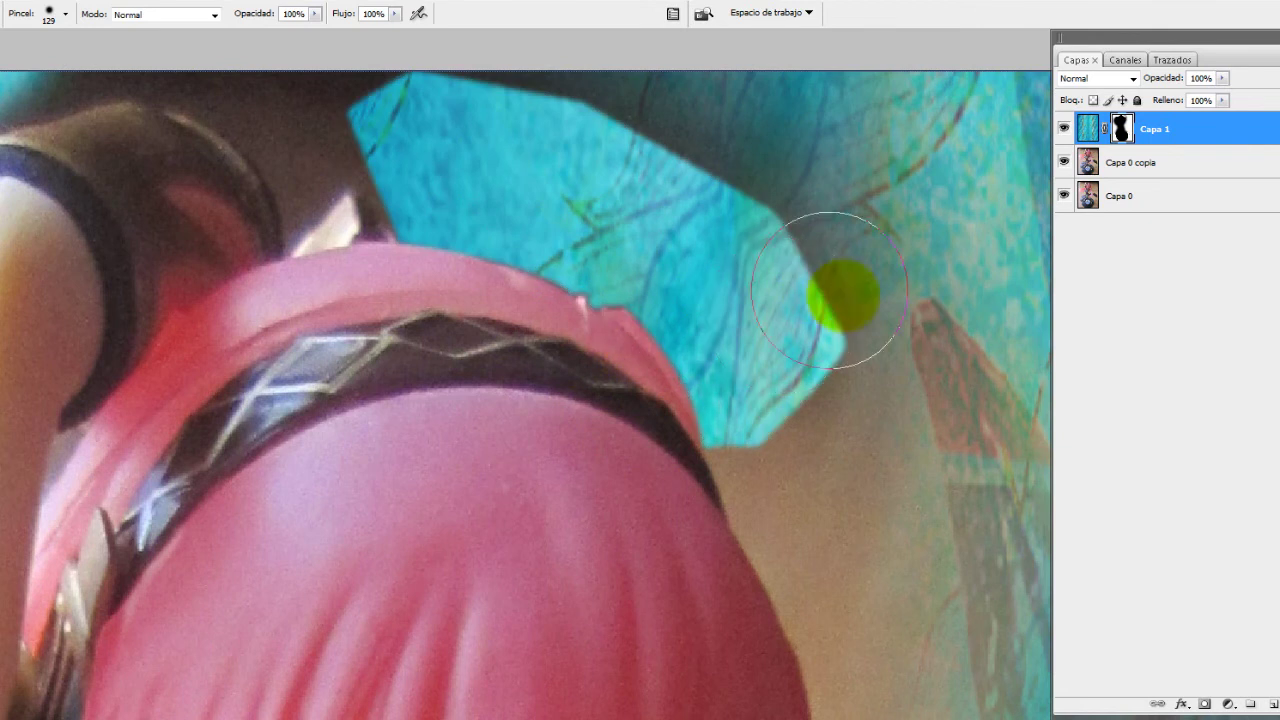
mouse_move(965, 502)
mouse_down()
mouse_move(800, 286)
mouse_move(791, 429)
mouse_move(777, 437)
mouse_move(803, 448)
mouse_up()
Raise brush hardness to 59% then 79%, covering the brown and beige areas with background
right_click(930, 461)
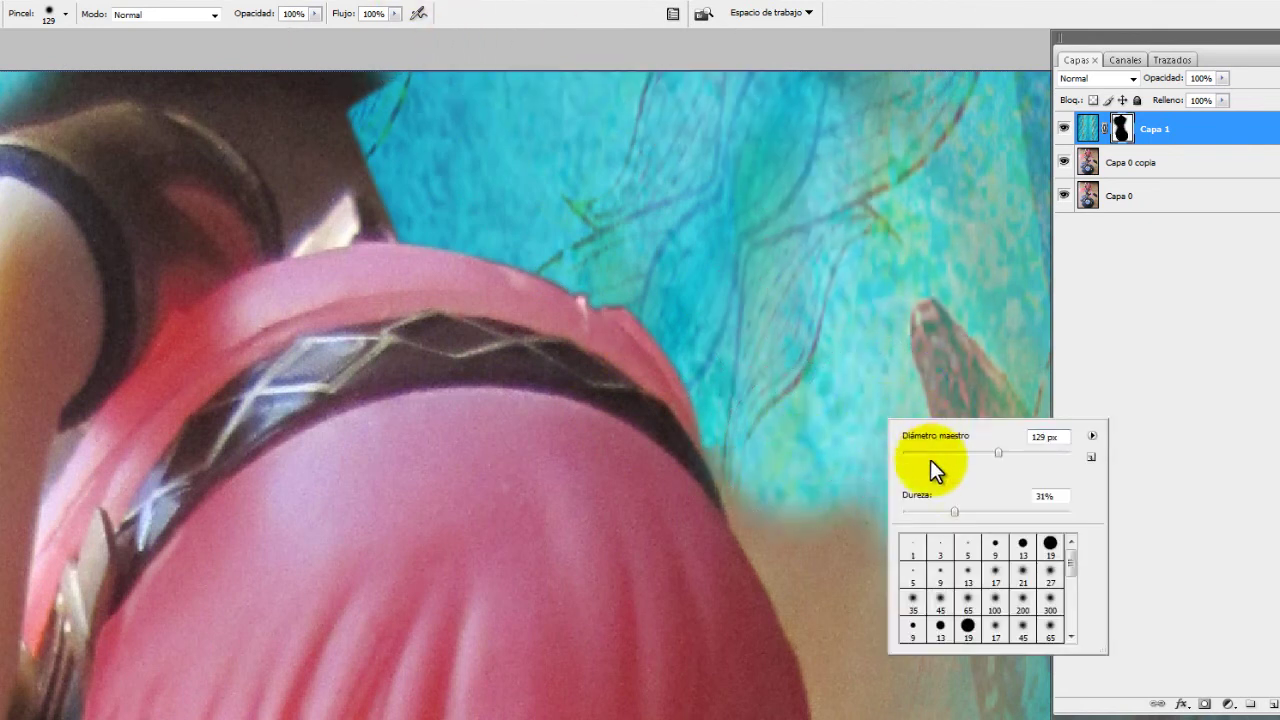
click(1000, 512)
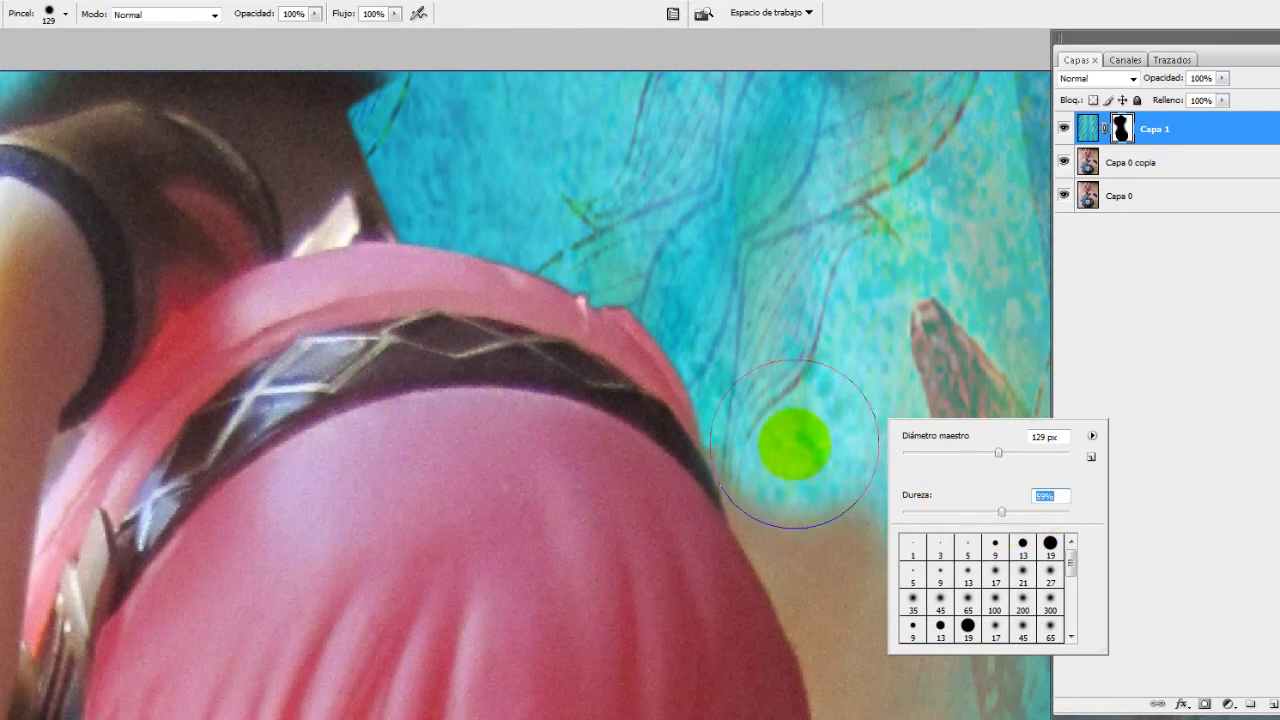
mouse_move(860, 505)
mouse_down()
mouse_move(783, 431)
mouse_move(823, 515)
mouse_move(957, 586)
mouse_up()
right_click(957, 586)
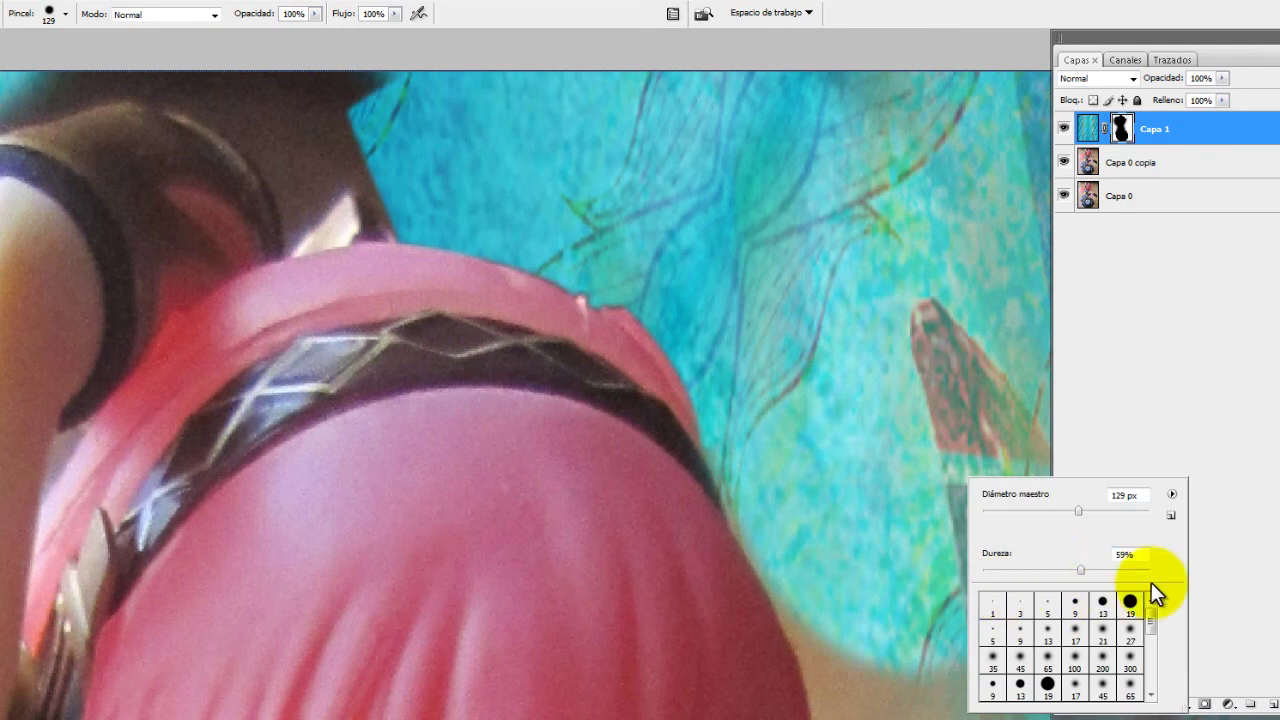
click(1115, 569)
drag(829, 517, 909, 686)
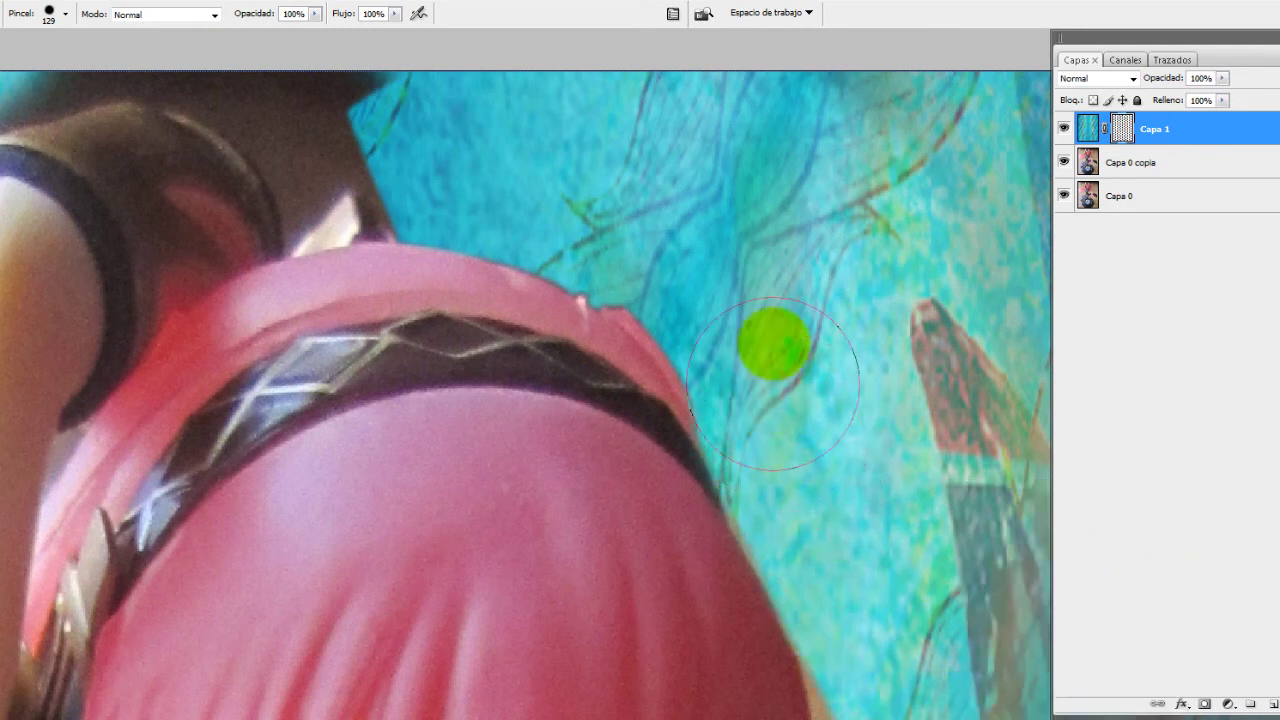
mouse_move(606, 440)
mouse_down()
mouse_move(596, 502)
mouse_move(622, 480)
mouse_move(586, 429)
mouse_up()
Shrink the brush to 71 px and touch up the mask along the shoulder edge
mouse_move(543, 480)
mouse_down()
mouse_move(504, 505)
mouse_move(549, 157)
mouse_up()
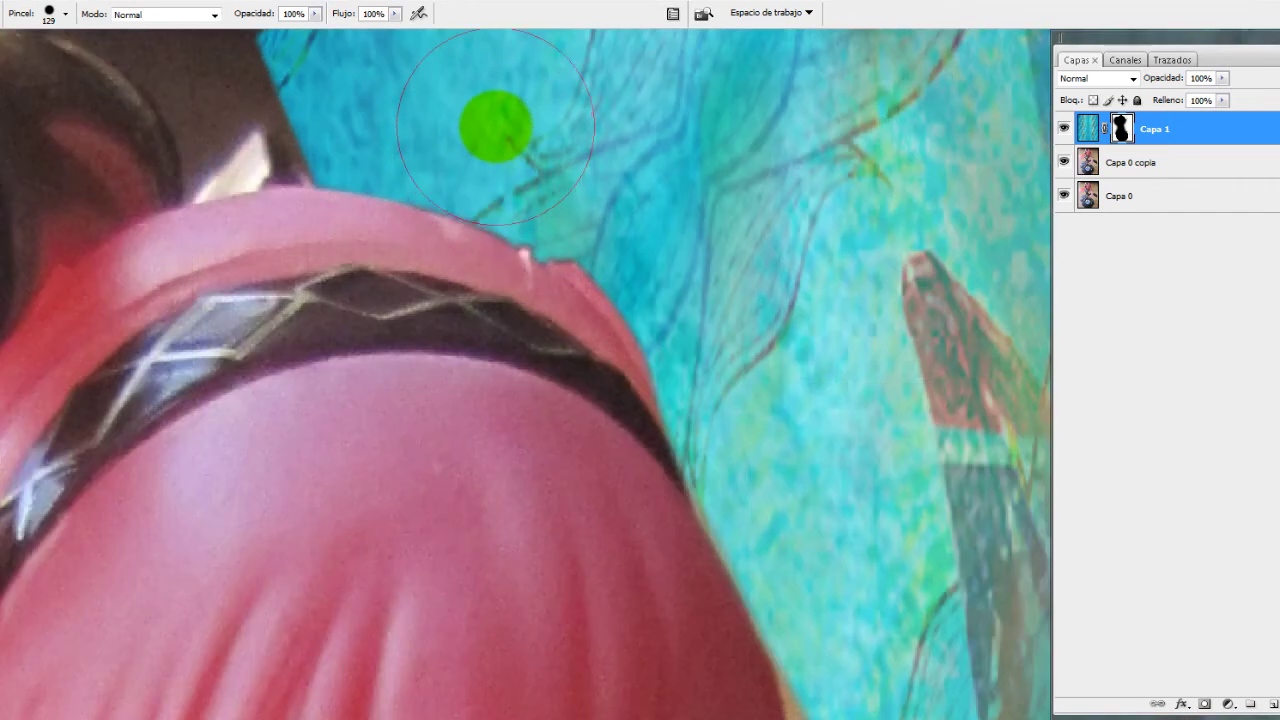
right_click(575, 140)
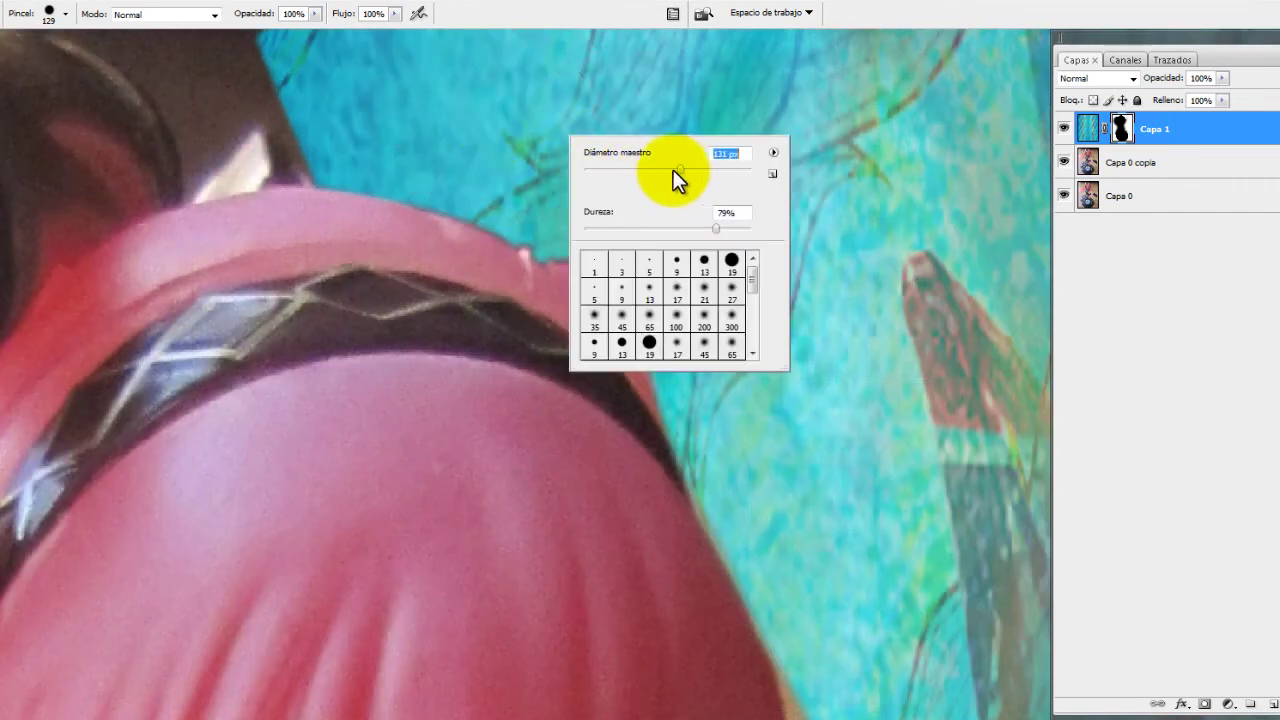
drag(673, 170, 643, 167)
click(475, 160)
click(510, 185)
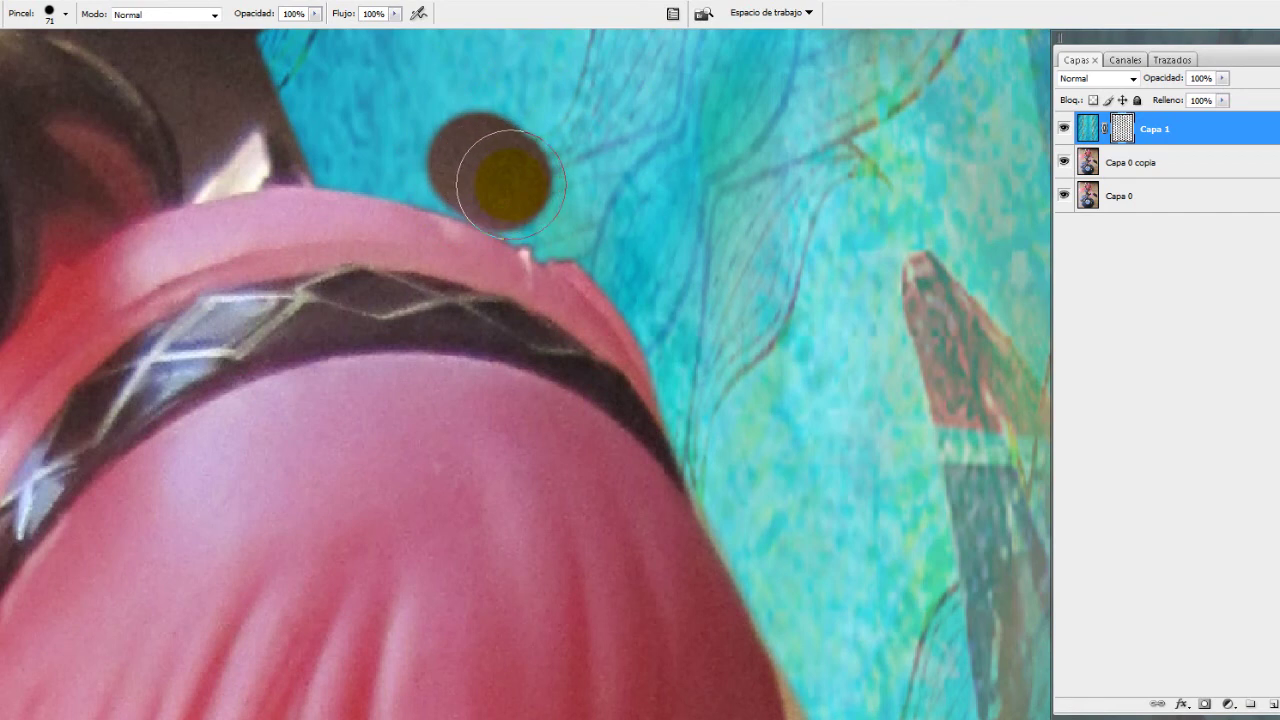
mouse_move(510, 185)
mouse_down()
mouse_move(480, 129)
mouse_move(474, 160)
mouse_move(486, 163)
mouse_move(442, 156)
mouse_move(561, 194)
mouse_move(651, 161)
mouse_move(429, 97)
mouse_move(506, 193)
mouse_move(477, 163)
mouse_move(446, 156)
mouse_move(479, 169)
mouse_up()
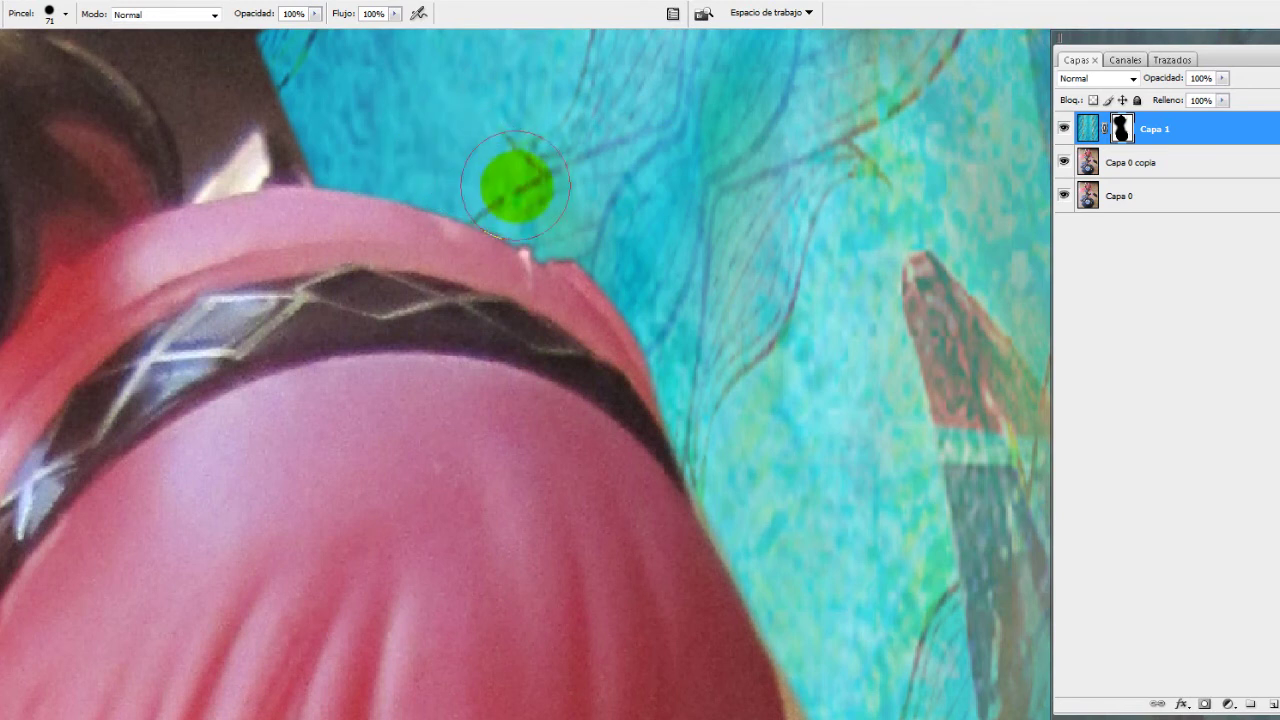
Zoom out to review the composite and enlarge the brush to 170 px
scroll(654, 340, down, 5)
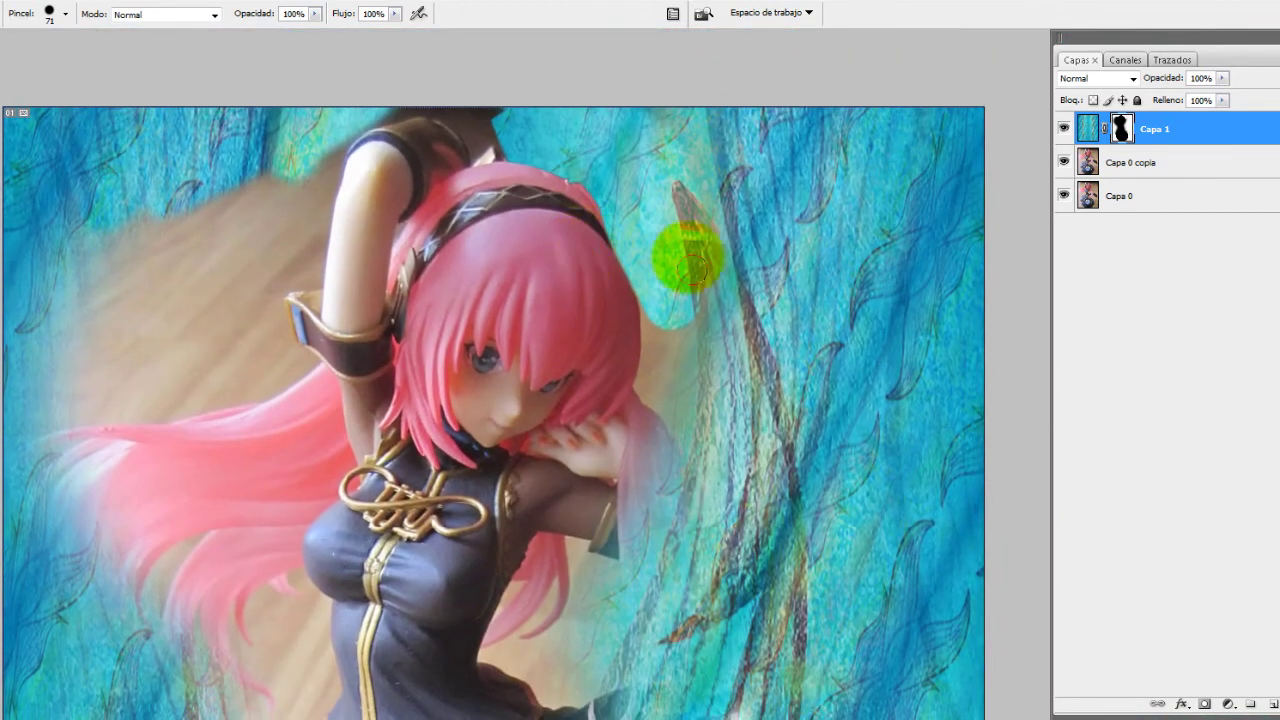
scroll(580, 243, up, 2)
scroll(514, 389, down, 3)
scroll(480, 160, down, 3)
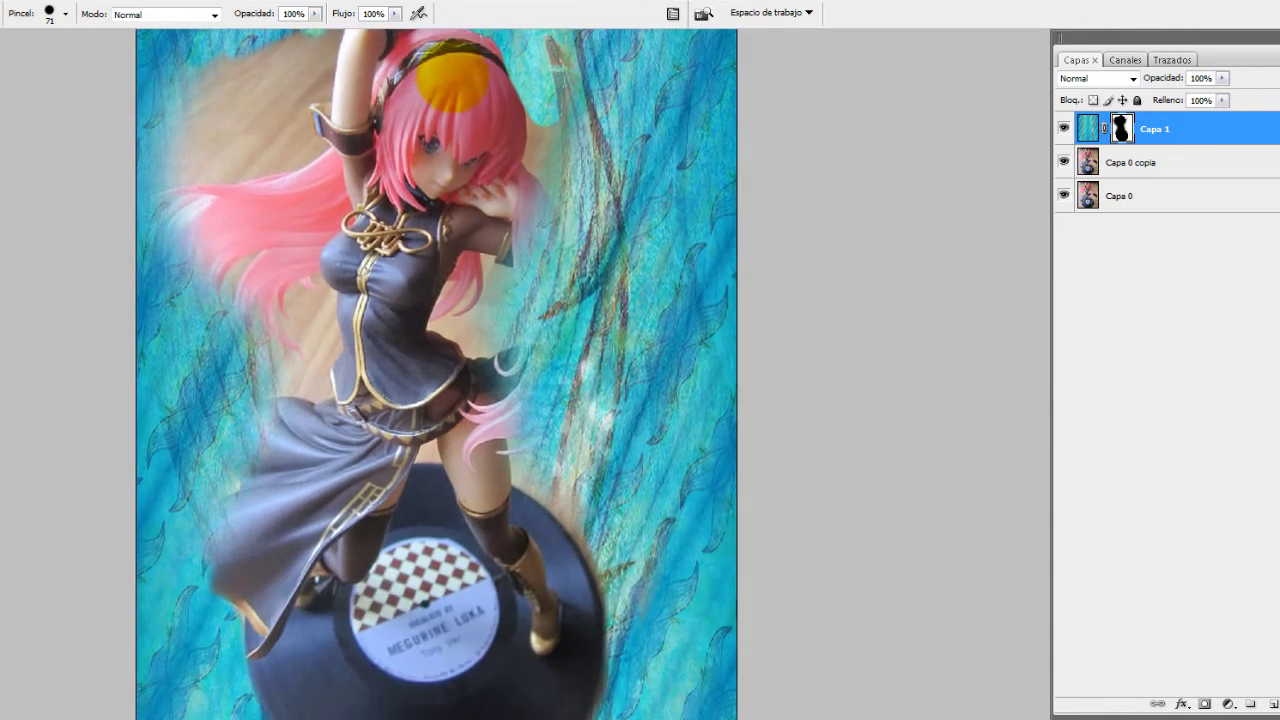
scroll(449, 366, down, 1)
scroll(457, 371, down, 3)
scroll(580, 443, up, 2)
scroll(524, 488, up, 1)
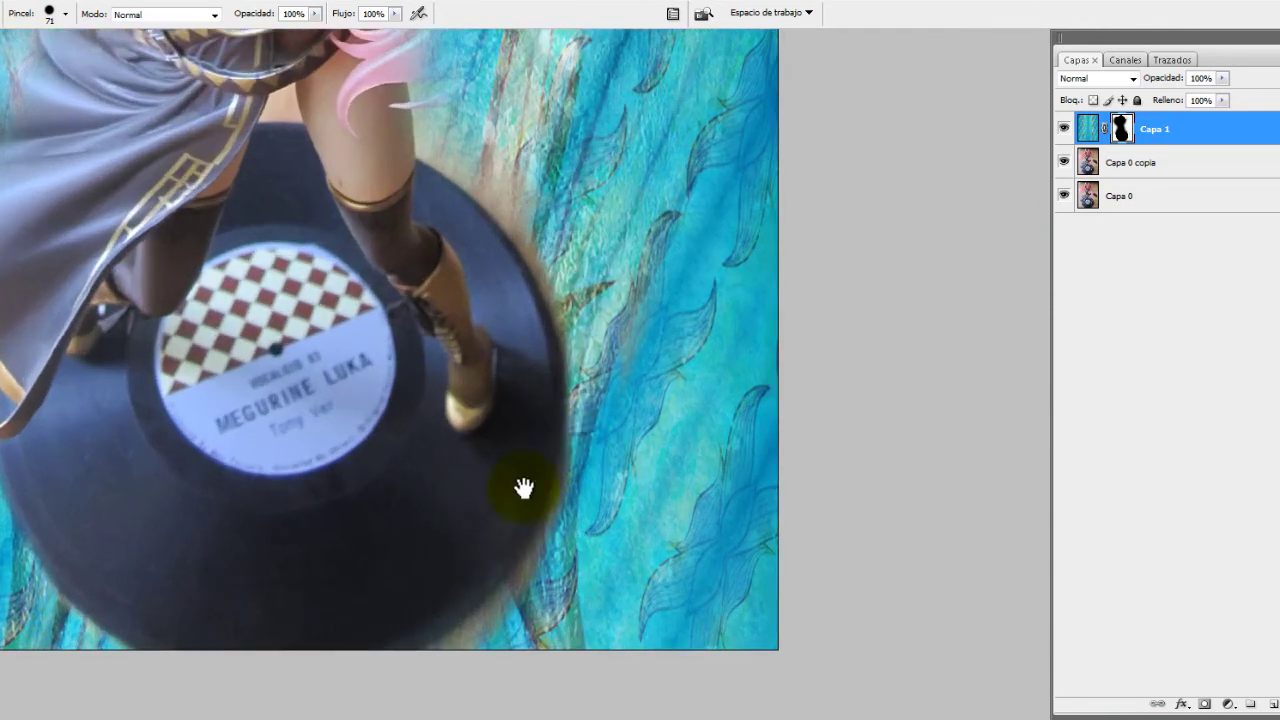
scroll(524, 488, down, 1)
right_click(558, 482)
drag(688, 510, 690, 510)
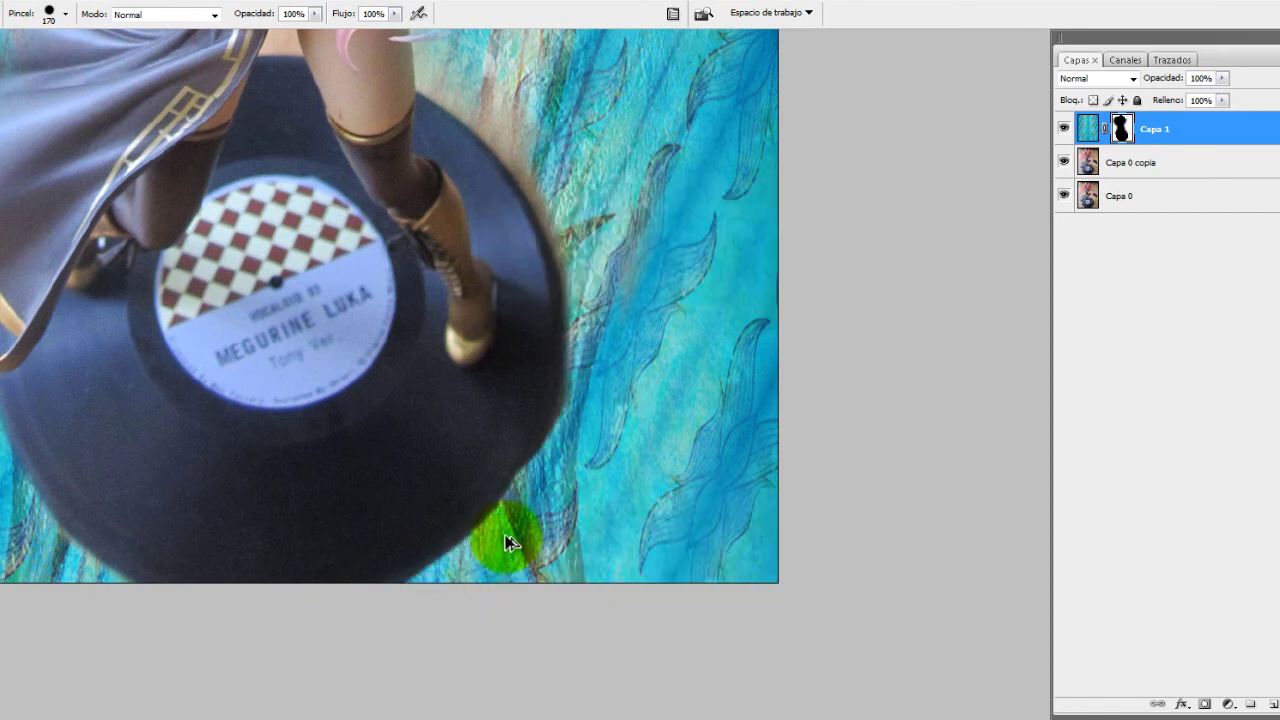
click(386, 651)
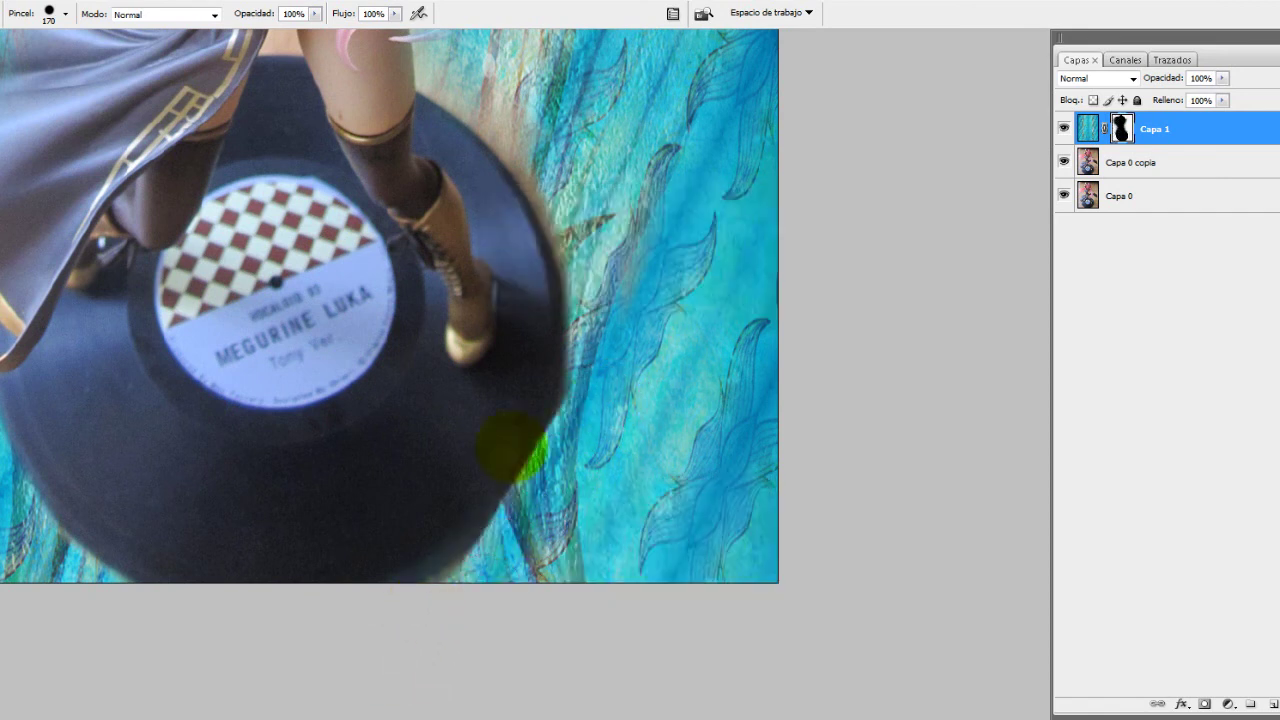
Hide Capa 1's blue background and select the Capa 0 copia layer
scroll(510, 450, down, 3)
scroll(157, 465, down, 3)
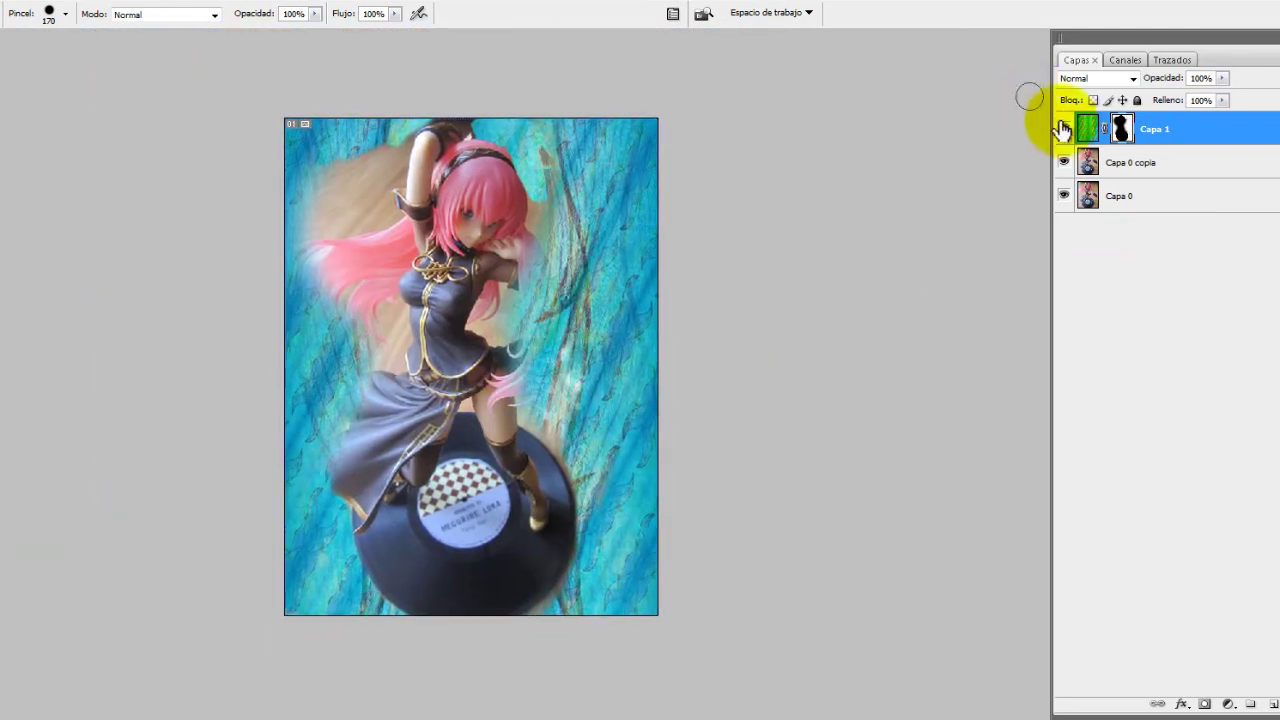
click(1063, 129)
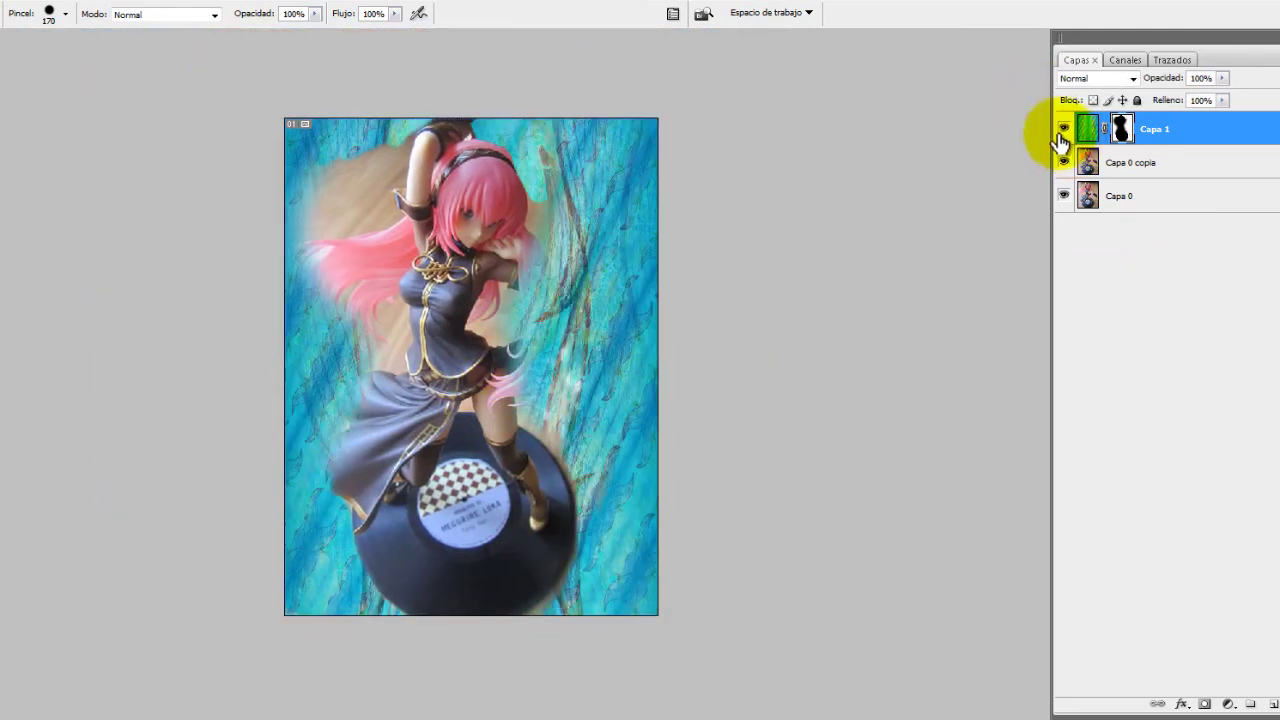
click(1063, 129)
click(1093, 165)
Set the Levels black input to 2 and move the Niveles dialog aside to view the photo
key(ctrl+l)
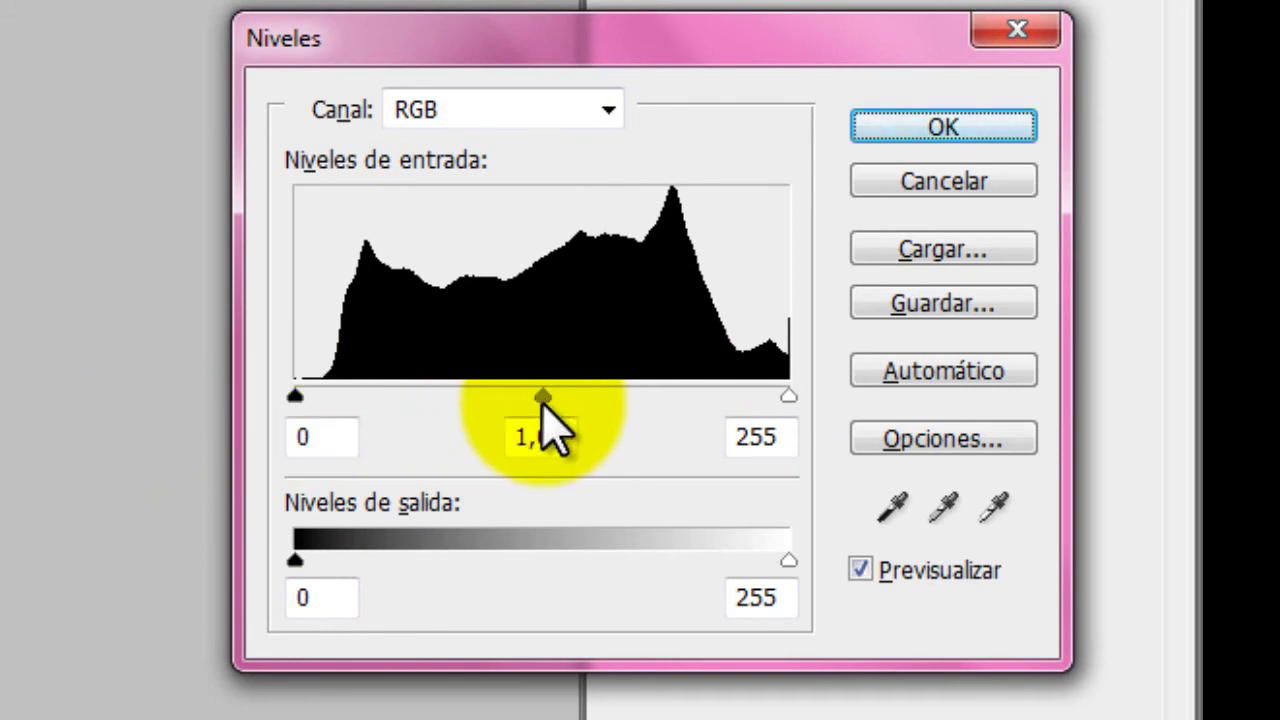
click(541, 398)
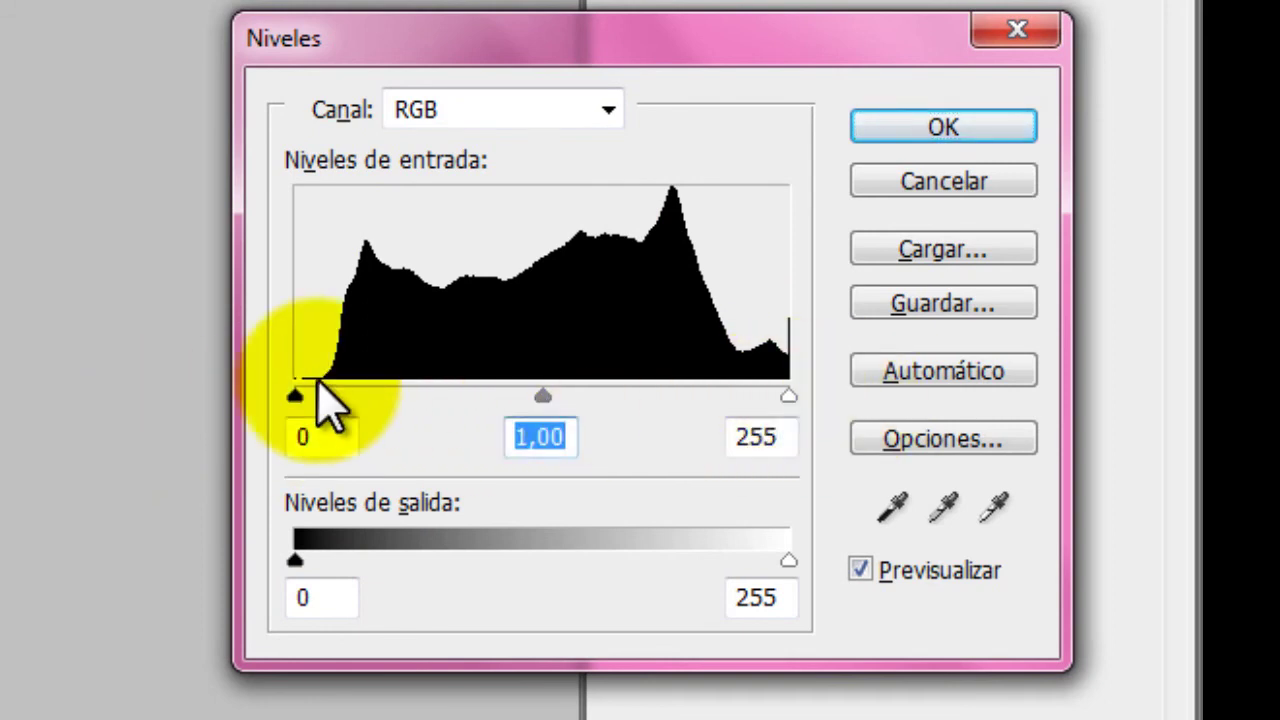
drag(304, 397, 276, 404)
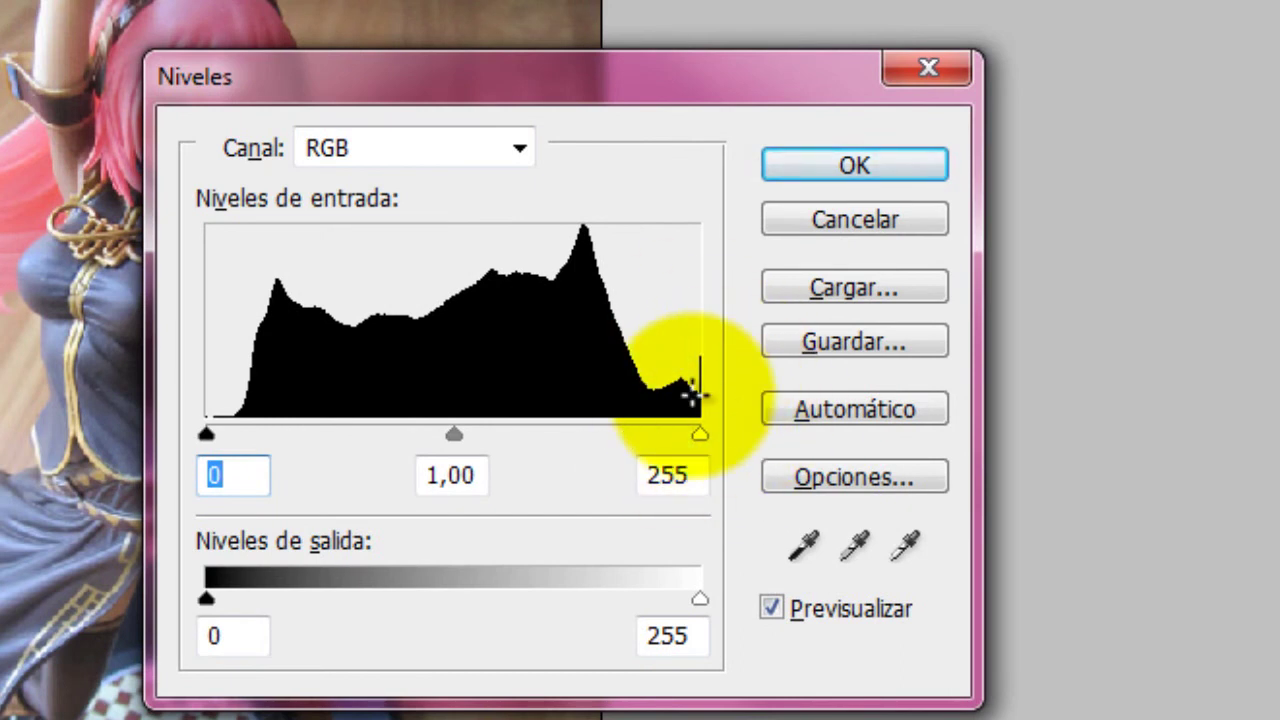
key(Up)
key(Up)
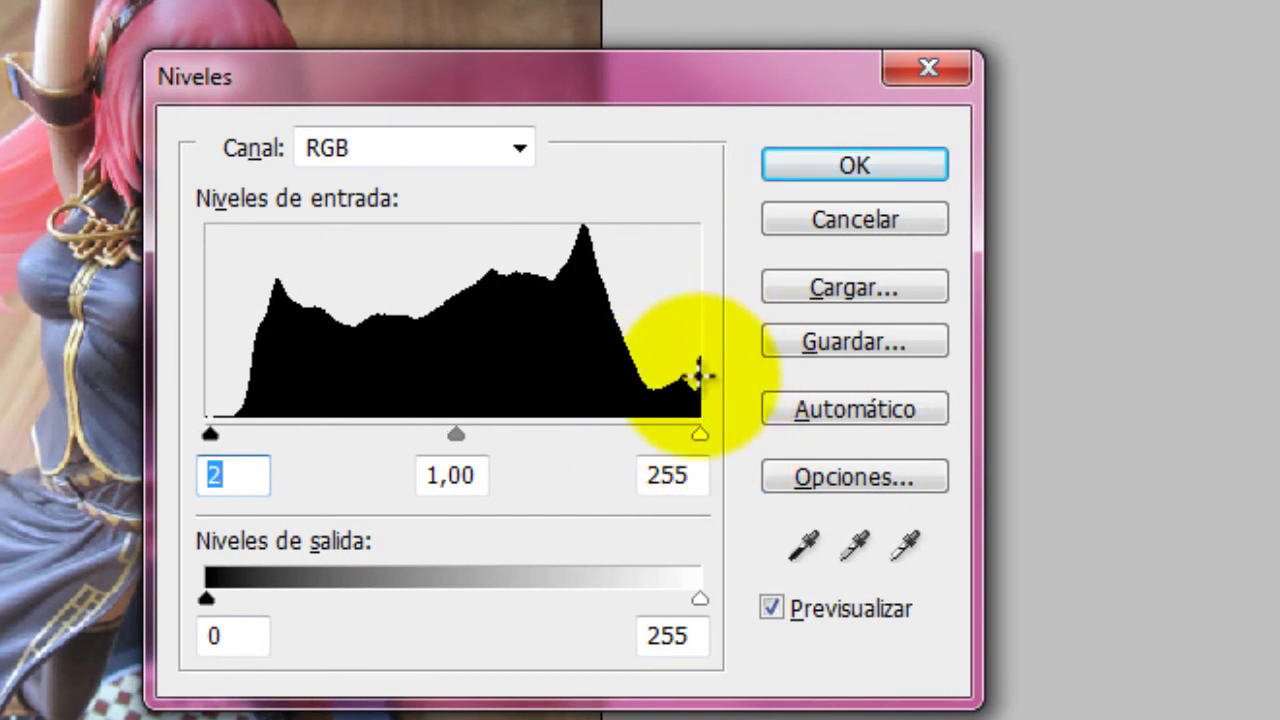
drag(663, 80, 1199, 210)
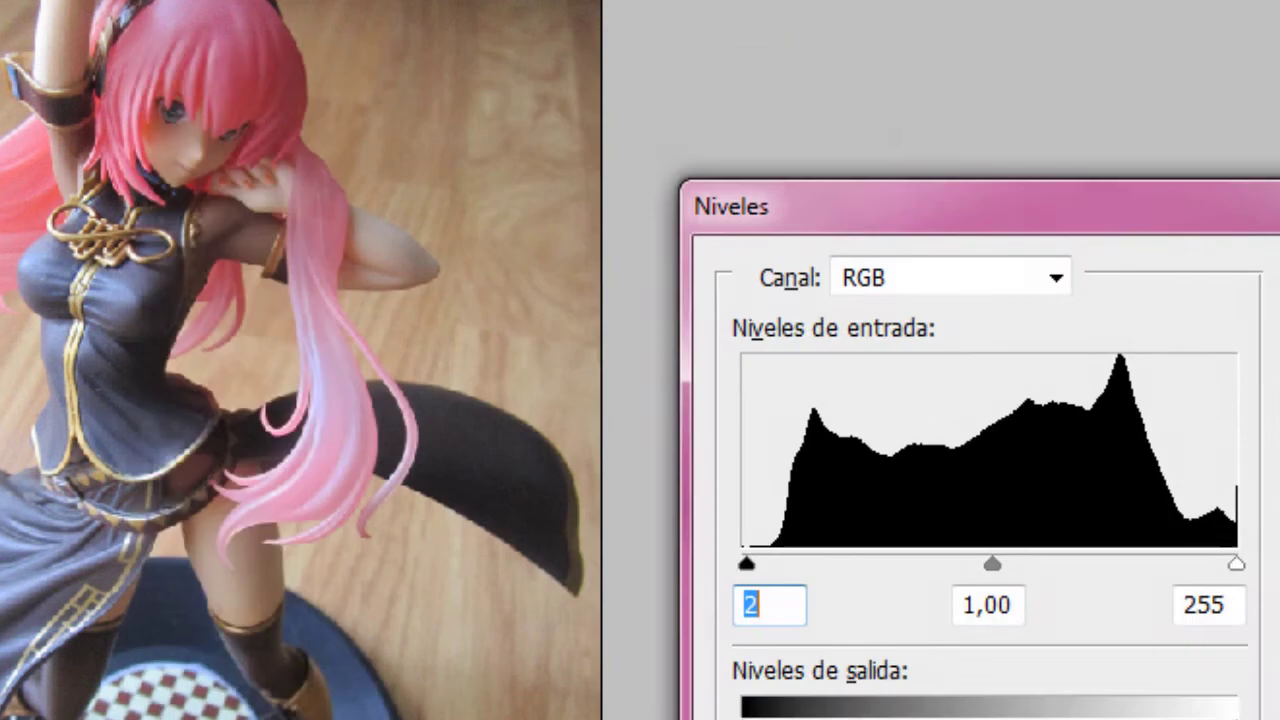
drag(900, 206, 1064, 235)
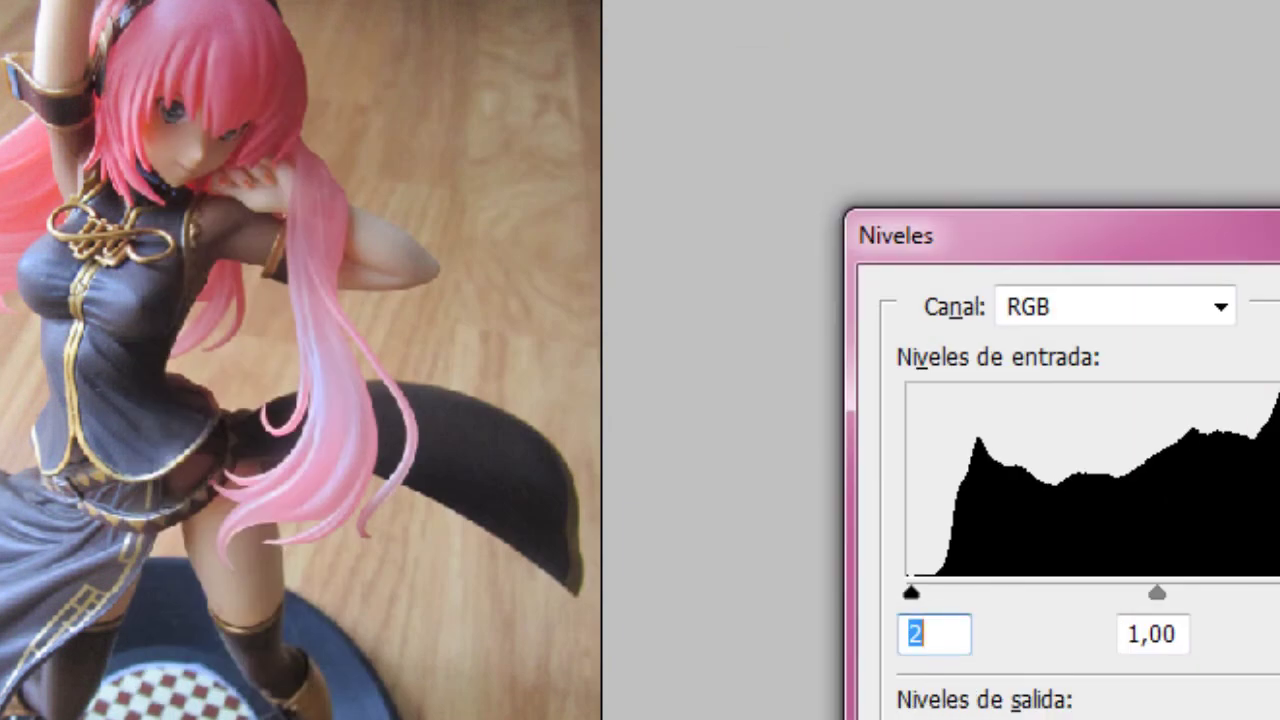
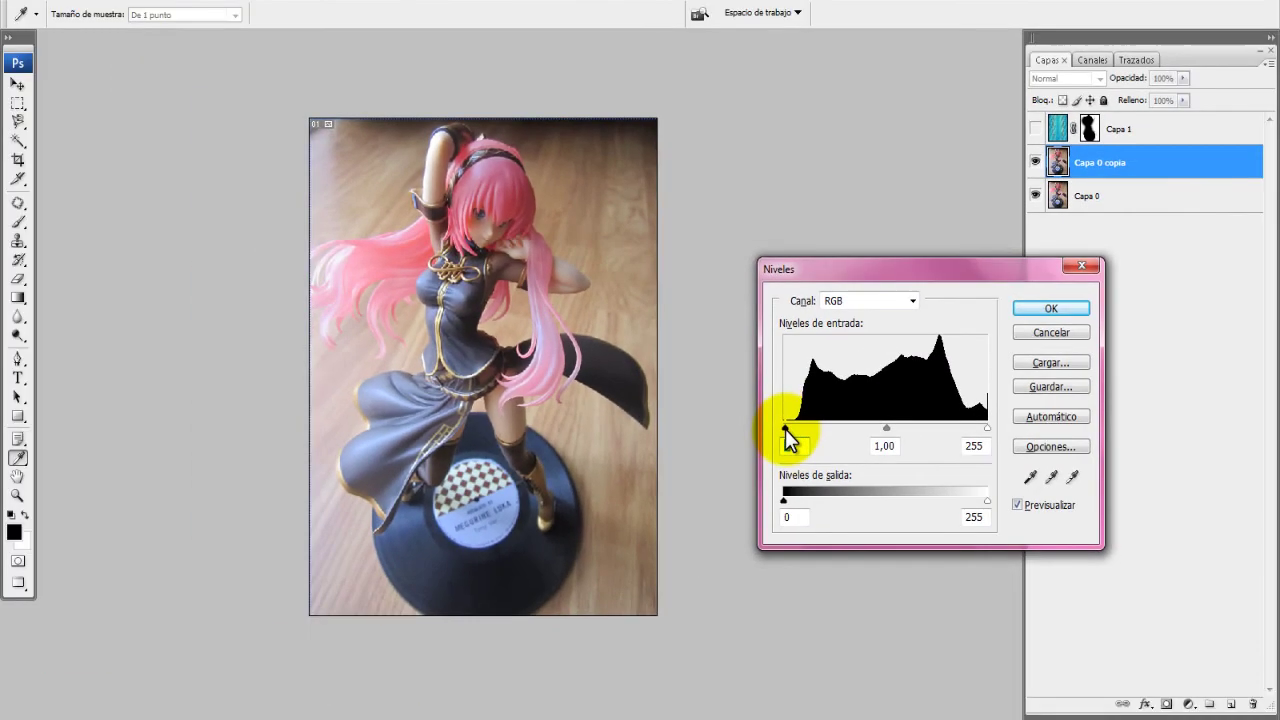
Apply Levels to Capa 0 copia with black input 14, gamma 0,91 and white 255
drag(785, 429, 793, 430)
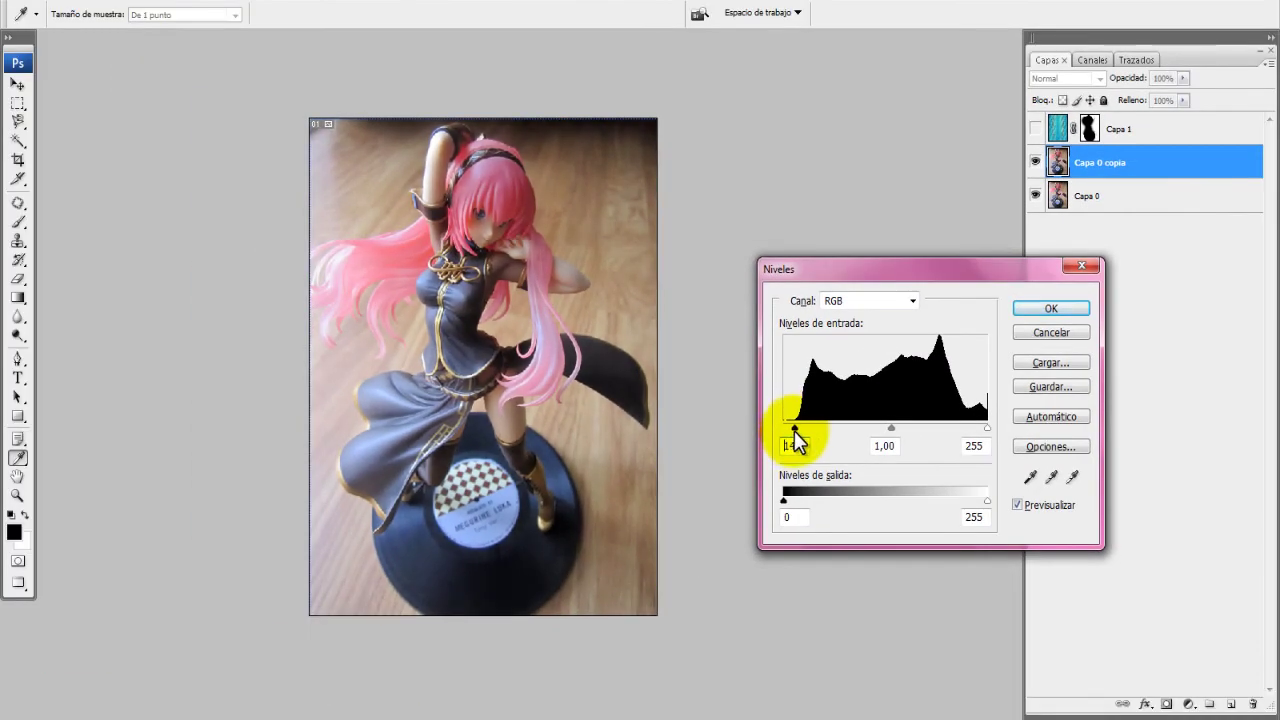
click(1018, 505)
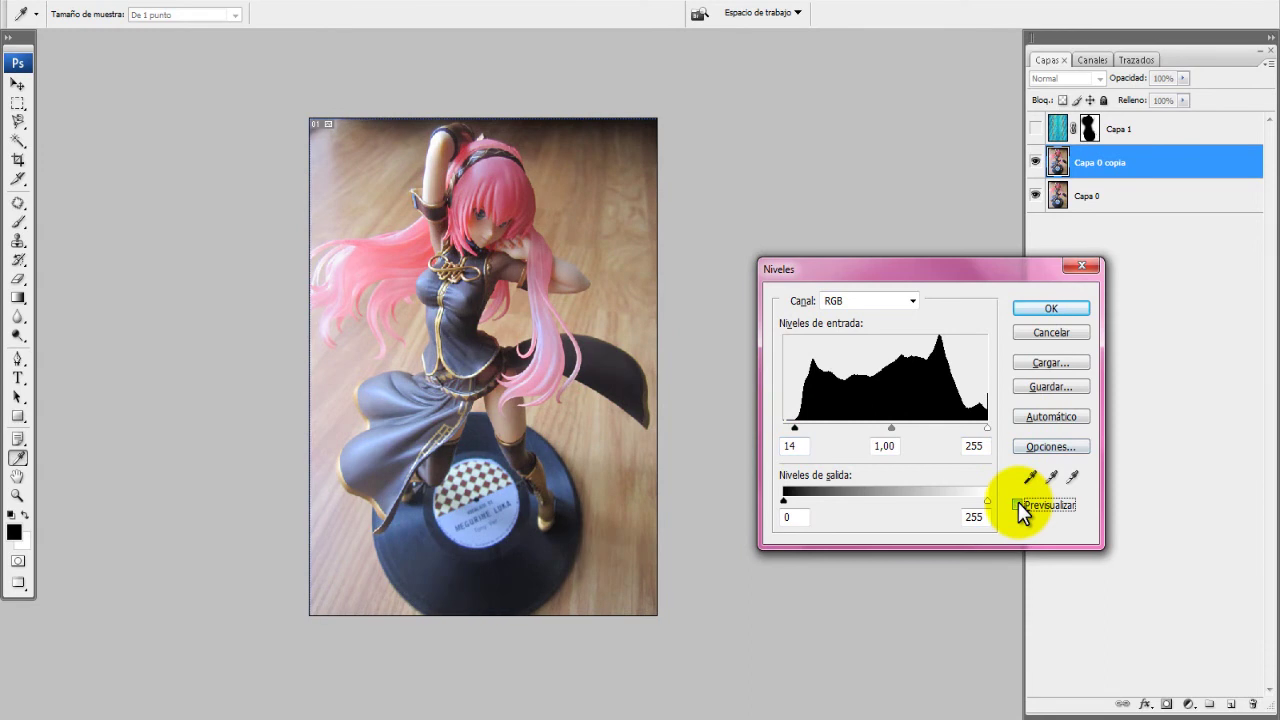
click(1018, 505)
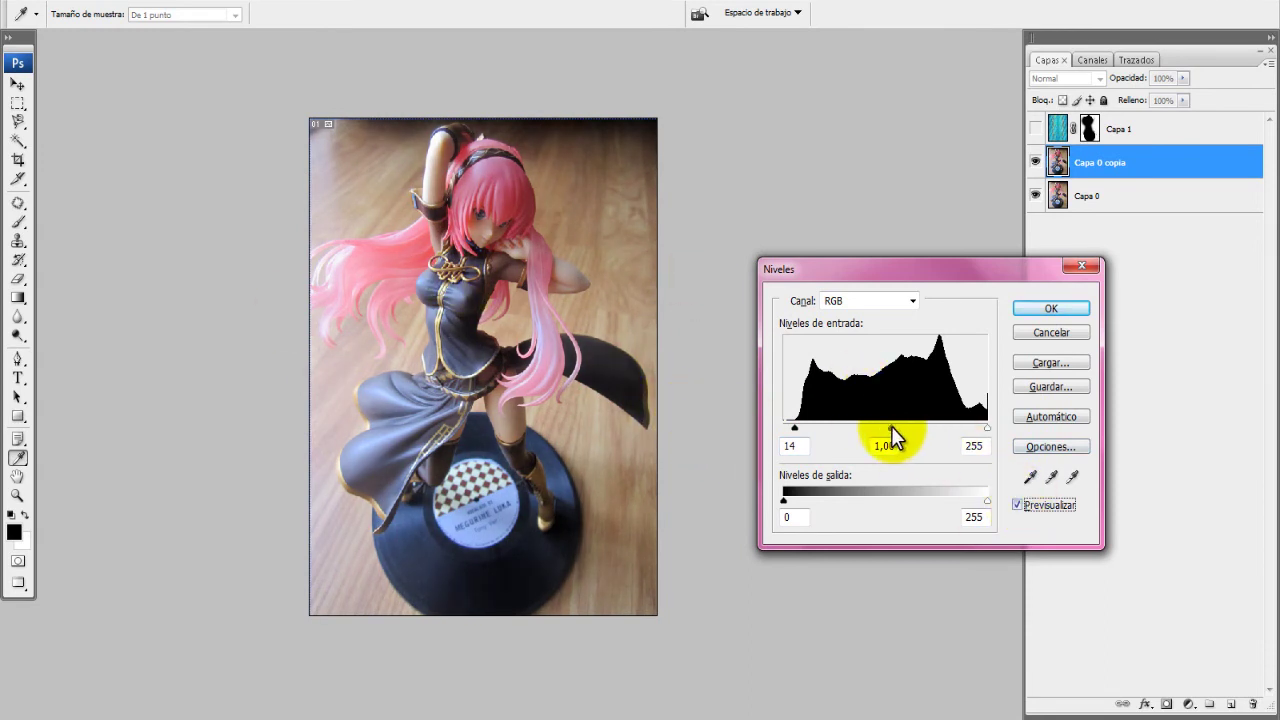
drag(896, 430, 902, 430)
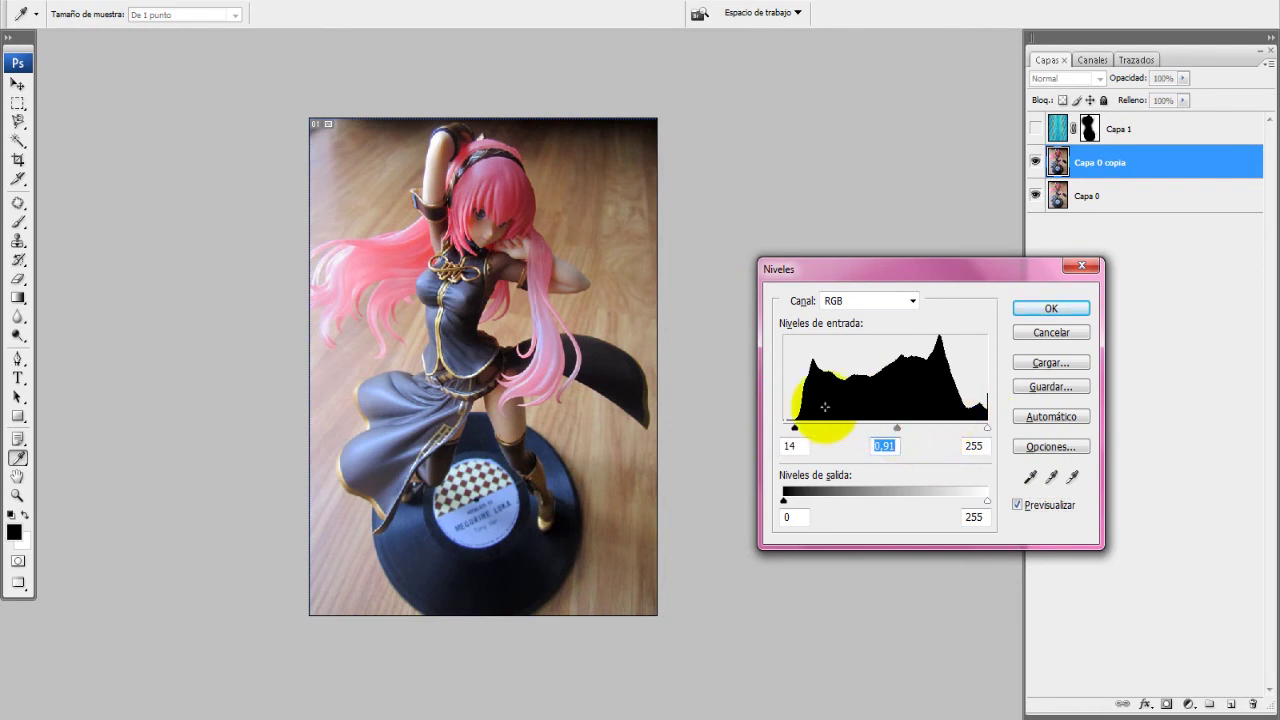
click(1018, 506)
click(1017, 505)
click(1017, 505)
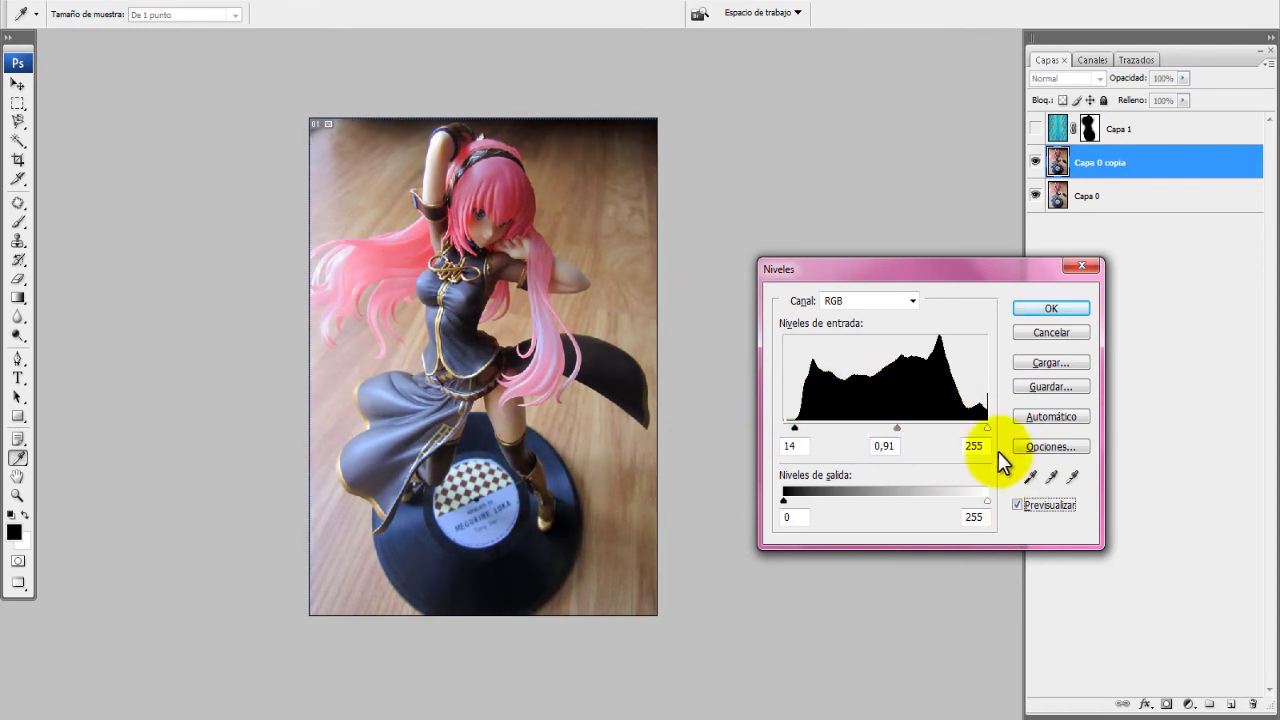
drag(985, 426, 969, 448)
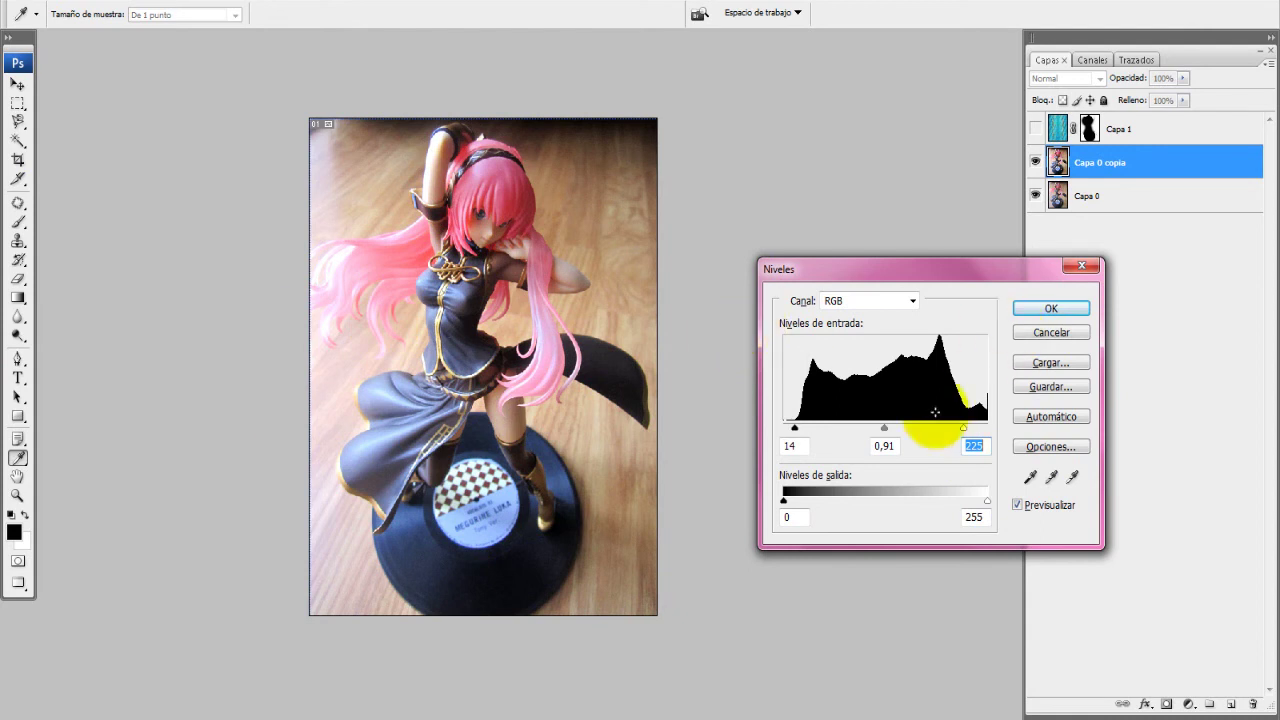
drag(965, 430, 1003, 440)
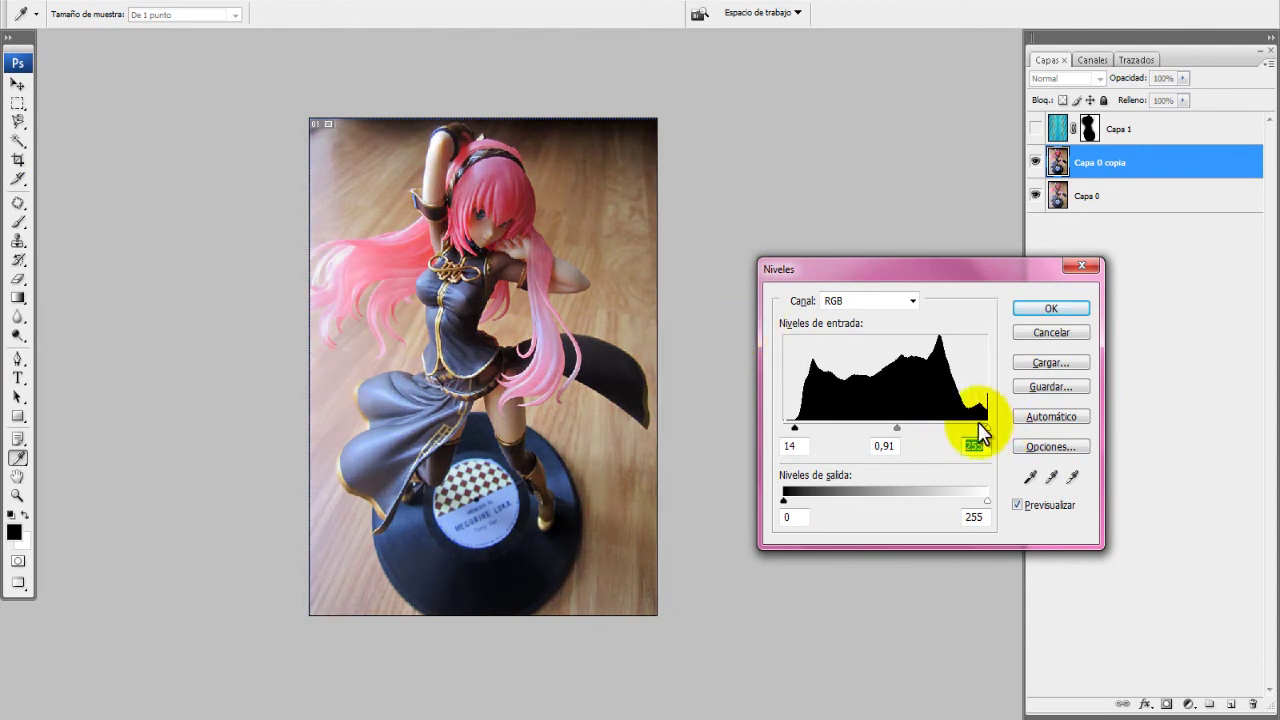
click(1037, 309)
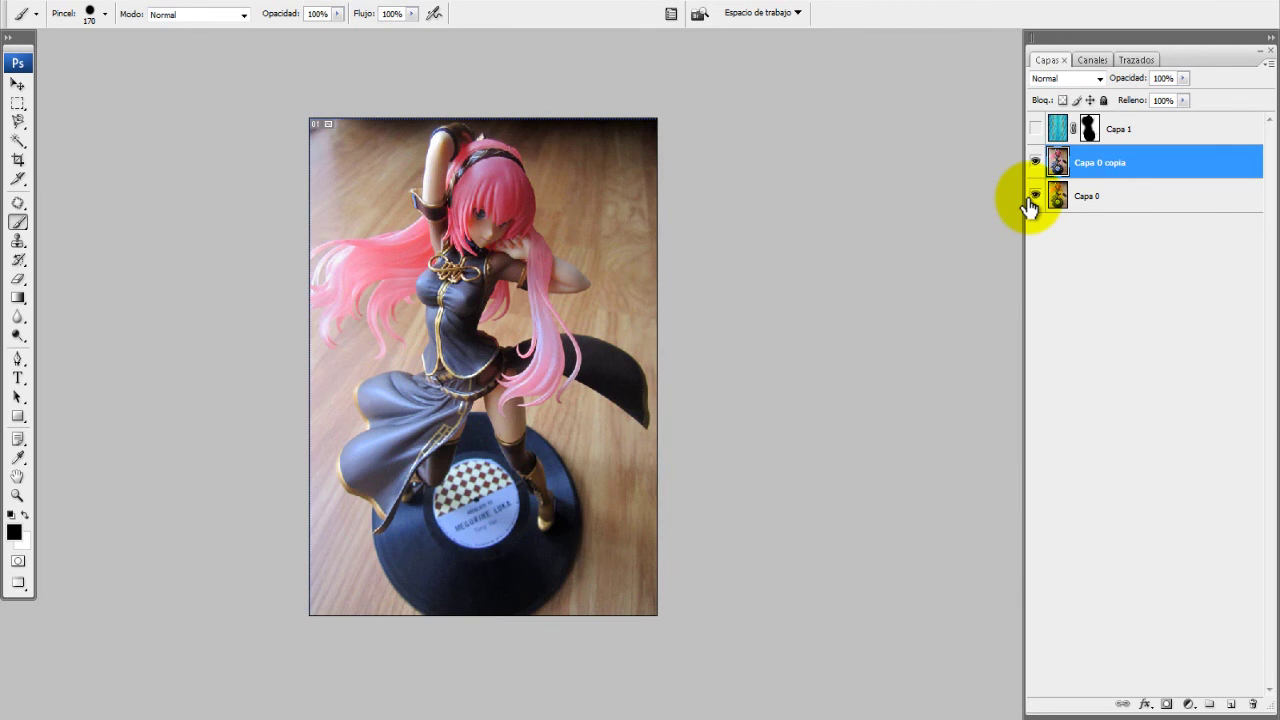
Duplicate the layer as Capa 0 copia 2, trial and cancel Shadows/Highlights, and maximize the document window
key(ctrl+j)
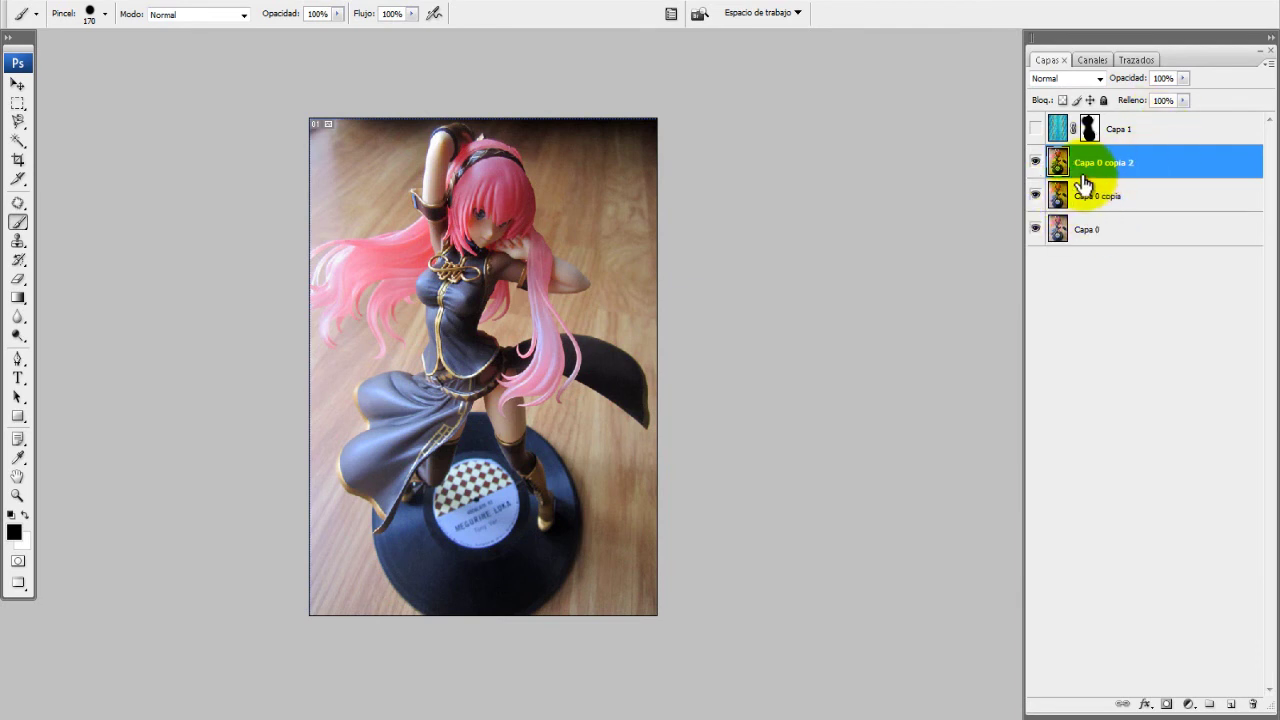
click(86, 5)
mouse_move(60, 34)
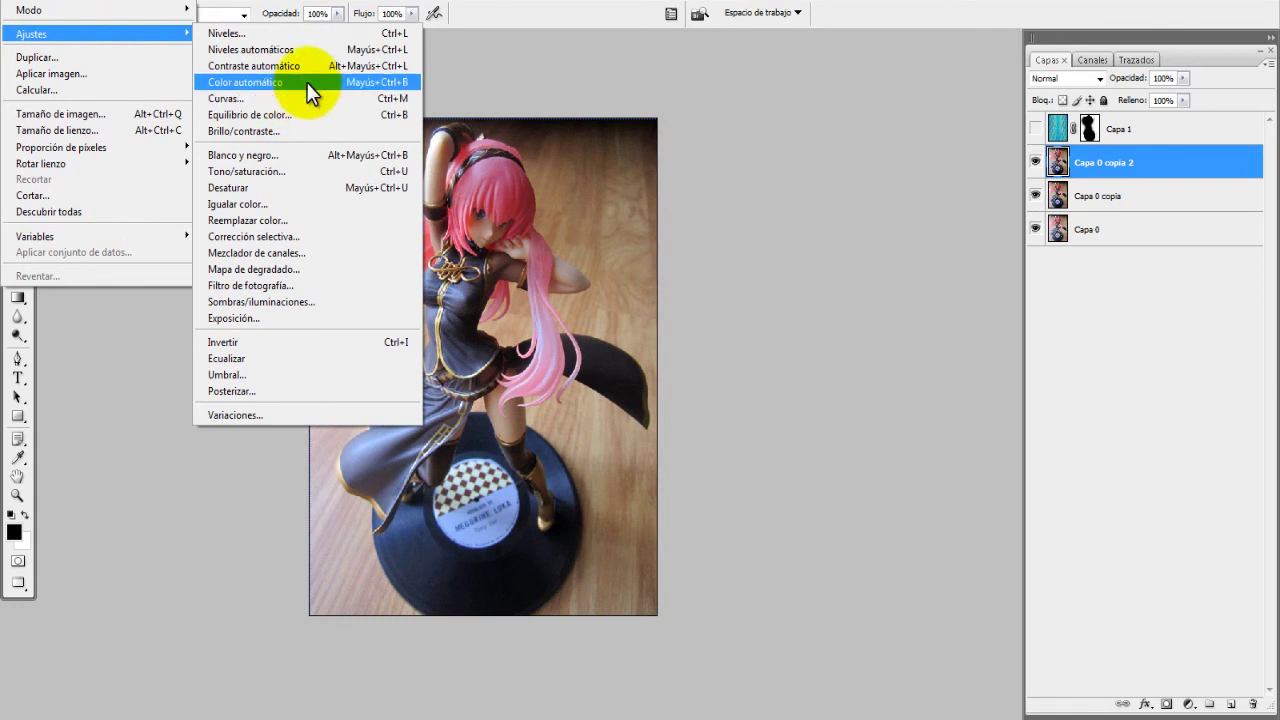
click(277, 302)
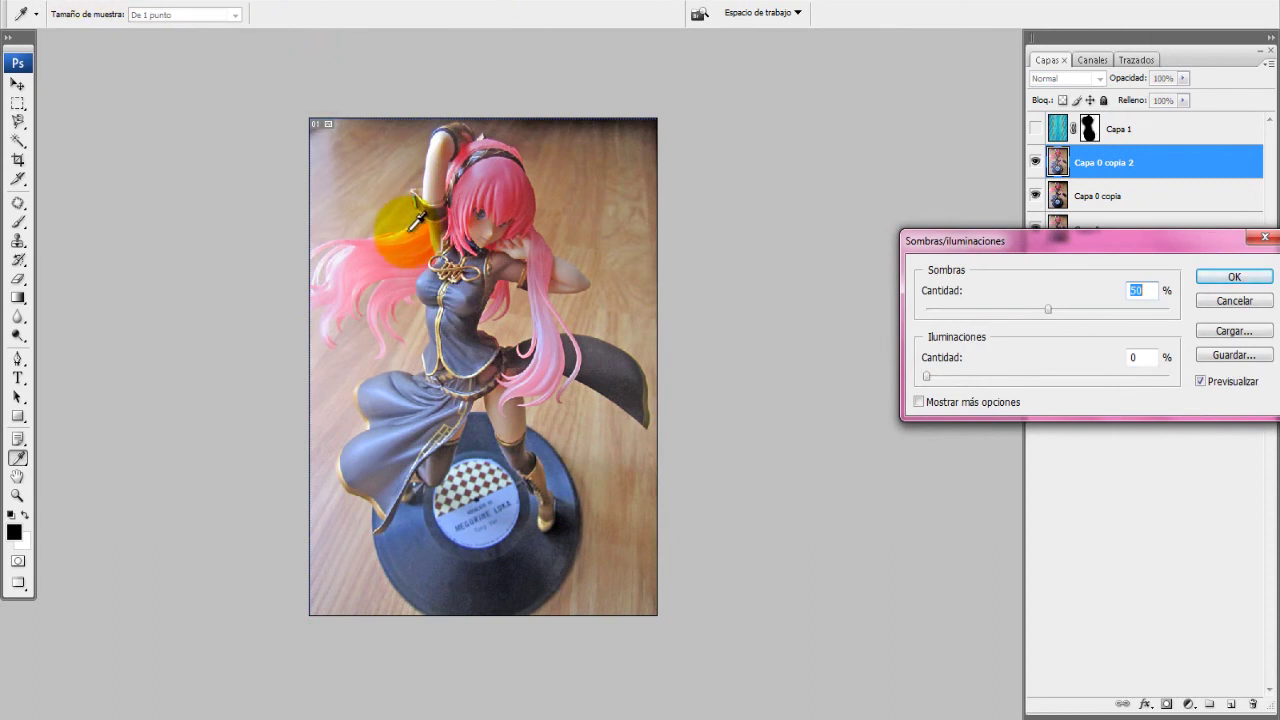
click(1232, 302)
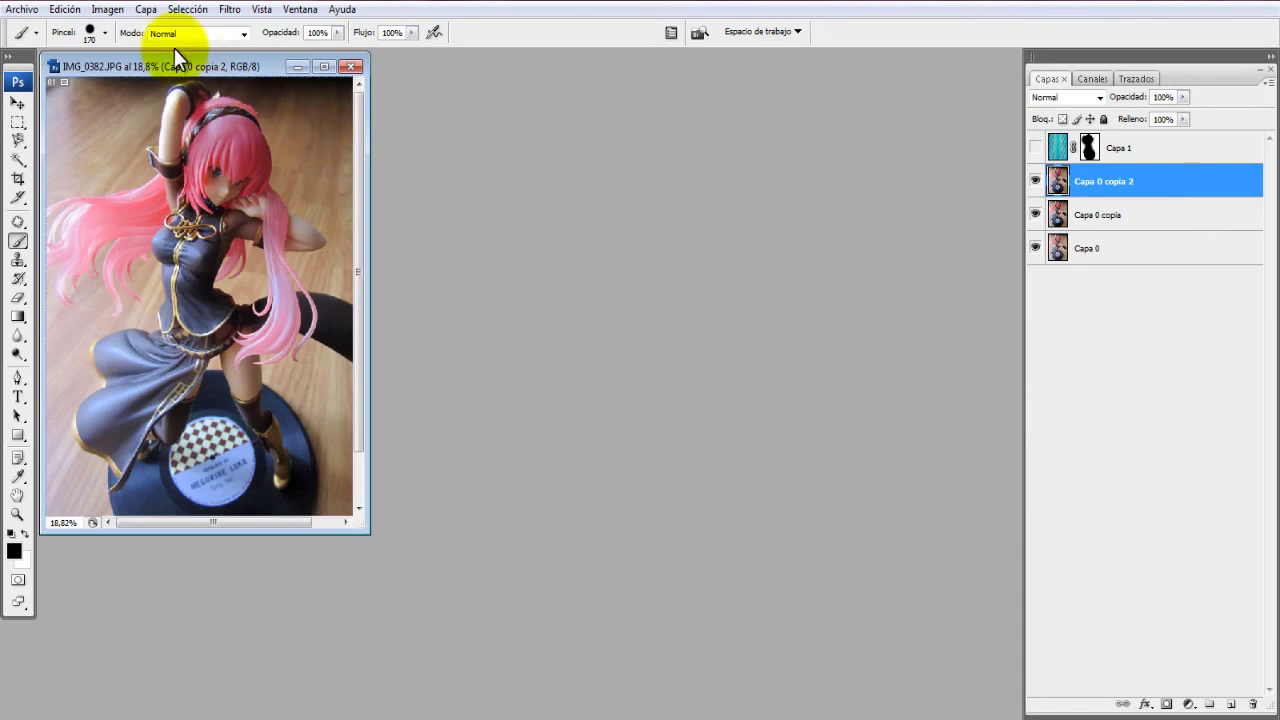
click(324, 66)
click(84, 10)
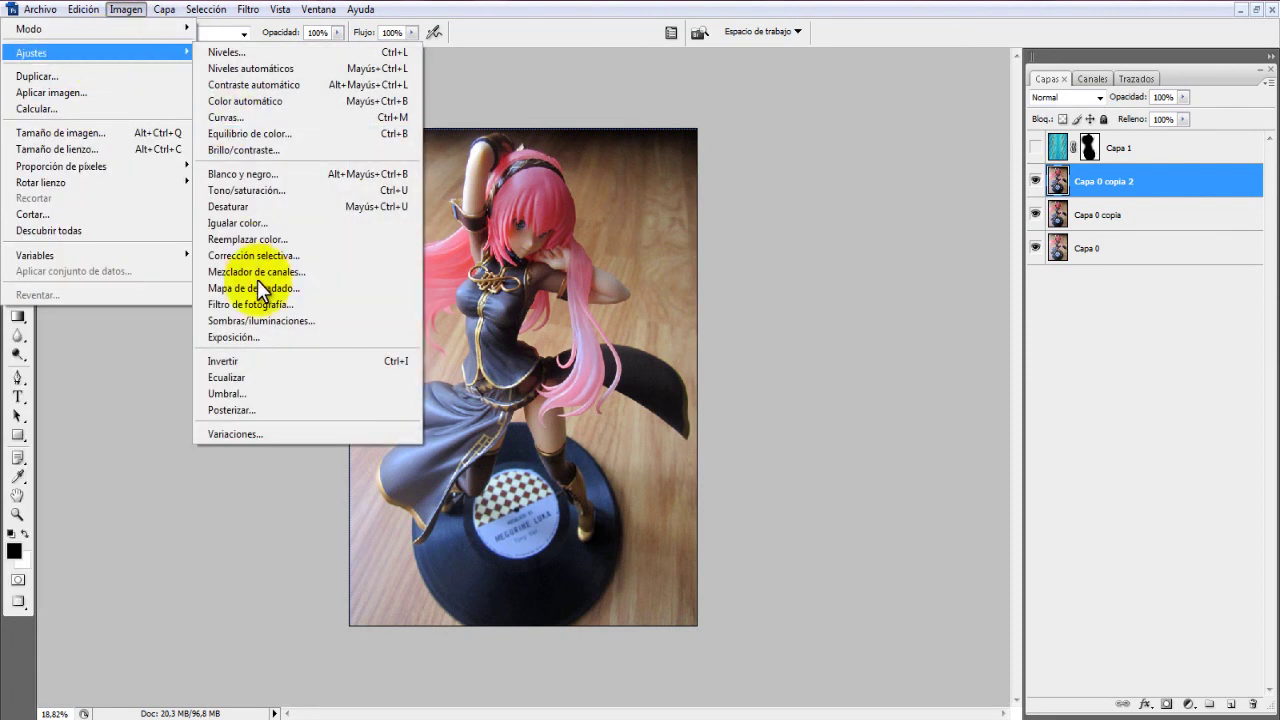
Open Shadows/Highlights on Capa 0 copia 2 and experiment with the shadows amount
click(271, 321)
drag(955, 240, 781, 240)
drag(872, 307, 733, 301)
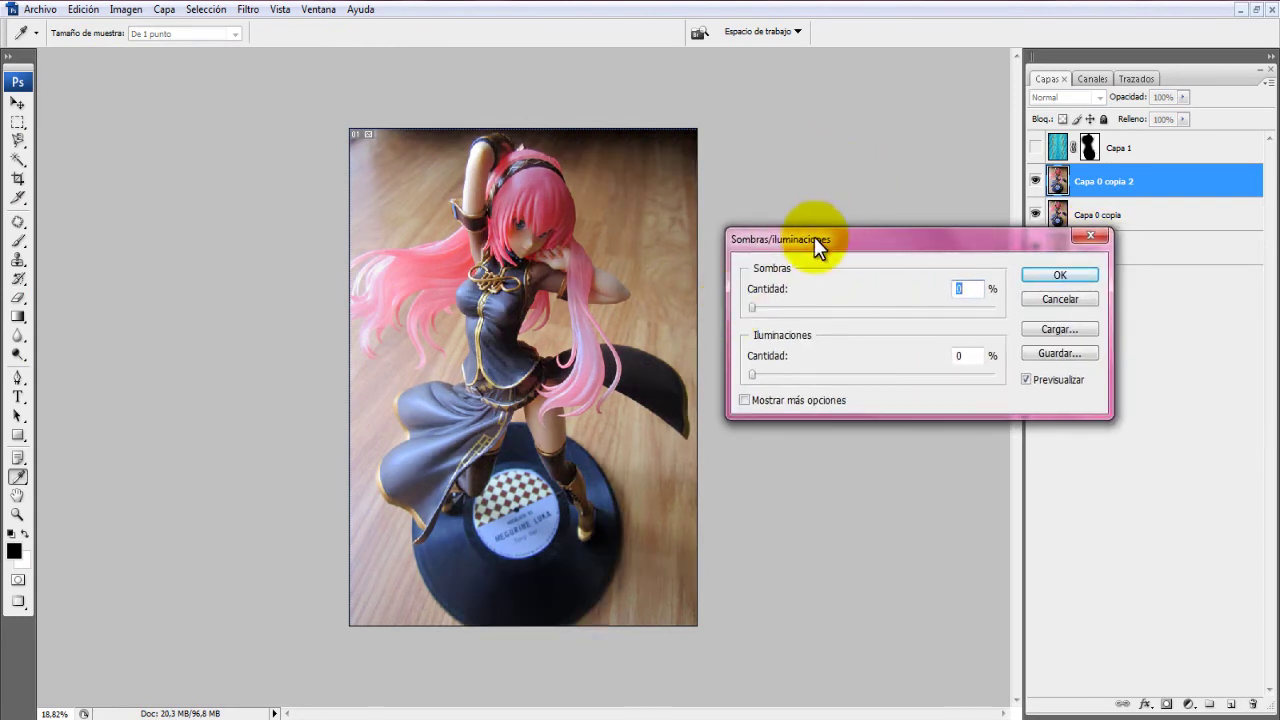
drag(814, 240, 896, 195)
drag(835, 263, 886, 265)
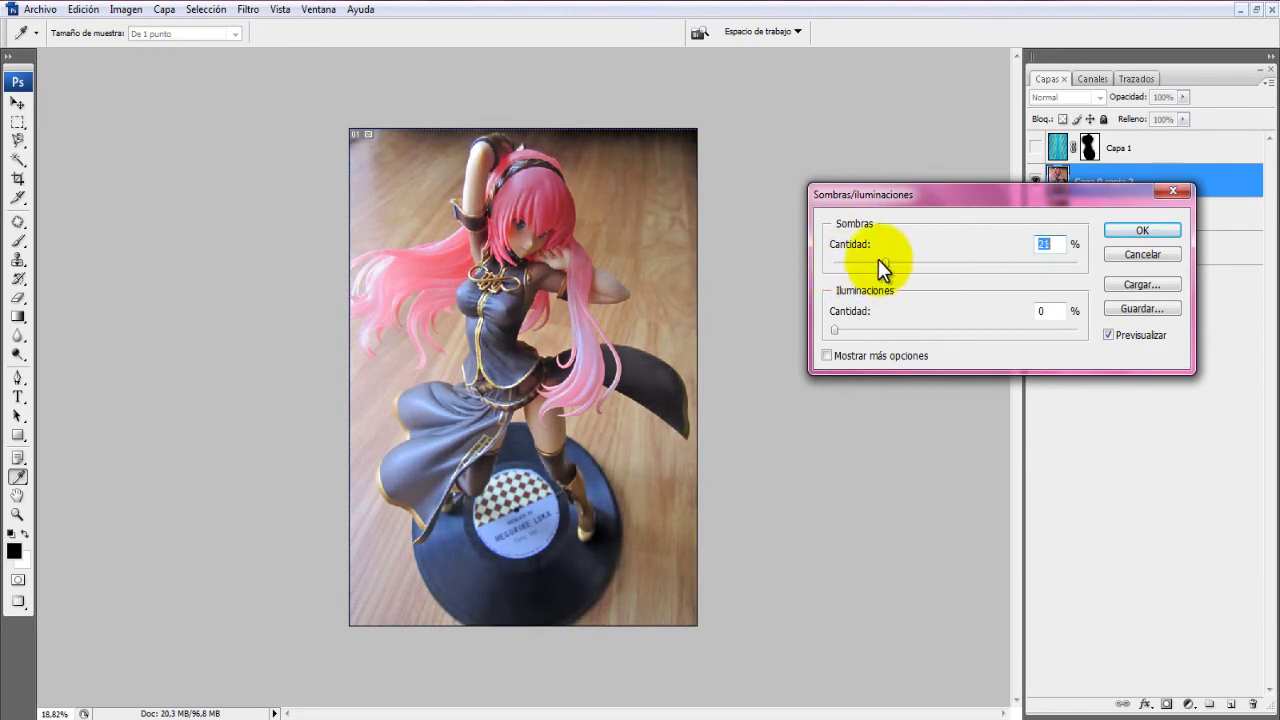
click(1108, 334)
click(1108, 334)
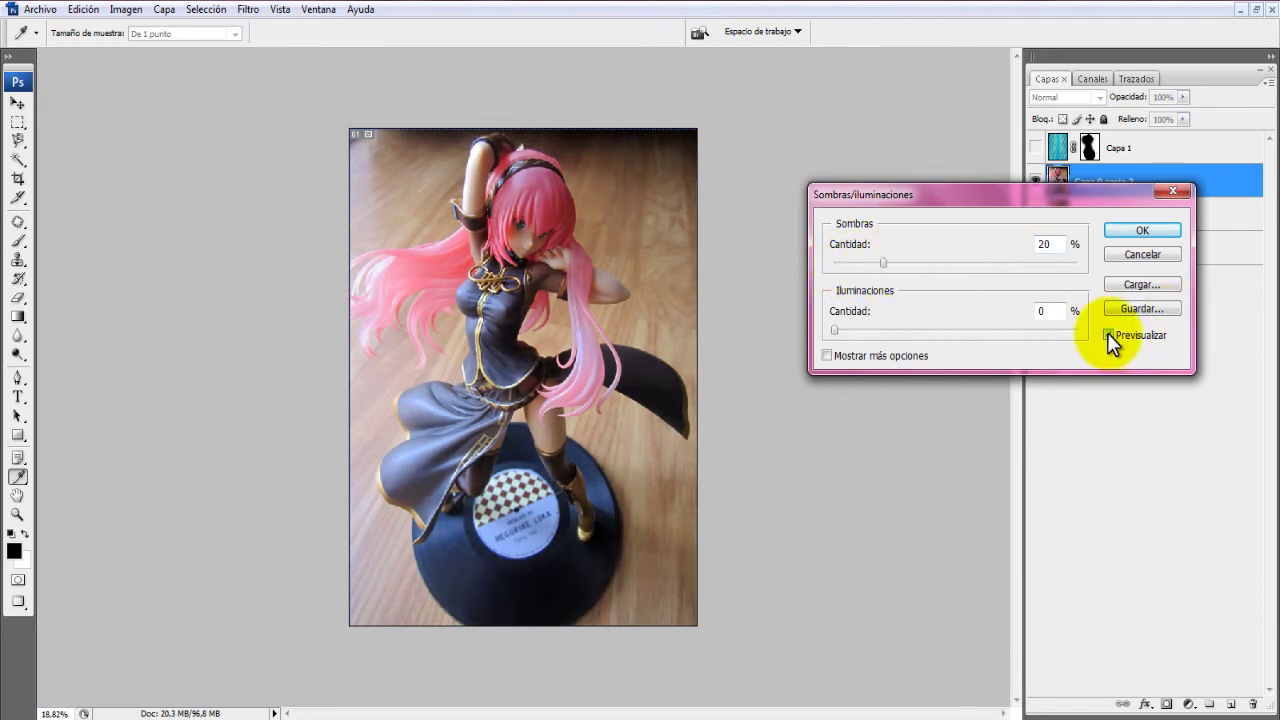
click(1108, 334)
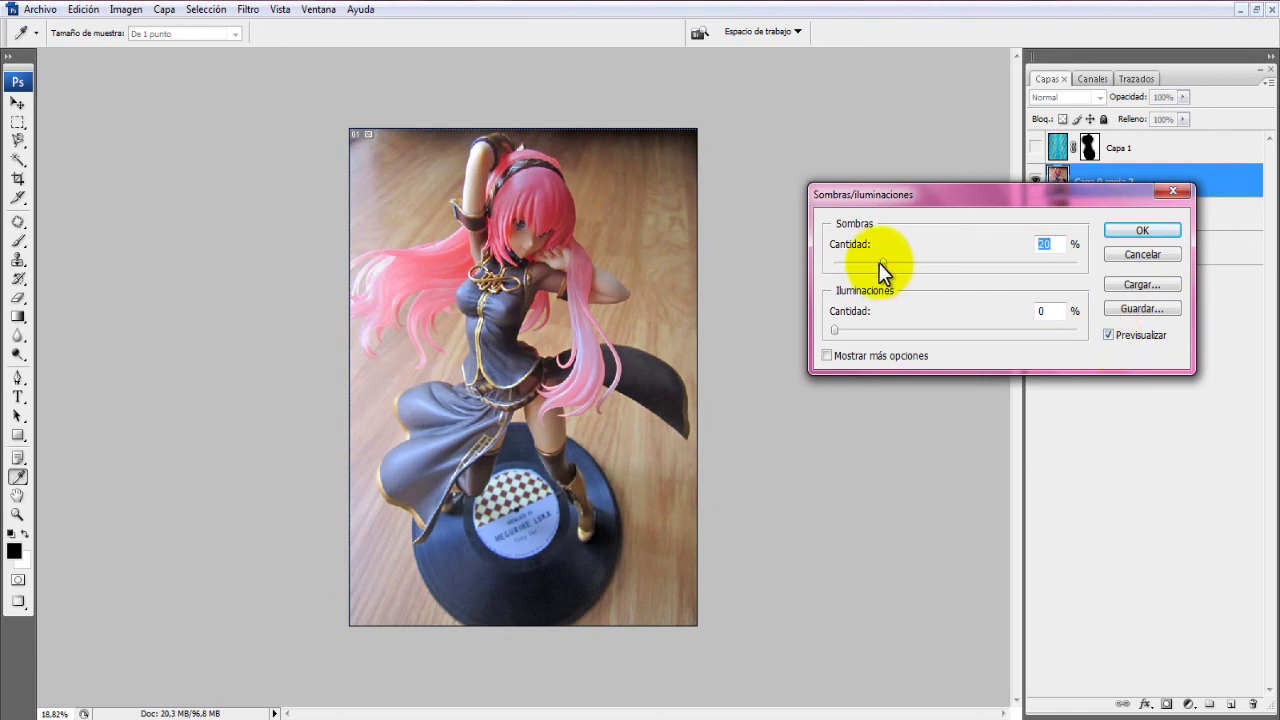
text(13)
Settle the Shadows/Highlights values at shadows 0 and highlights amount 83%
drag(833, 329, 1098, 347)
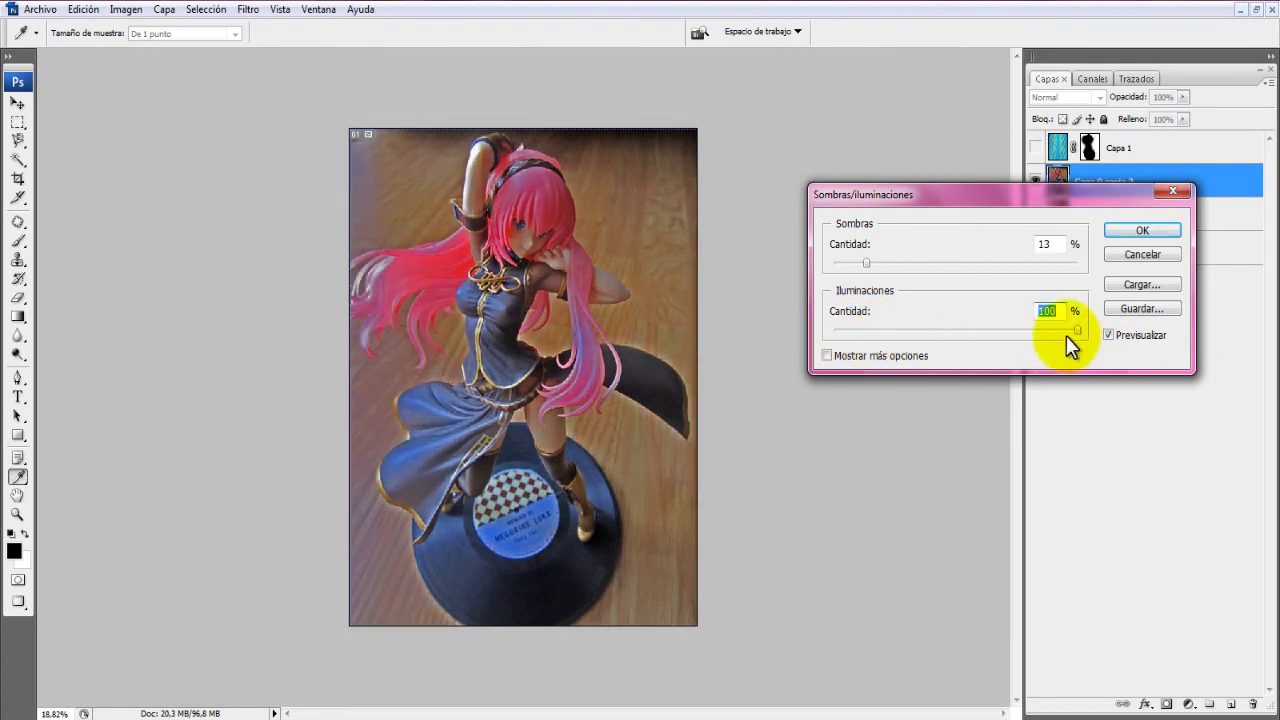
drag(865, 262, 1168, 288)
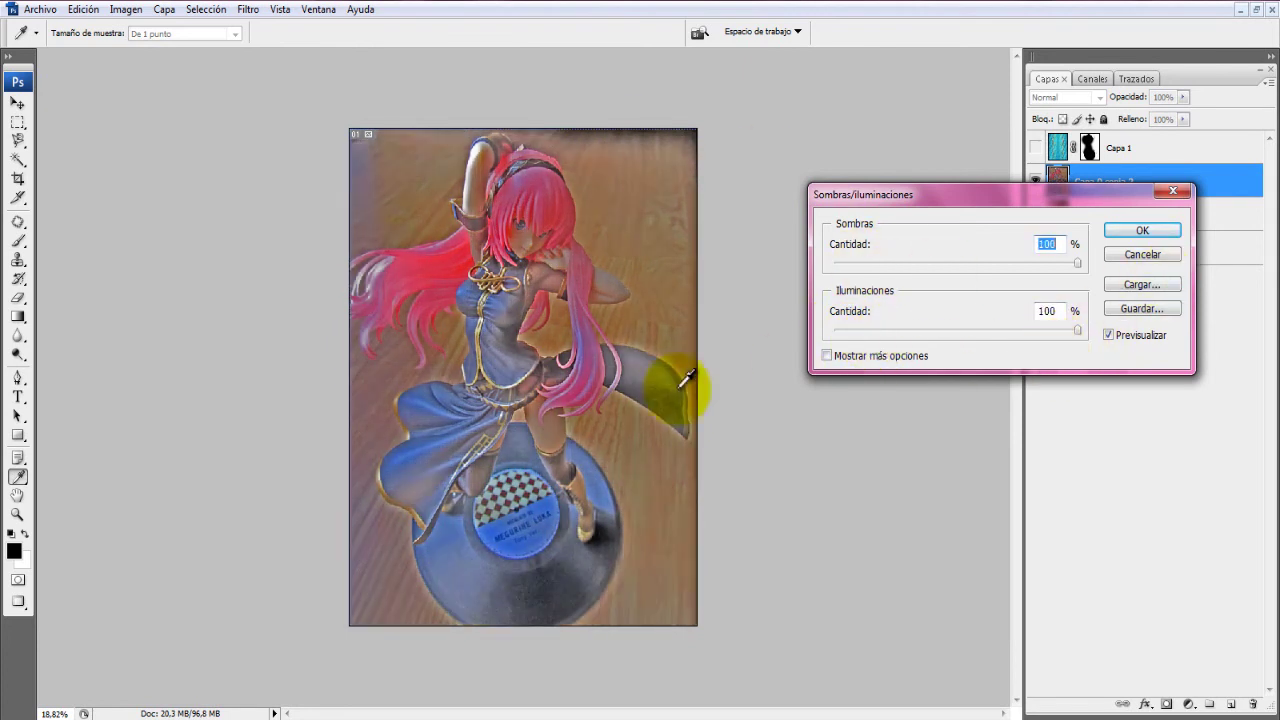
drag(1077, 262, 807, 266)
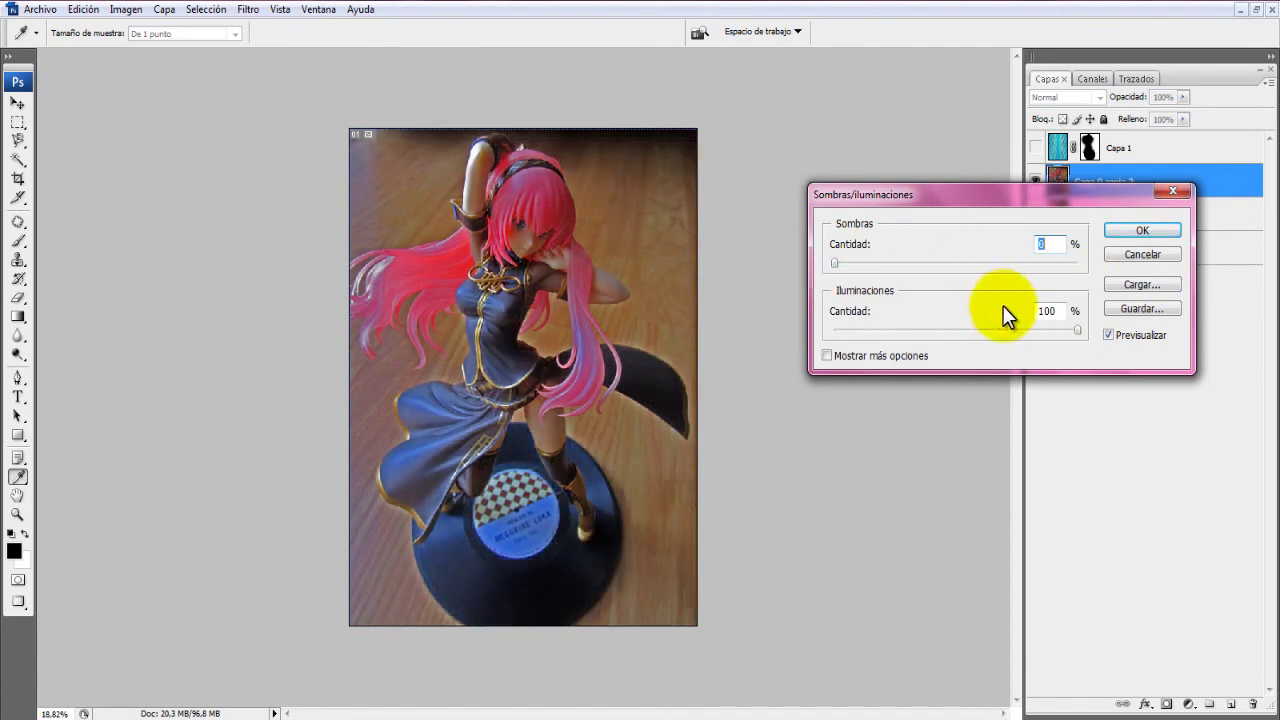
text(0)
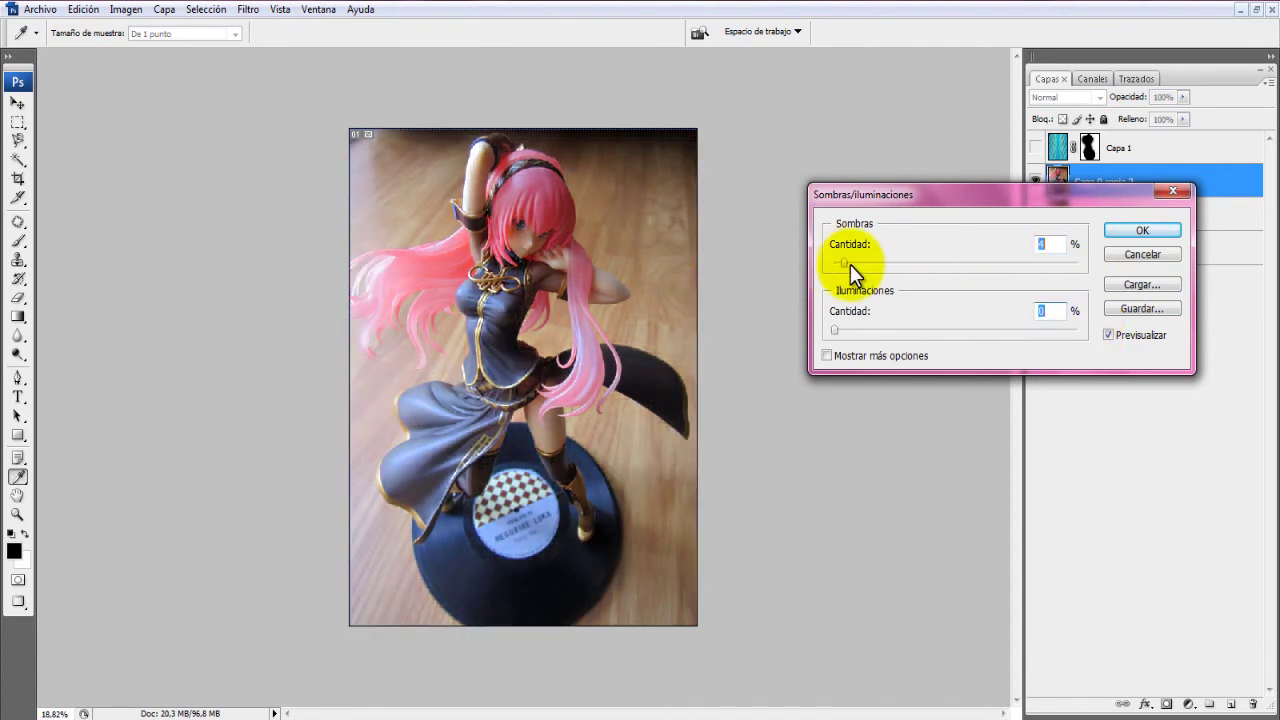
drag(850, 264, 854, 265)
drag(834, 329, 874, 332)
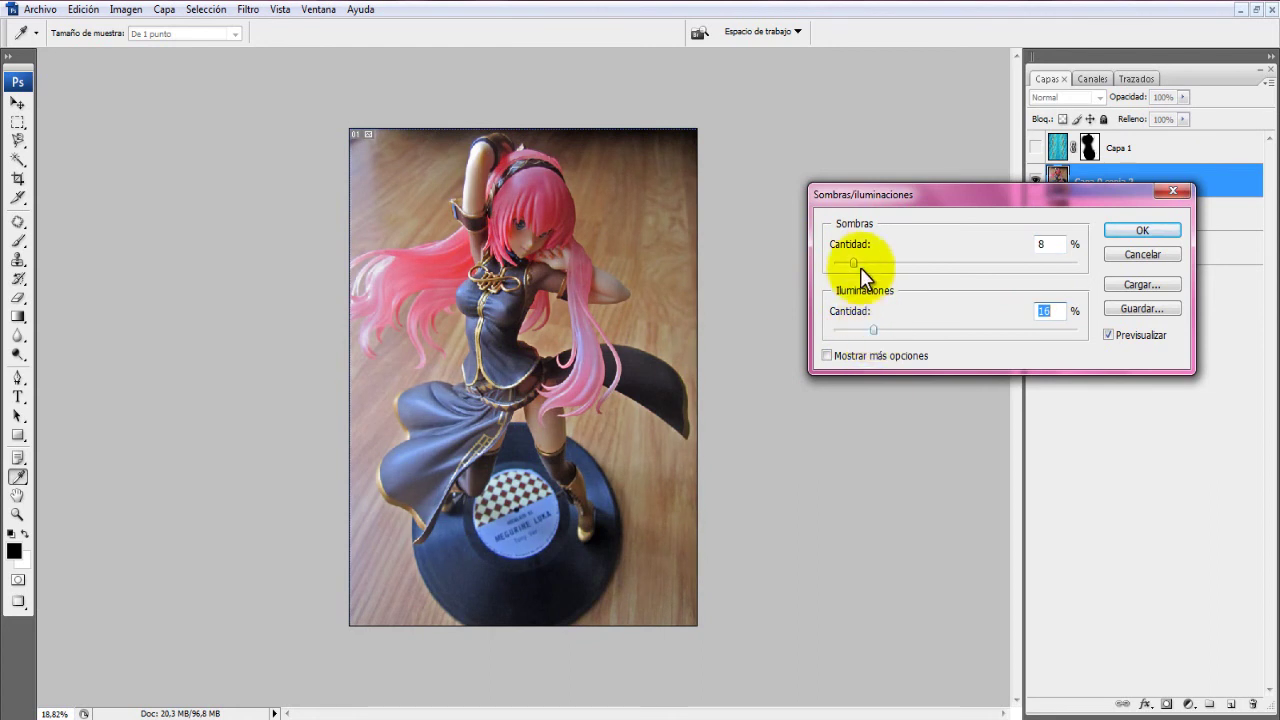
click(832, 263)
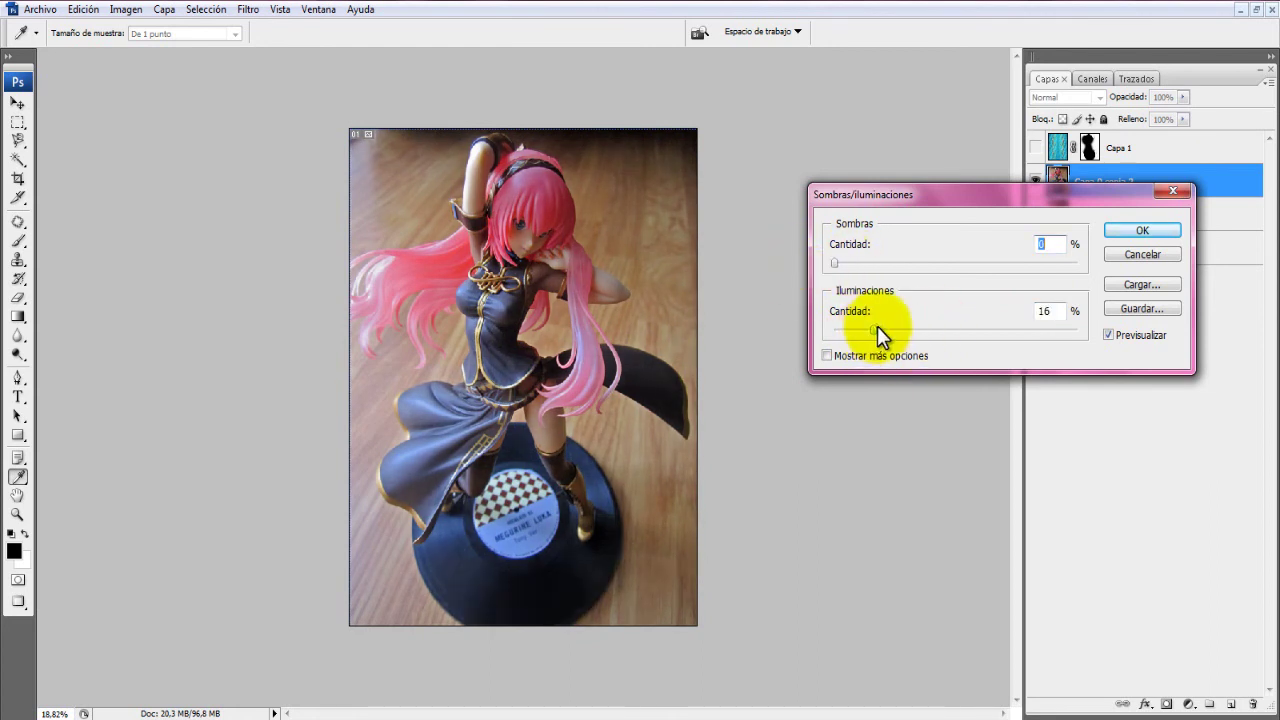
mouse_move(870, 331)
mouse_down()
mouse_move(1036, 343)
mouse_move(965, 348)
mouse_up()
Apply the adjustment and give Capa 0 copia 2 an inverted, hiding layer mask
click(1141, 231)
key(b)
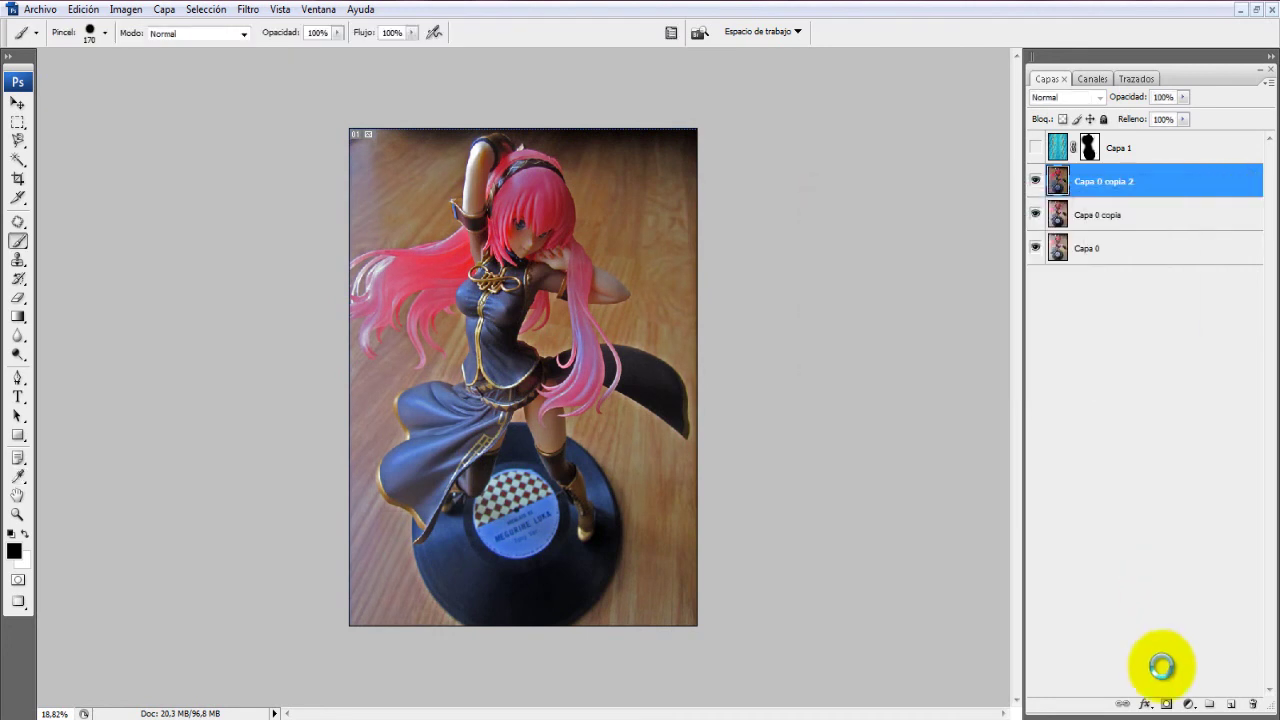
click(1167, 704)
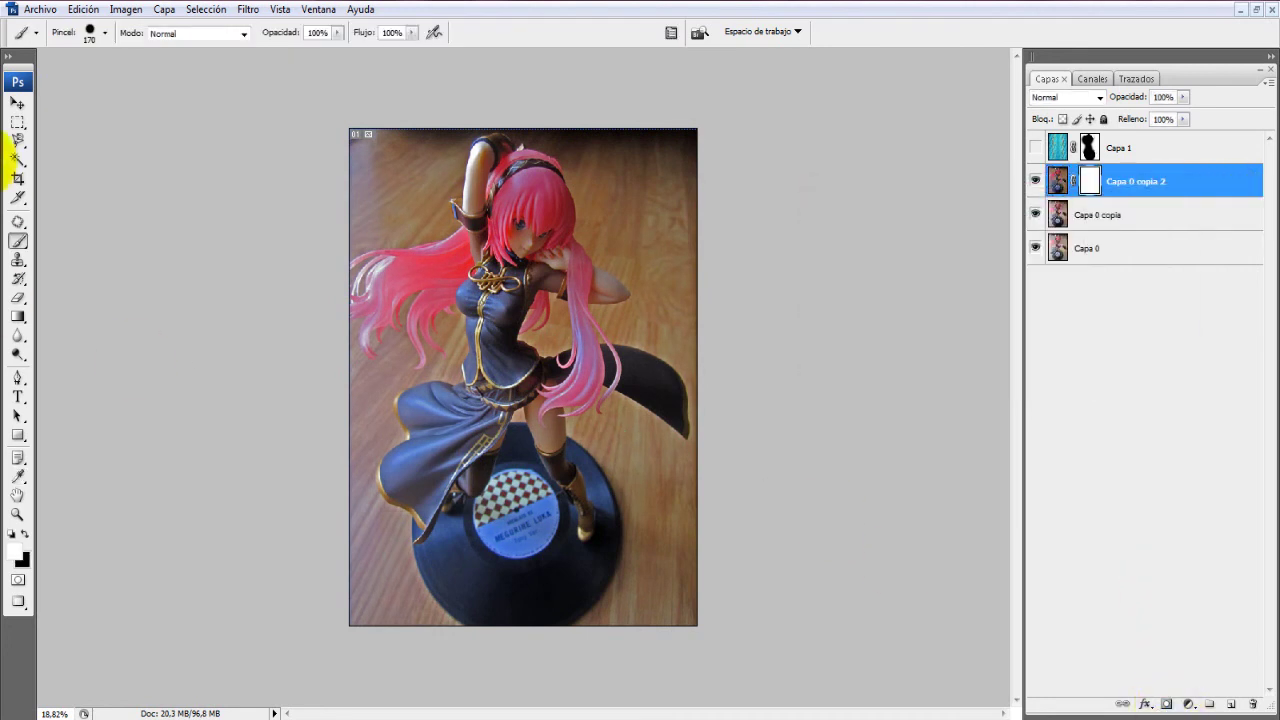
scroll(164, 275, up, 4)
scroll(711, 257, up, 3)
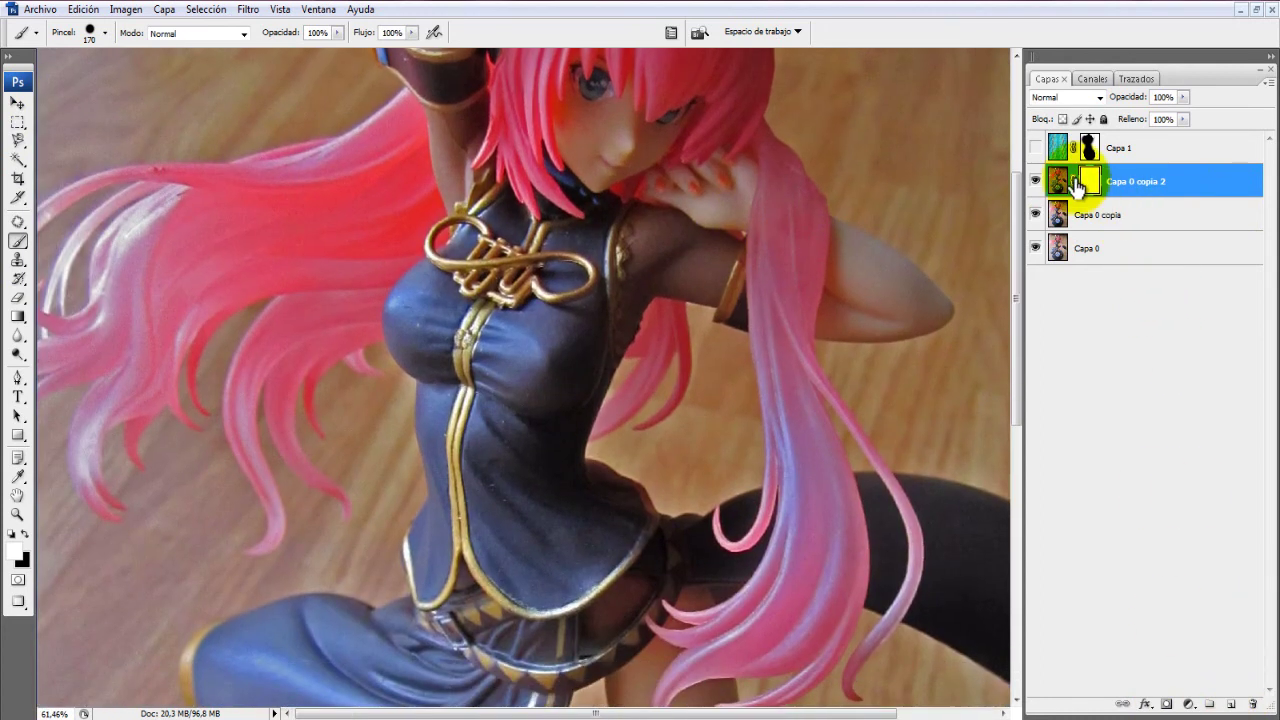
key(ctrl+i)
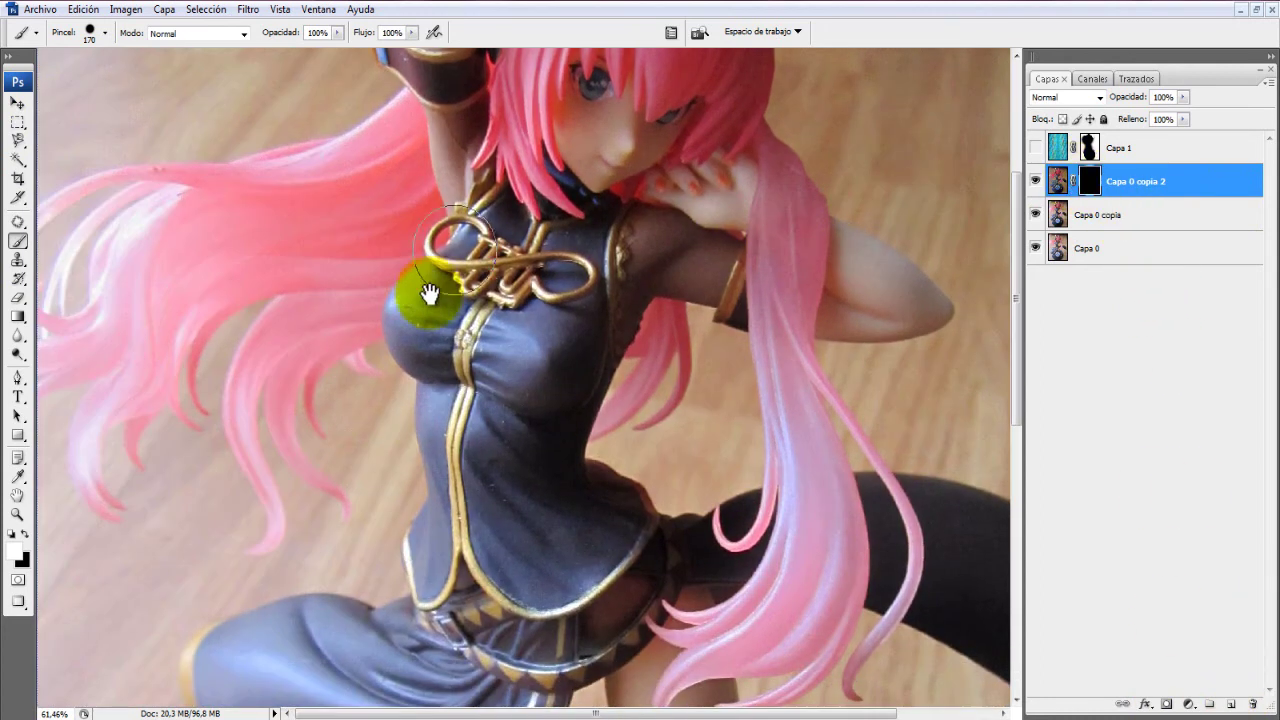
Set the brush to 38 px with 0% hardness
scroll(486, 271, up, 1)
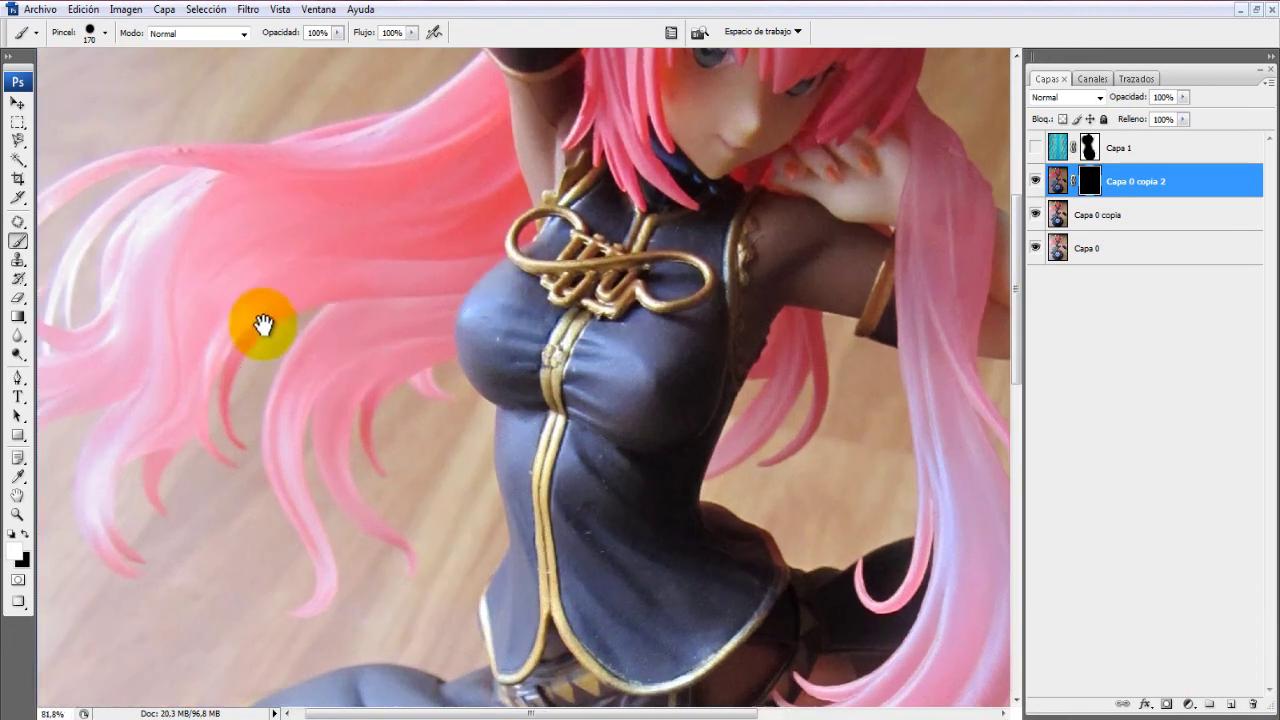
scroll(263, 323, up, 2)
scroll(602, 400, up, 1)
right_click(430, 305)
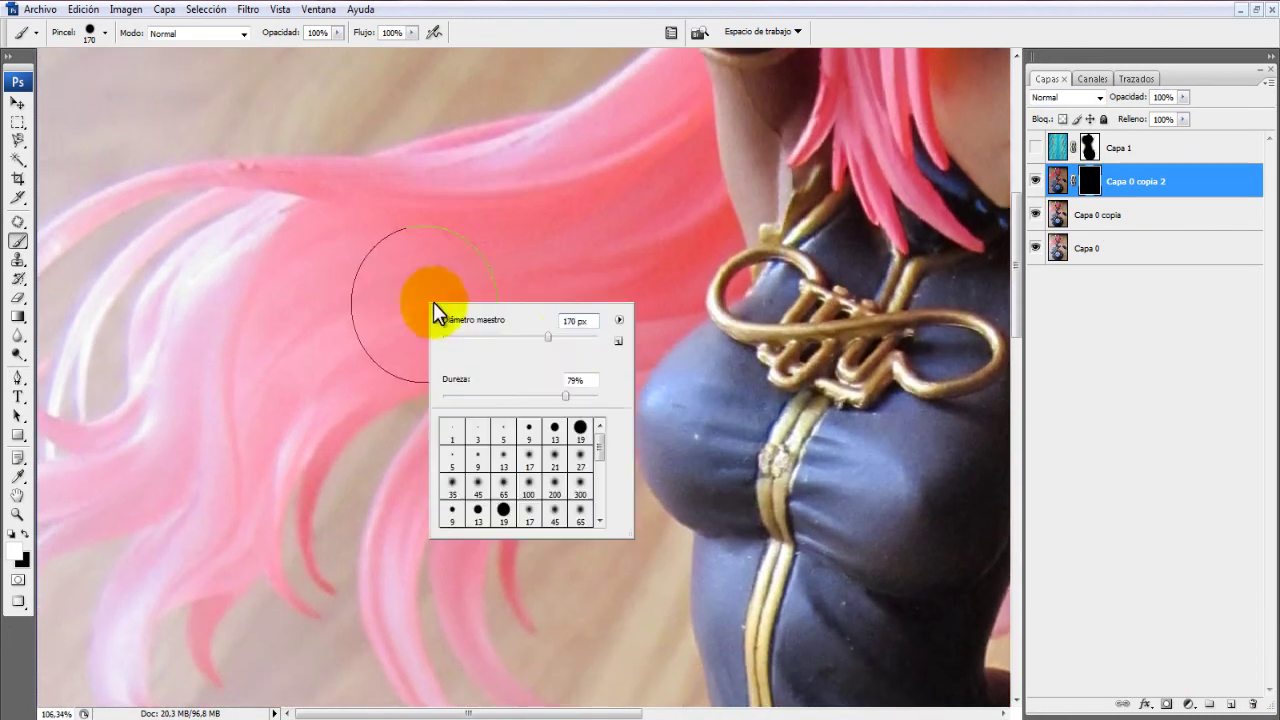
drag(503, 338, 472, 337)
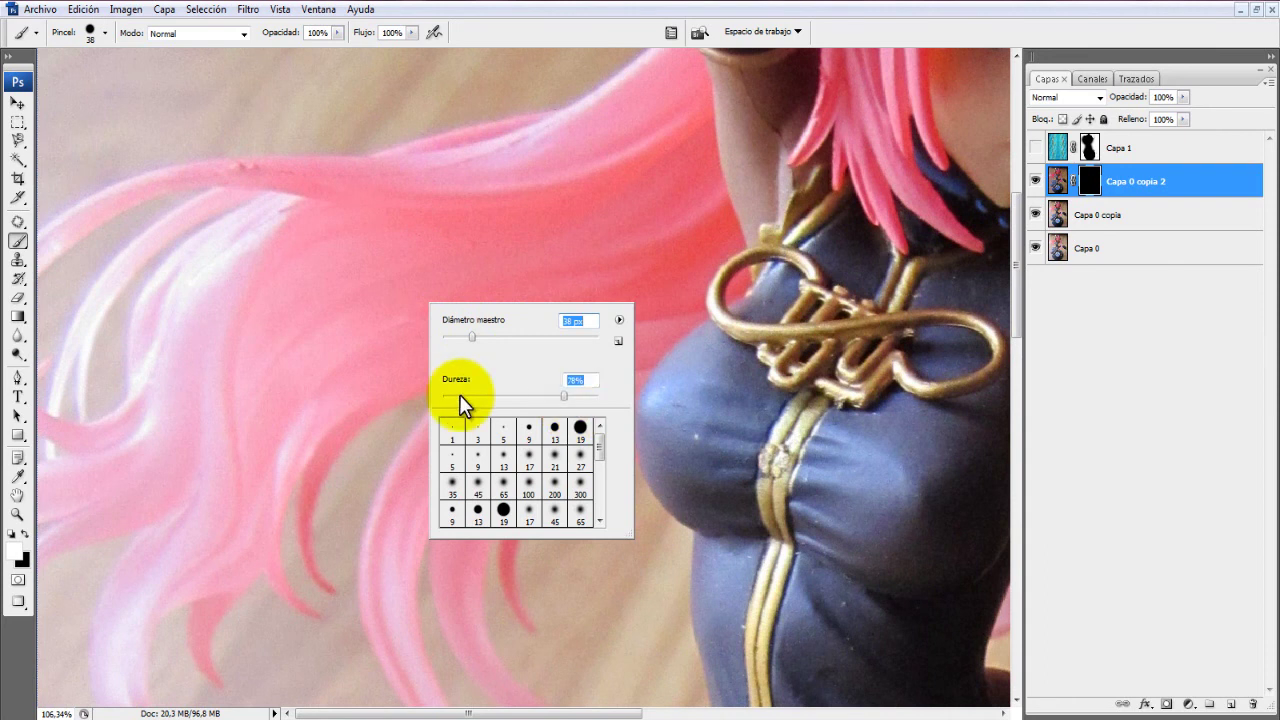
drag(459, 394, 163, 246)
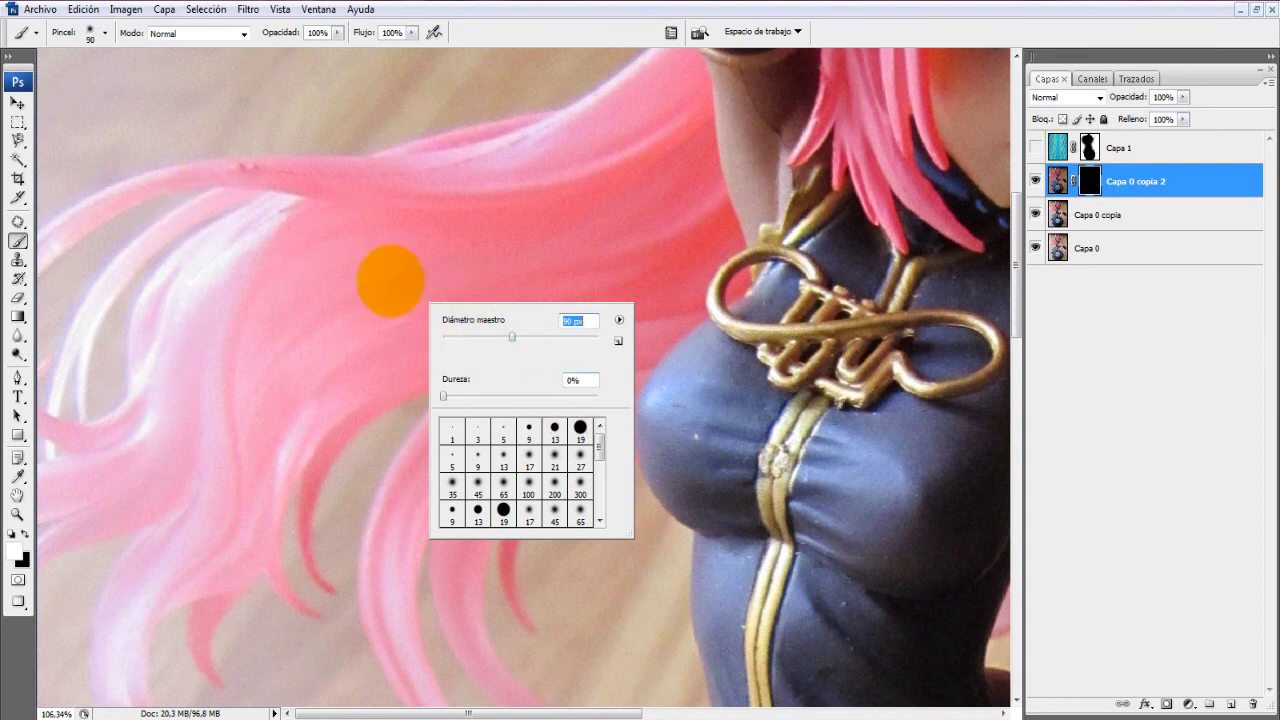
Paint white on the mask to reveal silvery strands in the left hair
drag(266, 205, 109, 277)
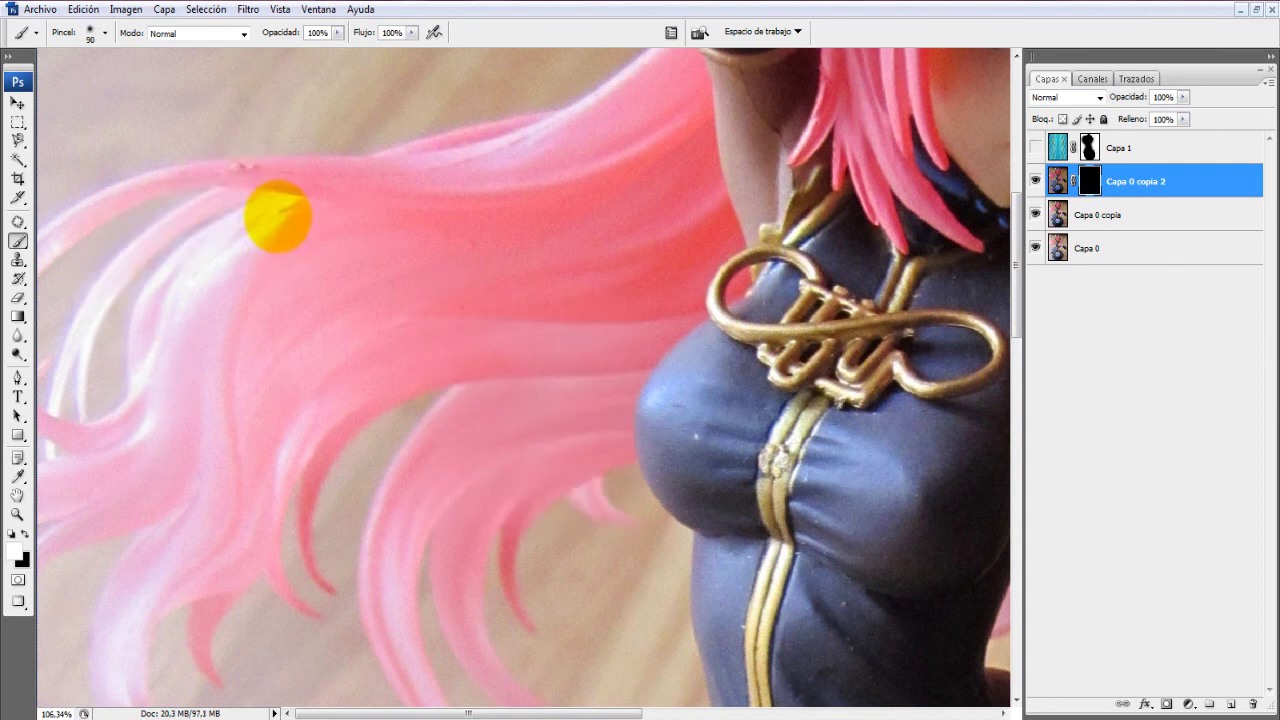
mouse_move(273, 217)
mouse_down()
mouse_move(222, 200)
mouse_move(129, 229)
mouse_up()
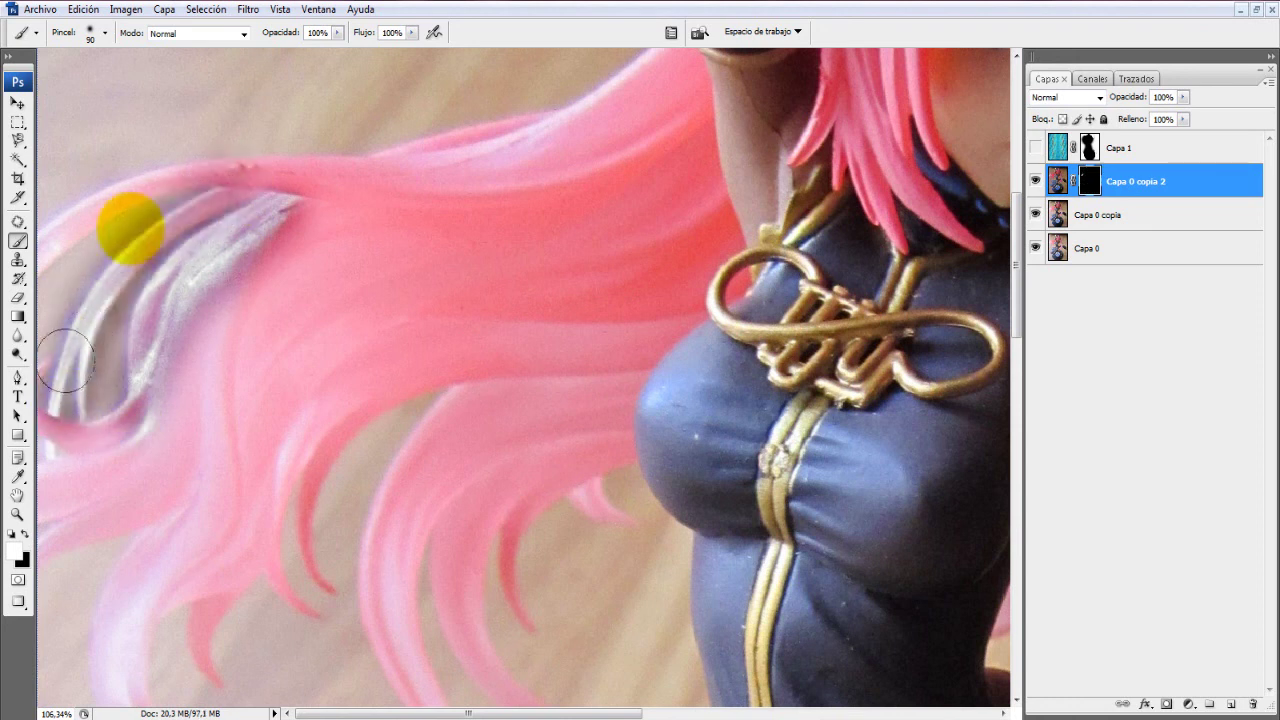
scroll(243, 234, down, 3)
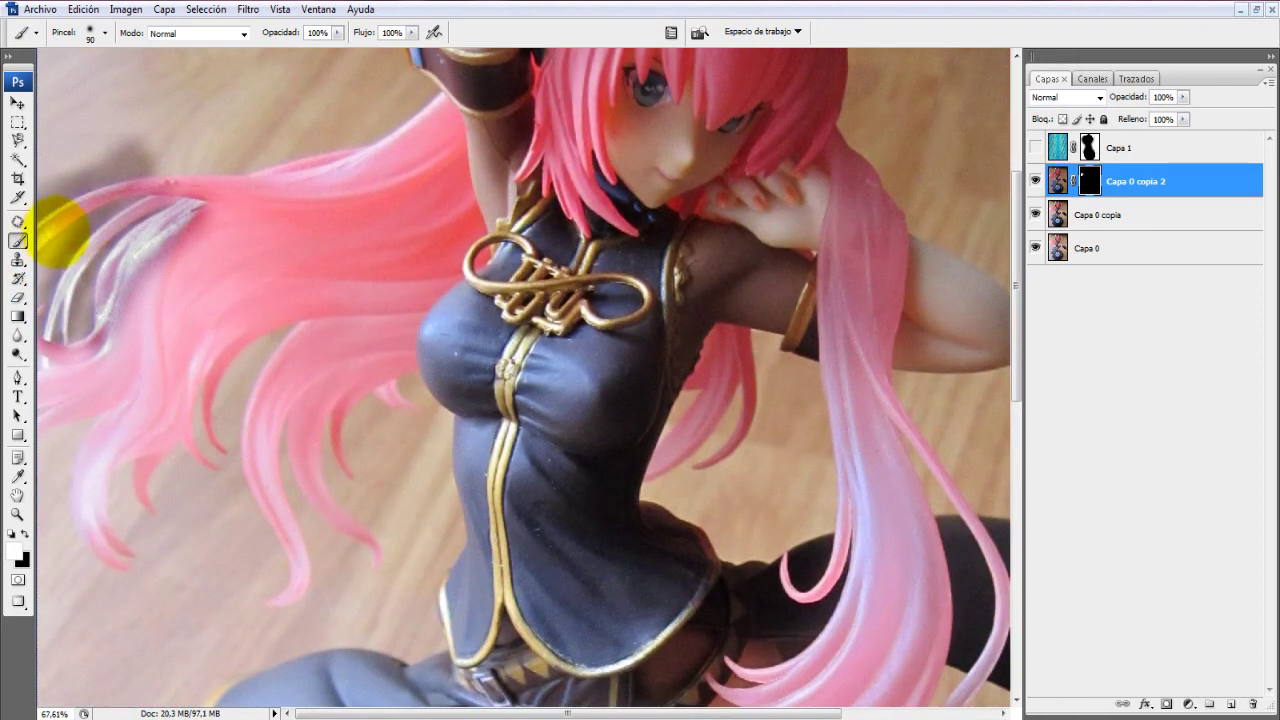
mouse_move(90, 500)
mouse_down()
mouse_move(98, 433)
mouse_move(86, 420)
mouse_up()
key(x)
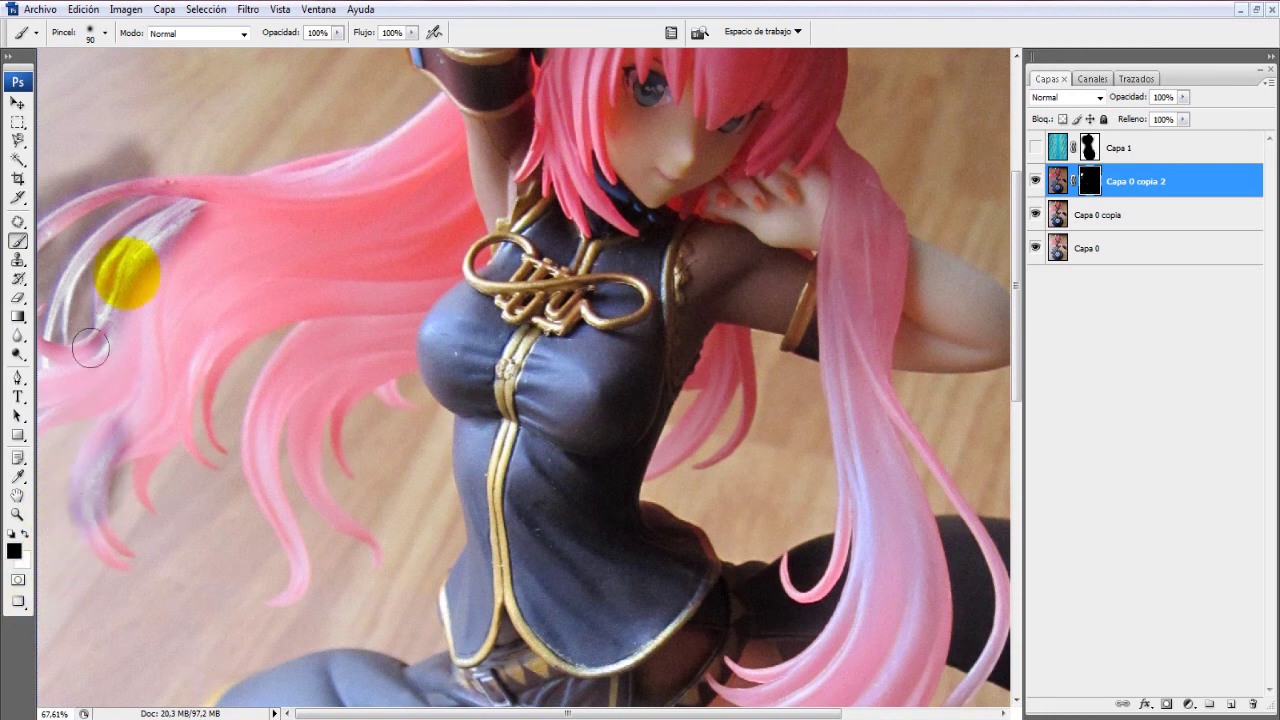
key(c)
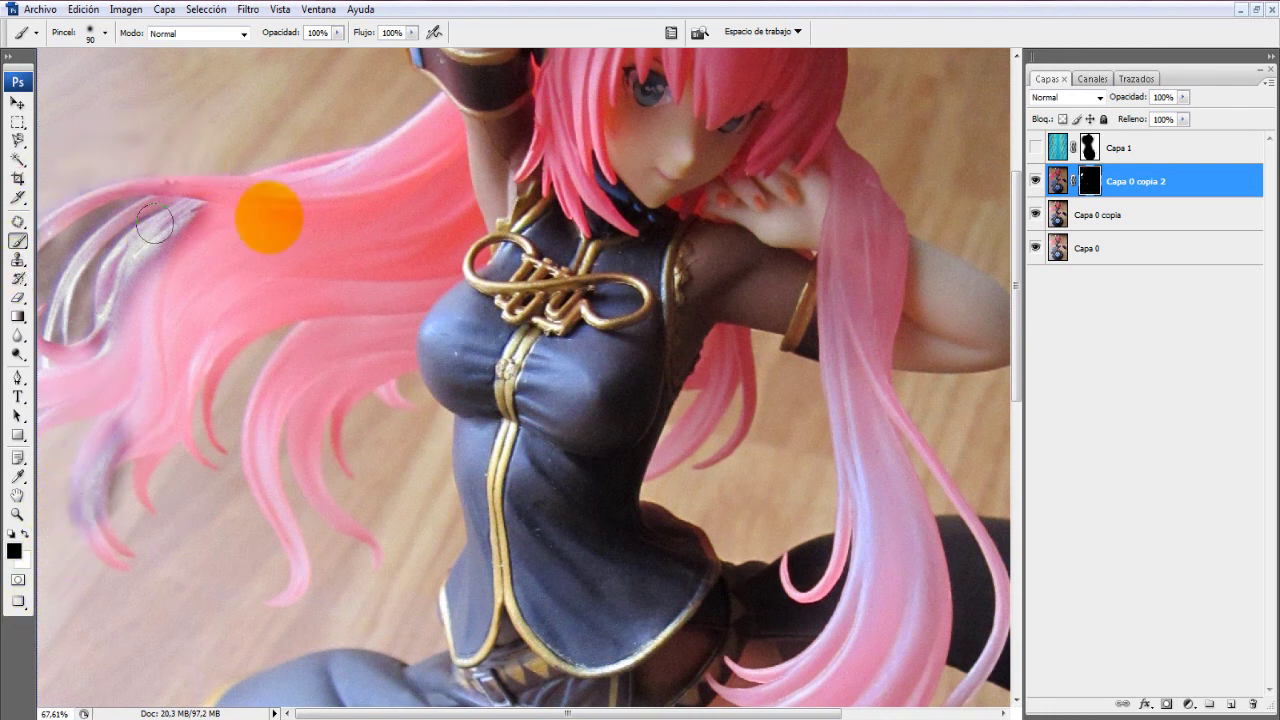
scroll(309, 320, up, 2)
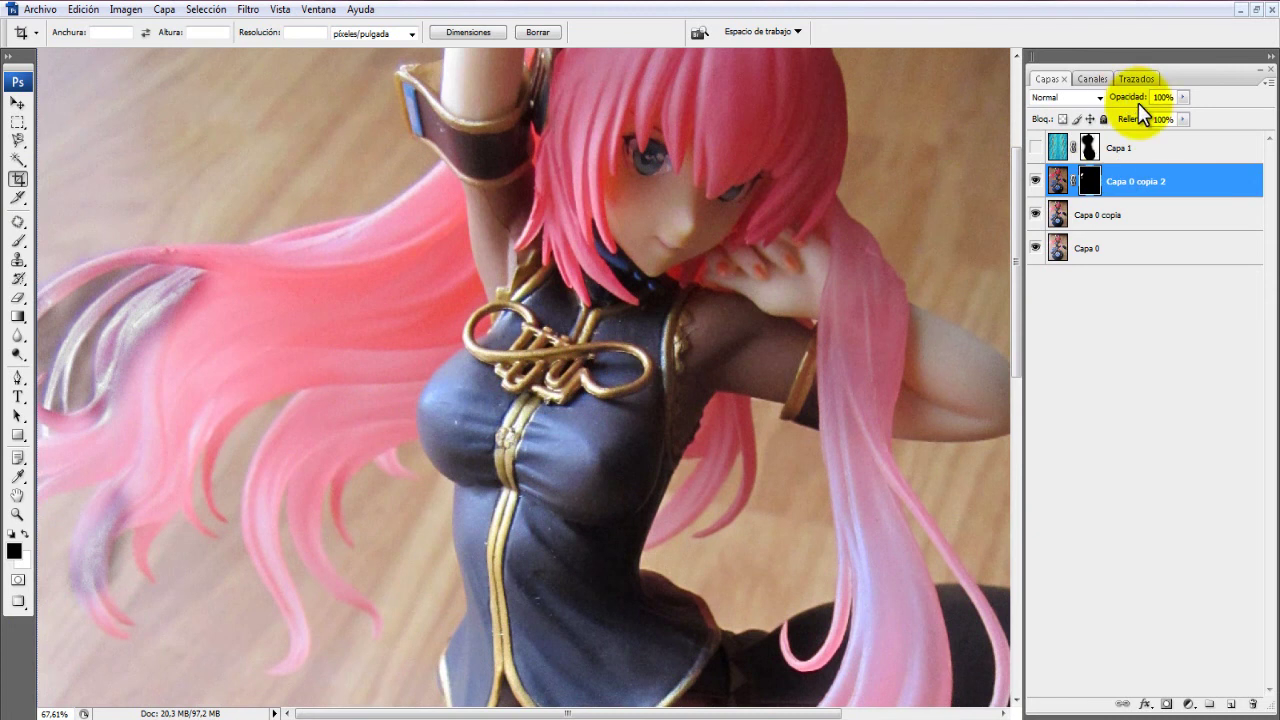
Fade Capa 0 copia 2 to 29% opacity and stamp visible layers into new Capa 2
mouse_move(1130, 97)
mouse_down()
mouse_move(1108, 125)
mouse_move(1078, 124)
mouse_up()
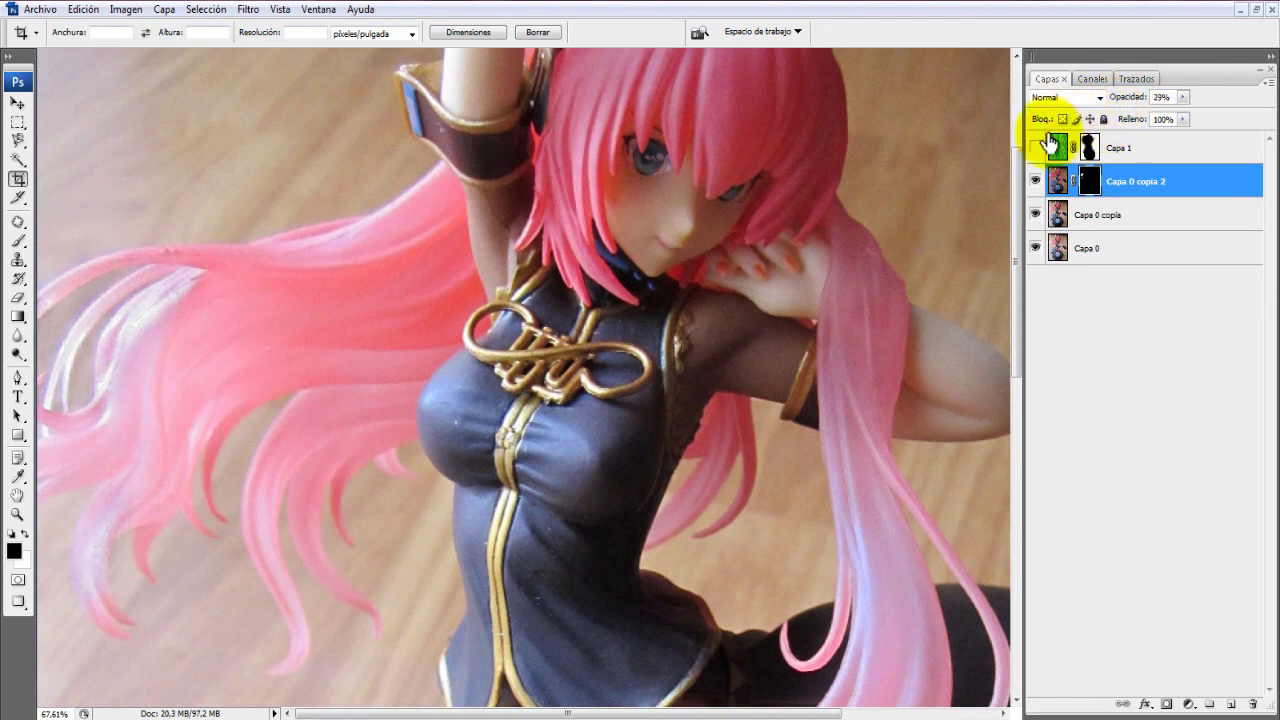
drag(1078, 124, 1037, 185)
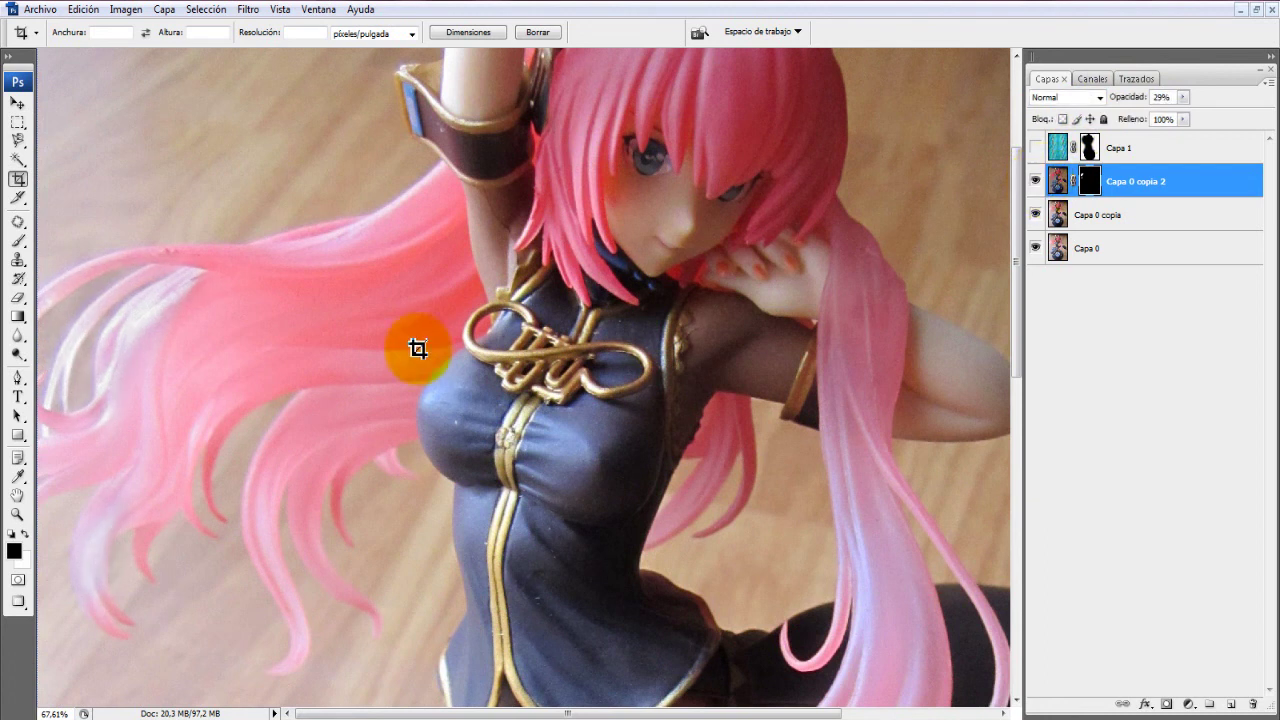
scroll(412, 350, down, 2)
scroll(410, 362, down, 2)
click(1035, 183)
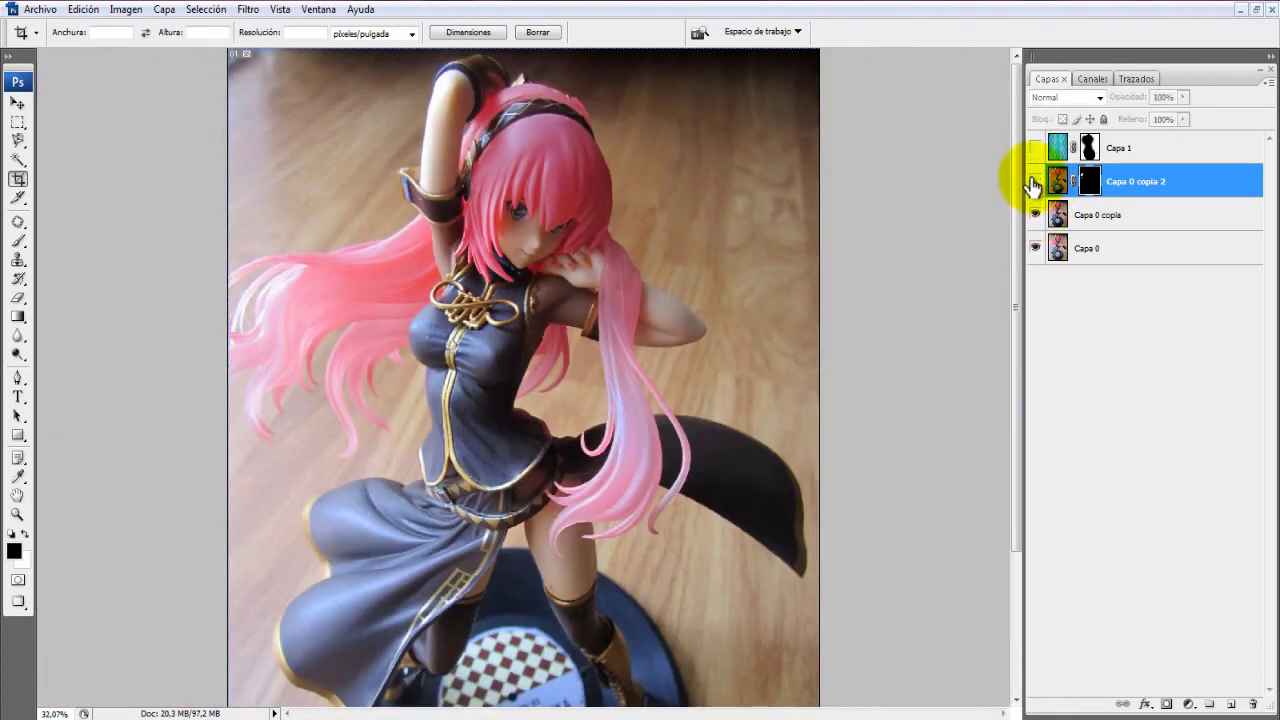
click(1034, 183)
click(1034, 183)
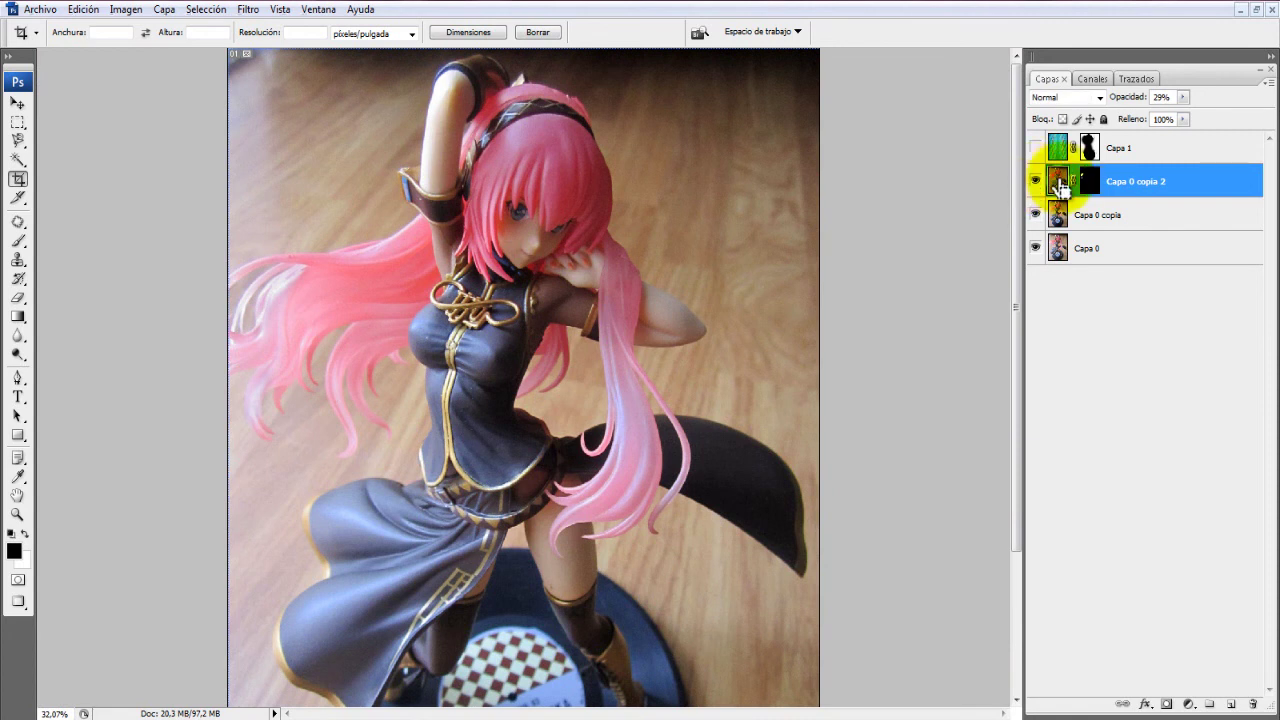
key(ctrl+shift+alt+e)
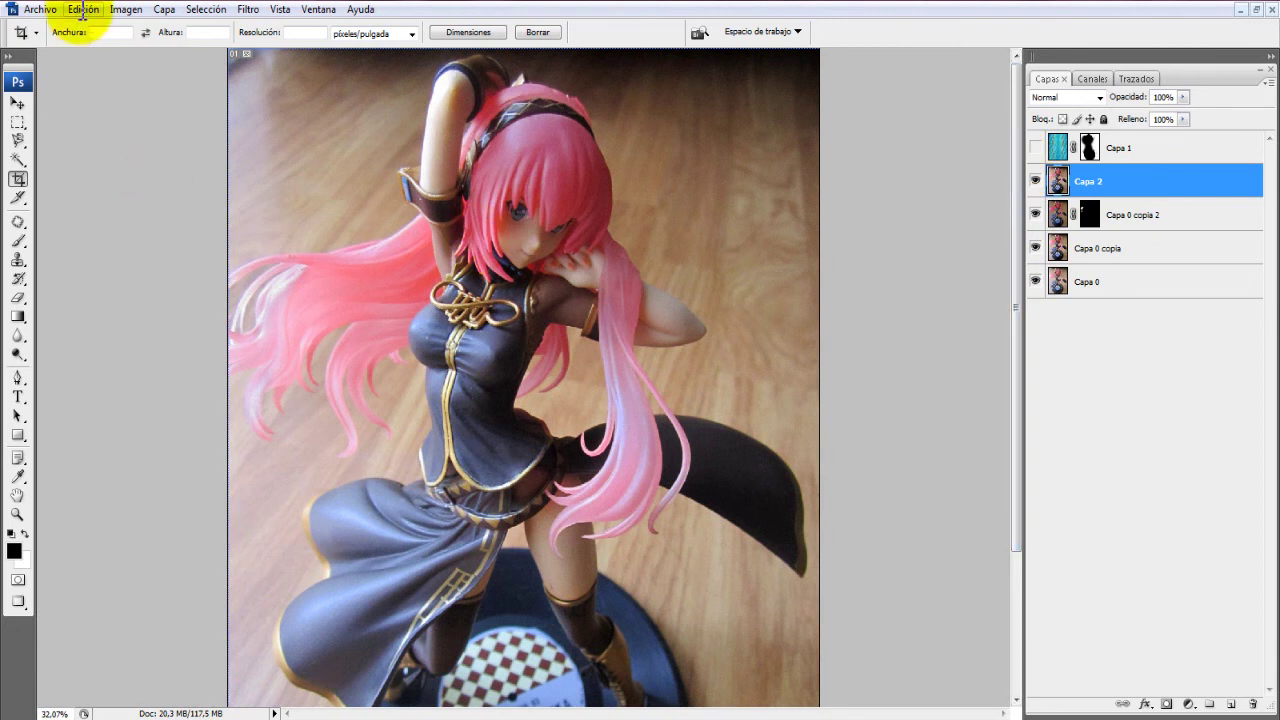
Apply Shadows/Highlights to Capa 2 with the shadows amount at 13%
click(19, 103)
click(126, 9)
mouse_move(95, 52)
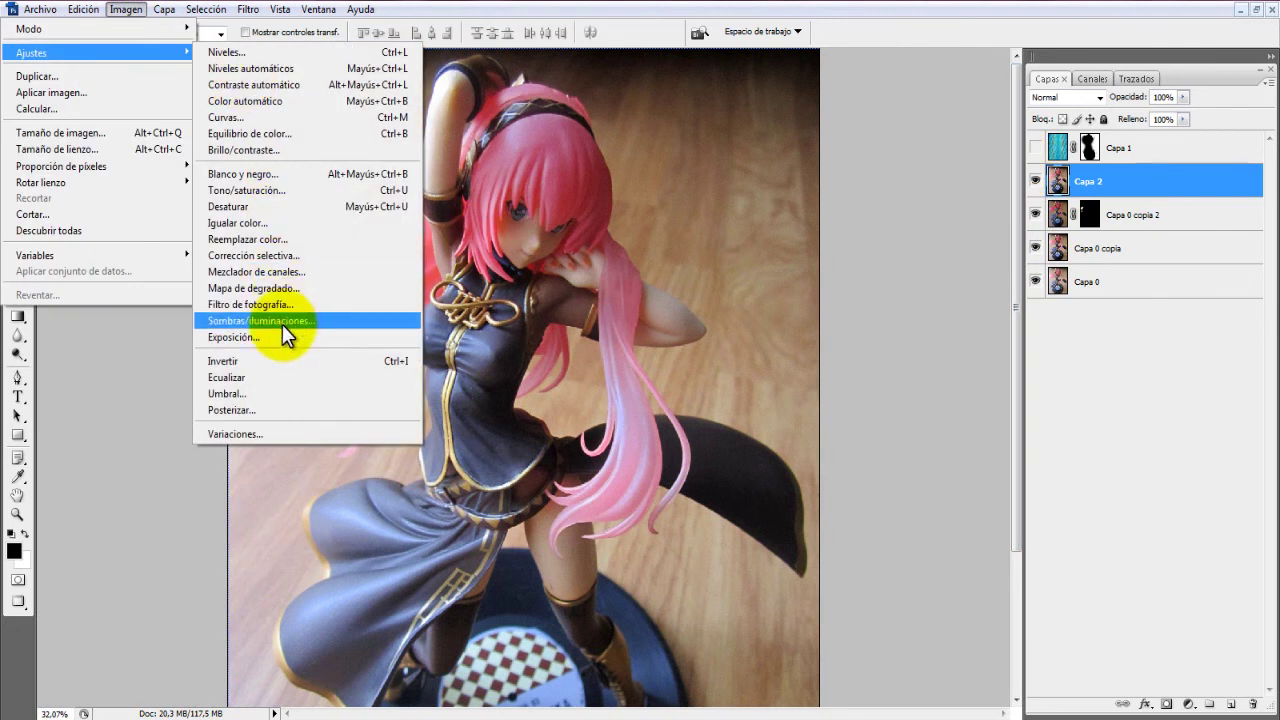
click(282, 322)
mouse_move(946, 262)
mouse_down()
mouse_move(882, 264)
mouse_move(866, 280)
mouse_up()
click(1110, 334)
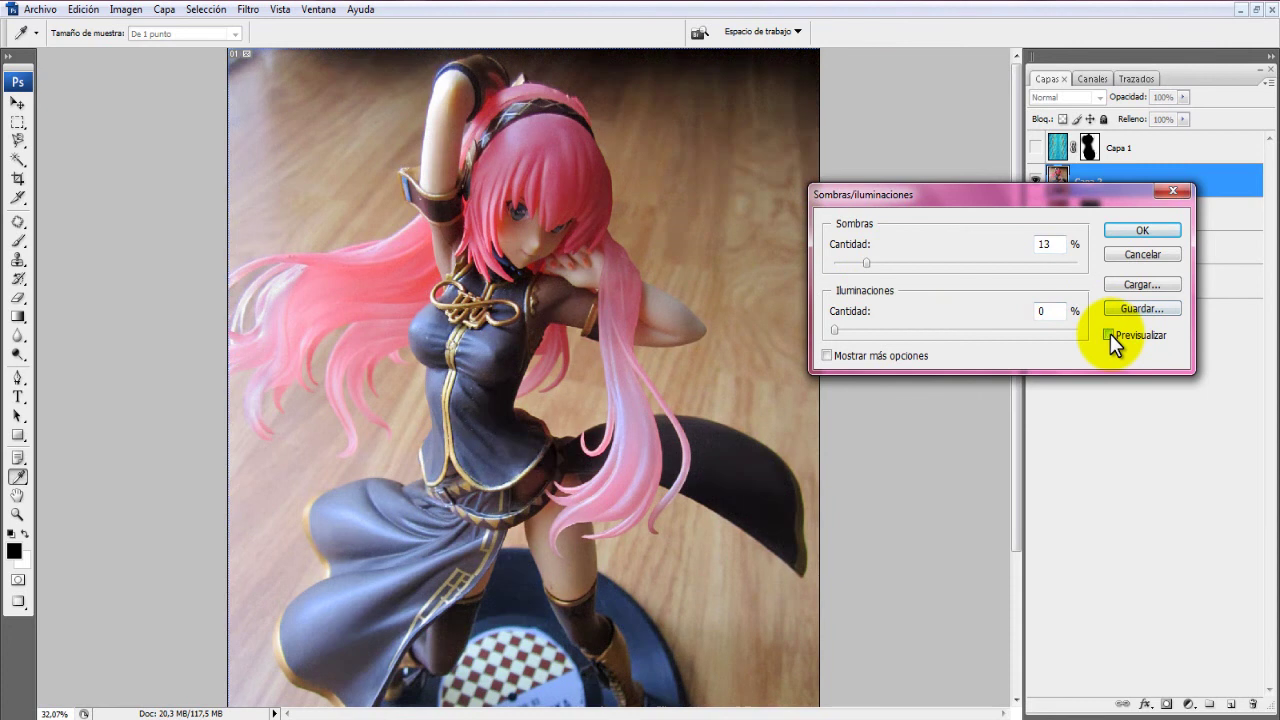
click(1143, 227)
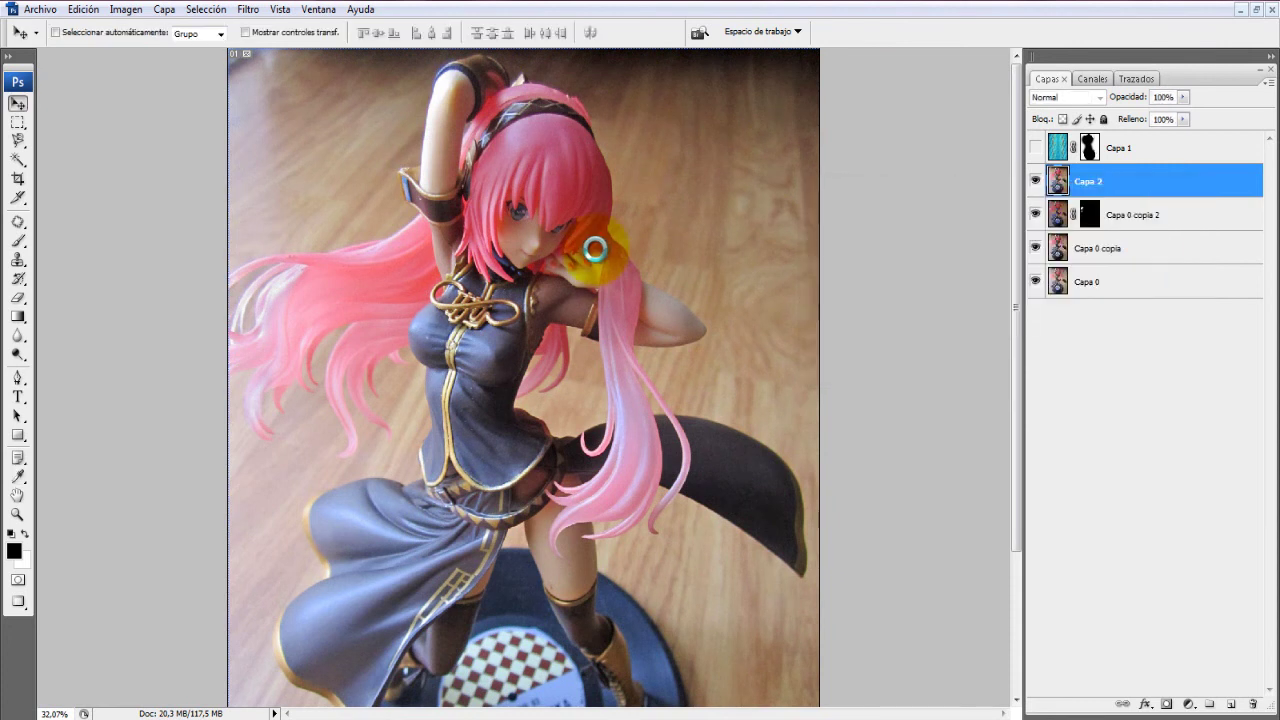
Cancel Levels unapplied and toggle Capa 2, Capa 1 and Capa 0 copia 2 visibility to compare
key(ctrl+l)
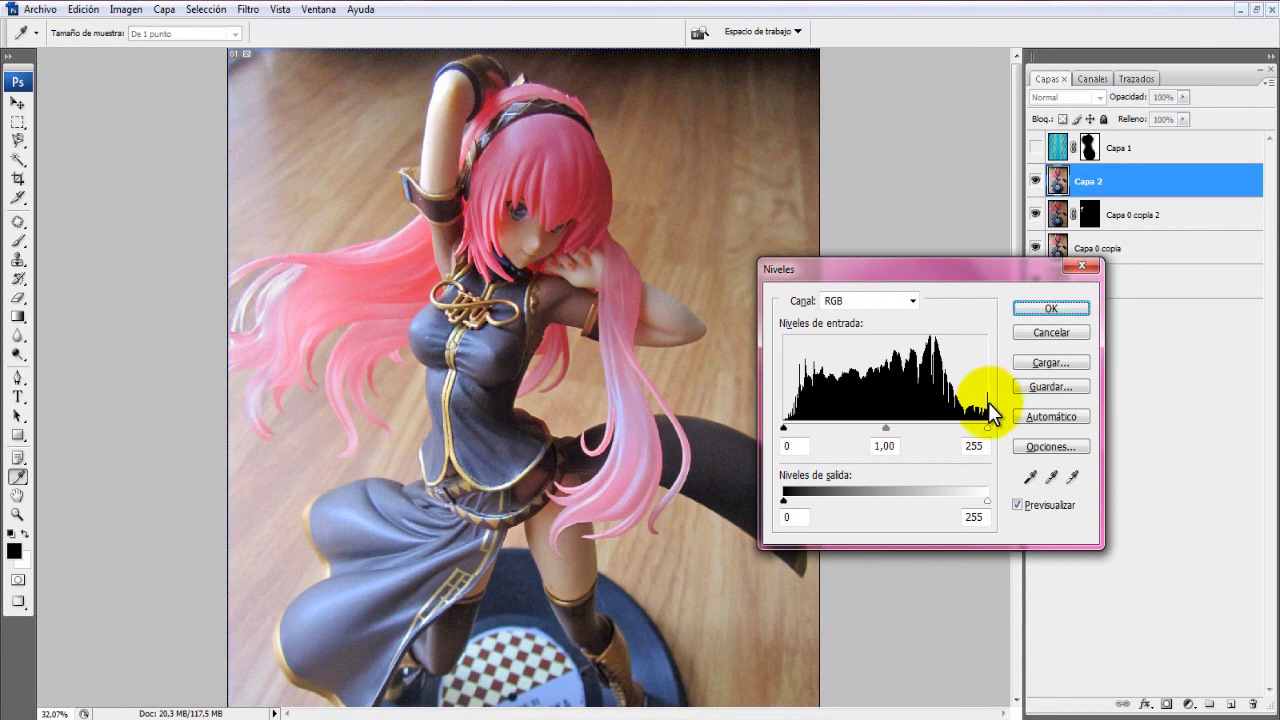
click(1044, 333)
click(1036, 181)
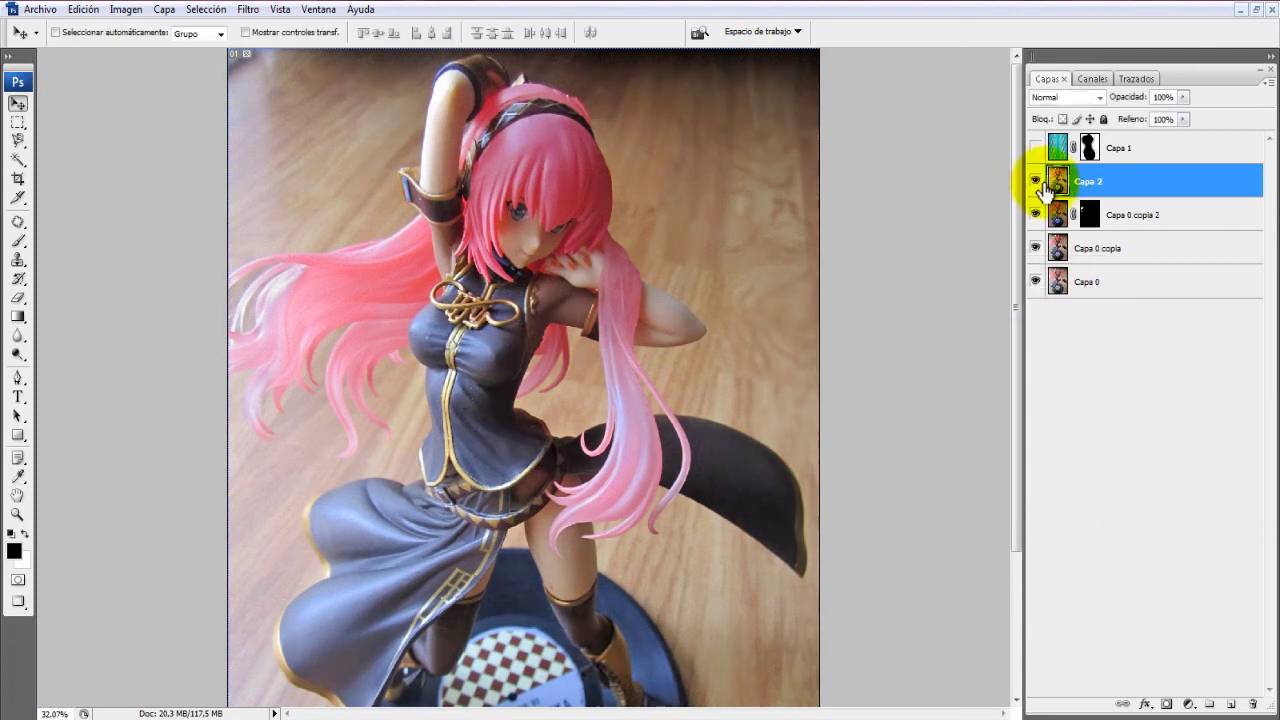
click(1036, 183)
click(1036, 147)
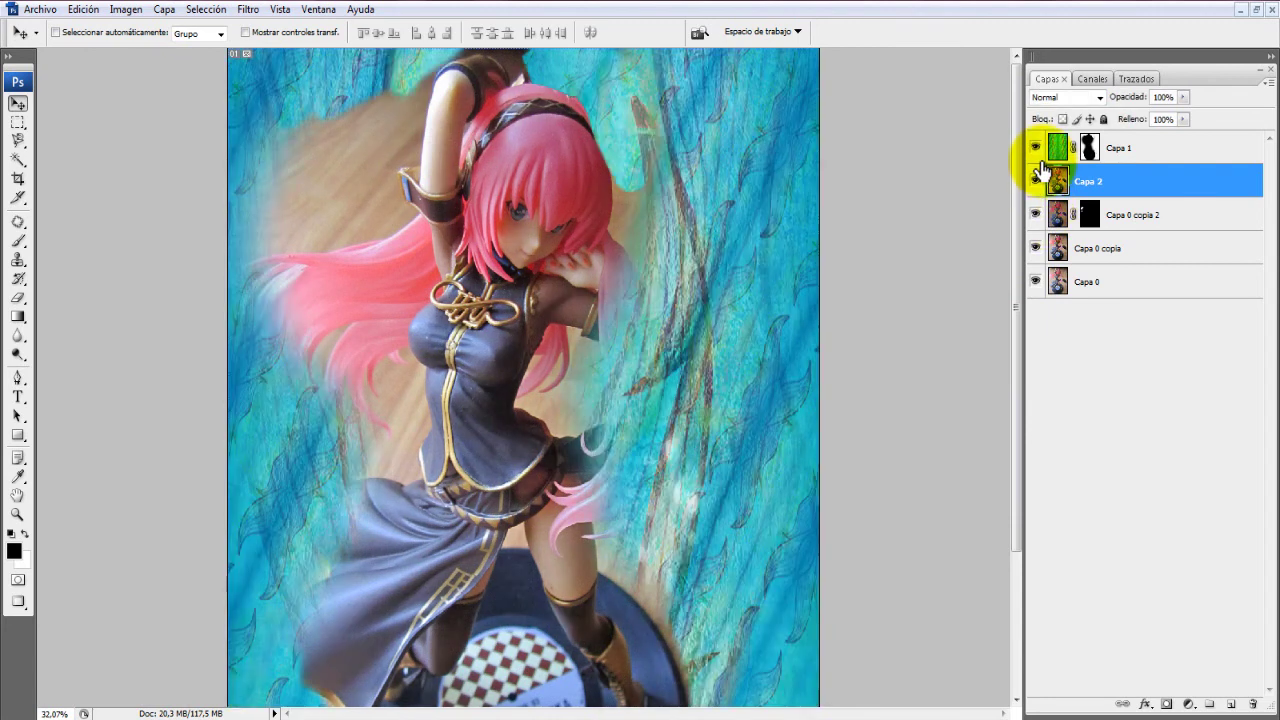
drag(1037, 149, 1038, 225)
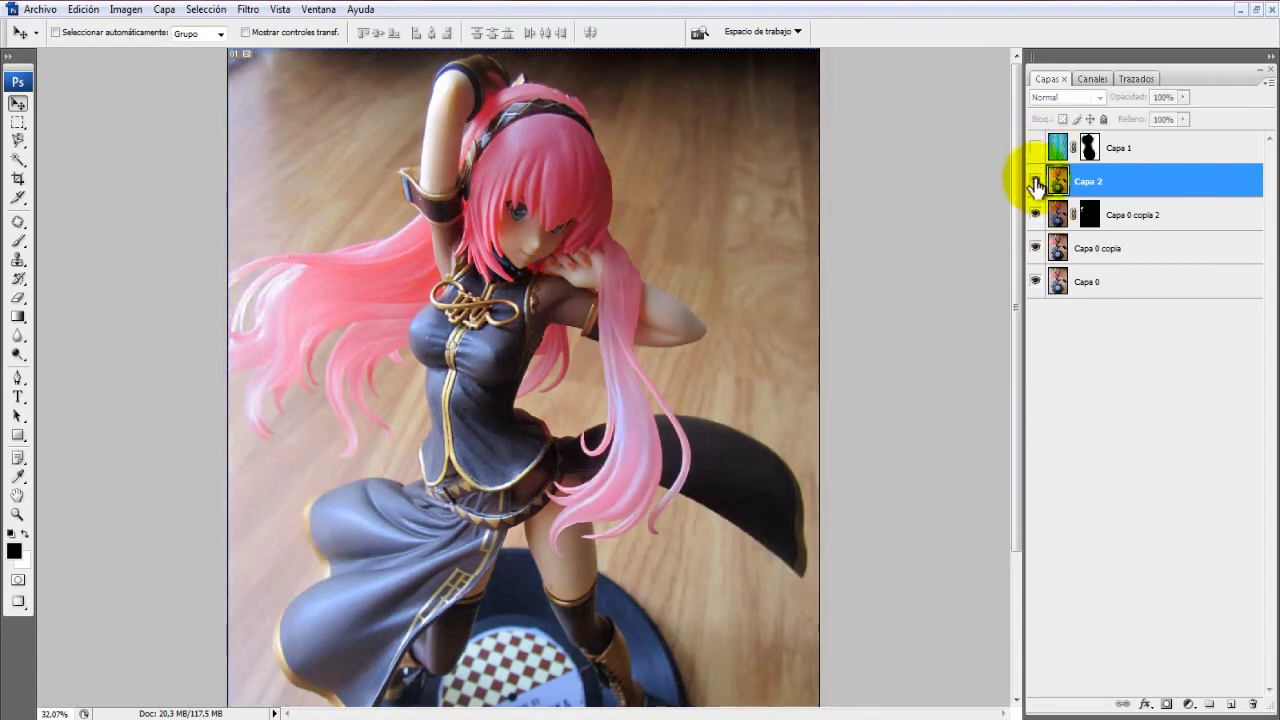
click(1036, 181)
click(1036, 214)
Duplicate Capa 2 into Capa 2 copia and begin adjusting its midtone Color Balance
key(ctrl+j)
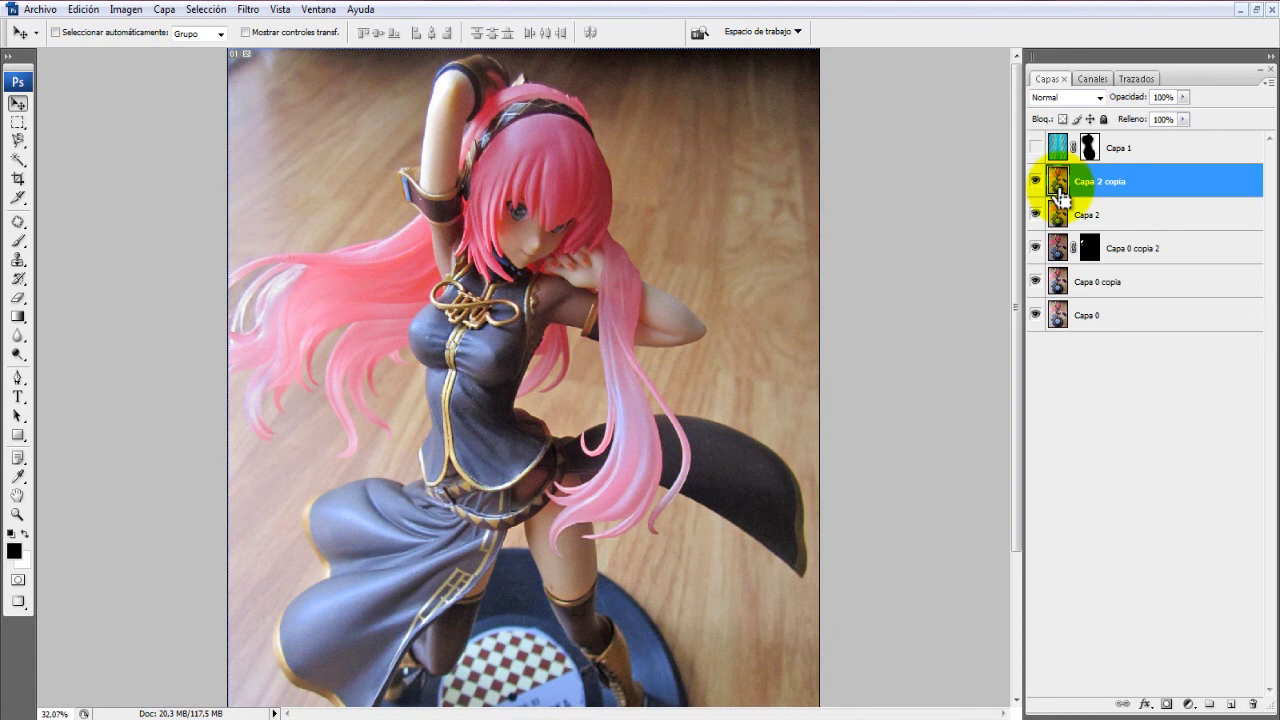
key(ctrl+b)
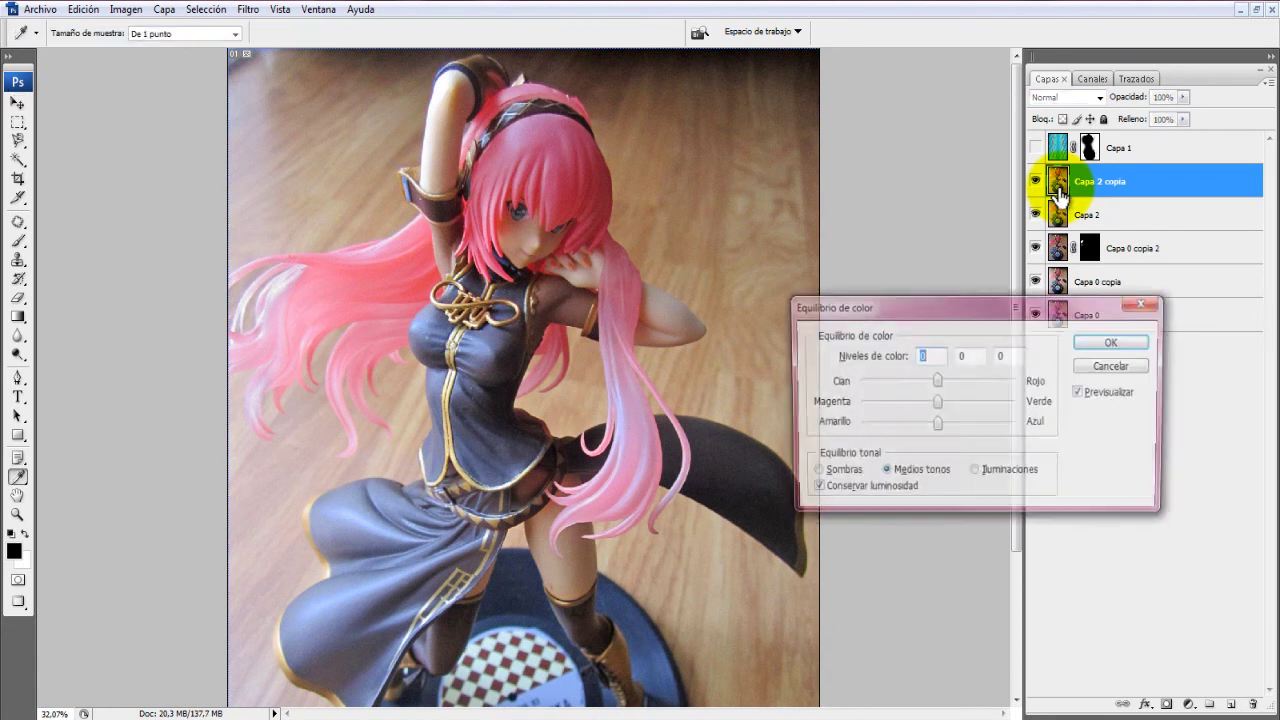
drag(919, 315, 975, 182)
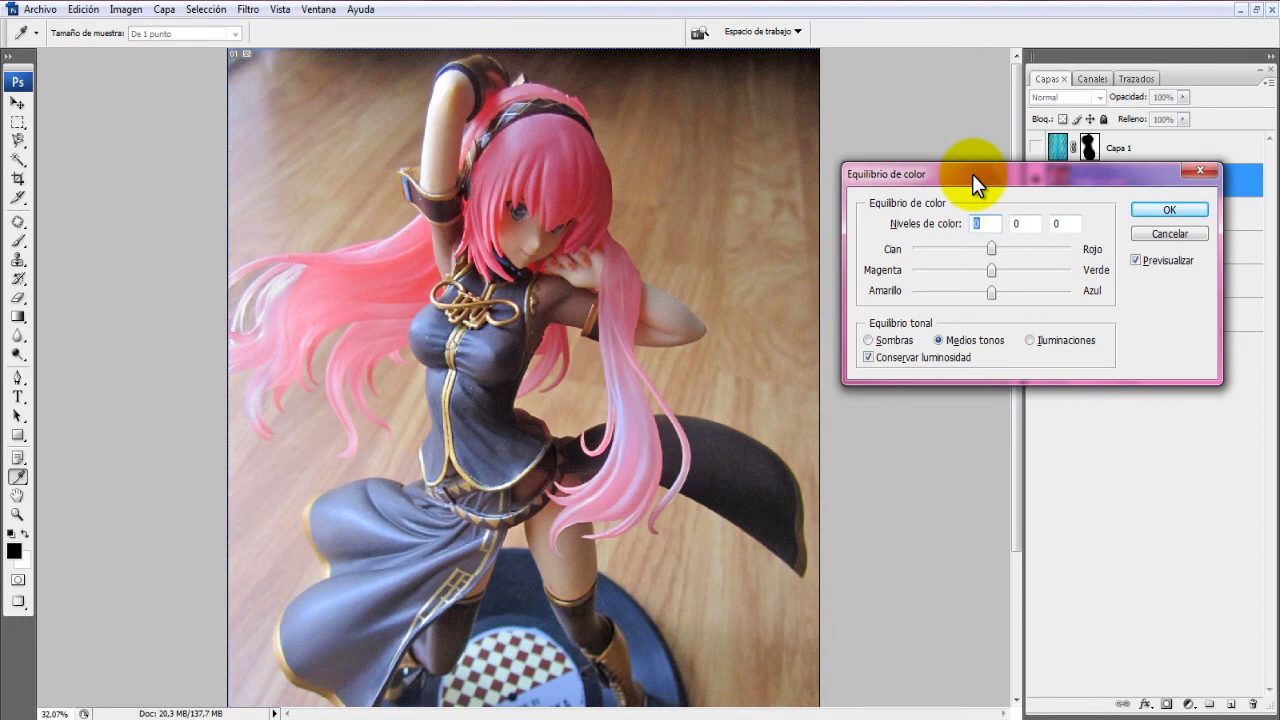
key(Down)
key(Down)
key(Down)
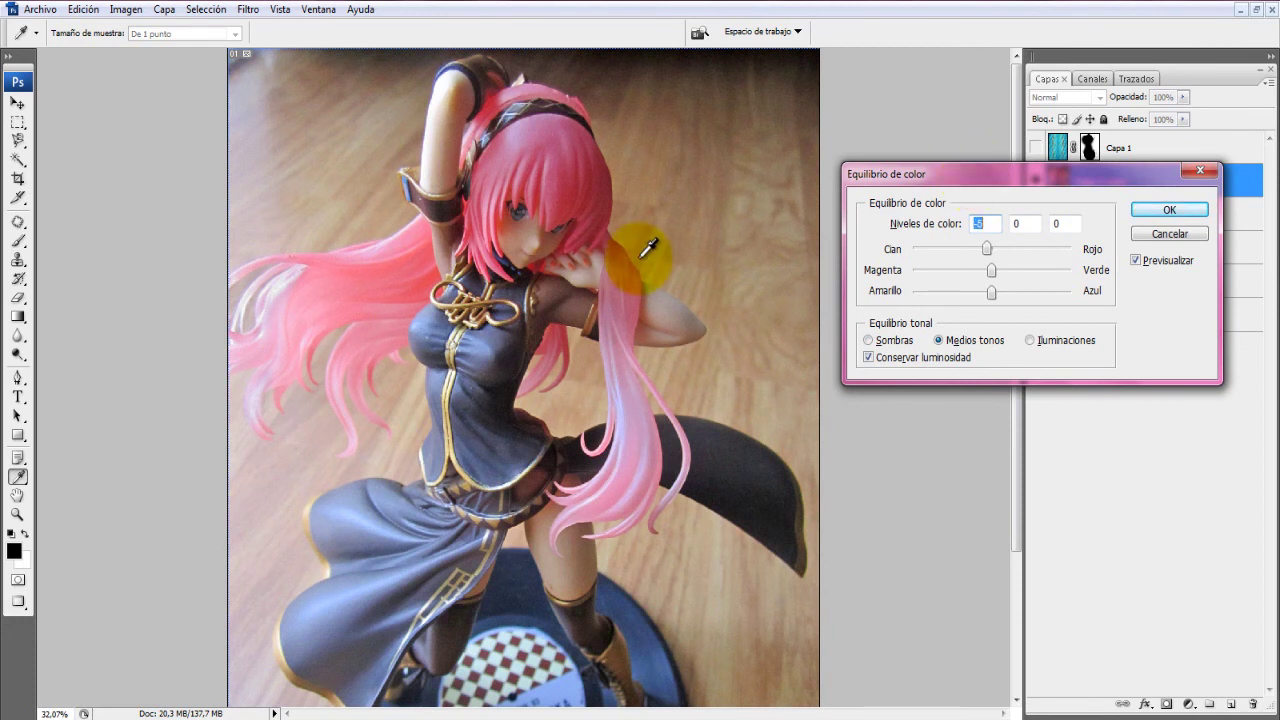
key(Up)
key(Up)
key(Up)
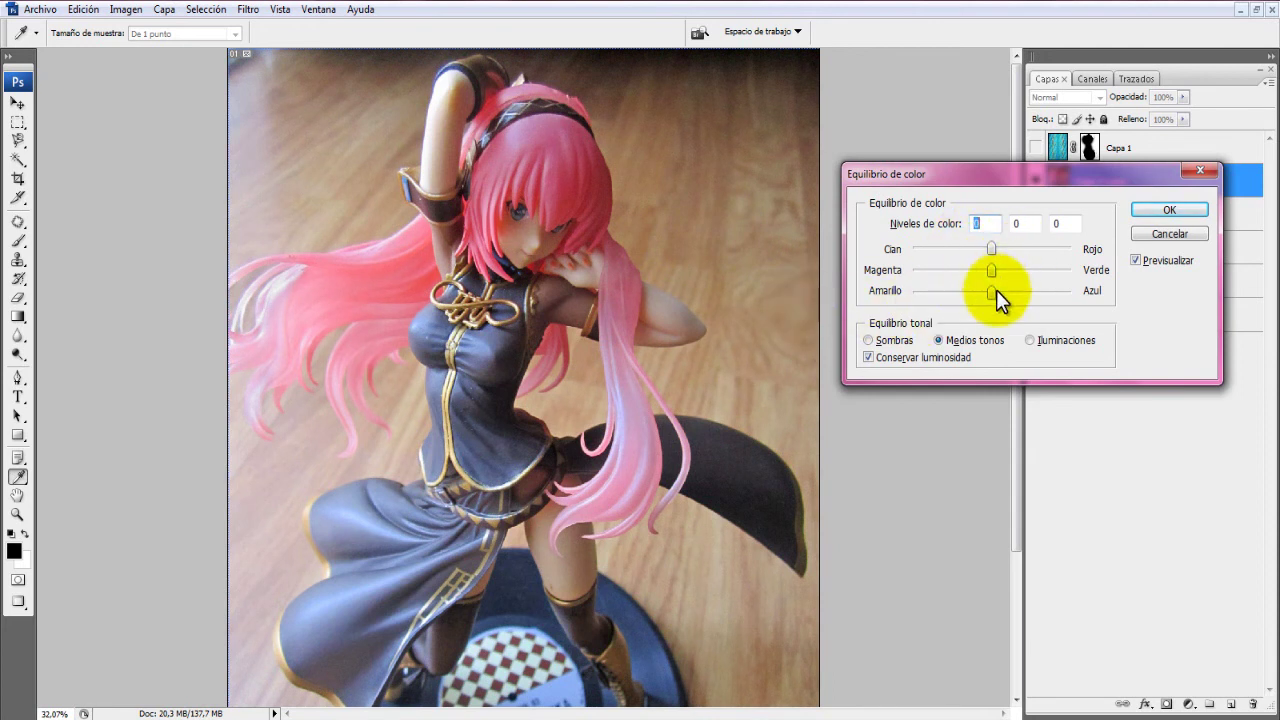
mouse_move(993, 293)
mouse_down()
mouse_move(1090, 285)
mouse_move(987, 301)
mouse_move(1068, 278)
mouse_move(1013, 285)
mouse_up()
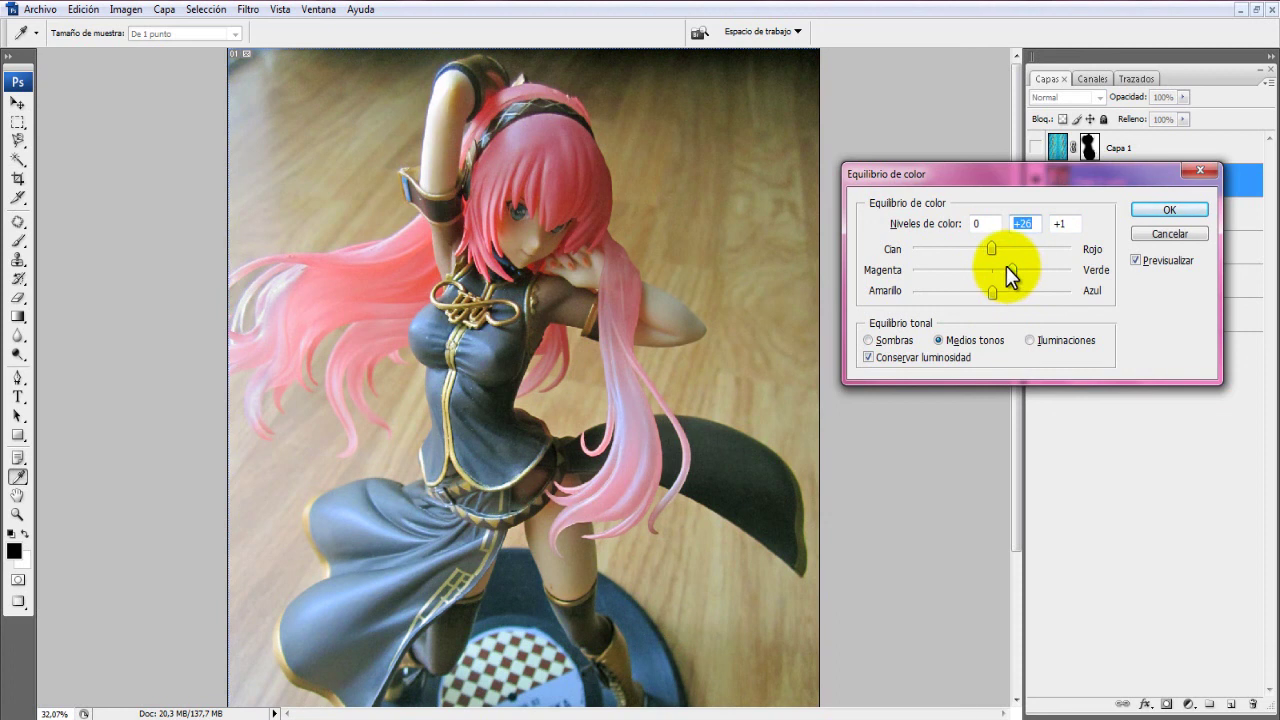
mouse_move(1011, 270)
mouse_down()
mouse_move(983, 278)
mouse_move(1025, 275)
mouse_move(1001, 276)
mouse_up()
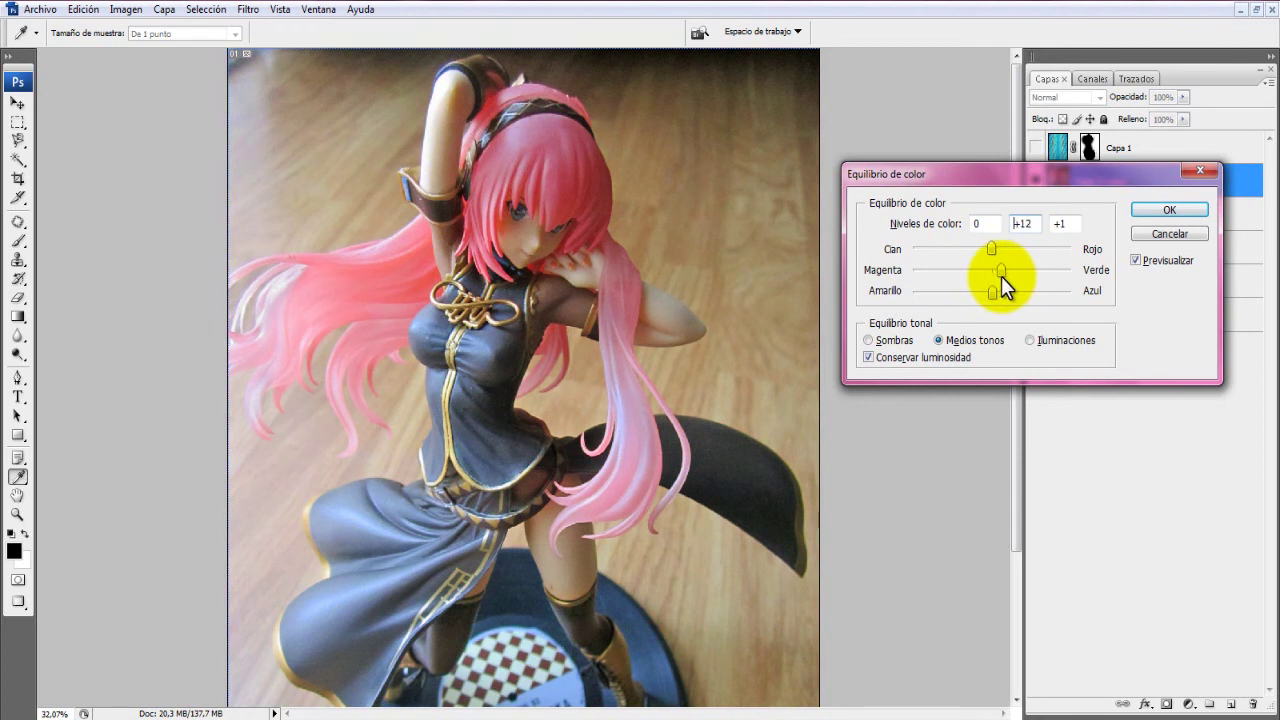
Finalize the midtone colour balance at +1, +8, +1 and apply it
click(1136, 261)
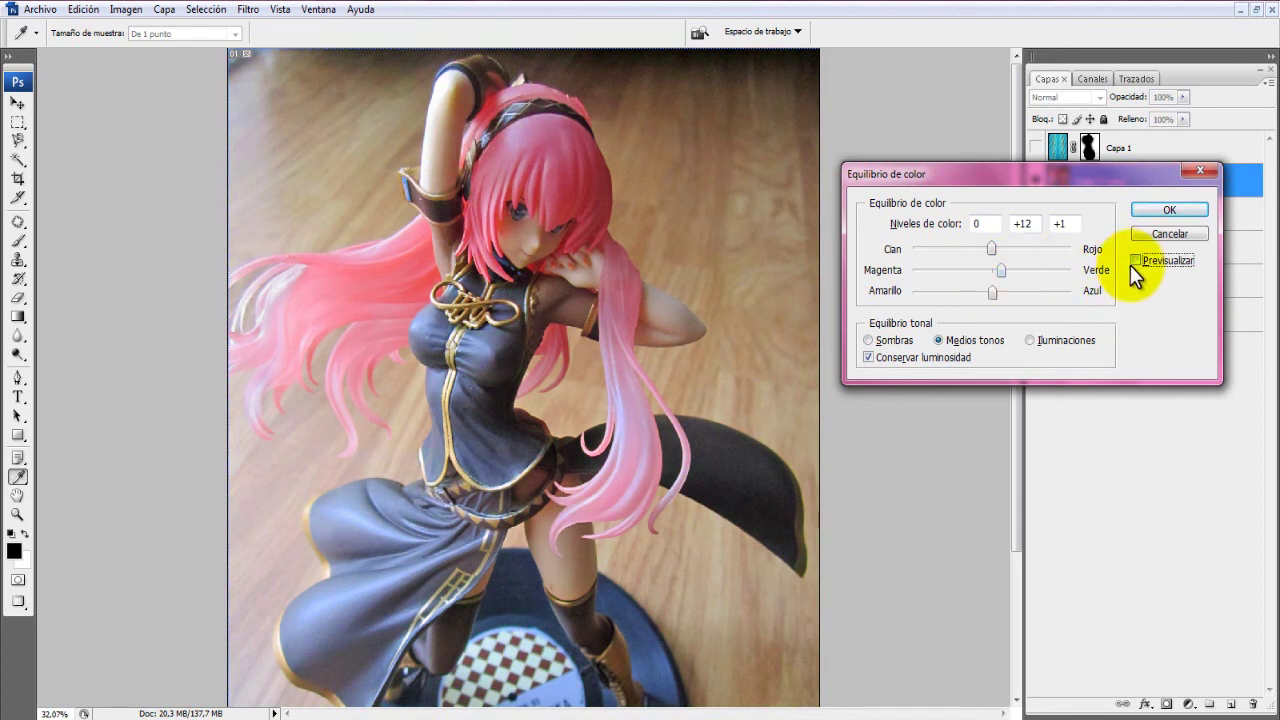
click(992, 250)
drag(1007, 275, 998, 268)
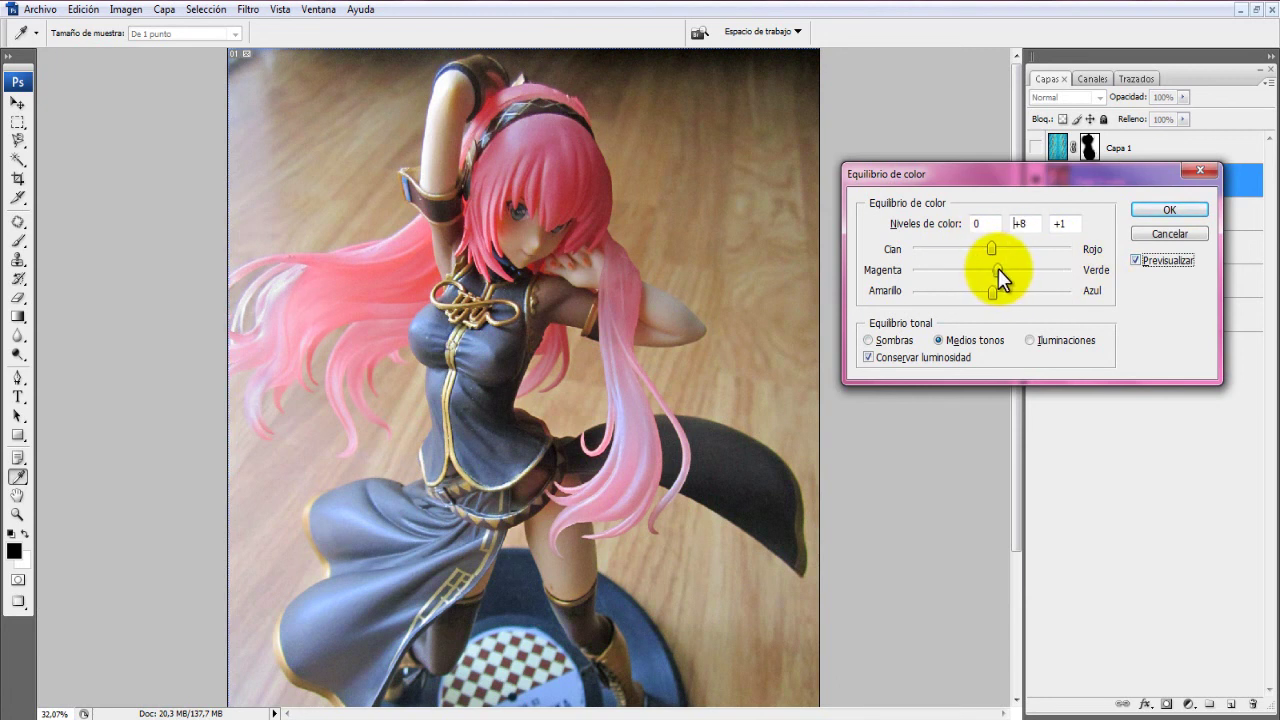
click(998, 269)
click(1141, 258)
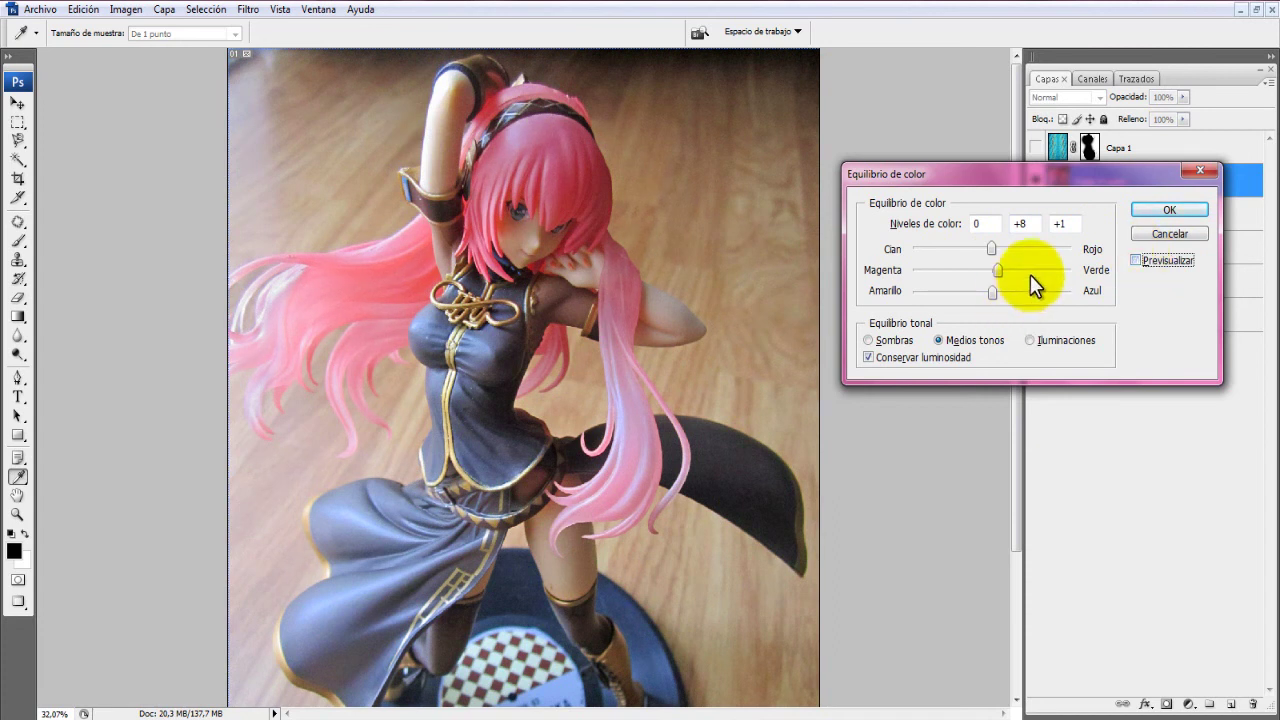
drag(991, 250, 1070, 250)
click(1136, 260)
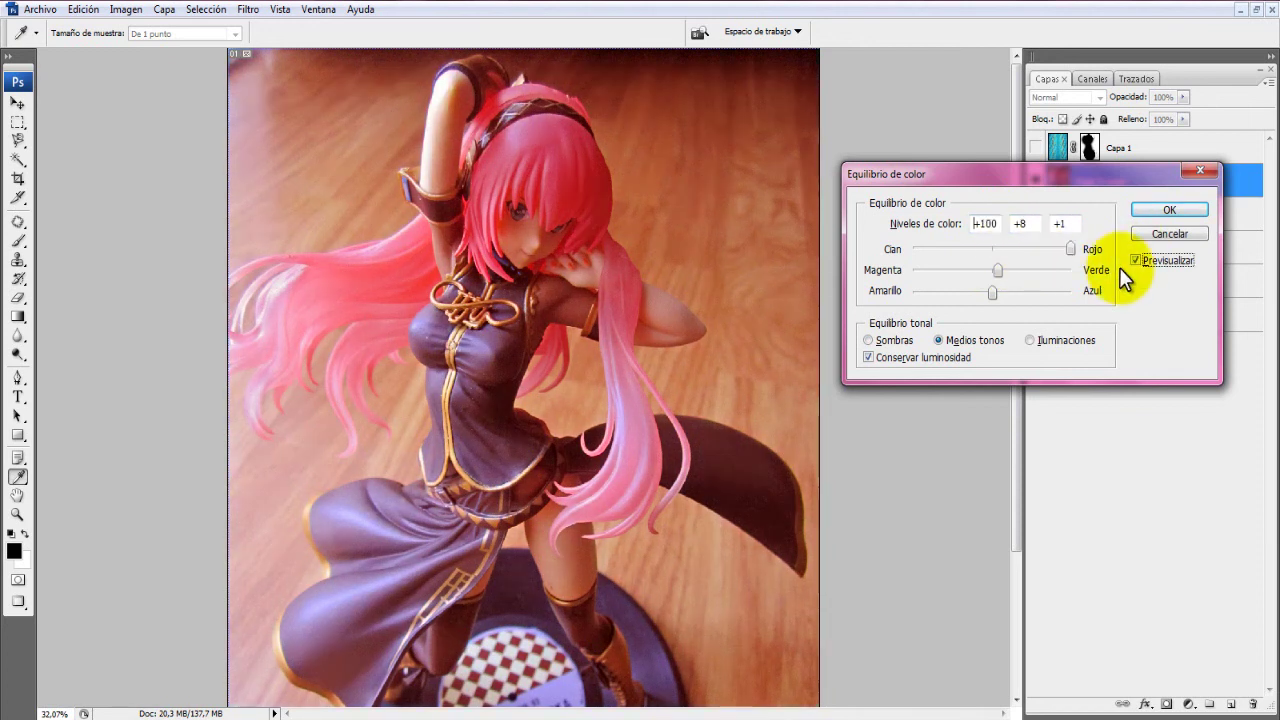
drag(1070, 250, 996, 260)
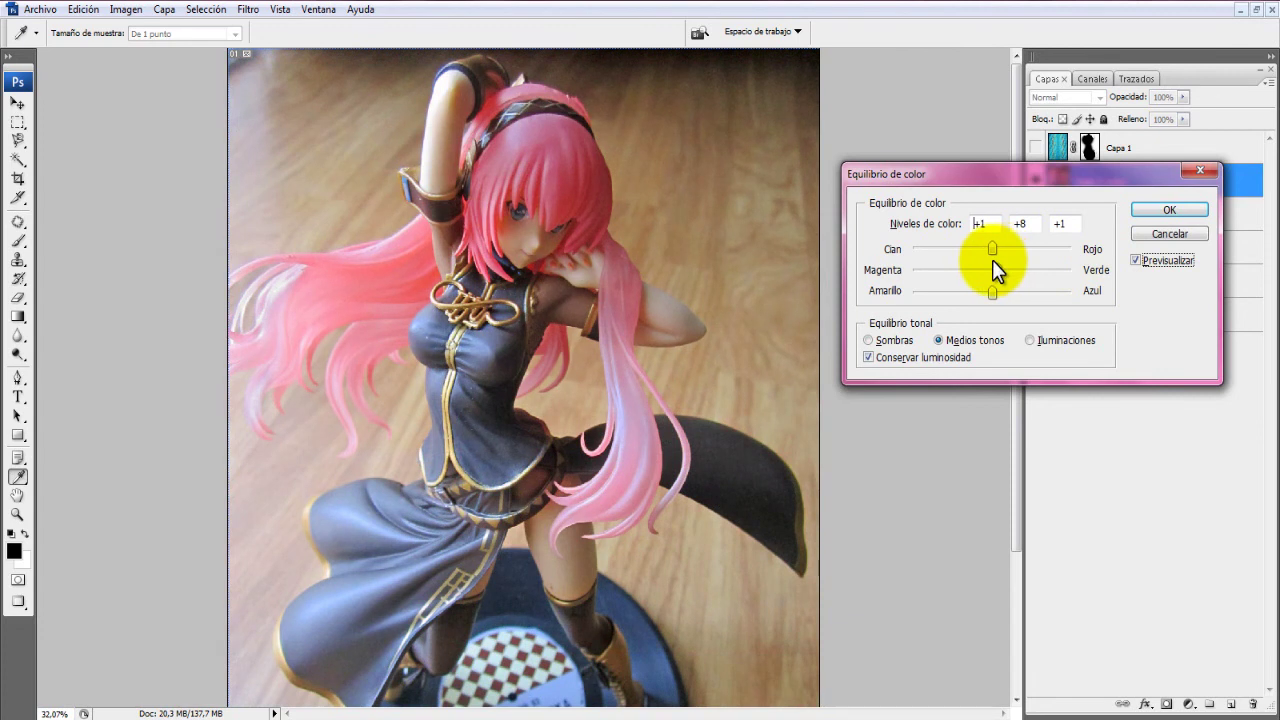
click(995, 268)
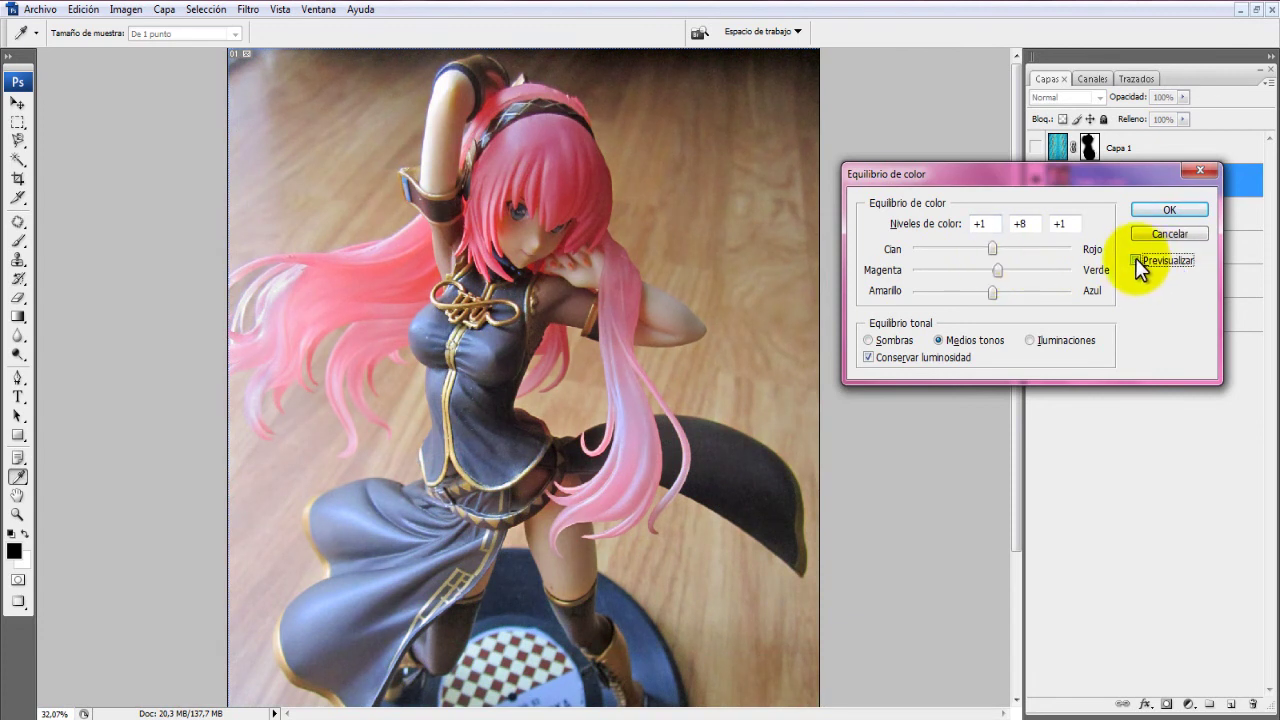
click(1160, 212)
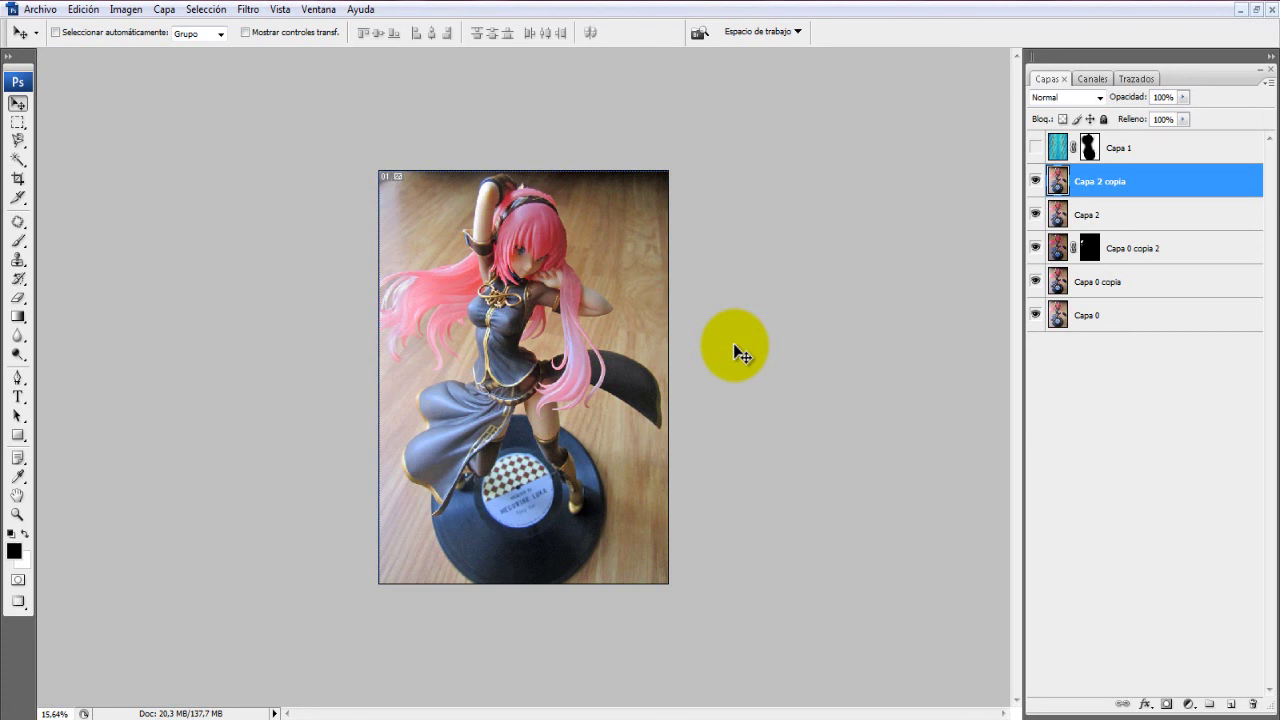
Duplicate the layer as Capa 2 copia 2, dismissing Hue/Saturation and the Adjustments menu unchanged
key(ctrl+j)
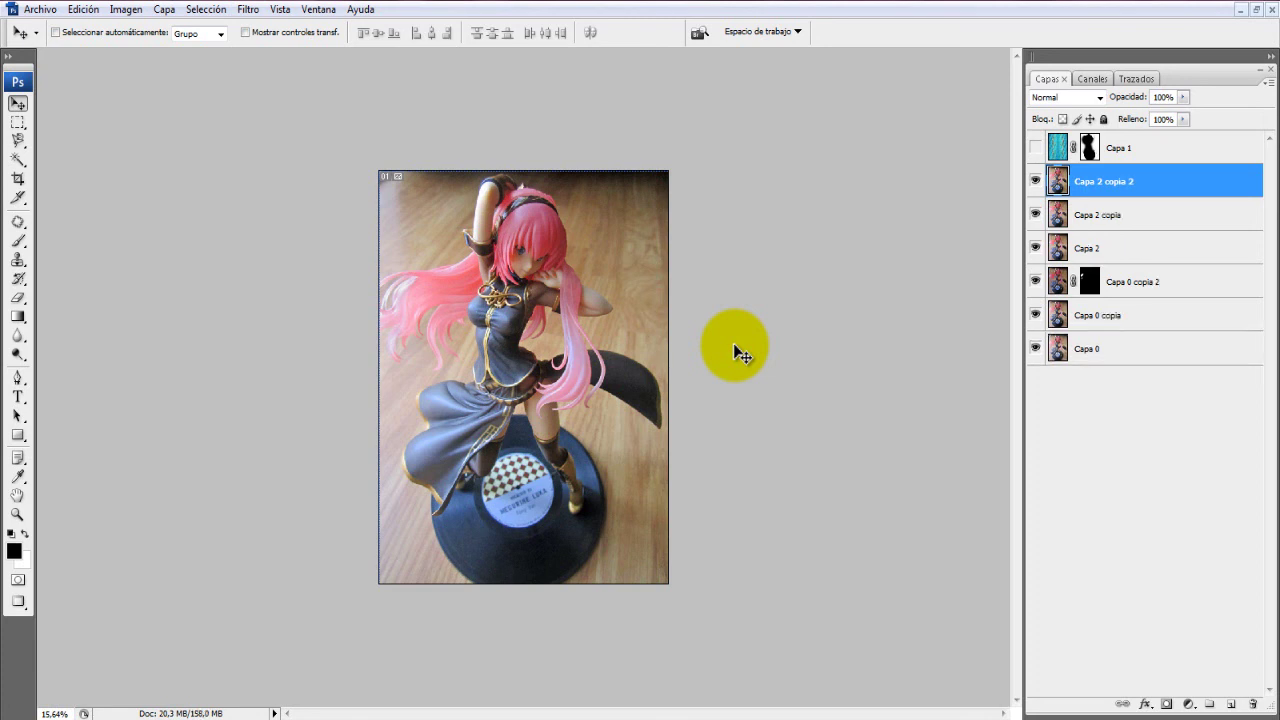
key(ctrl+u)
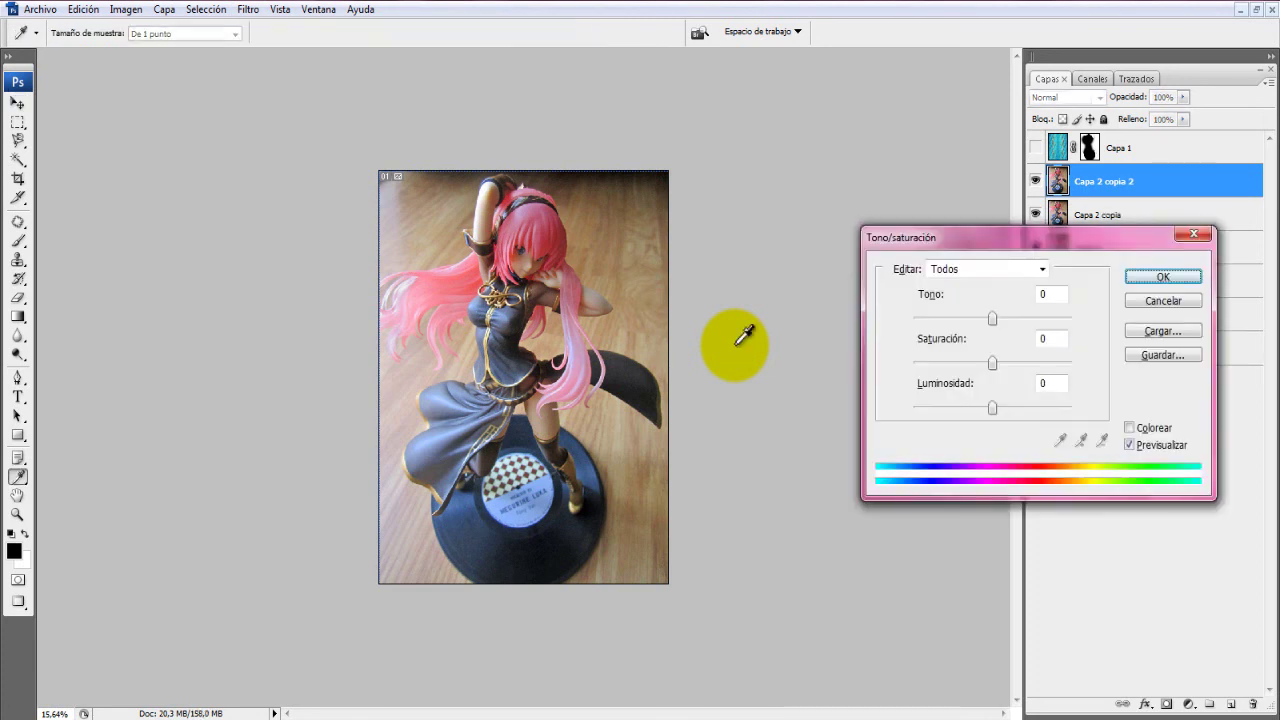
drag(994, 235, 827, 97)
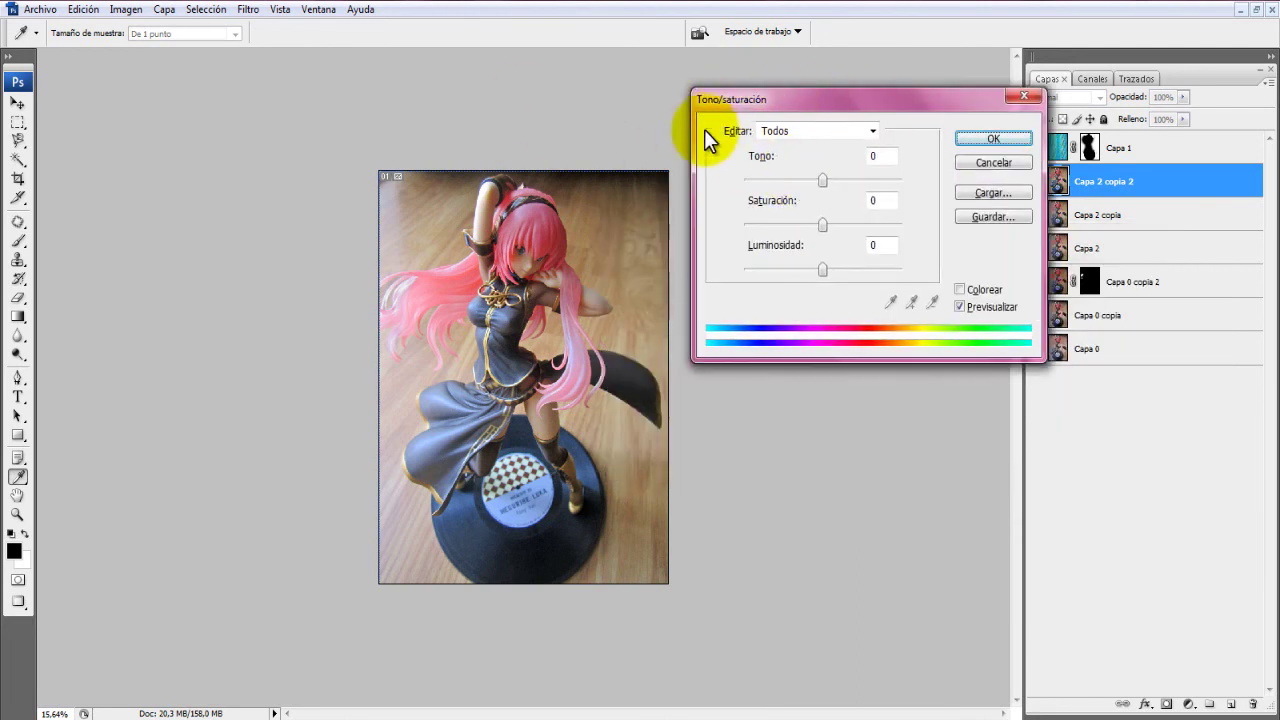
click(125, 10)
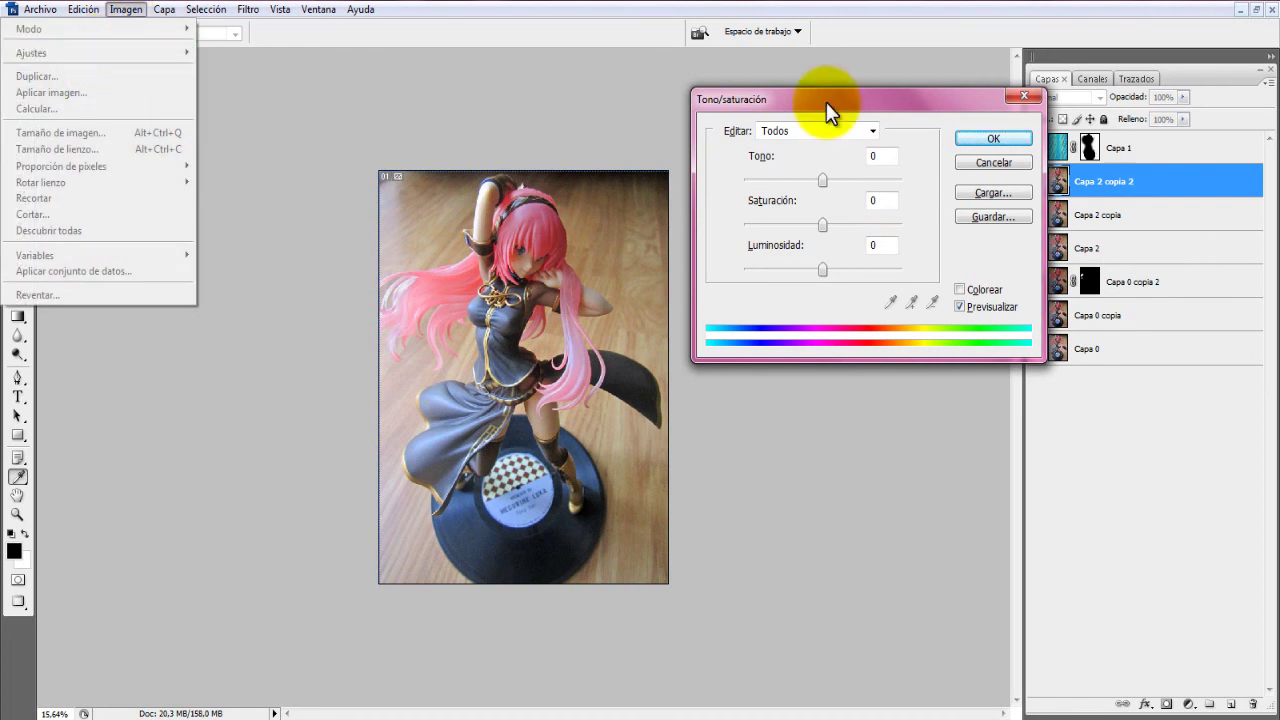
click(958, 161)
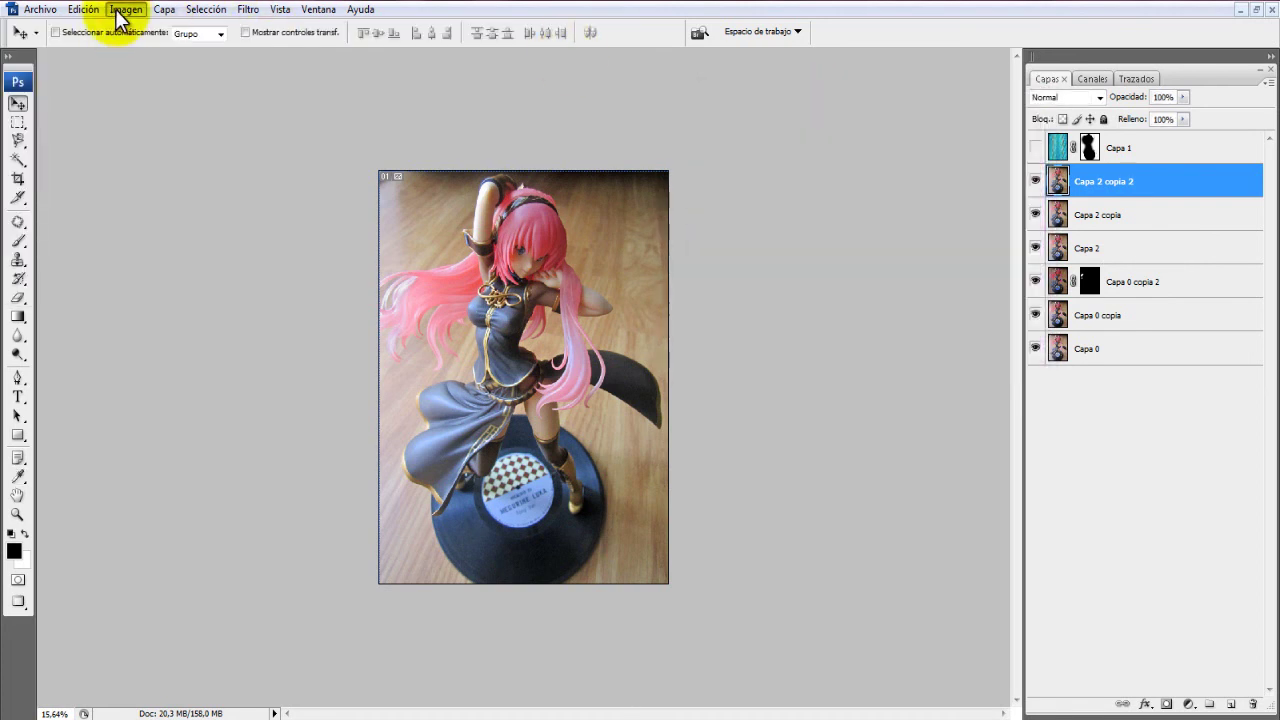
click(125, 10)
mouse_move(31, 52)
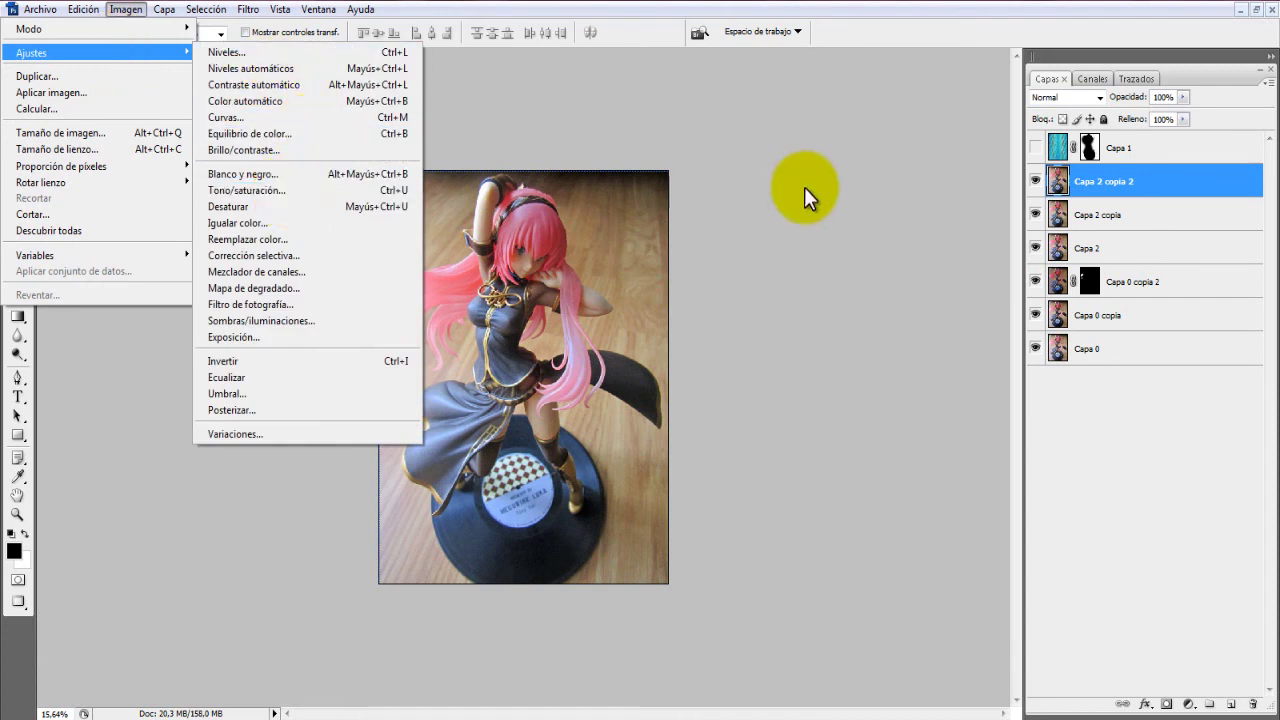
click(1057, 181)
Apply Hue/Saturation with hue +1 and saturation +12
key(ctrl+u)
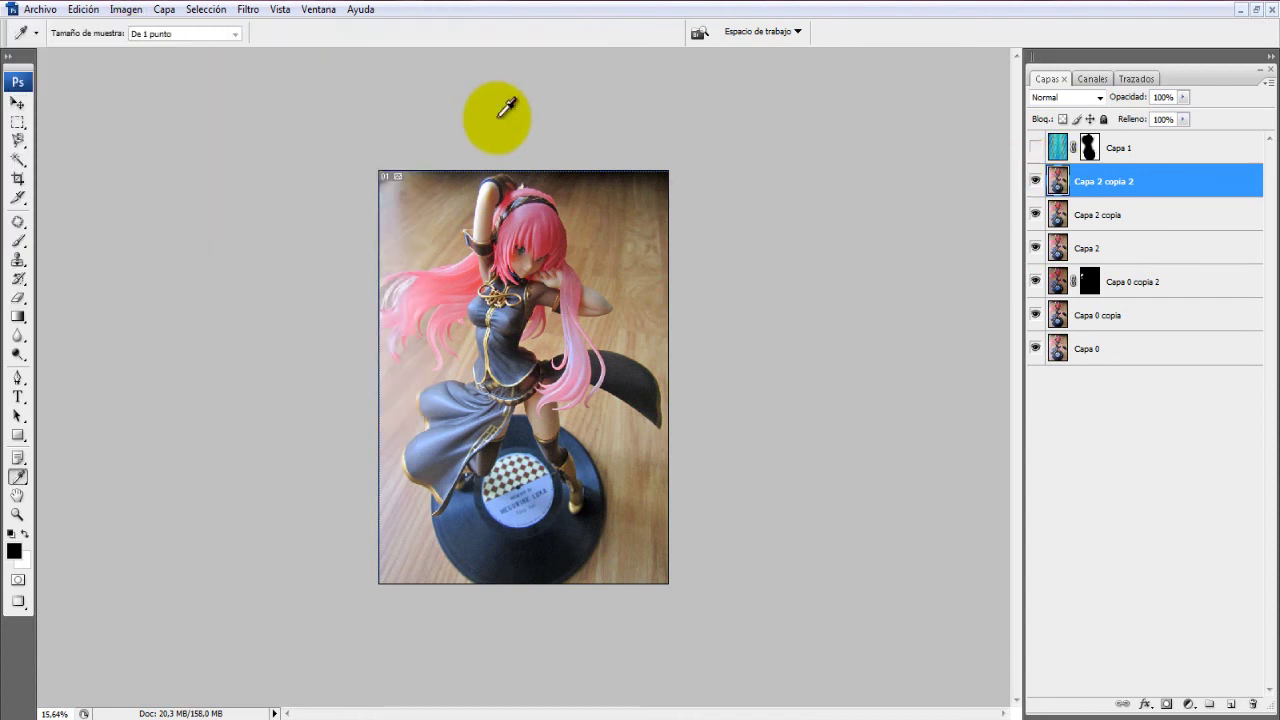
drag(822, 224, 690, 238)
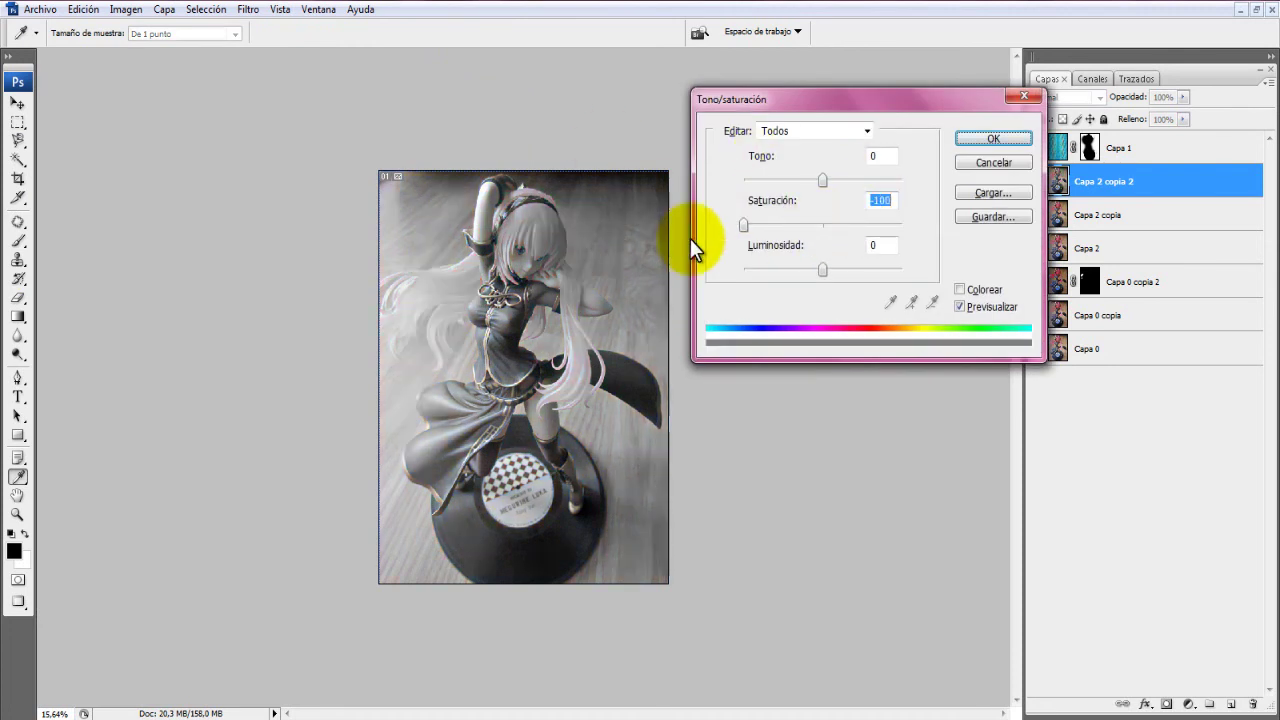
mouse_move(822, 180)
mouse_down()
mouse_move(801, 181)
mouse_move(823, 199)
mouse_up()
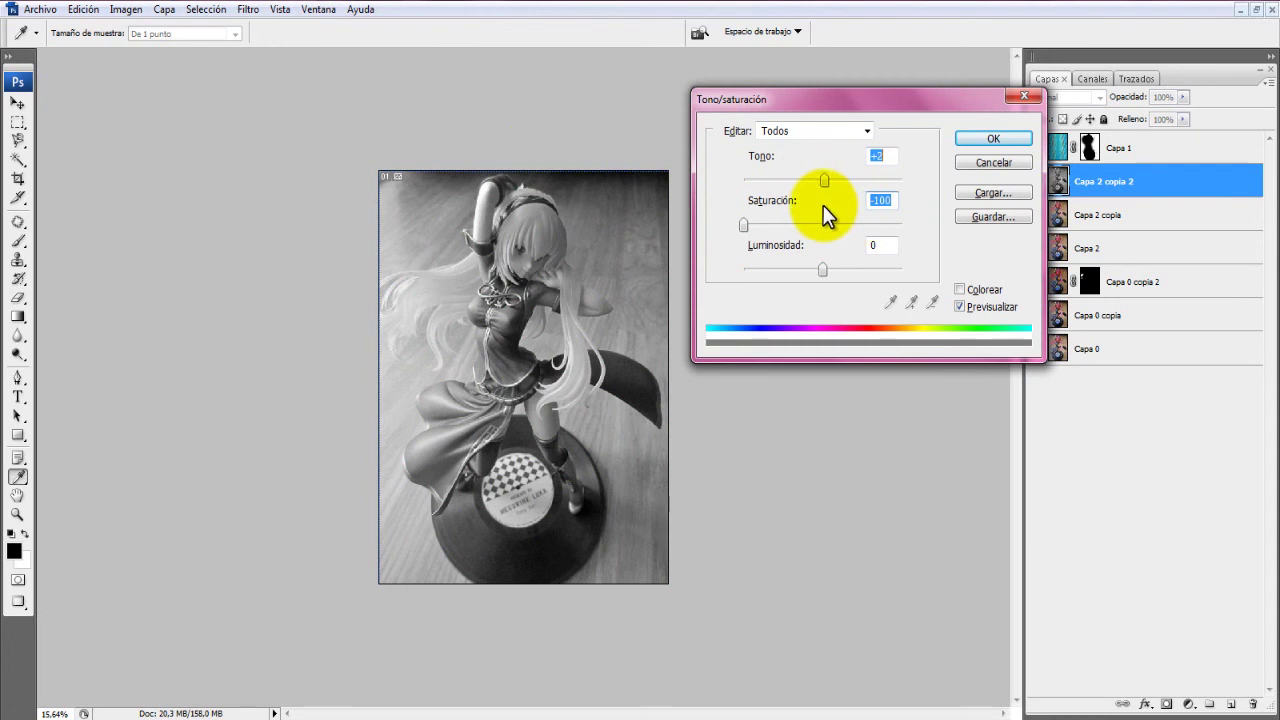
click(831, 131)
click(831, 134)
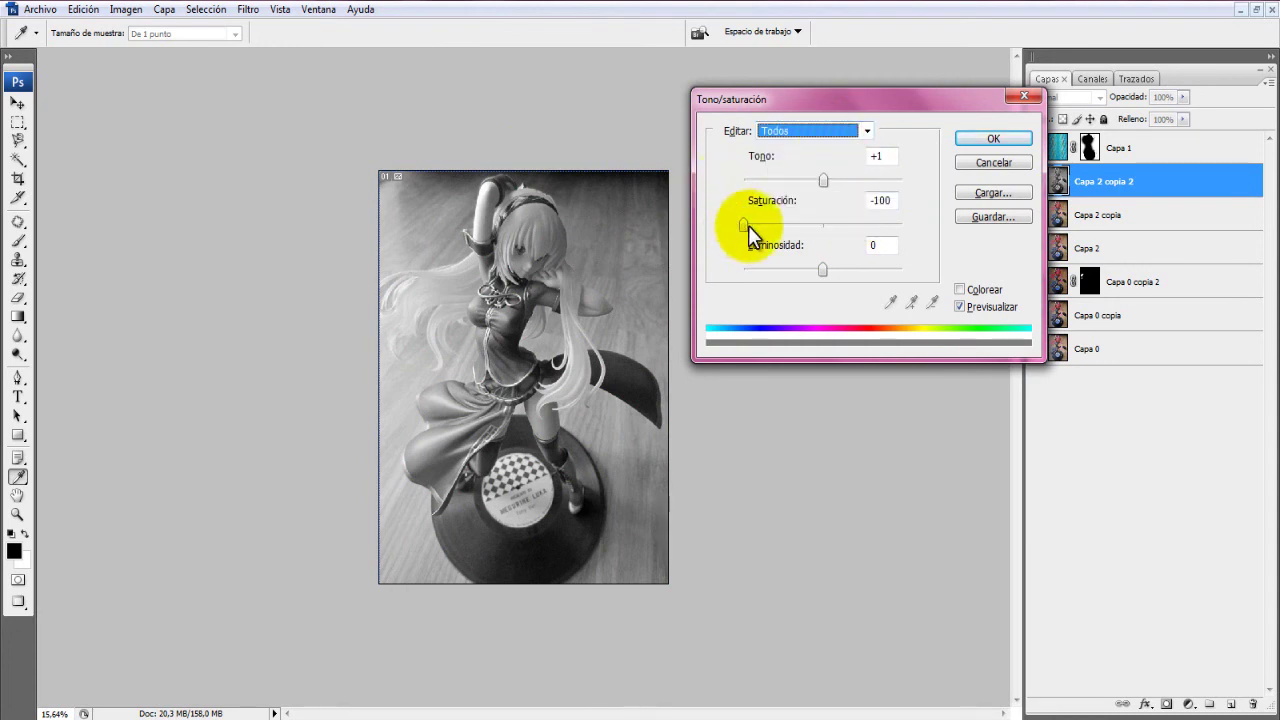
drag(746, 223, 832, 224)
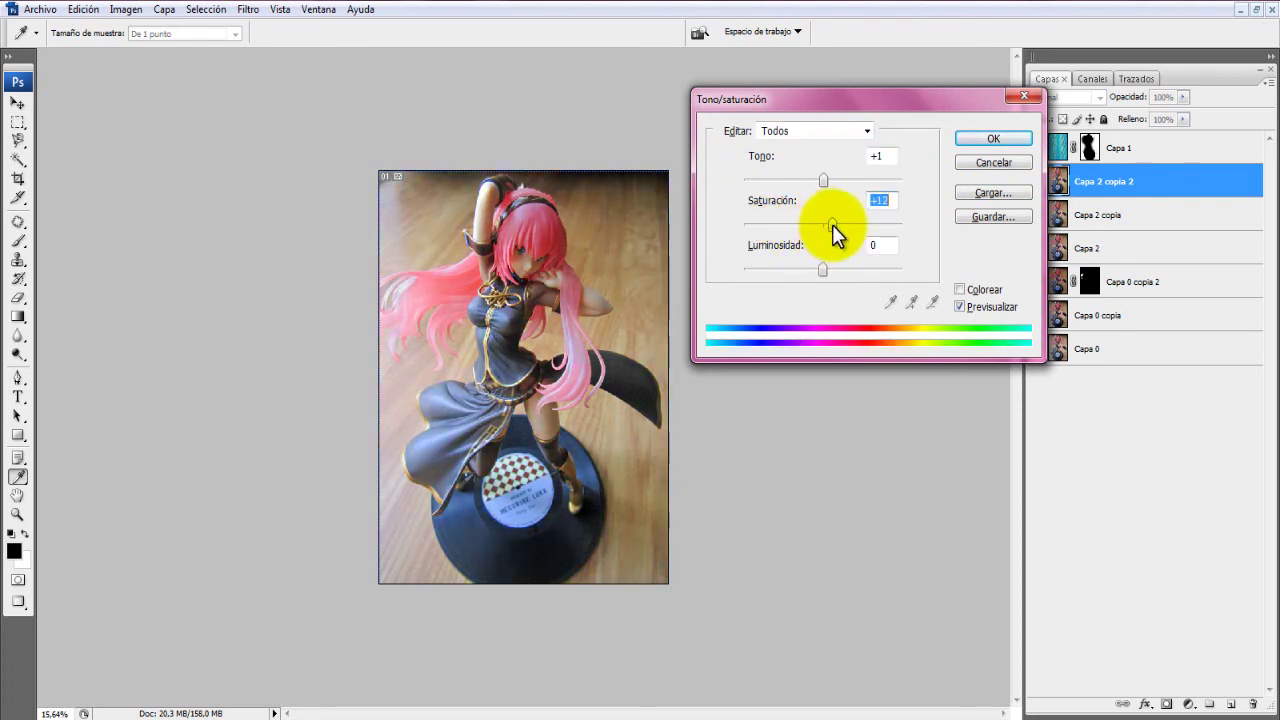
click(959, 307)
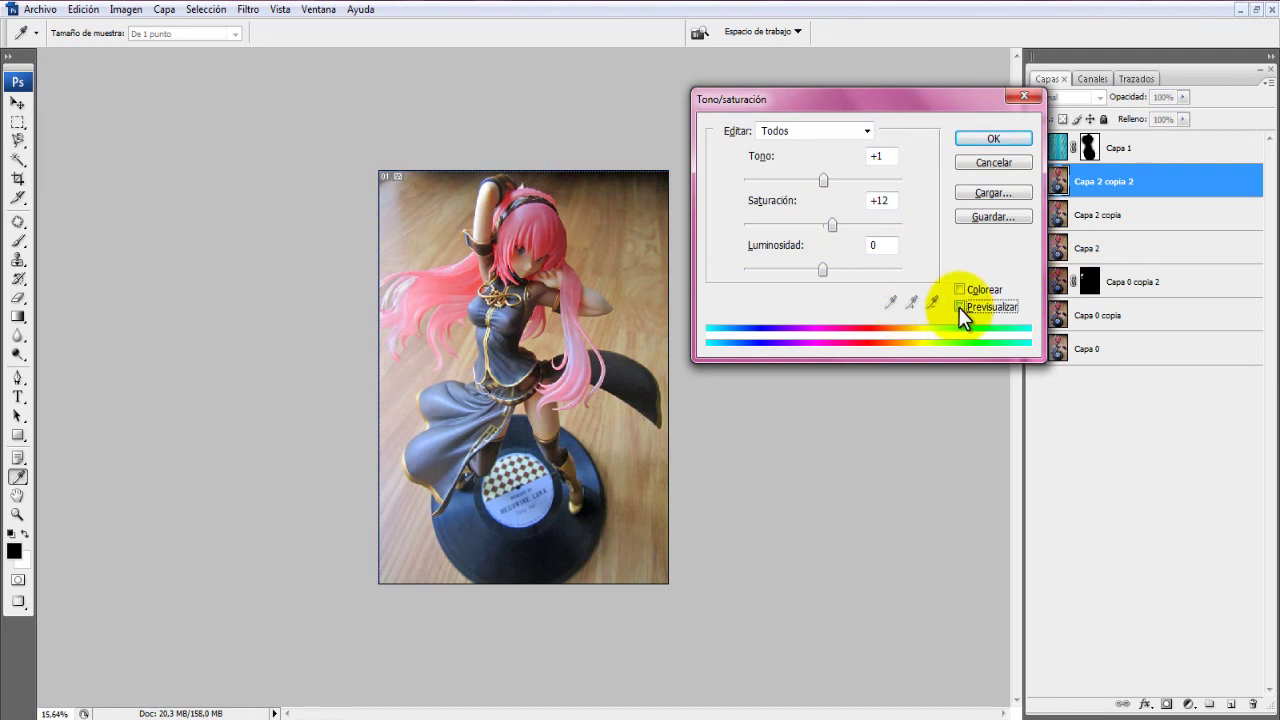
click(990, 138)
click(18, 103)
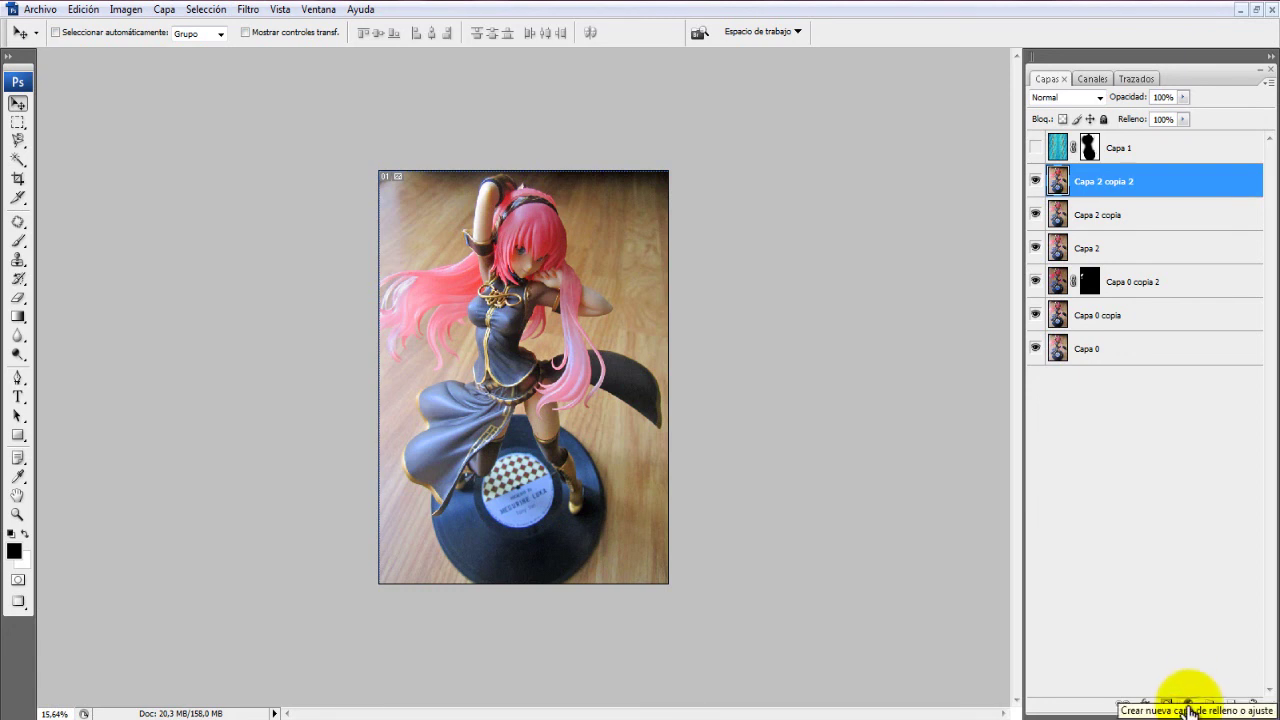
Add a Black & White adjustment layer and tweak its reds, yellows and magentas mix
click(1189, 701)
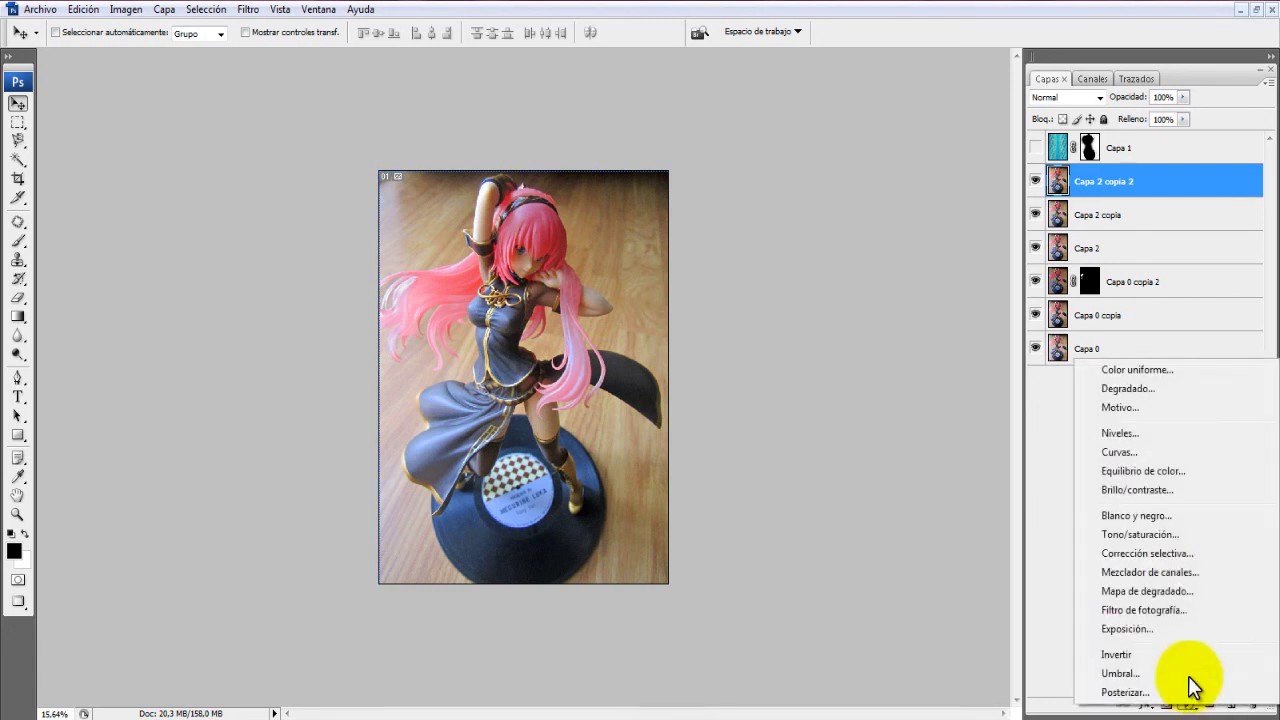
click(1166, 518)
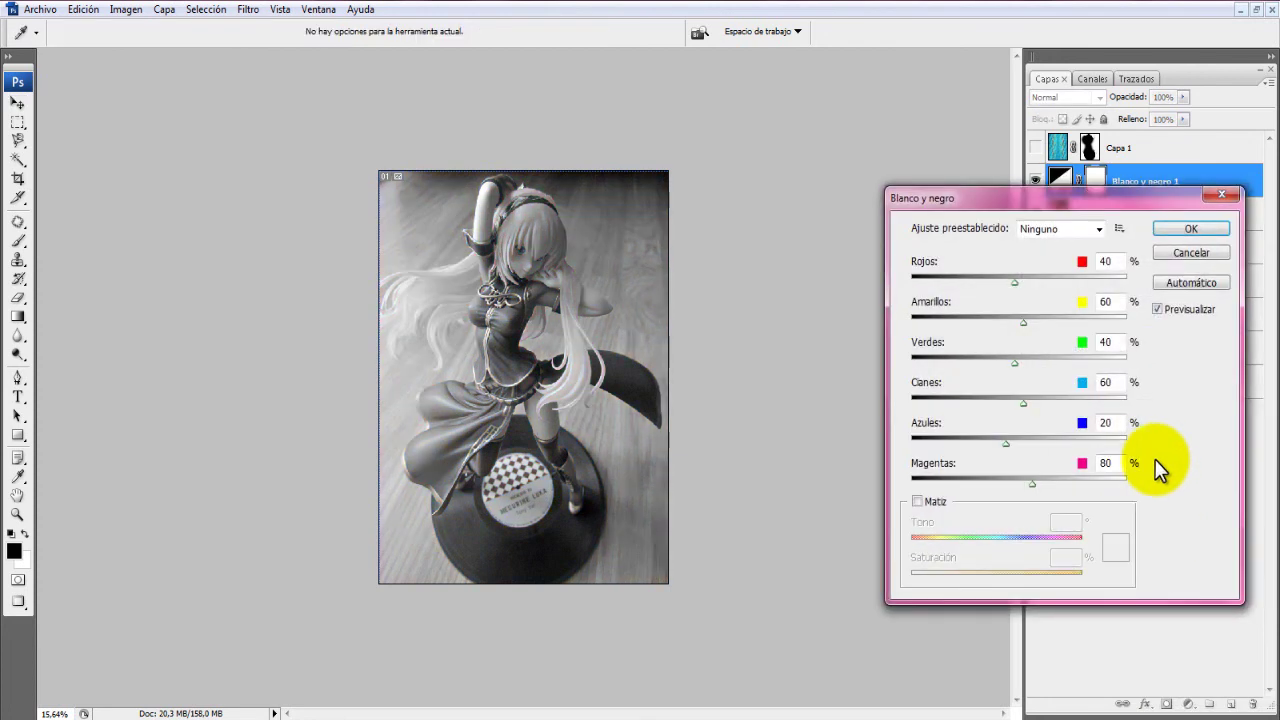
drag(1132, 196, 976, 111)
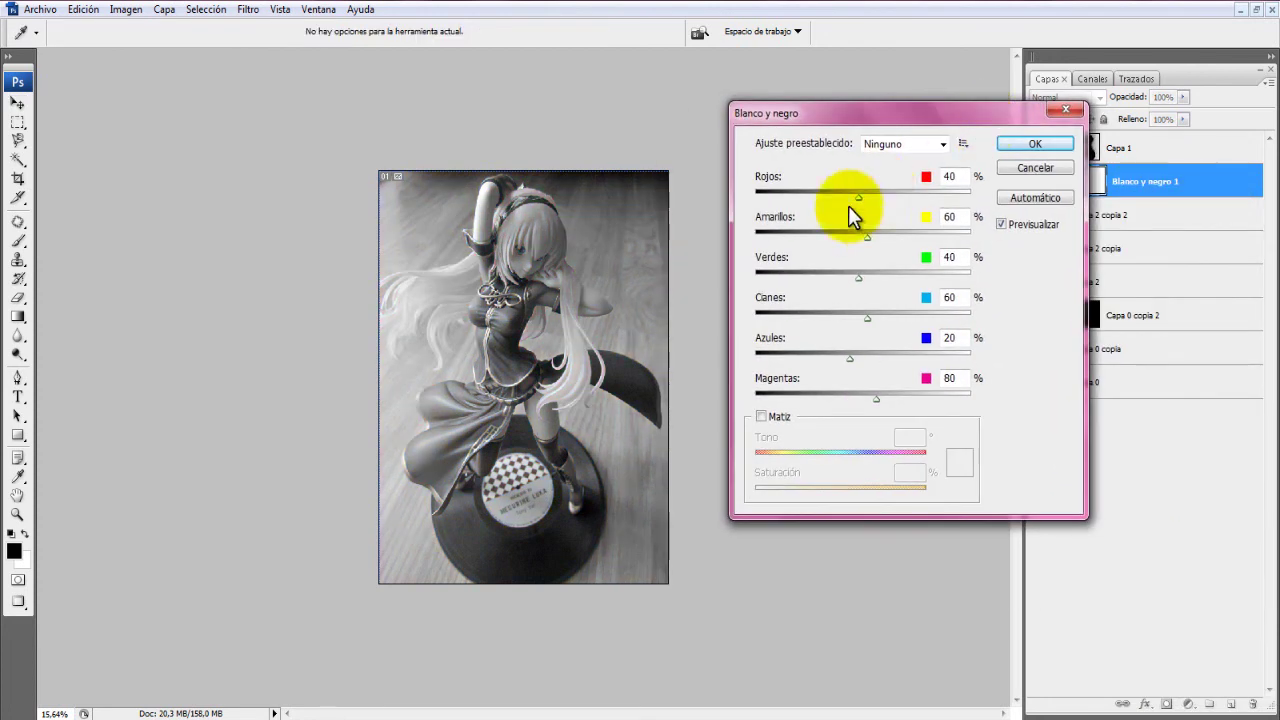
mouse_move(873, 394)
mouse_down()
mouse_move(971, 443)
mouse_move(830, 426)
mouse_up()
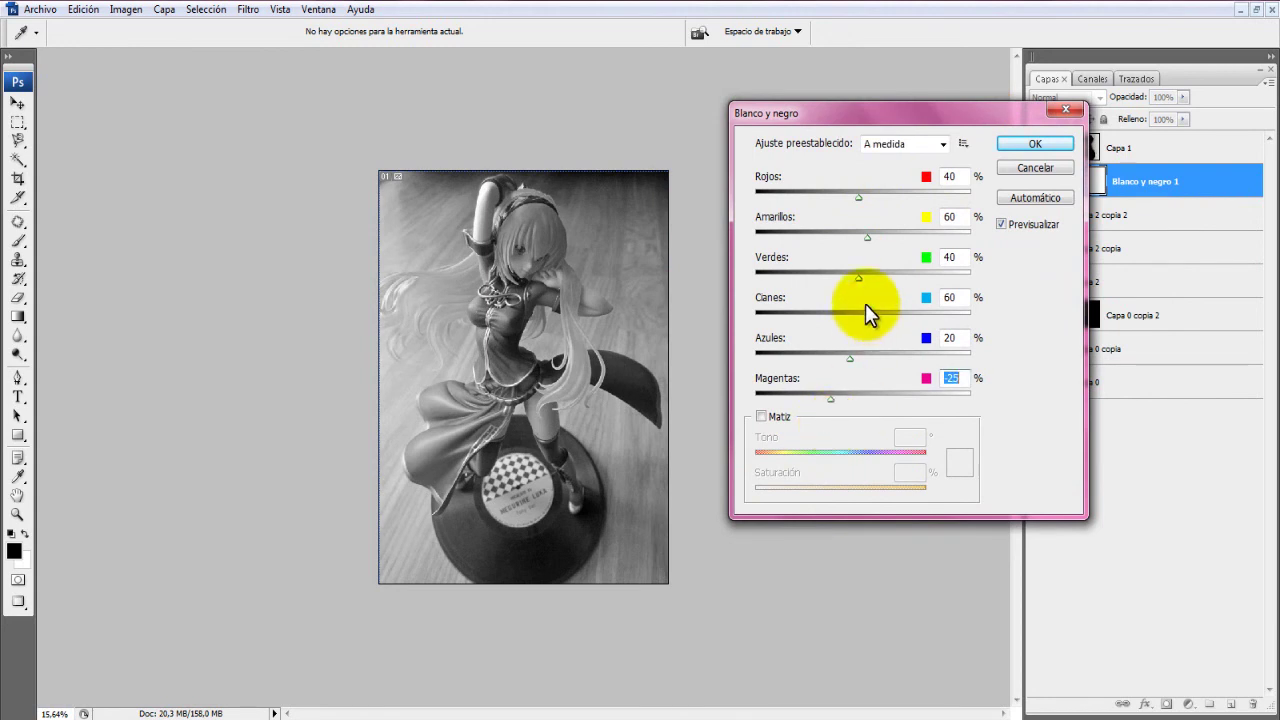
mouse_move(868, 205)
mouse_down()
mouse_move(943, 203)
mouse_move(837, 216)
mouse_up()
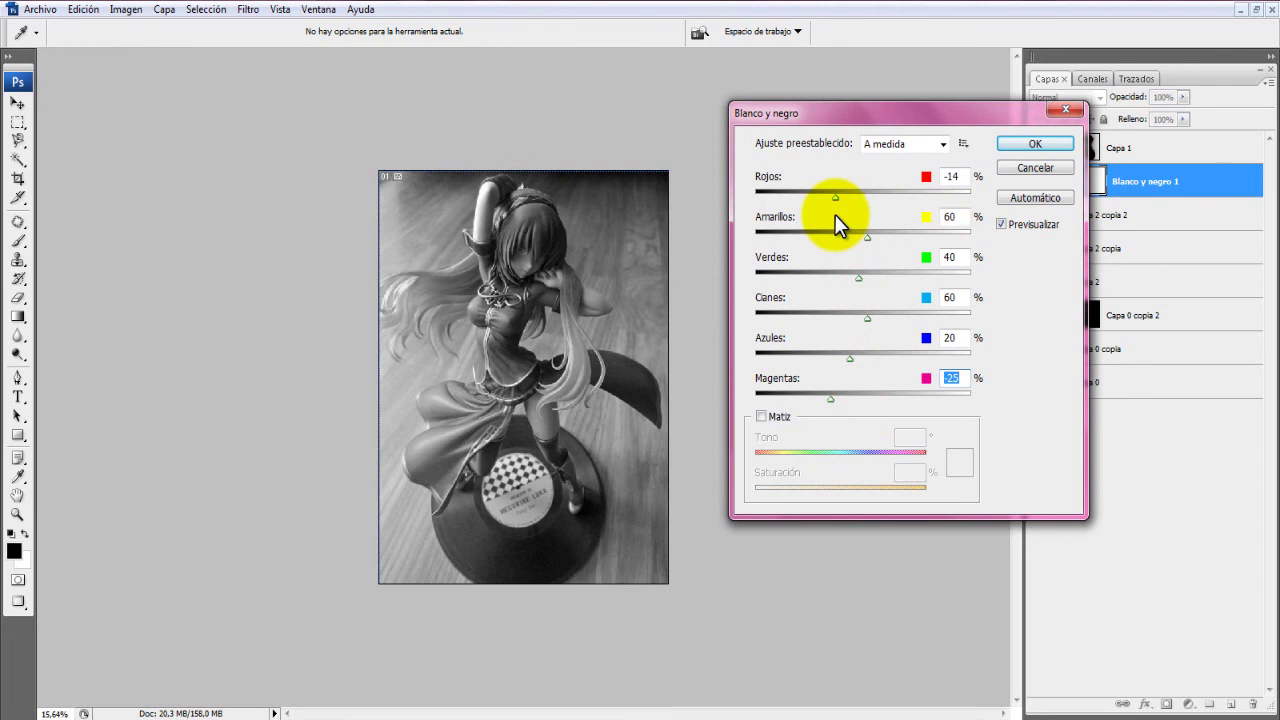
click(837, 216)
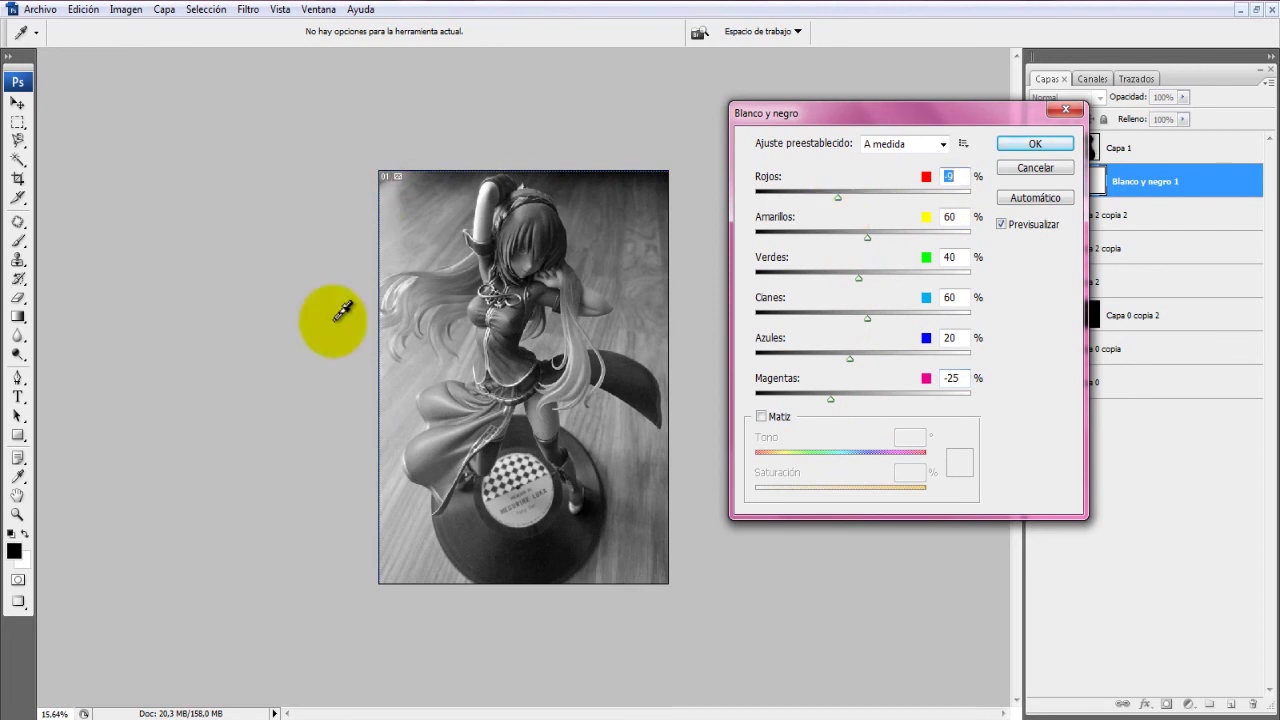
mouse_move(863, 234)
mouse_down()
mouse_move(925, 248)
mouse_move(765, 267)
mouse_move(864, 254)
mouse_up()
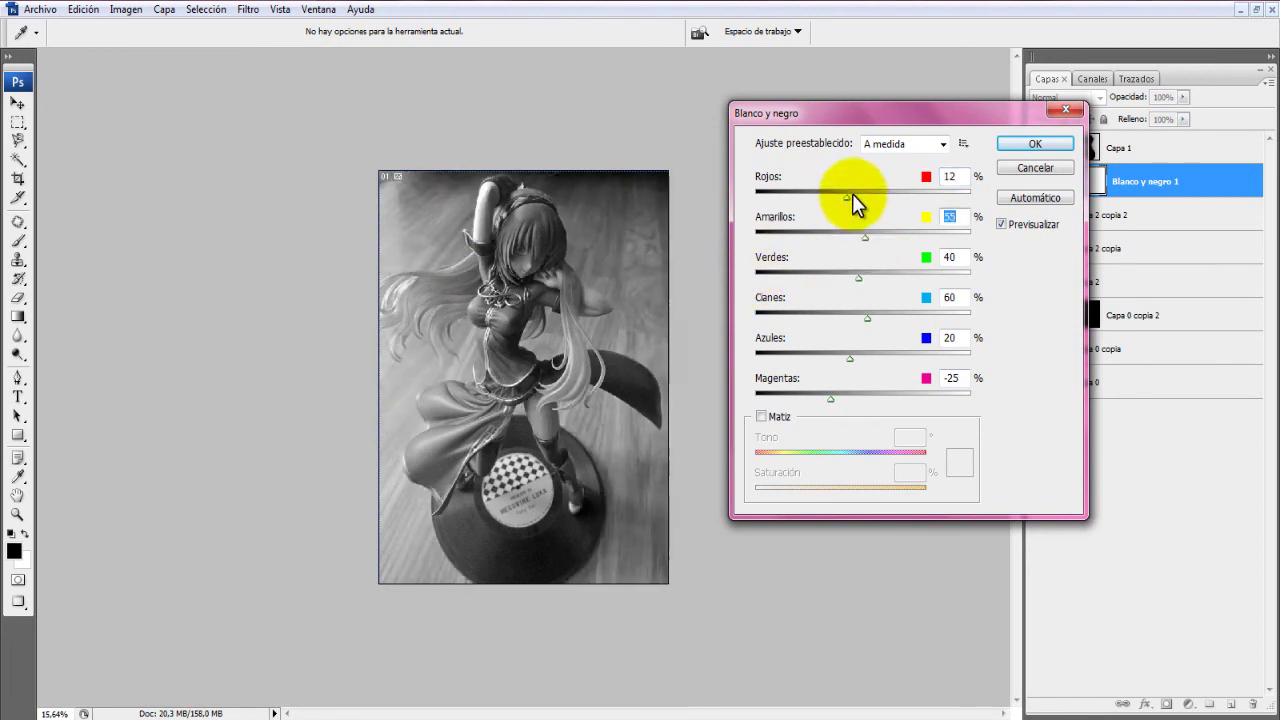
drag(838, 196, 864, 197)
Try the grayscale presets and confirm the adjustment with Blanco máximo
click(908, 145)
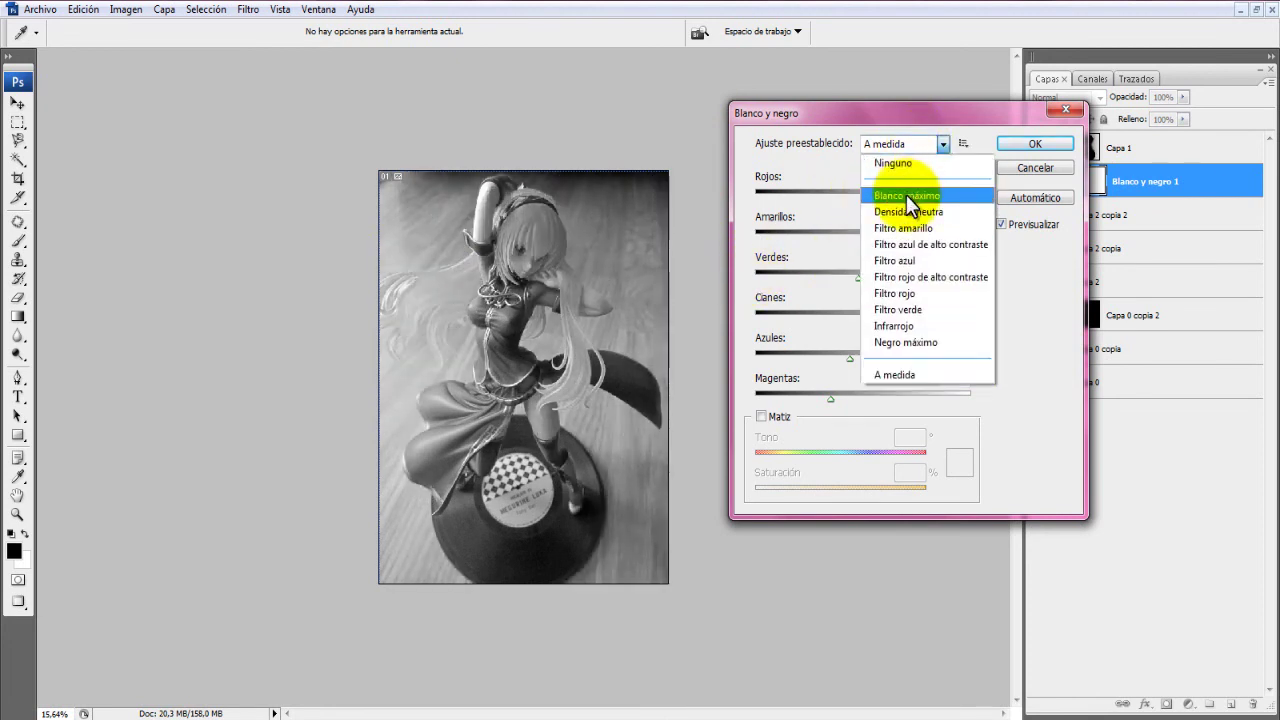
click(912, 190)
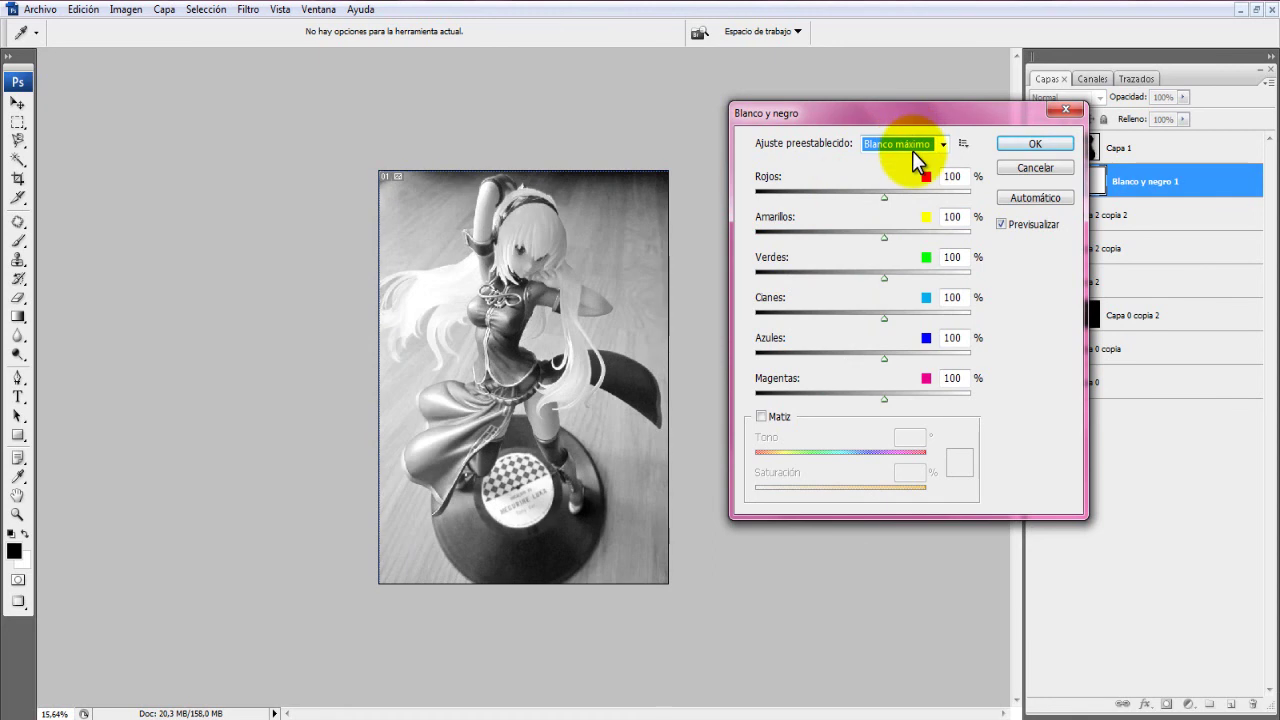
key(Up)
key(Up)
key(Up)
key(Down)
key(Down)
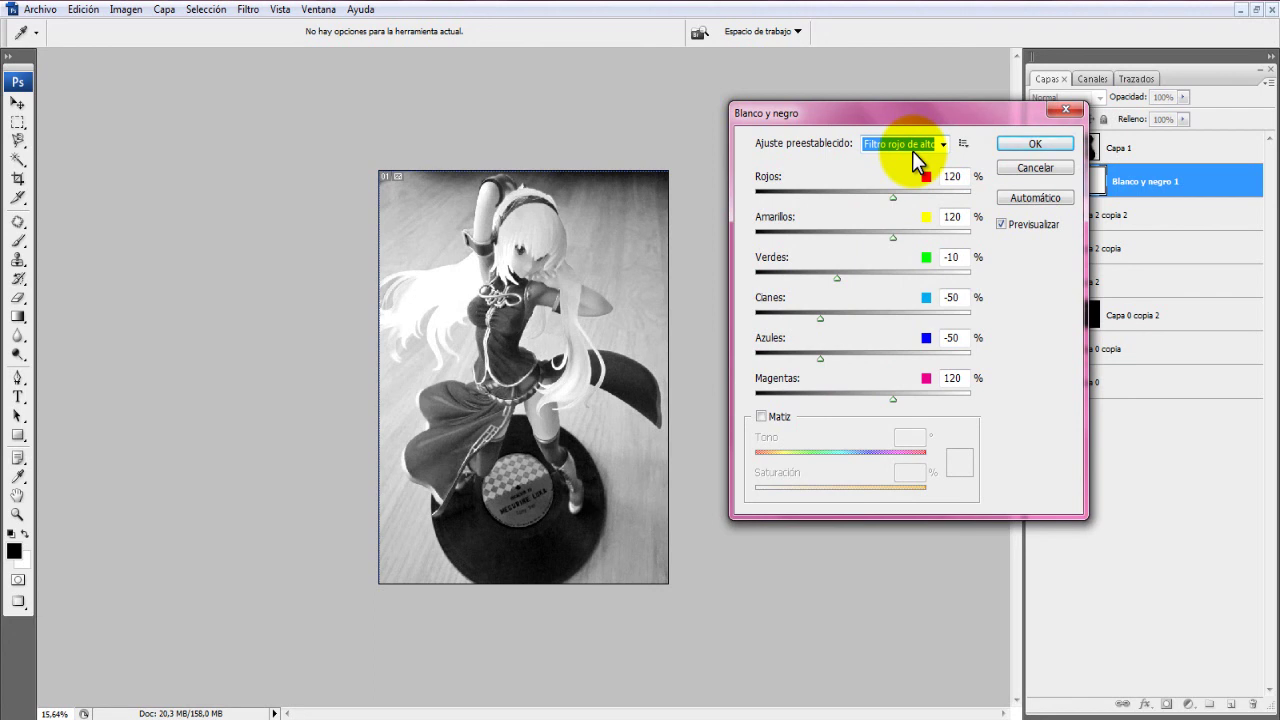
key(Up)
key(Up)
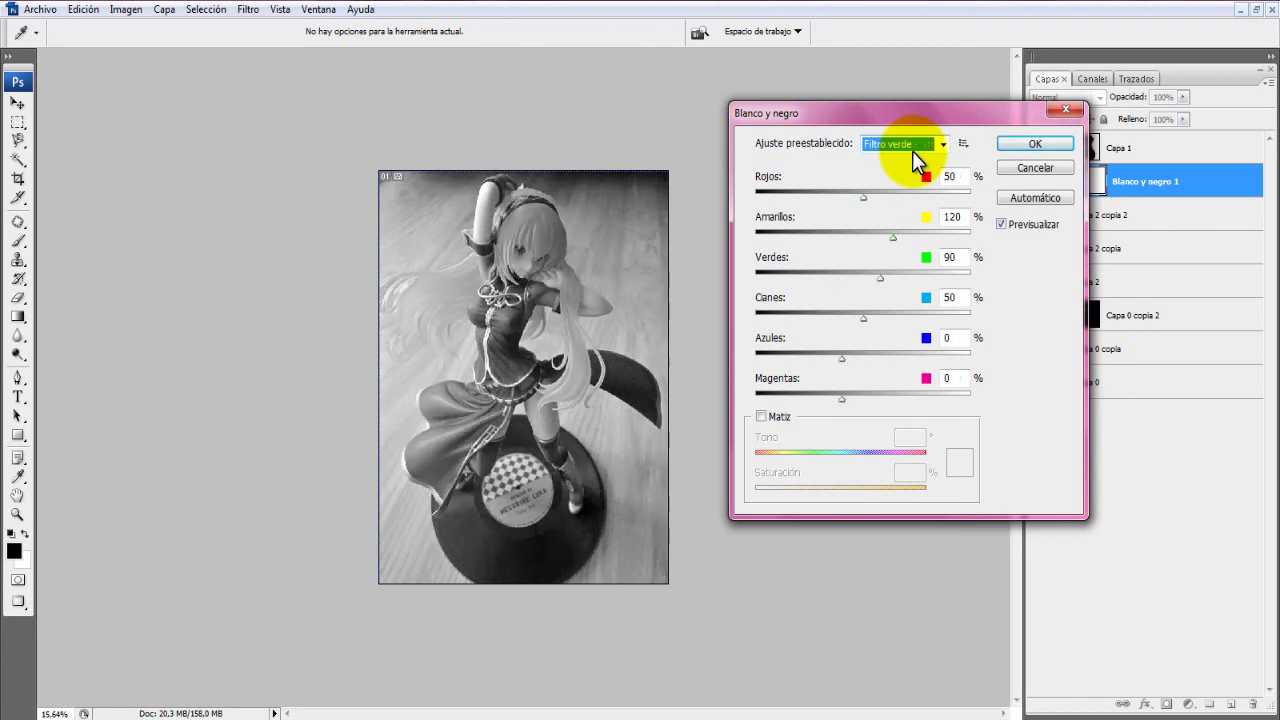
key(Down)
key(Down)
key(Down)
key(Down)
key(Up)
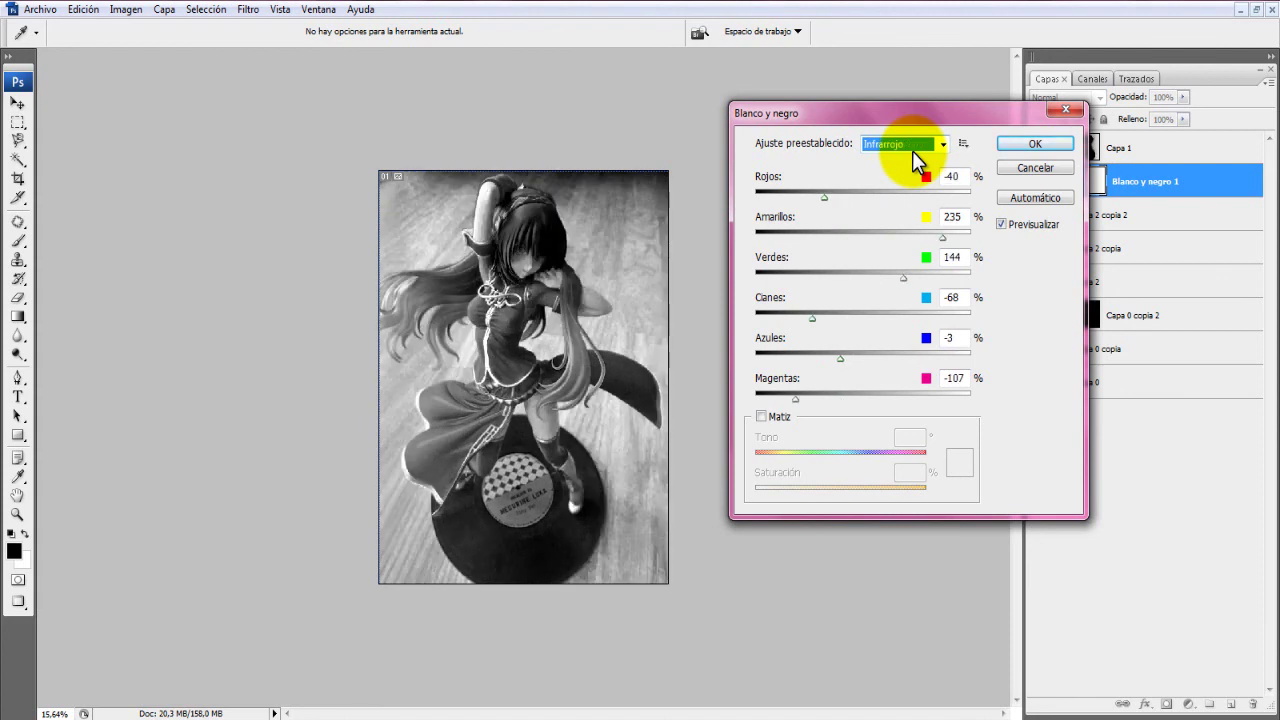
key(Up)
key(Up)
key(Up)
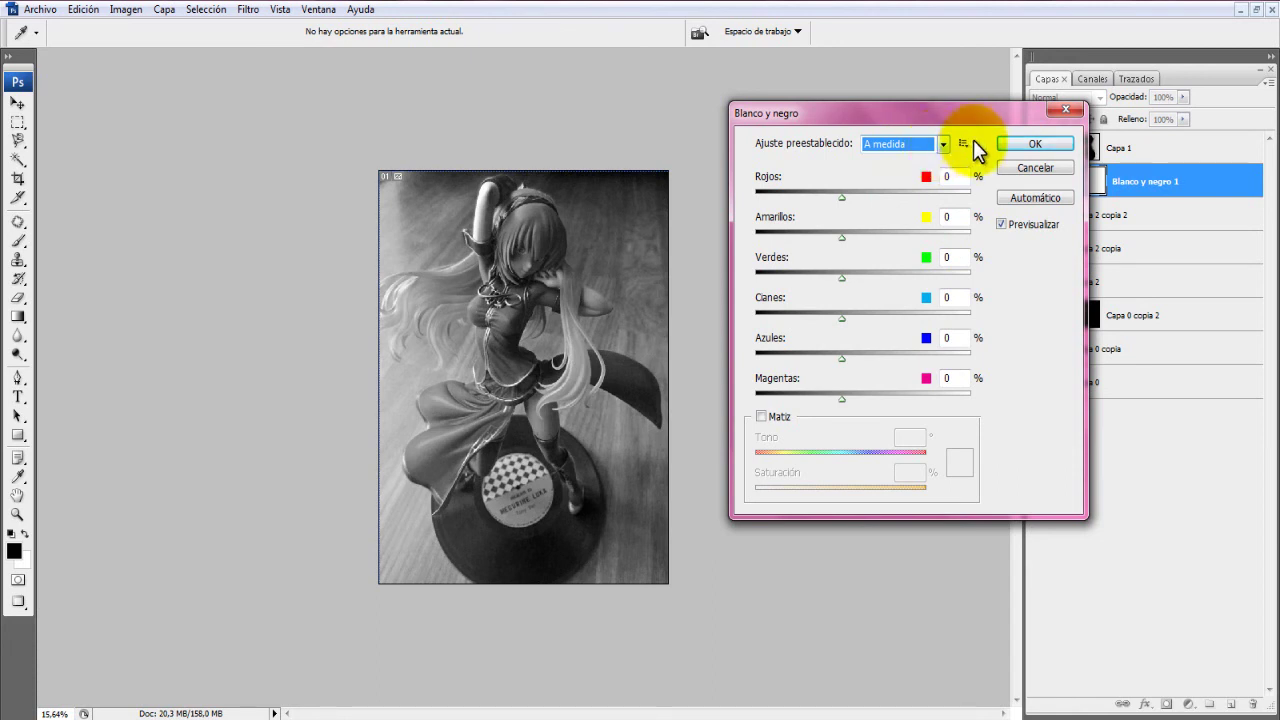
key(Down)
key(Down)
key(Down)
click(938, 144)
click(914, 190)
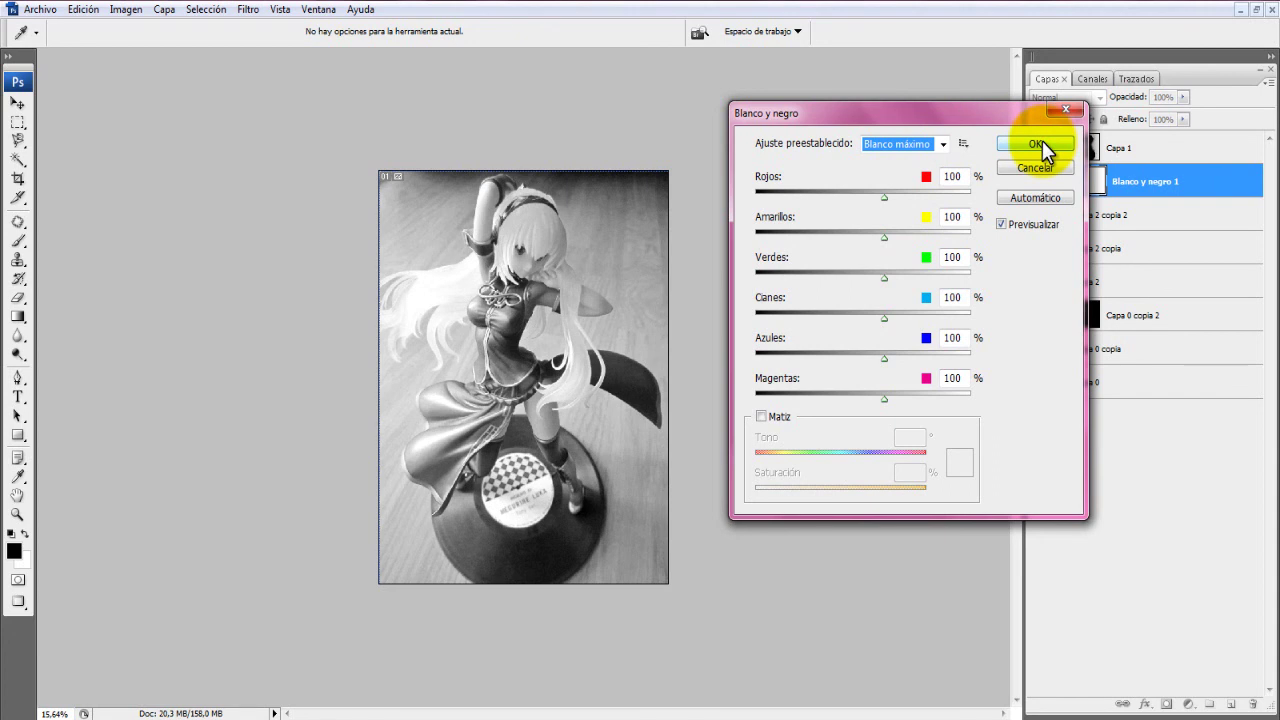
click(1042, 143)
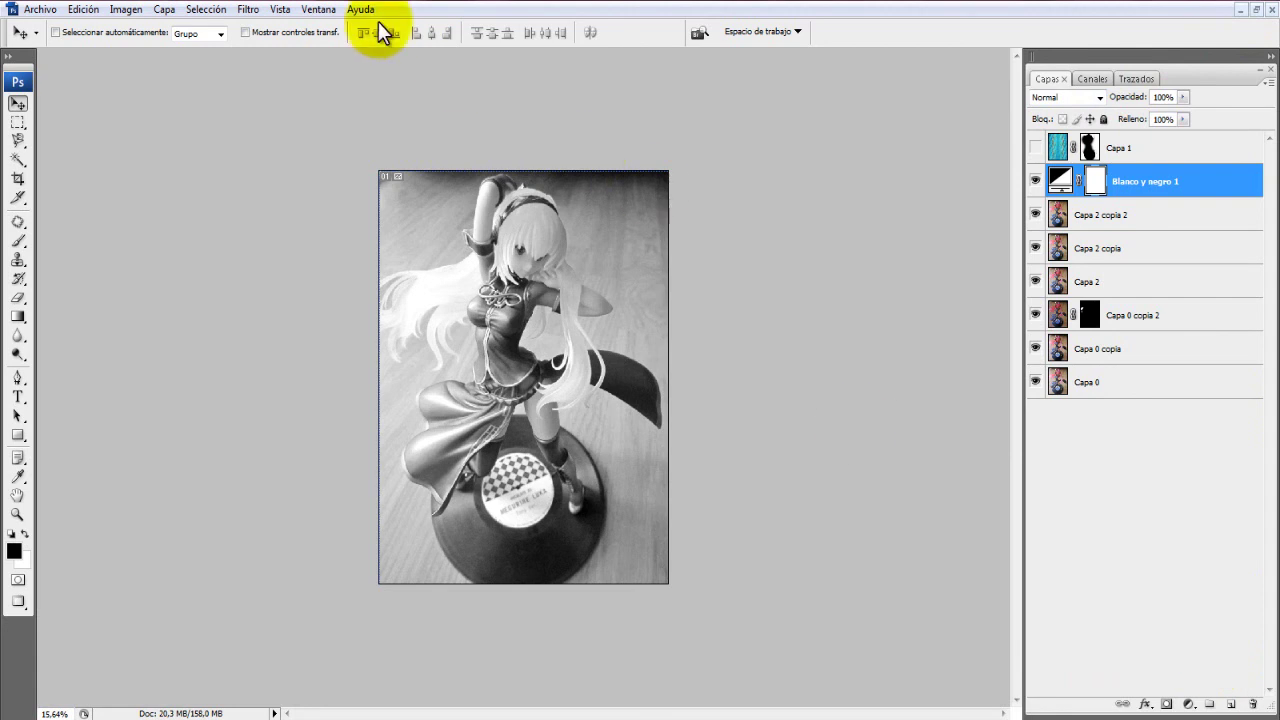
click(281, 10)
click(285, 10)
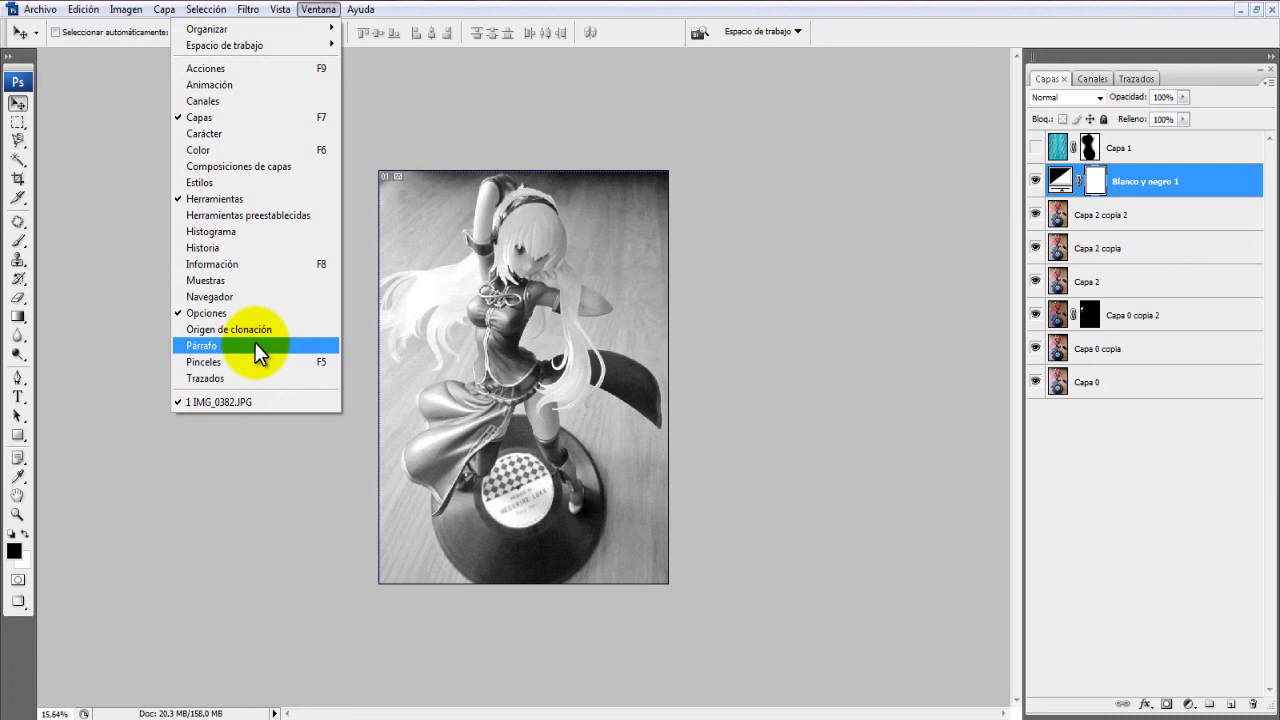
click(1057, 172)
double_click(1058, 180)
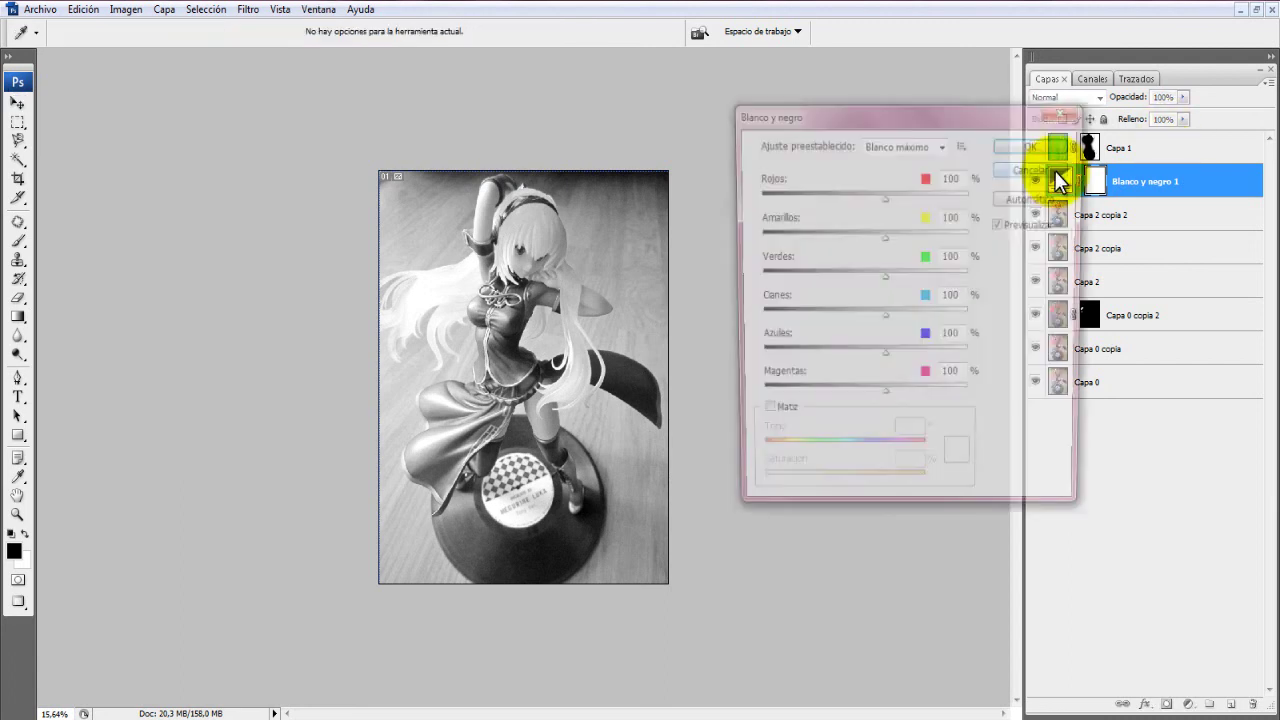
click(1074, 106)
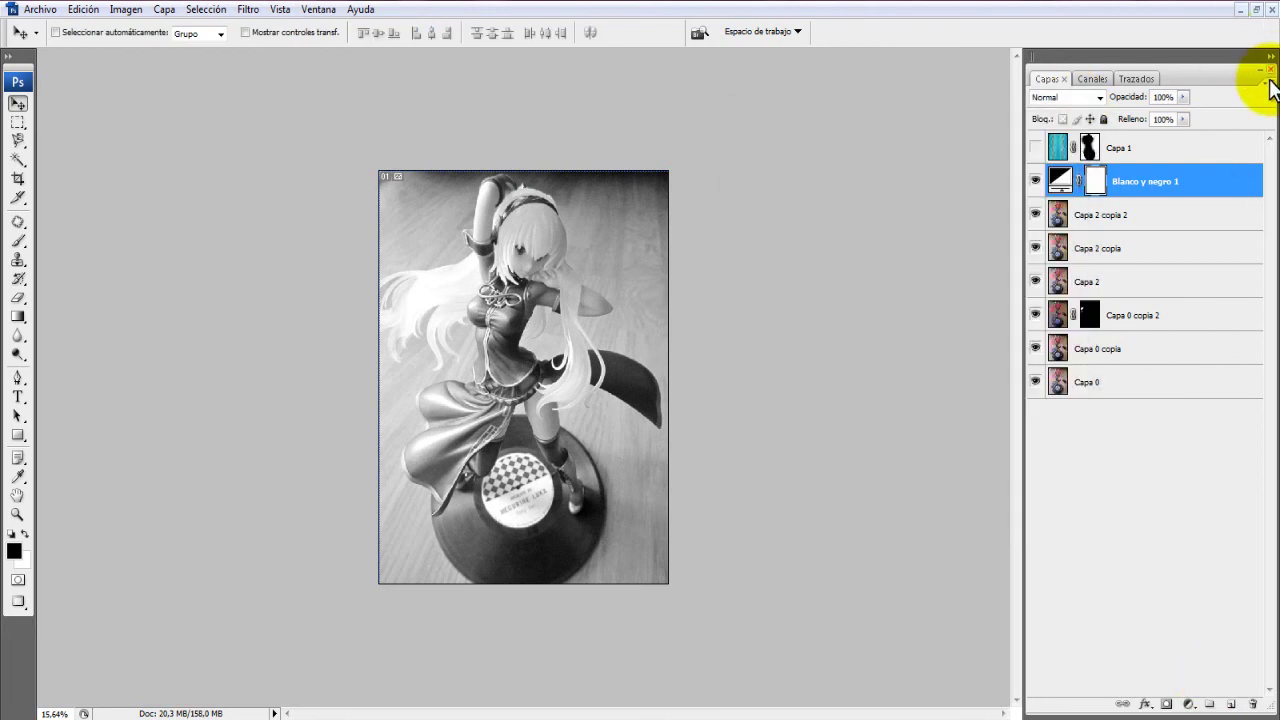
click(1268, 84)
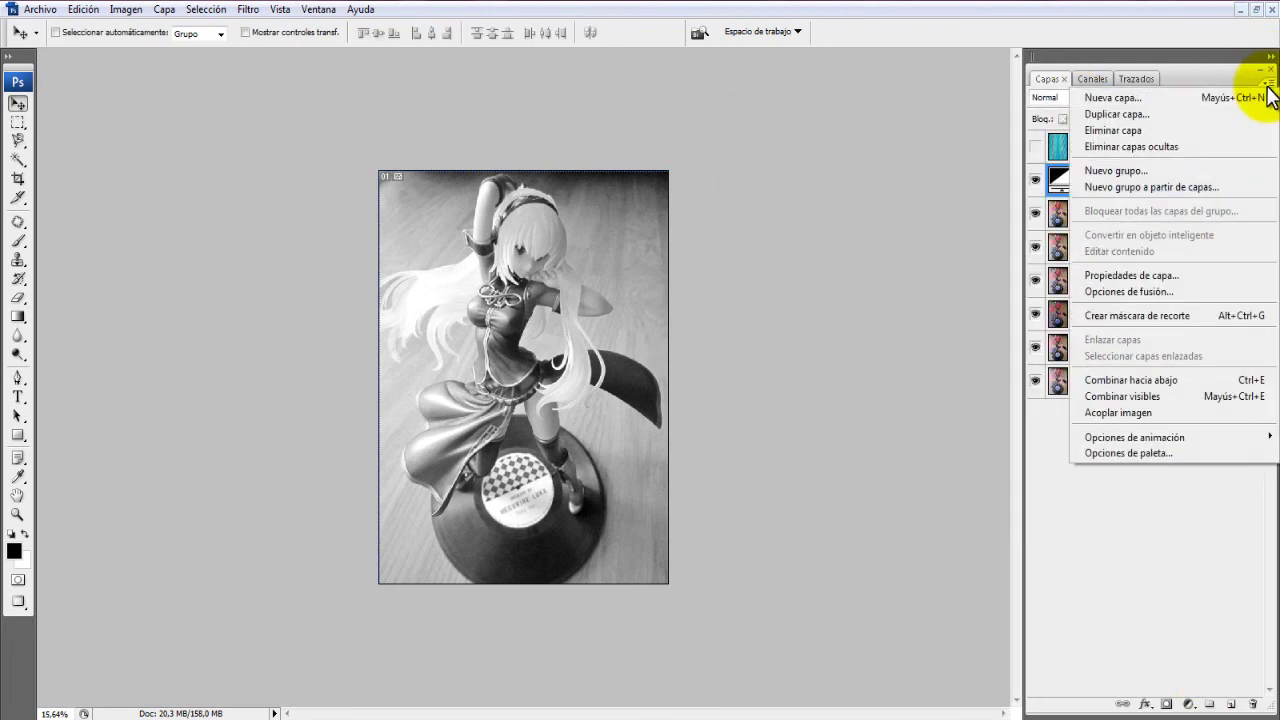
click(1268, 84)
click(1092, 78)
click(1047, 79)
click(1091, 79)
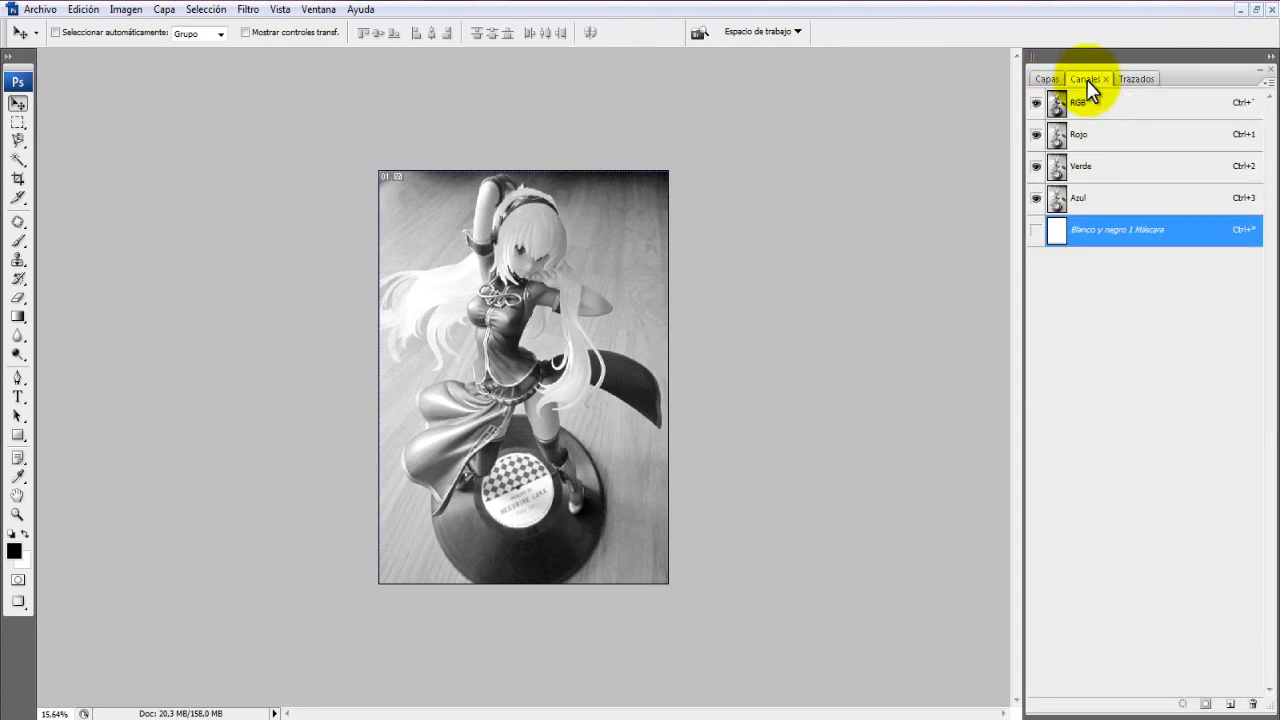
click(1046, 79)
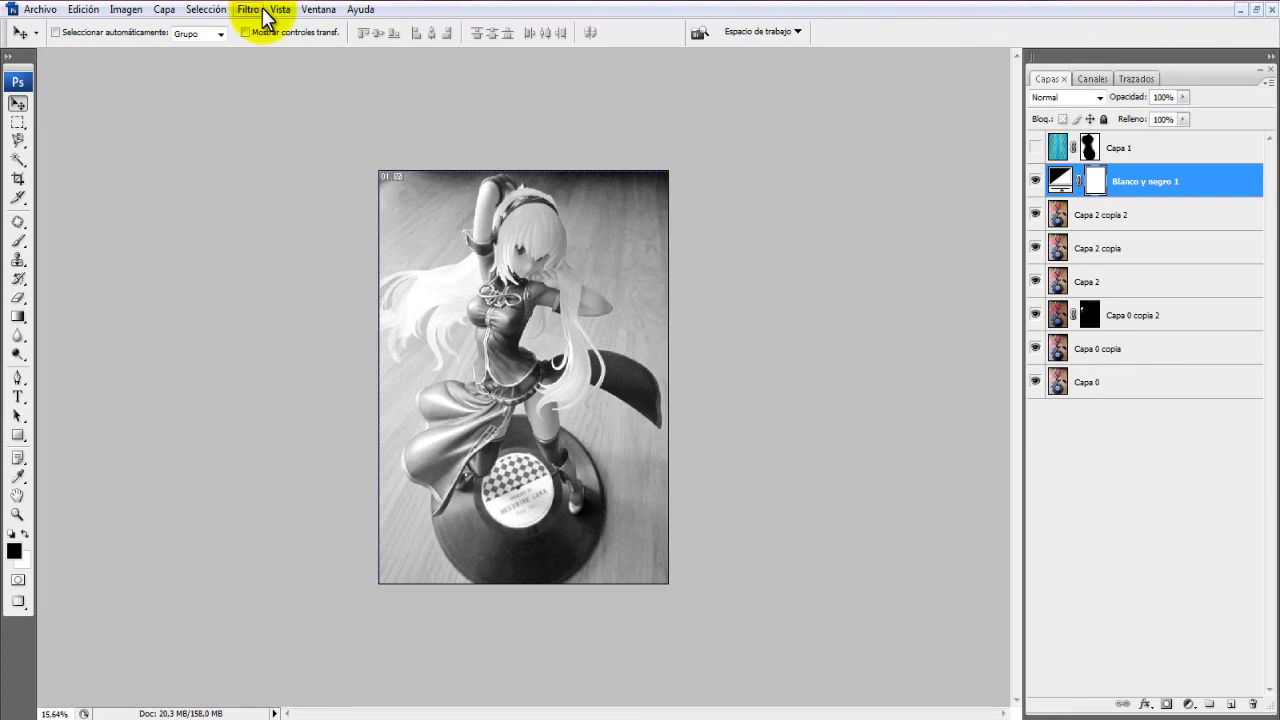
click(316, 10)
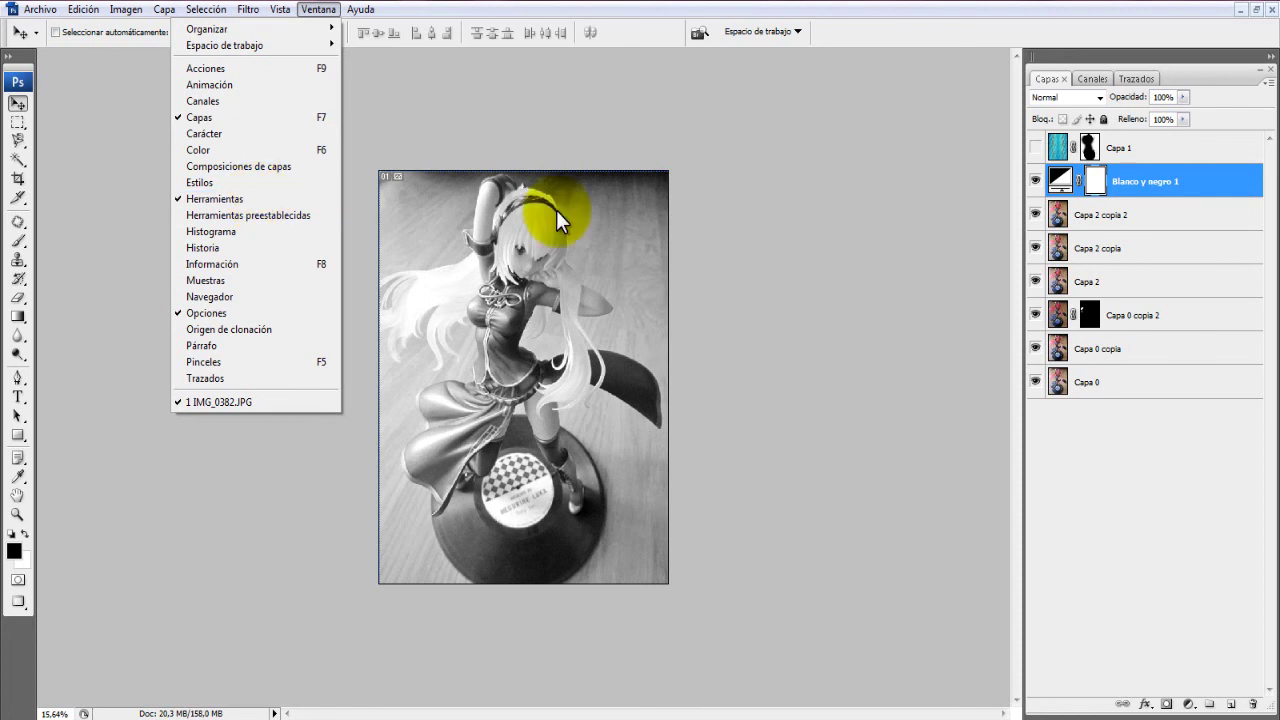
click(811, 131)
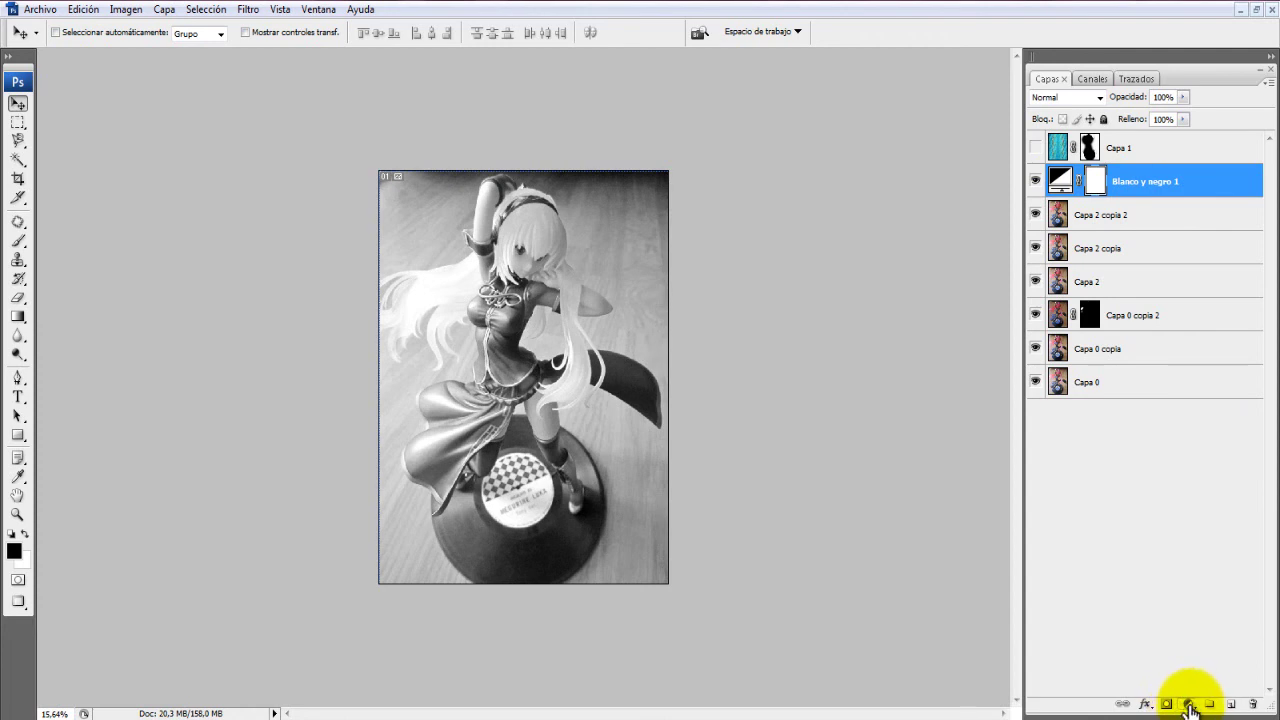
Add a Tono/saturación adjustment layer at default zero settings above Blanco y negro 1
click(1189, 704)
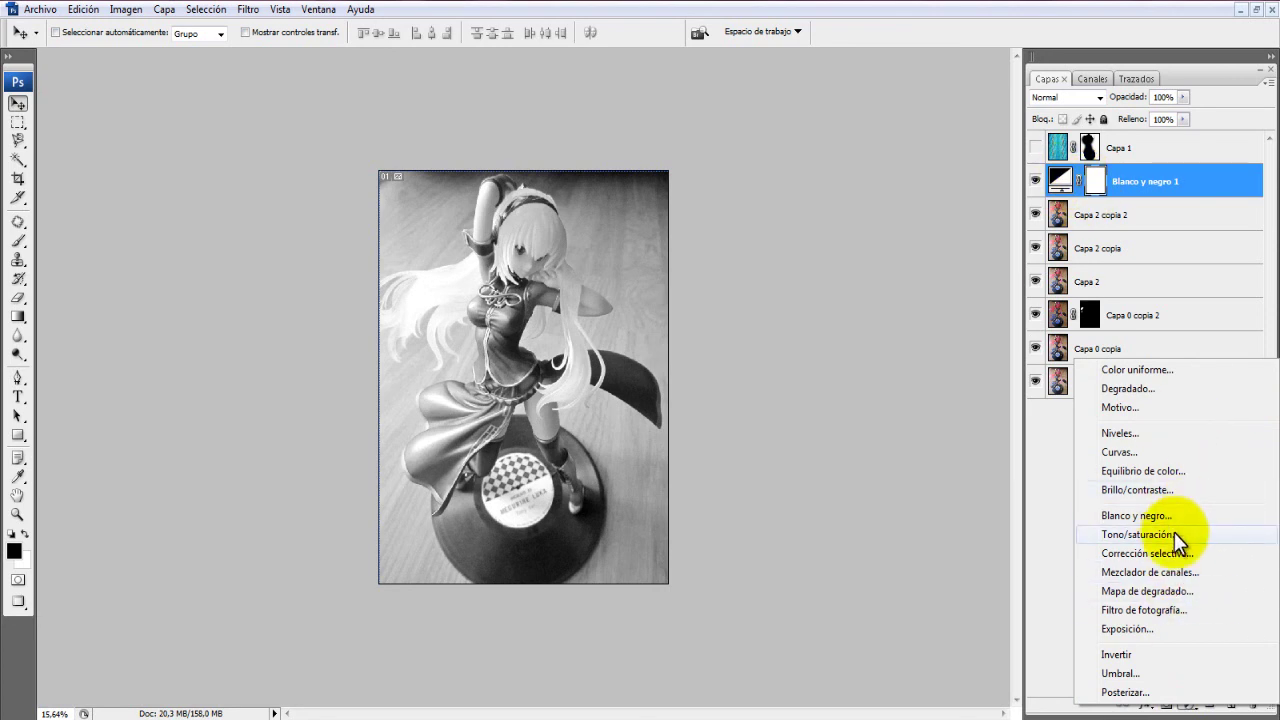
click(1136, 534)
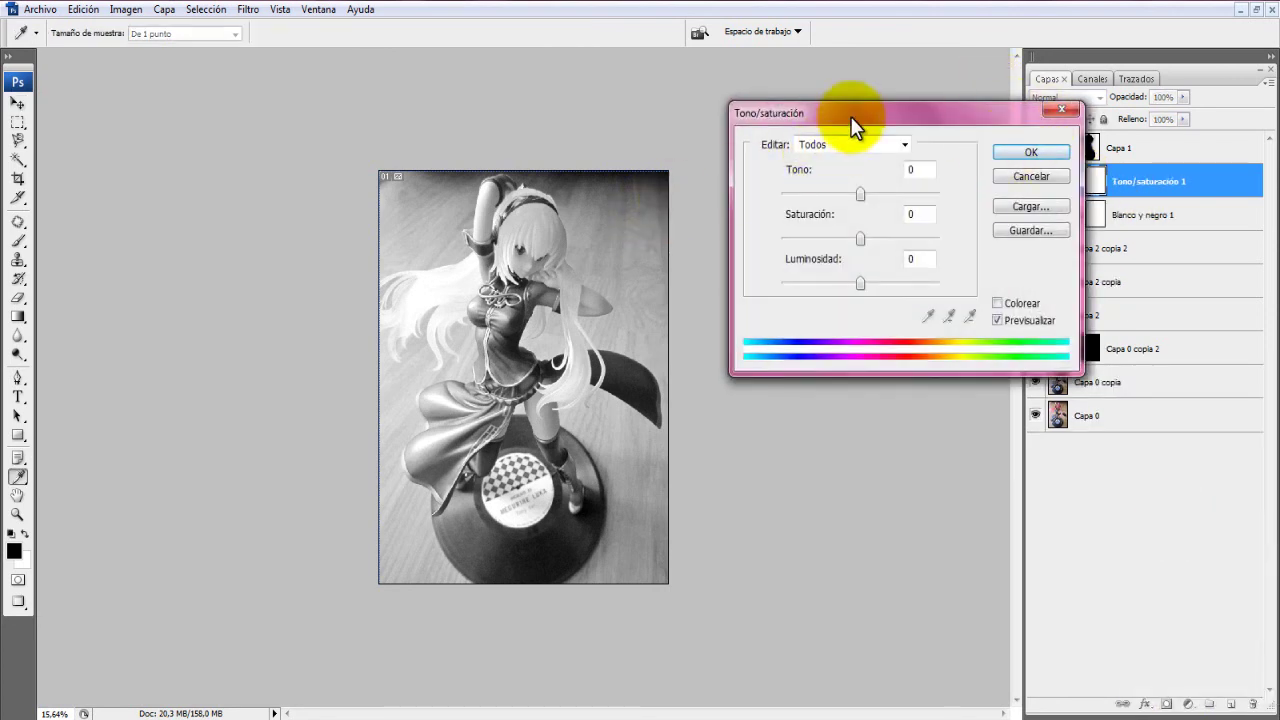
drag(850, 116, 938, 140)
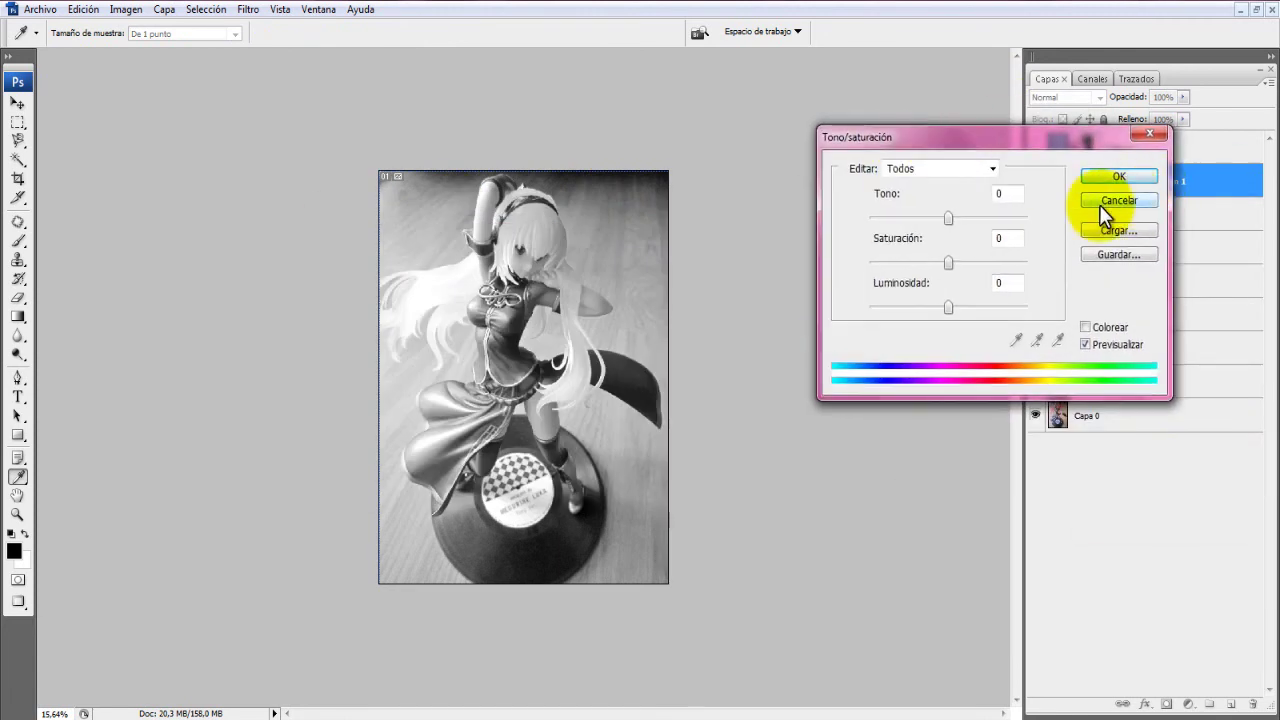
click(1117, 175)
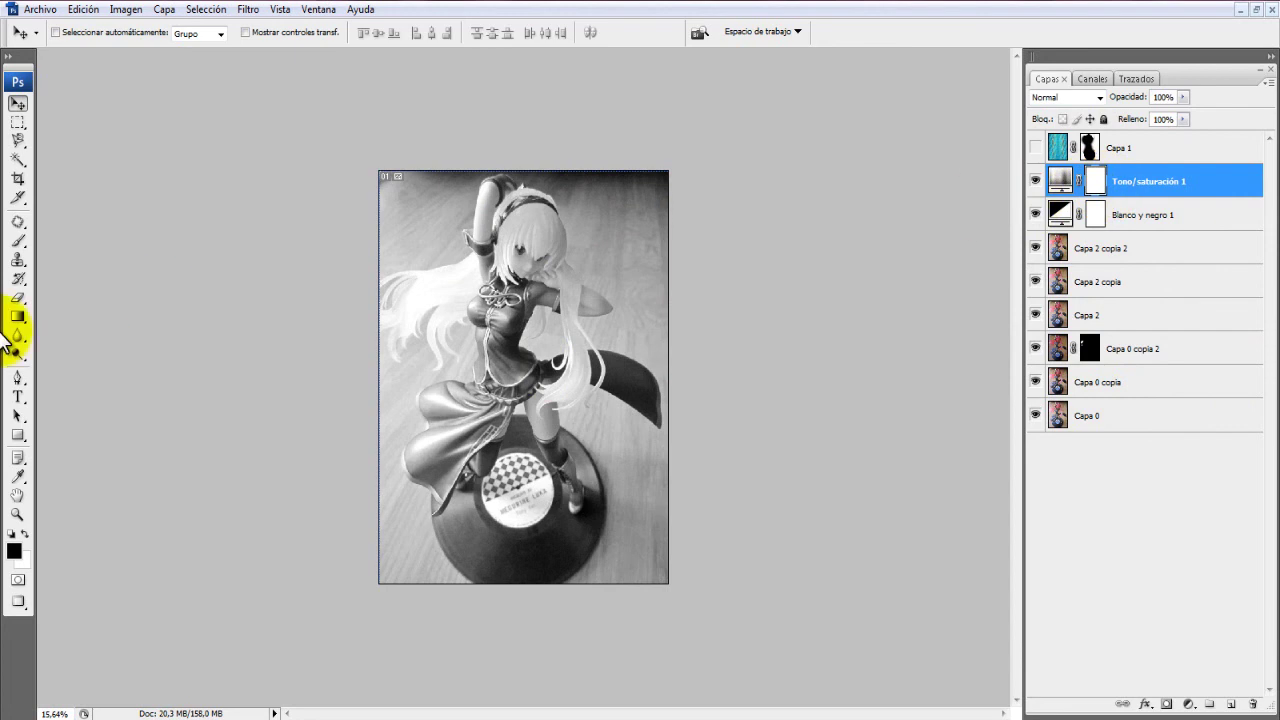
click(18, 241)
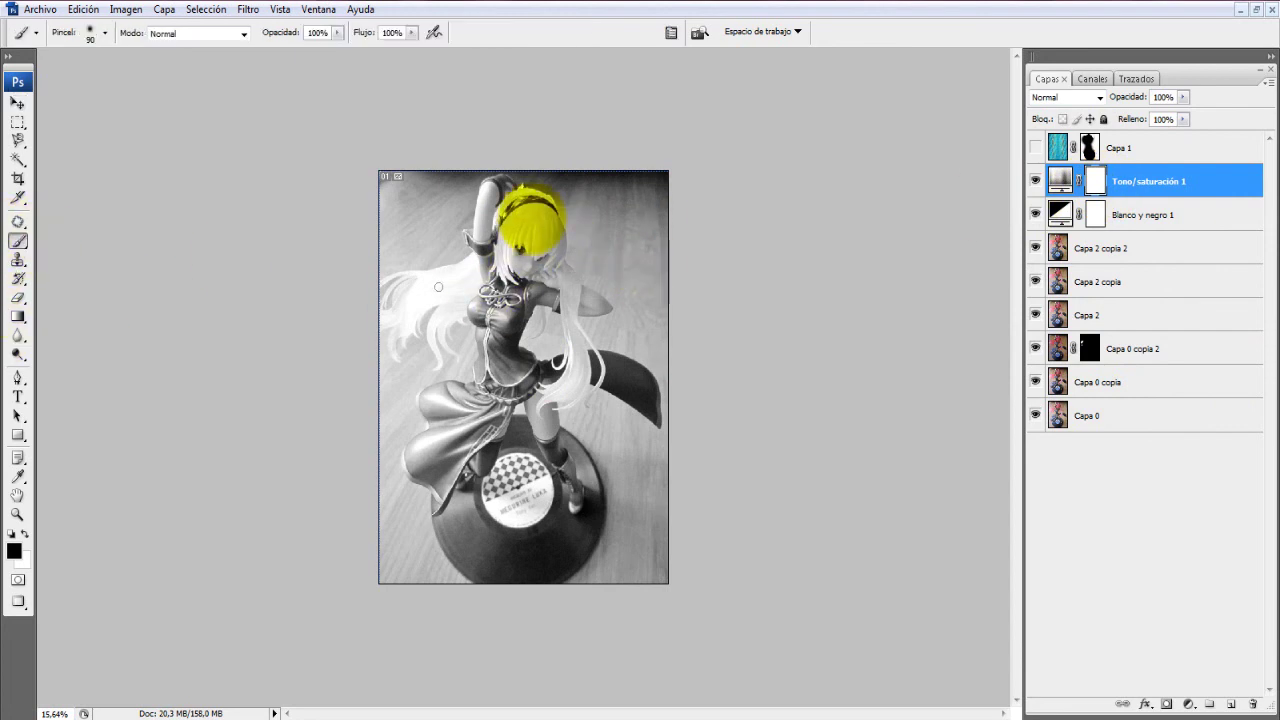
Try painting on the black-and-white mask, undo it, and delete the Tono/saturación 1 layer
click(1097, 214)
drag(457, 229, 537, 414)
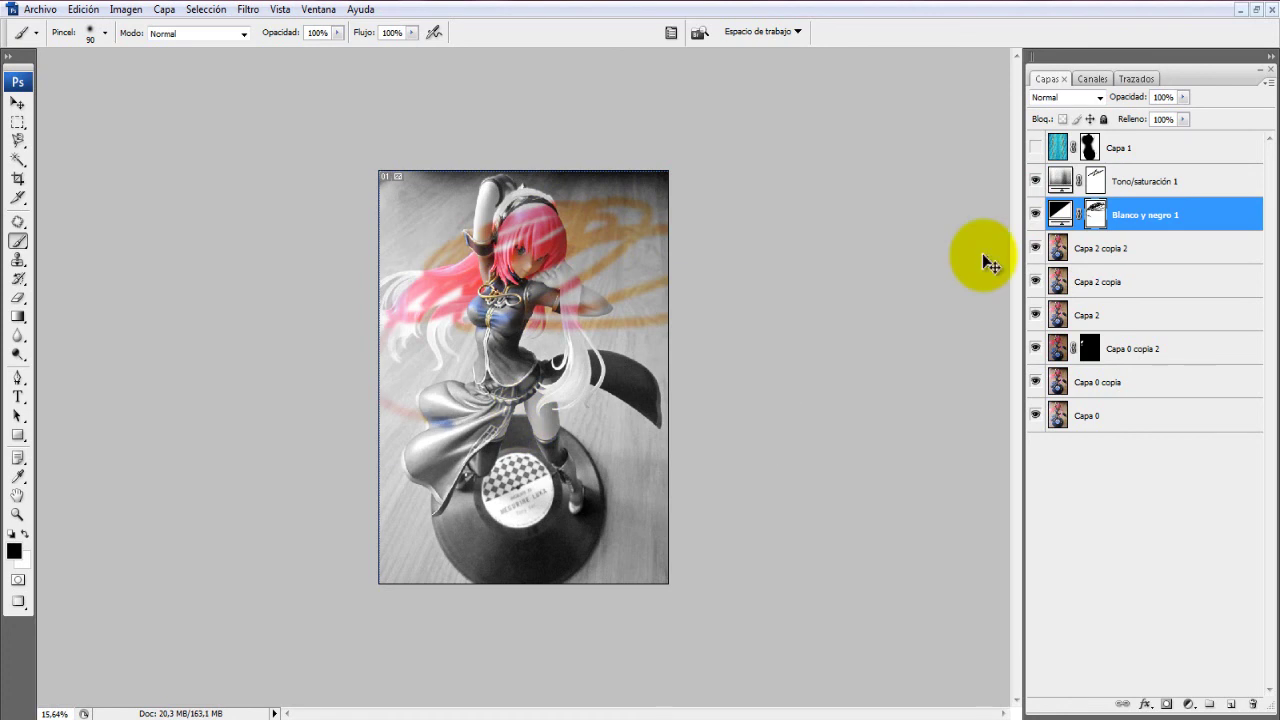
key(ctrl+alt+z)
scroll(528, 300, up, 5)
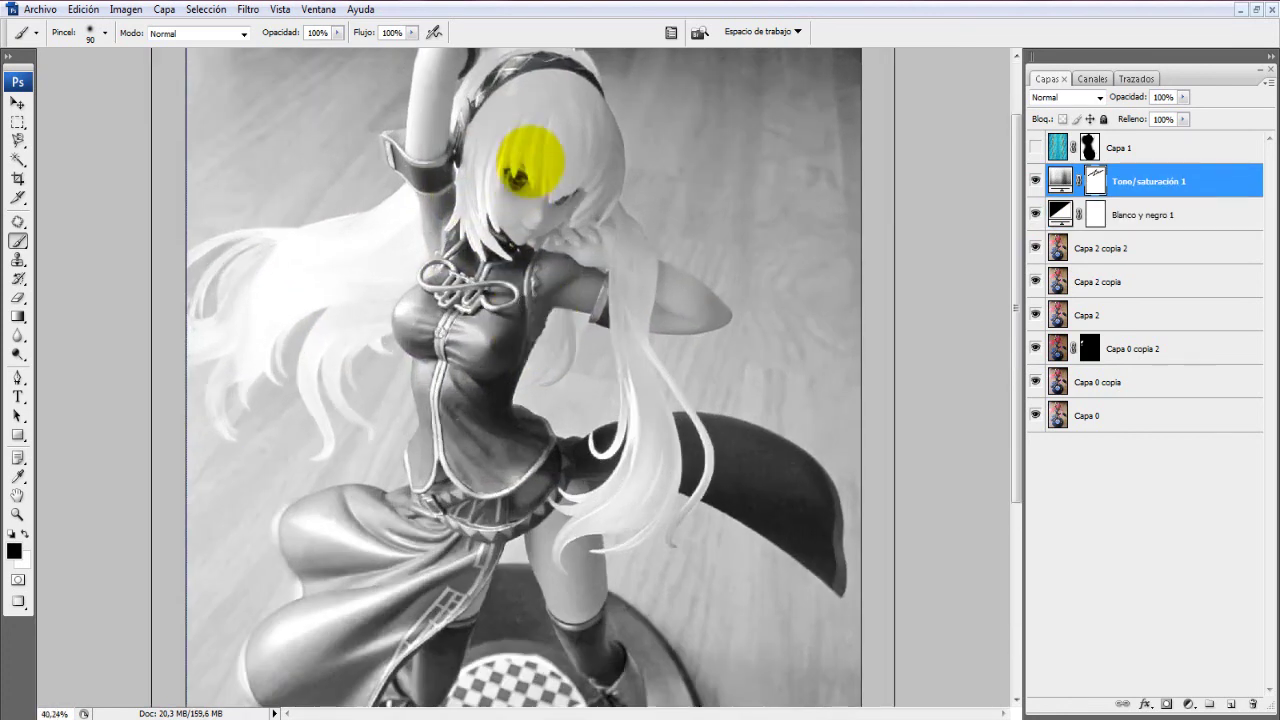
scroll(530, 160, up, 2)
scroll(543, 300, up, 1)
scroll(529, 223, up, 1)
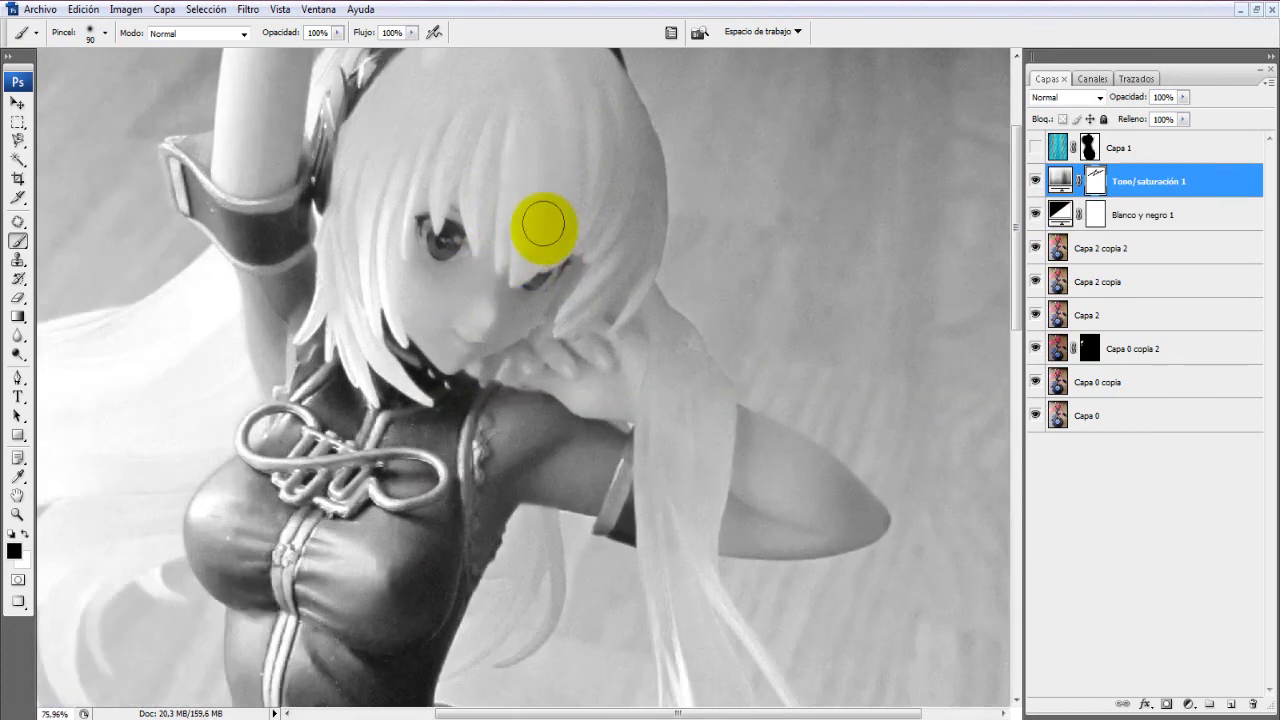
drag(1078, 180, 1253, 705)
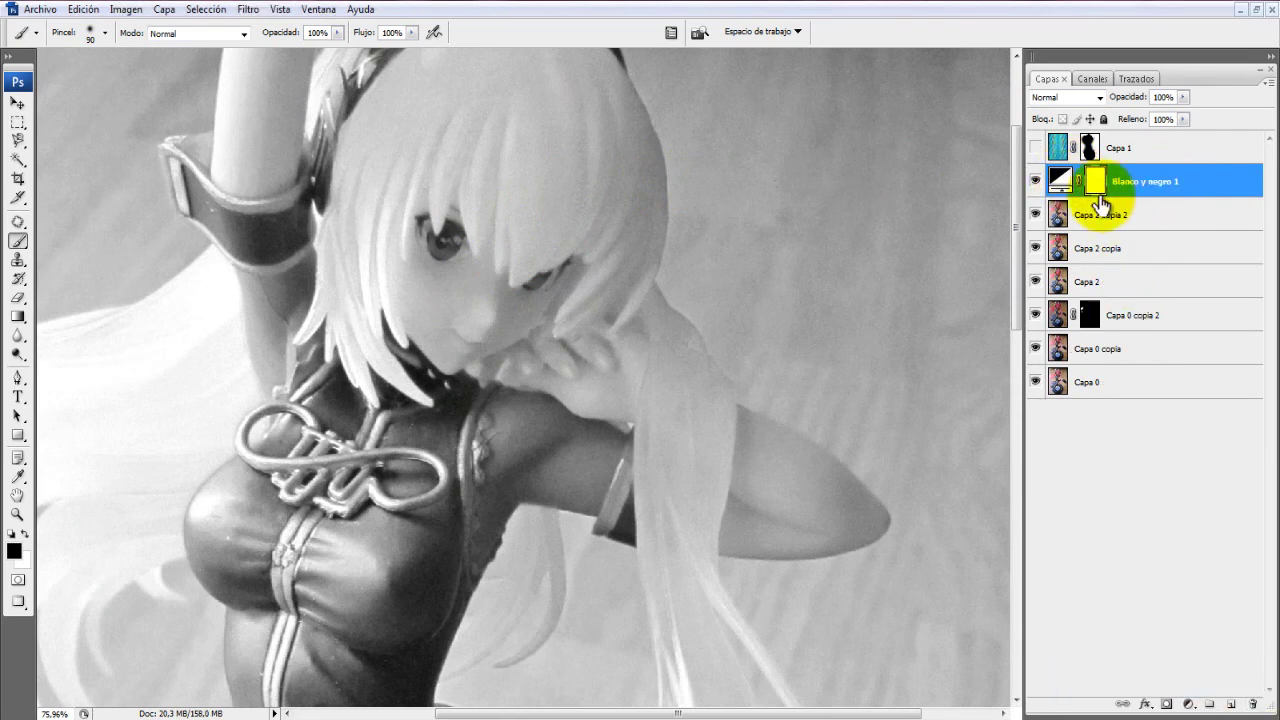
Delete the Blanco y negro 1 adjustment layer, restoring the figure photo's full colour
mouse_move(545, 122)
mouse_down()
mouse_move(527, 250)
mouse_move(470, 140)
mouse_move(495, 215)
mouse_move(450, 130)
mouse_move(576, 134)
mouse_up()
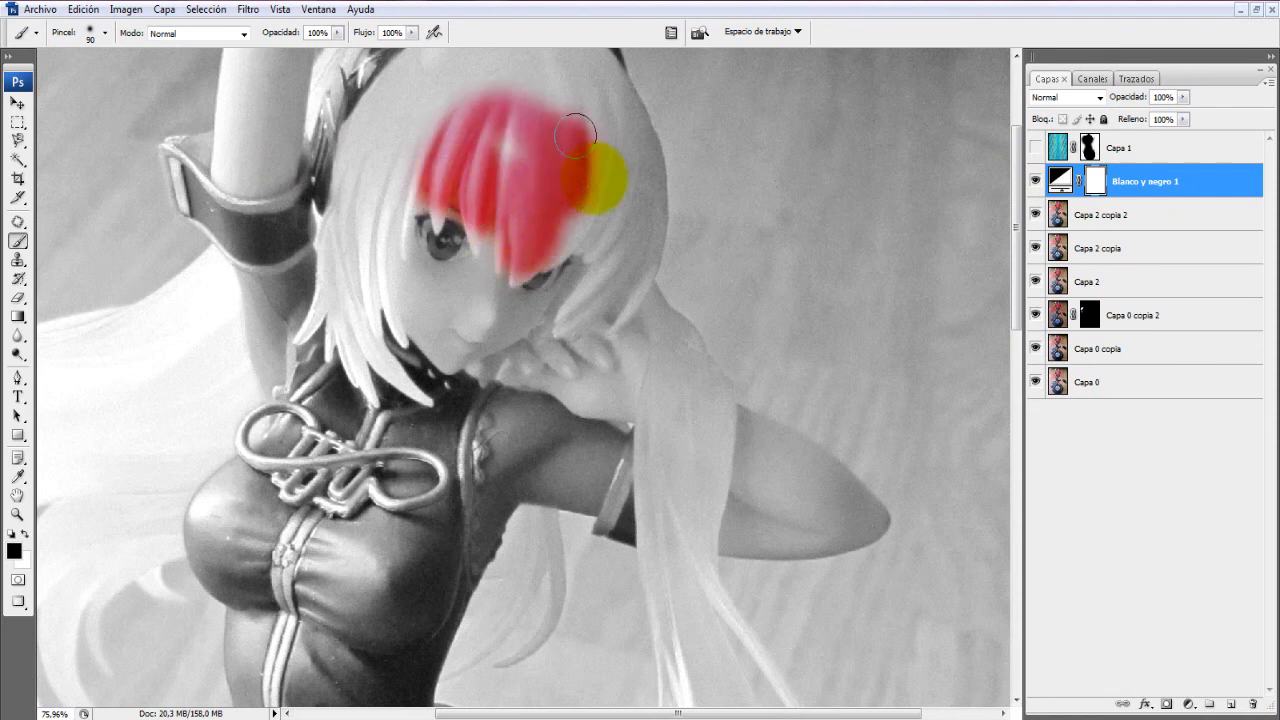
drag(440, 232, 495, 160)
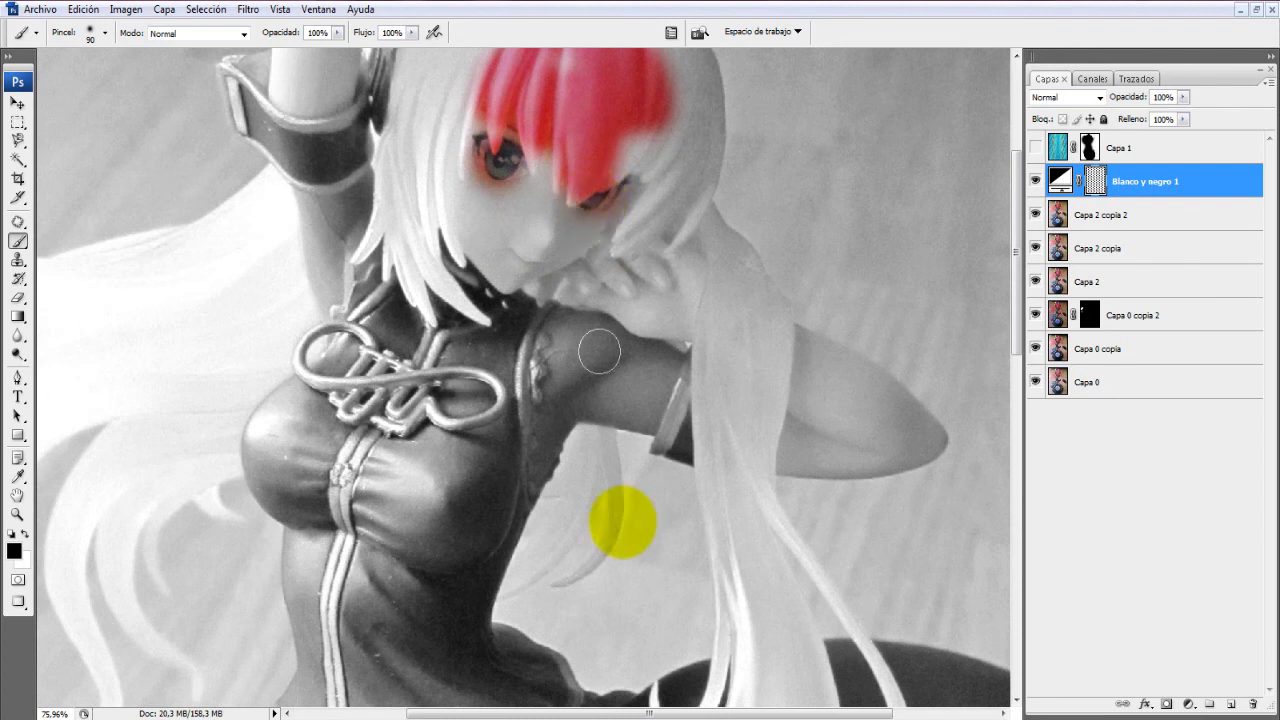
key(ctrl+0)
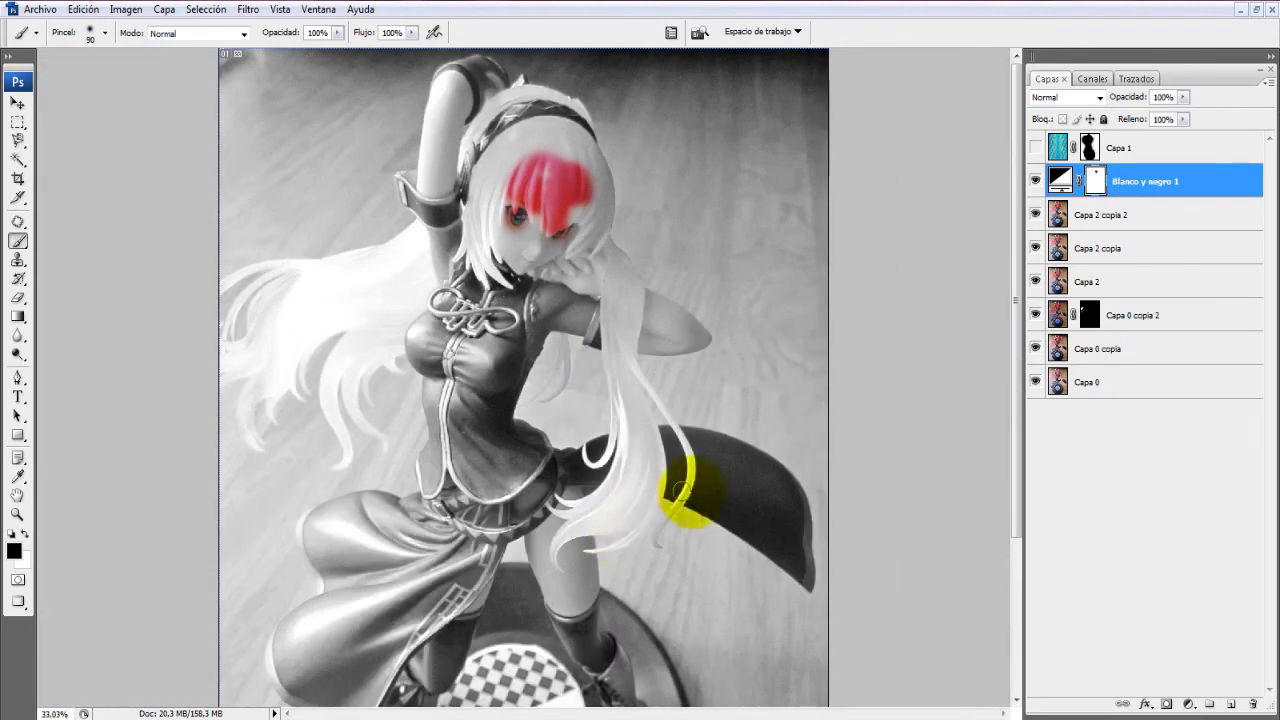
scroll(686, 486, down, 2)
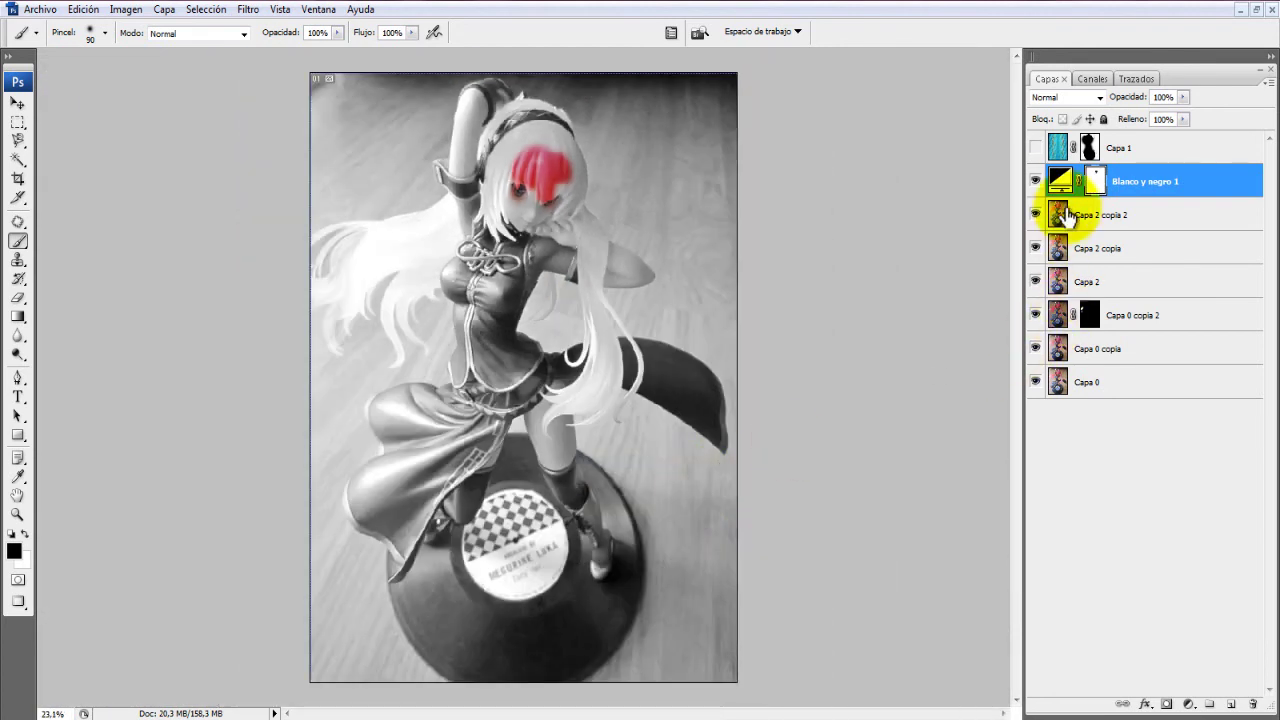
drag(1063, 183, 1253, 704)
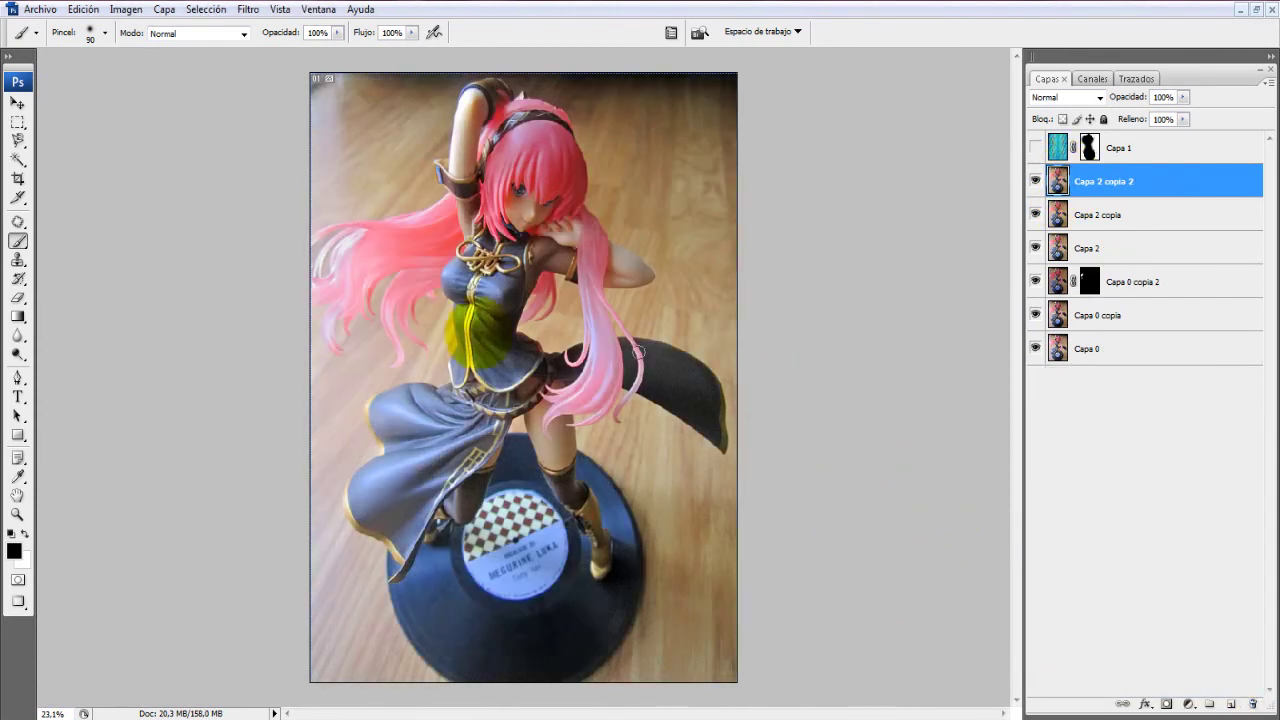
Switch to full-screen view, then close the figure photo without saving
key(f)
key(f)
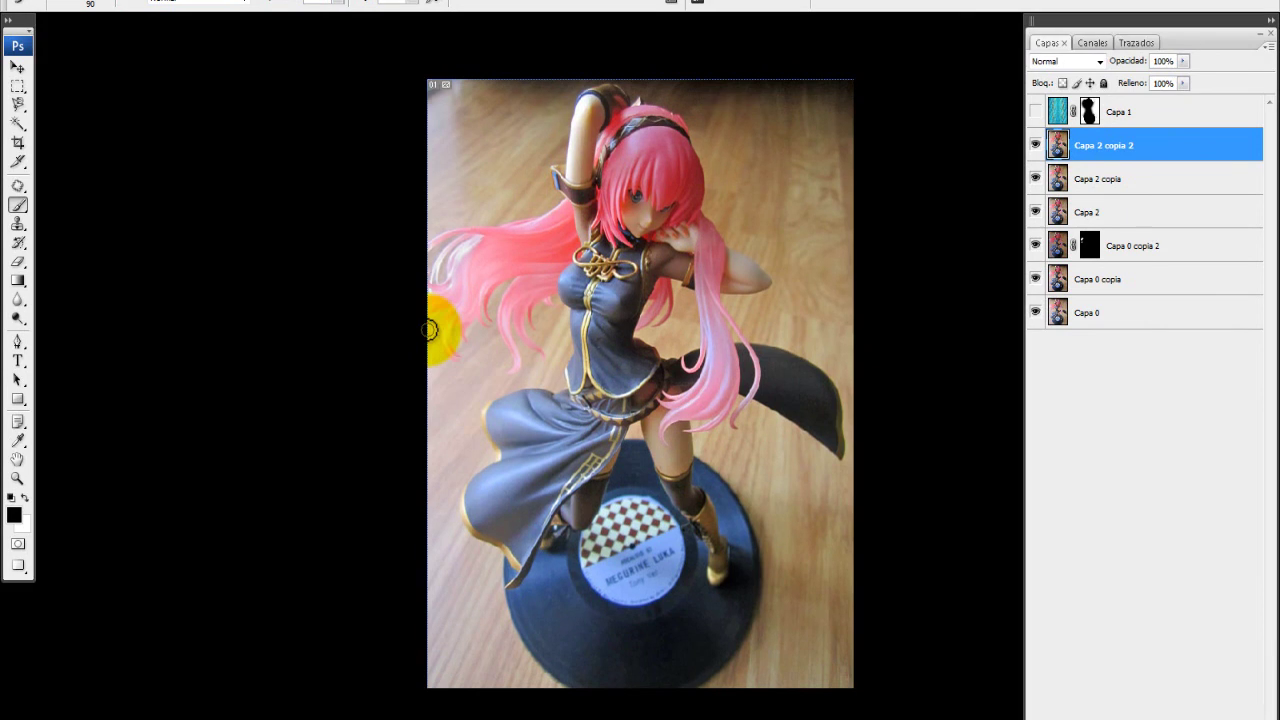
key(f)
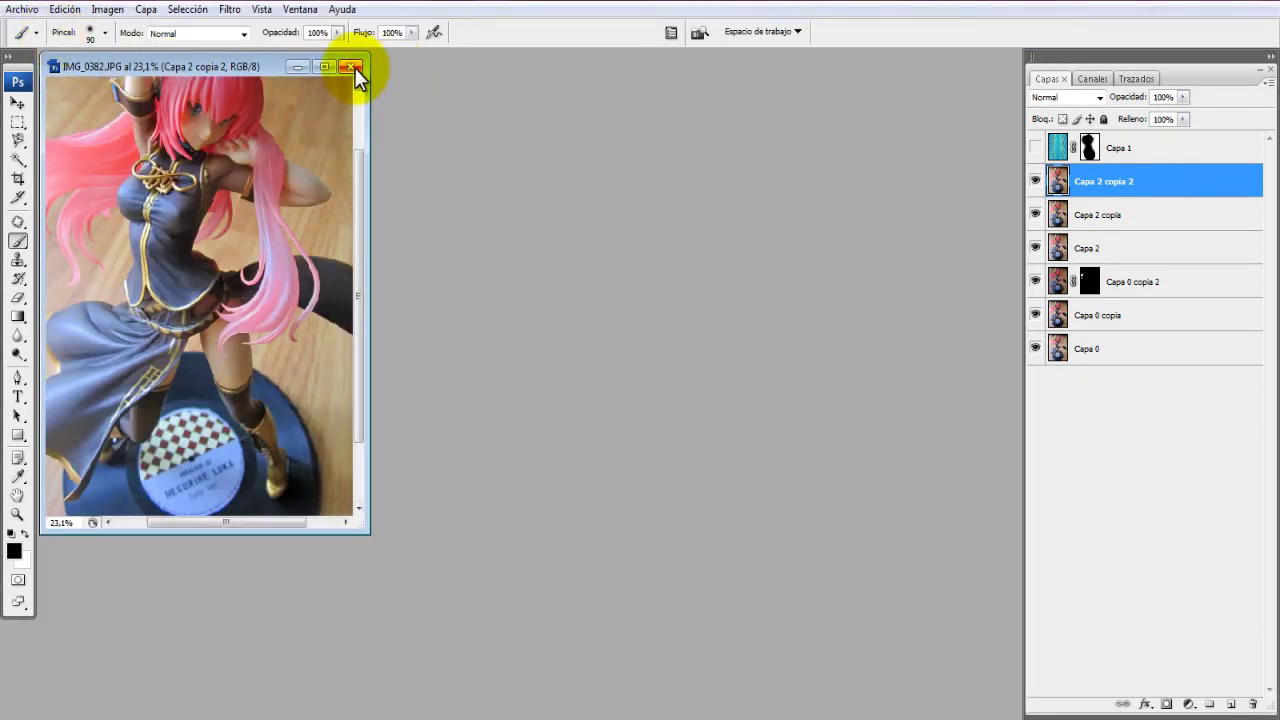
click(353, 67)
click(675, 272)
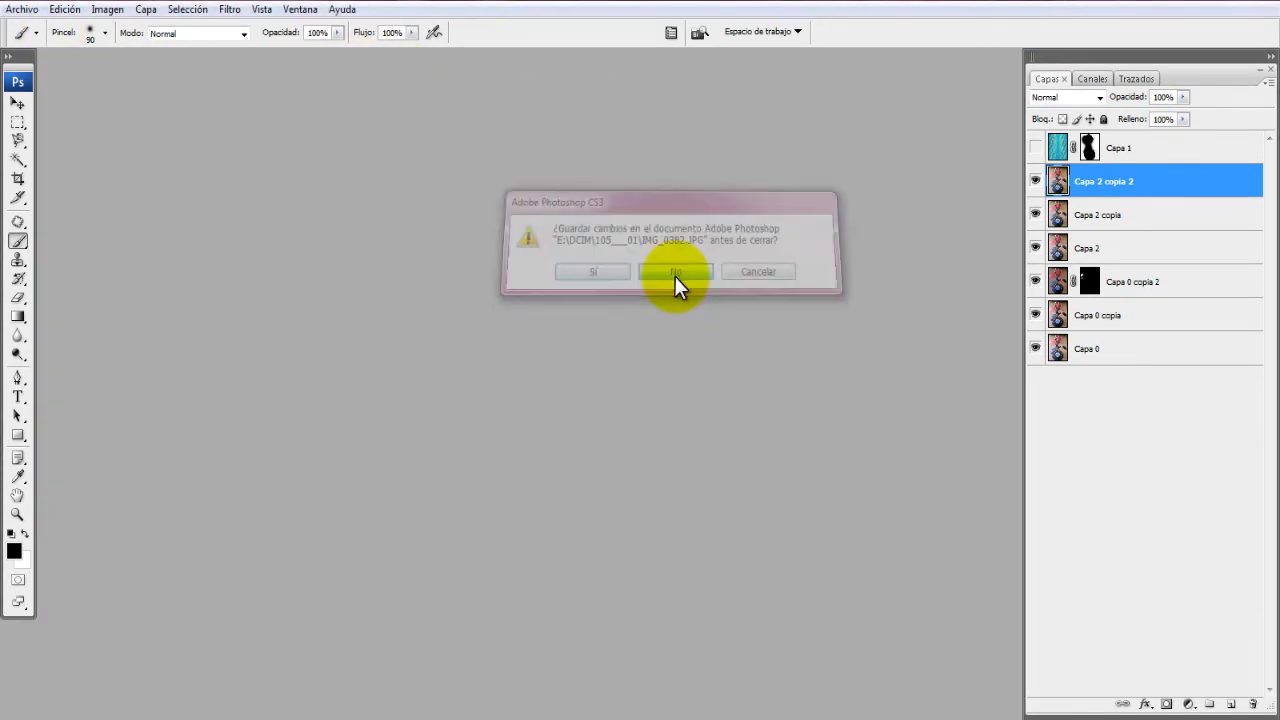
Open luka i fantasy.jpg from the MIS DIBUJOS pictures folder
click(22, 10)
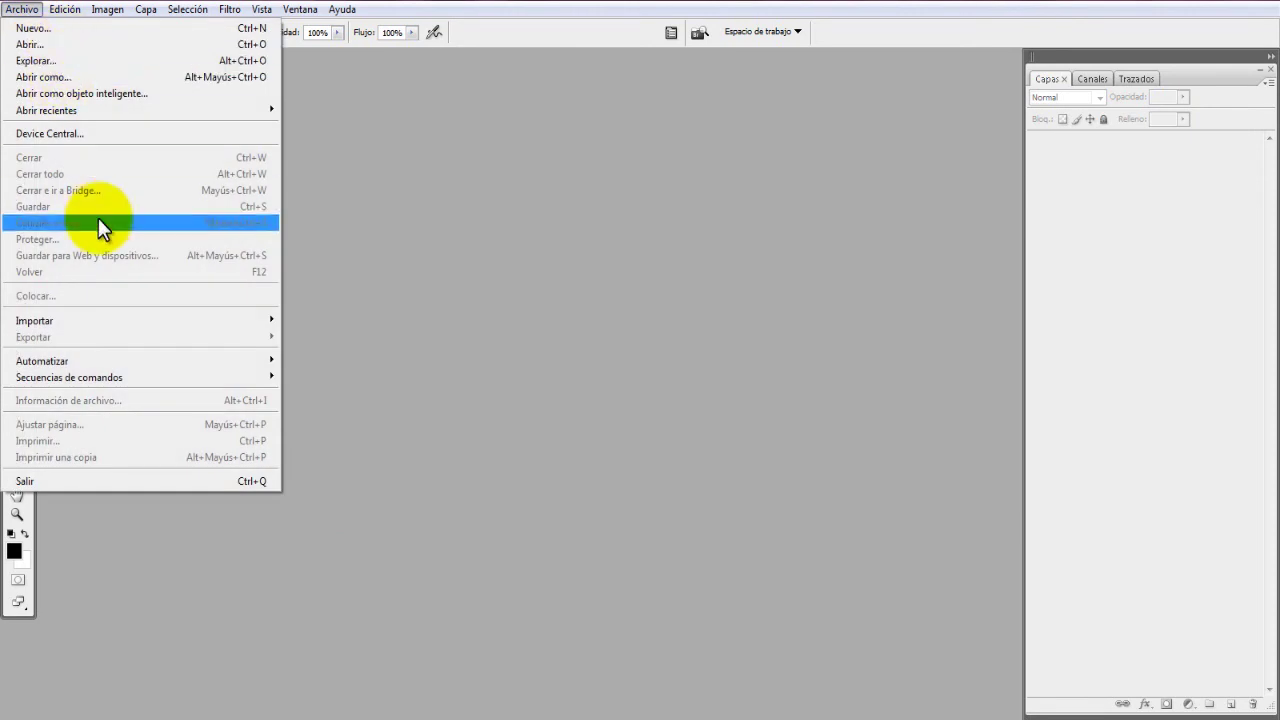
click(96, 46)
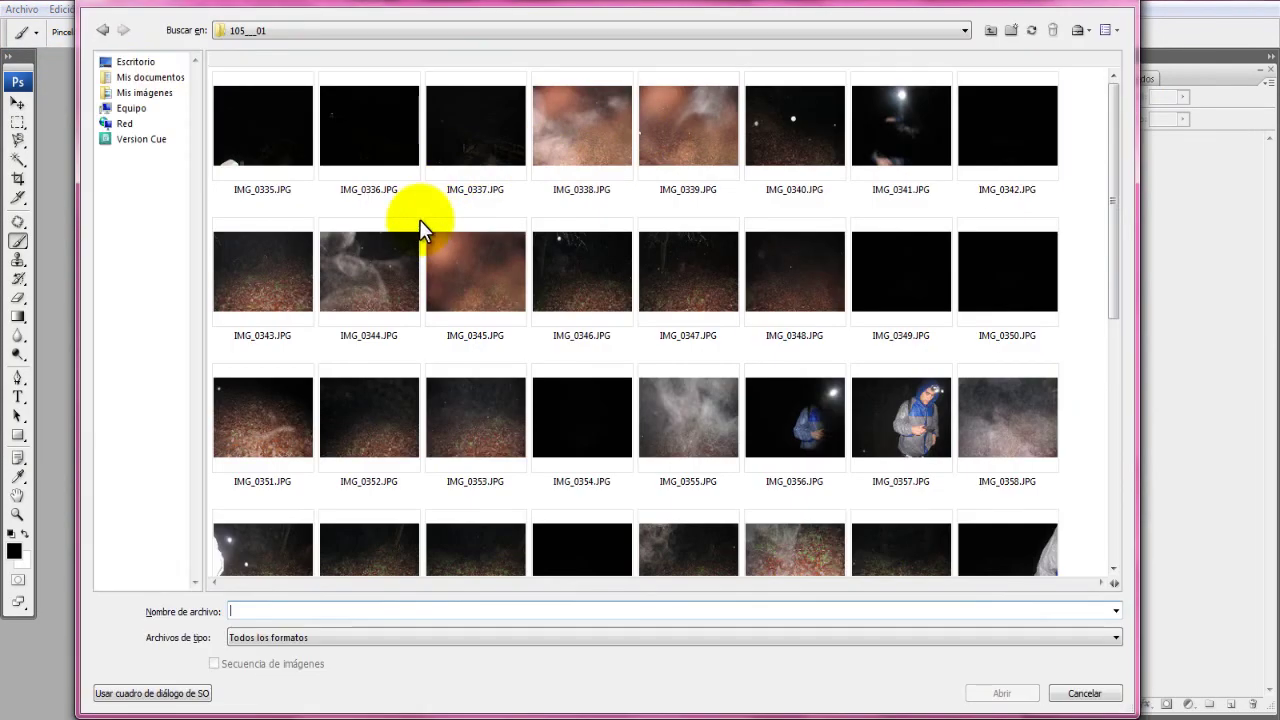
click(142, 93)
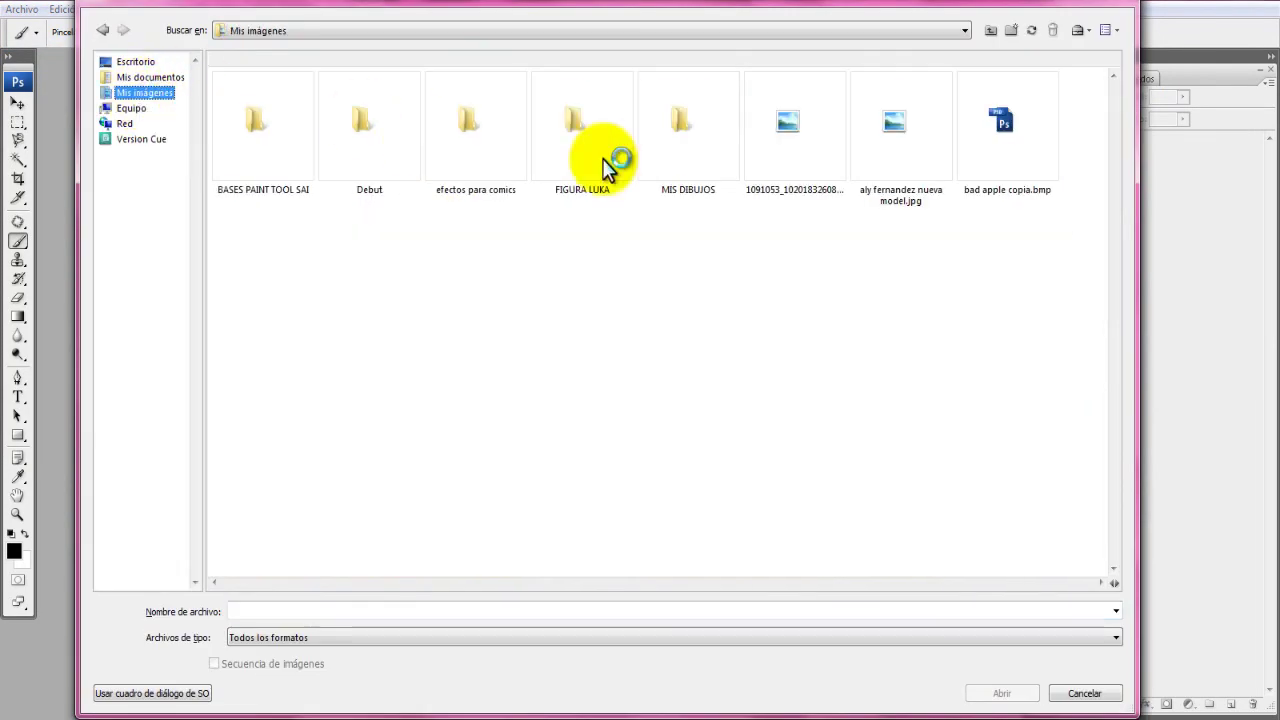
double_click(698, 151)
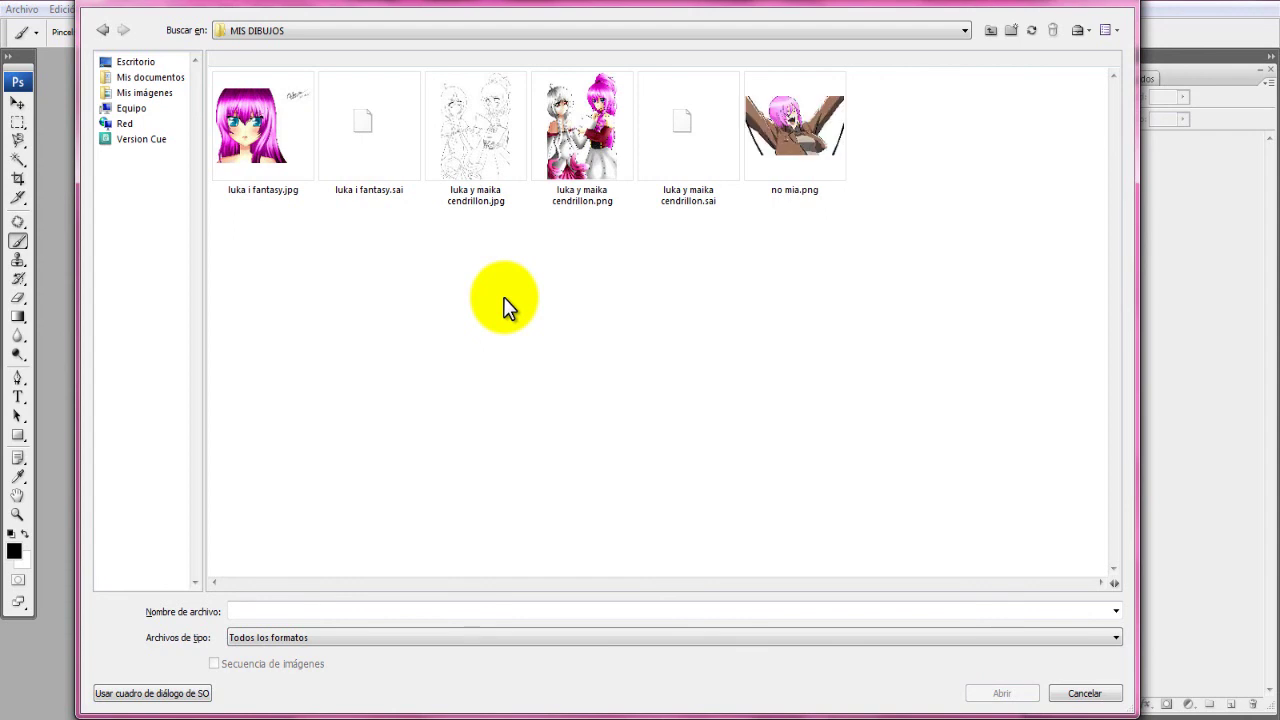
double_click(302, 165)
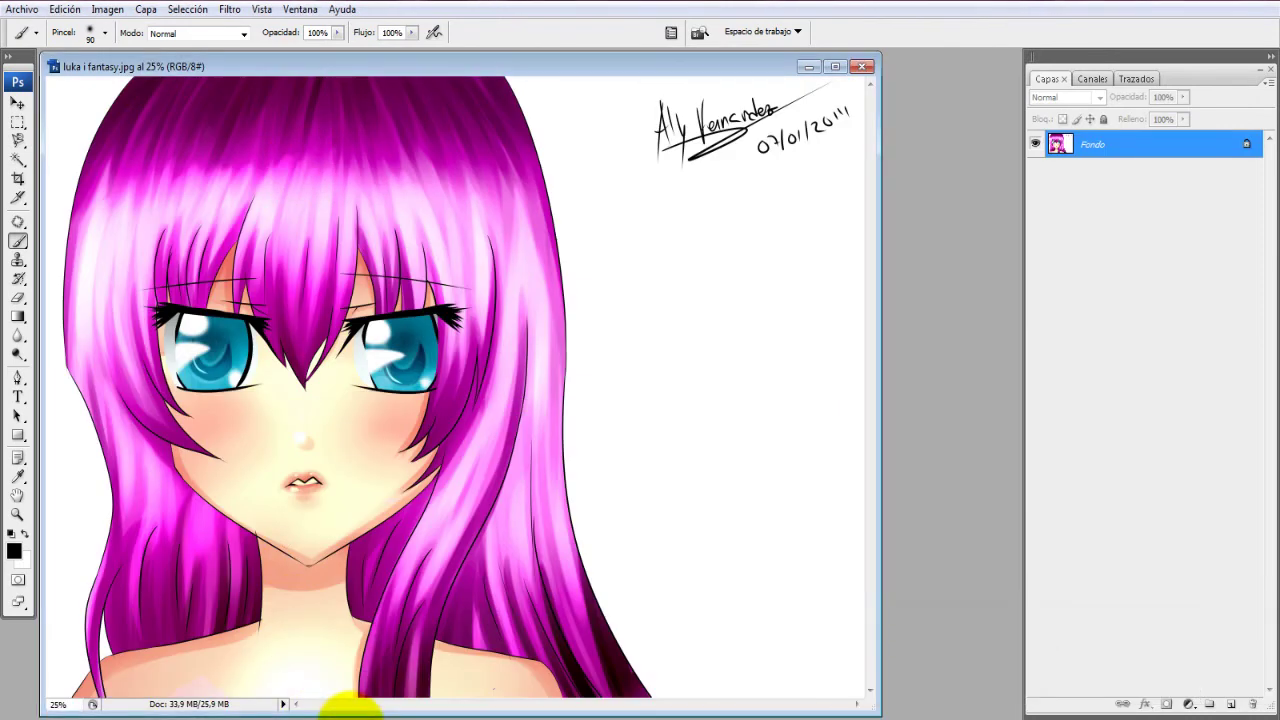
Maximize the luka i fantasy.jpg window and zoom out slightly
click(838, 67)
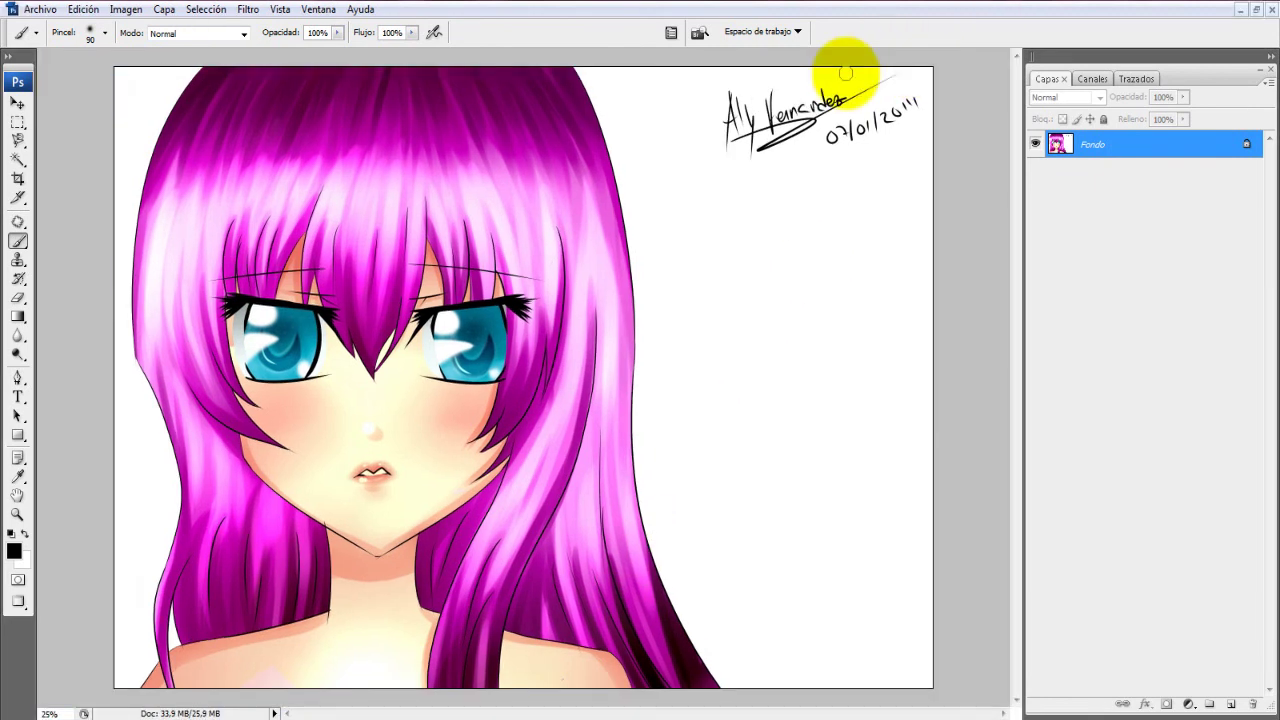
scroll(305, 295, down, 2)
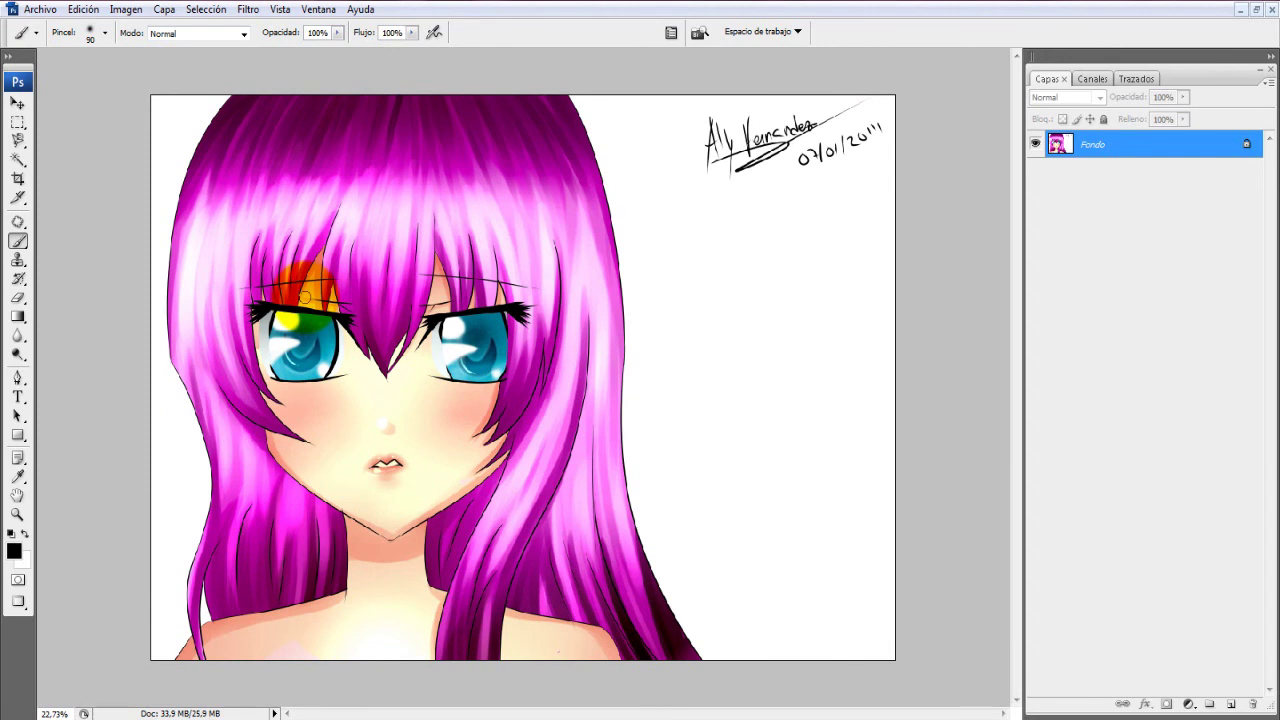
scroll(305, 295, up, 2)
scroll(371, 214, down, 2)
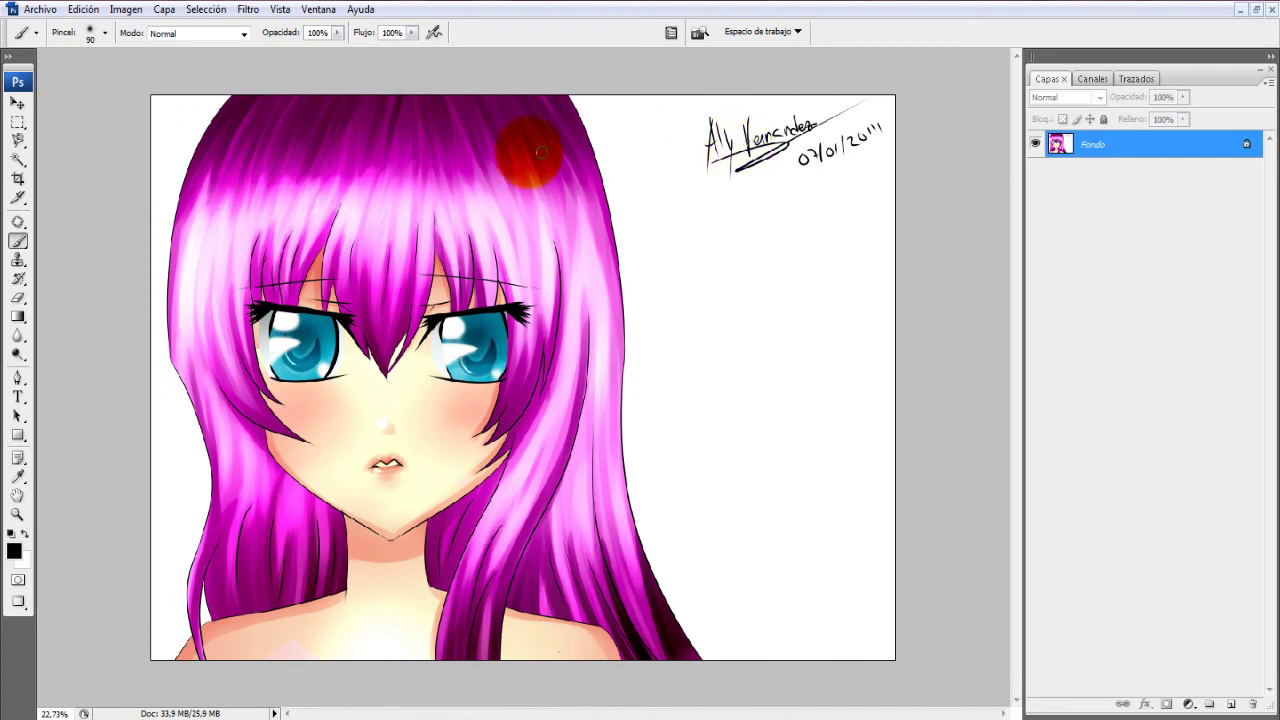
Back in Google Images, search for 'photoshop alas png'
key(z)
click(262, 678)
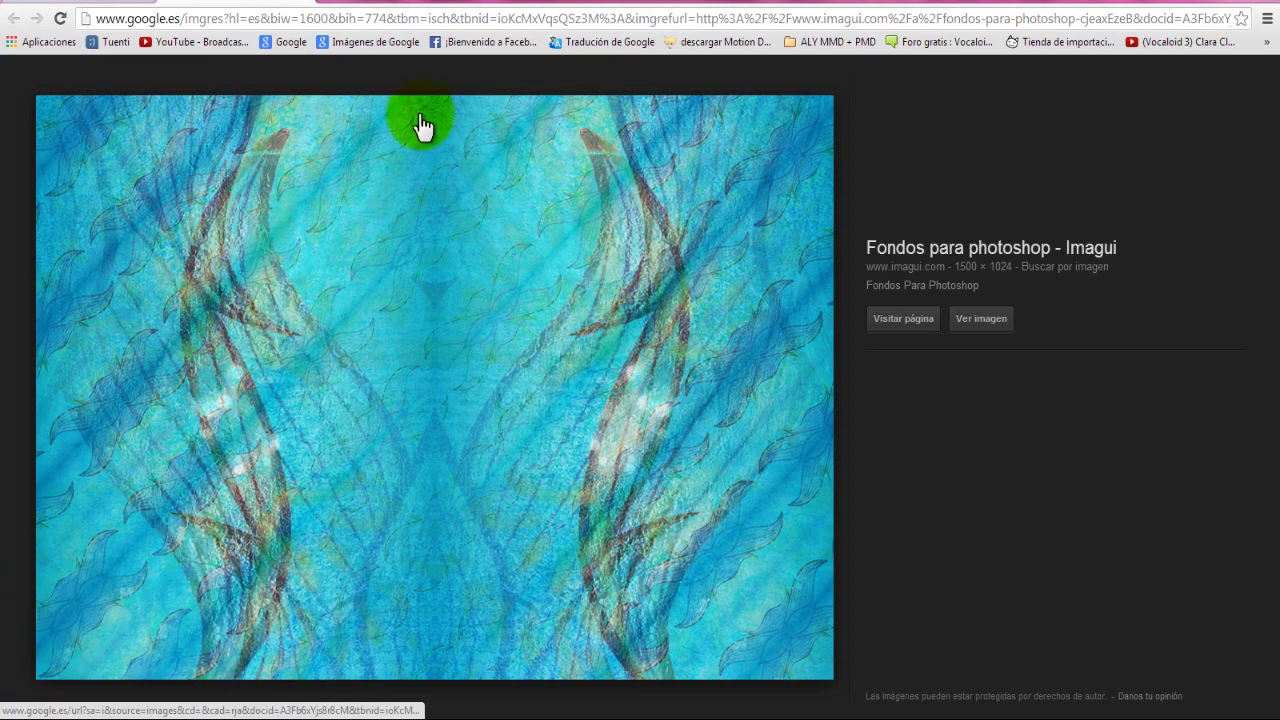
key(alt+Left)
scroll(251, 94, up, 2)
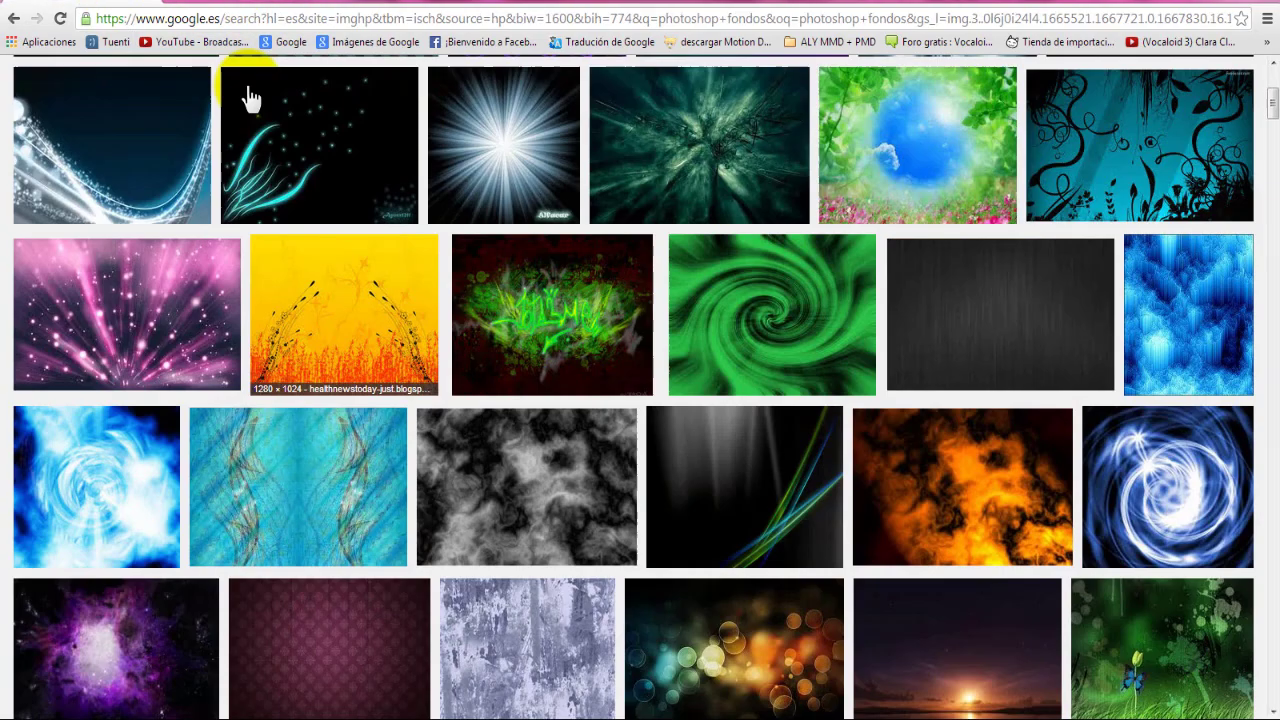
scroll(251, 88, up, 3)
triple_click(251, 82)
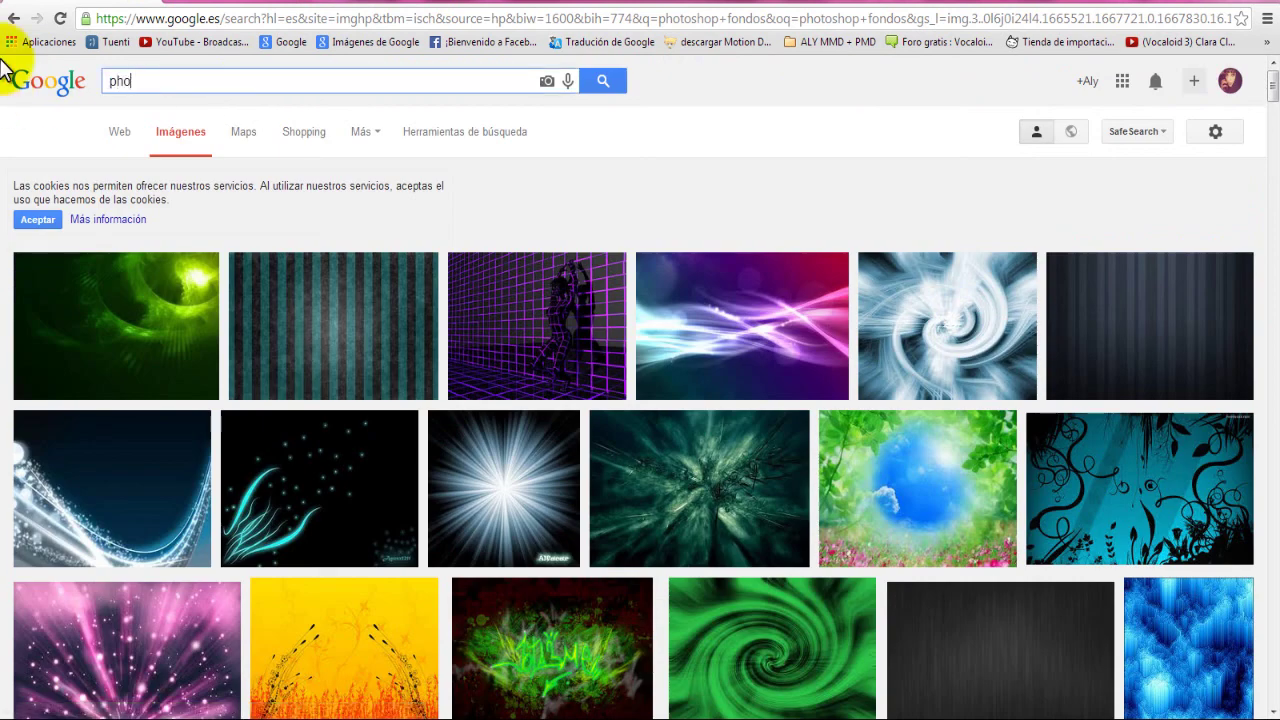
text(toshop a)
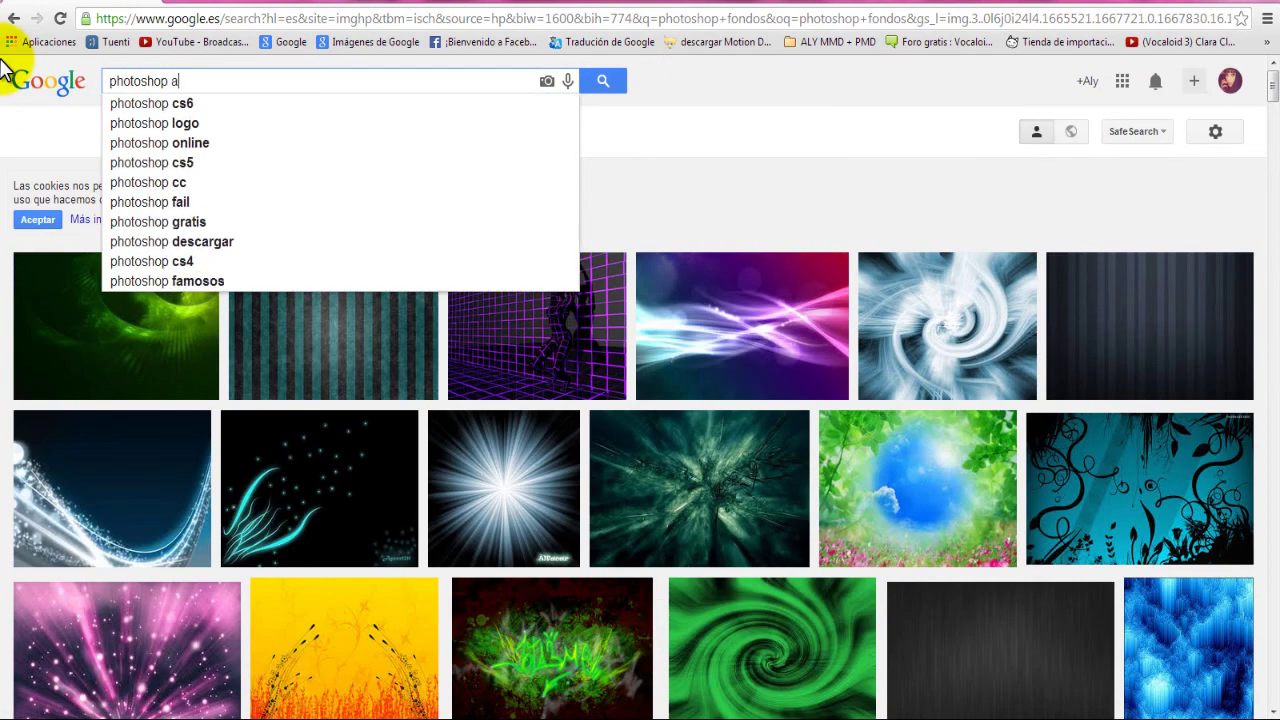
text(las png)
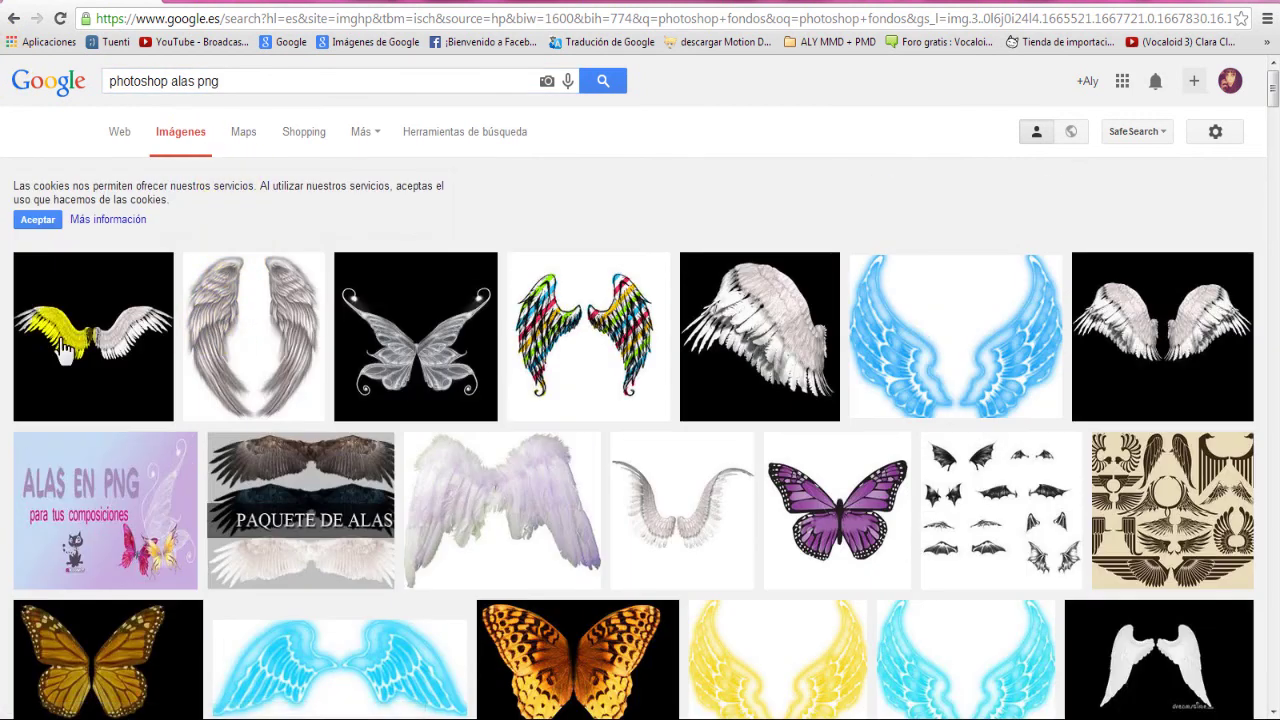
Save the translucent wing result to the desktop as 'adsfasdfasdfa' PNG
click(428, 358)
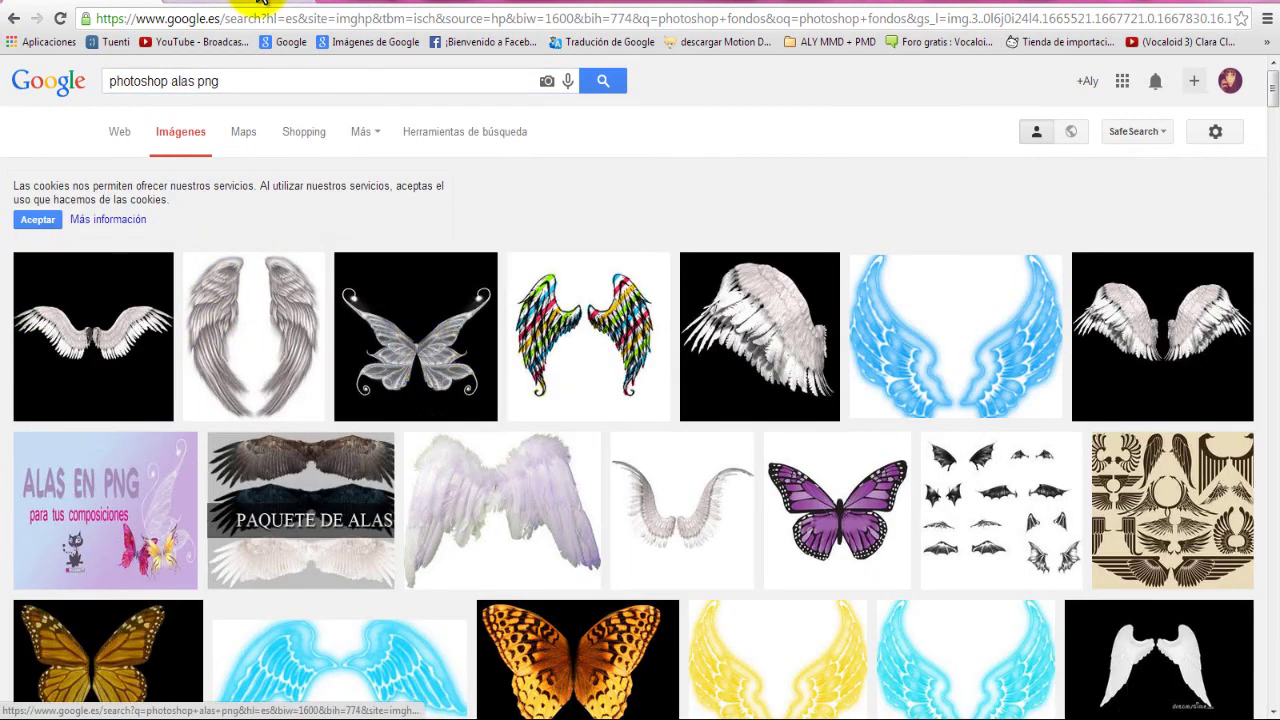
right_click(382, 361)
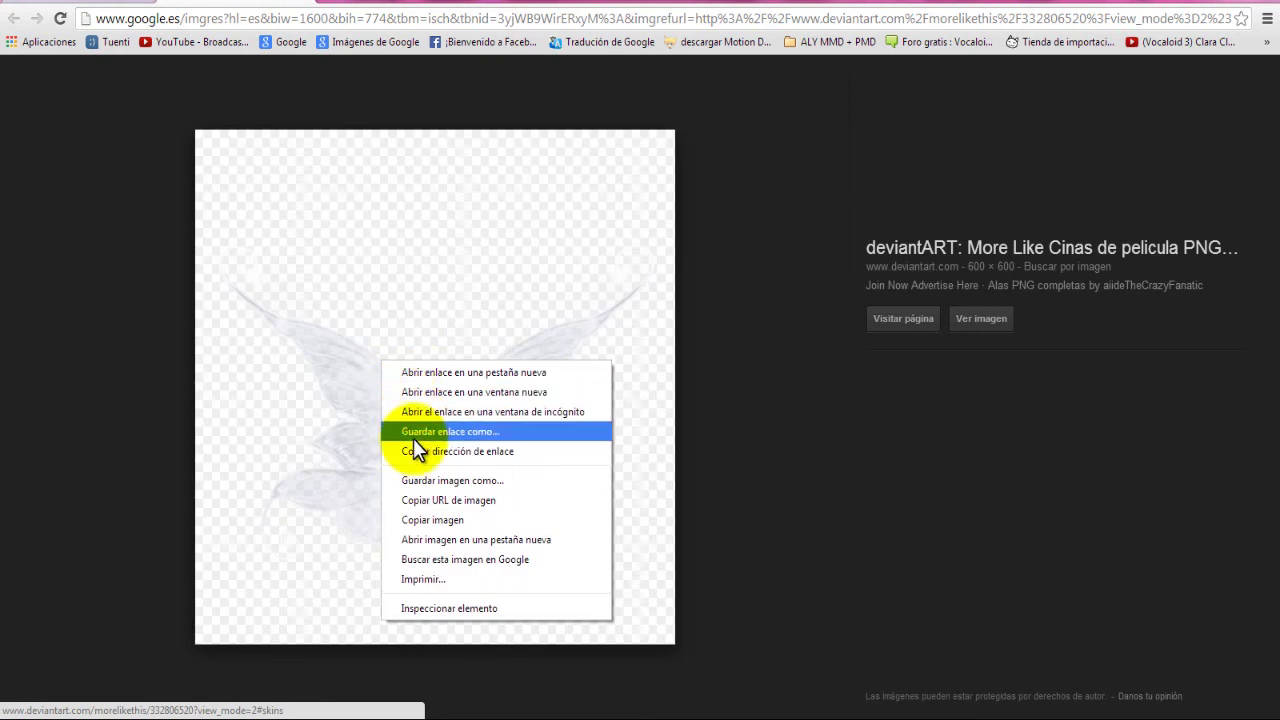
click(720, 376)
right_click(337, 304)
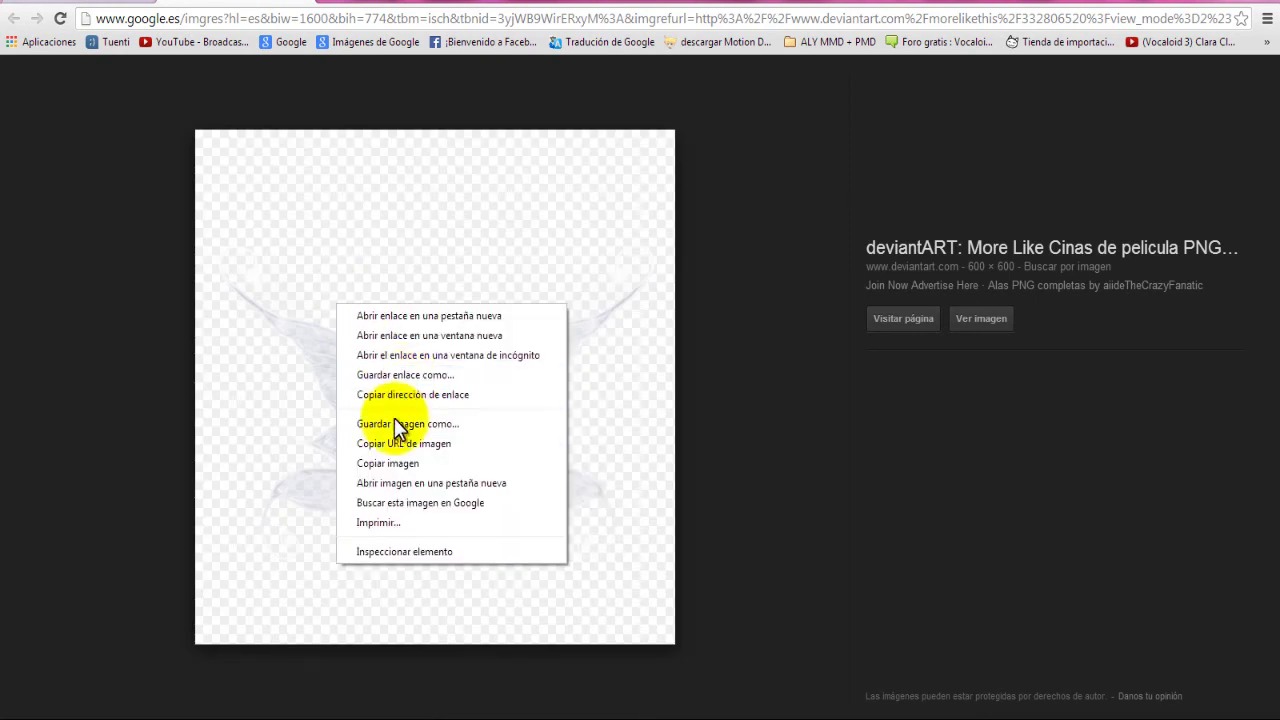
click(388, 462)
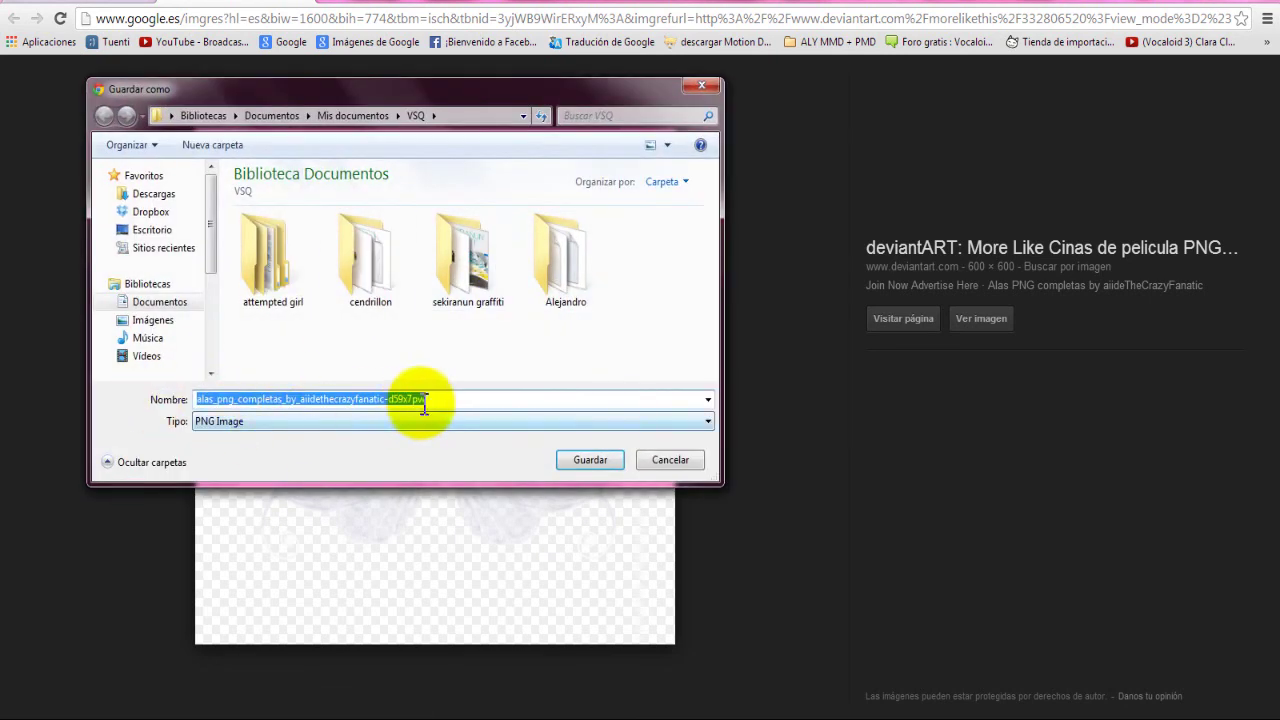
click(152, 230)
click(407, 400)
text(adsfasdfasdfa)
click(587, 459)
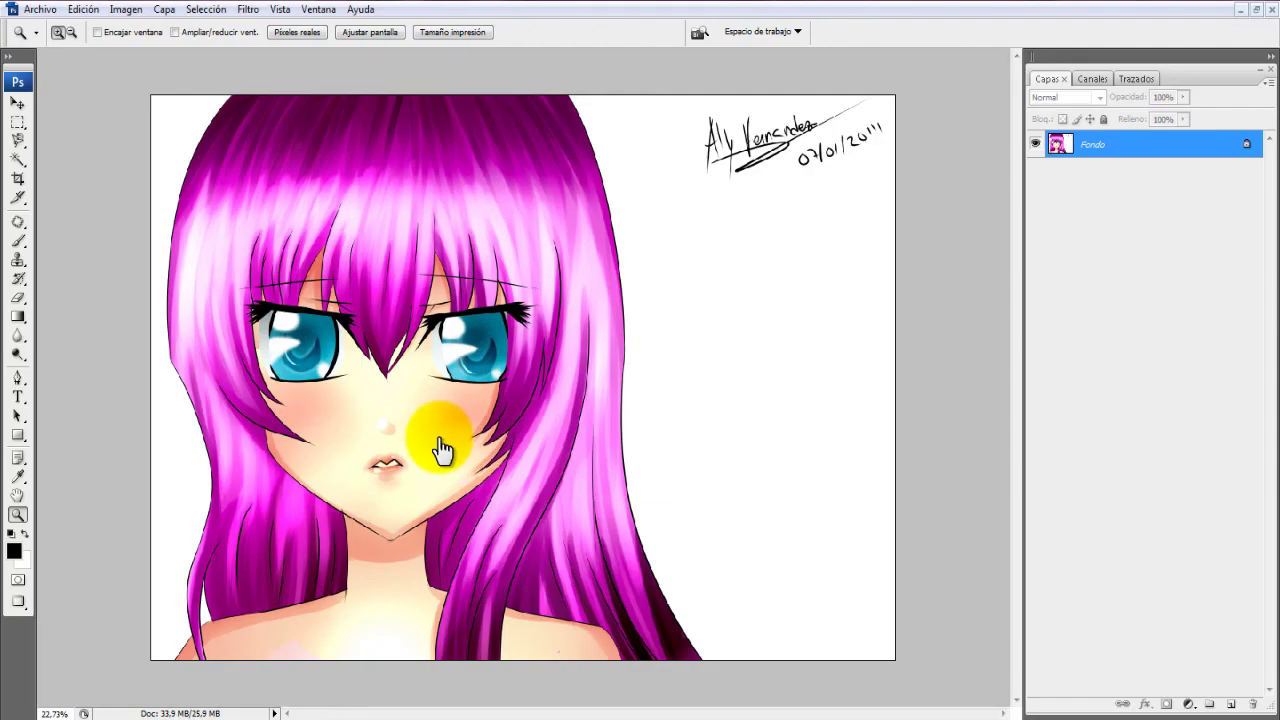
Copy the whole wing PNG and paste it into the drawing as a new layer
key(ctrl+a)
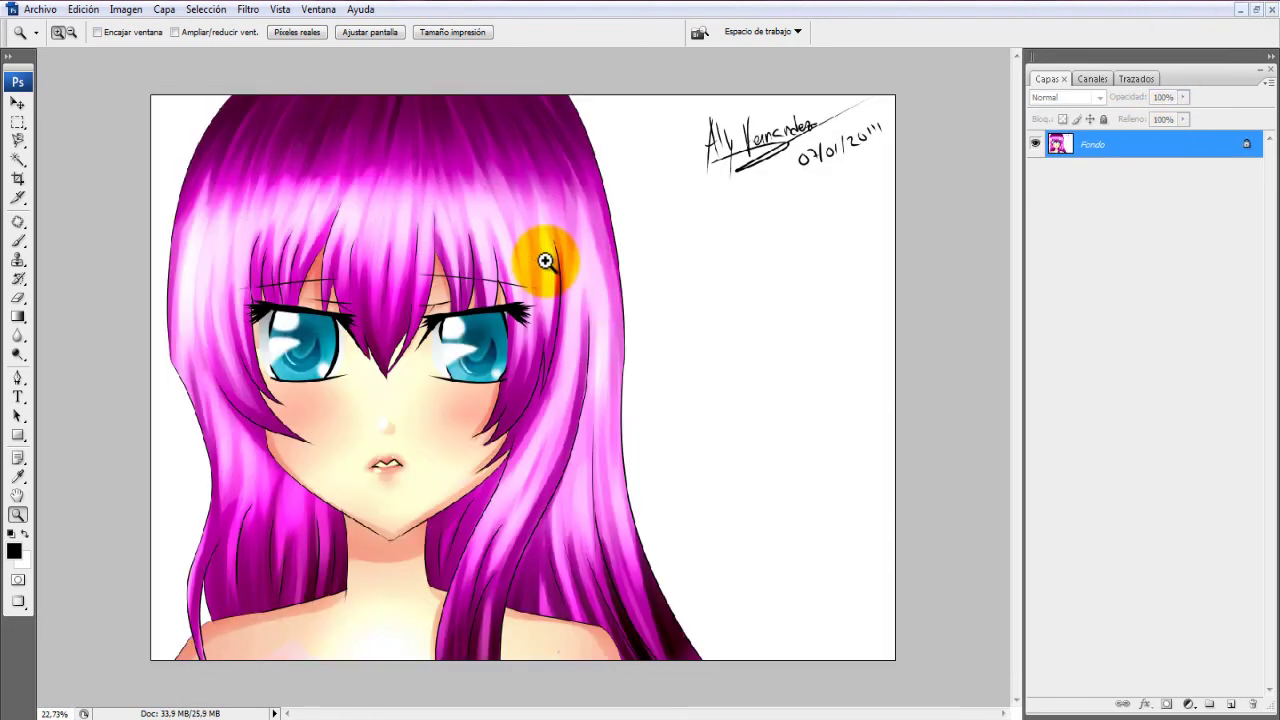
click(1241, 10)
key(ctrl+v)
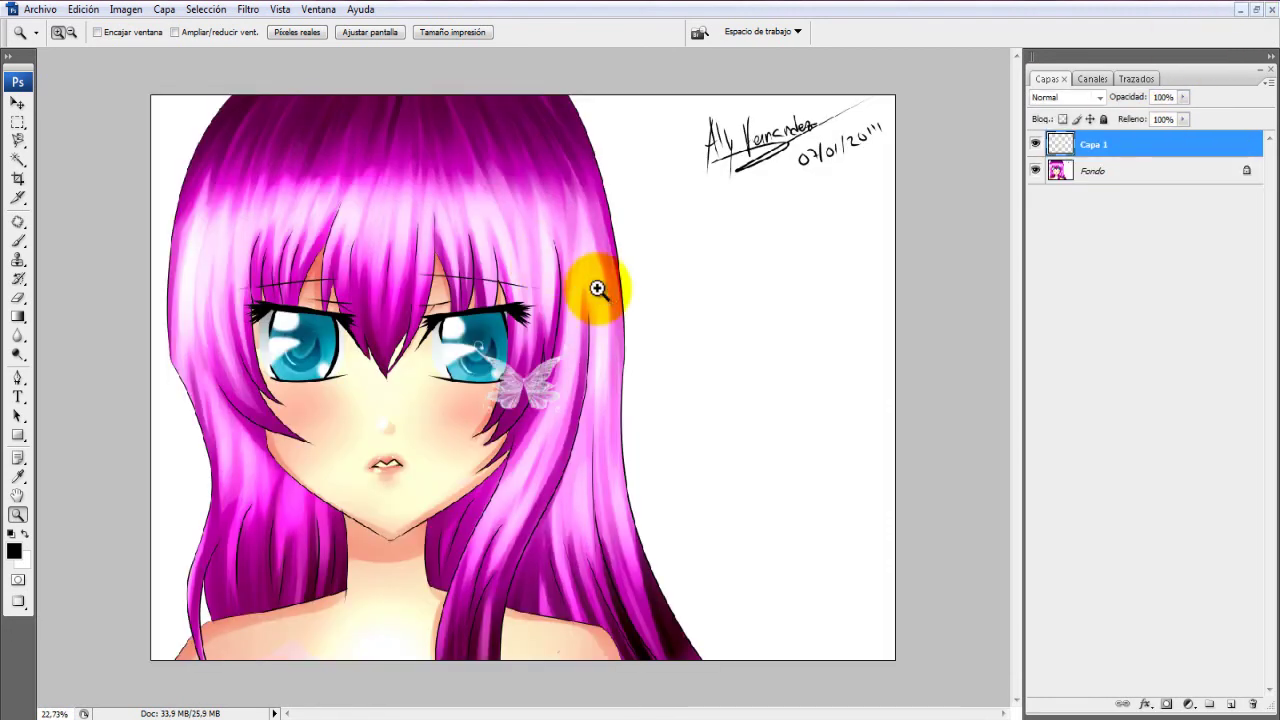
Free-transform the wing to about 1293% × 1381% across the drawing's lower right
key(ctrl+t)
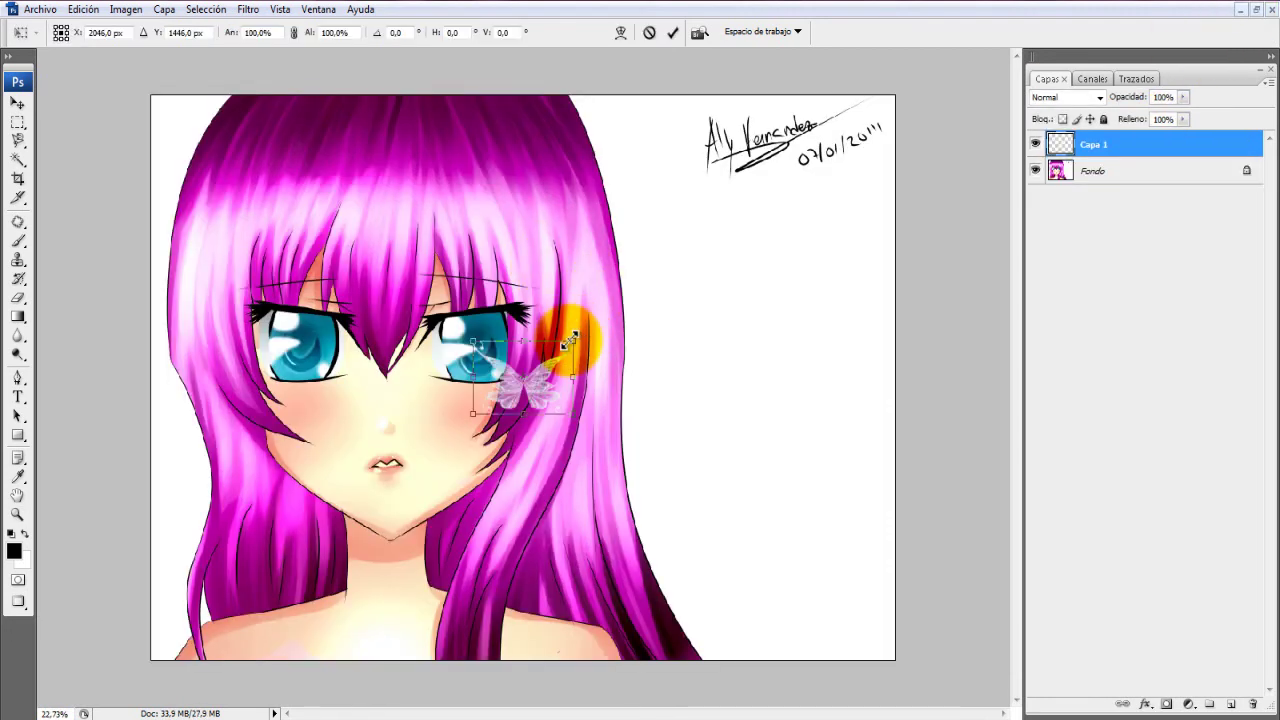
mouse_move(571, 340)
mouse_down()
mouse_move(410, 372)
mouse_move(385, 500)
mouse_up()
mouse_move(808, 130)
mouse_down()
mouse_move(995, 8)
mouse_move(986, 14)
mouse_up()
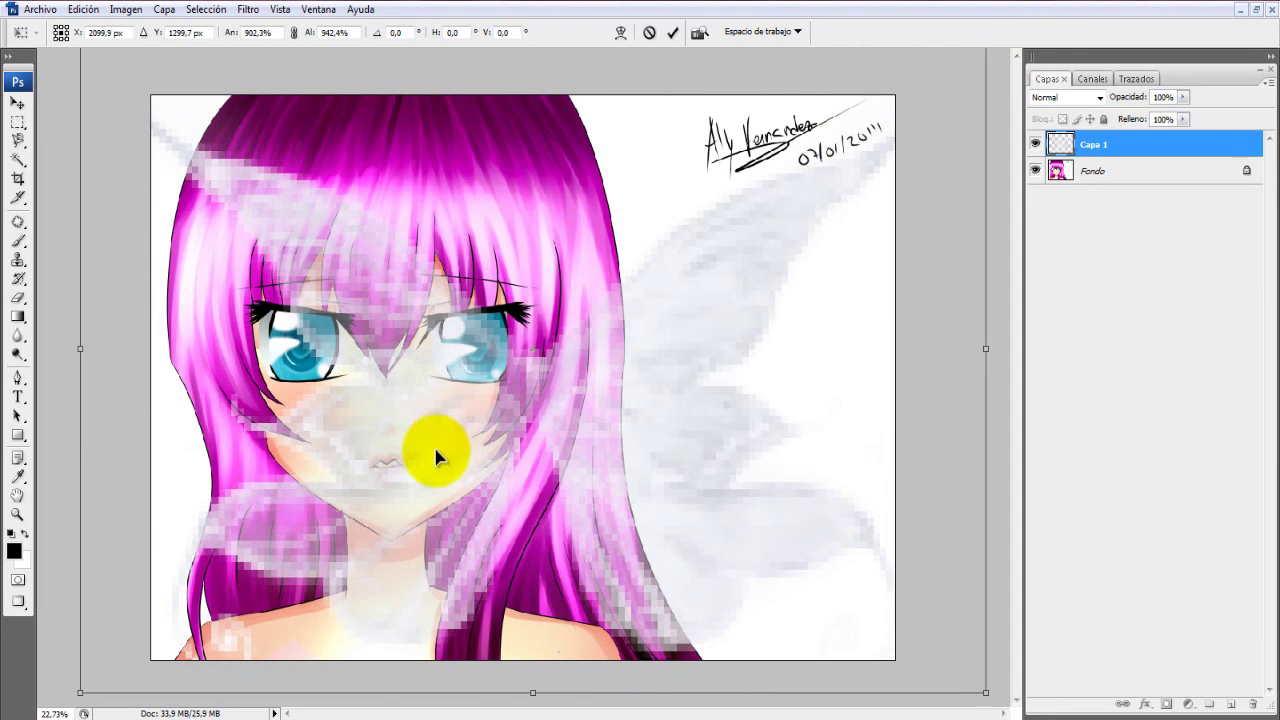
mouse_move(434, 443)
mouse_down()
mouse_move(497, 420)
mouse_move(363, 506)
mouse_move(594, 357)
mouse_move(563, 263)
mouse_move(563, 465)
mouse_move(594, 409)
mouse_up()
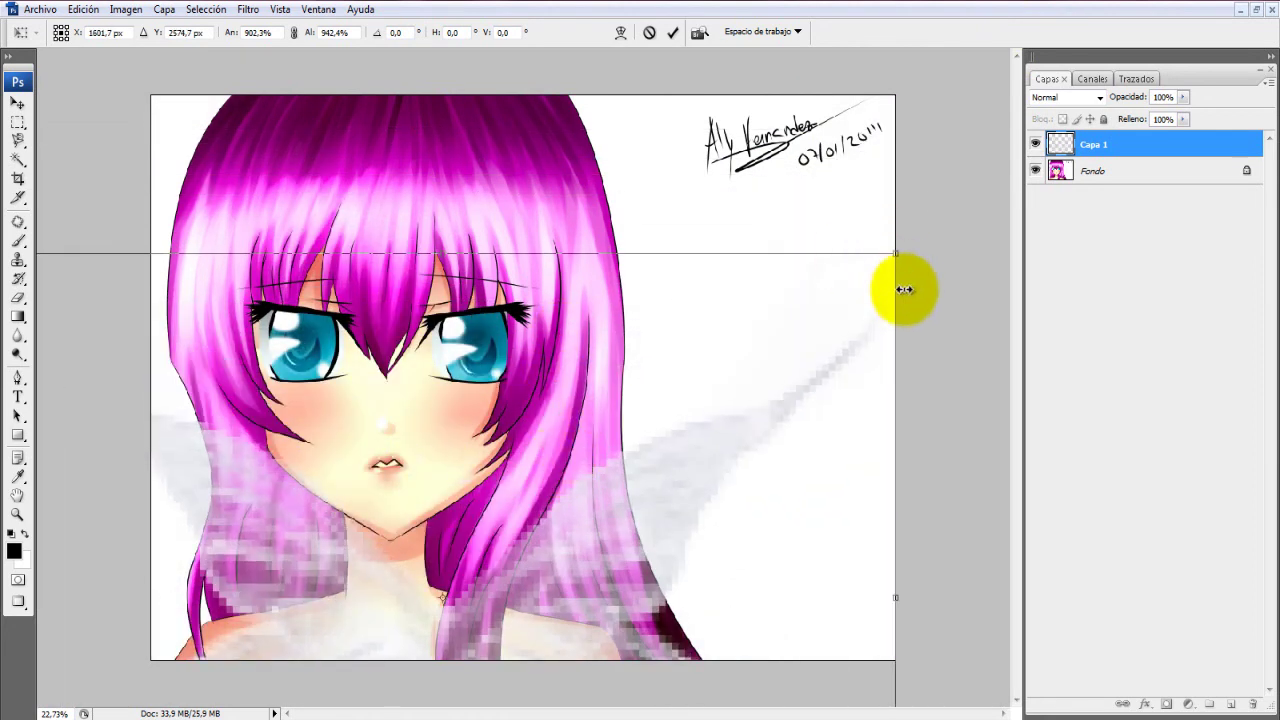
mouse_move(908, 234)
mouse_down()
mouse_move(980, 103)
mouse_move(946, 97)
mouse_move(951, 69)
mouse_move(1015, 62)
mouse_move(1071, 80)
mouse_up()
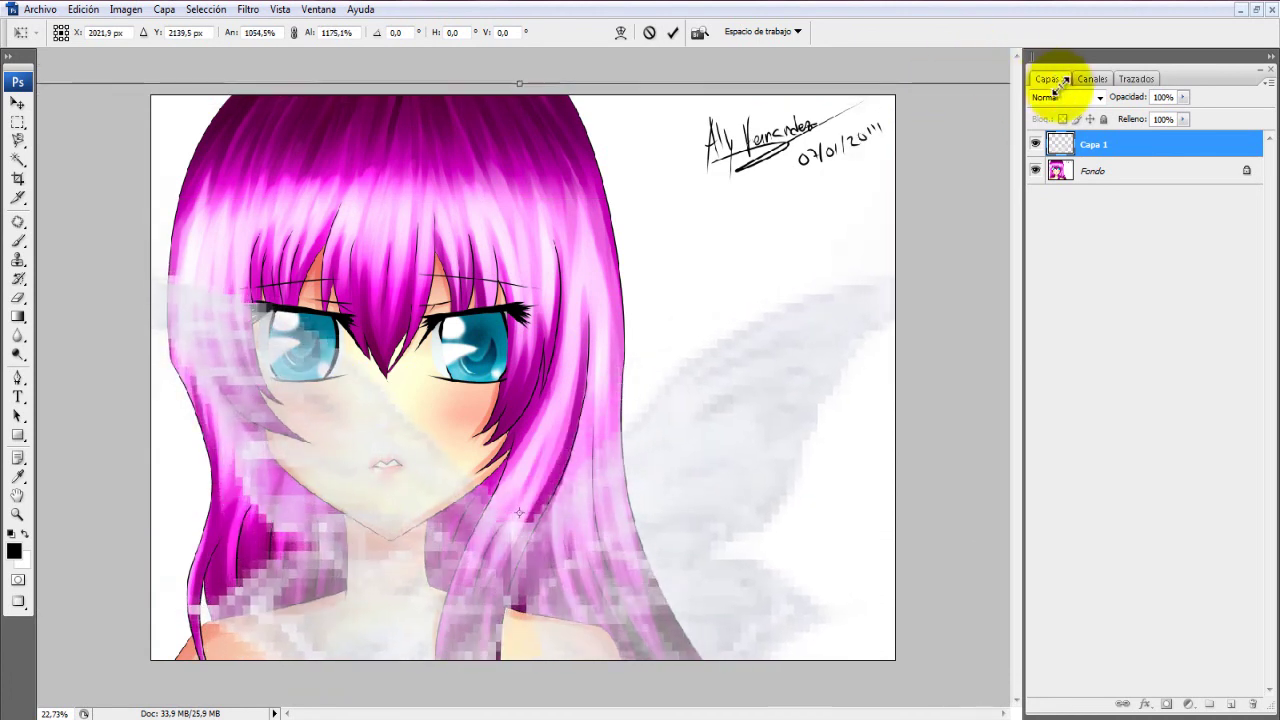
mouse_move(600, 480)
mouse_down()
mouse_move(486, 523)
mouse_move(480, 558)
mouse_move(607, 471)
mouse_up()
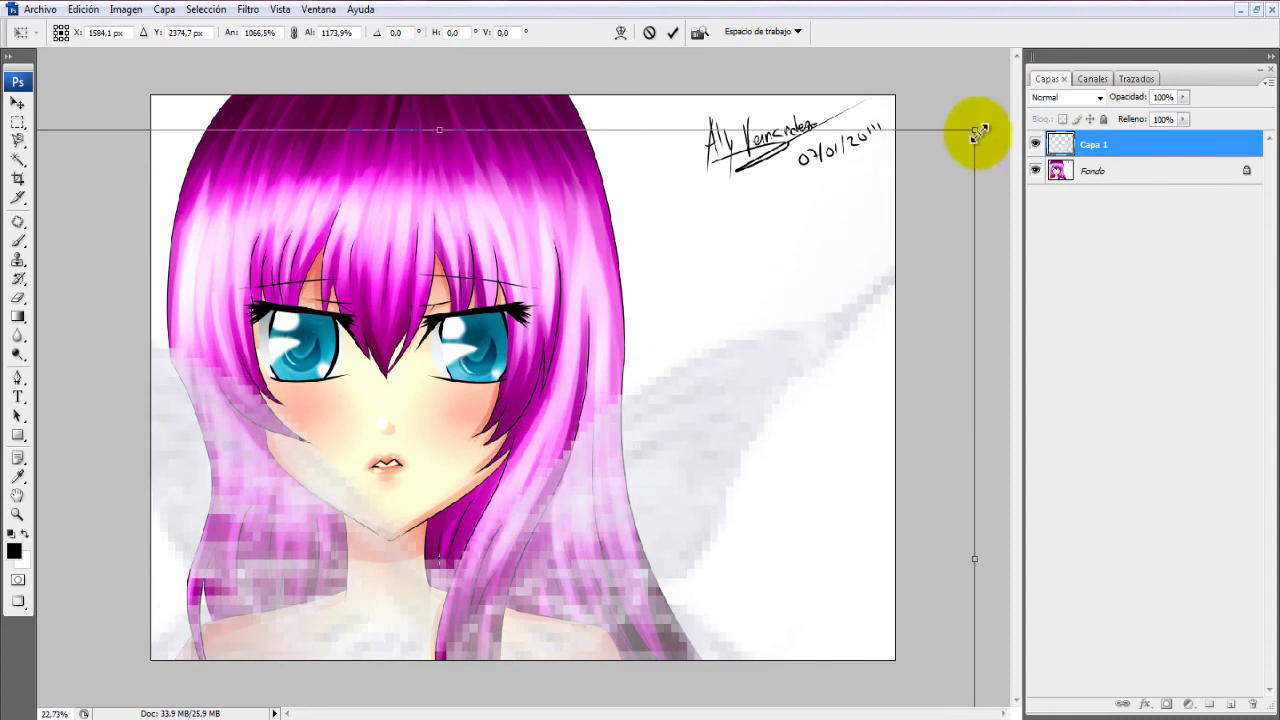
mouse_move(651, 406)
mouse_down()
mouse_move(623, 429)
mouse_move(646, 434)
mouse_move(636, 440)
mouse_up()
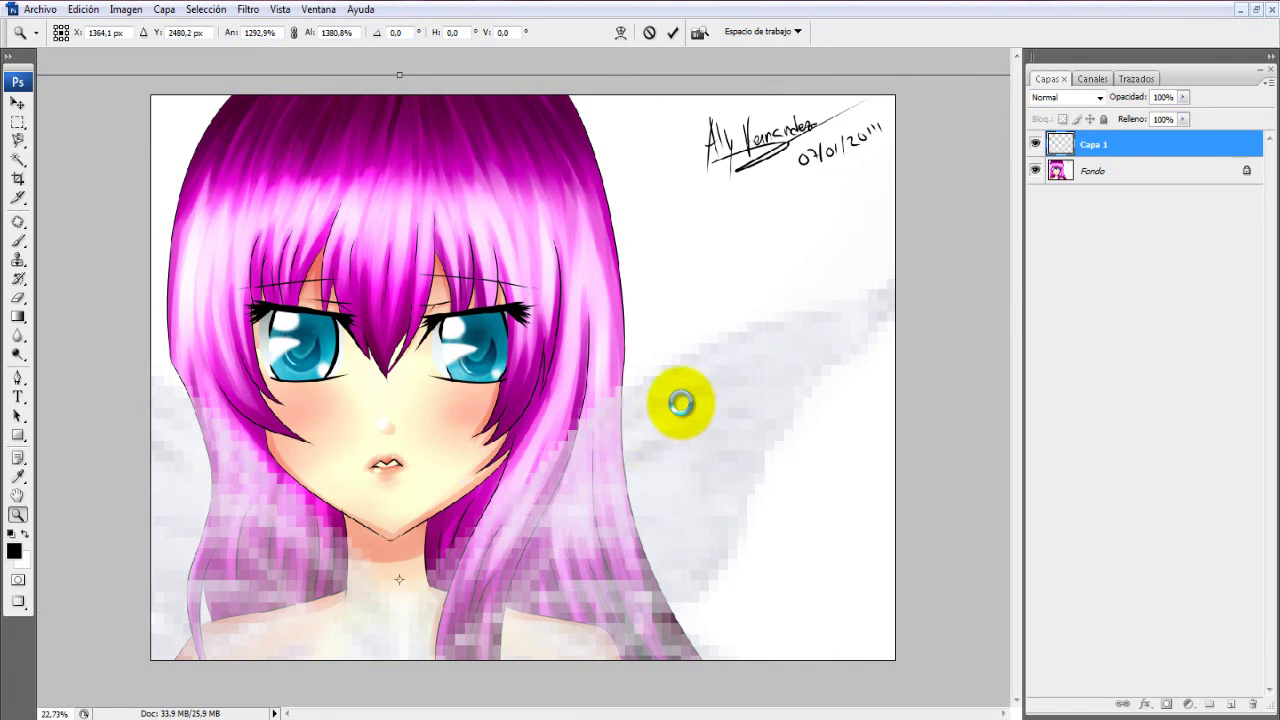
key(Return)
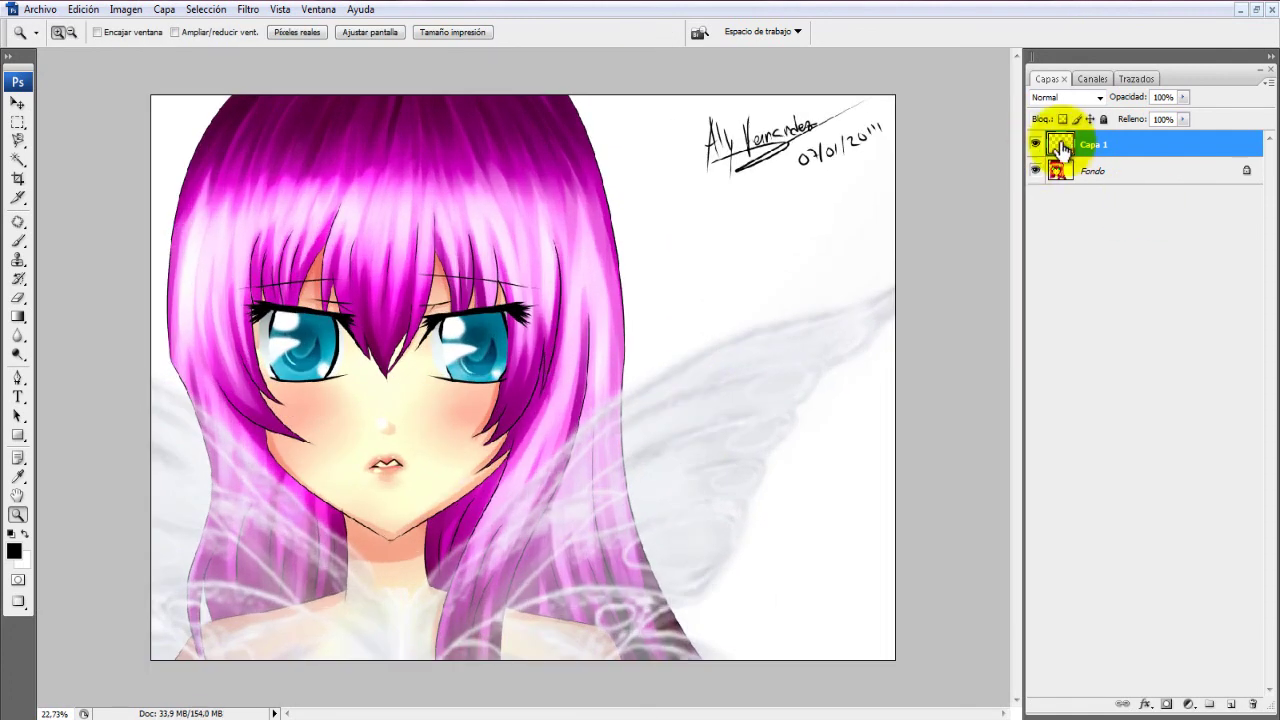
Add a layer mask to the wing and hide it over the right hair edge with a 201 px soft brush
click(1168, 705)
click(18, 241)
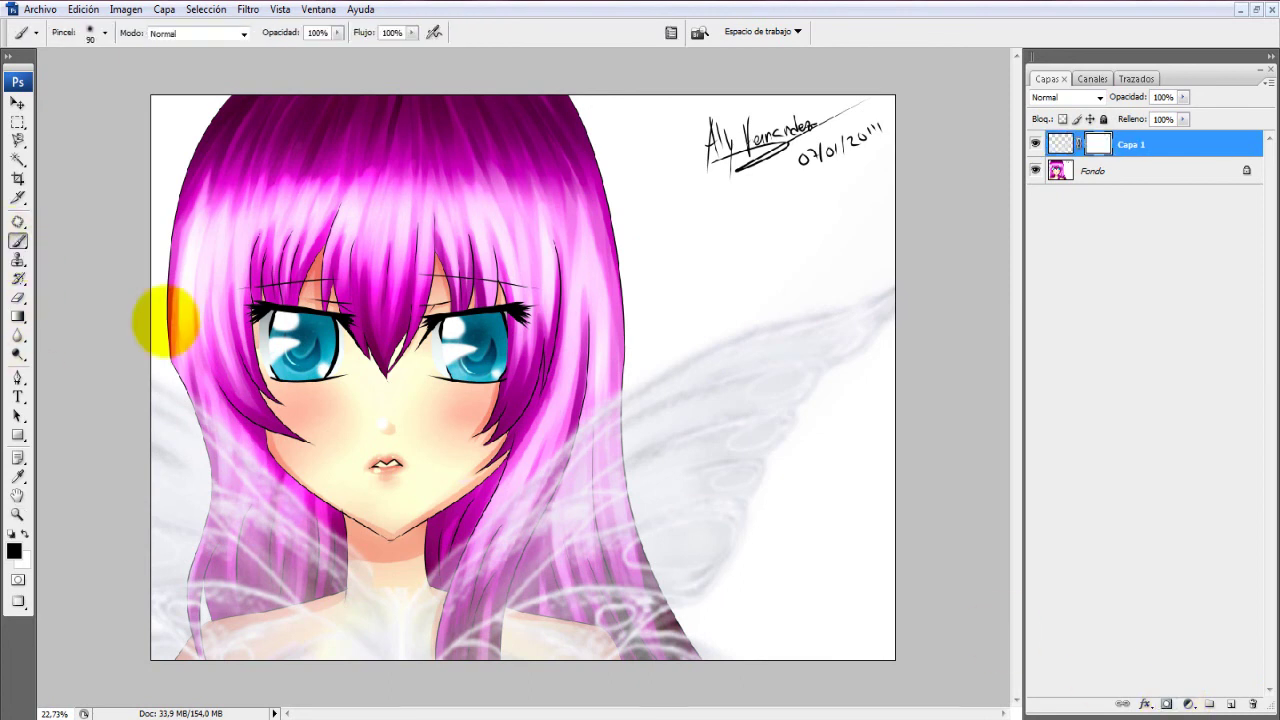
right_click(596, 470)
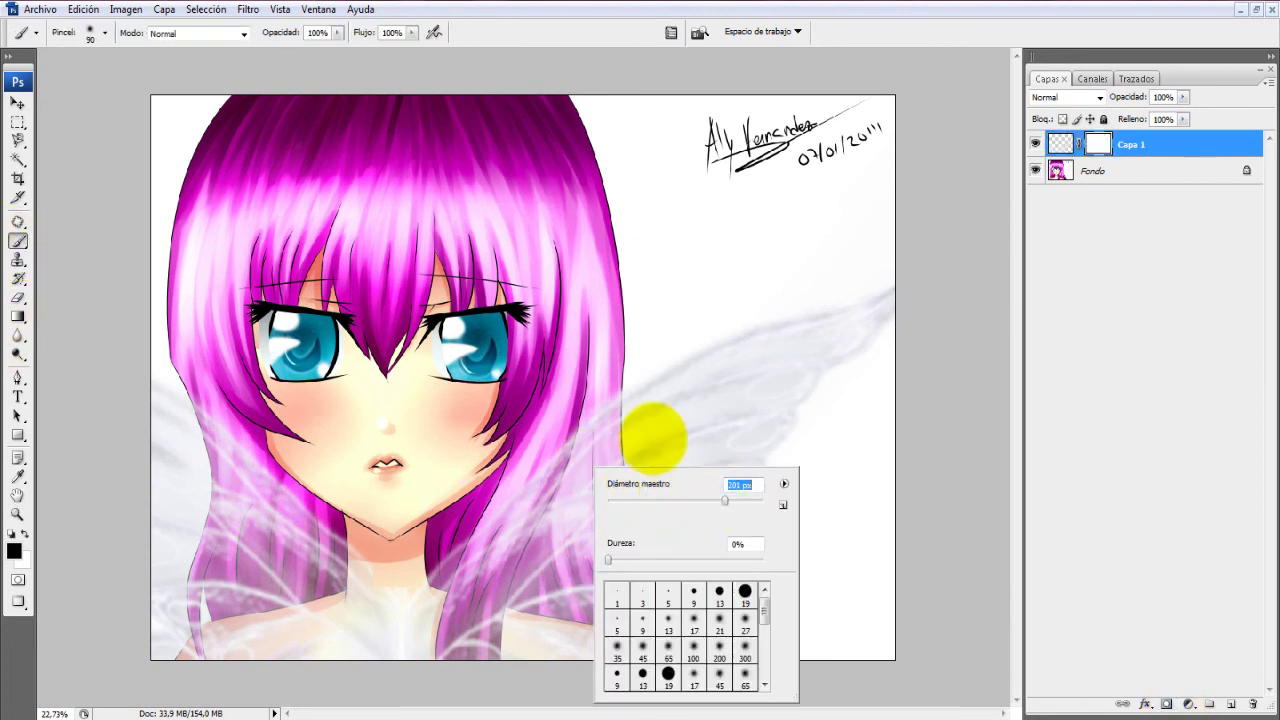
key(Return)
mouse_move(594, 471)
mouse_down()
mouse_move(591, 420)
mouse_move(594, 471)
mouse_move(605, 398)
mouse_move(600, 508)
mouse_move(608, 486)
mouse_move(665, 652)
mouse_move(674, 609)
mouse_move(606, 529)
mouse_move(645, 620)
mouse_up()
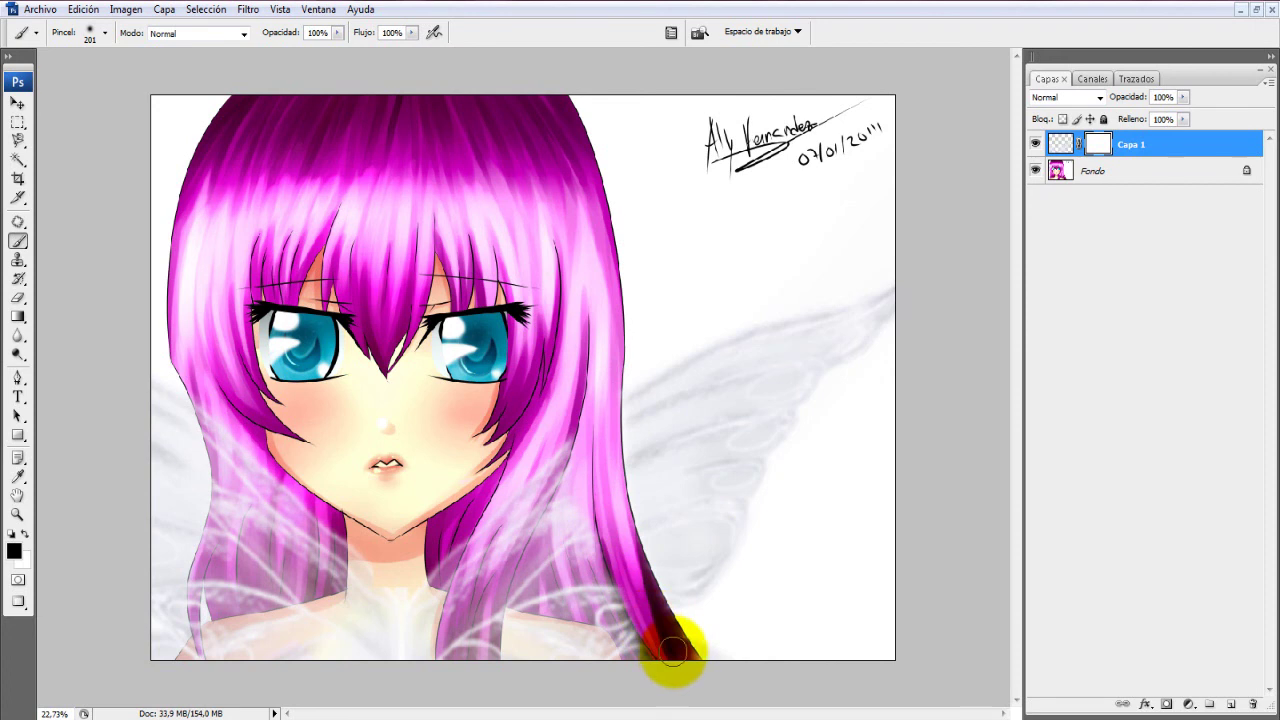
Mask more of the wing with an 862 px brush, then delete the wing layer and mask
right_click(541, 406)
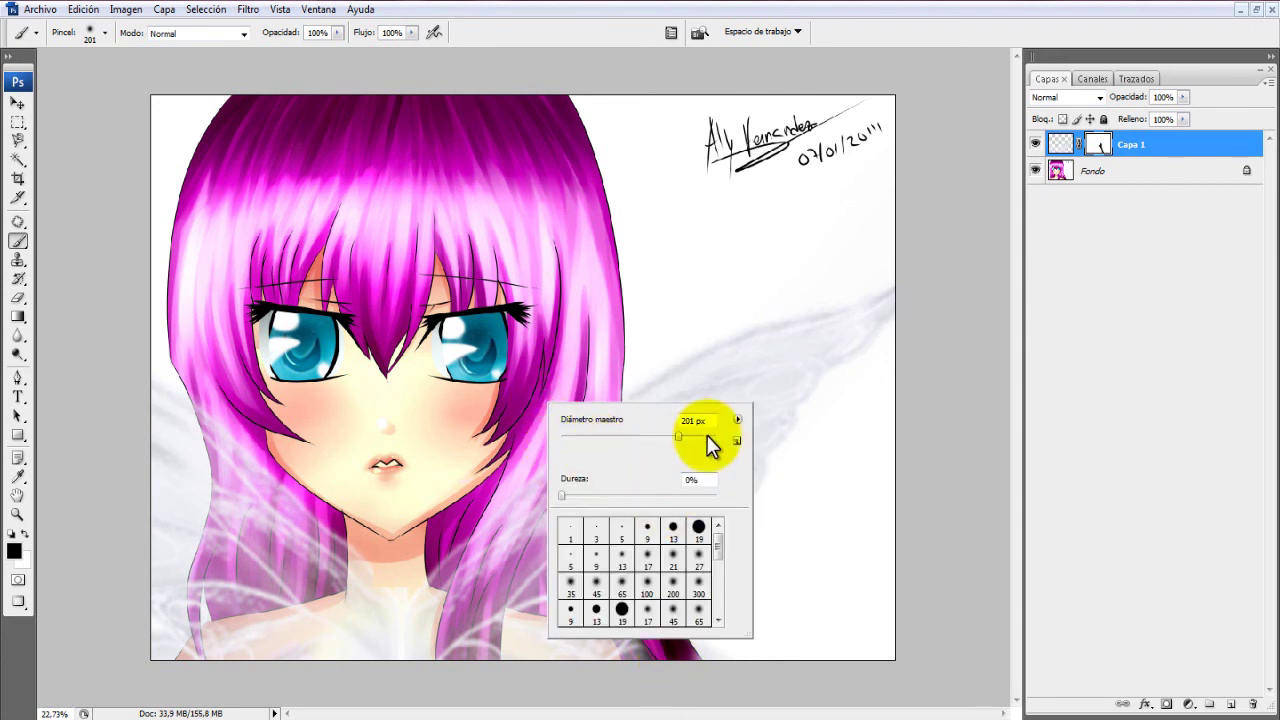
drag(707, 440, 722, 438)
mouse_move(429, 400)
mouse_down()
mouse_move(543, 614)
mouse_move(237, 486)
mouse_move(325, 495)
mouse_move(280, 410)
mouse_move(280, 555)
mouse_move(255, 640)
mouse_move(262, 625)
mouse_up()
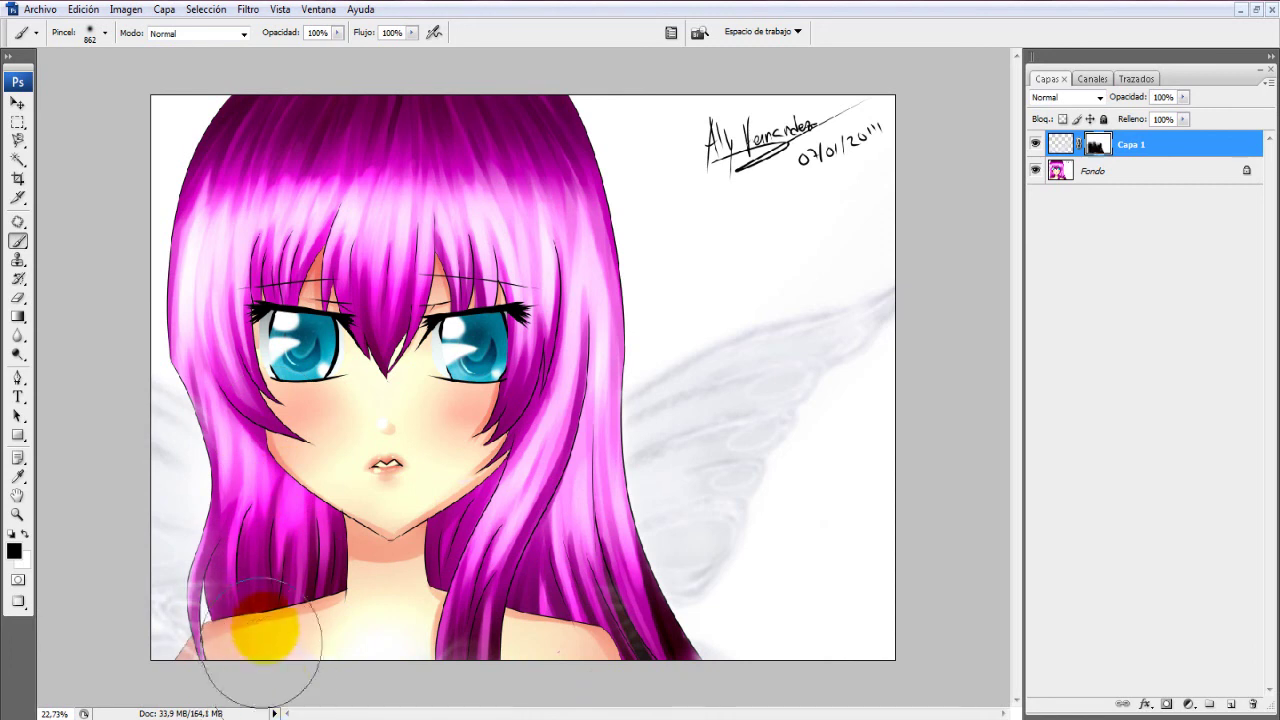
scroll(544, 641, down, 3)
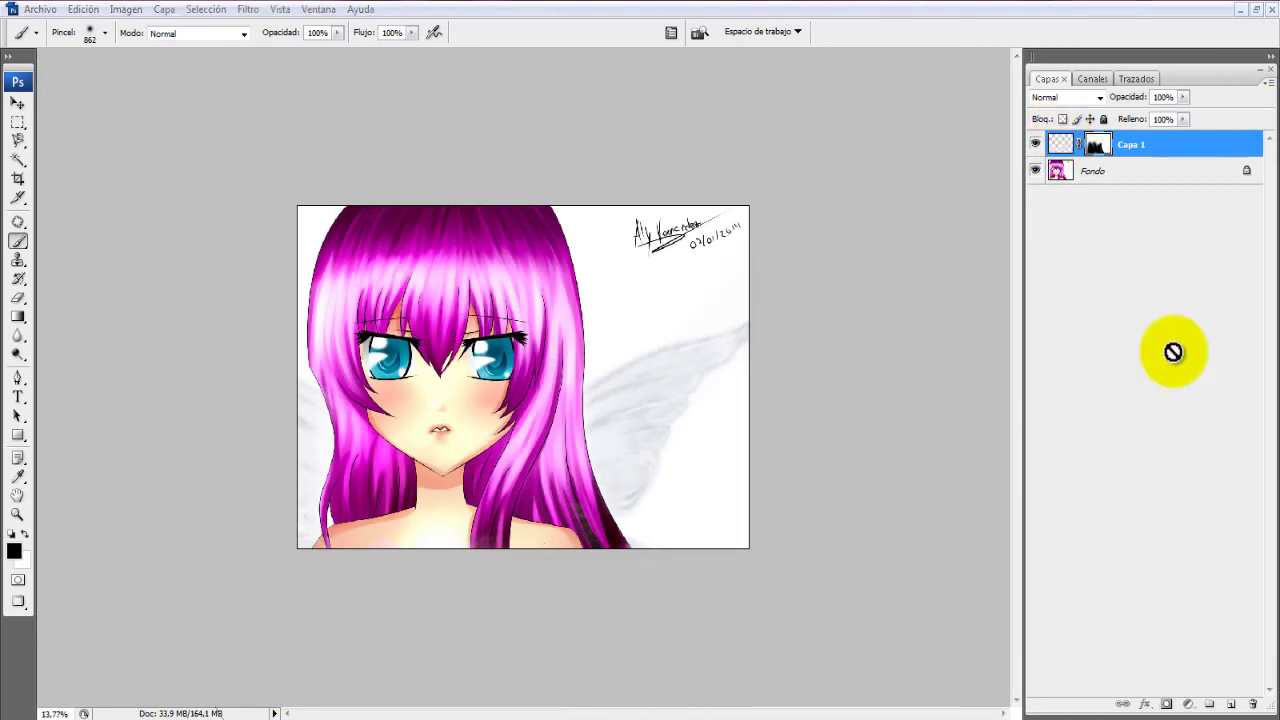
drag(1075, 144, 1253, 704)
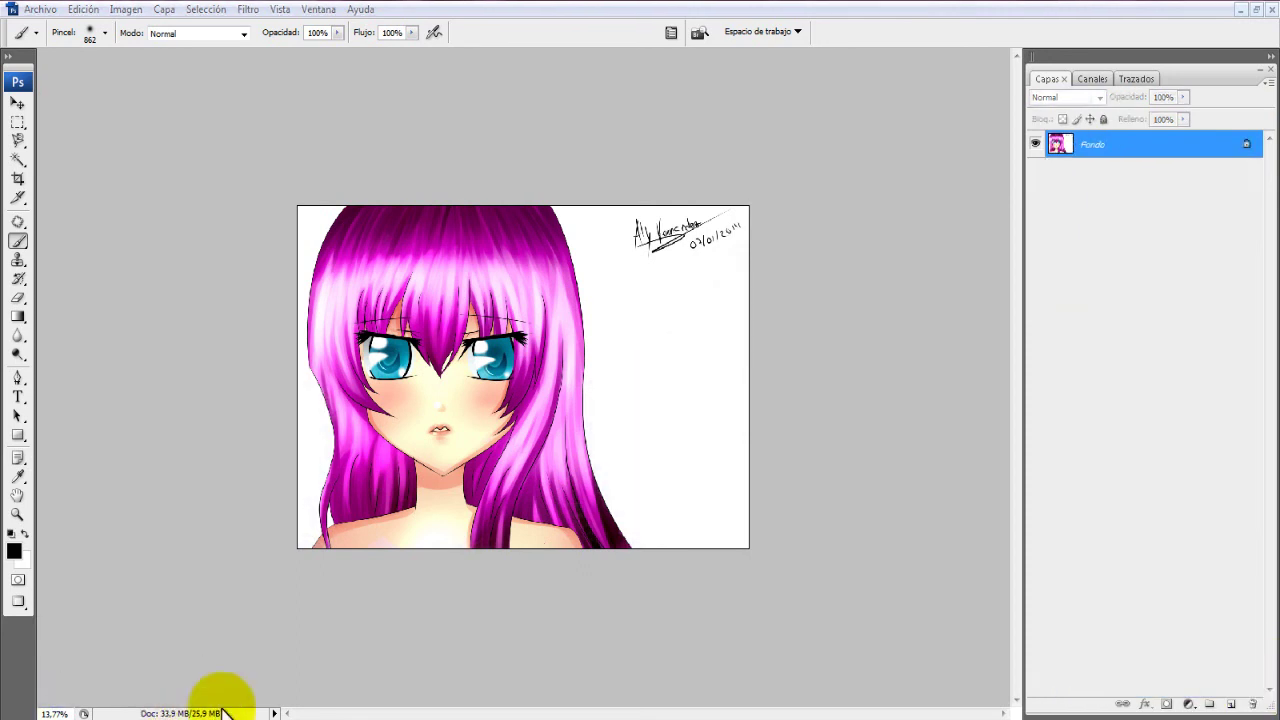
click(250, 690)
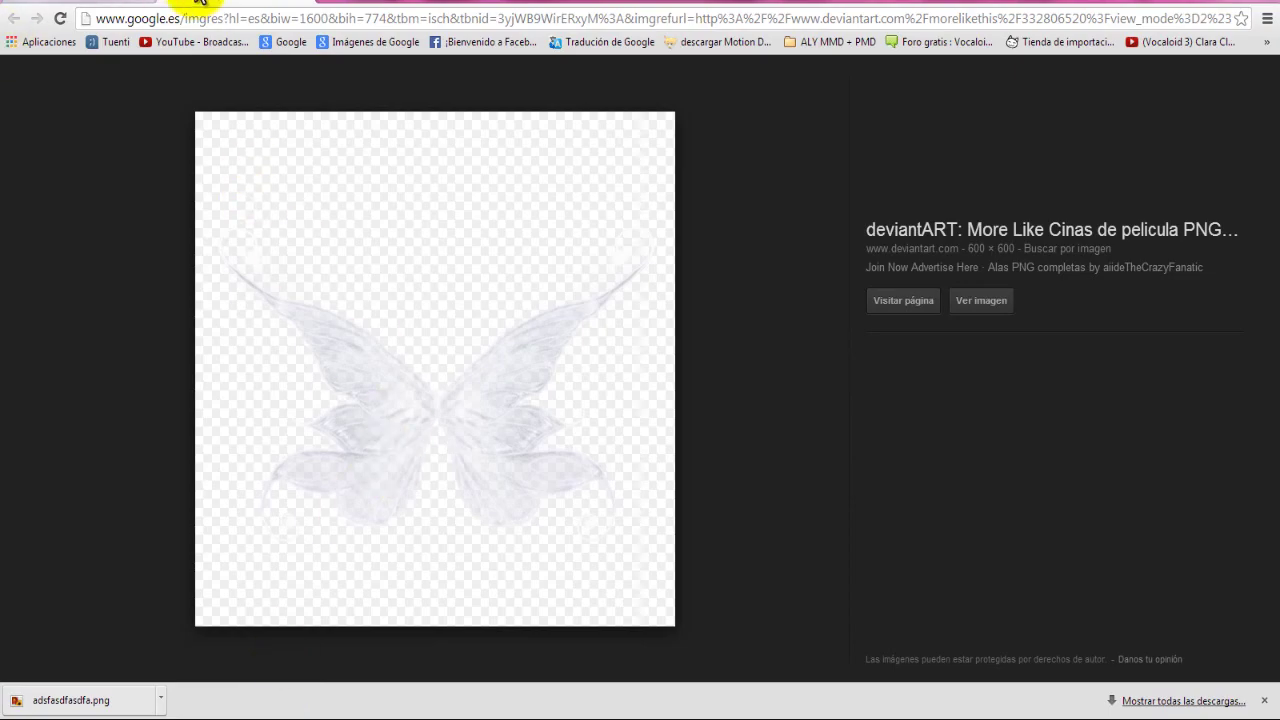
Search Google Images for 'photoshop alas' and scroll through the results
click(415, 315)
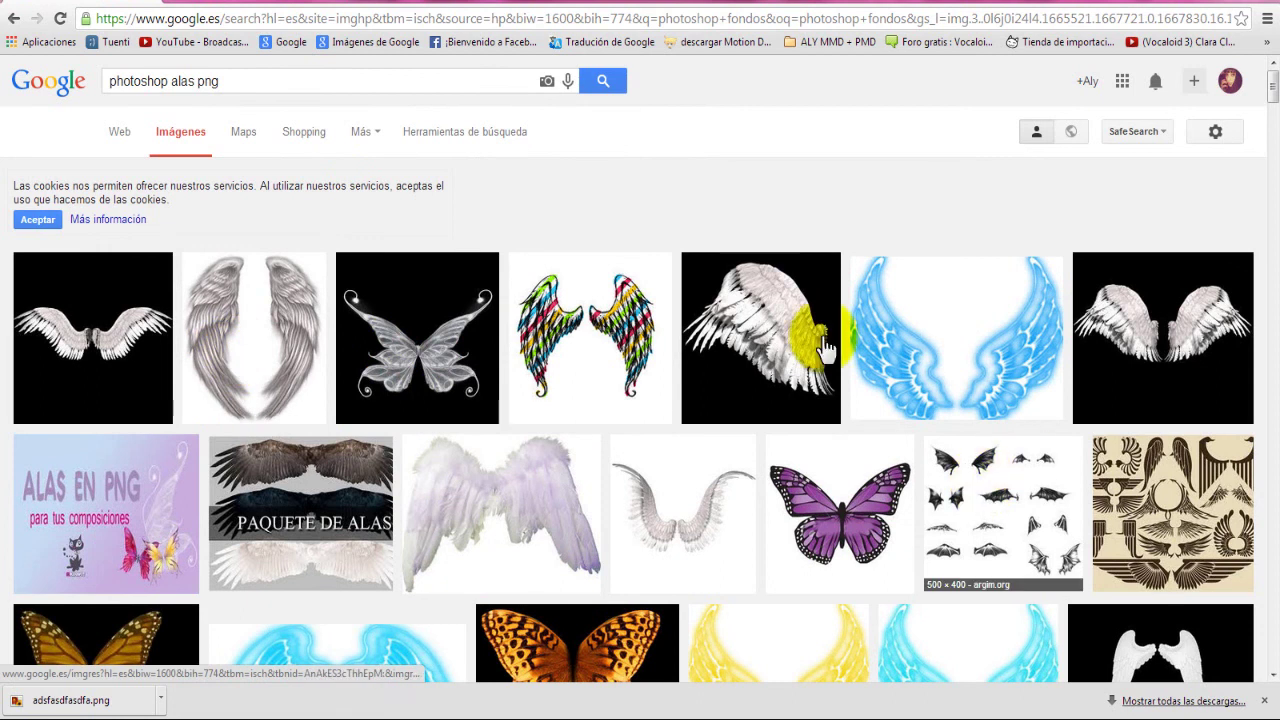
click(289, 86)
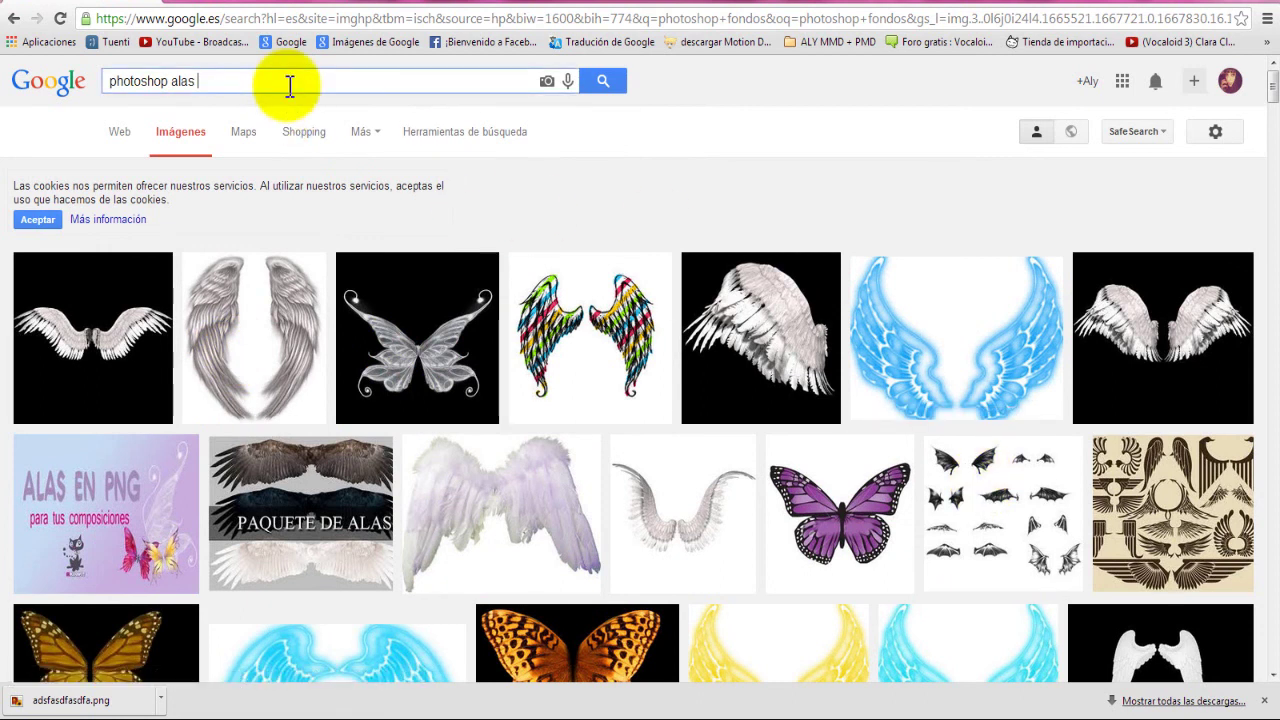
key(Return)
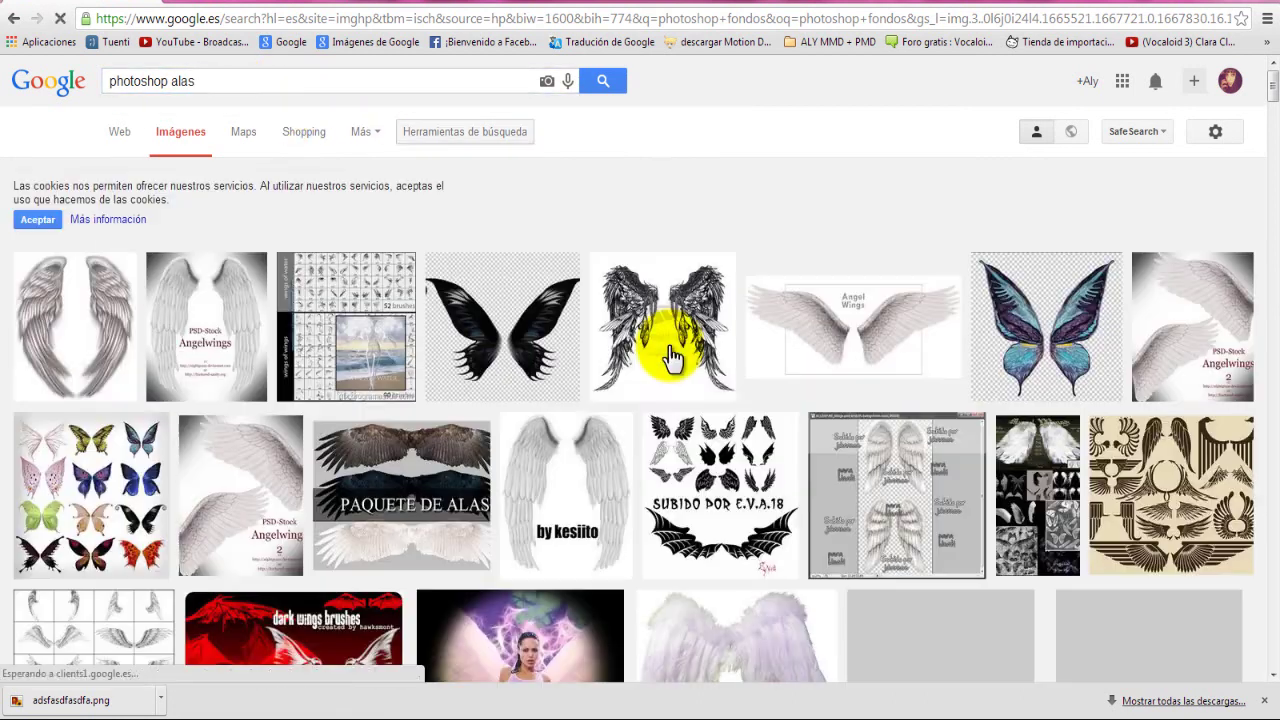
scroll(815, 400, down, 2)
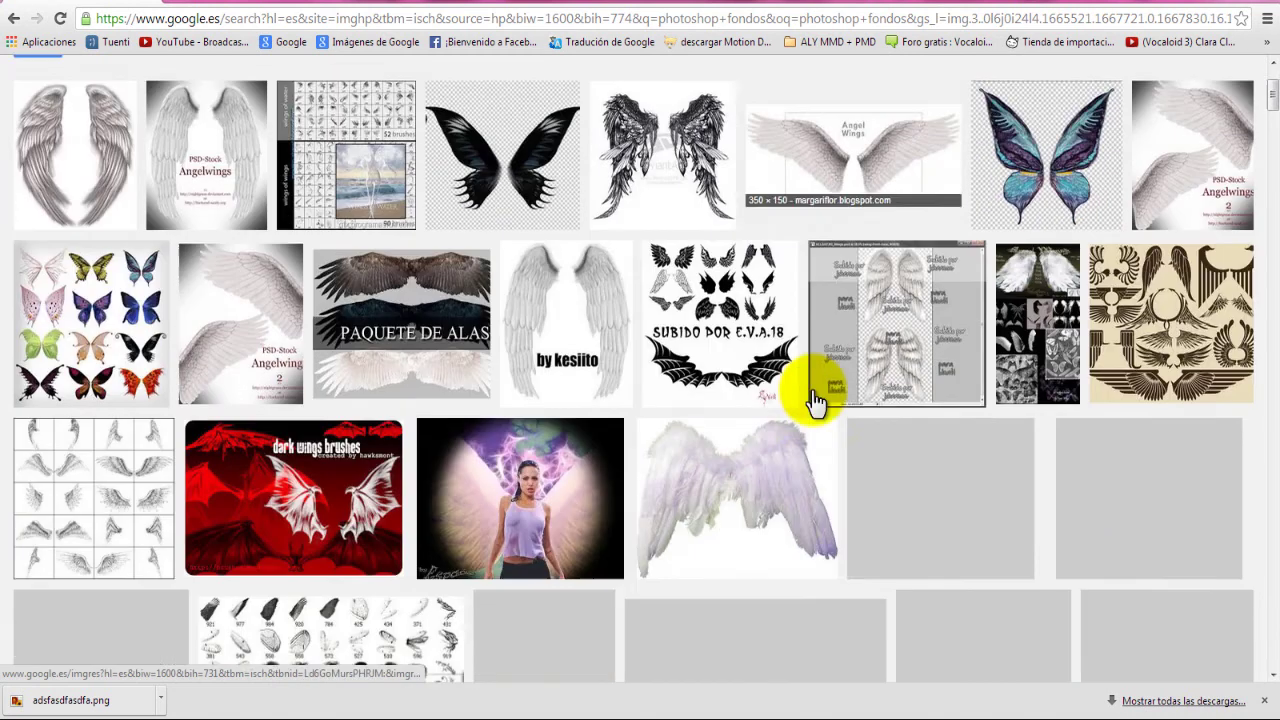
scroll(815, 400, down, 1)
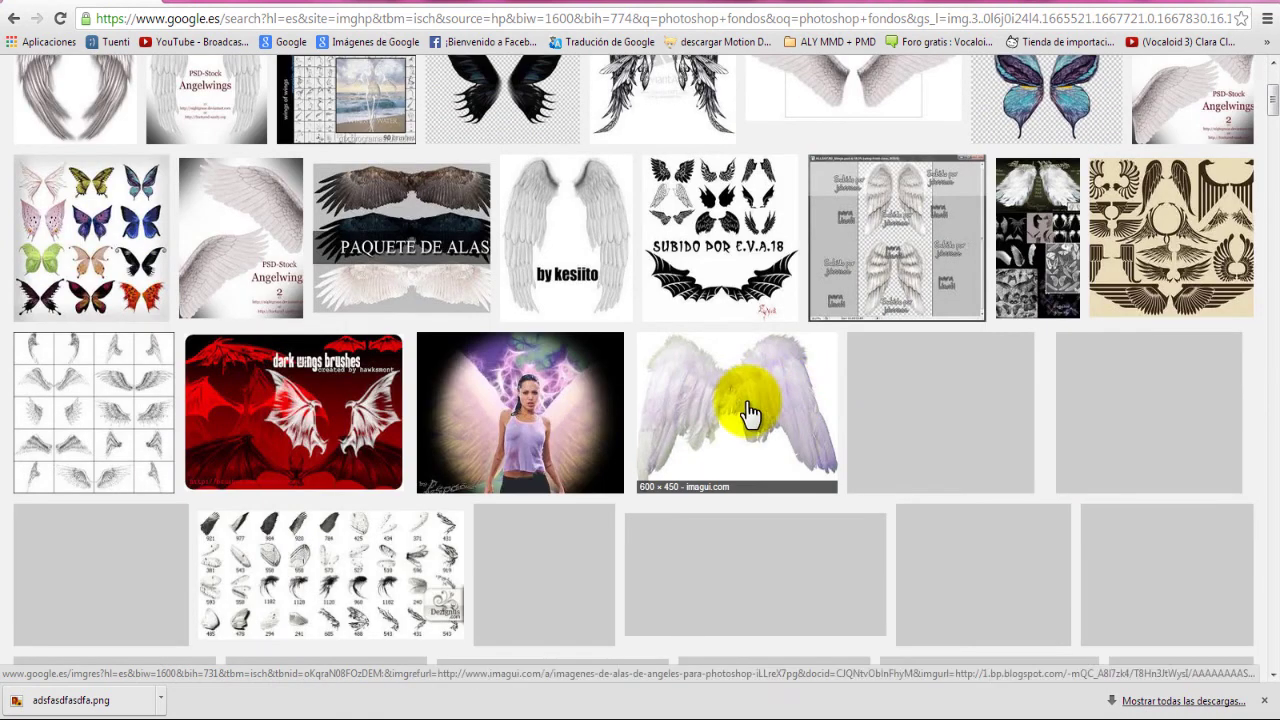
scroll(600, 410, up, 3)
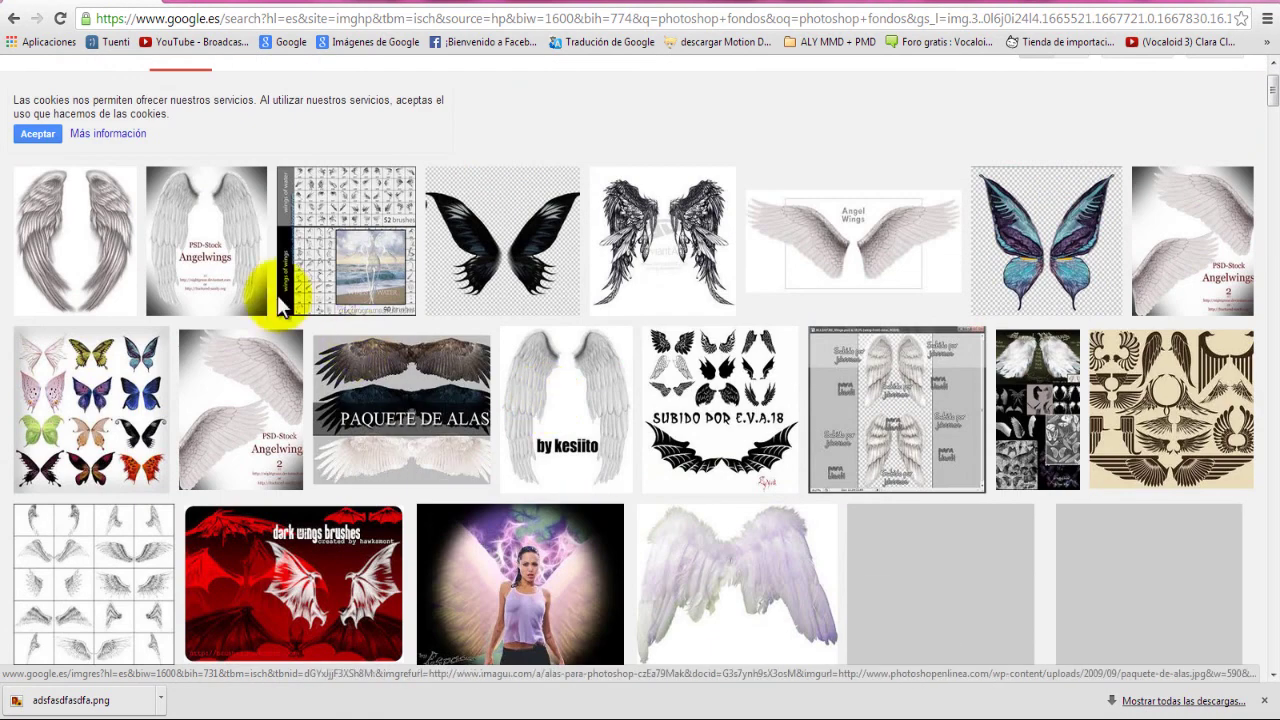
scroll(851, 557, down, 1)
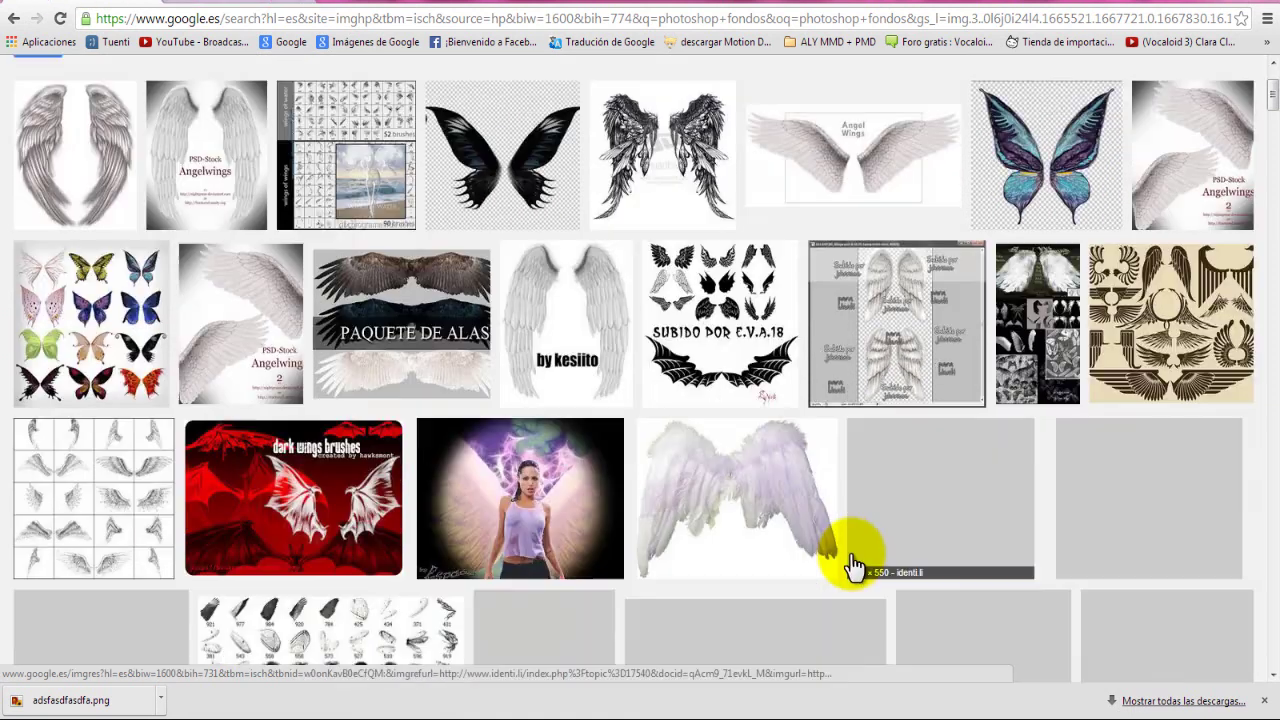
scroll(851, 557, down, 2)
scroll(851, 557, down, 2)
scroll(851, 557, down, 1)
scroll(851, 567, down, 2)
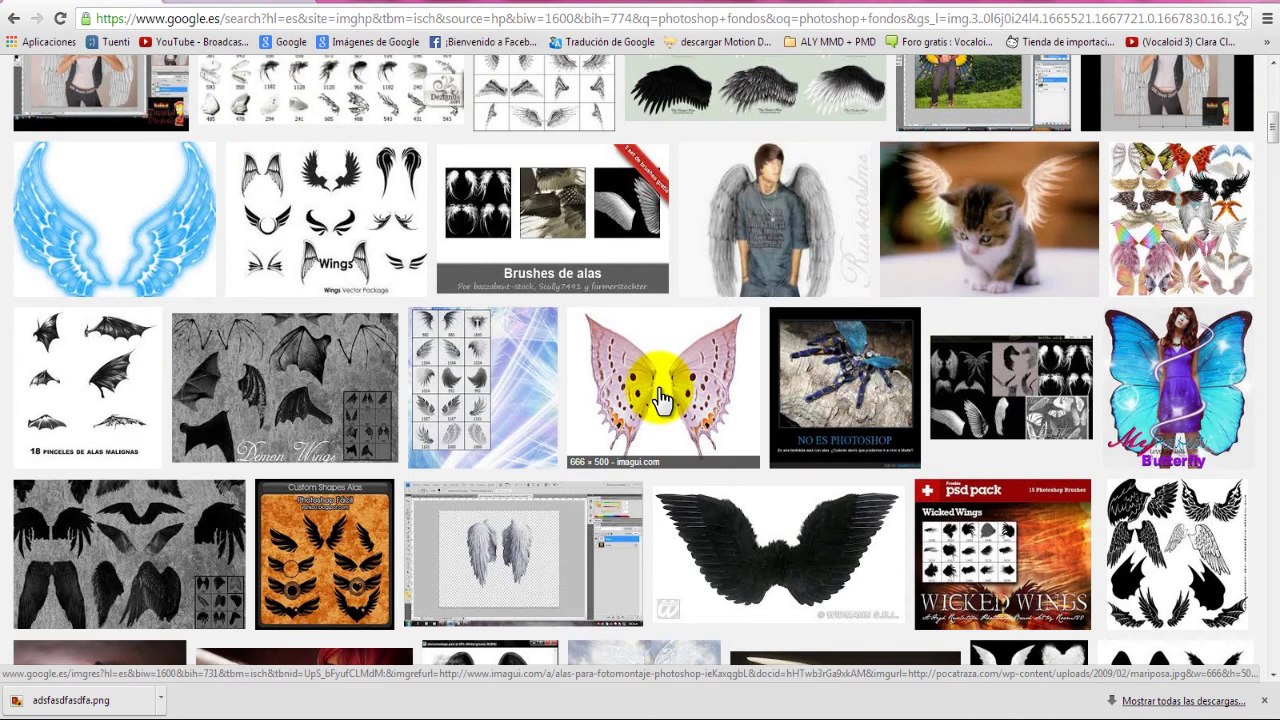
scroll(662, 395, down, 2)
scroll(503, 460, down, 2)
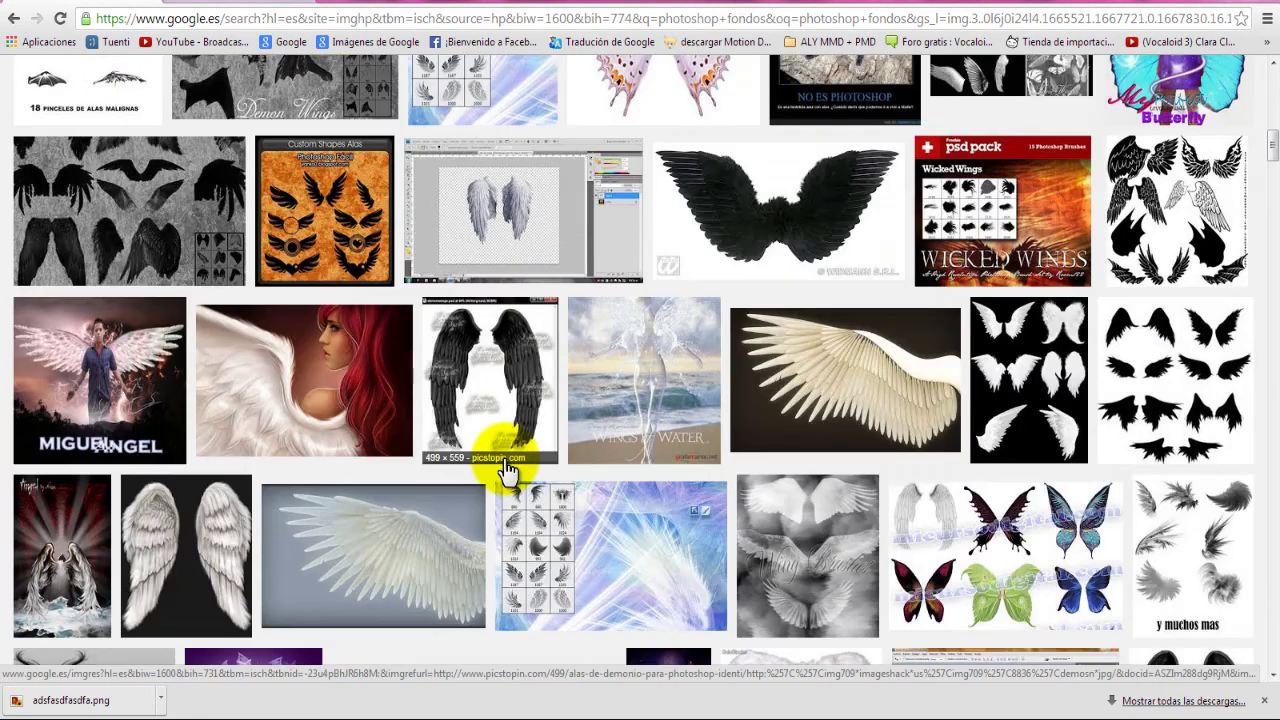
scroll(507, 470, down, 2)
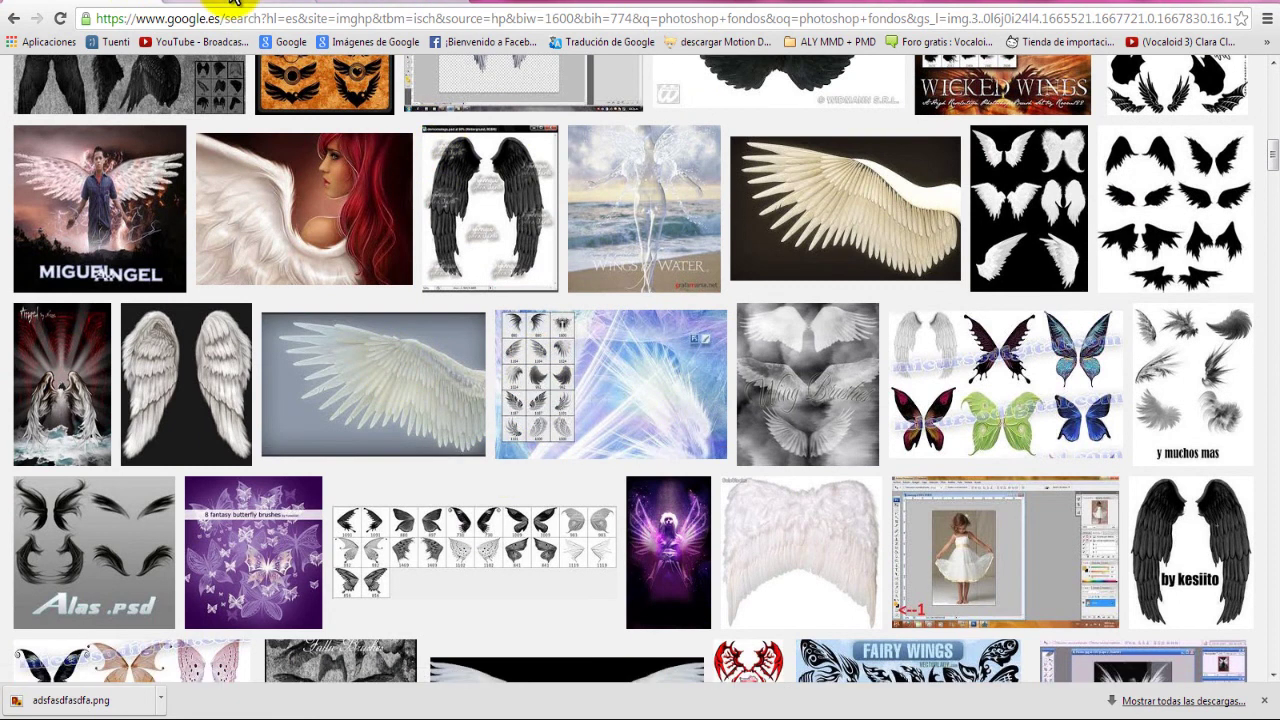
Open the white feathered angel wing preview and copy the image
click(475, 330)
right_click(491, 320)
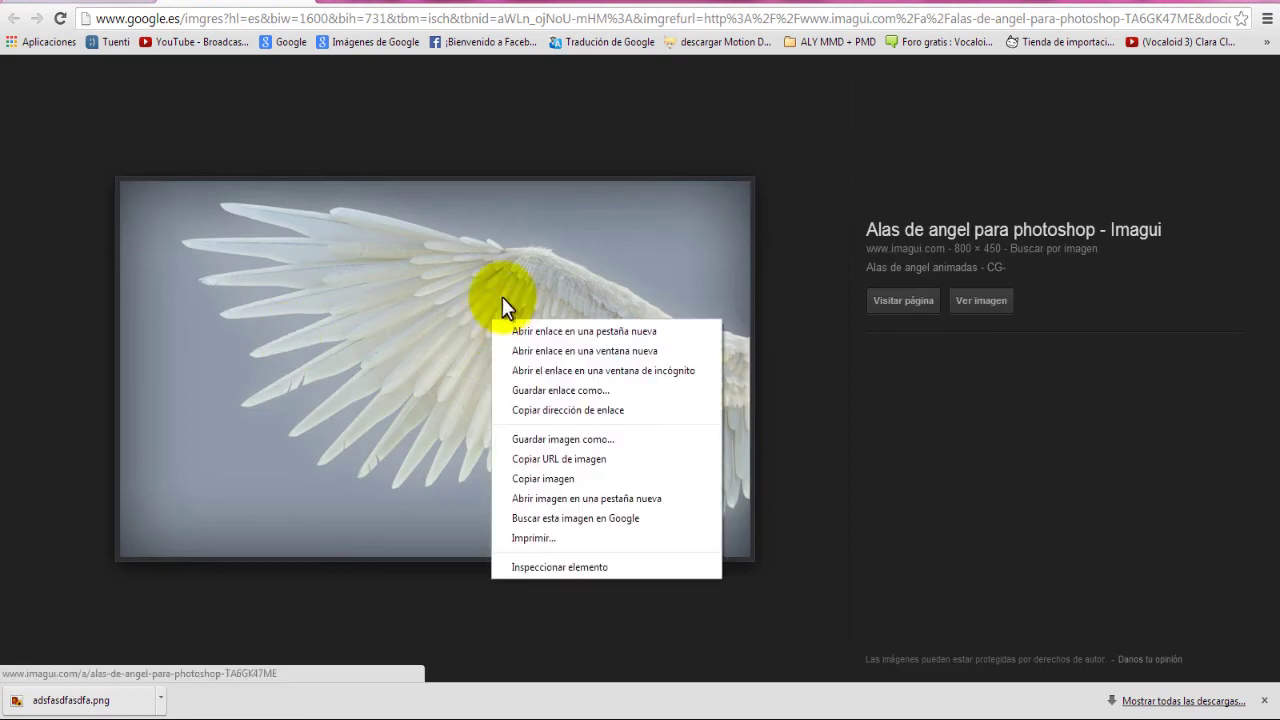
click(600, 493)
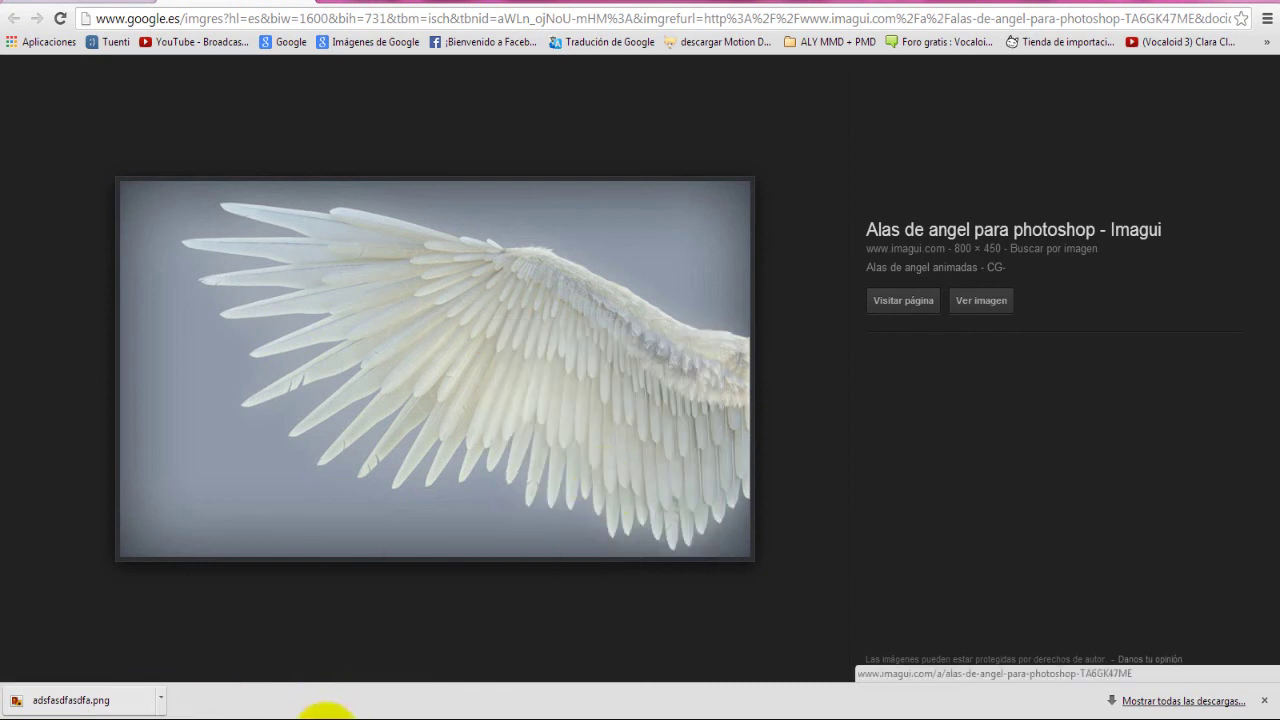
click(337, 712)
Paste the white angel wing as a new layer and enlarge it over the canvas
key(ctrl+v)
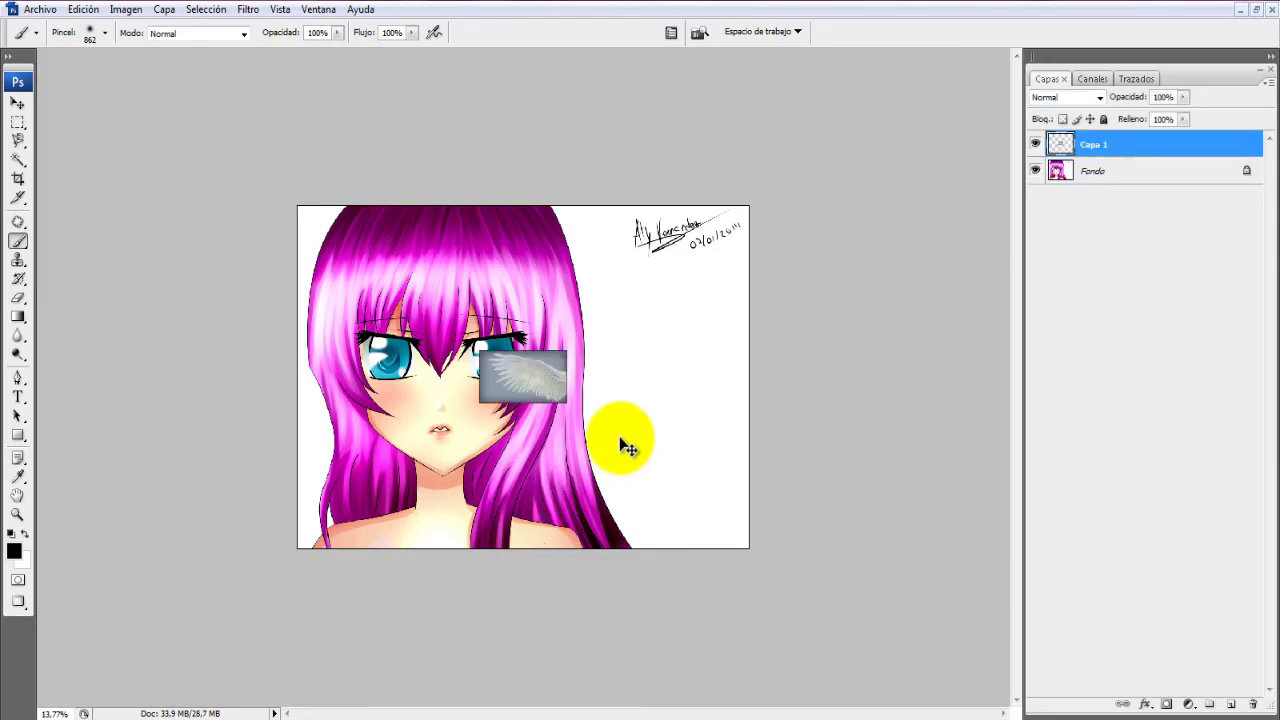
key(ctrl+t)
drag(566, 348, 977, 51)
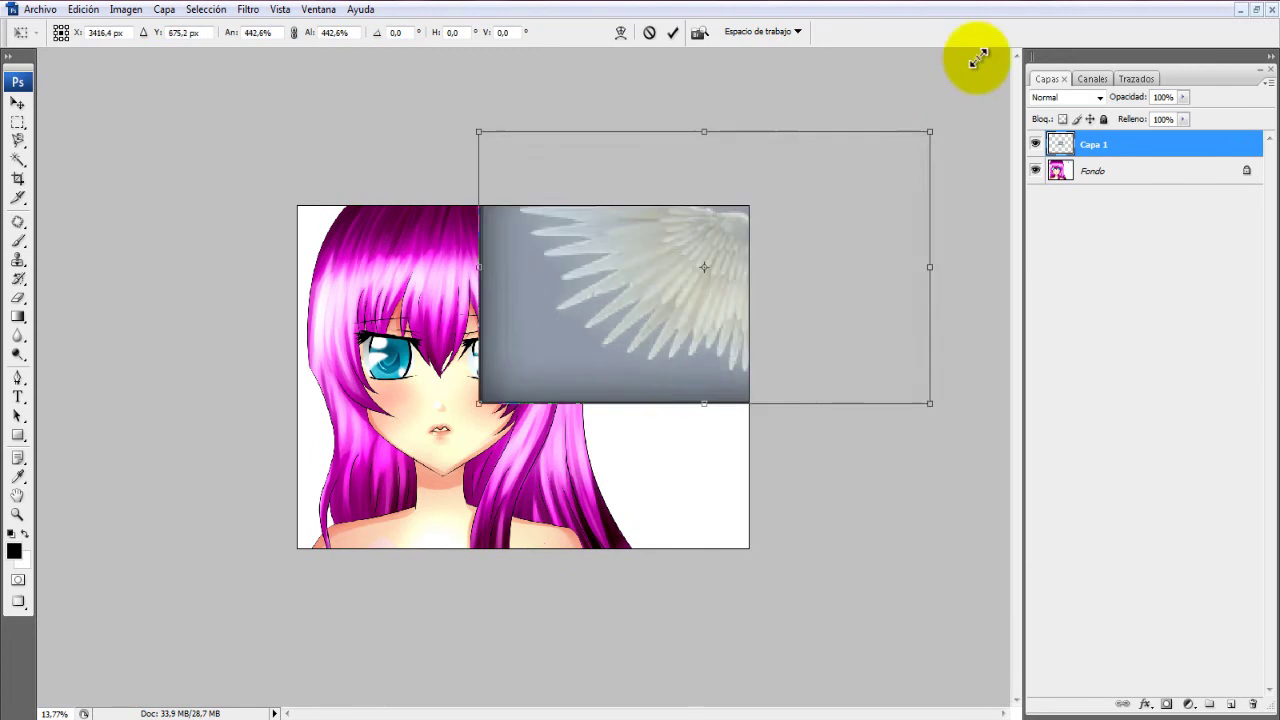
drag(705, 295, 524, 379)
Flip the wing horizontally, resize it, tilt it to -14,2° and commit
right_click(524, 379)
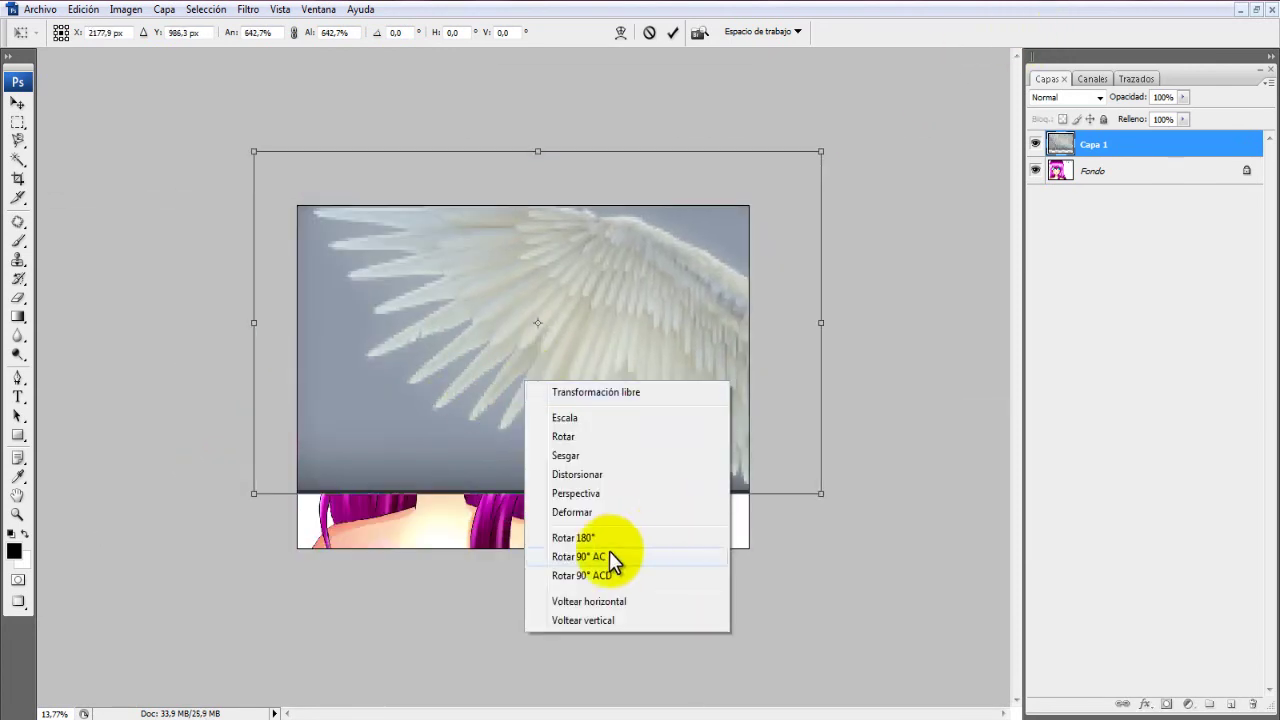
click(590, 601)
mouse_move(604, 334)
mouse_down()
mouse_move(795, 462)
mouse_move(737, 443)
mouse_up()
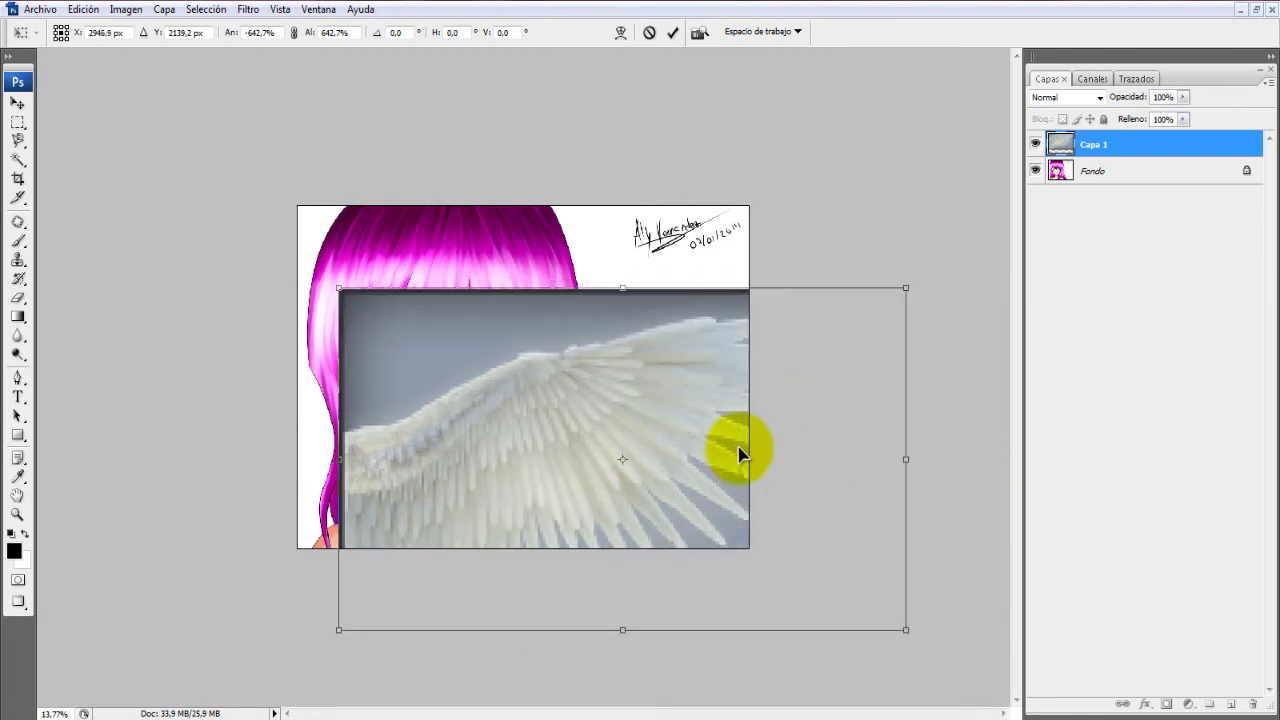
mouse_move(909, 286)
mouse_down()
mouse_move(767, 371)
mouse_move(734, 371)
mouse_up()
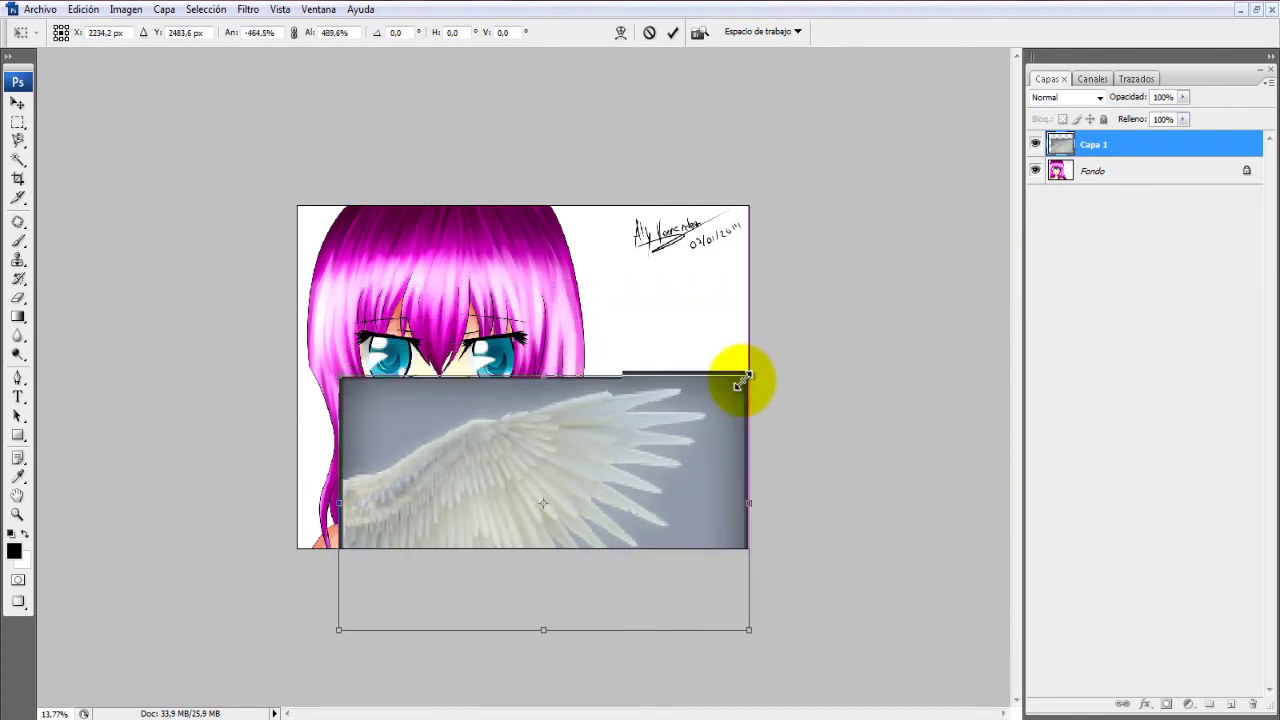
drag(637, 500, 737, 503)
mouse_move(930, 492)
mouse_down()
mouse_move(940, 484)
mouse_move(594, 486)
mouse_up()
key(b)
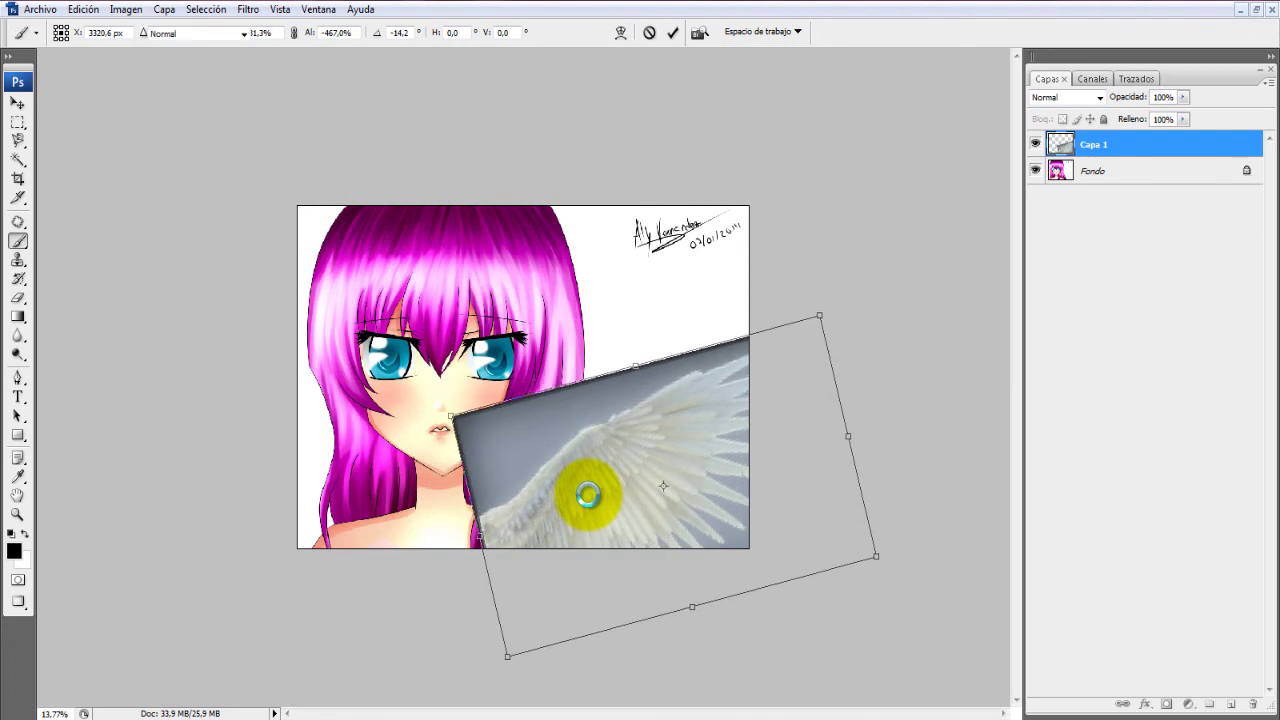
click(587, 494)
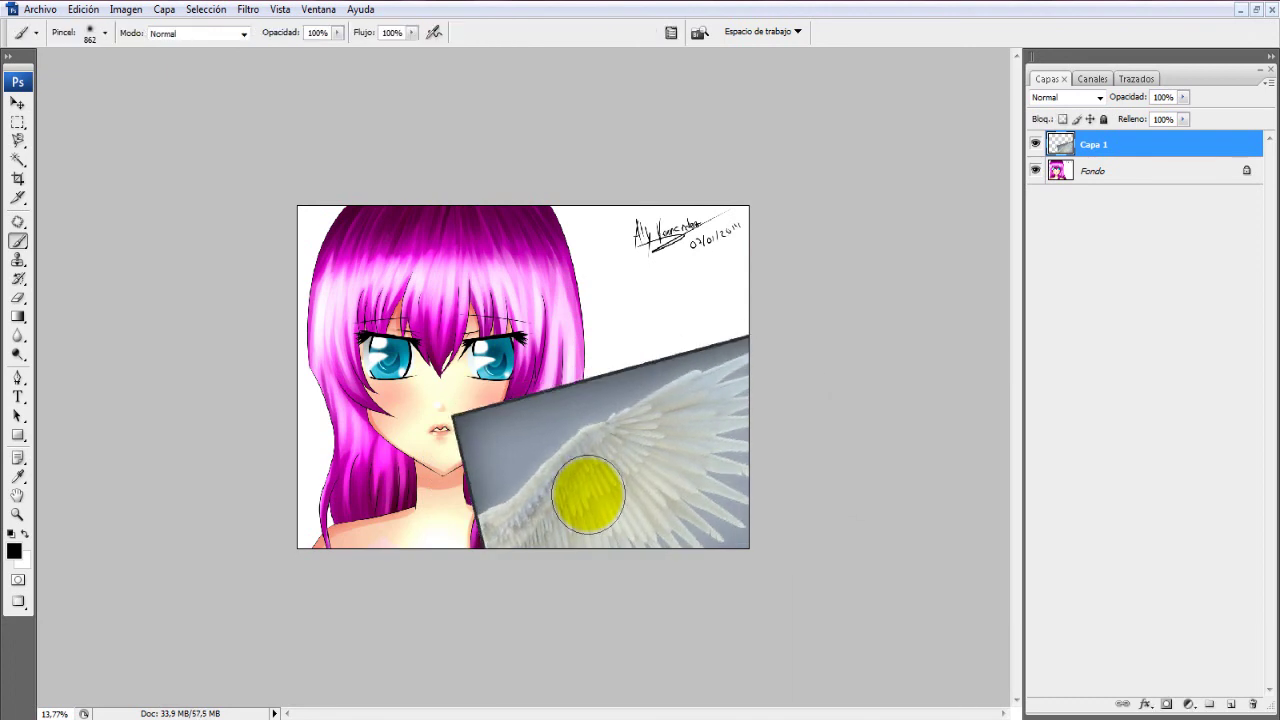
click(1080, 98)
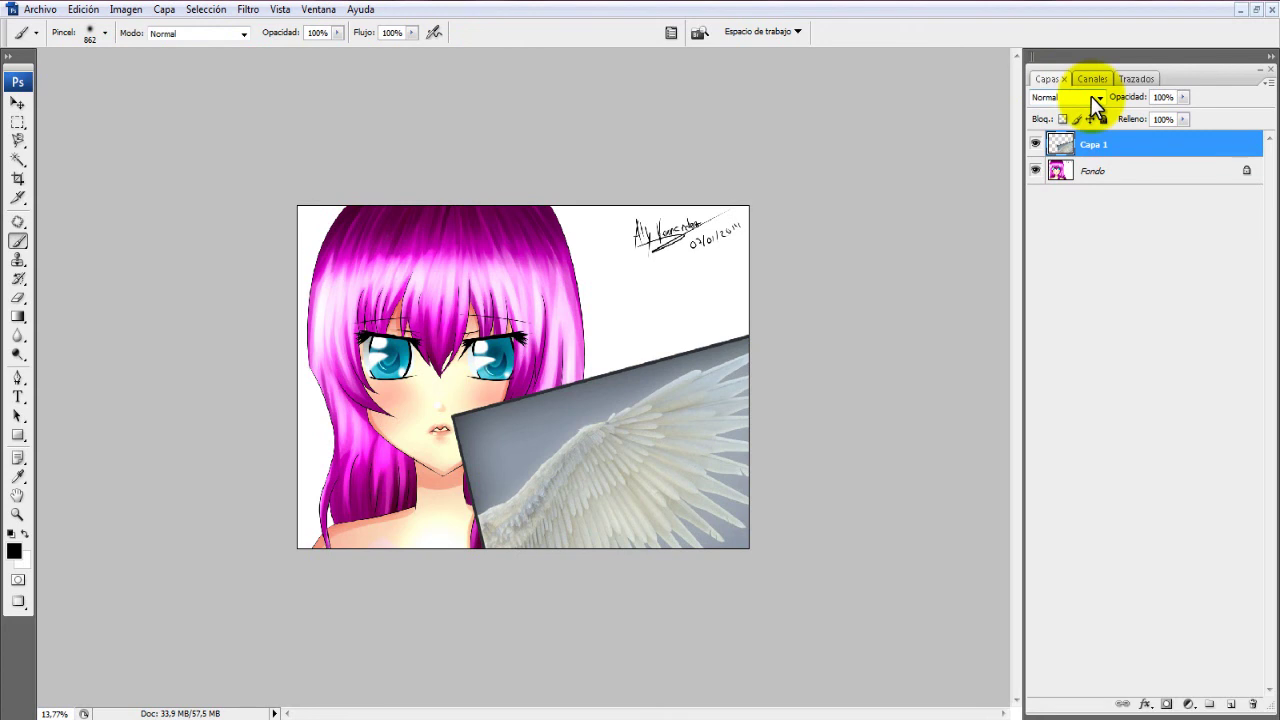
Cycle Capa 1 through blend modes like Multiplicar, Aclarar, Color más oscuro and Diferencia
click(1091, 96)
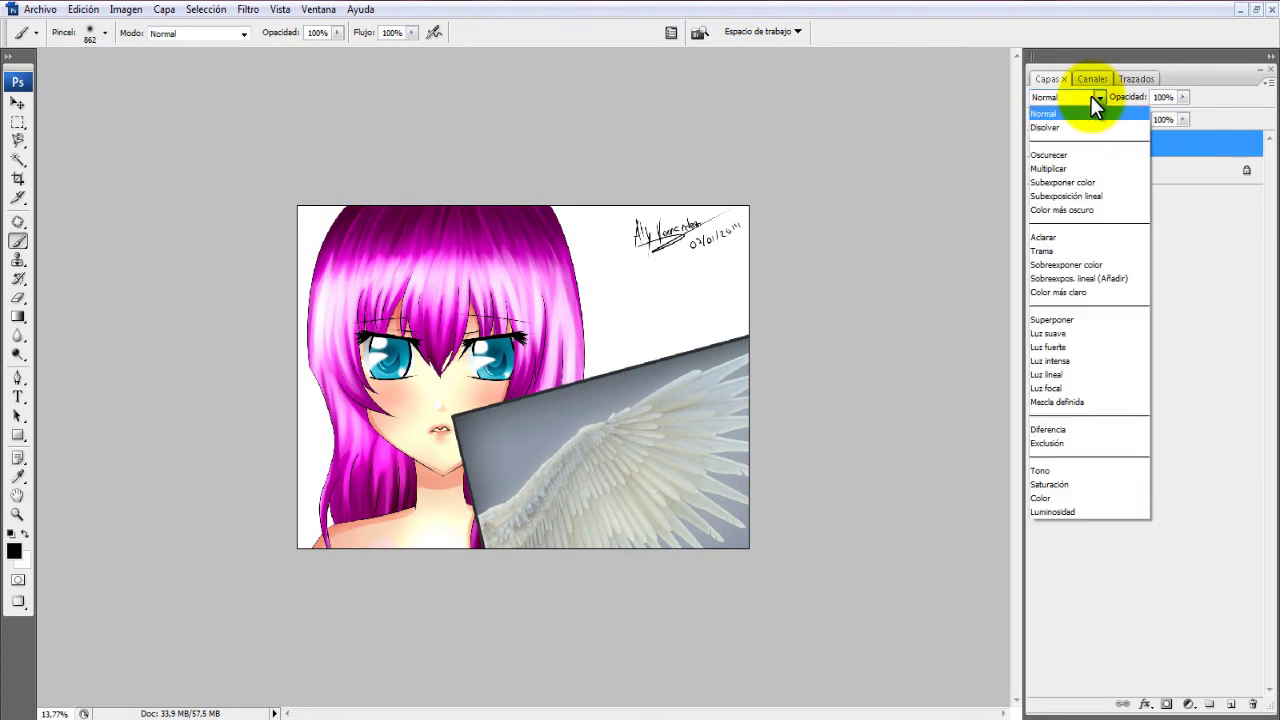
click(1063, 166)
click(1068, 100)
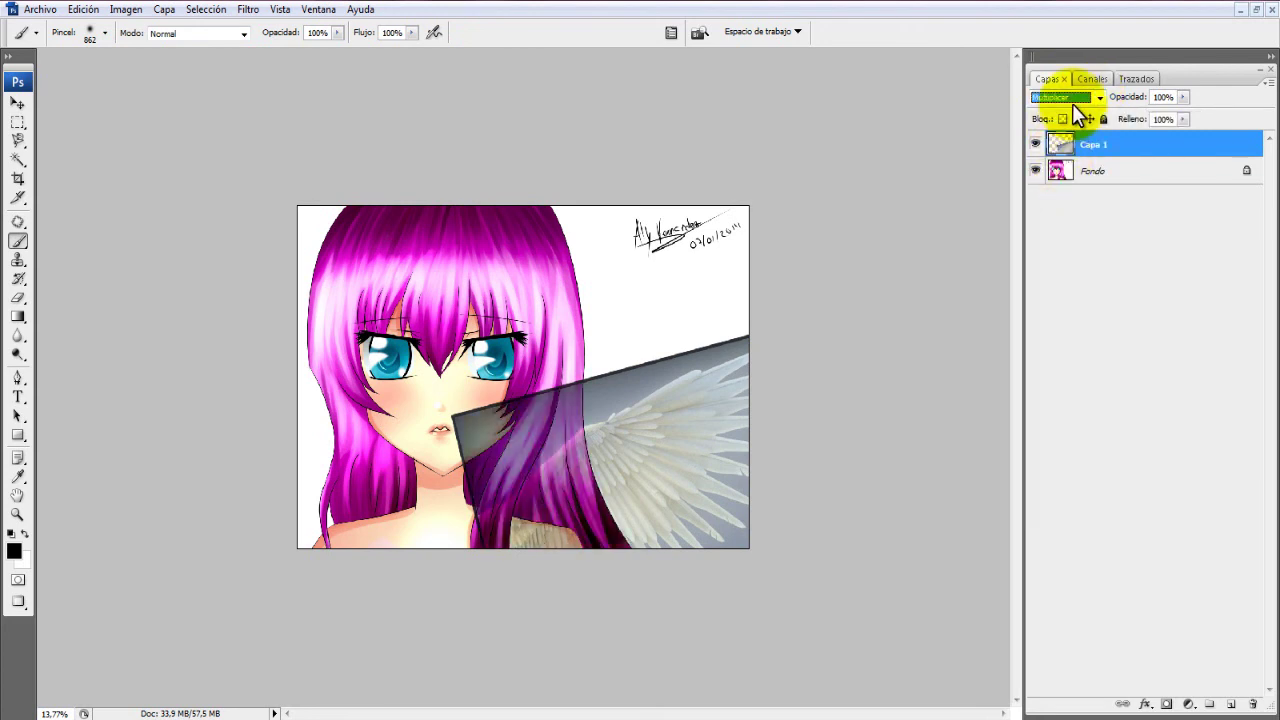
key(Down)
key(Down)
key(Down)
key(Down)
key(Down)
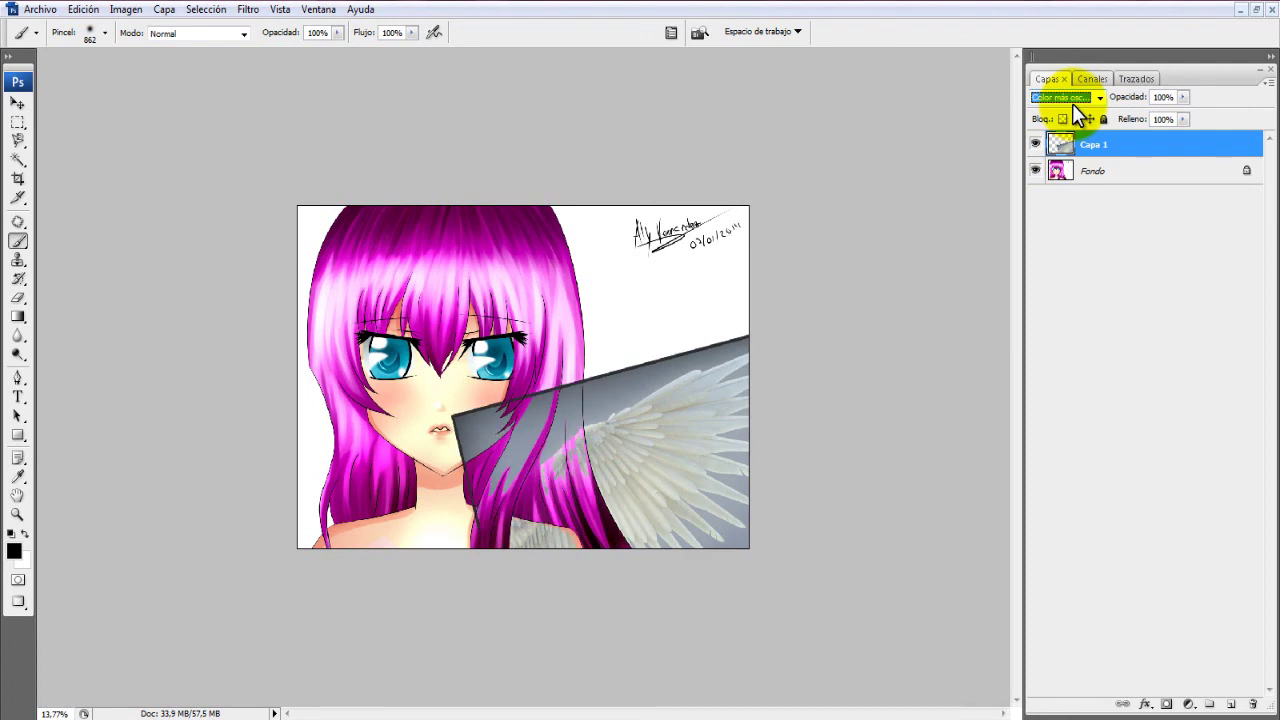
key(Down)
key(Up)
key(Down)
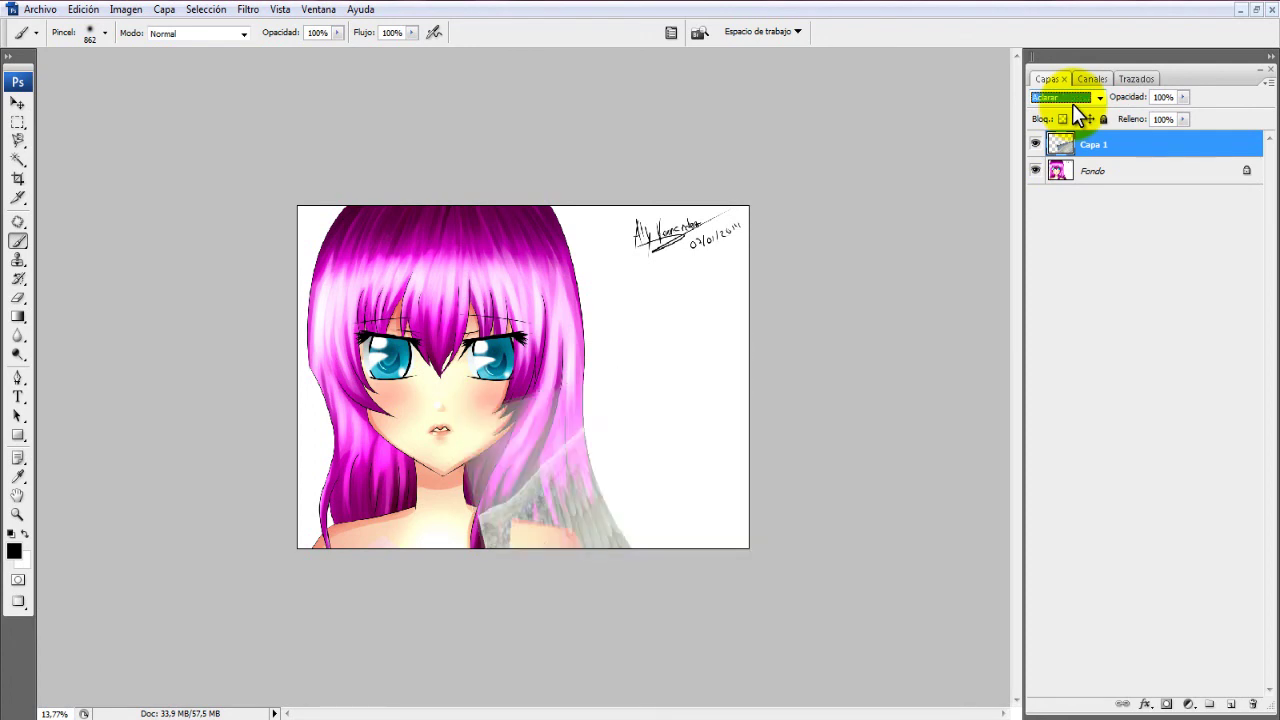
key(Up)
key(Up)
key(Up)
key(Up)
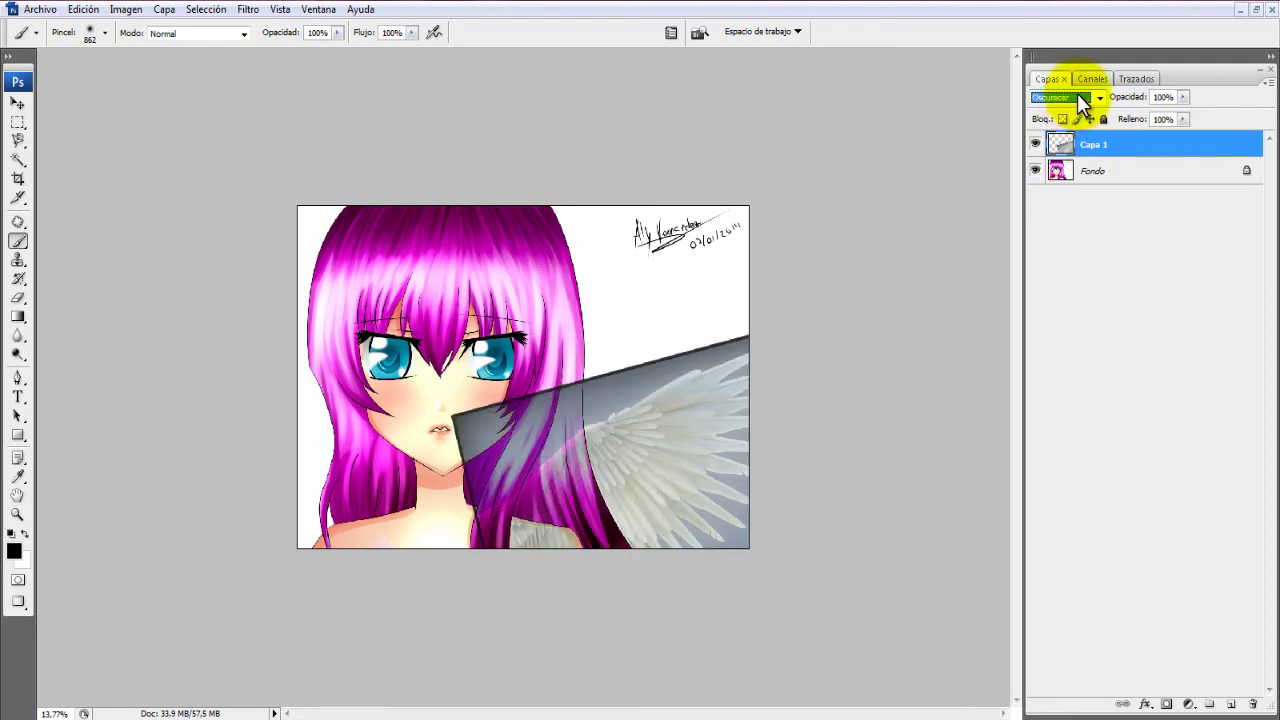
key(Up)
key(Down)
key(Down)
key(Down)
key(Down)
key(Down)
key(Down)
key(Down)
key(Down)
key(Up)
key(Down)
key(Down)
key(Down)
key(Down)
key(Down)
key(Down)
key(Down)
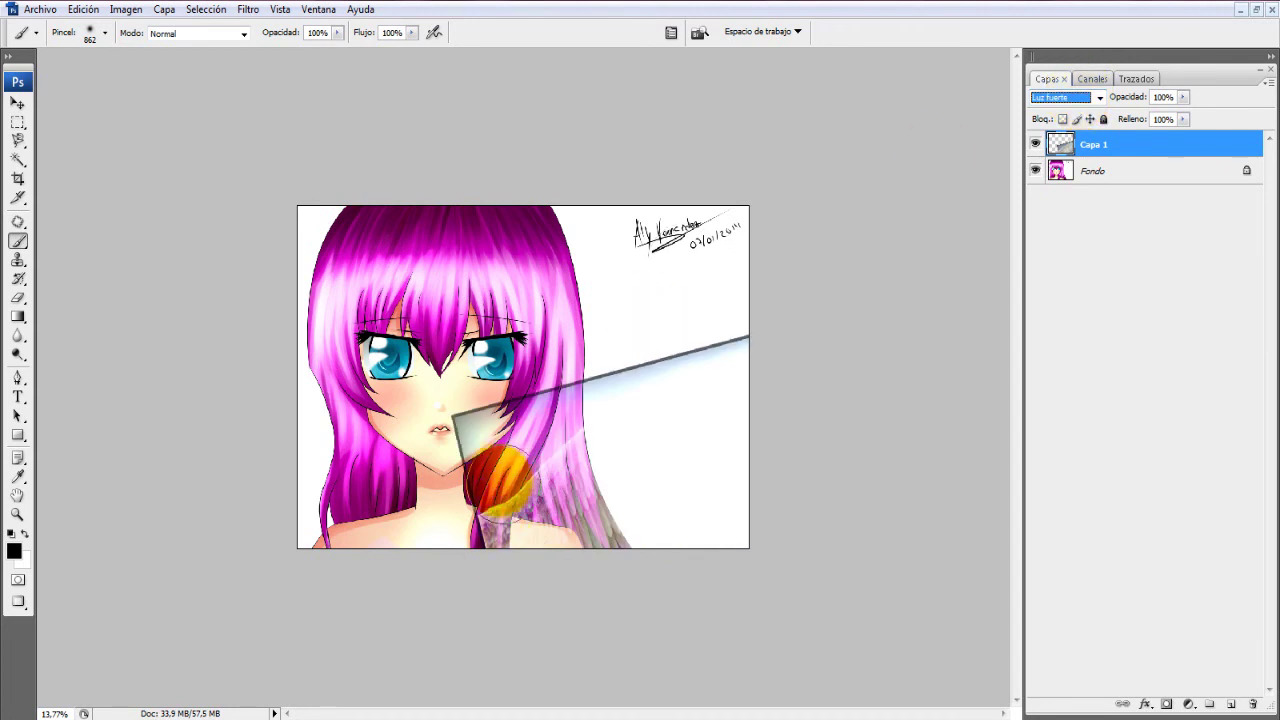
key(Down)
key(Down)
key(Down)
key(Down)
key(Down)
key(Down)
key(Down)
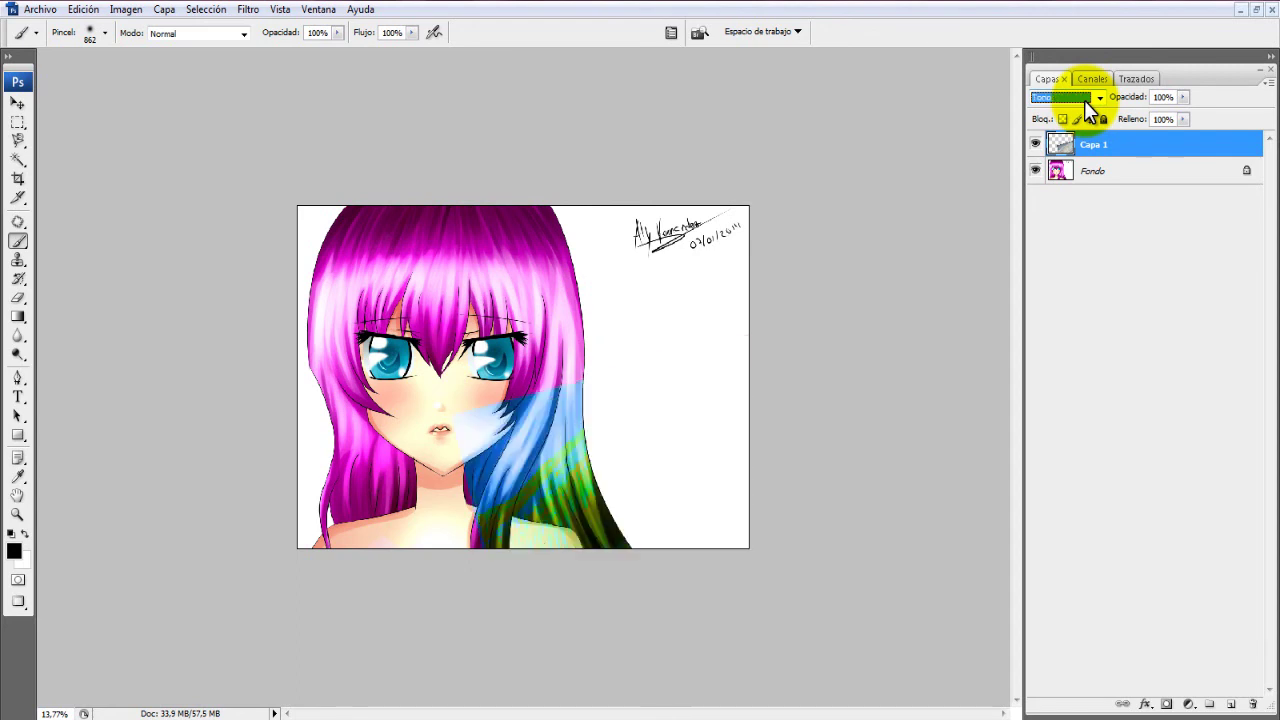
key(Down)
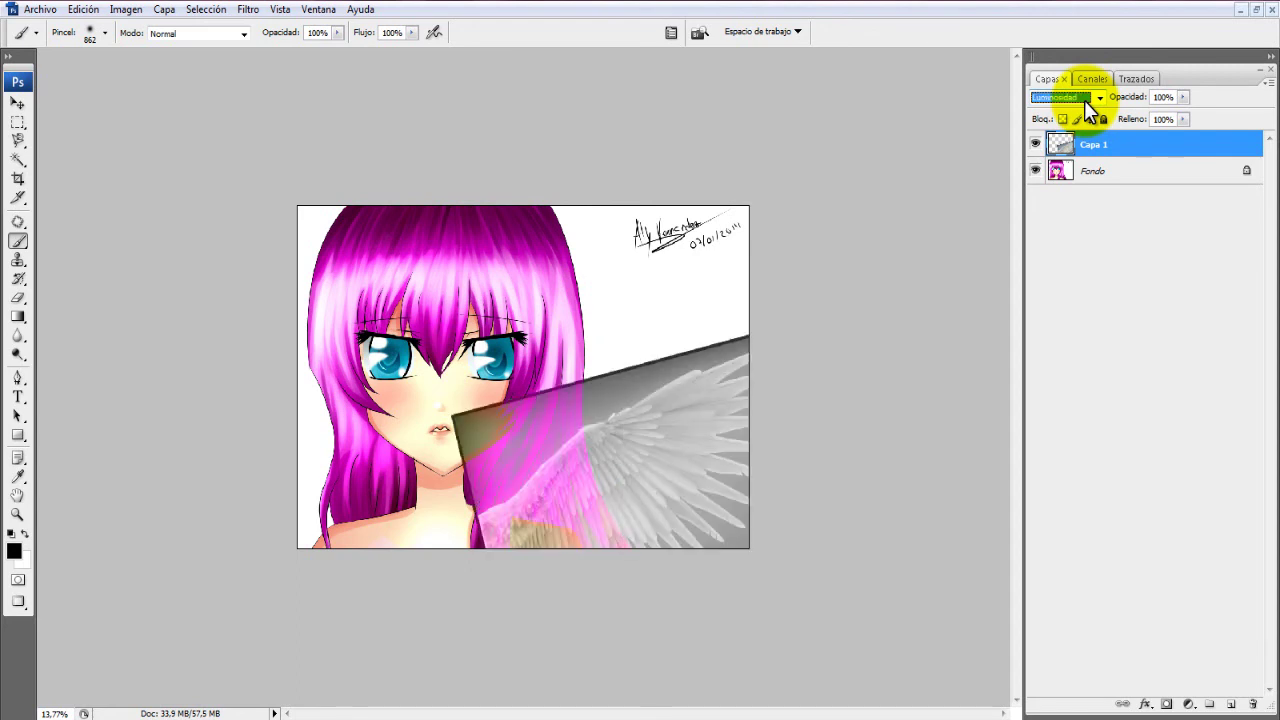
Try Oscurecer, Multiplicar, Subexponer color and Luz suave, settling on Luz fuerte
click(1085, 100)
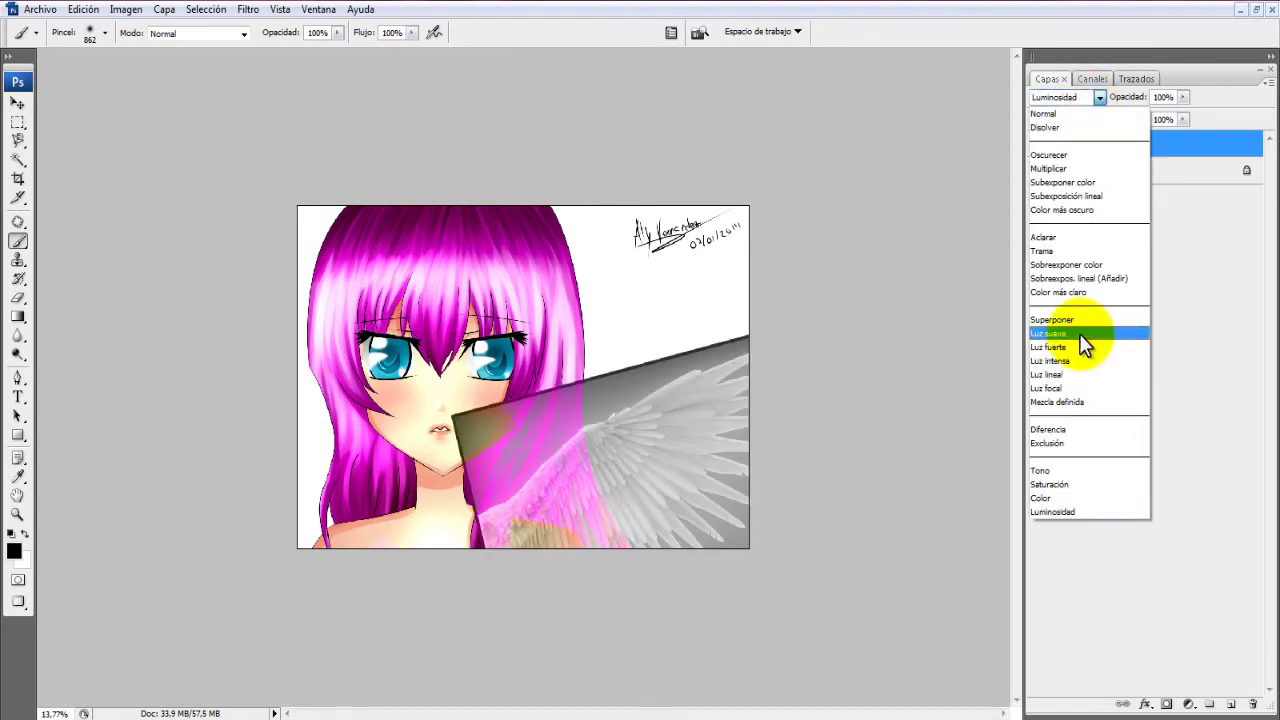
key(Up)
key(Return)
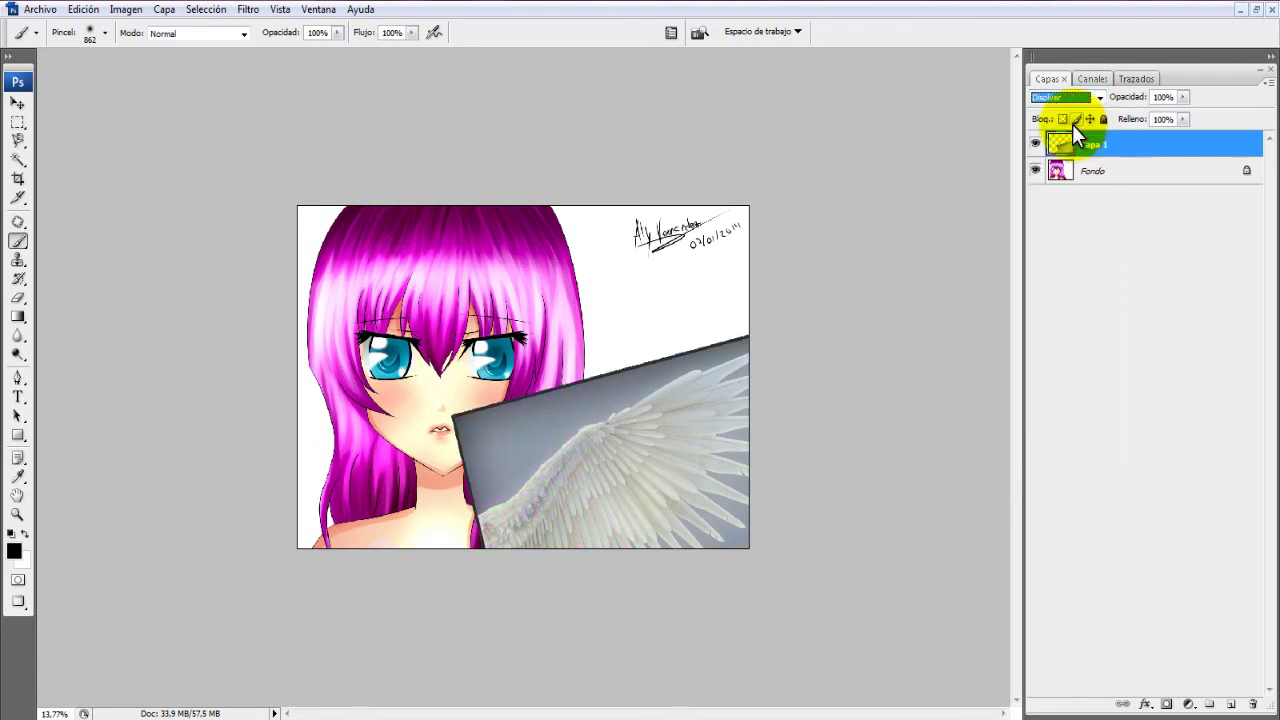
key(Down)
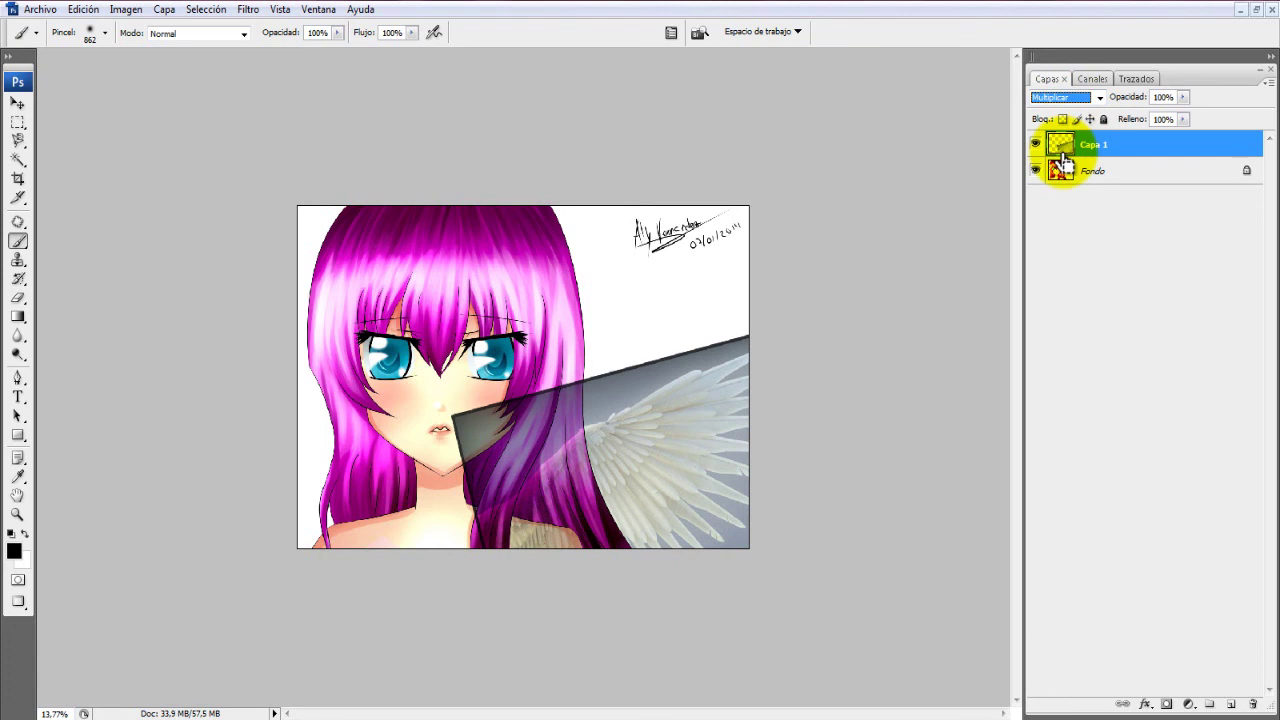
key(Down)
key(Down)
key(Down)
key(Down)
key(Down)
key(Down)
key(Down)
key(Down)
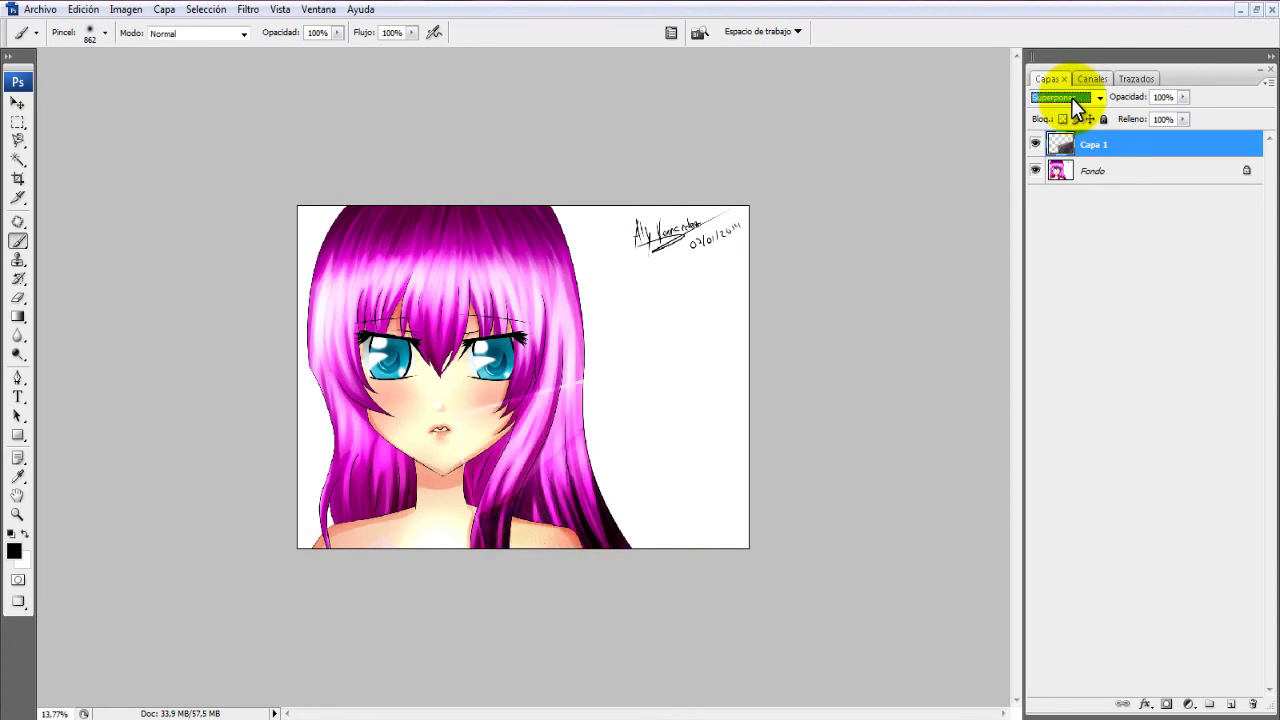
key(Down)
key(Down)
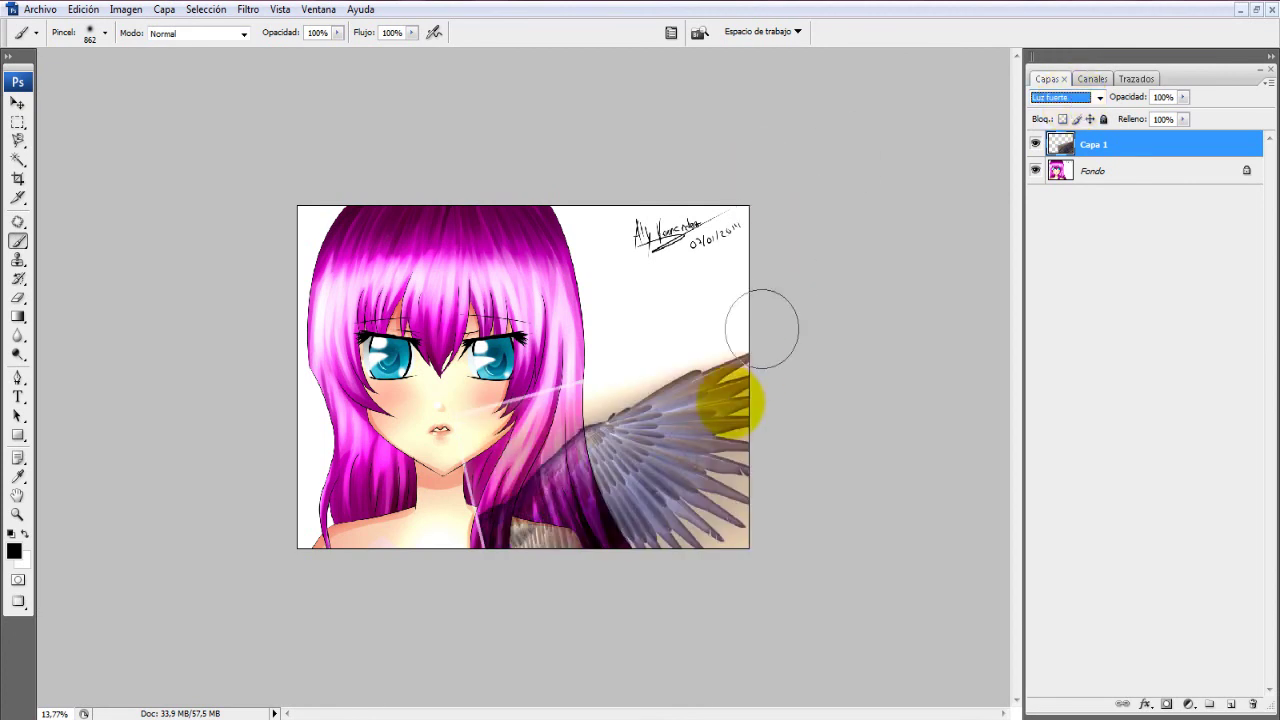
key(Up)
key(Down)
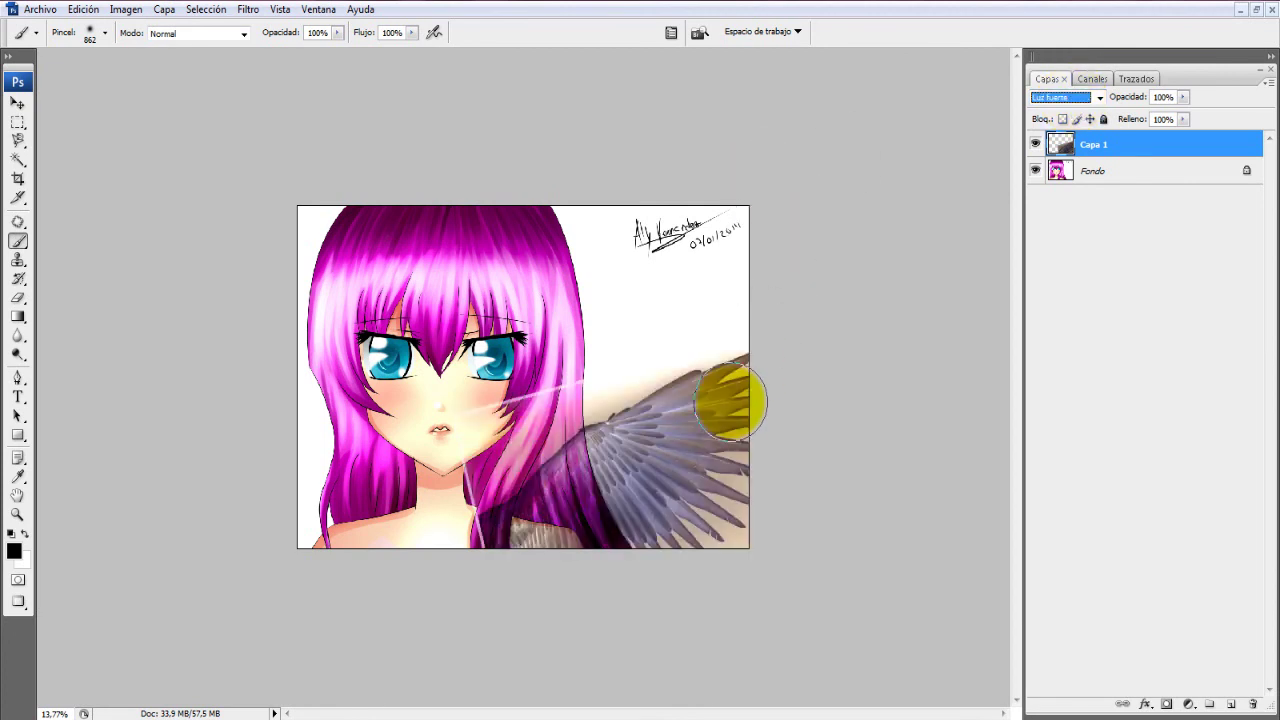
Compare Luz suave and Luz intensa, keep Luz fuerte, and undo a stray stroke near the eye
click(1095, 97)
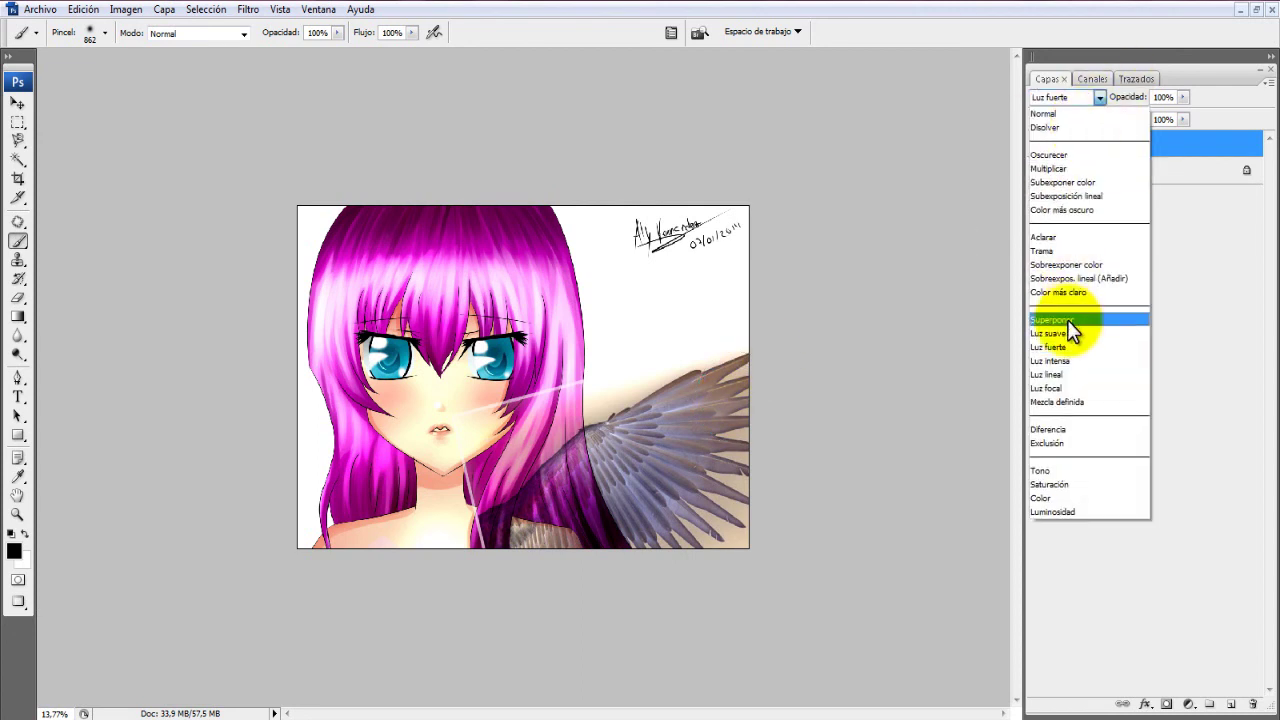
click(1061, 330)
click(1086, 97)
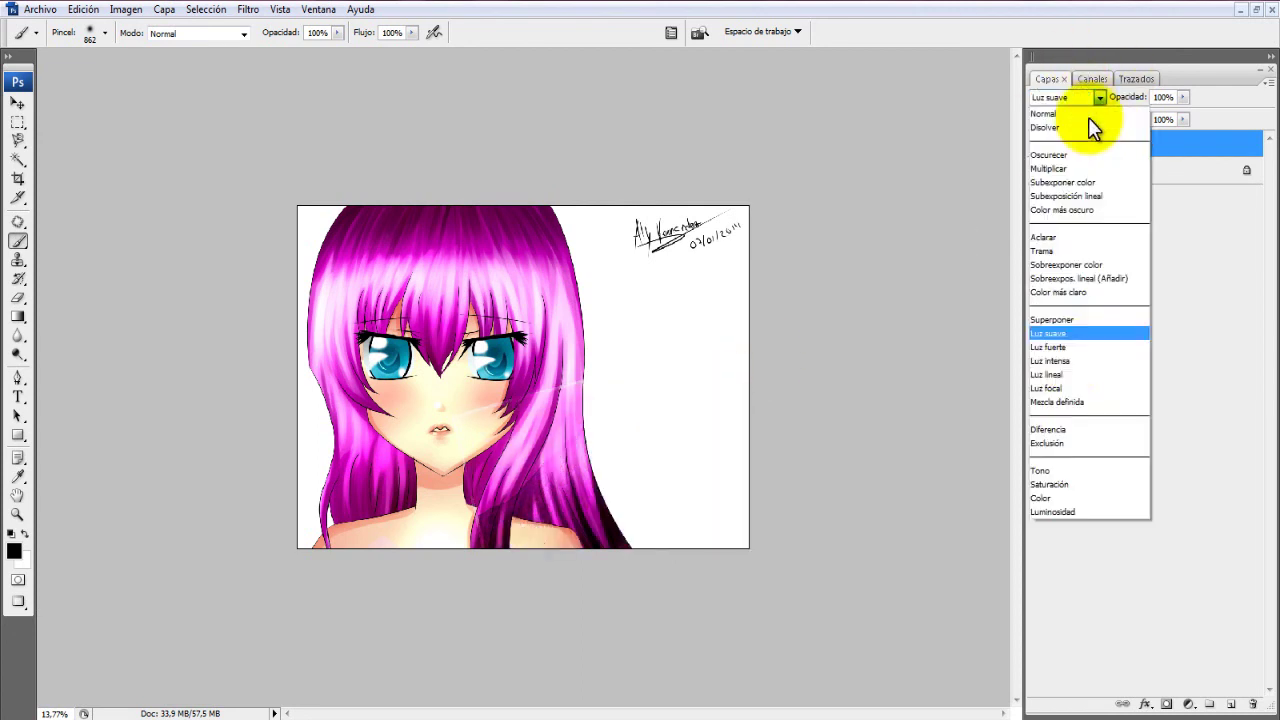
click(1072, 352)
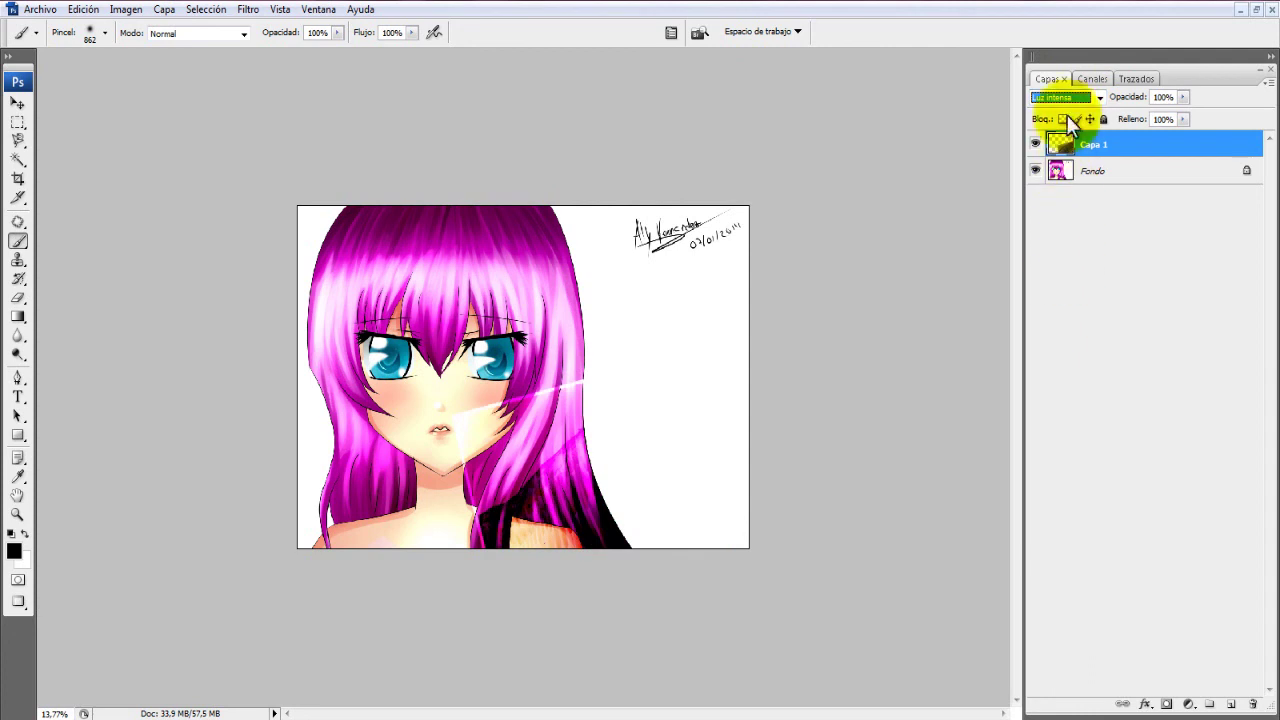
click(1088, 97)
click(1070, 345)
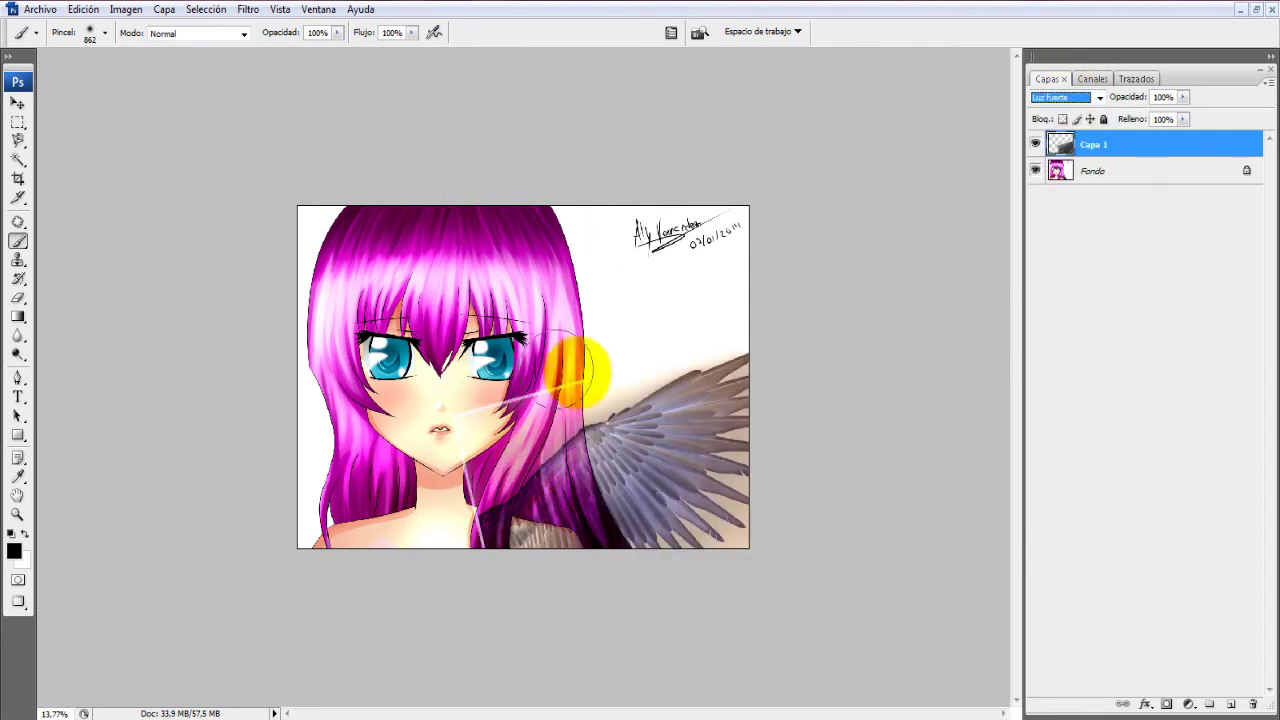
key(Up)
key(Down)
key(Up)
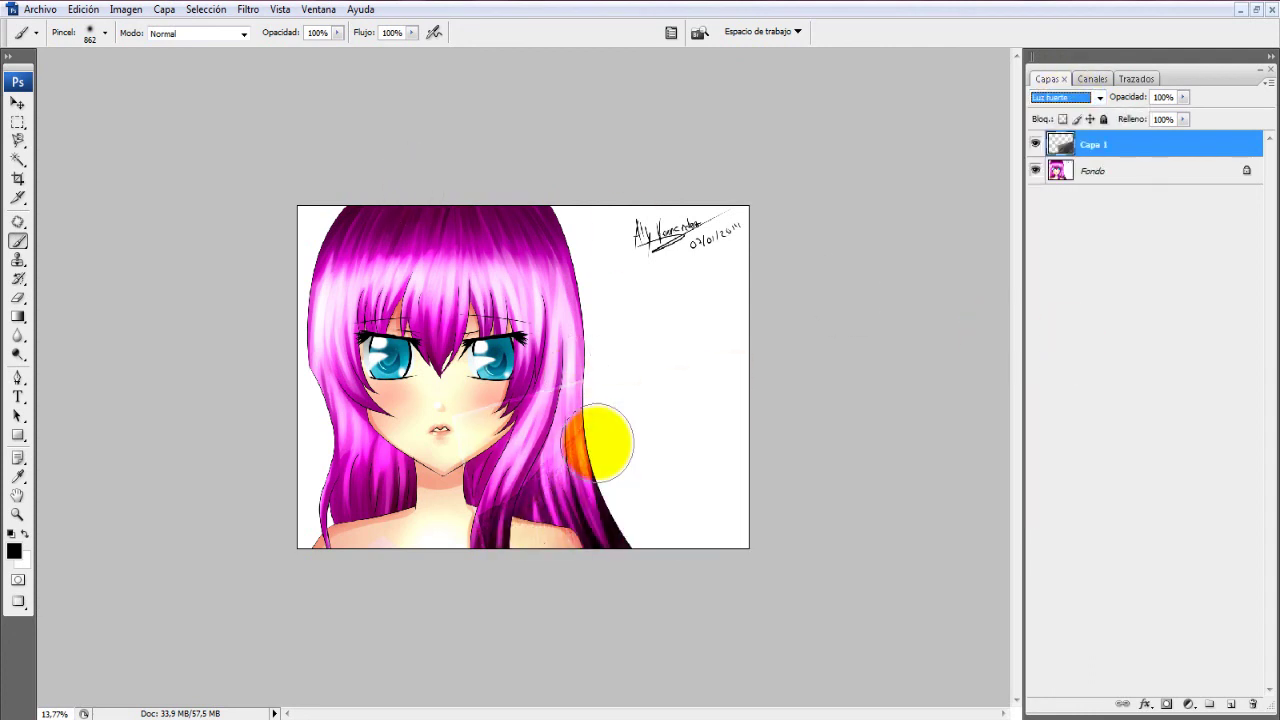
drag(490, 345, 540, 340)
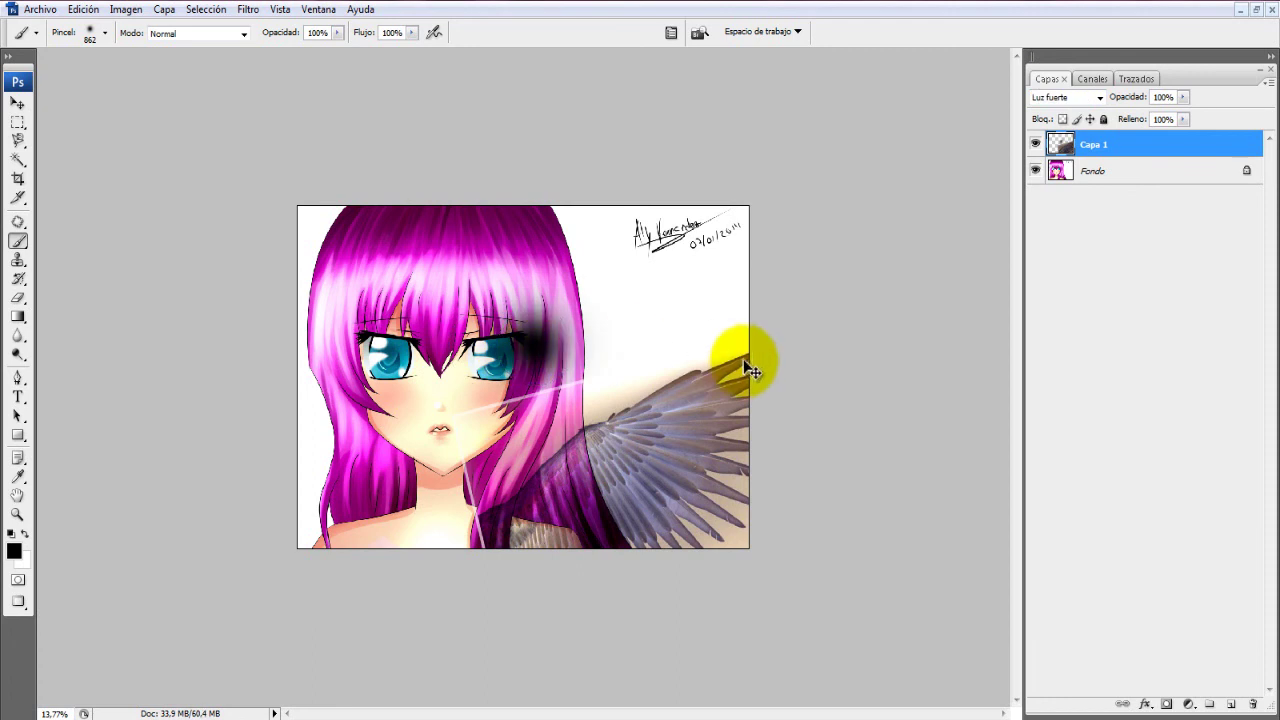
key(ctrl+z)
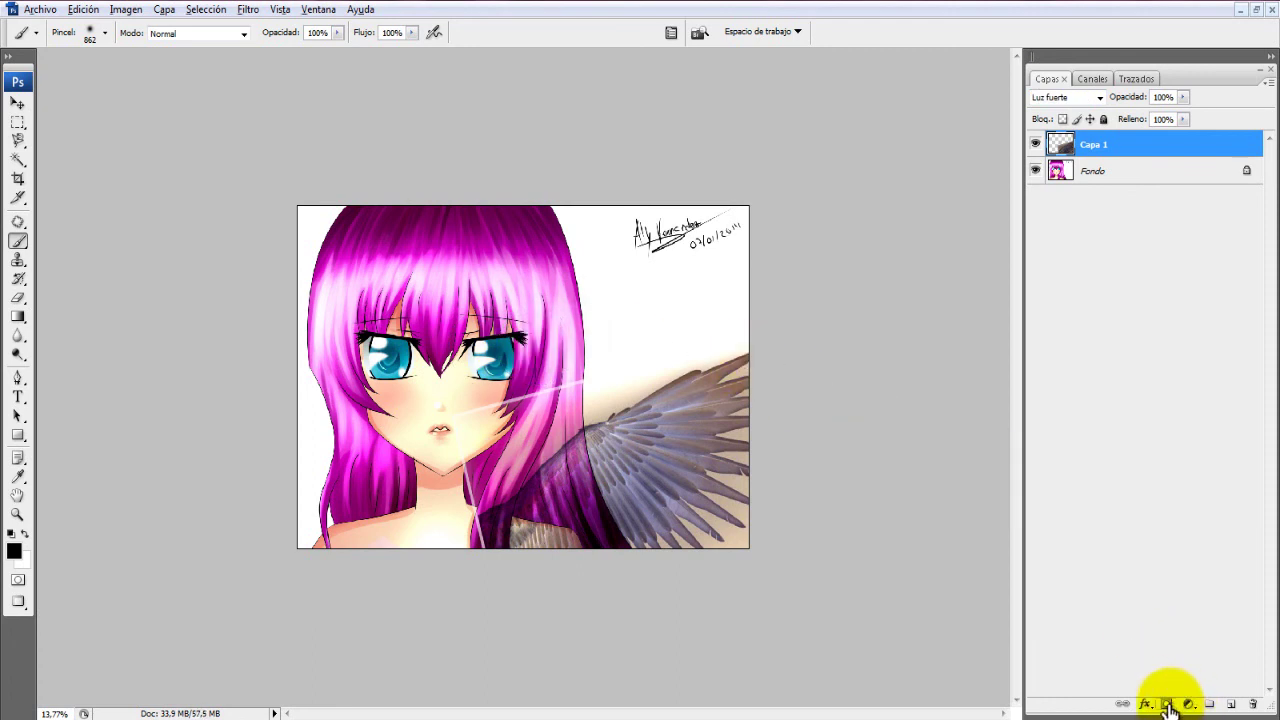
Add a layer mask to Capa 1 and set a fully soft brush to hide the wing over the face
click(1168, 708)
drag(677, 354, 485, 415)
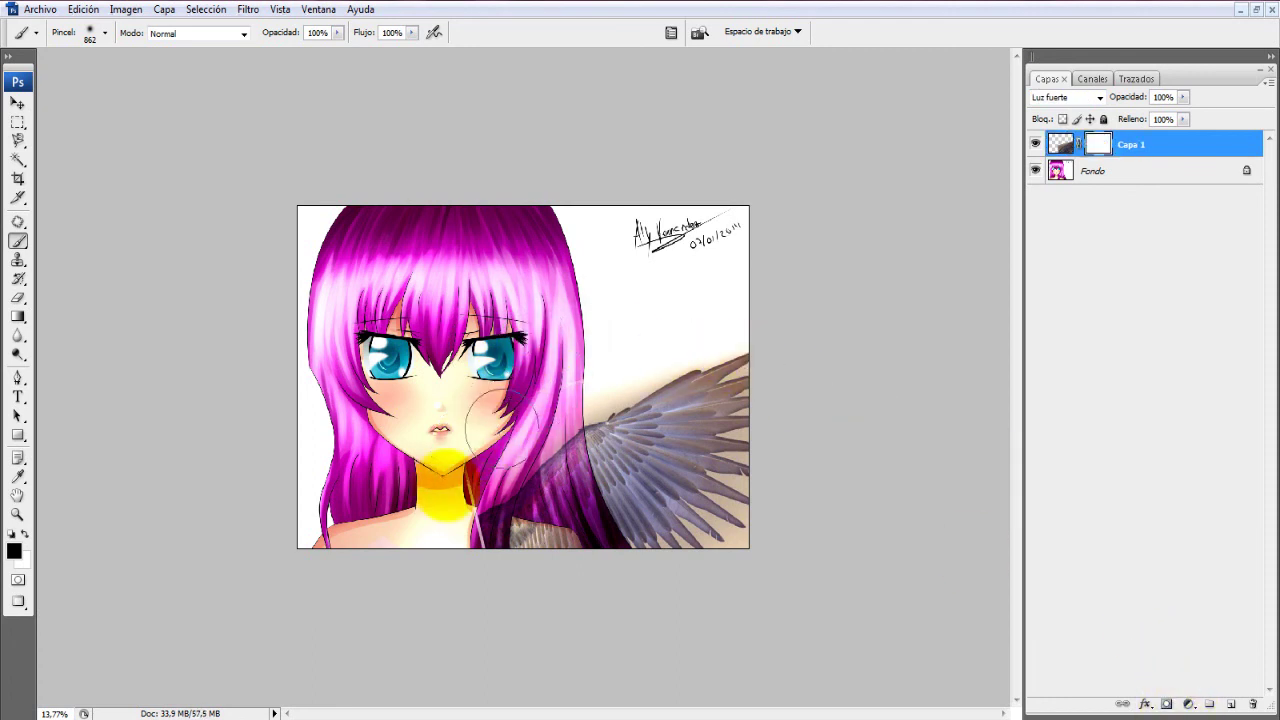
right_click(508, 357)
click(494, 431)
key(Return)
Mask out the wing over the face and hair, softening its lower-right and top edges
mouse_move(500, 243)
mouse_down()
mouse_move(443, 457)
mouse_move(523, 529)
mouse_move(515, 461)
mouse_move(778, 550)
mouse_up()
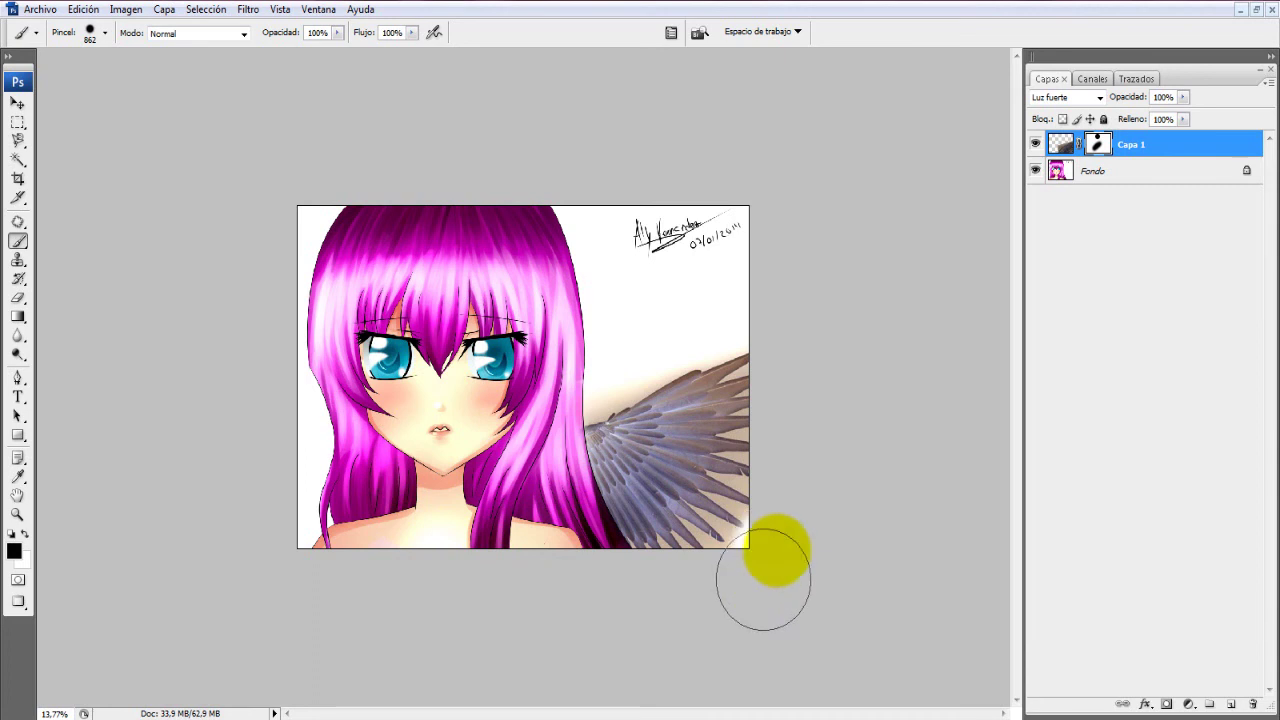
drag(829, 320, 677, 708)
drag(803, 236, 570, 390)
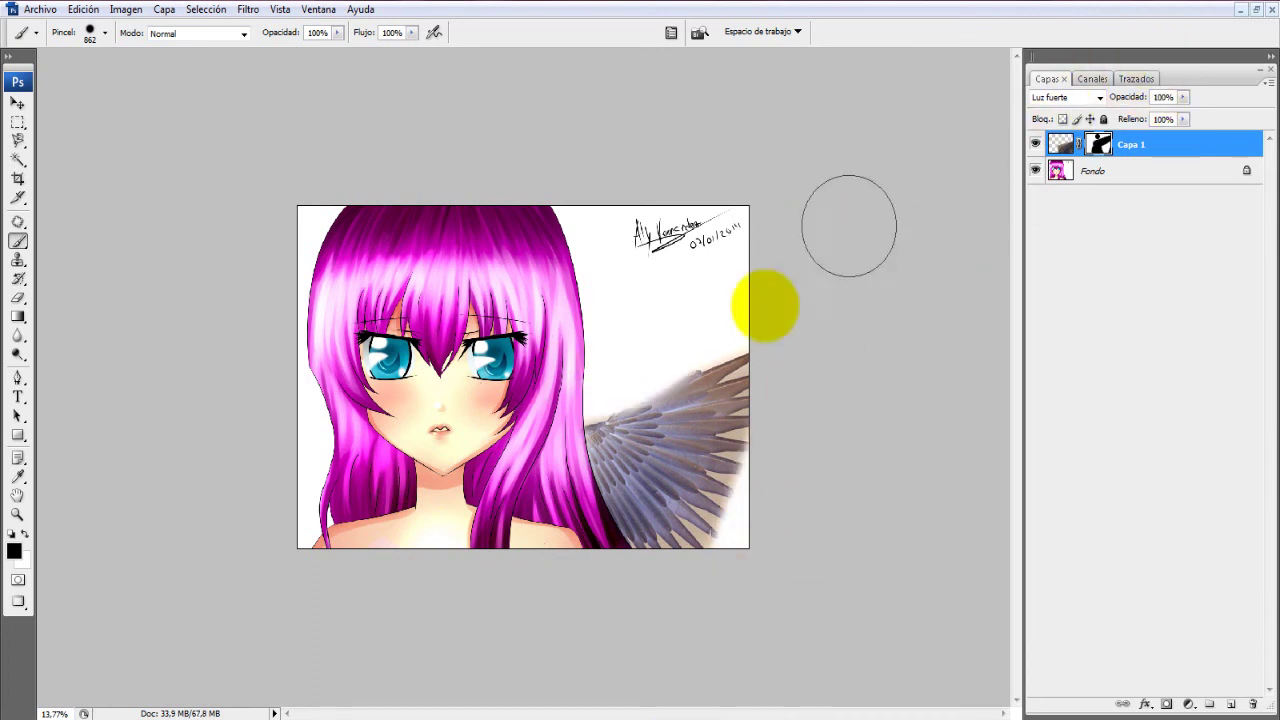
key(ctrl+minus)
key(ctrl+0)
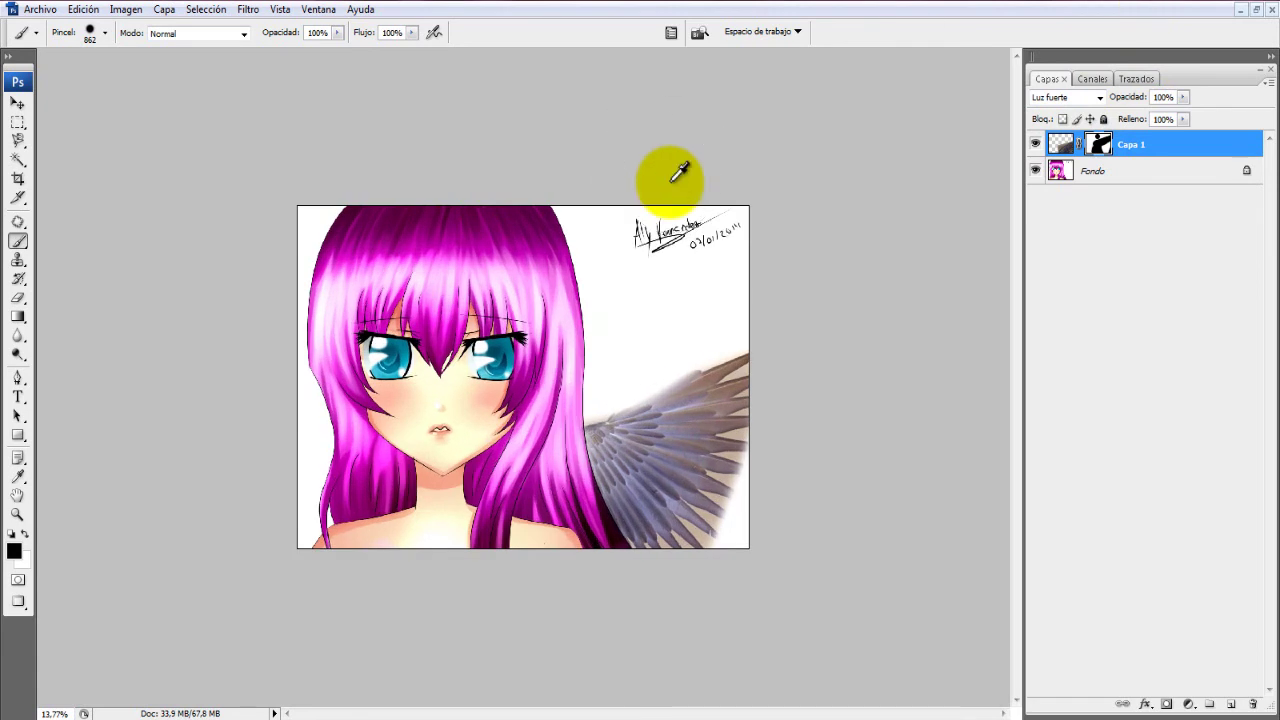
key(ctrl+l)
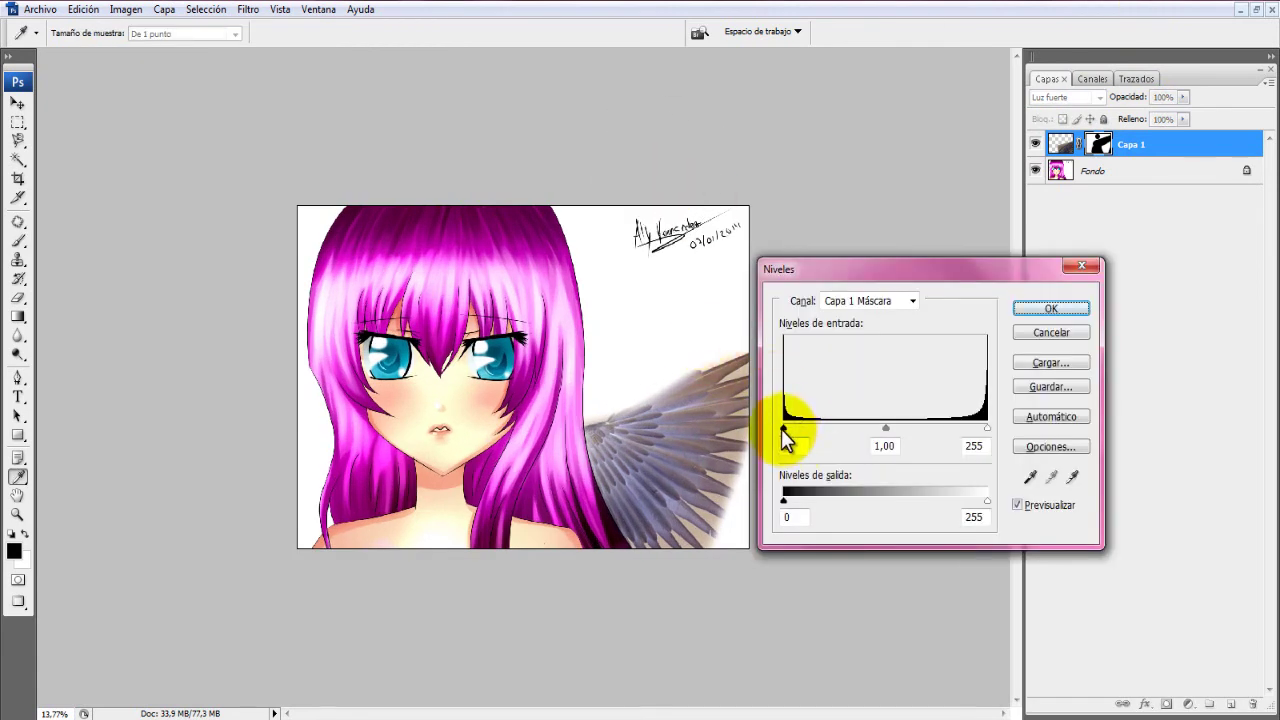
Cancel the levels attempt on the mask and target the Capa 1 layer pixels for Levels
drag(783, 428, 894, 430)
key(ctrl+z)
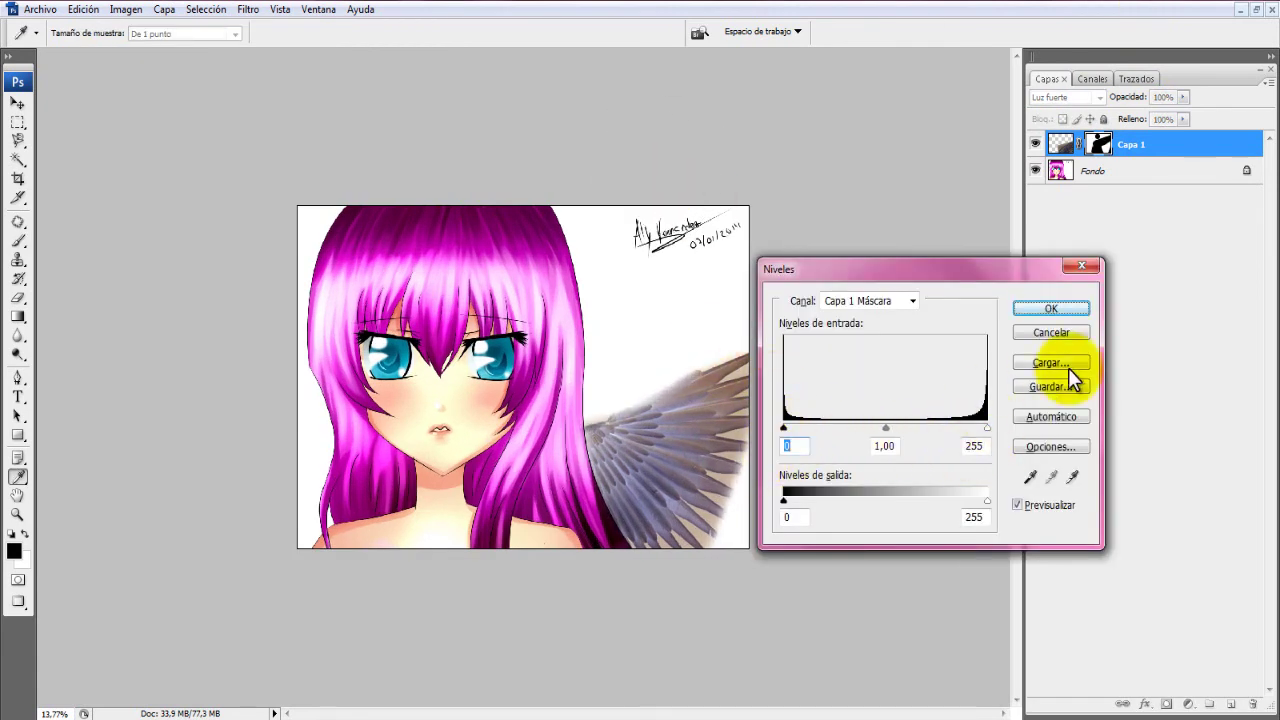
click(1057, 336)
click(1062, 145)
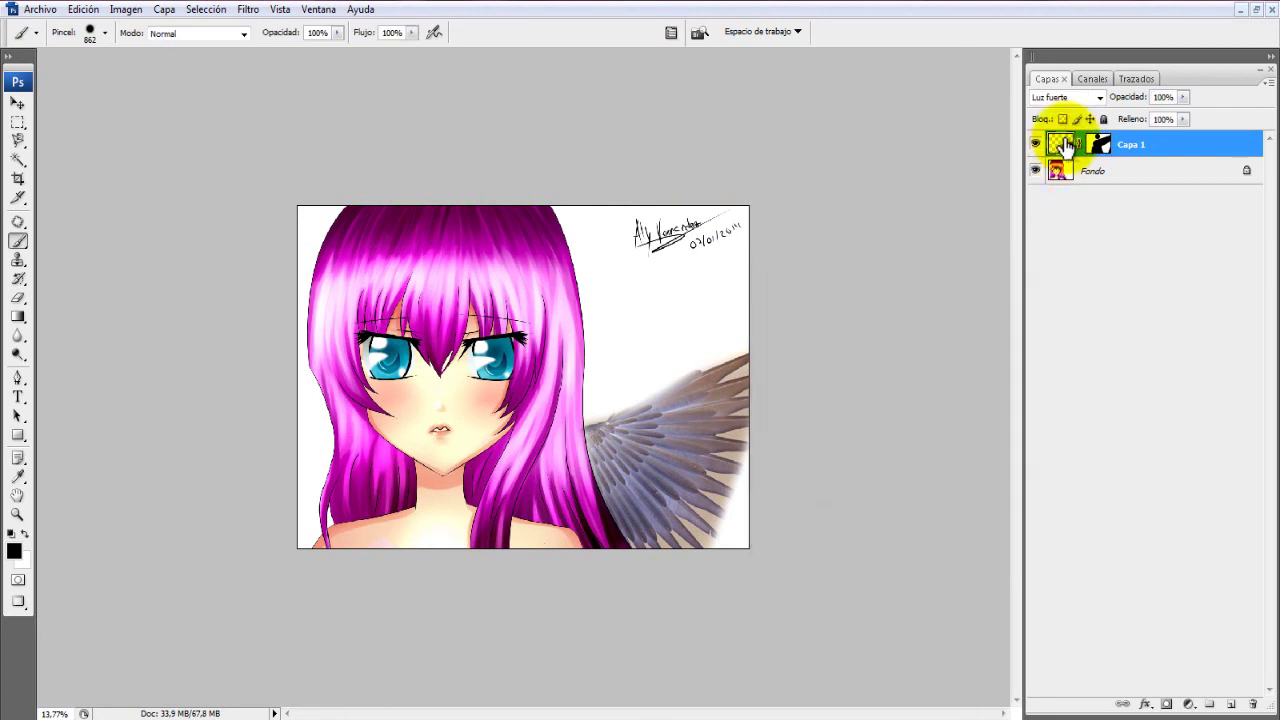
key(ctrl+l)
Set the wing's input levels to 0, 1,12 and 184 and apply them
mouse_move(888, 430)
mouse_down()
mouse_move(933, 430)
mouse_move(879, 430)
mouse_up()
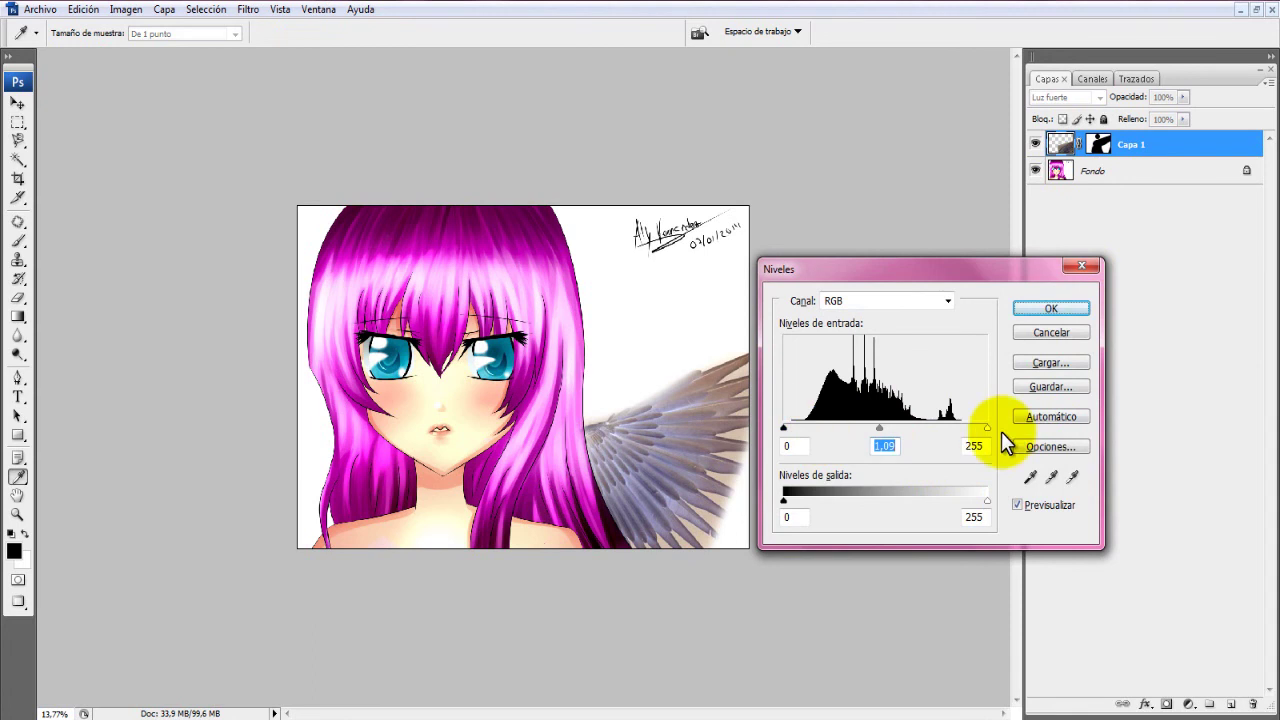
drag(985, 429, 931, 429)
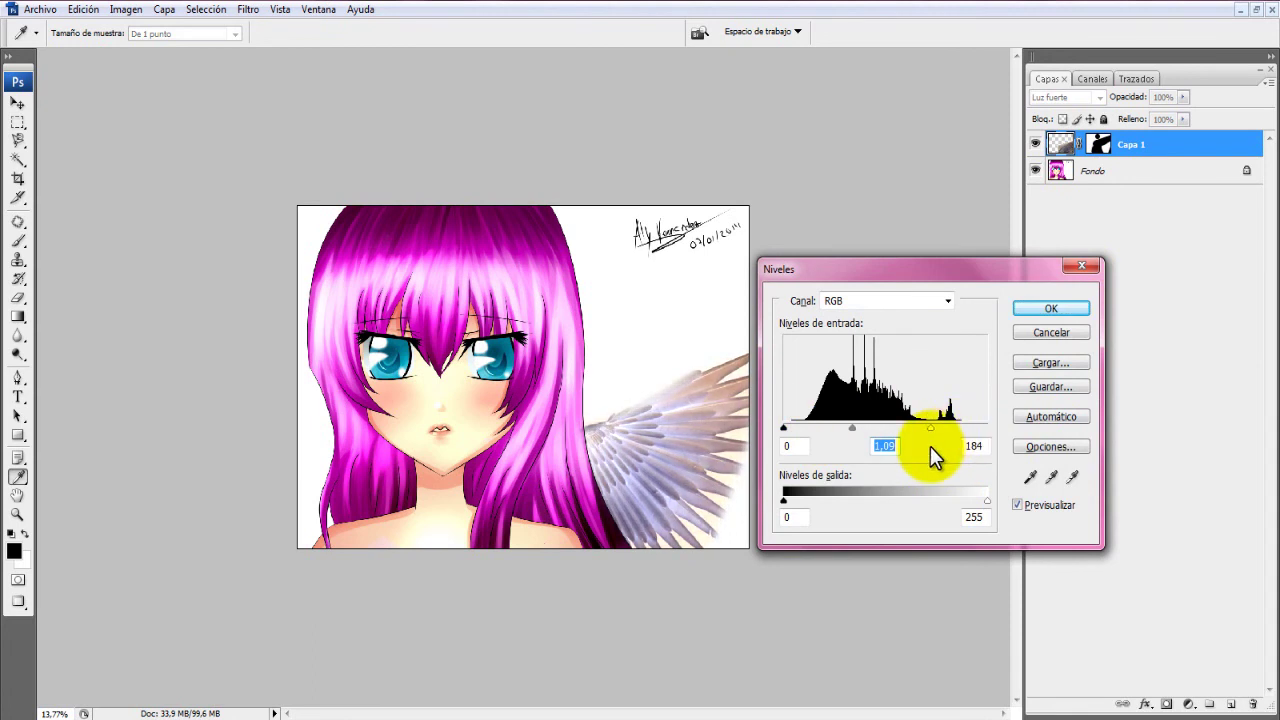
mouse_move(783, 429)
mouse_down()
mouse_move(809, 429)
mouse_move(647, 424)
mouse_up()
mouse_move(862, 430)
mouse_down()
mouse_move(823, 427)
mouse_move(851, 424)
mouse_up()
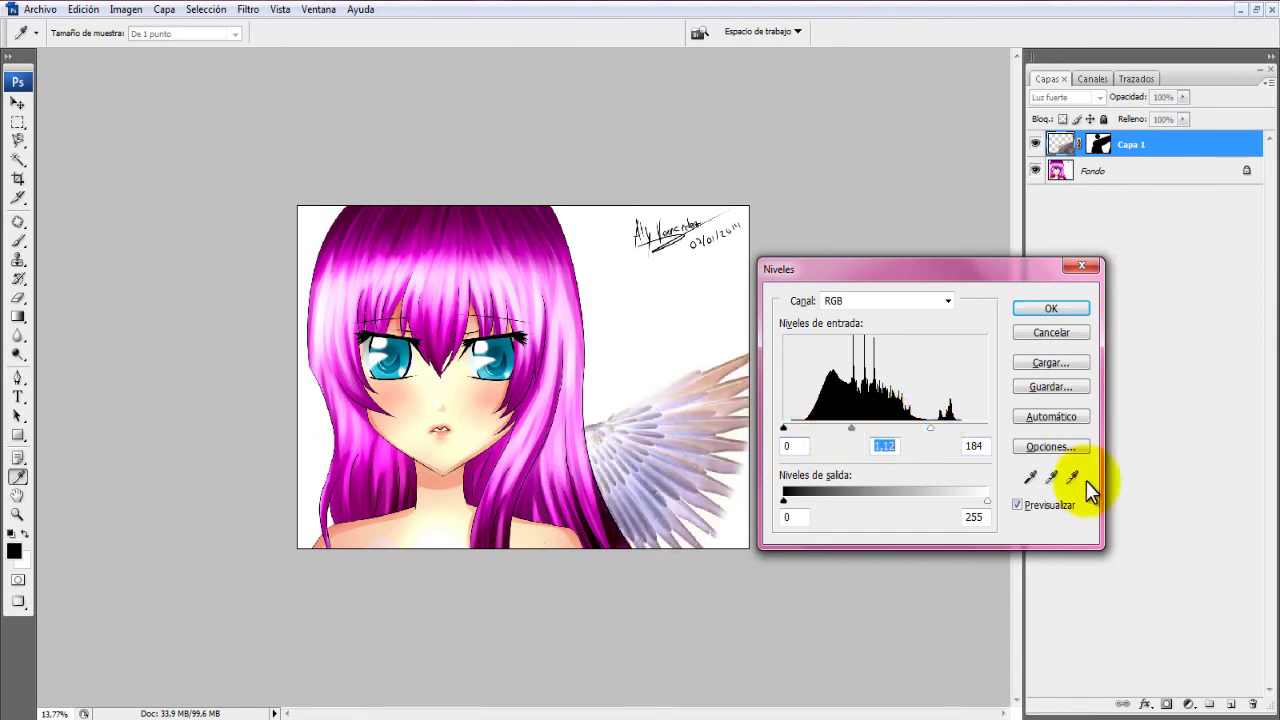
click(1017, 505)
click(1017, 505)
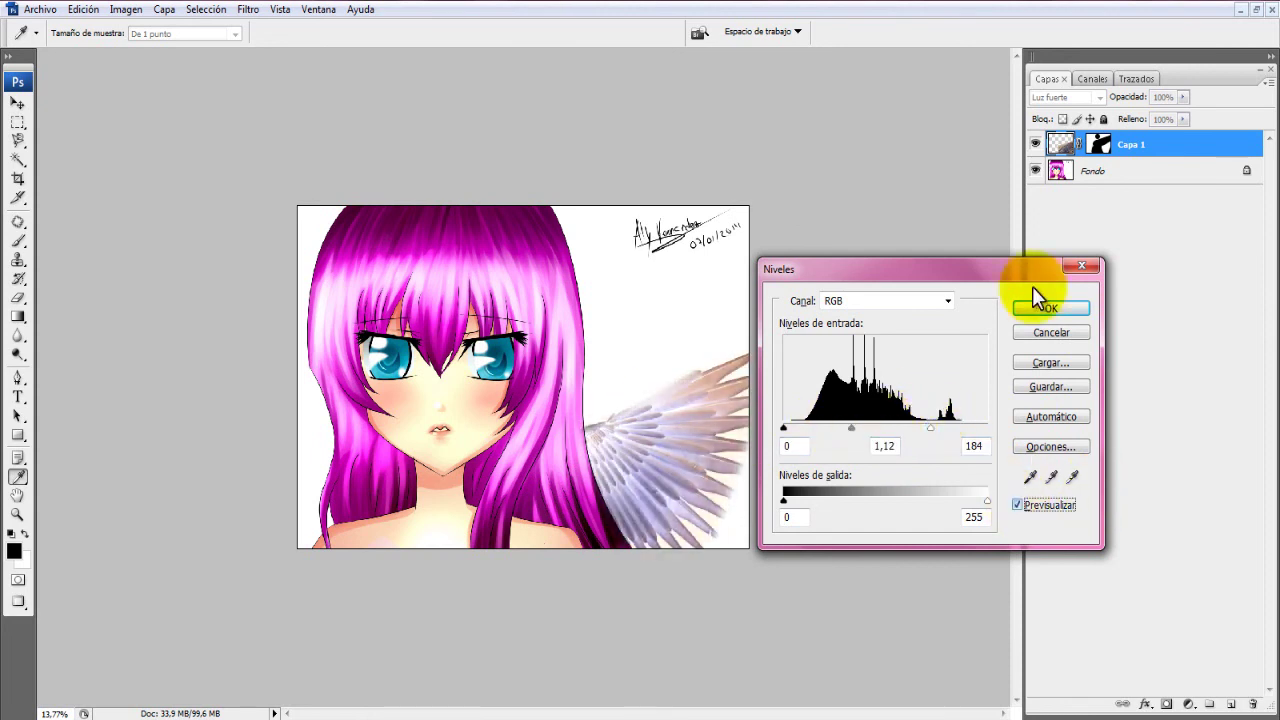
click(1050, 308)
key(b)
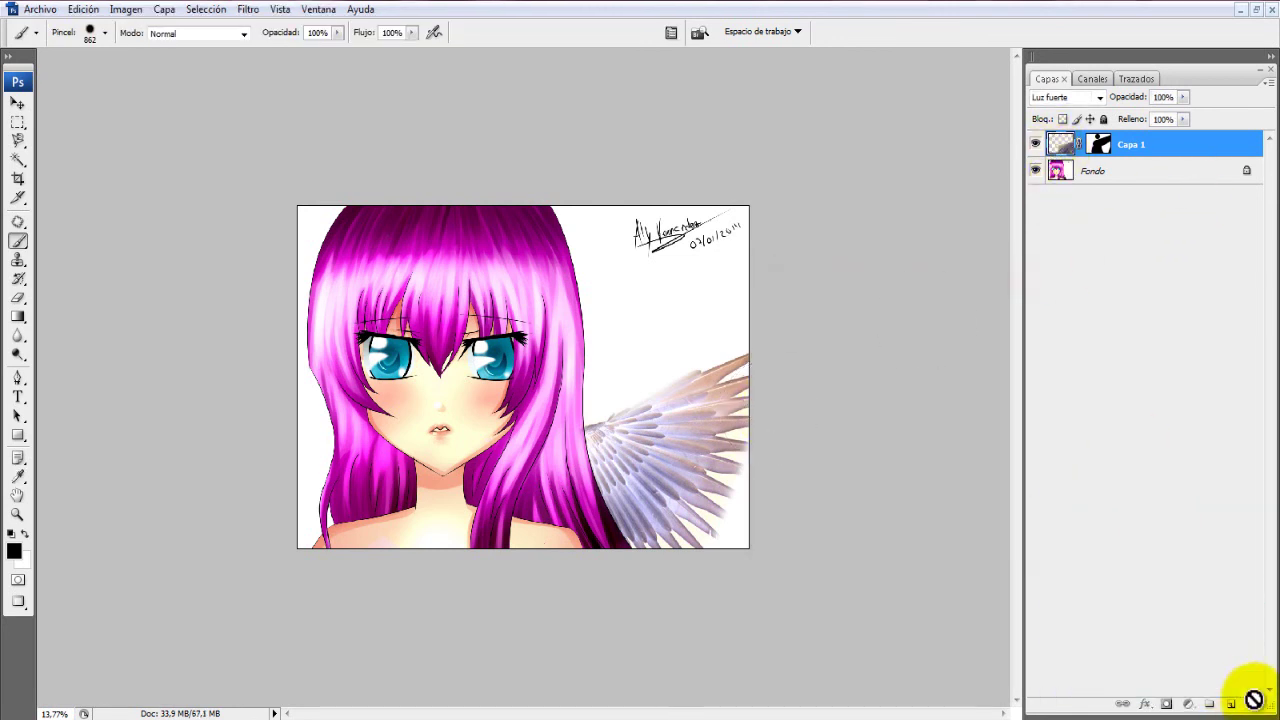
Delete the Capa 1 wing layer by dragging it to the trash
drag(1057, 162, 1253, 704)
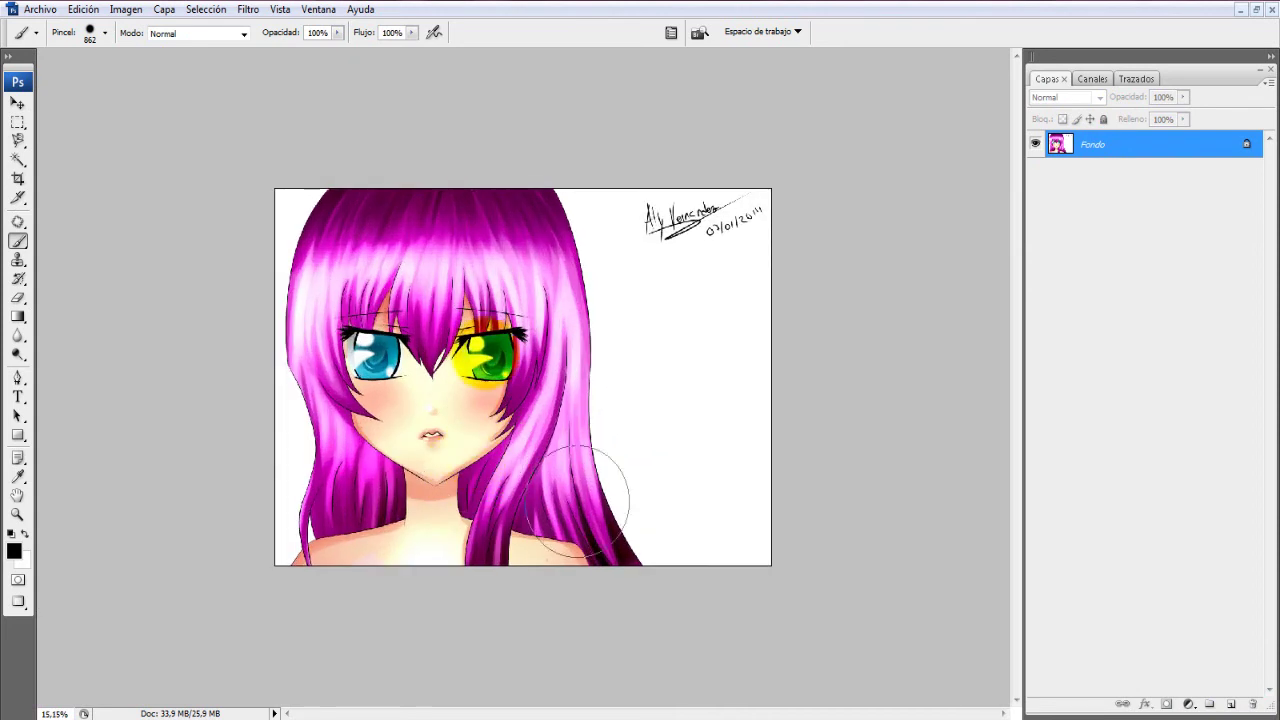
key(ctrl+z)
click(418, 405)
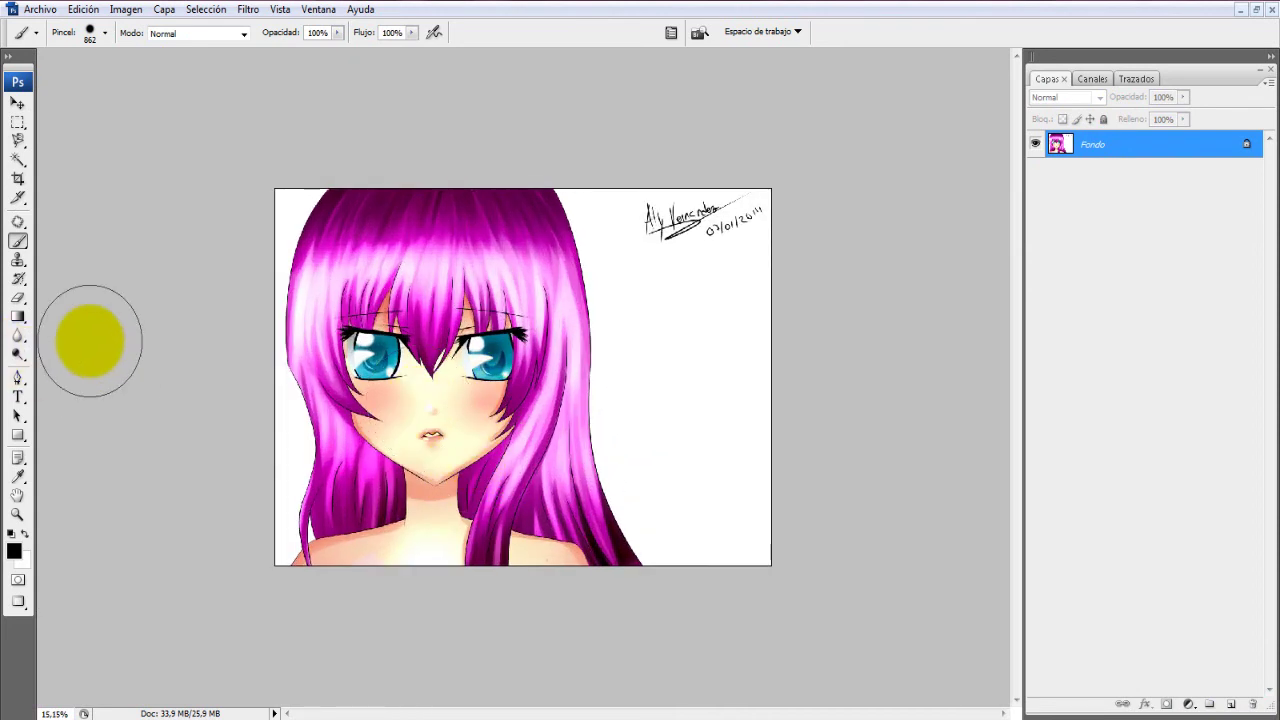
Exit full-screen mode and close luka i fantasy.jpg without saving
key(f)
key(f)
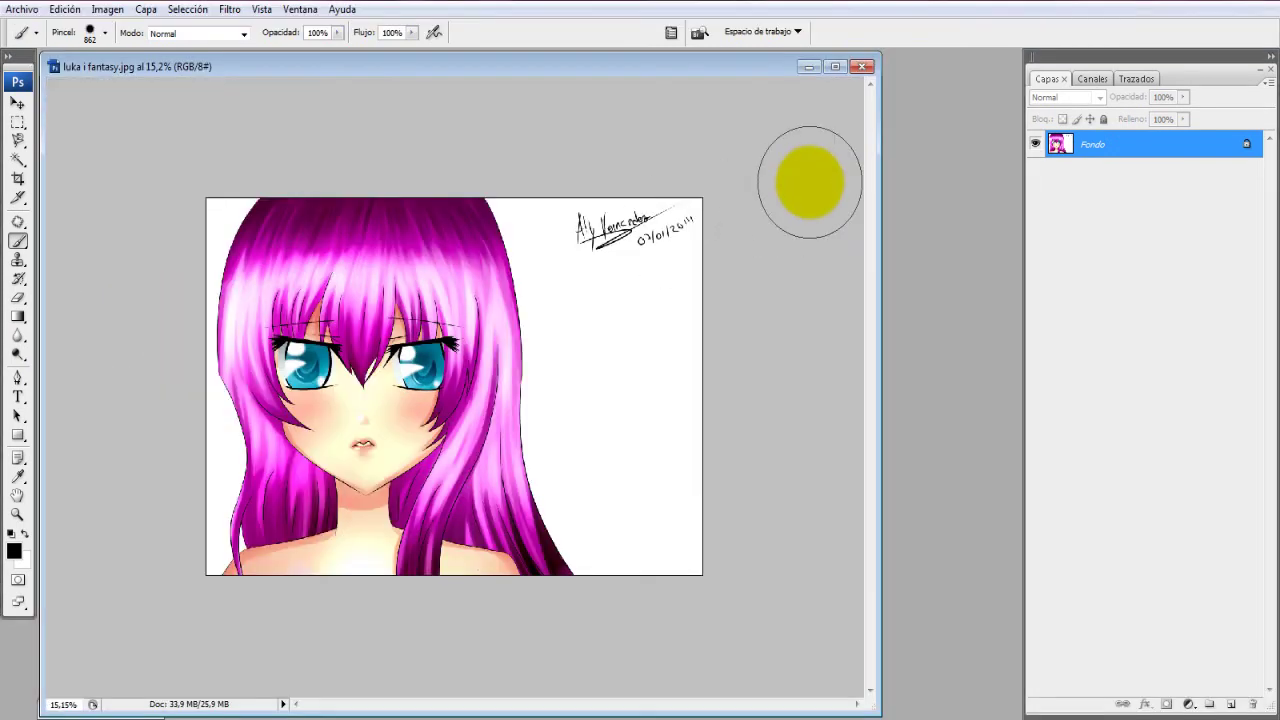
click(860, 67)
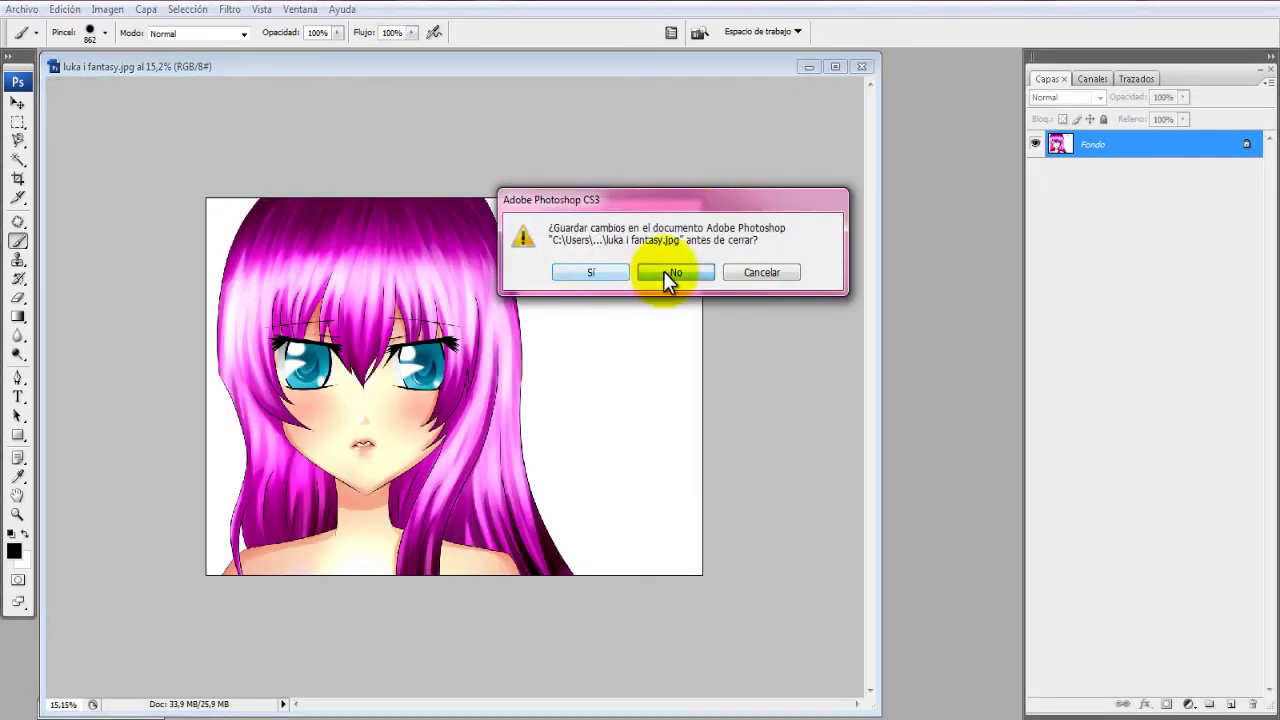
click(668, 275)
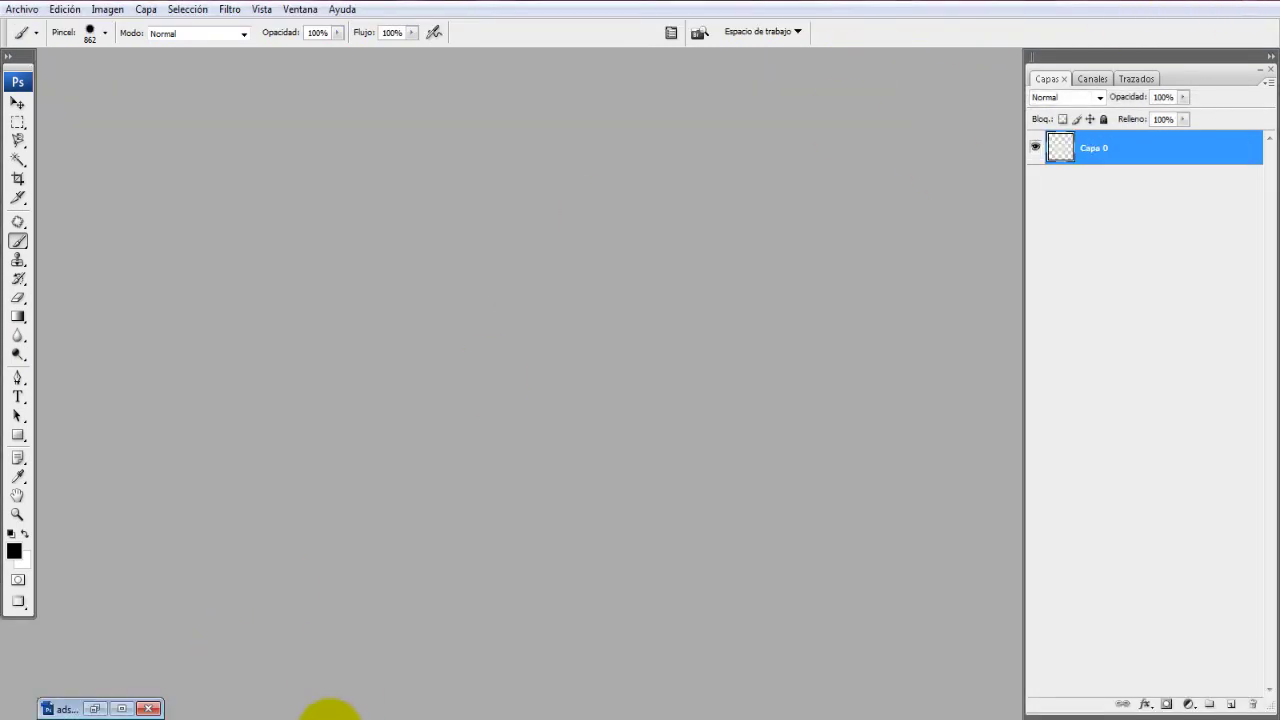